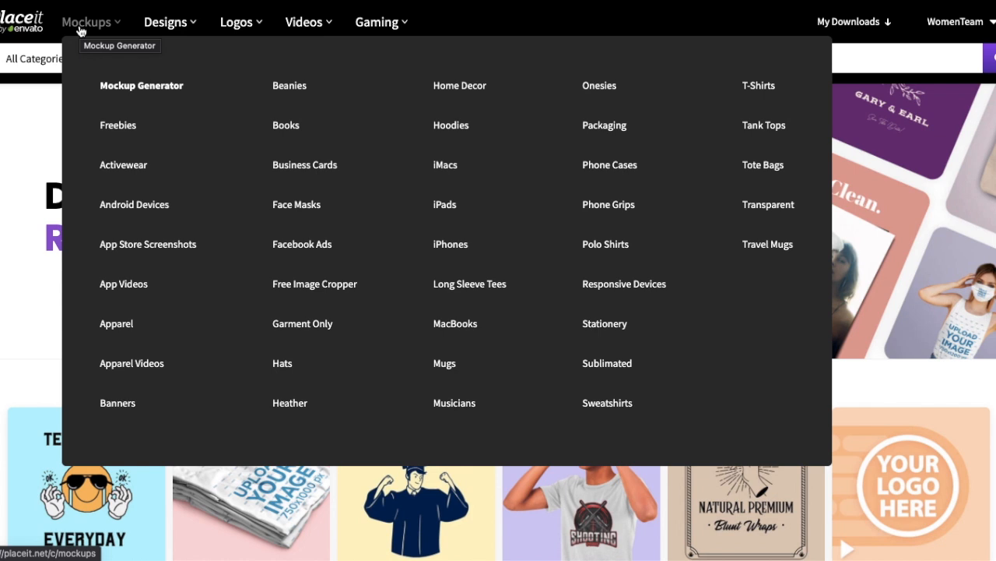
- Open the Home Decor mockups, expand the full list of product types and filter the results to Shower Curtain
click(459, 85)
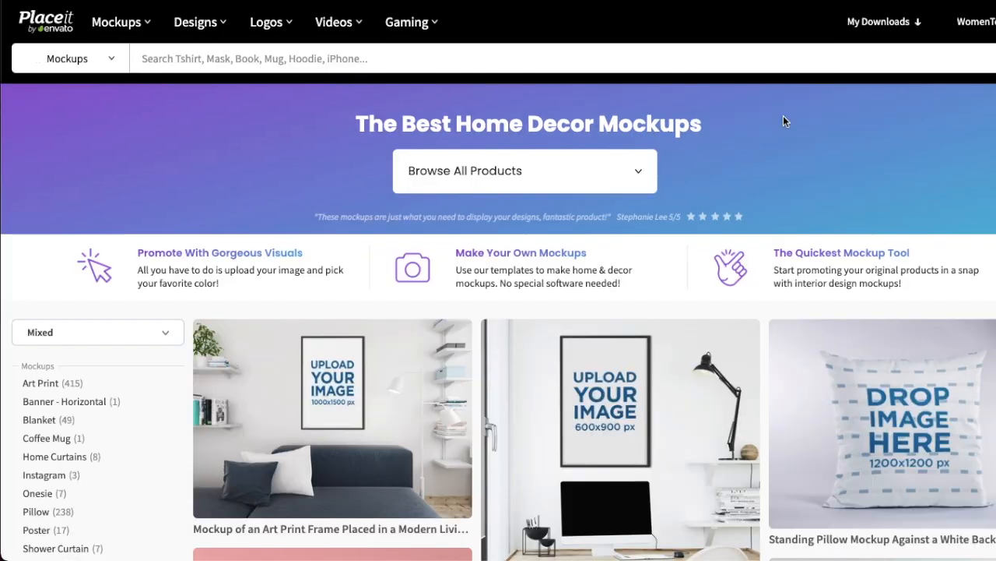
scroll(784, 120, down, 3)
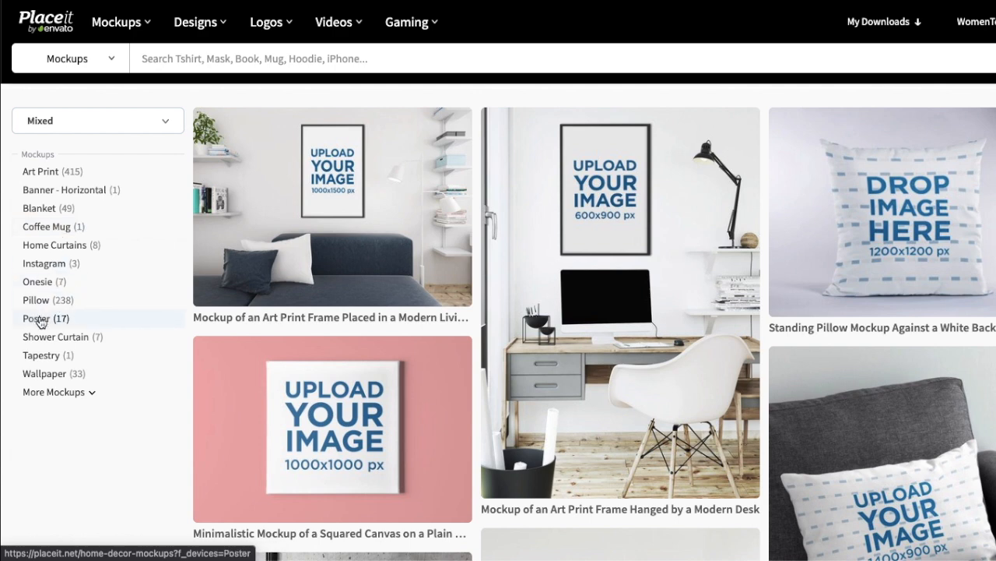
click(74, 393)
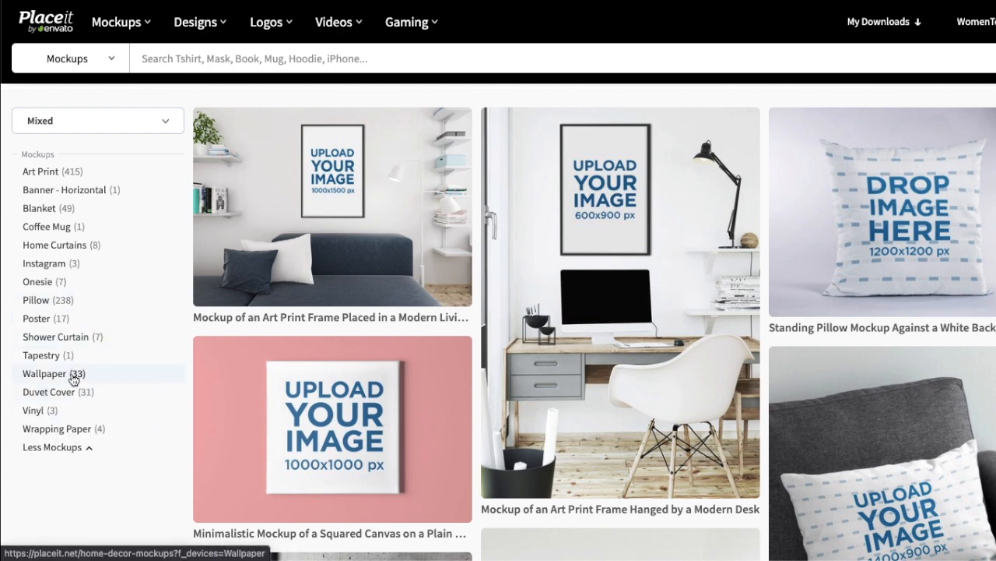
click(53, 343)
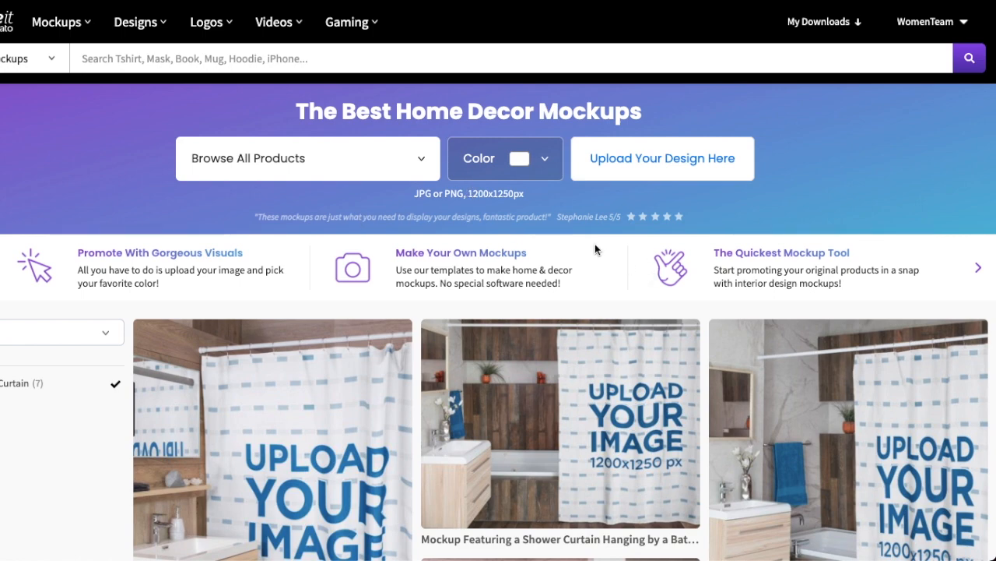
- Browse the shower curtain mockups and preview the sample designs on the different bathroom scenes
scroll(594, 249, down, 5)
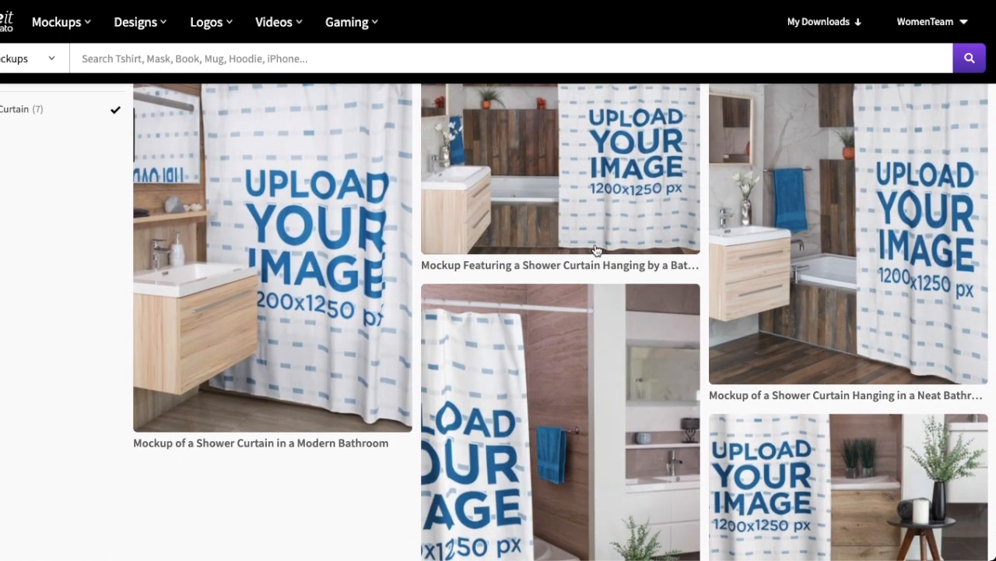
scroll(596, 250, down, 1)
scroll(715, 299, up, 4)
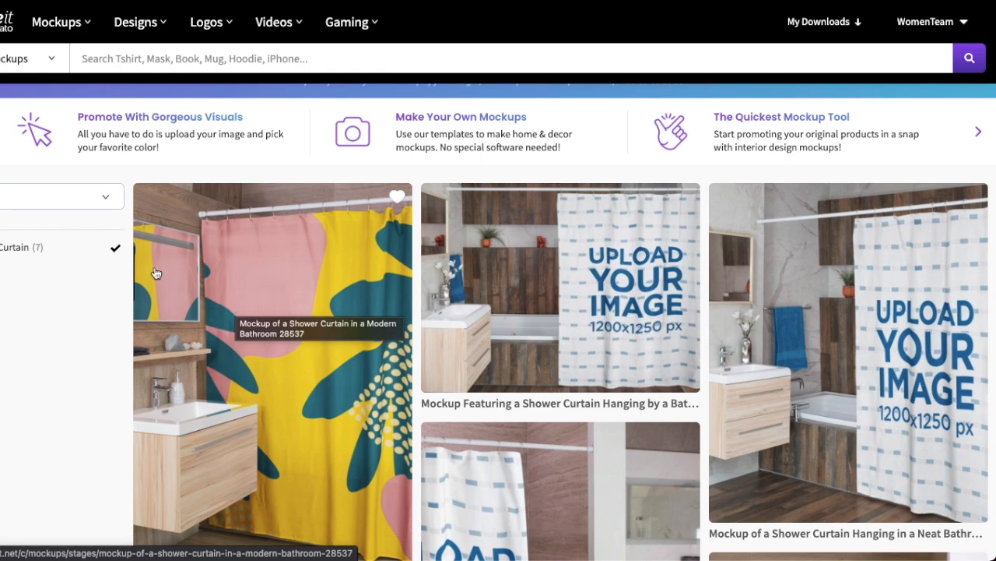
scroll(298, 276, down, 5)
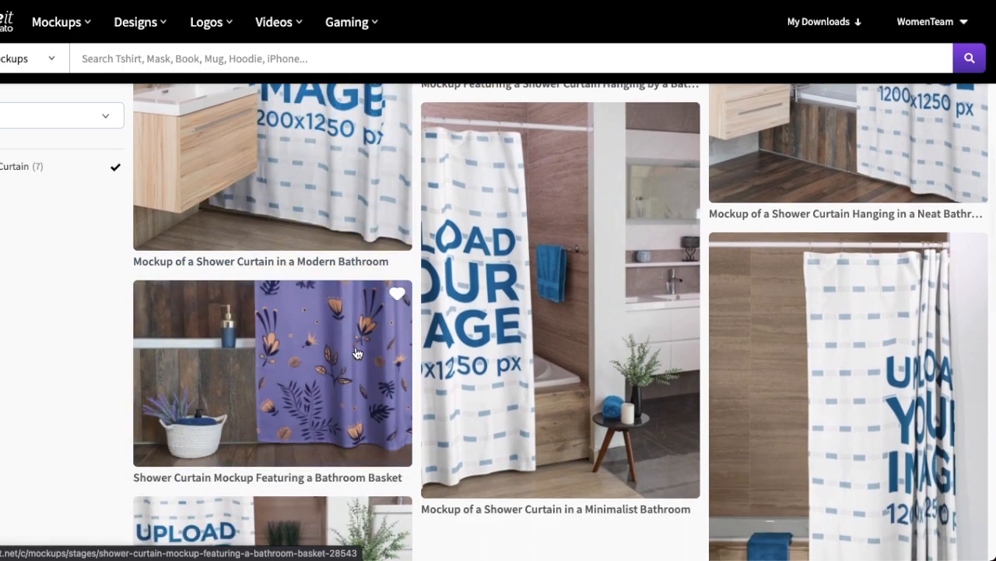
scroll(310, 280, down, 1)
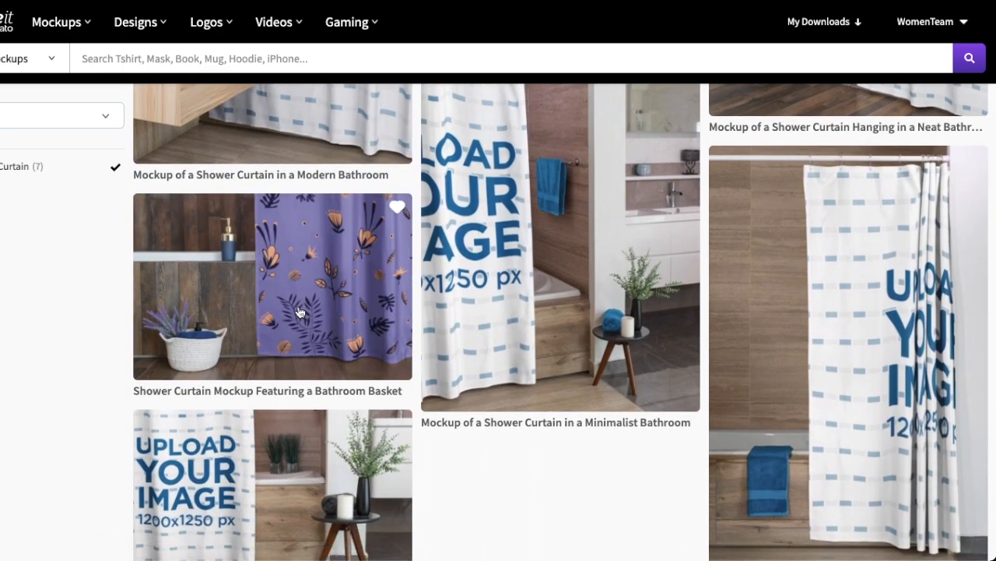
scroll(361, 258, down, 1)
scroll(361, 258, down, 2)
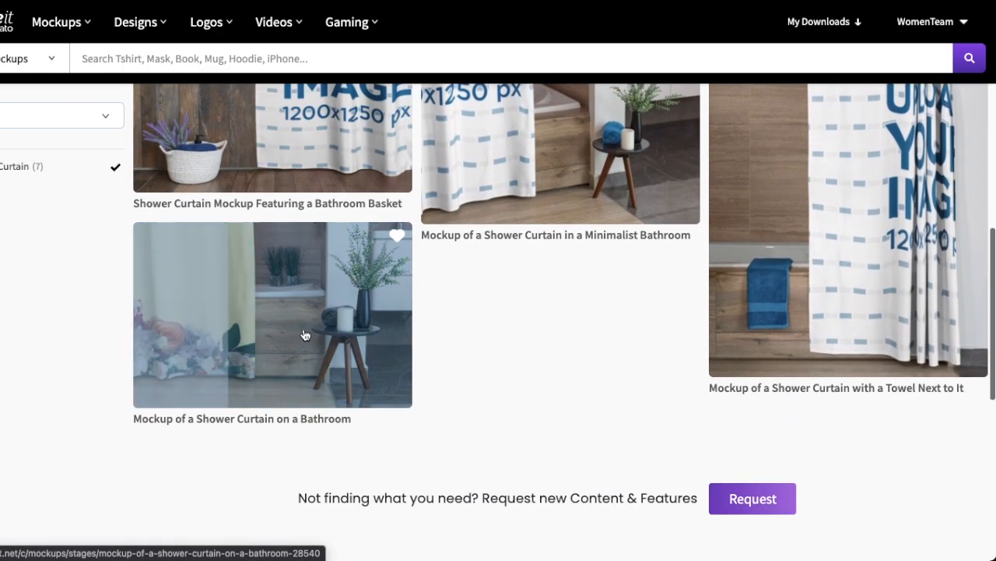
scroll(944, 323, up, 1)
scroll(919, 320, up, 2)
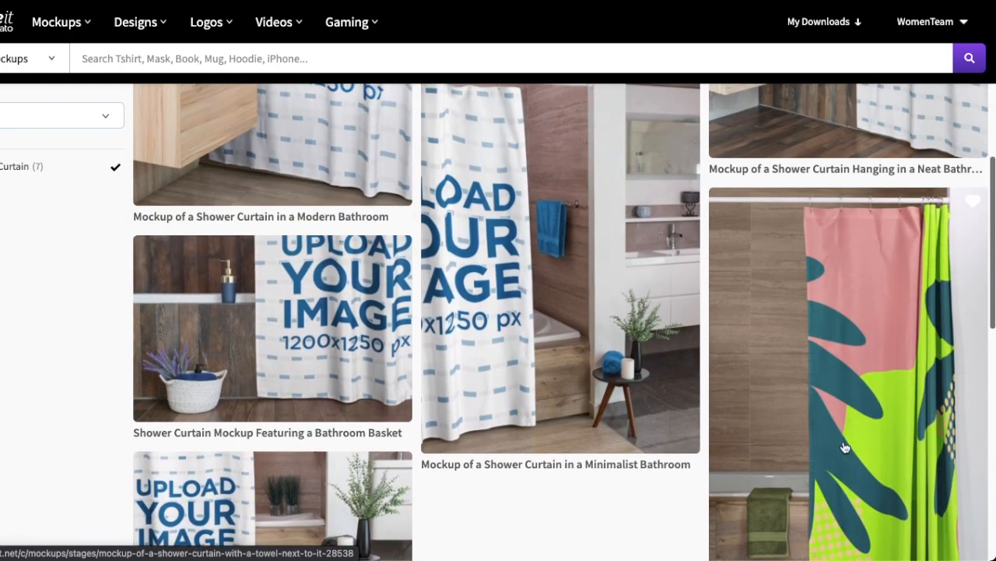
scroll(845, 447, down, 2)
scroll(768, 378, up, 3)
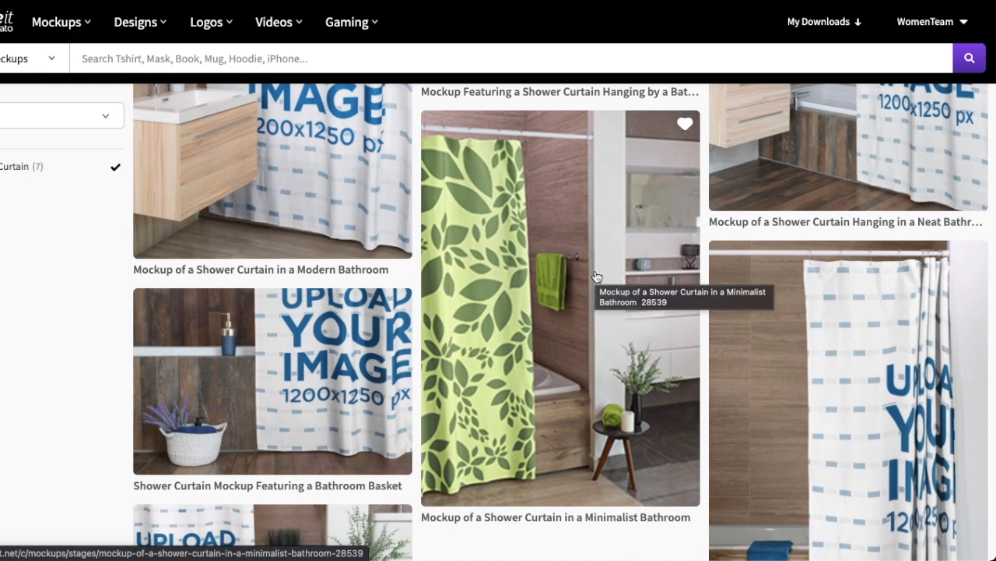
scroll(598, 278, up, 3)
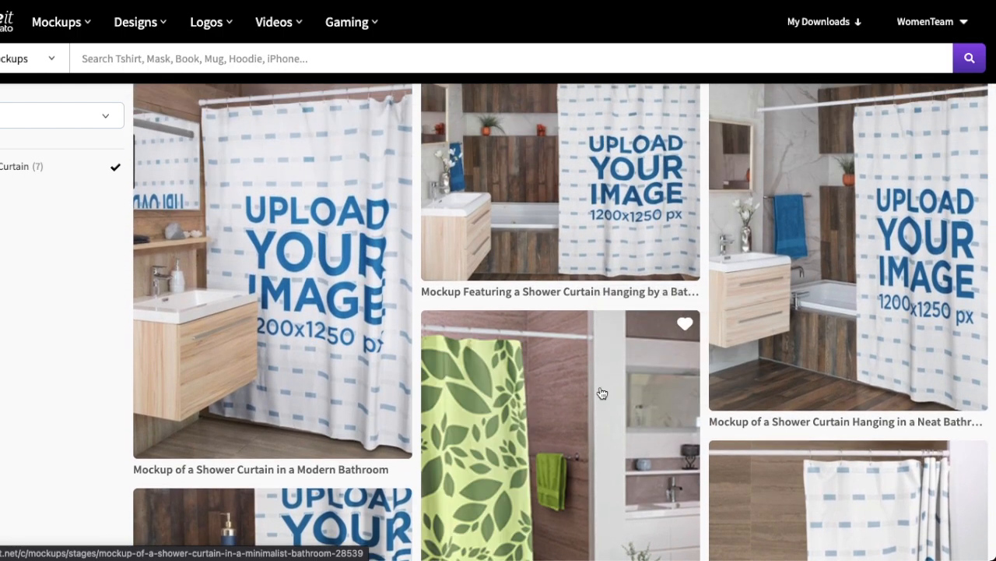
scroll(601, 393, up, 2)
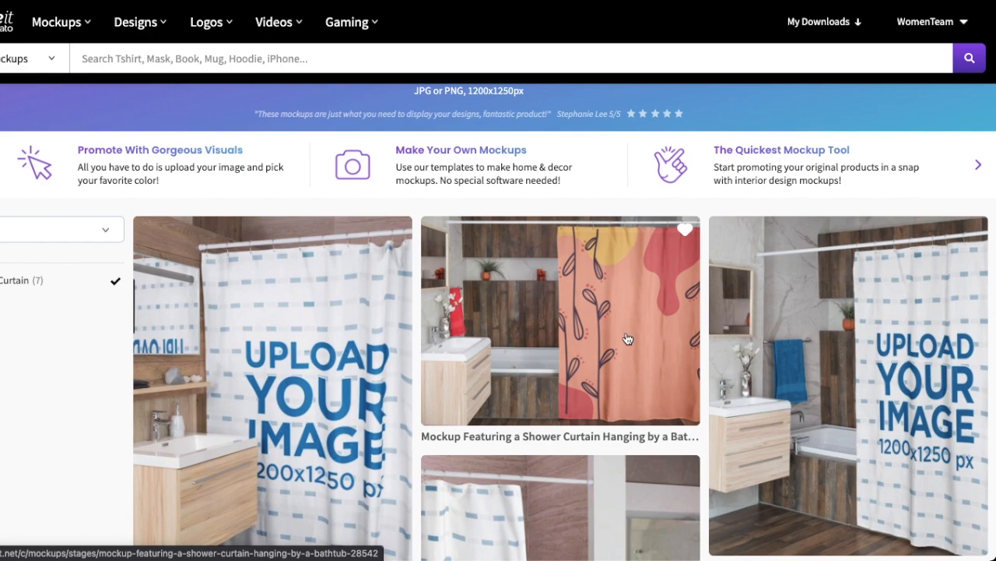
scroll(572, 280, down, 7)
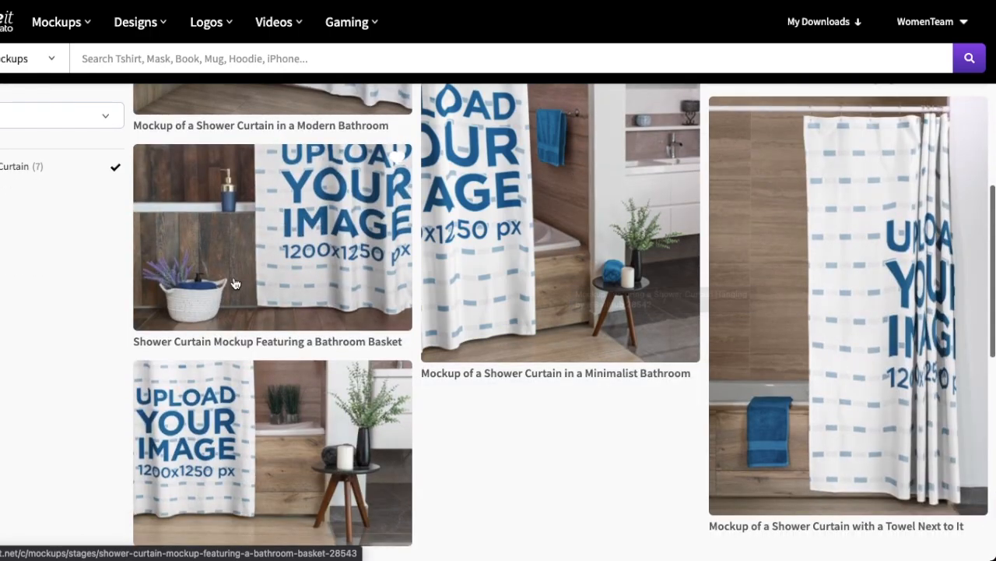
scroll(445, 289, up, 2)
scroll(445, 290, up, 5)
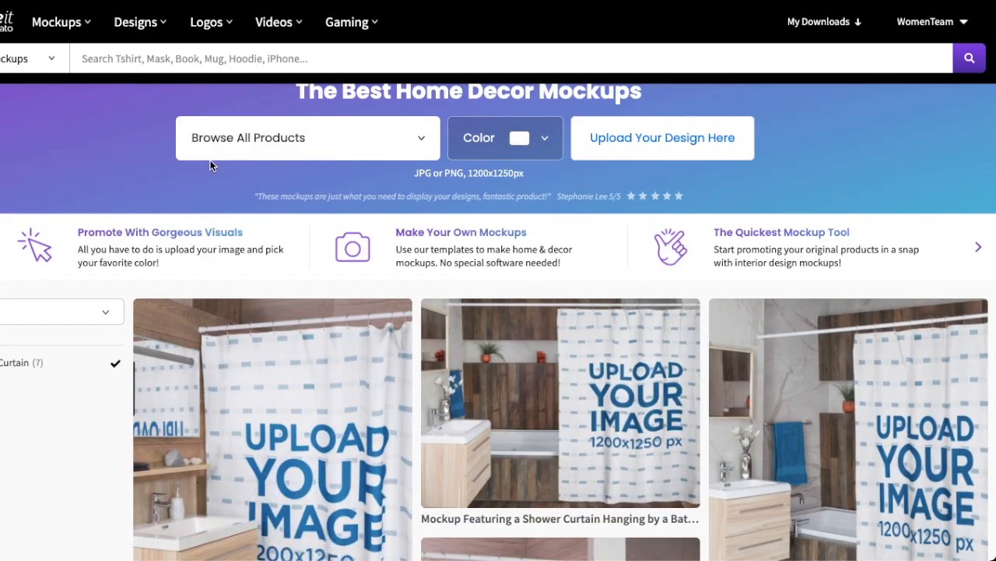
- Search the mockups for "pillow"
click(113, 56)
text(pillow)
key(Return)
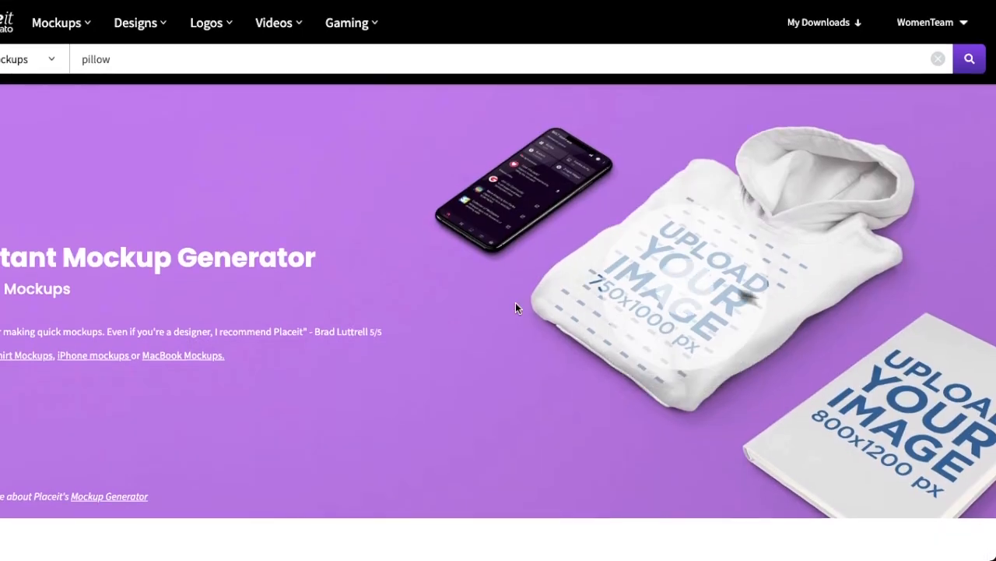
- Browse the first page of pillow results, previewing single pillows, paired pillows, bedding sets and scenes with people
scroll(516, 304, down, 4)
scroll(516, 304, down, 3)
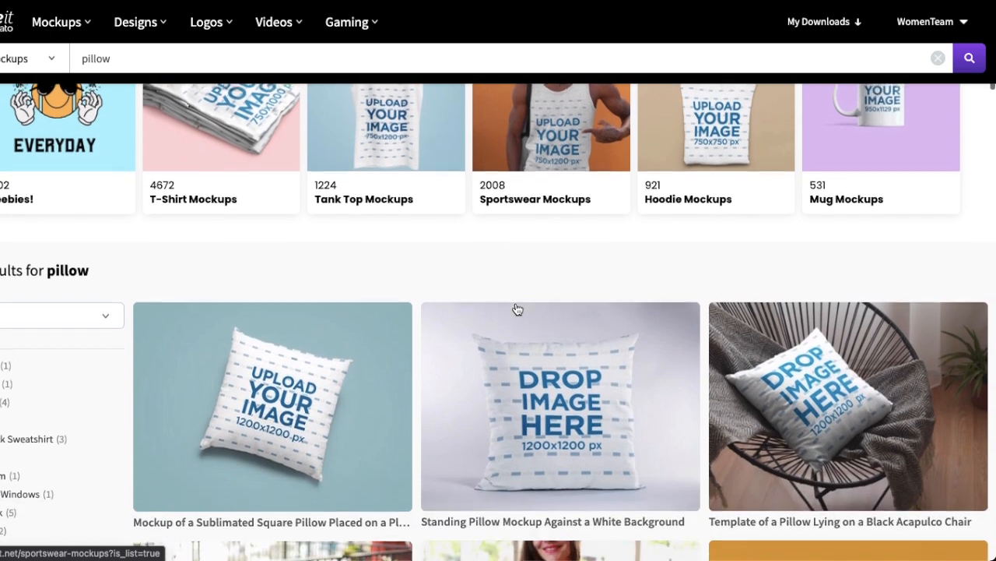
scroll(515, 308, down, 2)
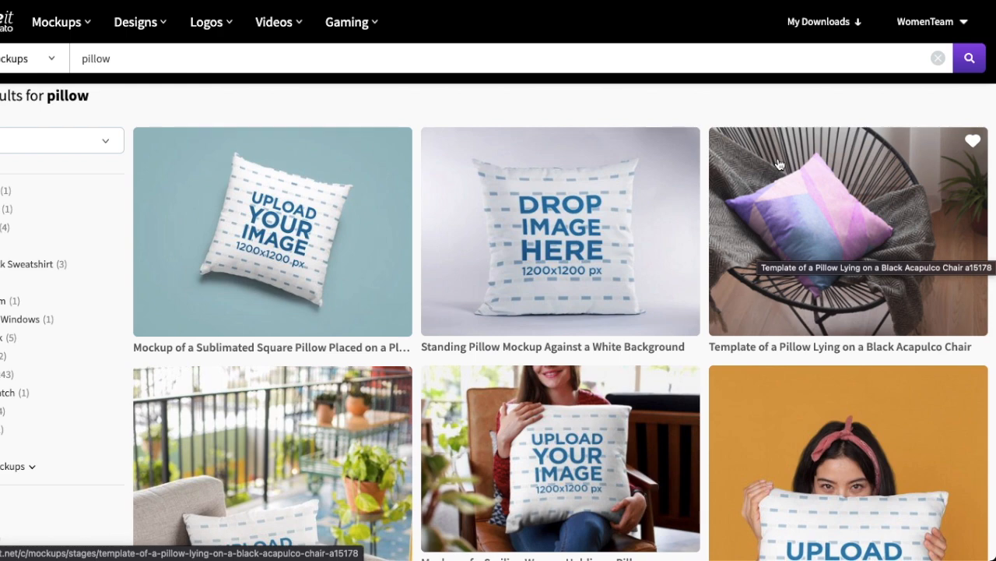
scroll(778, 163, down, 3)
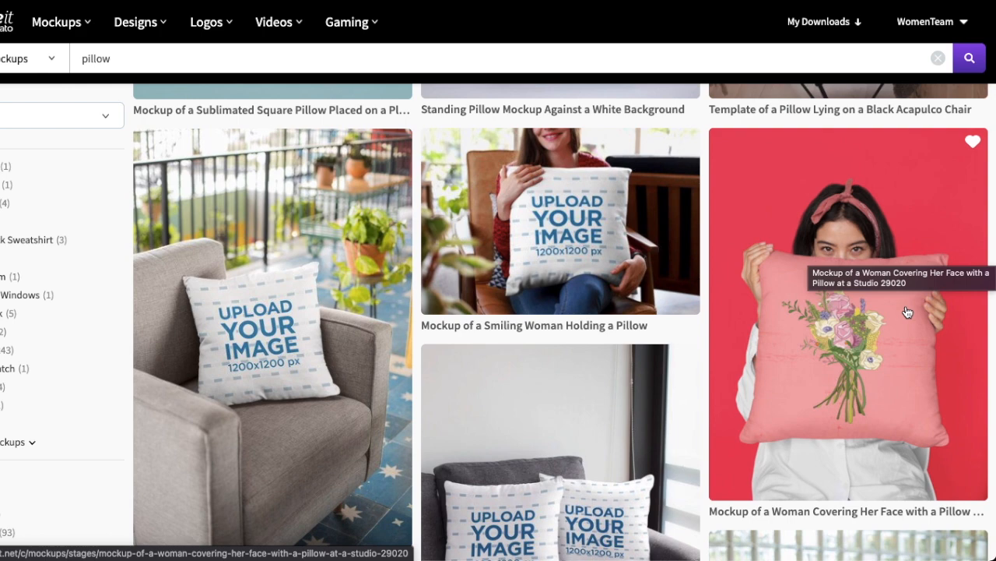
scroll(582, 214, down, 5)
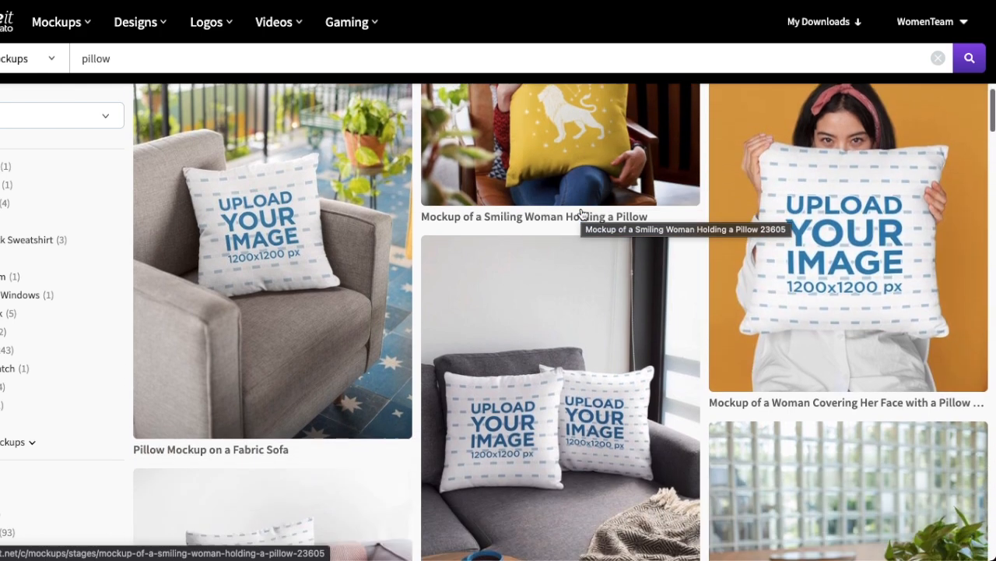
scroll(582, 214, down, 6)
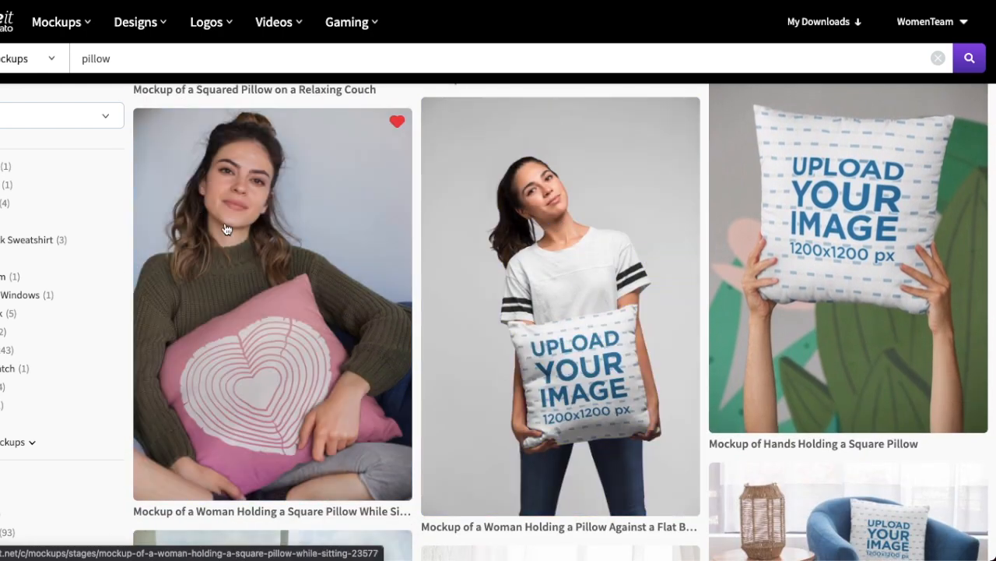
scroll(335, 194, down, 1)
scroll(527, 216, down, 6)
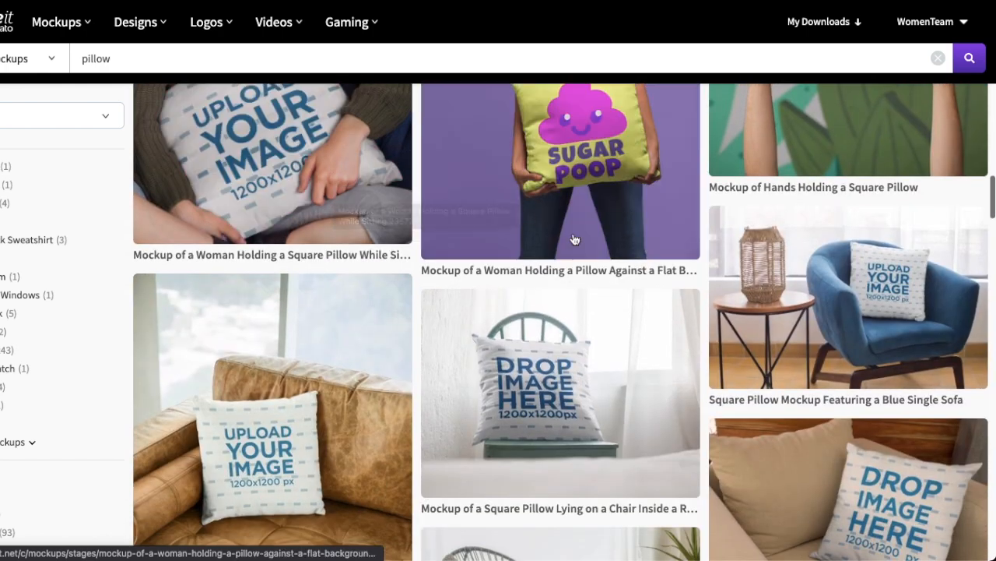
scroll(592, 257, down, 6)
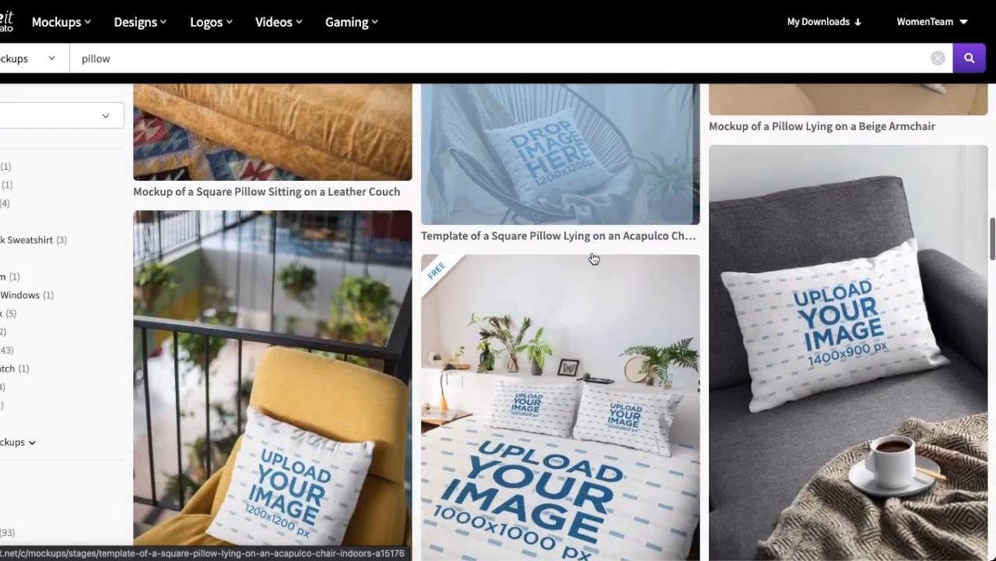
scroll(594, 259, down, 3)
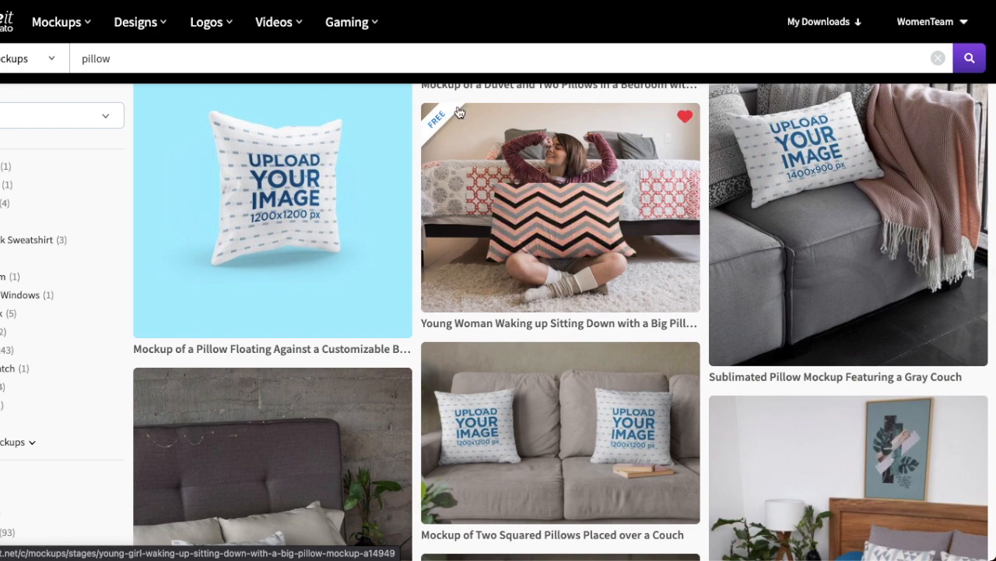
scroll(551, 257, down, 5)
scroll(554, 277, down, 4)
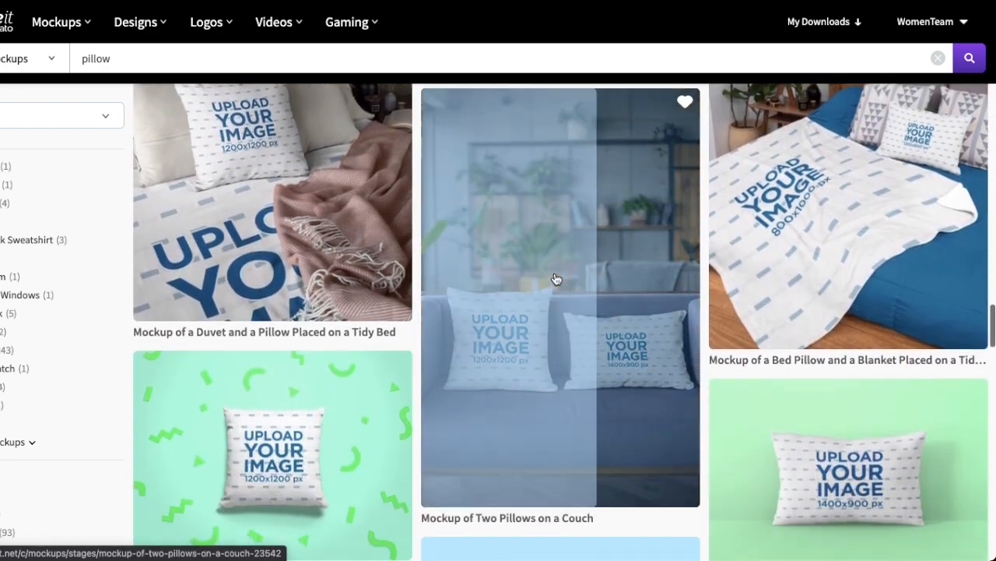
scroll(554, 277, up, 4)
scroll(587, 214, down, 3)
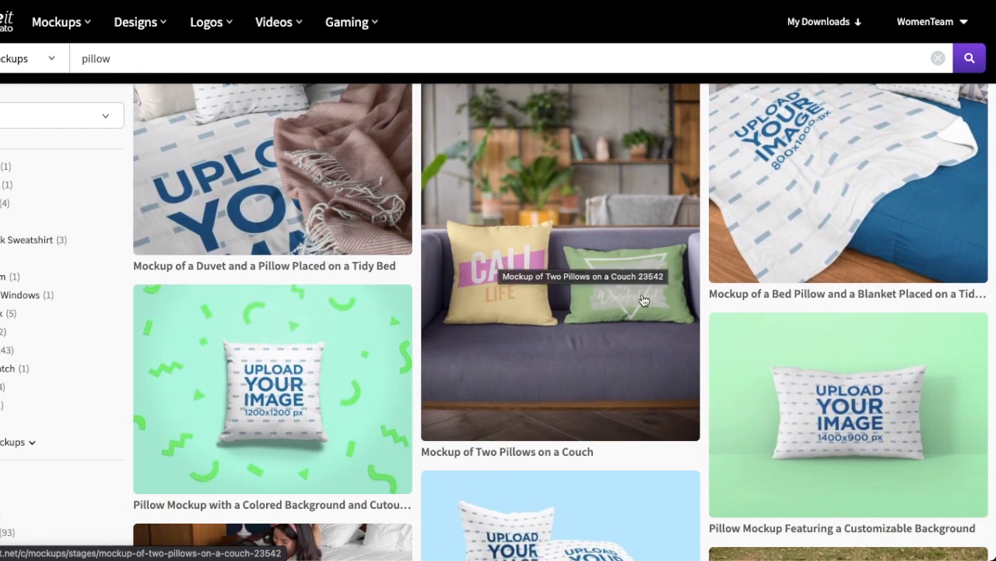
scroll(644, 300, up, 3)
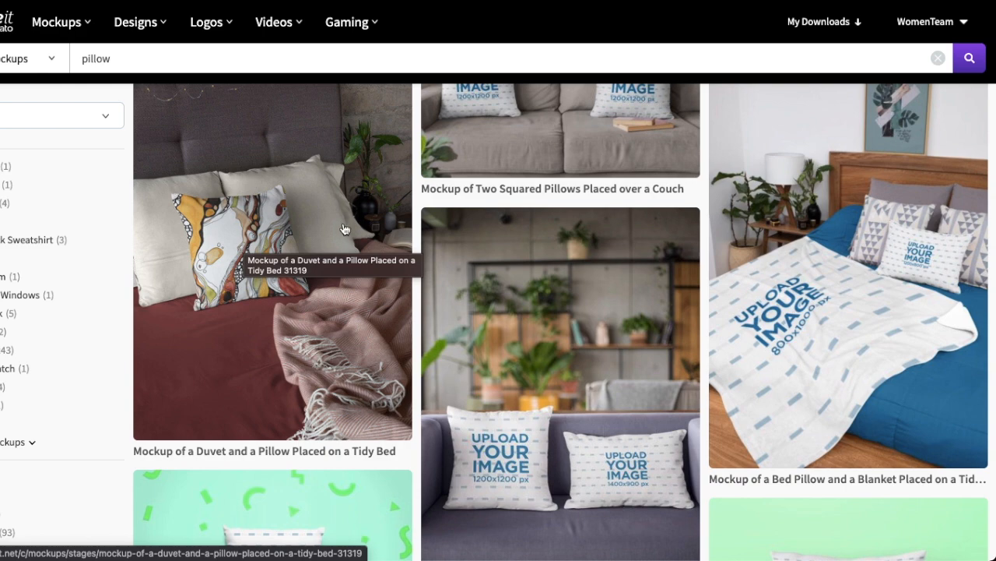
scroll(343, 226, down, 5)
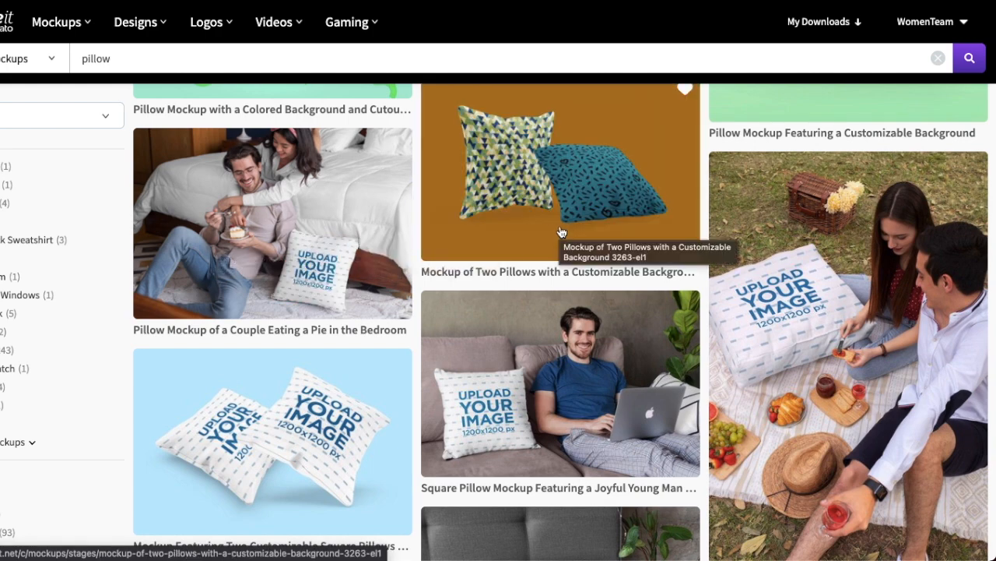
scroll(560, 233, down, 7)
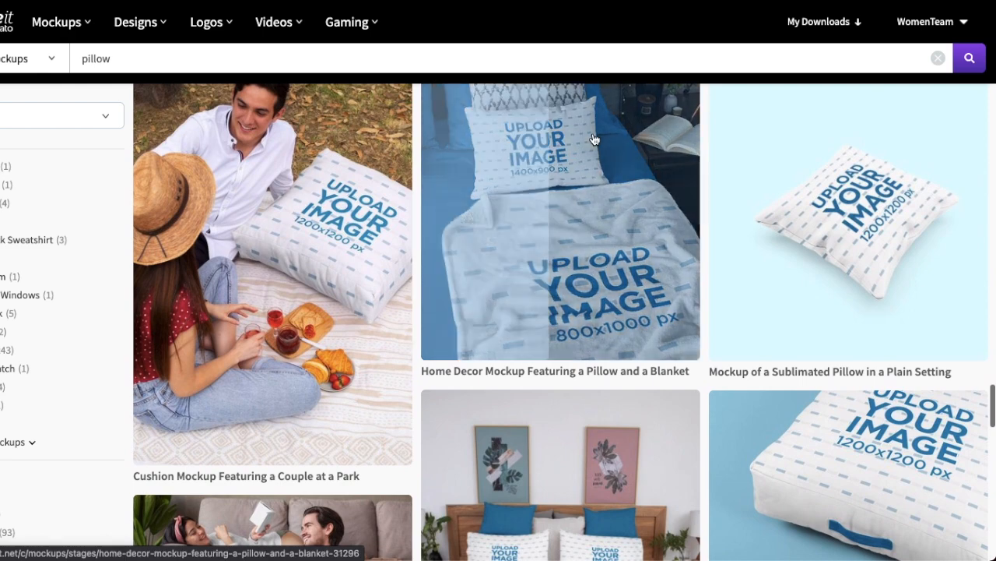
scroll(593, 138, down, 3)
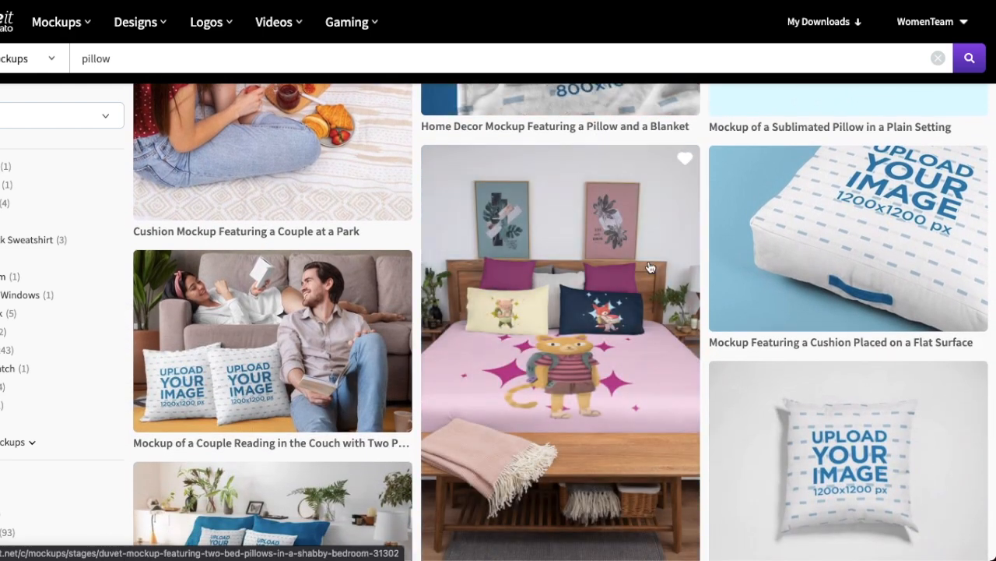
scroll(497, 320, down, 2)
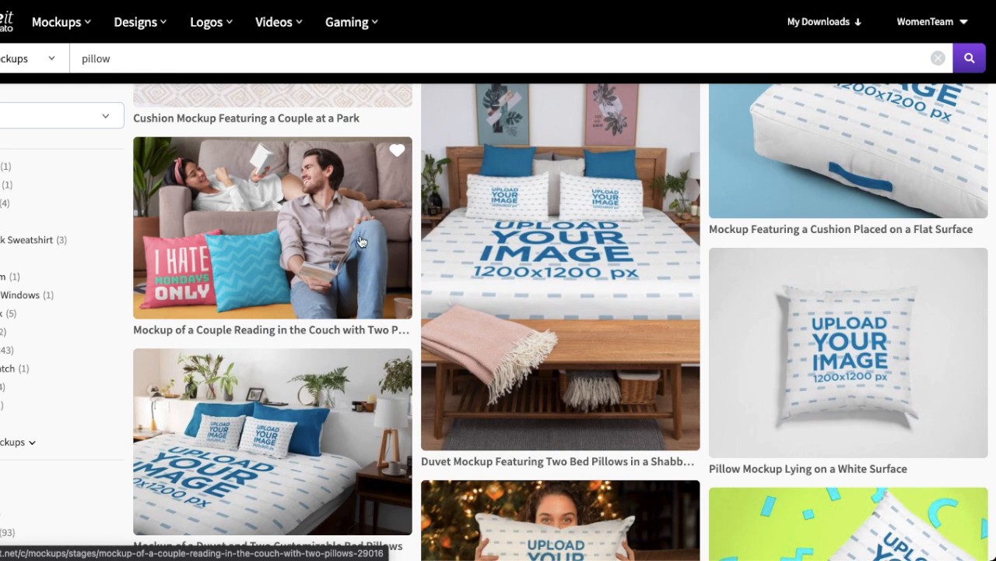
scroll(632, 294, down, 5)
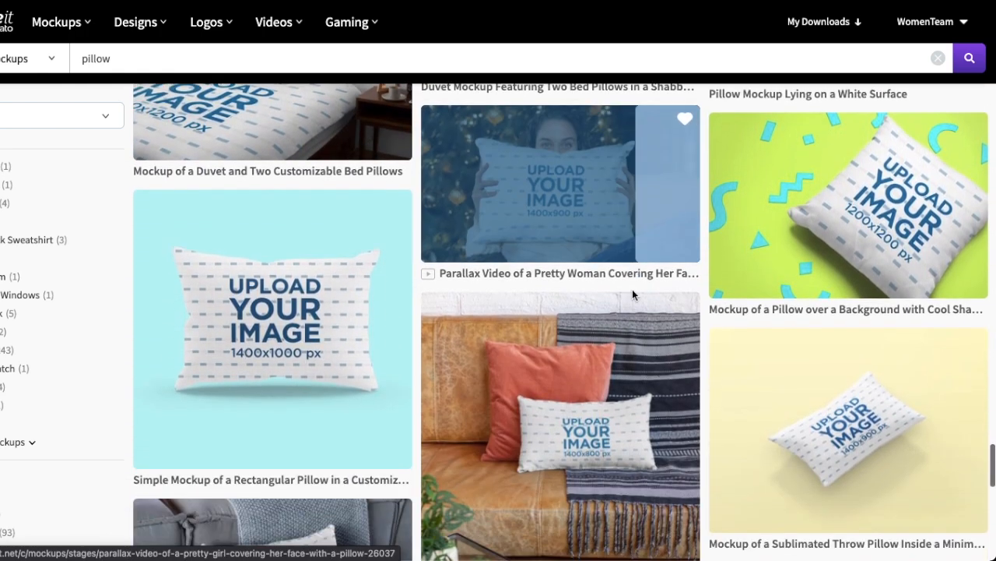
scroll(632, 294, down, 3)
scroll(633, 295, down, 2)
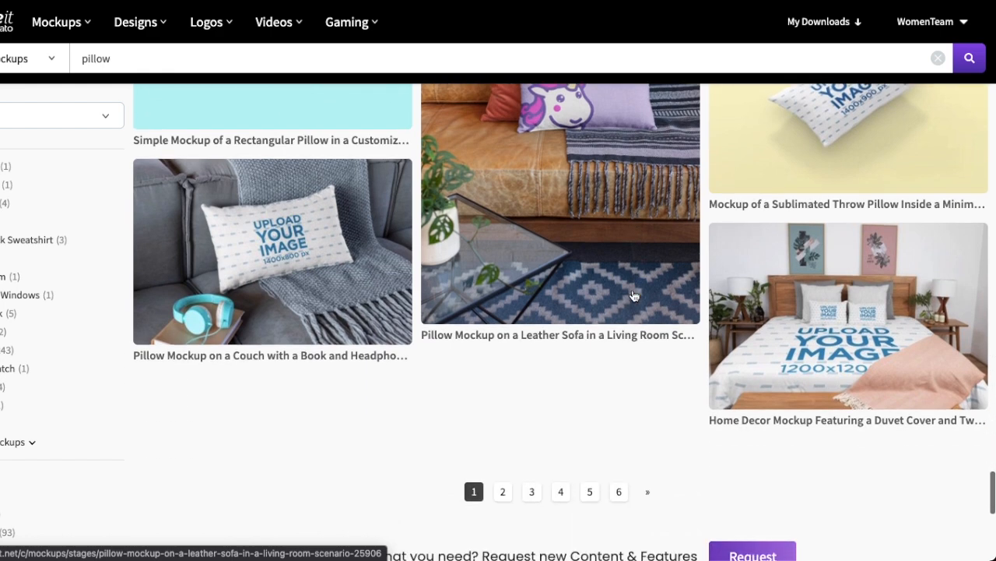
mouse_move(322, 283)
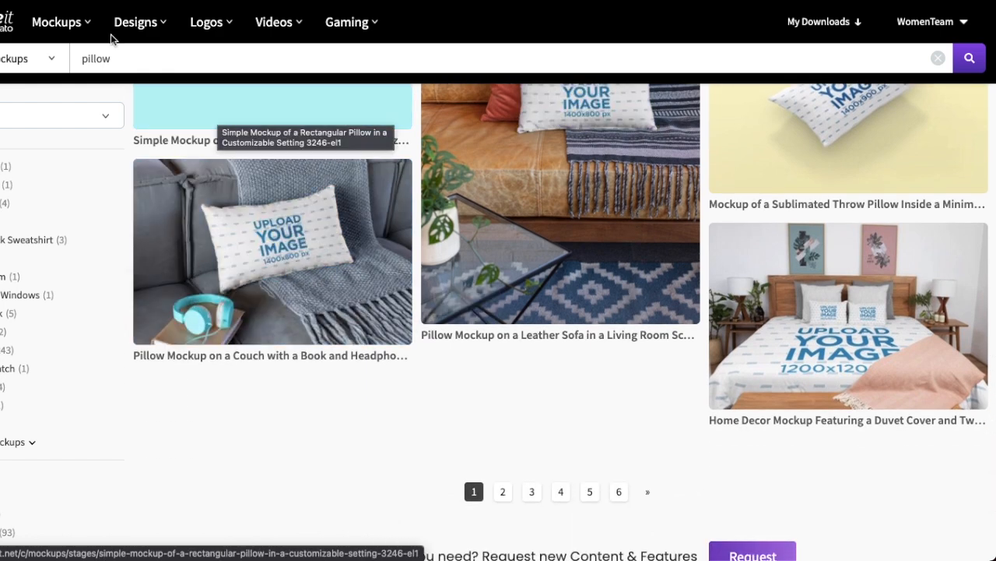
- Open the Mugs mockup category and look over the first mug mockups
mouse_move(74, 28)
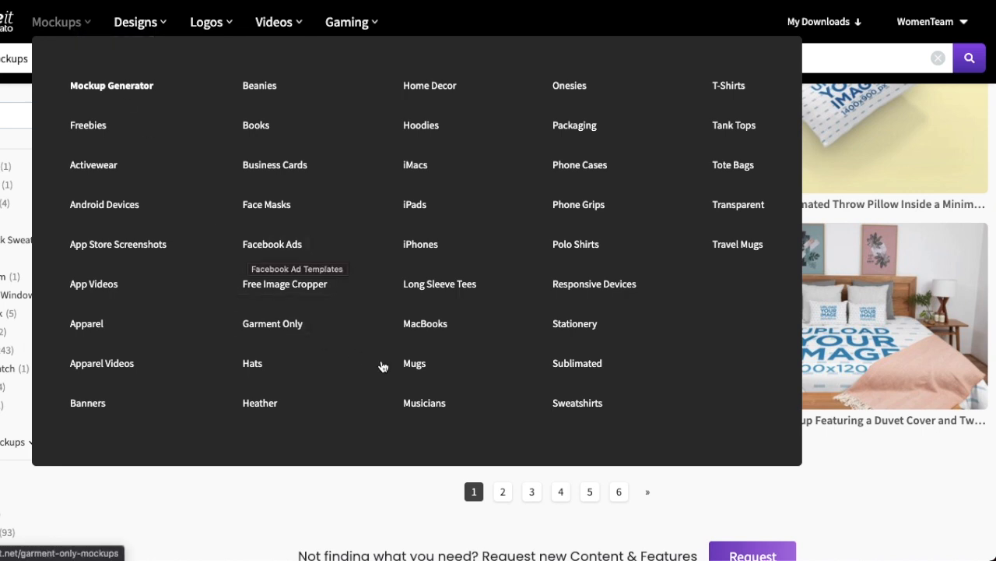
click(411, 366)
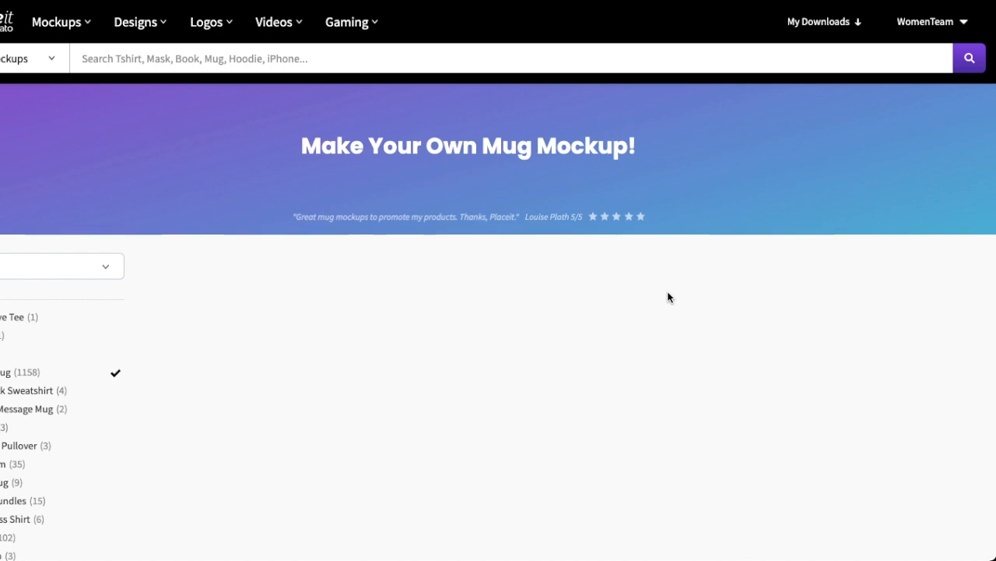
scroll(668, 294, down, 3)
scroll(668, 297, down, 1)
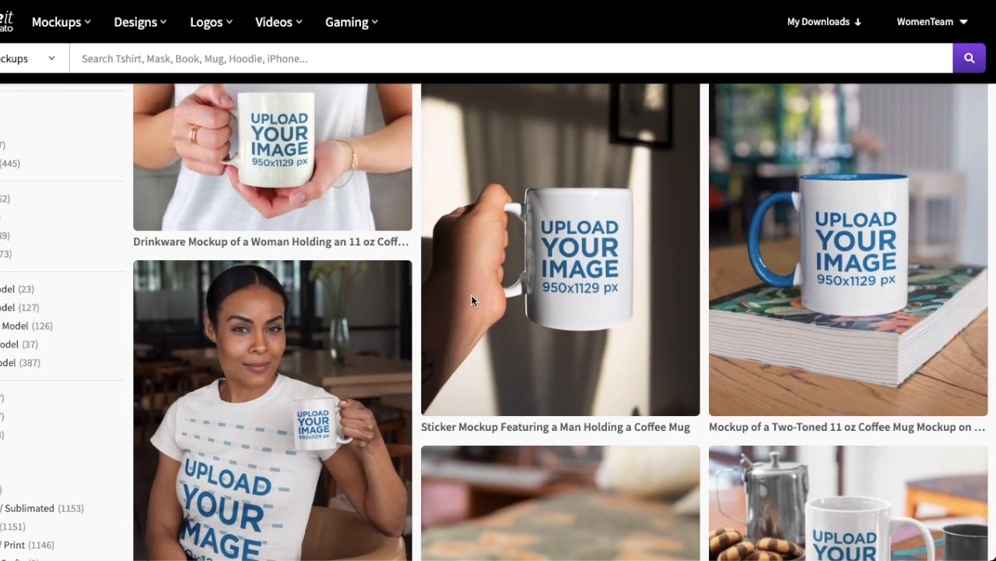
scroll(318, 173, up, 2)
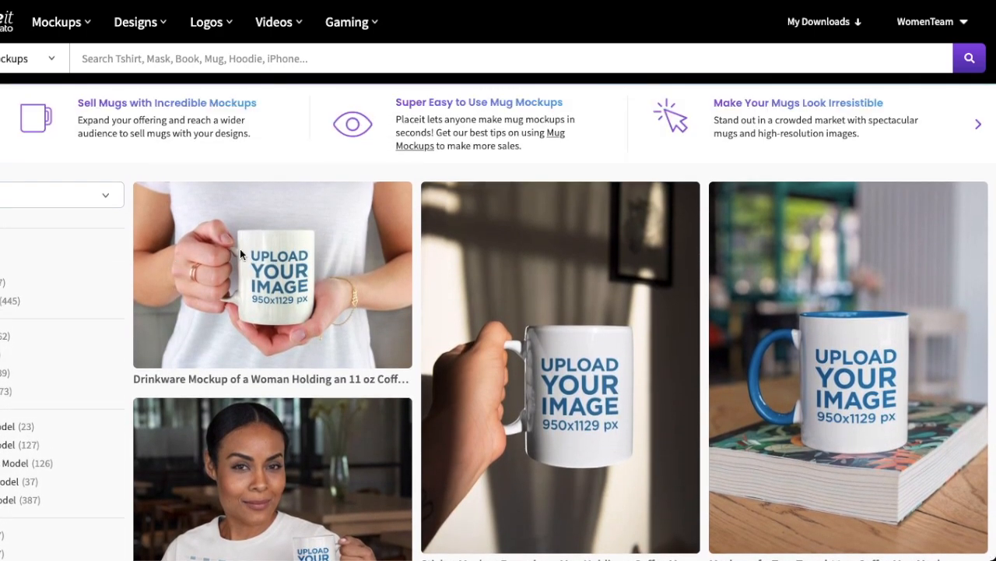
- Browse the mug mockups and preview the sample designs on tabletop scenes, transparent and customizable backgrounds, and scenes with people holding mugs
scroll(241, 257, down, 3)
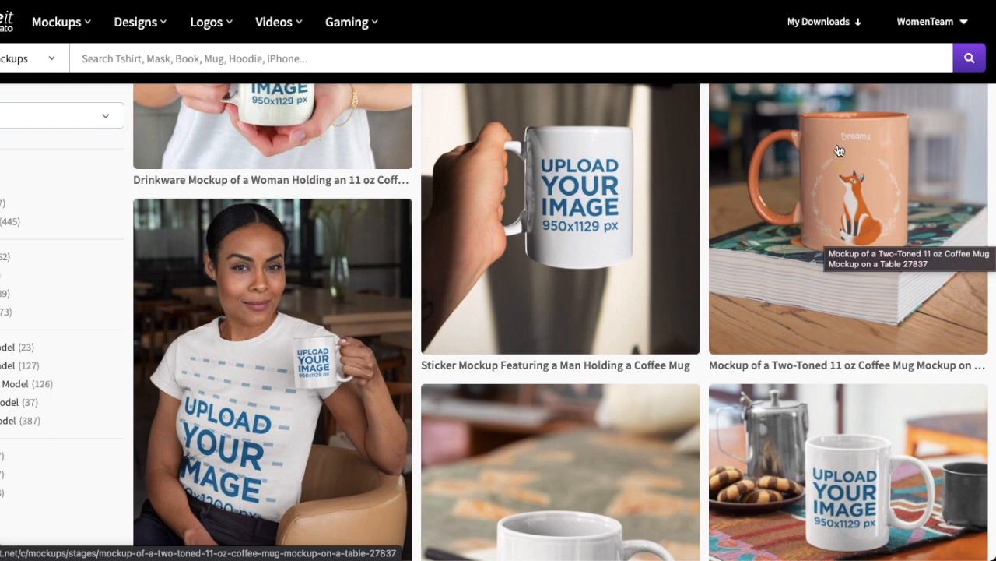
scroll(839, 150, down, 5)
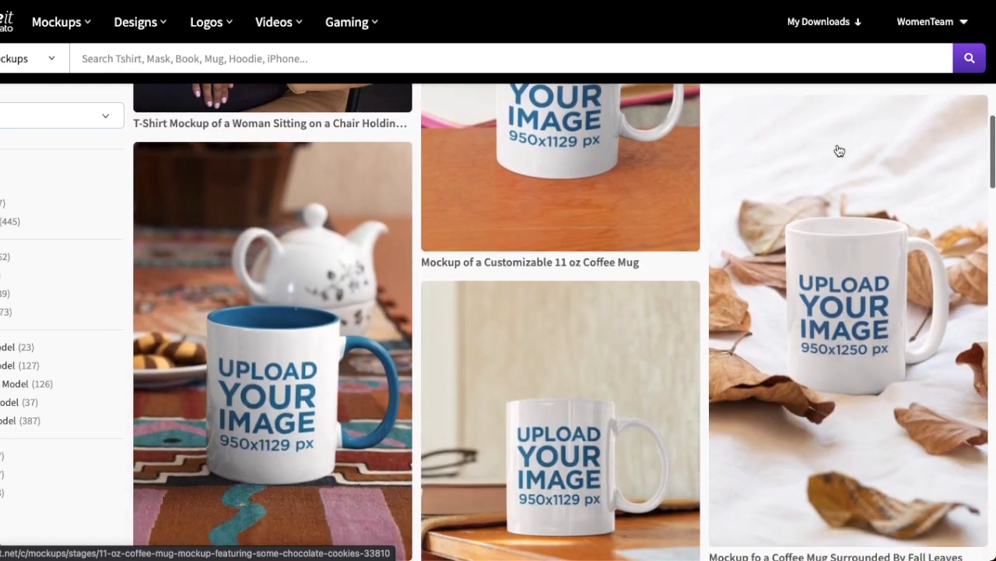
scroll(839, 150, down, 4)
scroll(354, 235, up, 3)
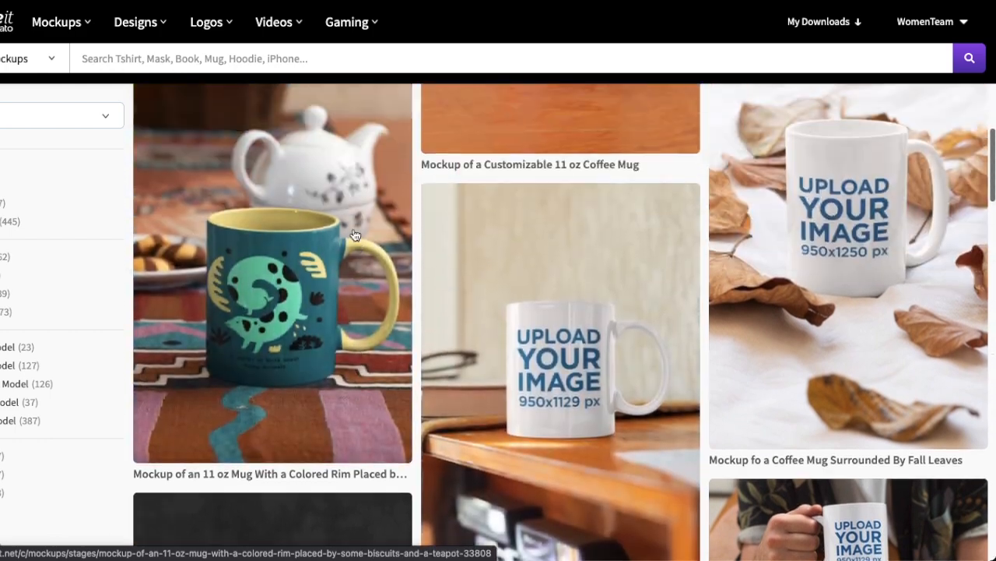
scroll(513, 289, down, 6)
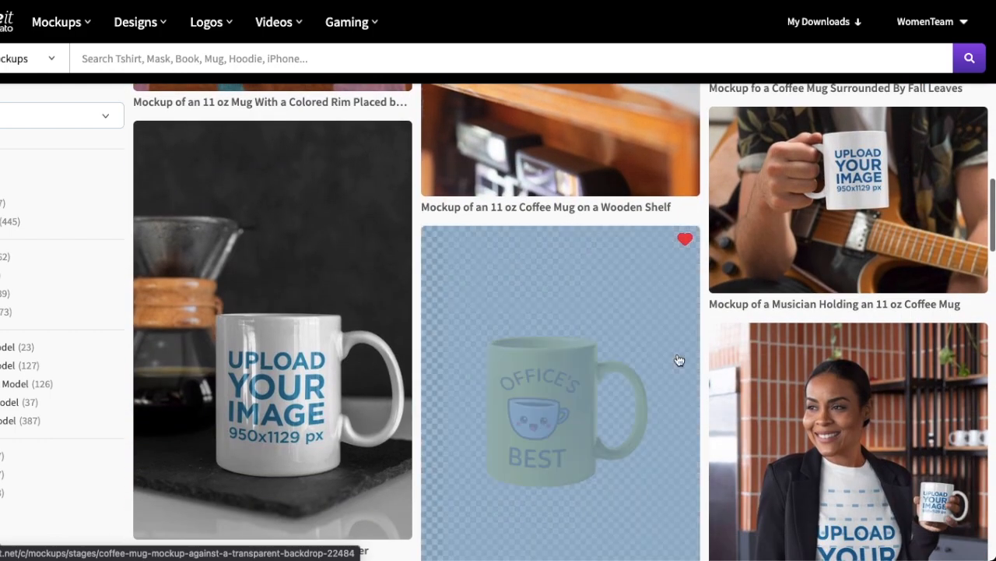
scroll(679, 360, down, 2)
scroll(629, 250, up, 3)
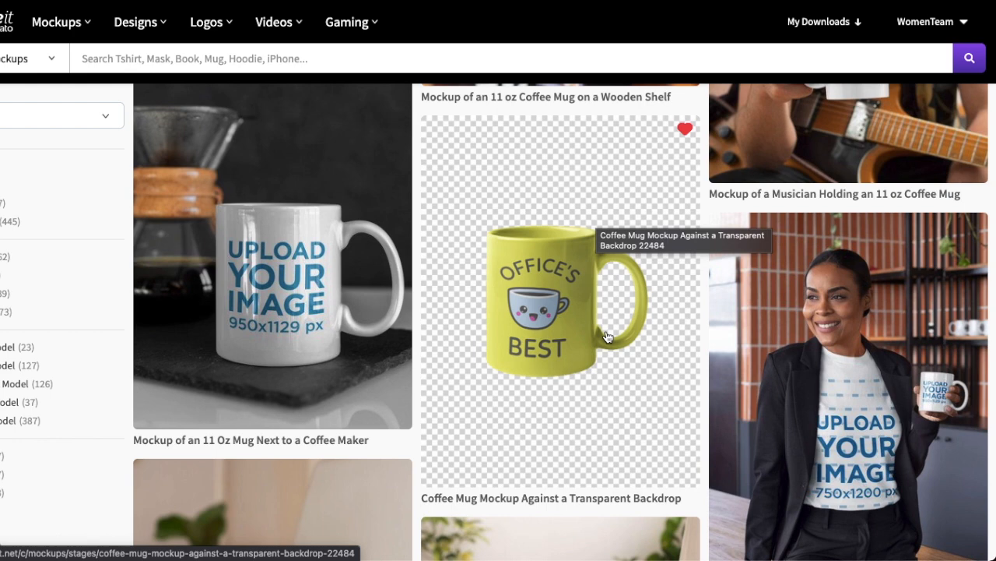
scroll(853, 378, down, 3)
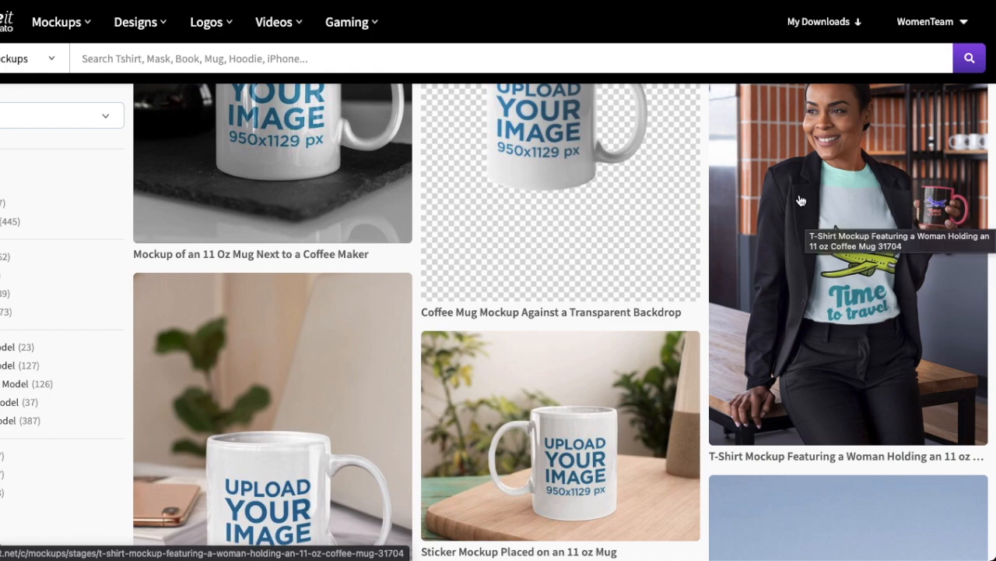
scroll(802, 201, down, 5)
scroll(530, 210, down, 5)
scroll(615, 309, down, 3)
scroll(490, 316, up, 6)
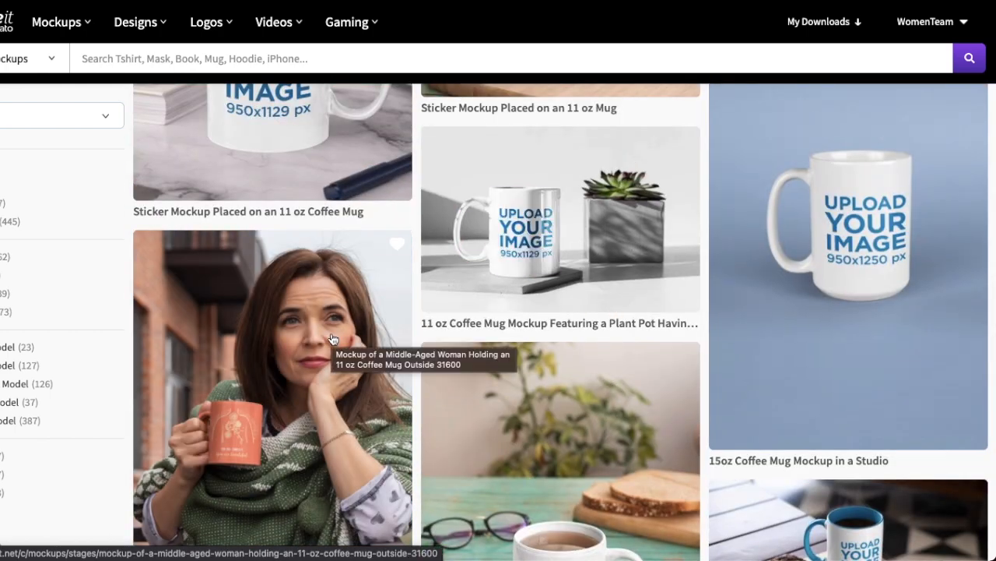
scroll(311, 327, down, 2)
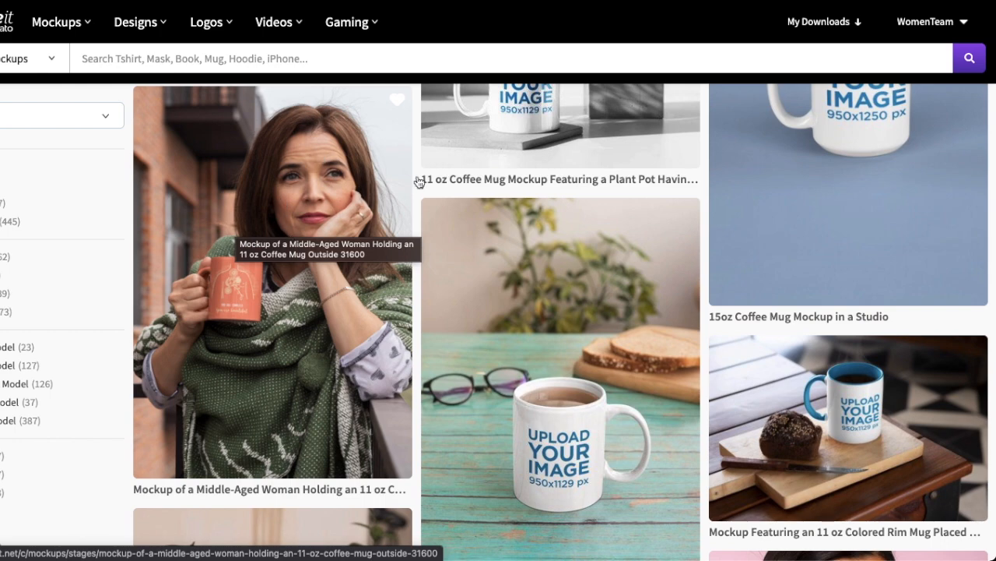
scroll(557, 335, down, 5)
scroll(815, 374, down, 1)
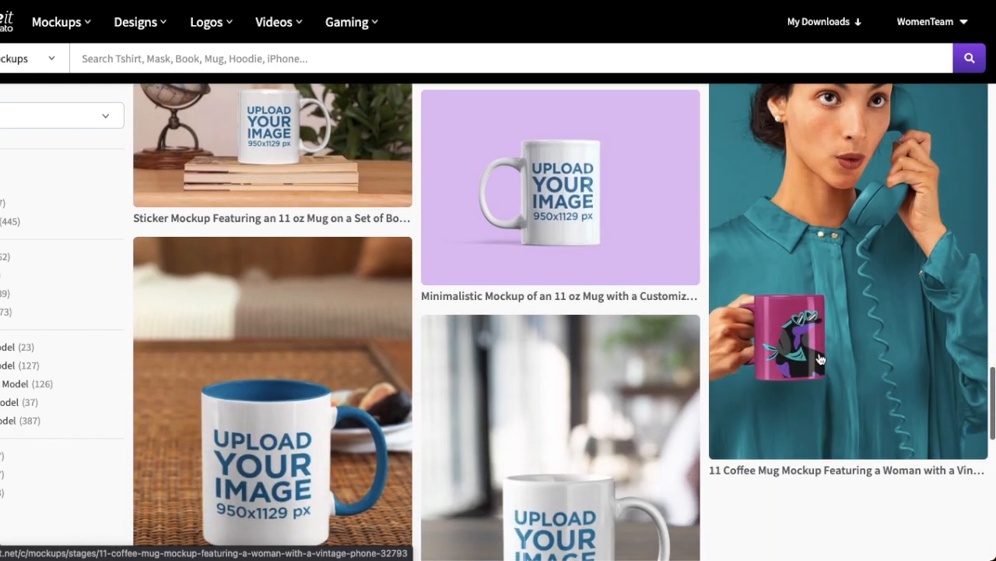
scroll(831, 214, up, 2)
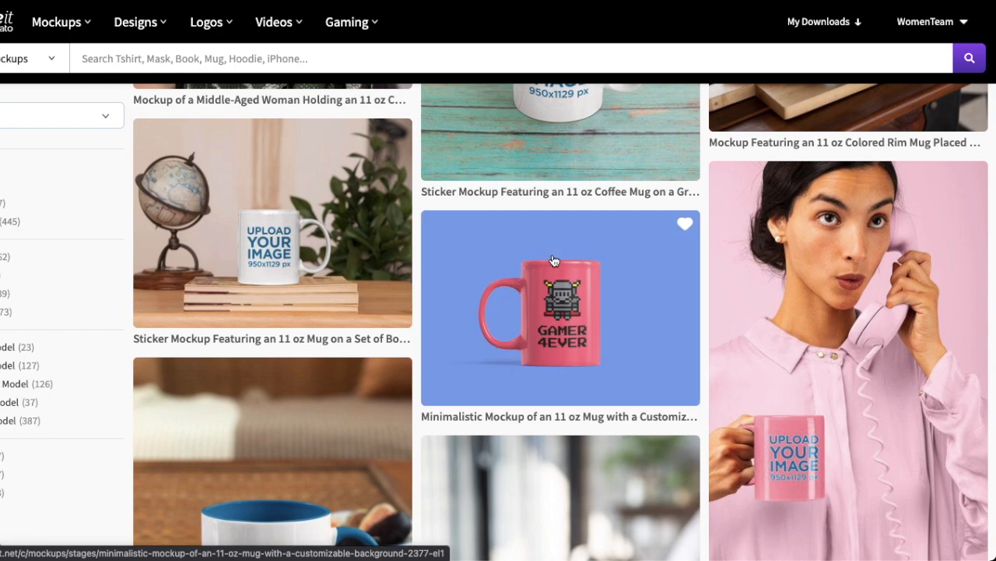
scroll(554, 258, down, 4)
scroll(609, 346, up, 4)
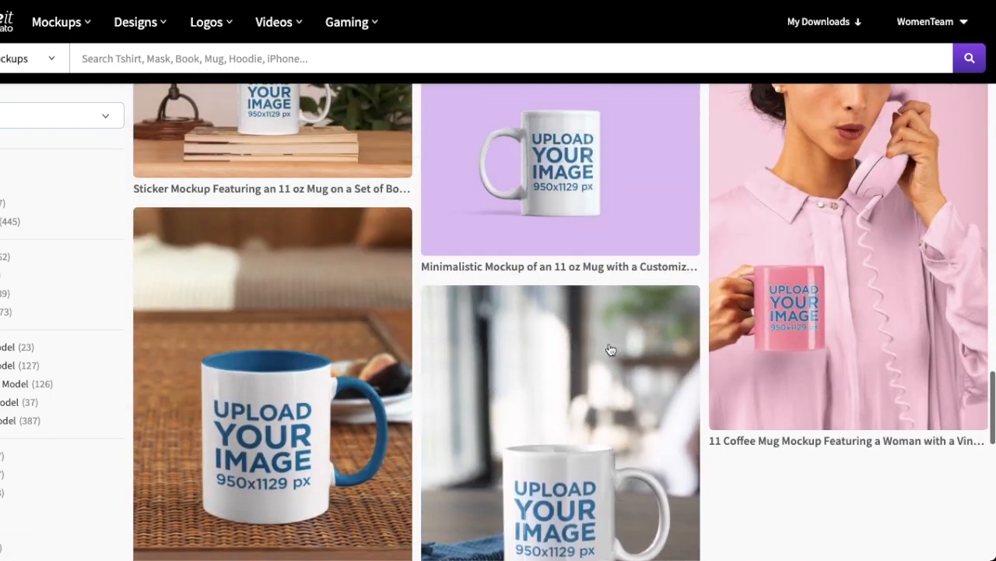
- Search the mockups for "onesie"
click(304, 61)
text(onesie)
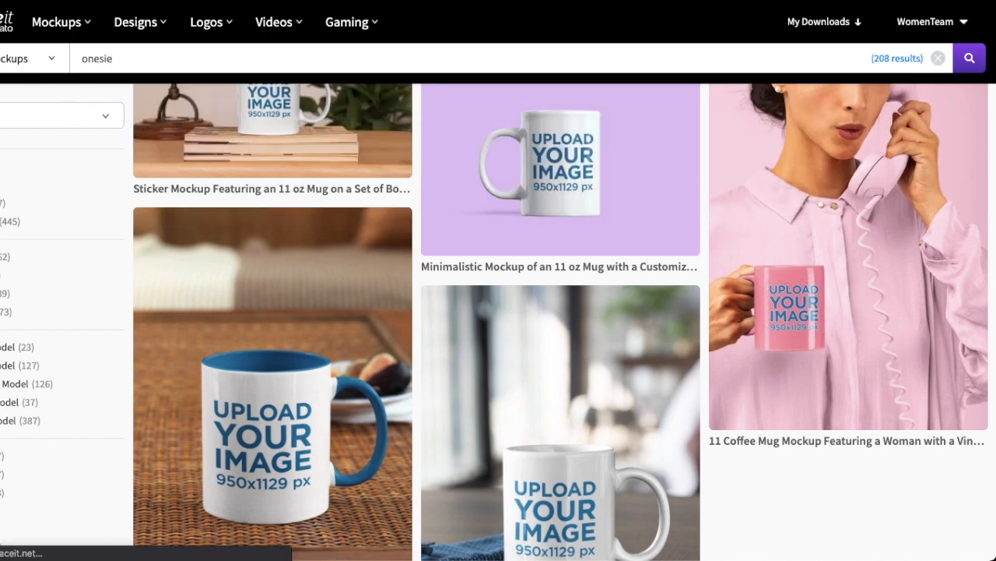
key(Return)
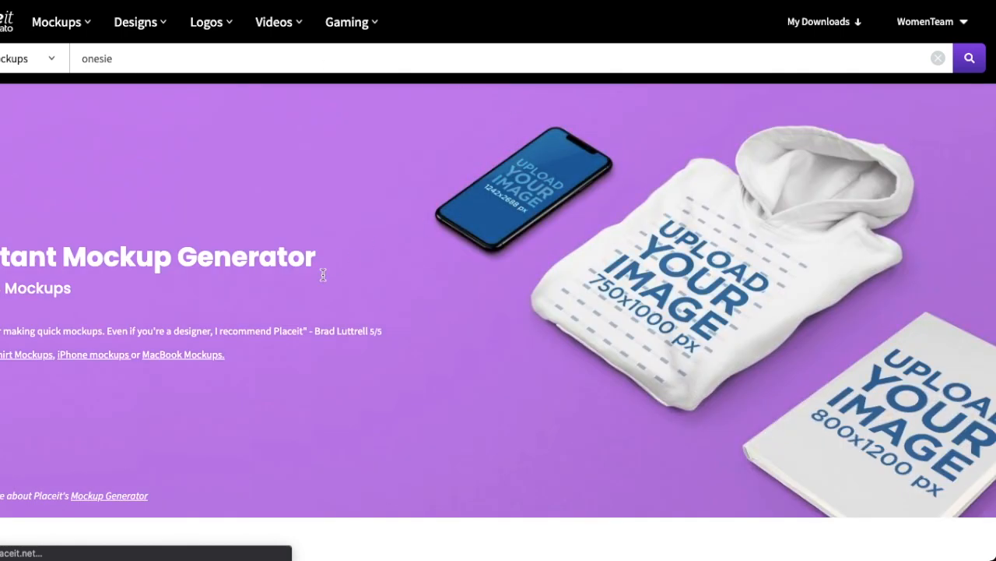
- Browse the onesie results, previewing sample designs on babies, flat-laid outfits, long-sleeve onesies and family scenes with matching T-shirts
scroll(322, 274, down, 9)
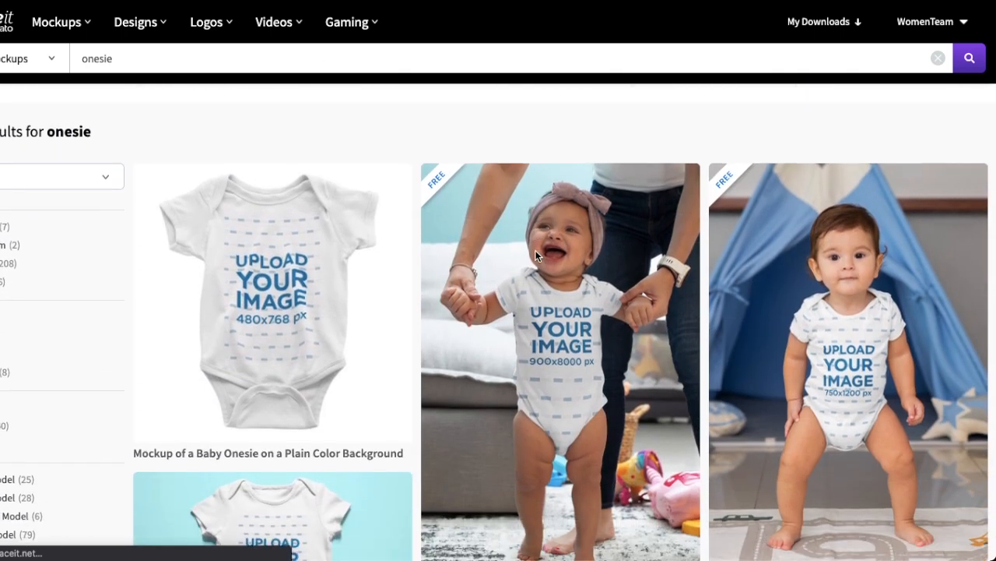
scroll(755, 278, down, 4)
scroll(570, 238, down, 3)
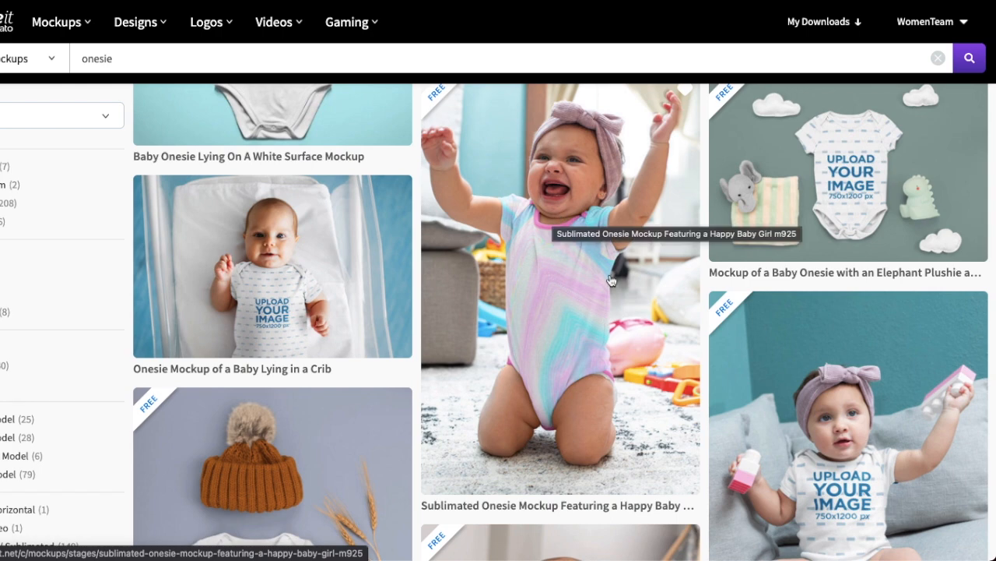
scroll(624, 310, down, 4)
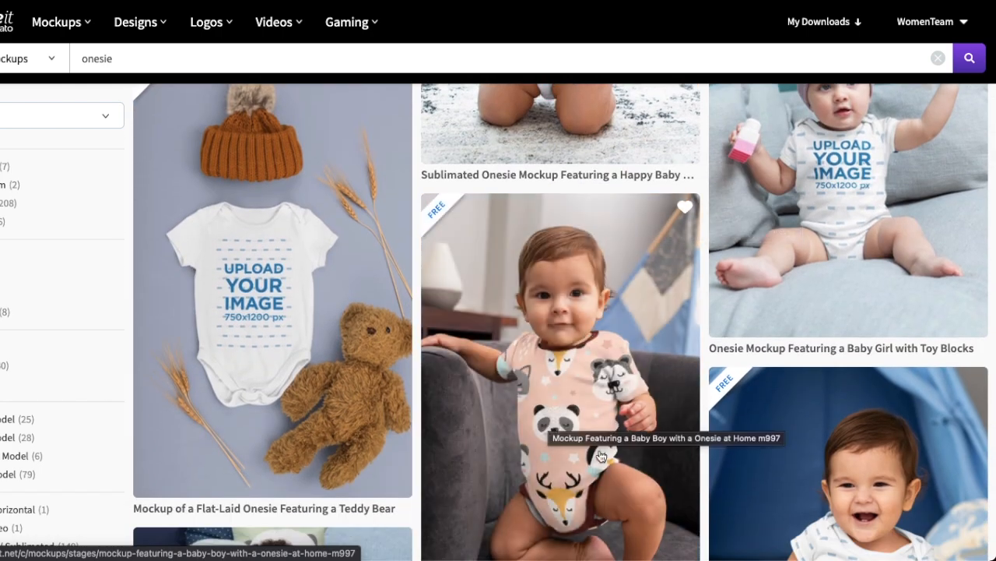
scroll(632, 414, down, 5)
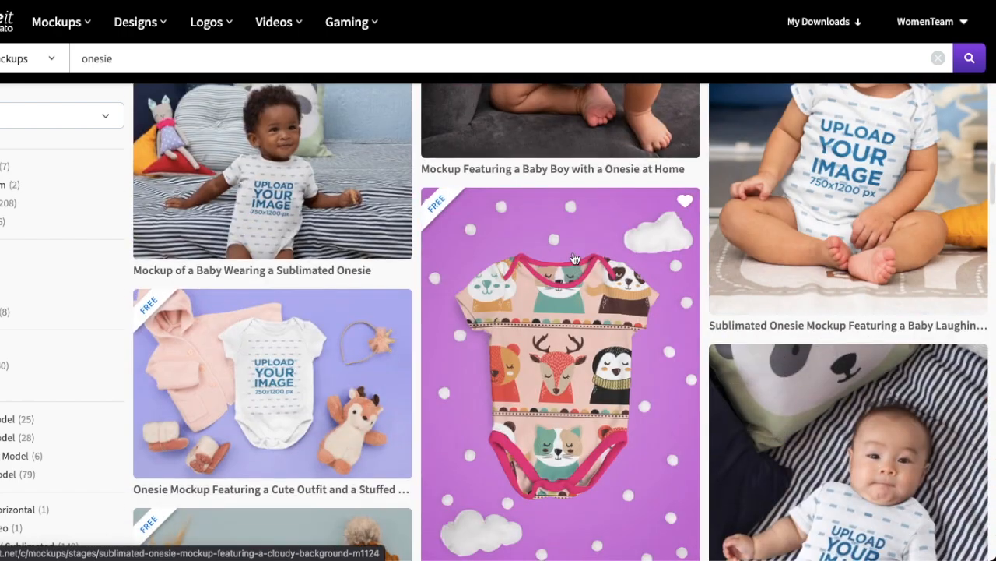
scroll(574, 258, down, 2)
scroll(574, 258, down, 1)
scroll(636, 190, down, 6)
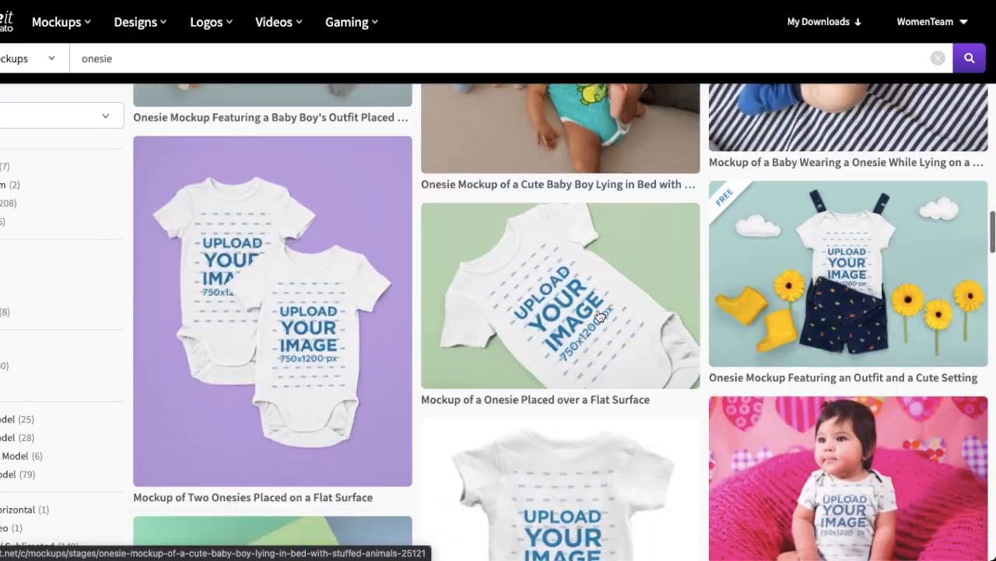
scroll(636, 190, down, 2)
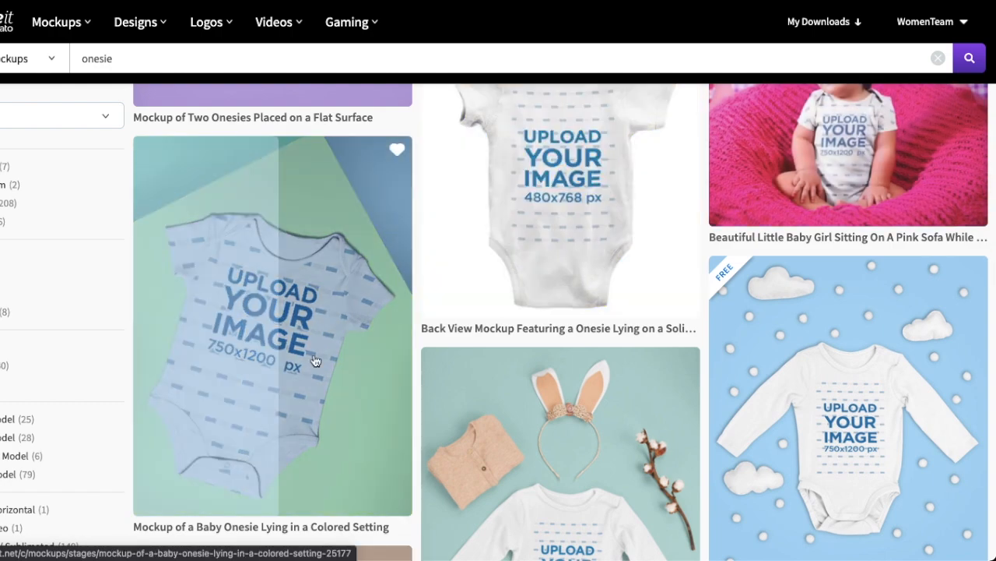
scroll(592, 335, down, 5)
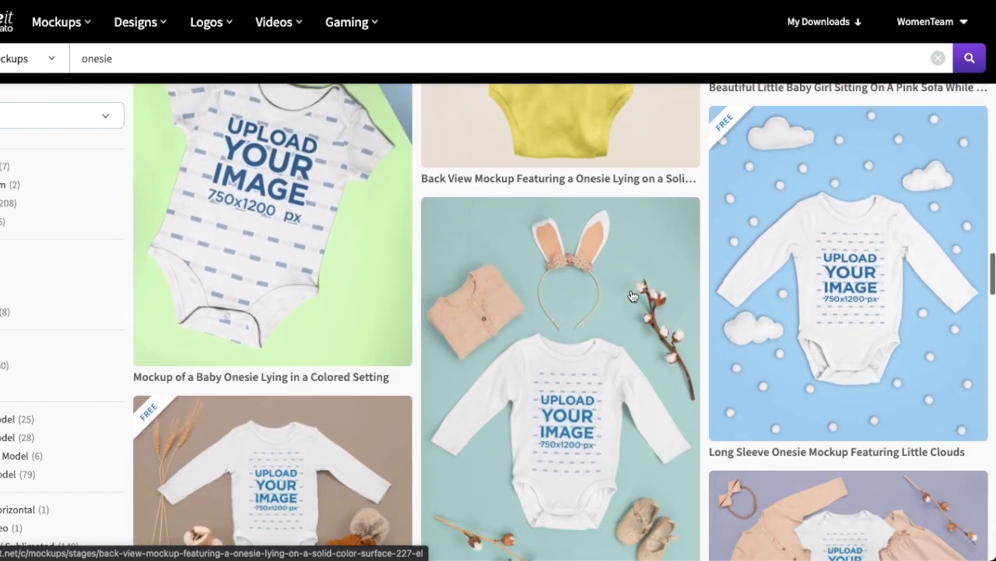
scroll(543, 373, up, 3)
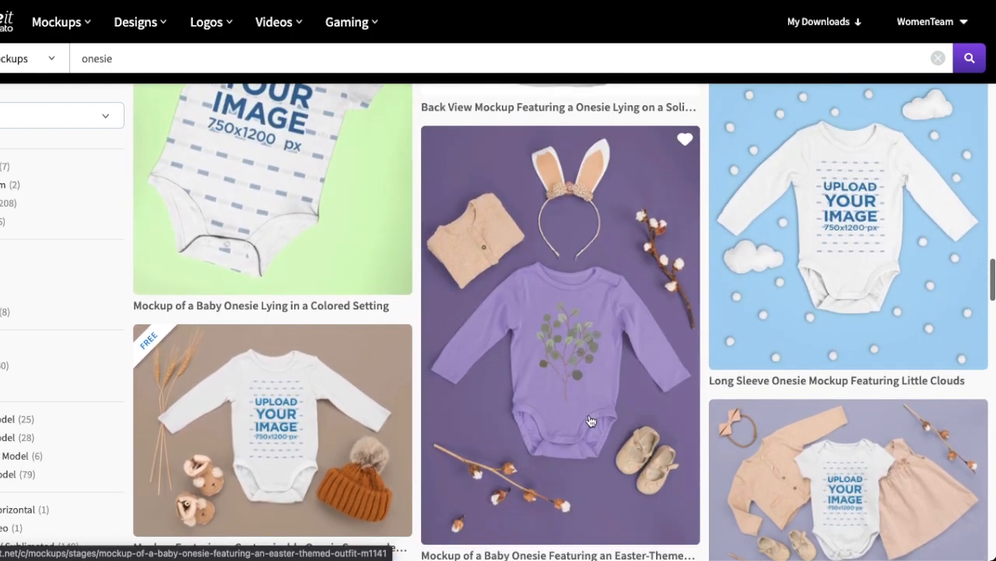
scroll(600, 264, down, 7)
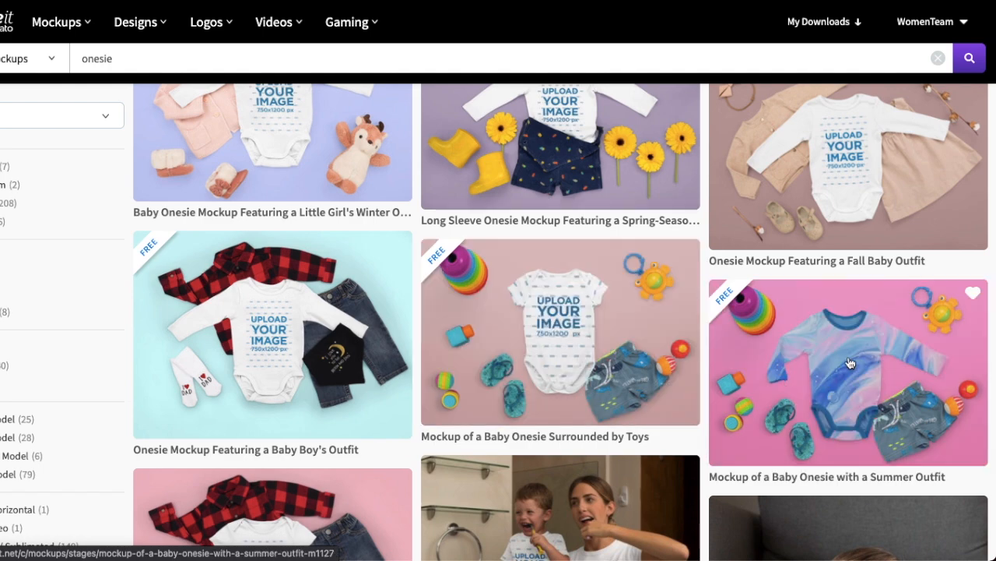
scroll(848, 368, down, 3)
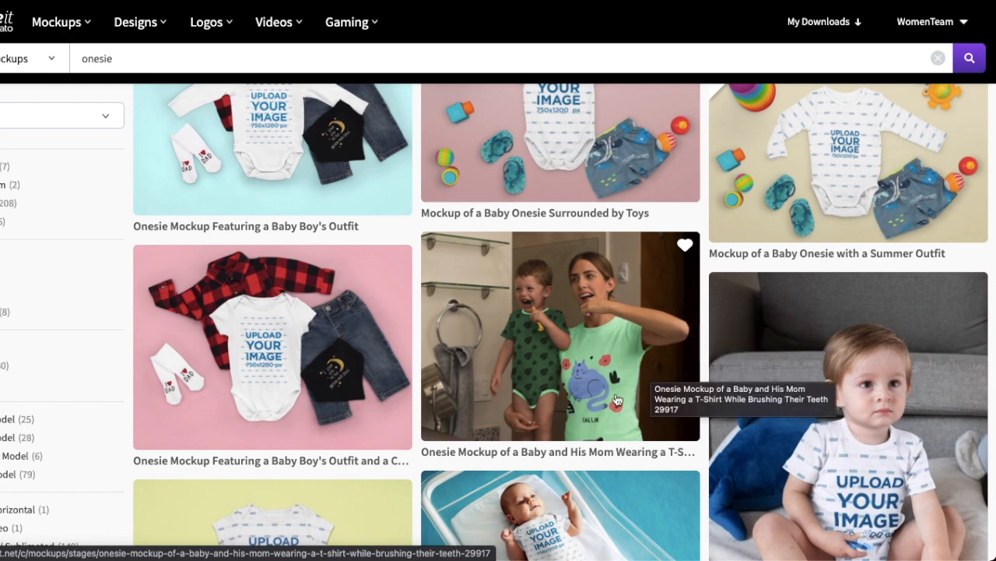
scroll(578, 336, down, 10)
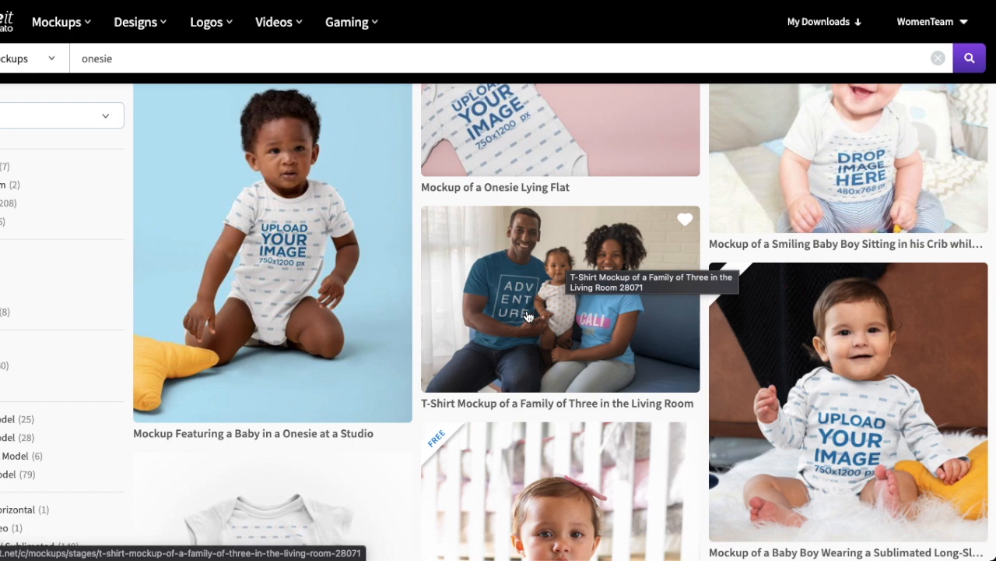
scroll(527, 315, down, 2)
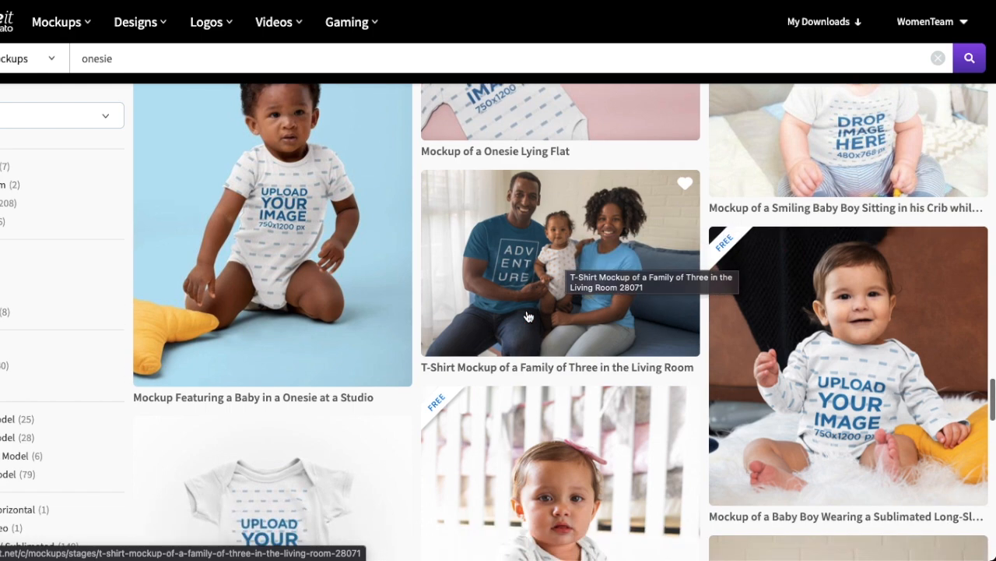
scroll(527, 315, down, 6)
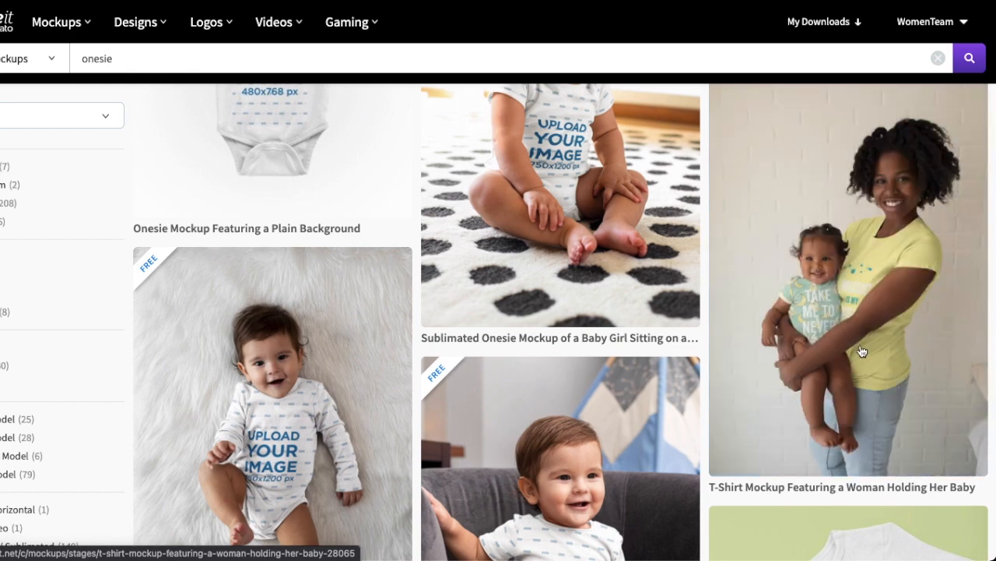
scroll(850, 281, down, 5)
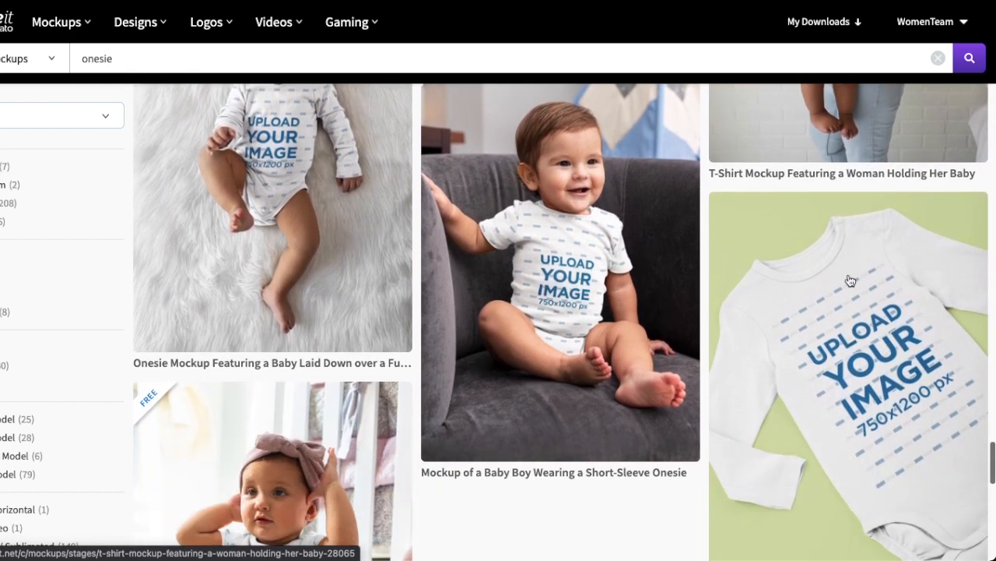
- Open the Apparel mockup category and look over the first mockups
click(56, 22)
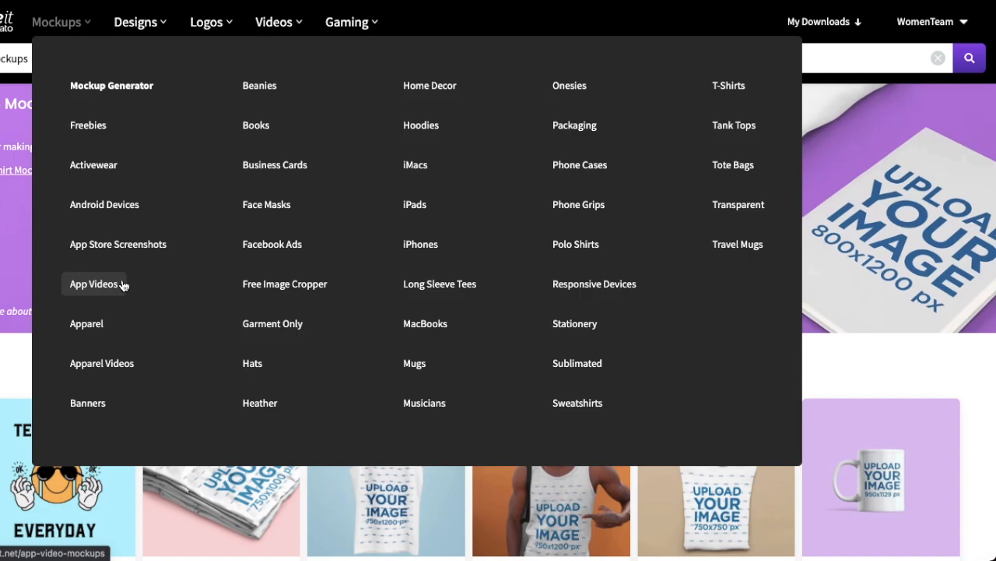
click(91, 331)
scroll(76, 311, down, 2)
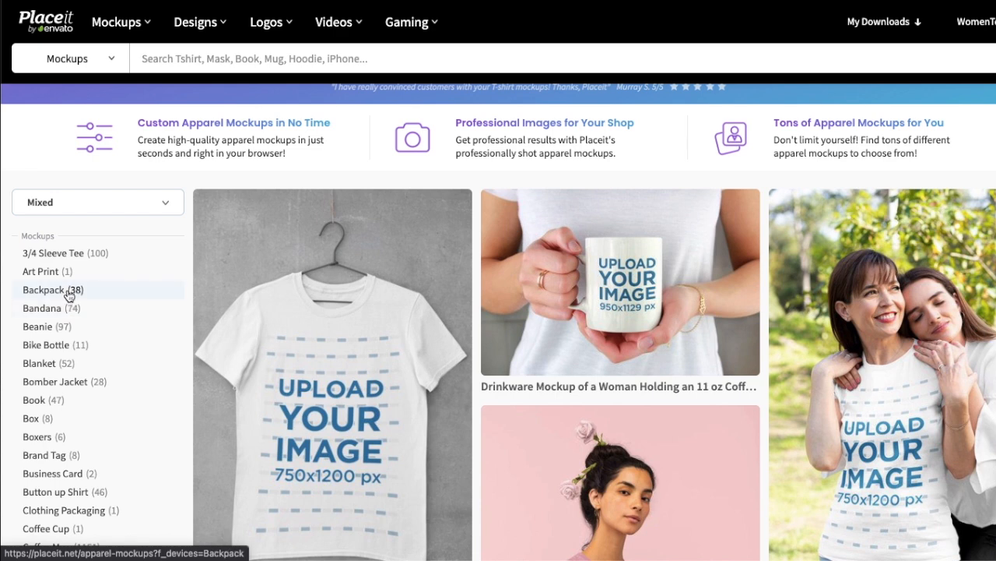
scroll(68, 294, down, 2)
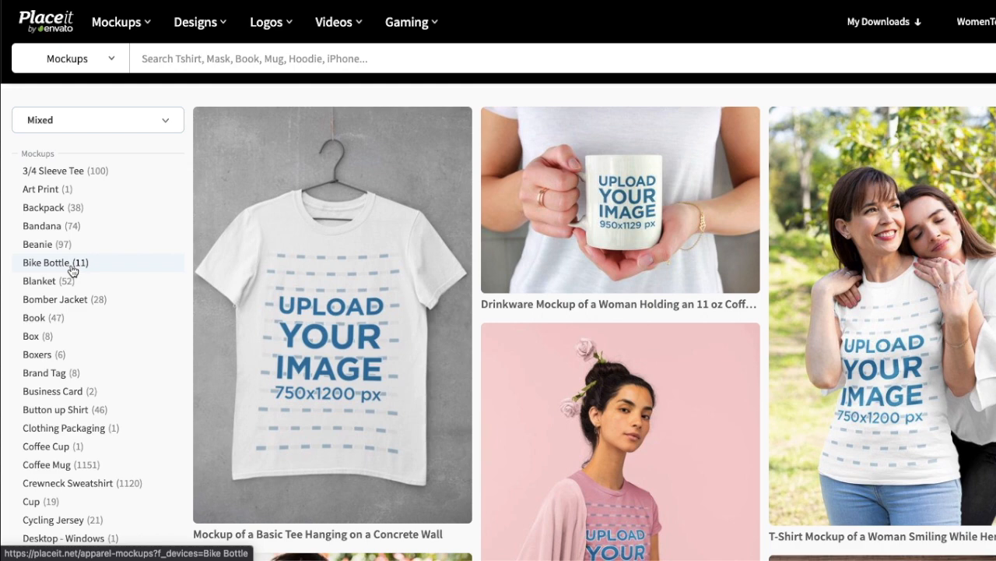
- Look through the product, gender, age and ethnicity filters, and filter the apparel mockups by the 4th of July tag
scroll(70, 268, down, 8)
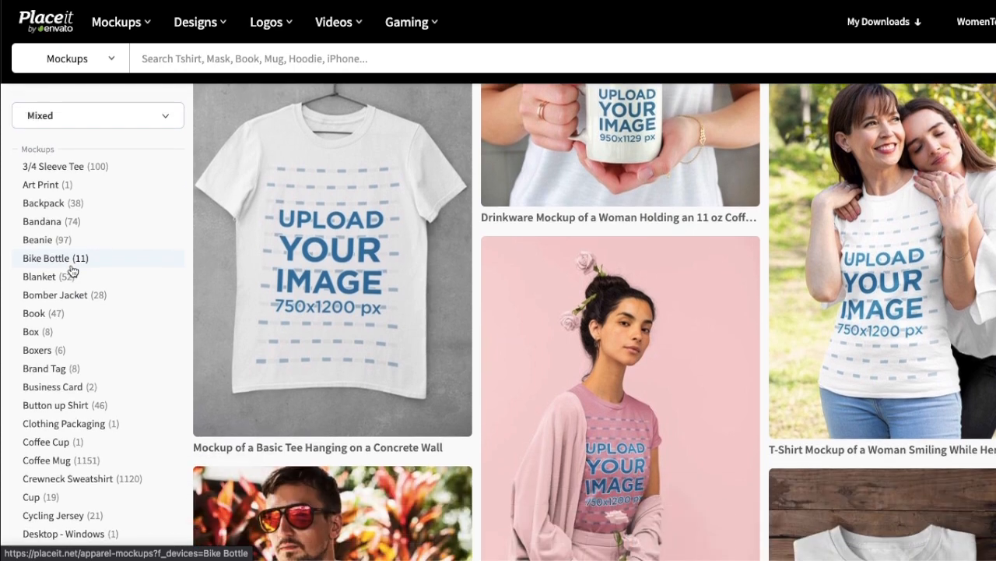
scroll(48, 450, down, 20)
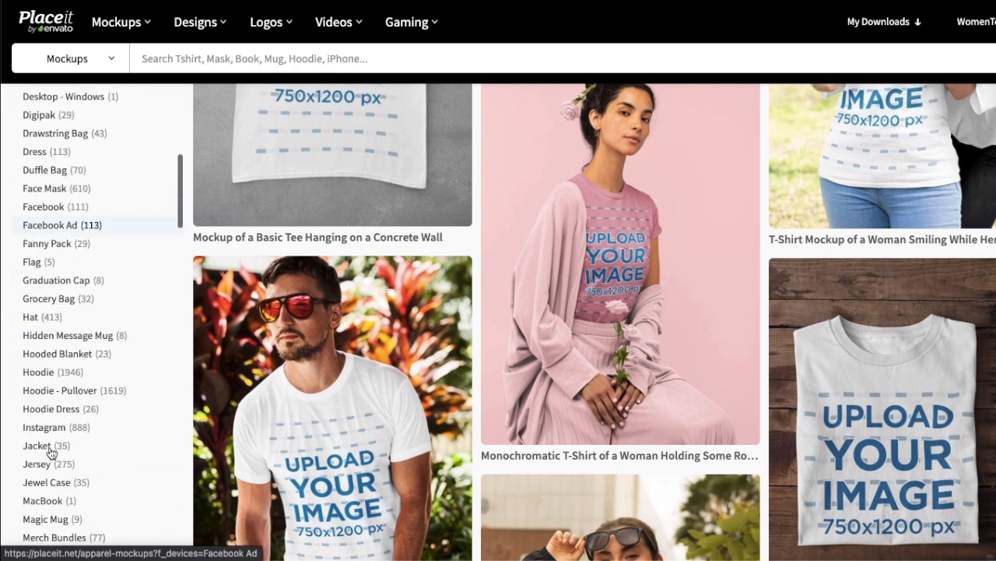
scroll(56, 319, down, 3)
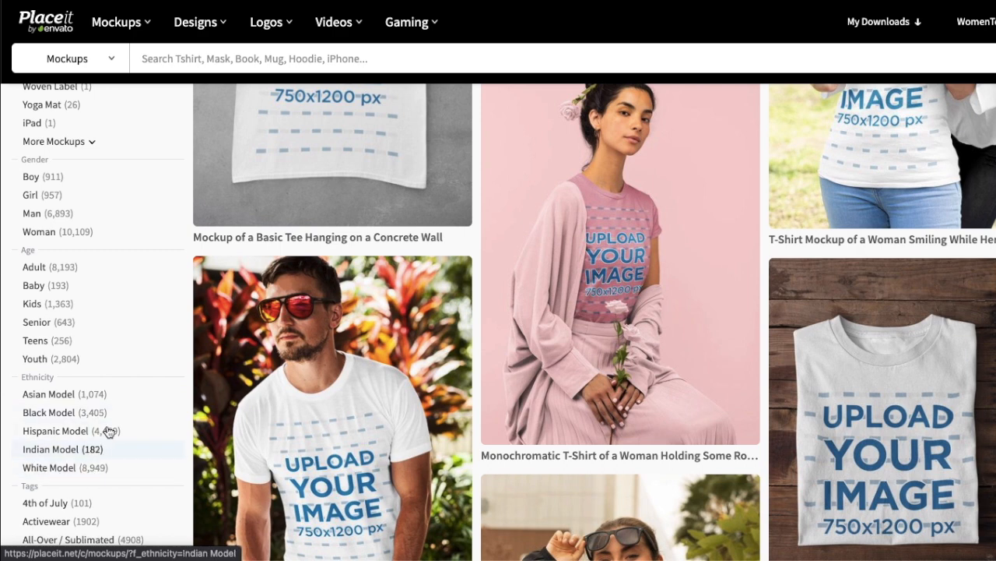
scroll(130, 404, down, 2)
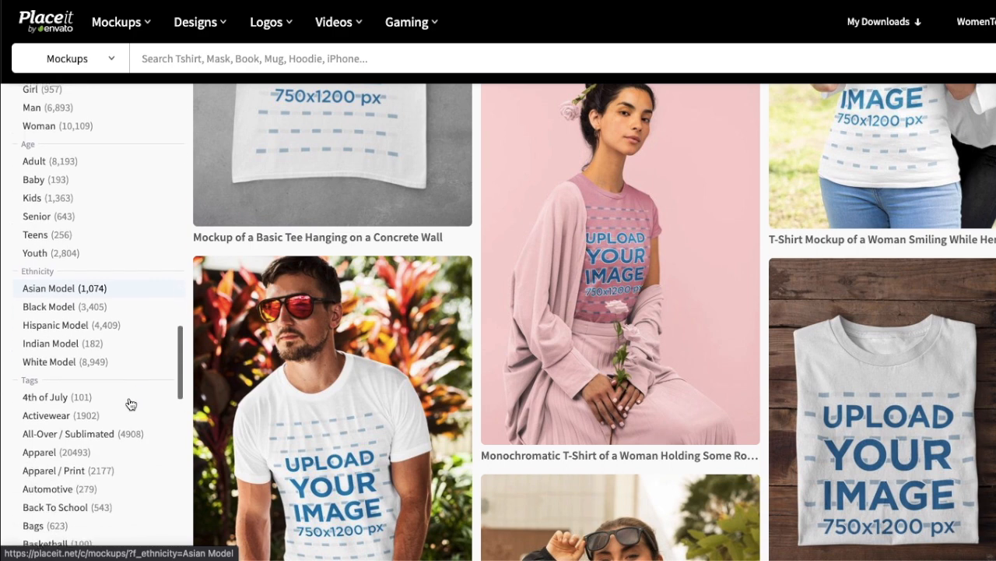
click(61, 394)
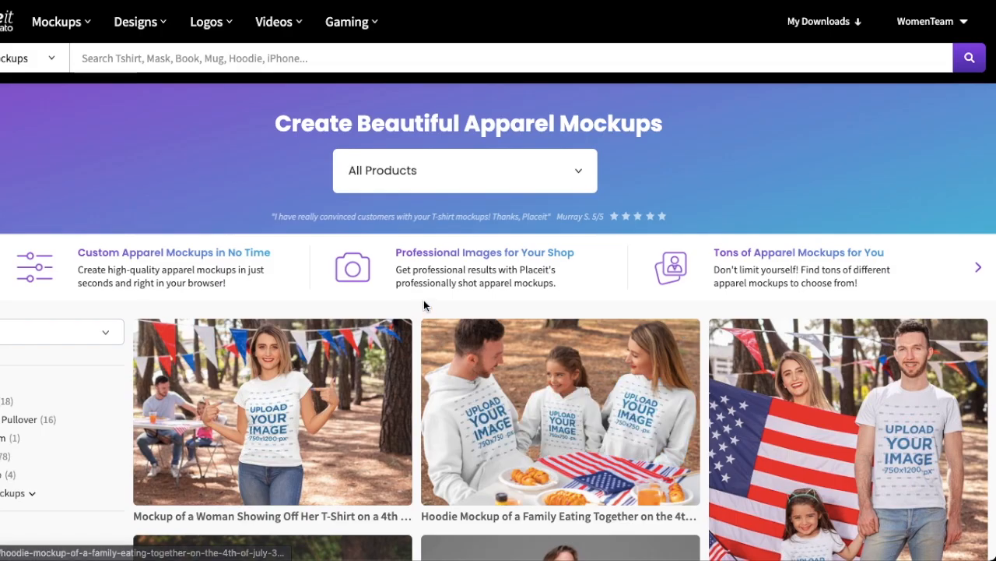
scroll(423, 300, down, 3)
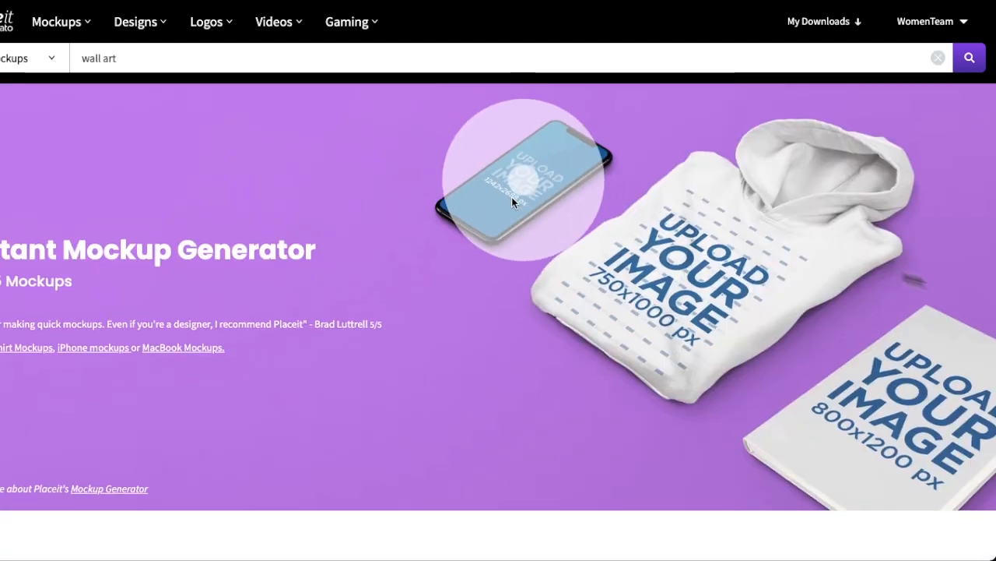
- Search the mockups for "wall art" and browse the results, previewing sample designs on wall prints, framed posters and canvas scenes
scroll(512, 198, down, 5)
scroll(511, 202, down, 8)
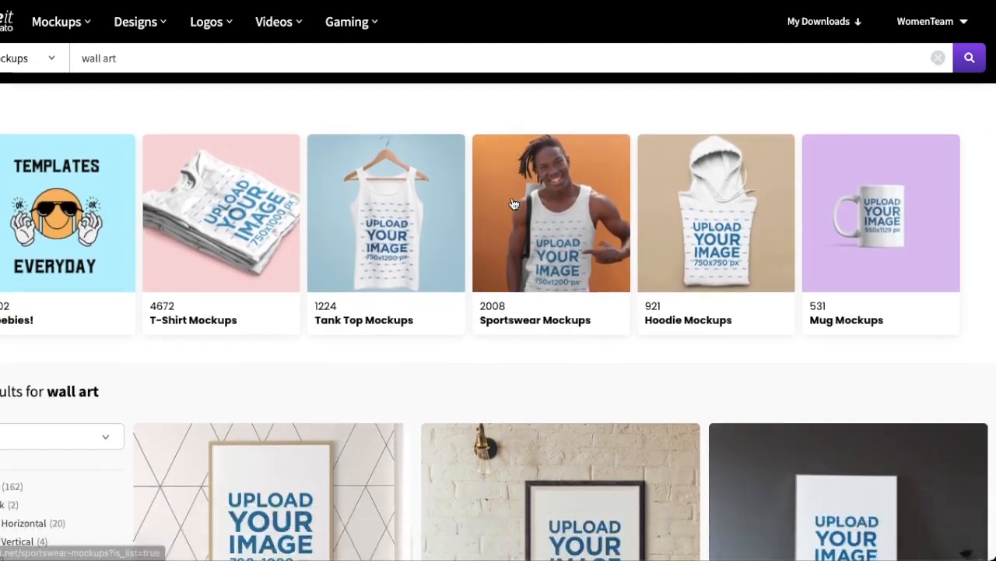
scroll(513, 204, down, 3)
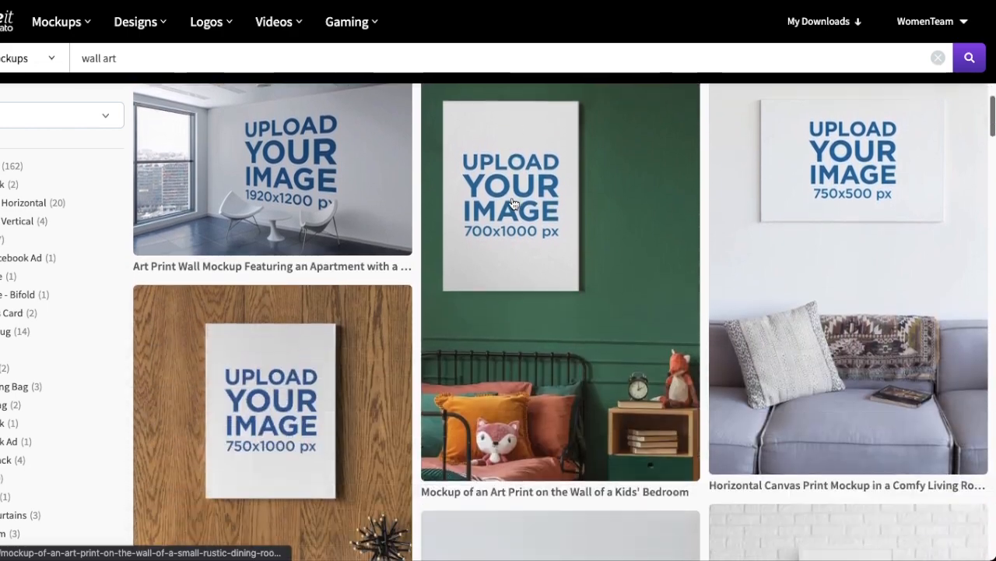
scroll(342, 202, up, 1)
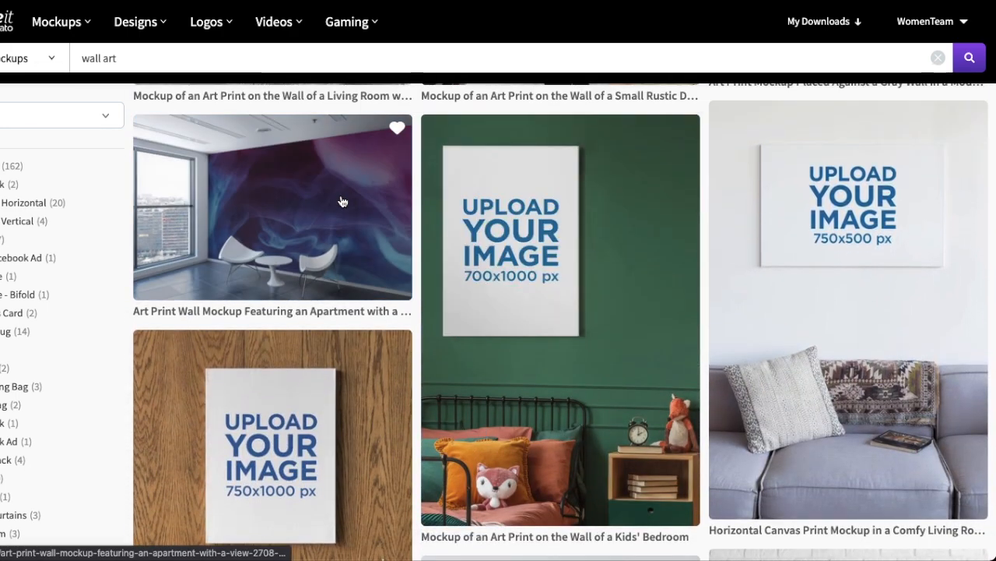
scroll(652, 235, down, 5)
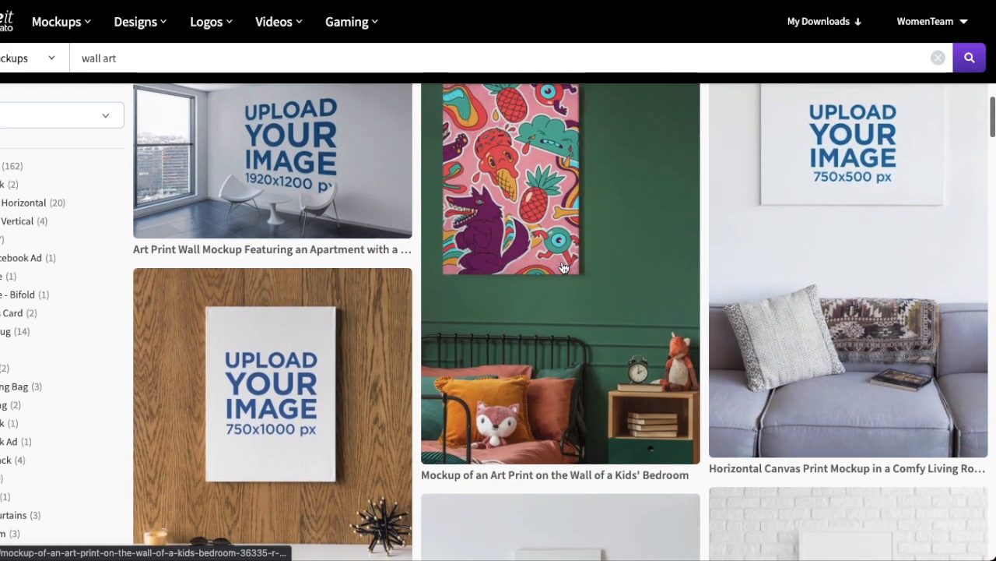
scroll(602, 255, down, 8)
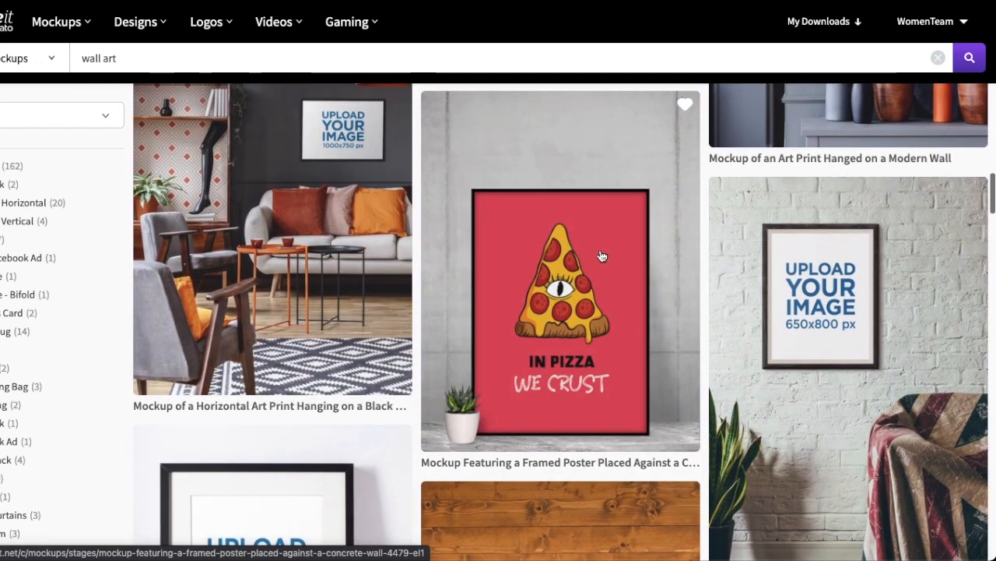
scroll(602, 255, down, 4)
scroll(602, 256, up, 4)
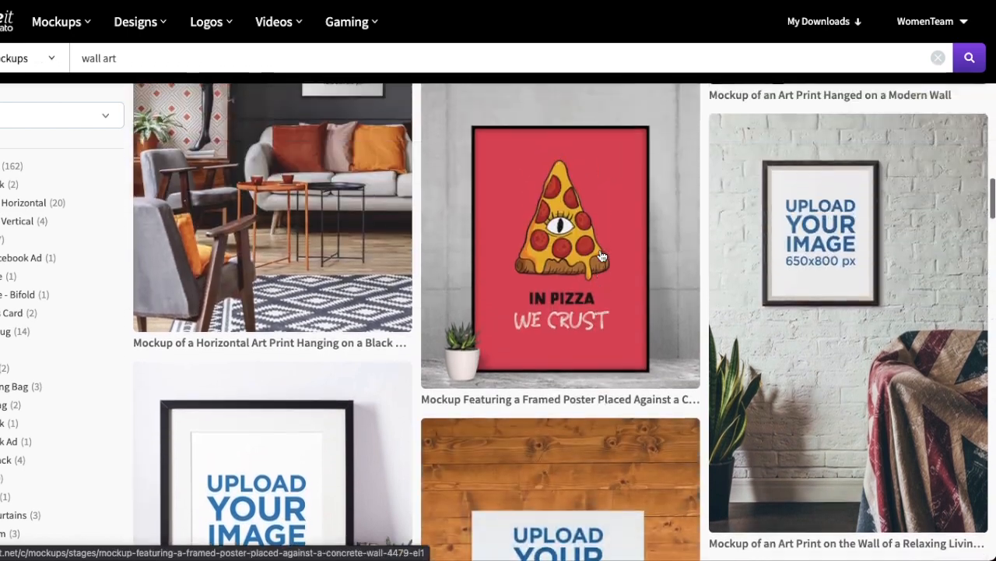
scroll(602, 256, down, 5)
scroll(601, 255, down, 5)
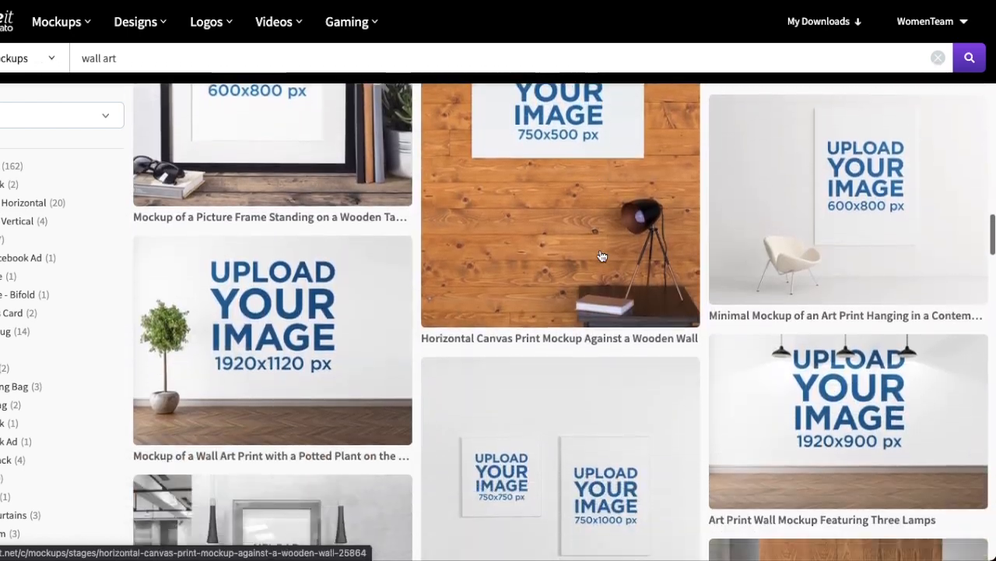
scroll(602, 256, down, 5)
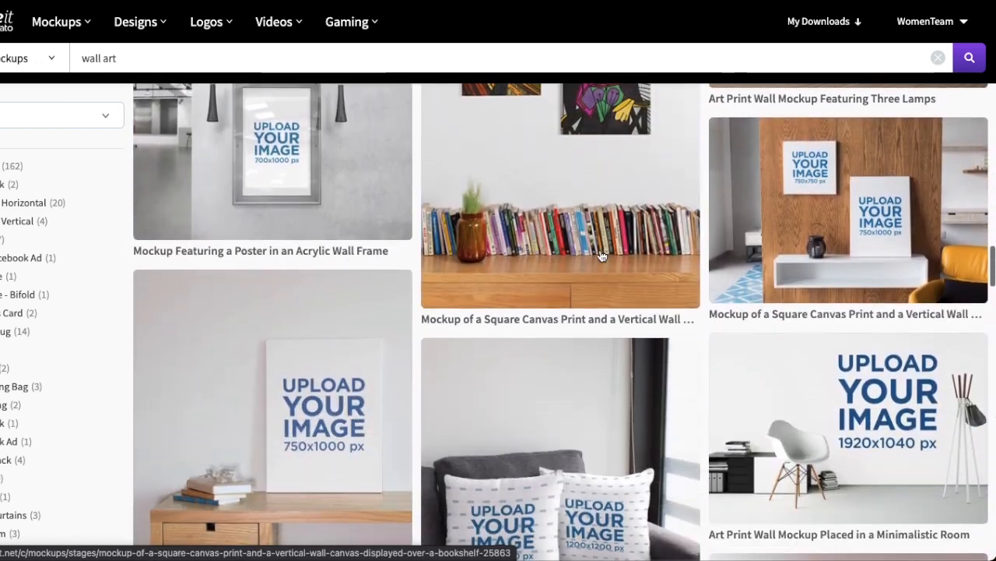
scroll(602, 256, down, 3)
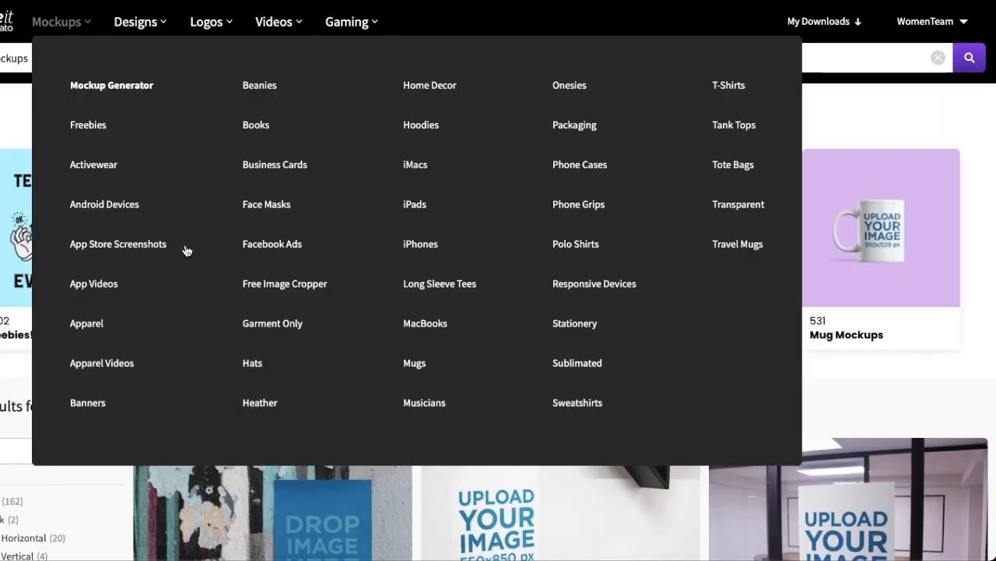
- Open the Apparel Videos mockup category and preview the T-shirt and tank top video mockups
click(99, 364)
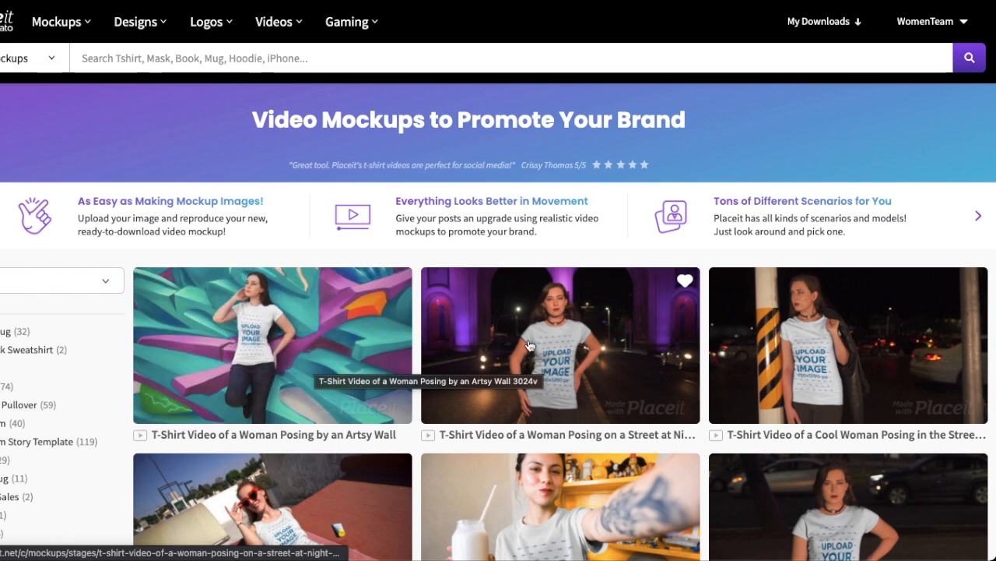
scroll(498, 311, down, 3)
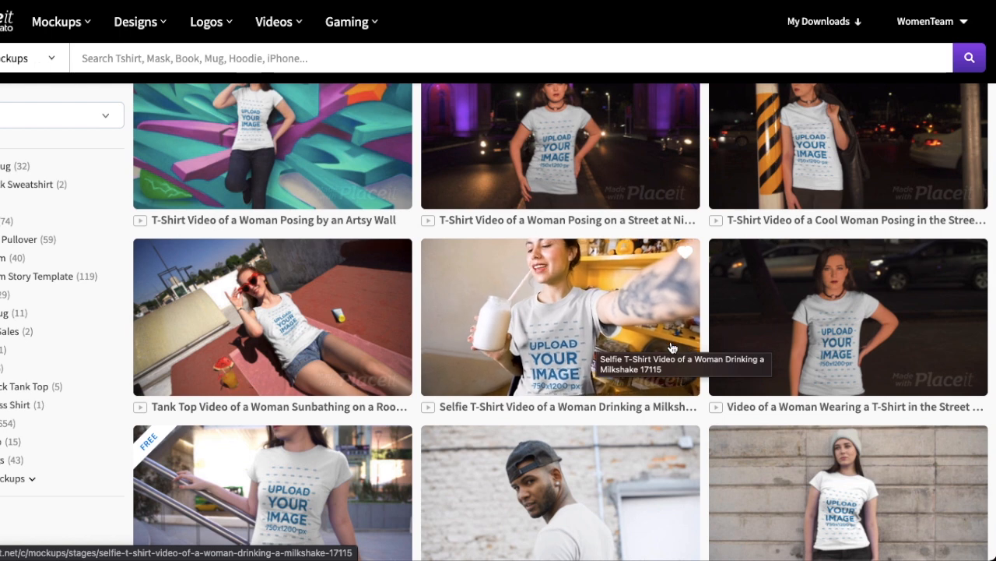
mouse_move(323, 321)
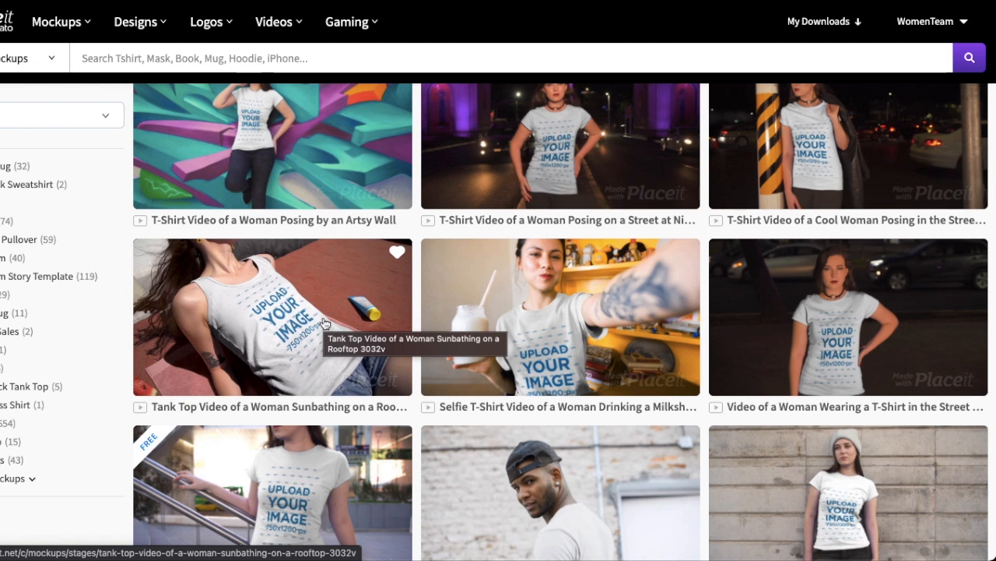
- Look over the mockup and design categories and open the T-Shirt Designs templates
mouse_move(62, 22)
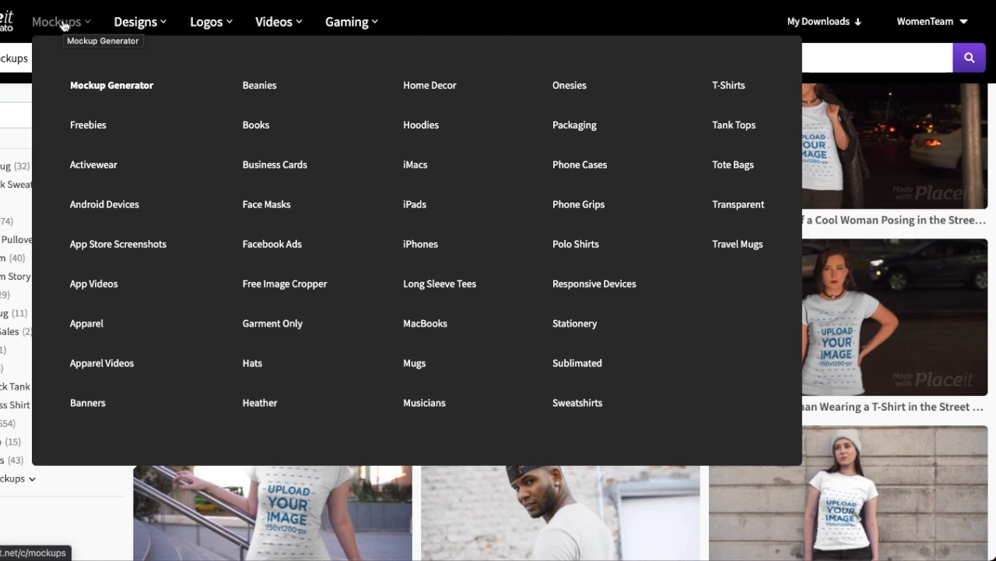
mouse_move(138, 27)
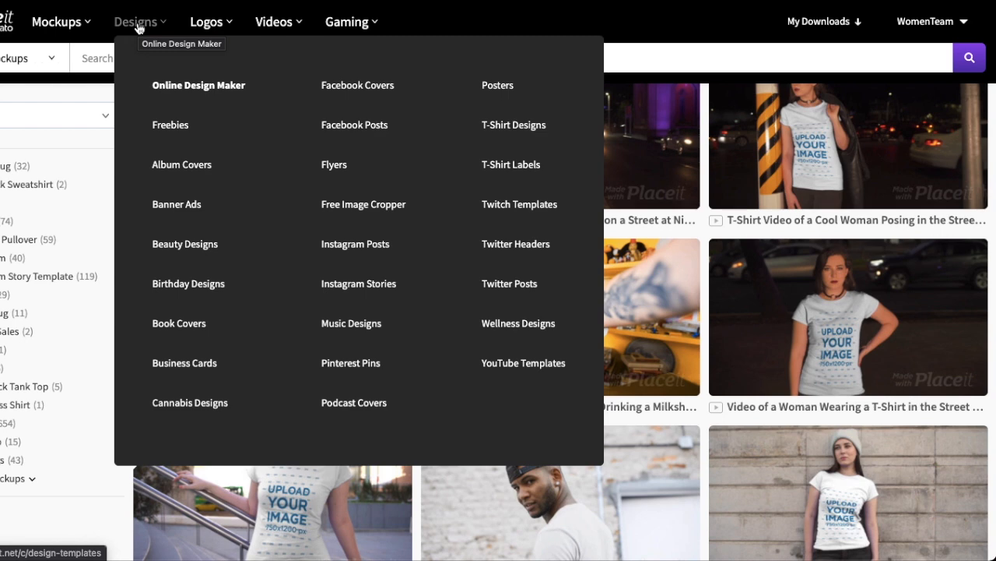
mouse_move(210, 29)
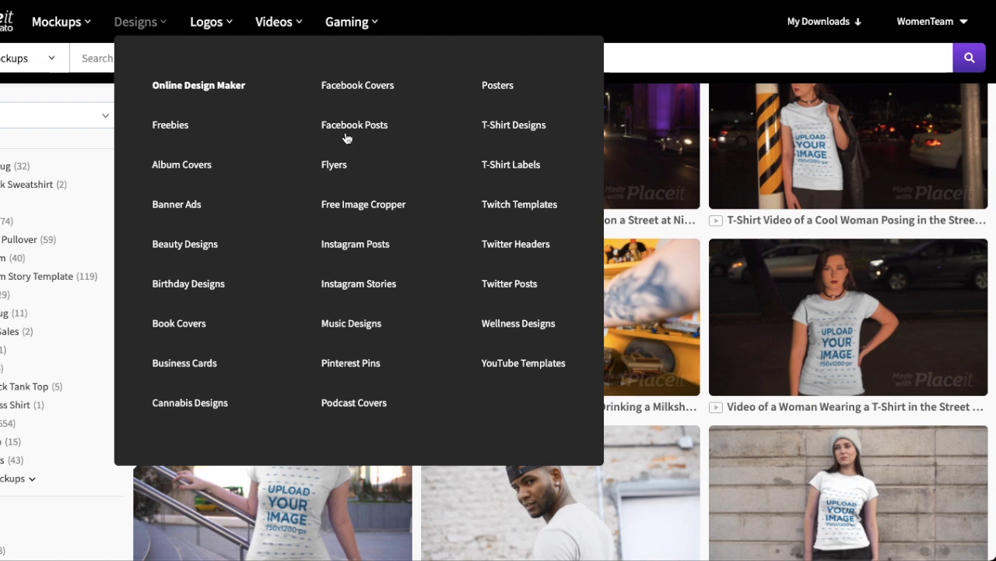
click(502, 128)
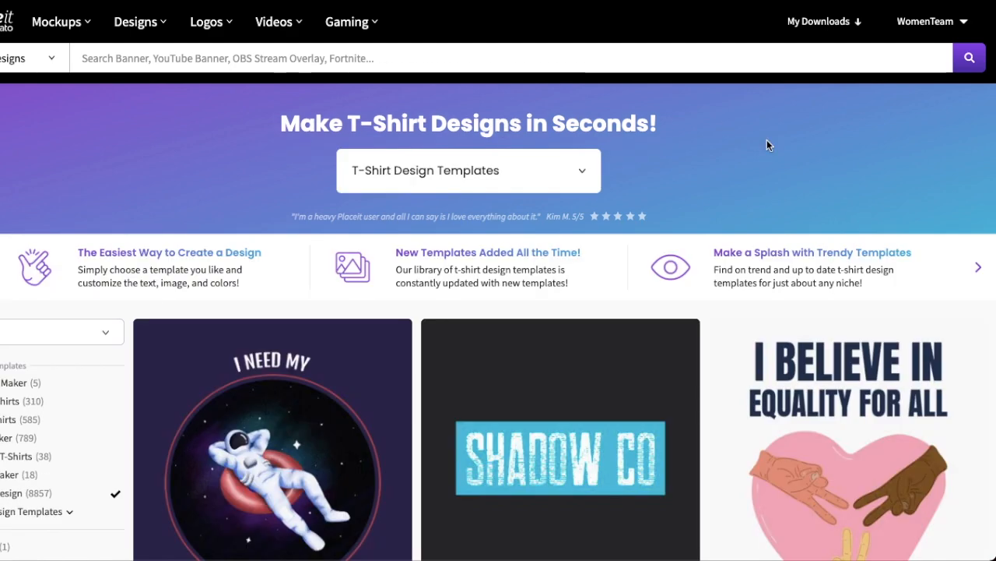
- Browse the T-shirt design templates and preview variations of the rose logo and astronaut designs
scroll(767, 145, down, 4)
scroll(767, 140, down, 5)
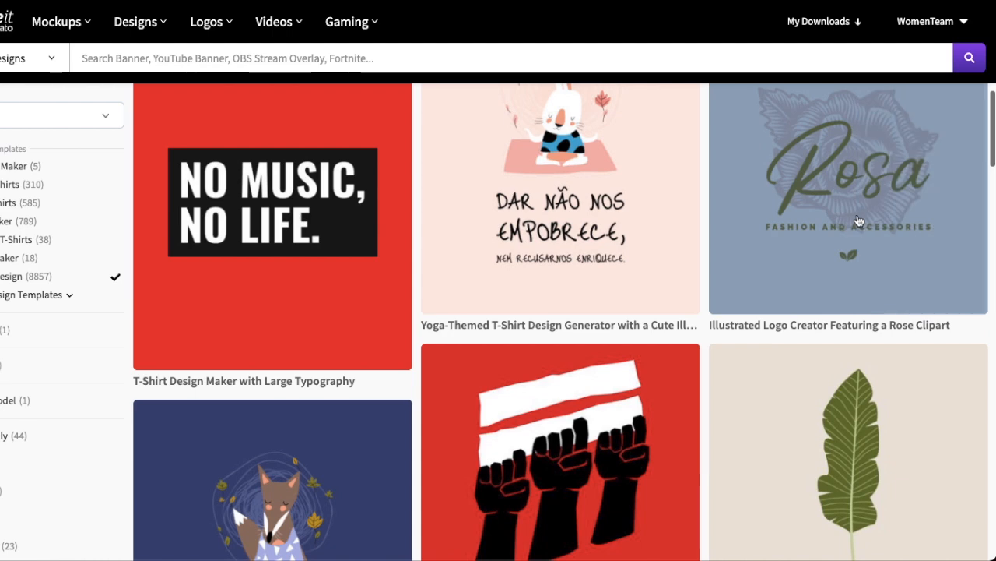
scroll(812, 234, up, 3)
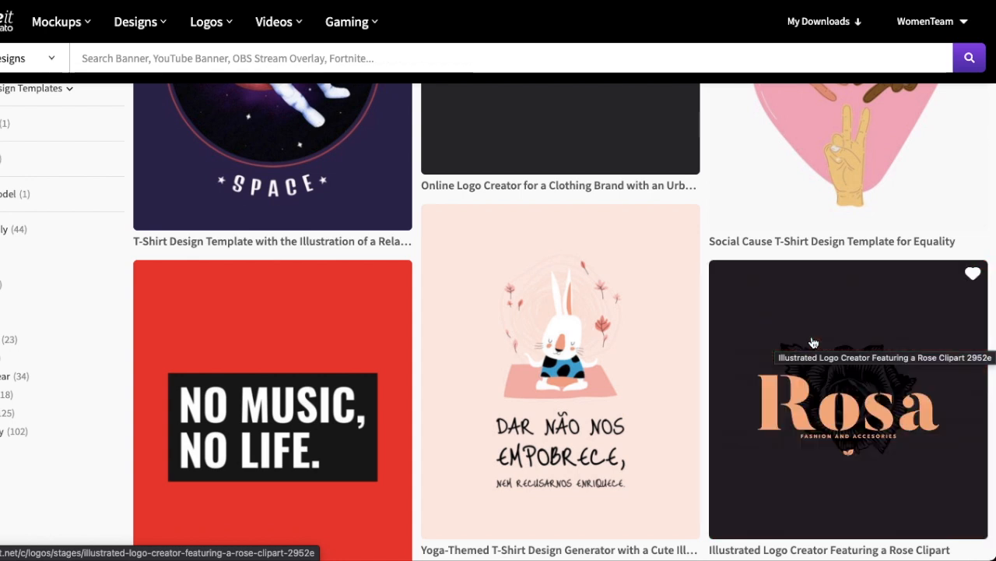
scroll(813, 342, up, 5)
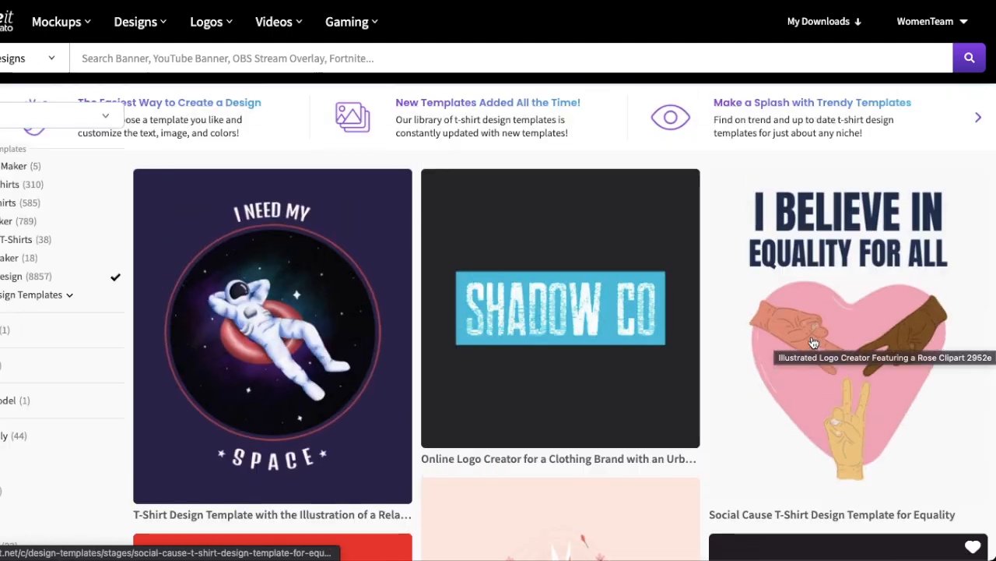
scroll(285, 259, down, 2)
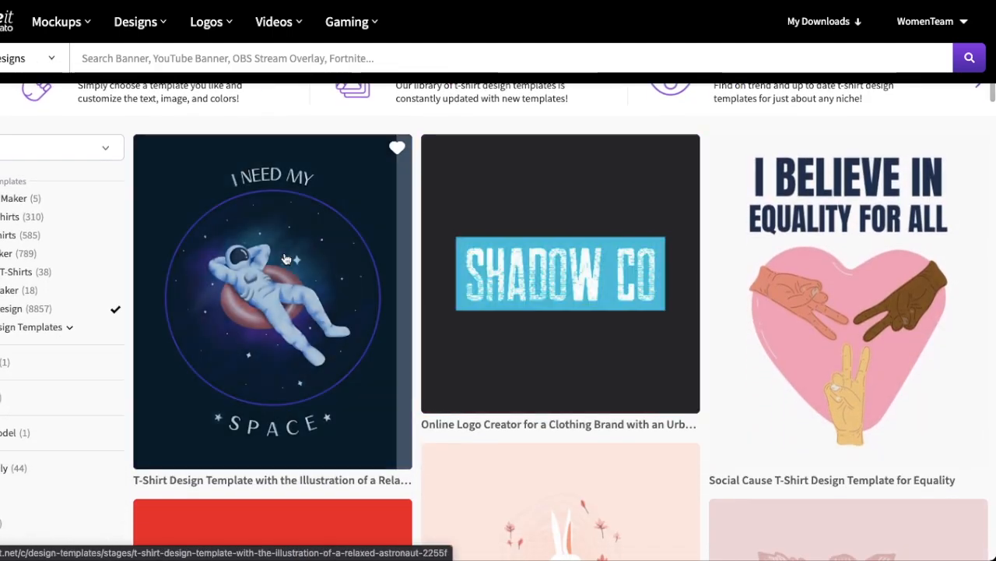
- Open the relaxed astronaut "I need my space" template and replace its main graphic with the skateboarding astronaut
click(305, 325)
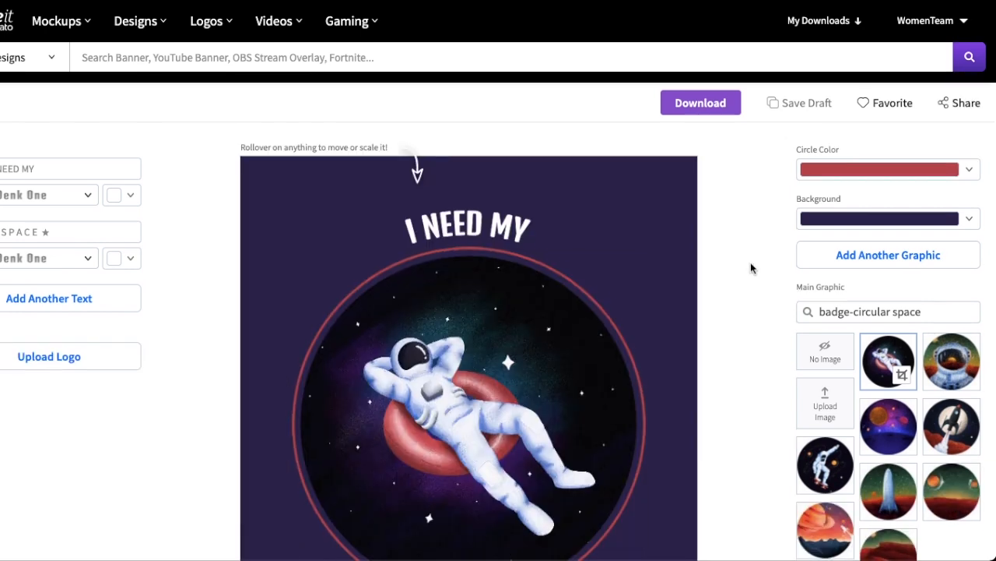
scroll(752, 267, down, 2)
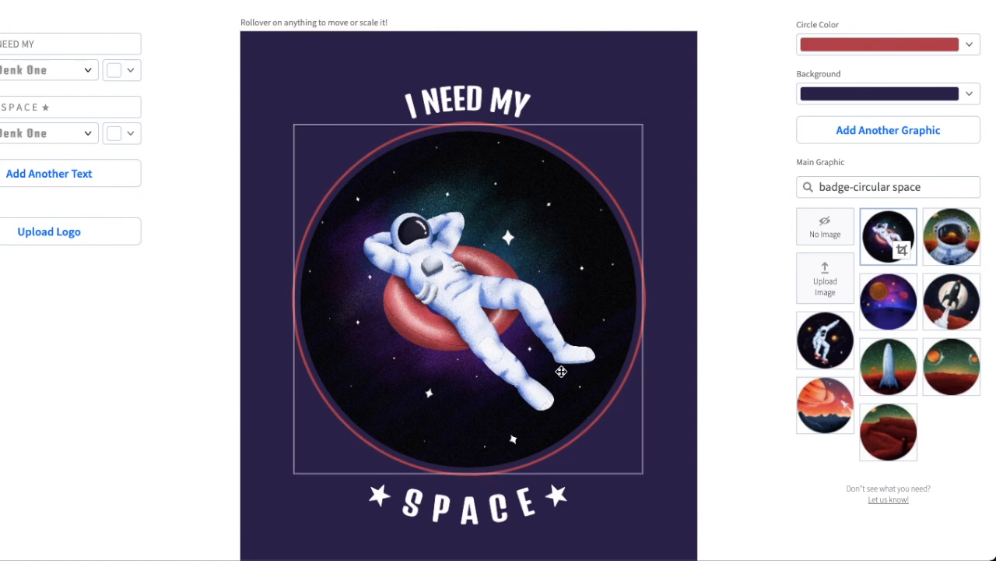
click(832, 411)
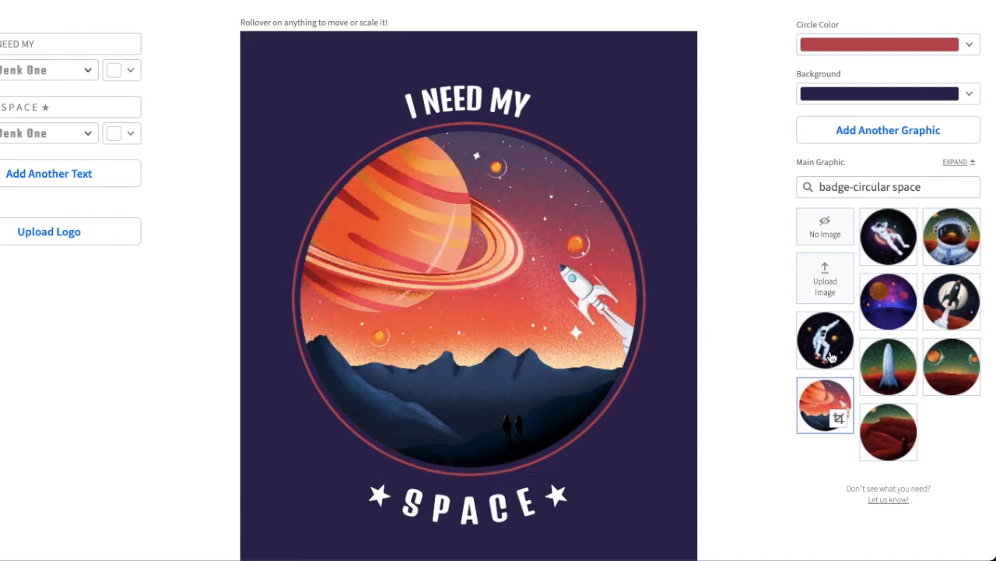
click(814, 355)
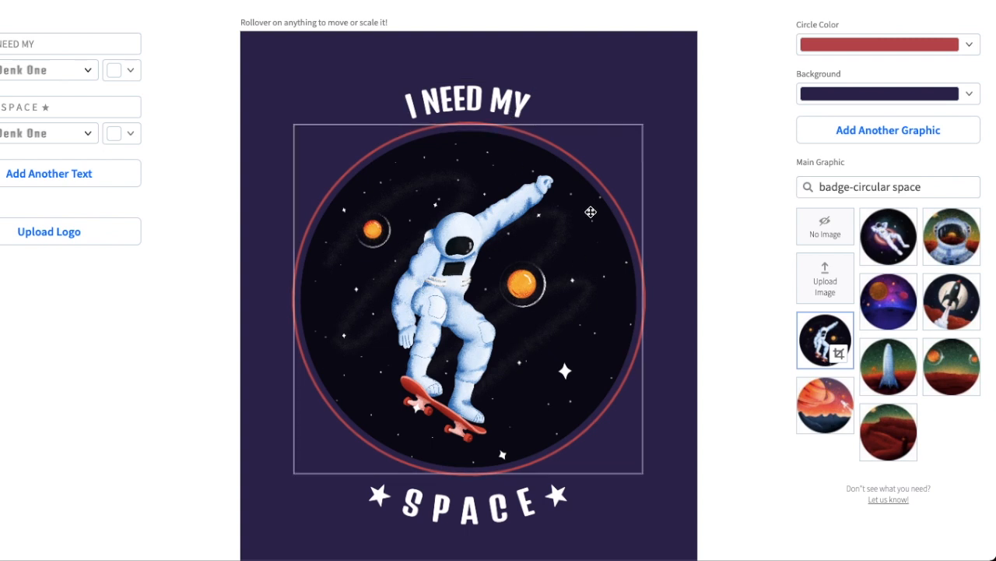
- Set the circle color around the astronaut graphic to black
click(844, 52)
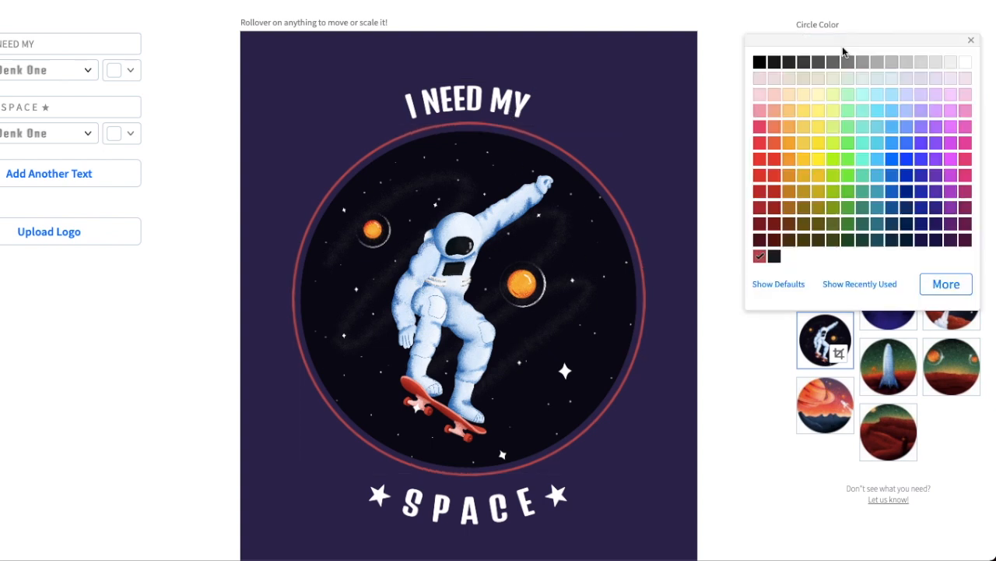
click(759, 64)
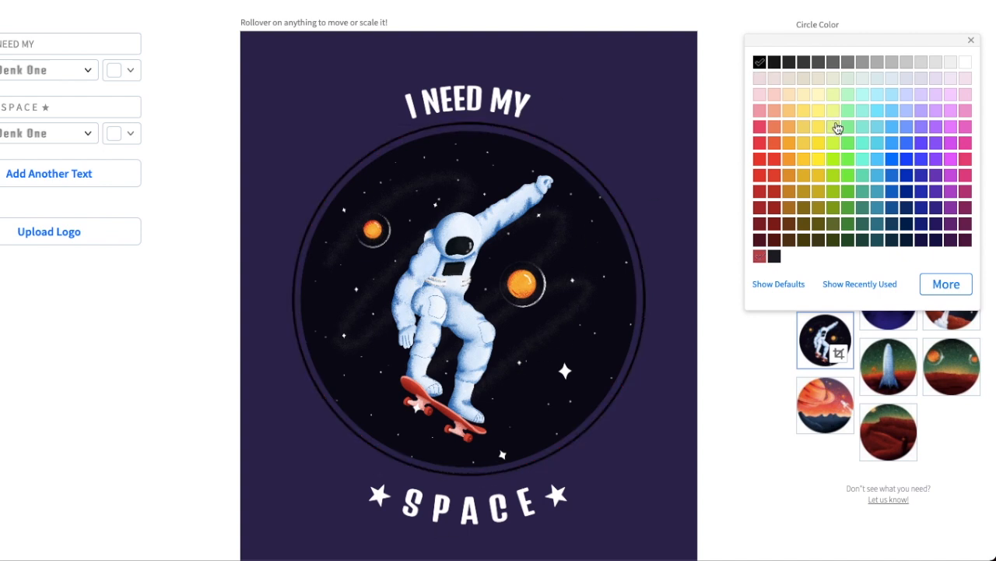
- Try yellow, dark red, black and orange for the circle around the astronaut, and apply the custom color #B47D1A
click(803, 159)
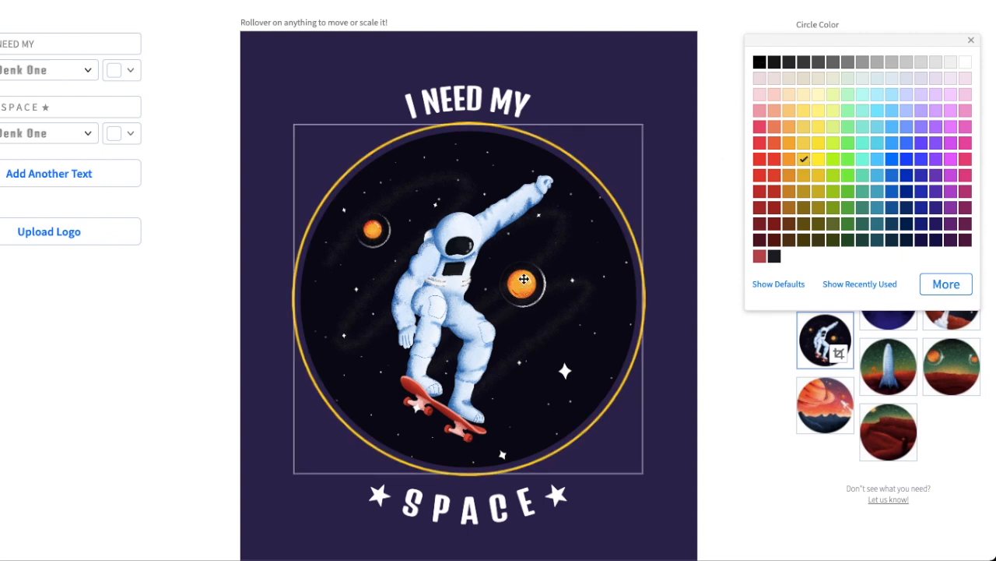
click(776, 206)
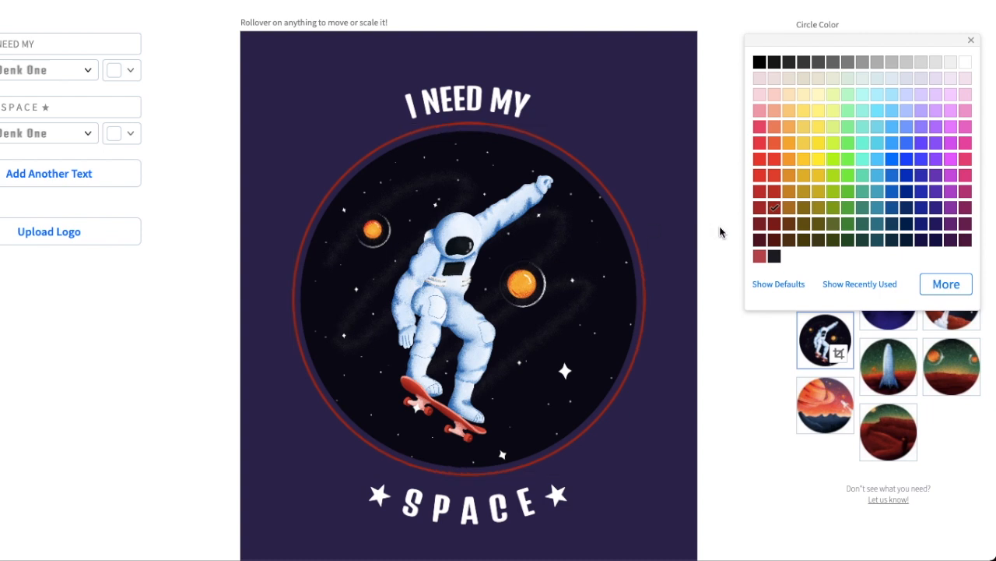
click(760, 62)
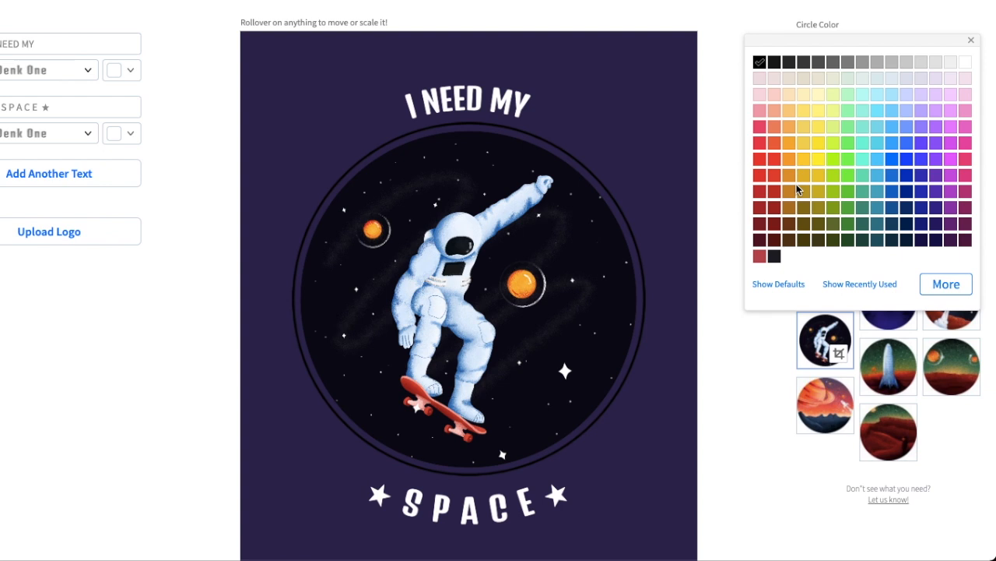
click(790, 160)
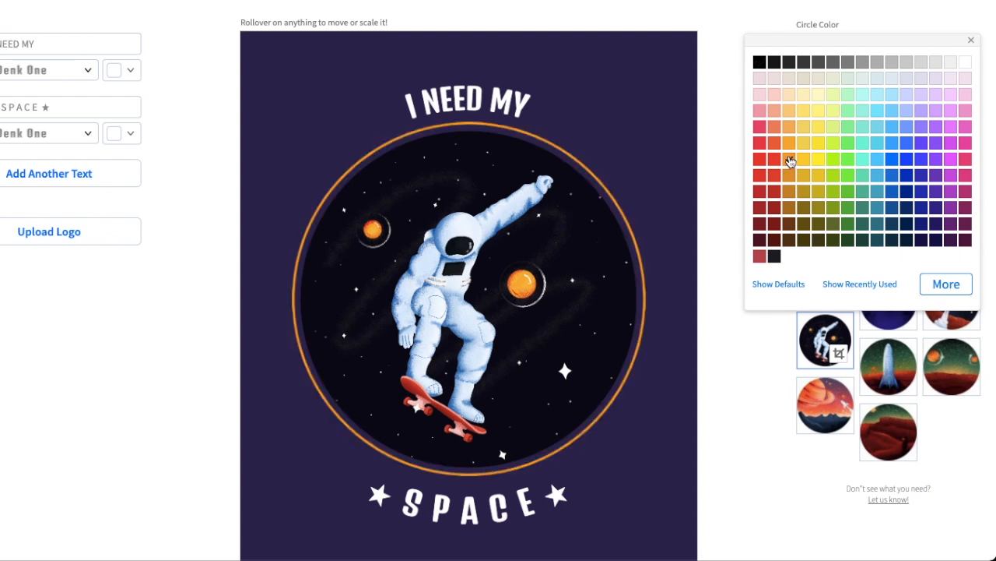
click(957, 288)
drag(940, 349, 923, 335)
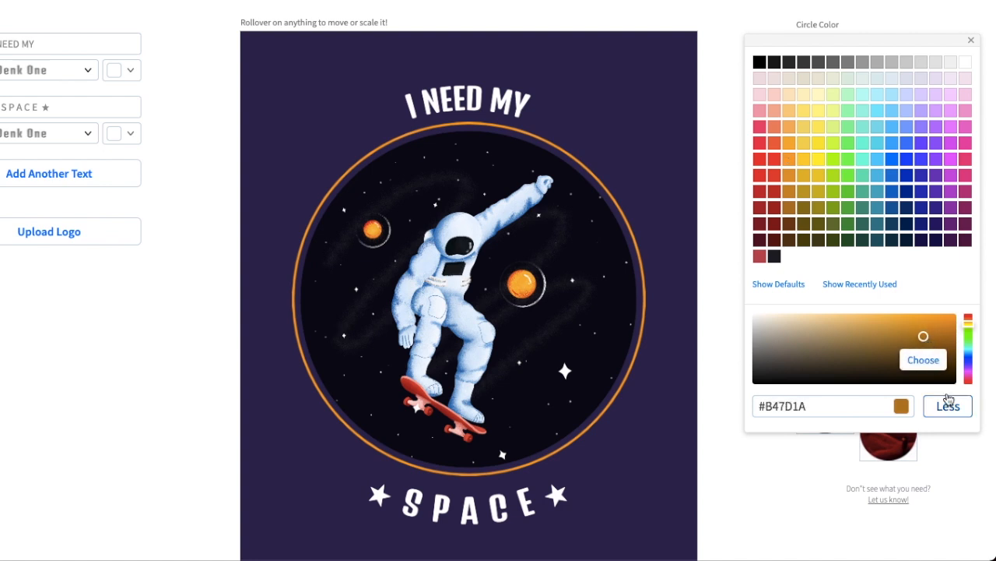
click(933, 367)
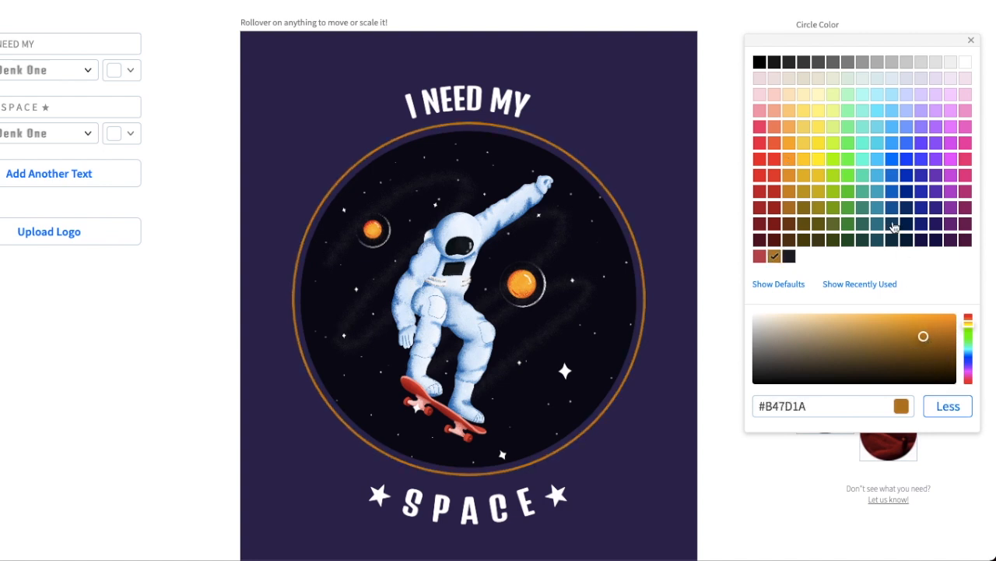
click(716, 148)
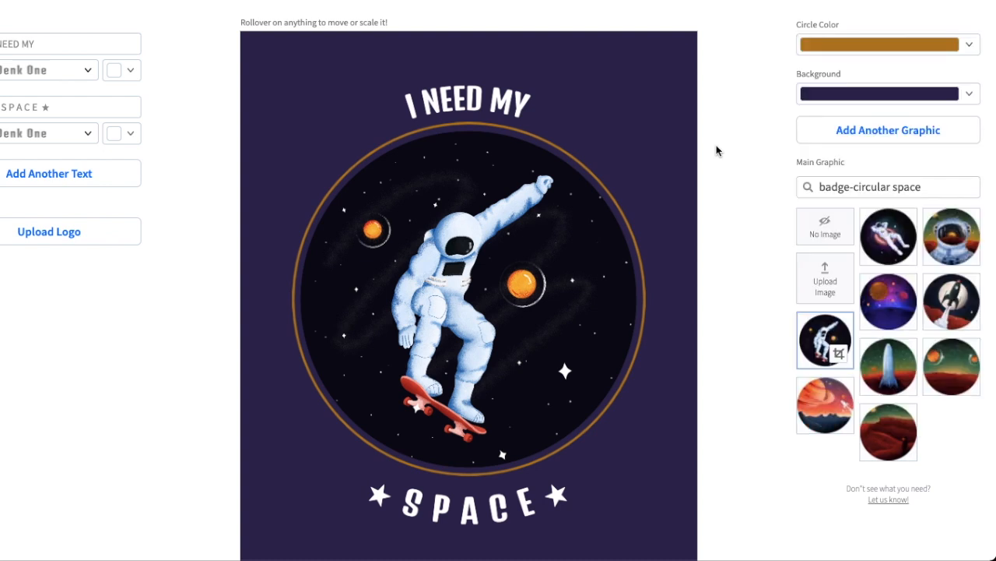
- Make the design's background transparent
click(970, 94)
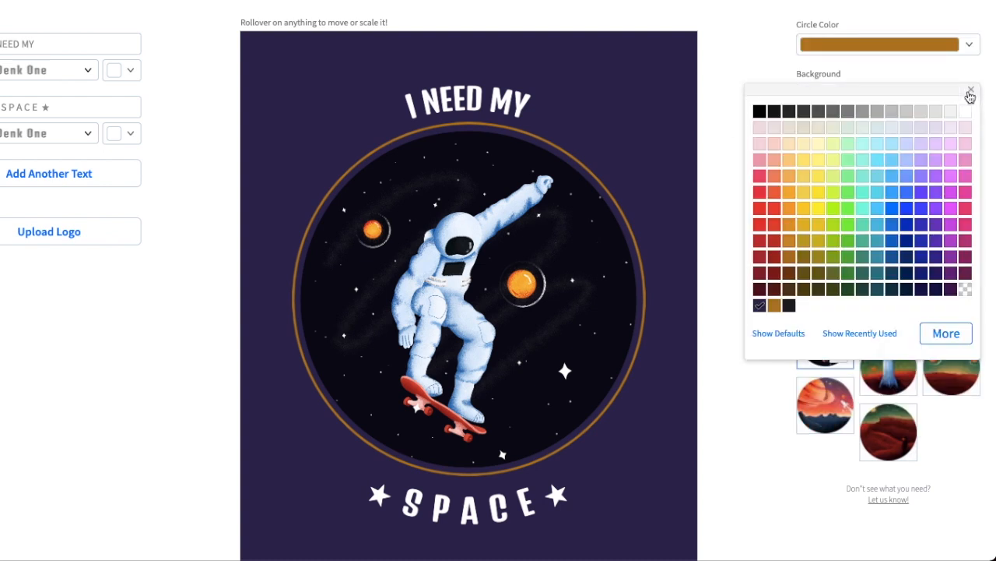
click(966, 291)
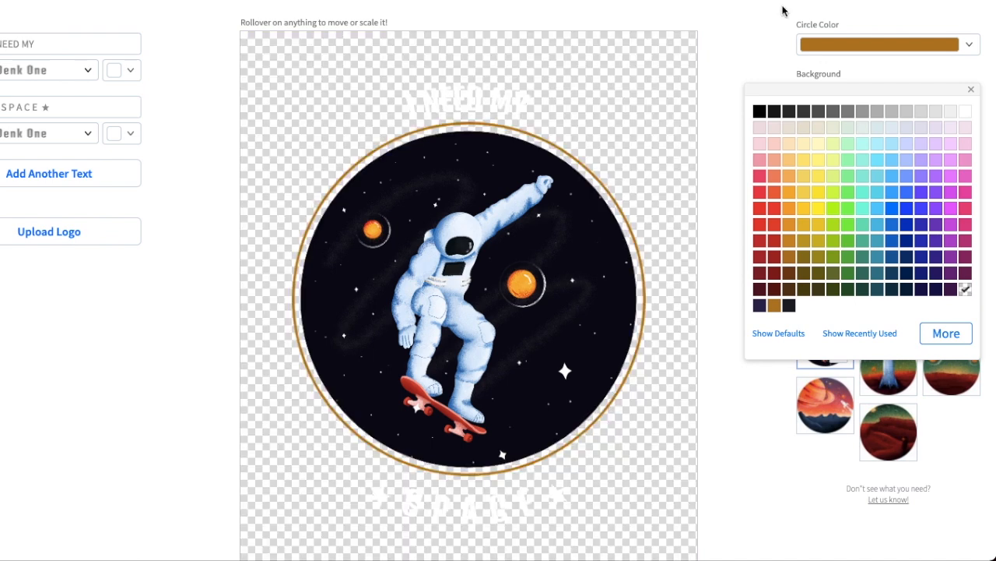
click(722, 91)
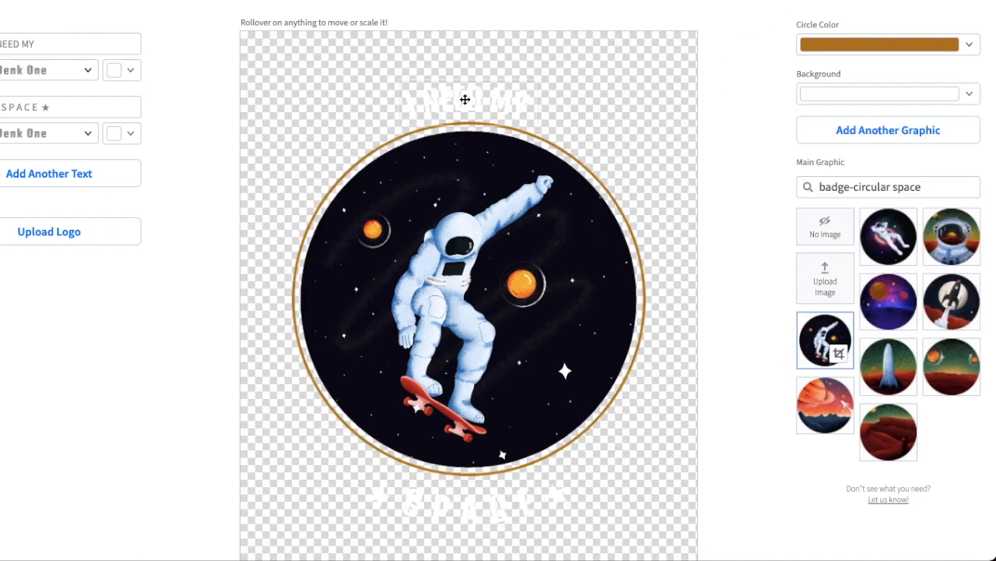
- Try orange #FFA300 and the blues #007AFF, #39AAFF and #0031FF on the circle, and set its color to black #000000
click(885, 44)
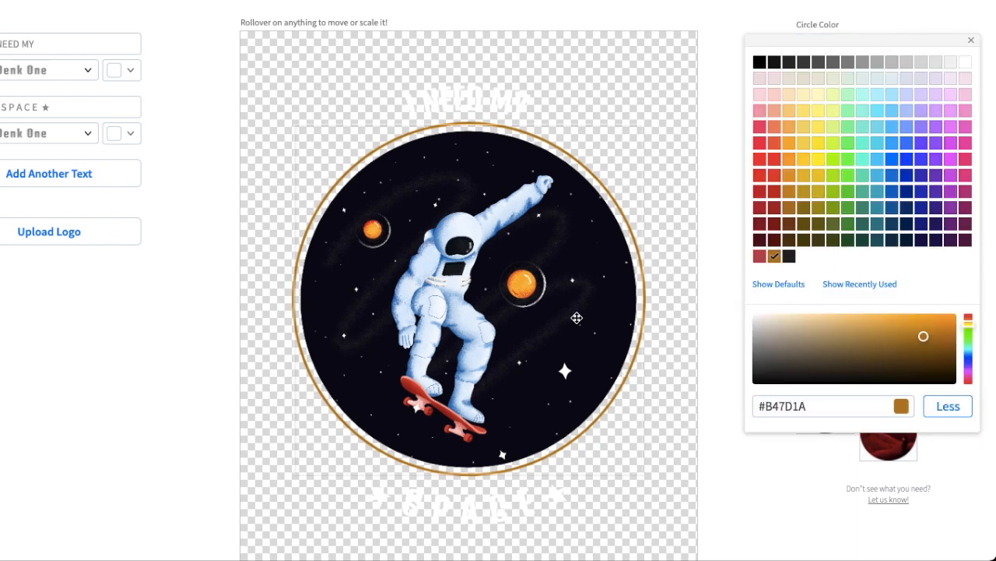
click(788, 160)
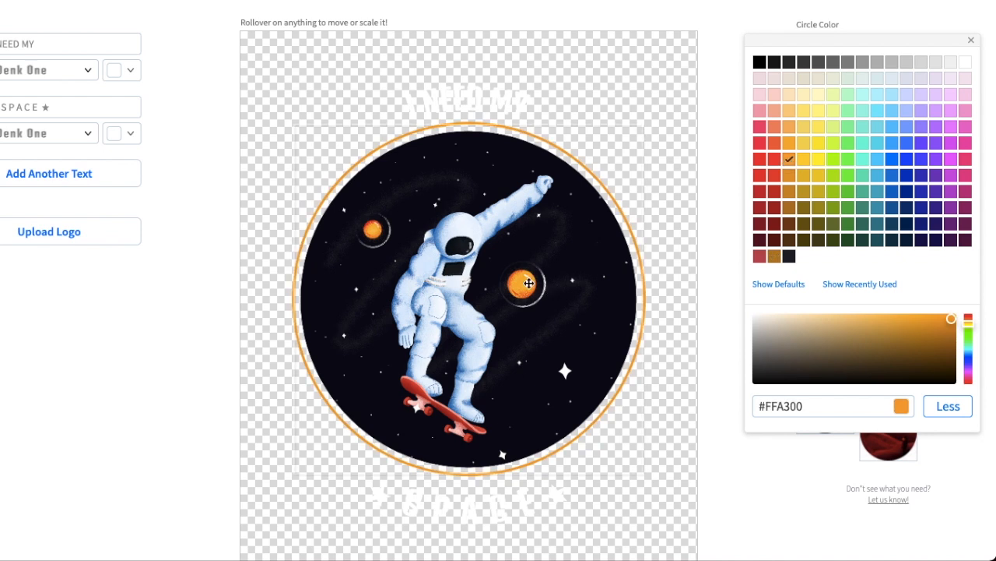
click(724, 141)
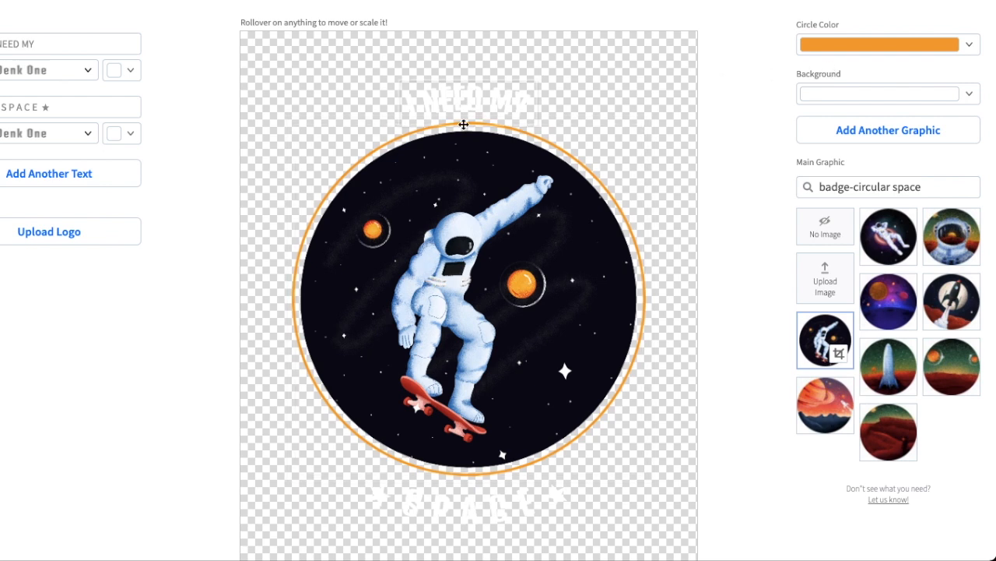
click(837, 49)
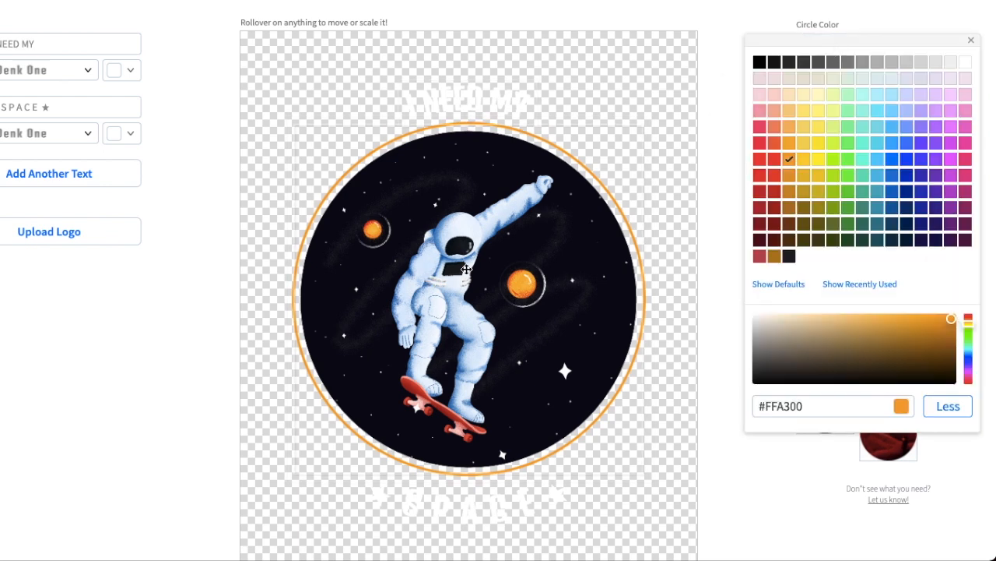
click(892, 161)
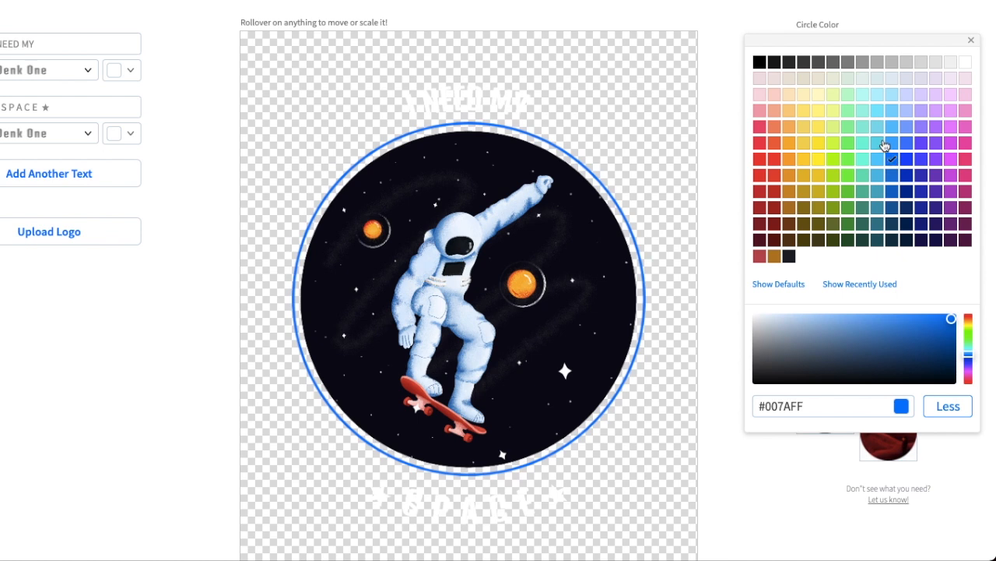
click(893, 144)
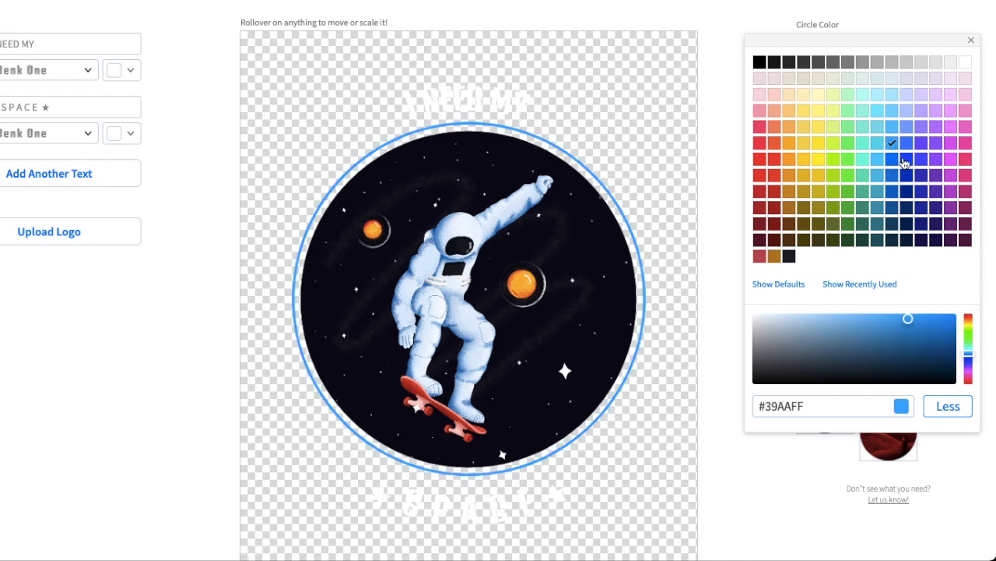
click(907, 160)
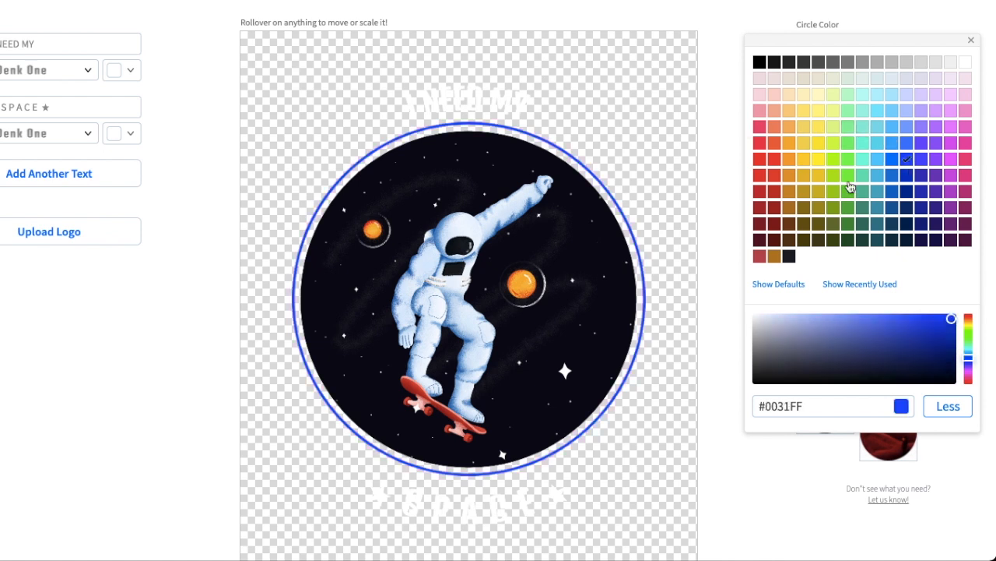
click(762, 65)
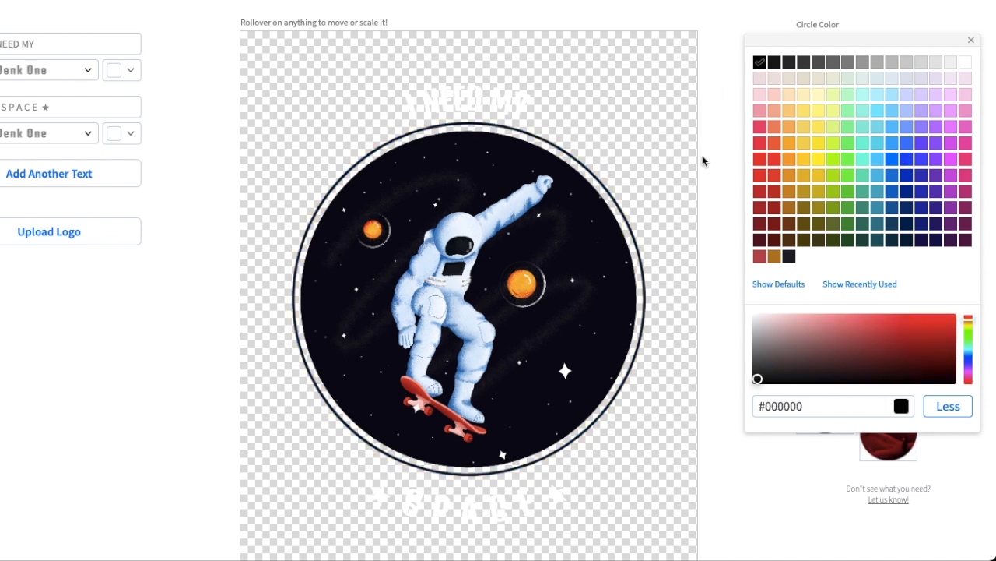
click(715, 173)
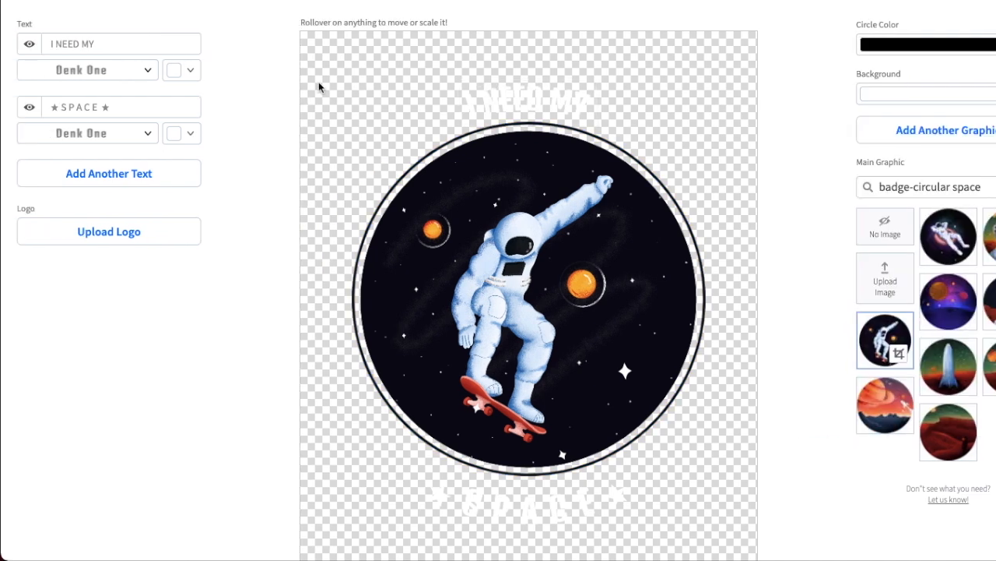
- Set the color of both text lines, "I NEED MY" and "SPACE", to black
click(182, 71)
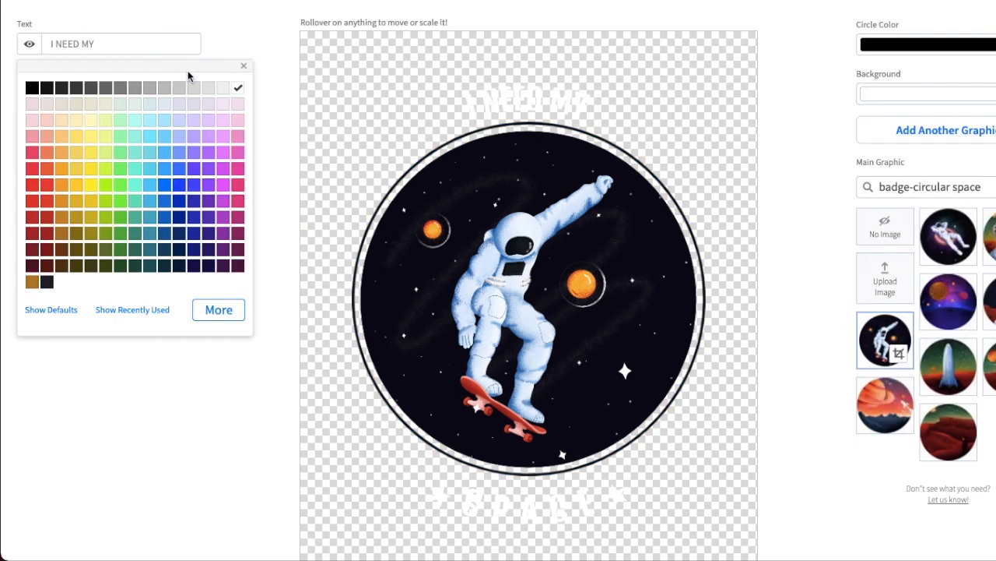
click(33, 90)
click(156, 368)
click(189, 139)
click(32, 150)
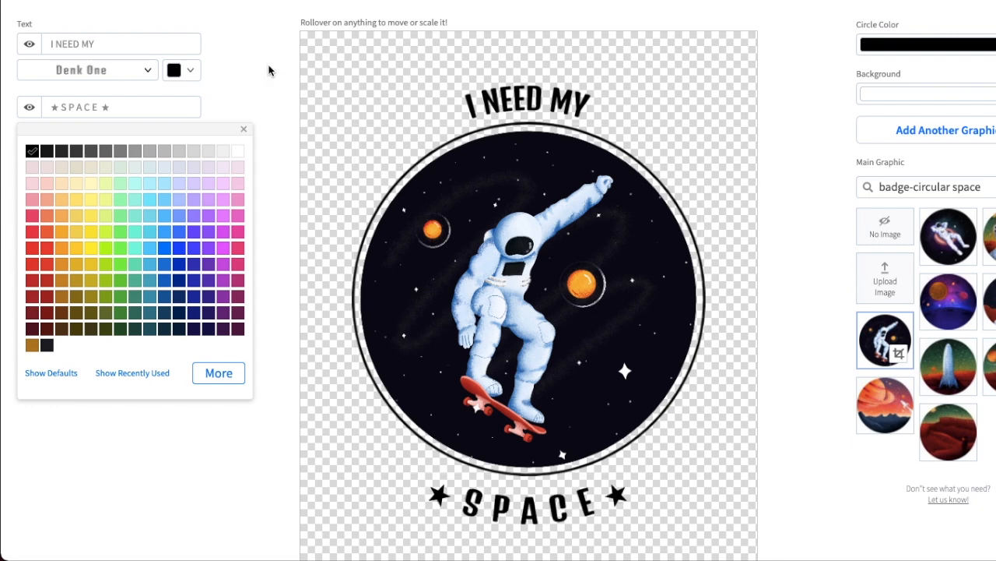
click(265, 99)
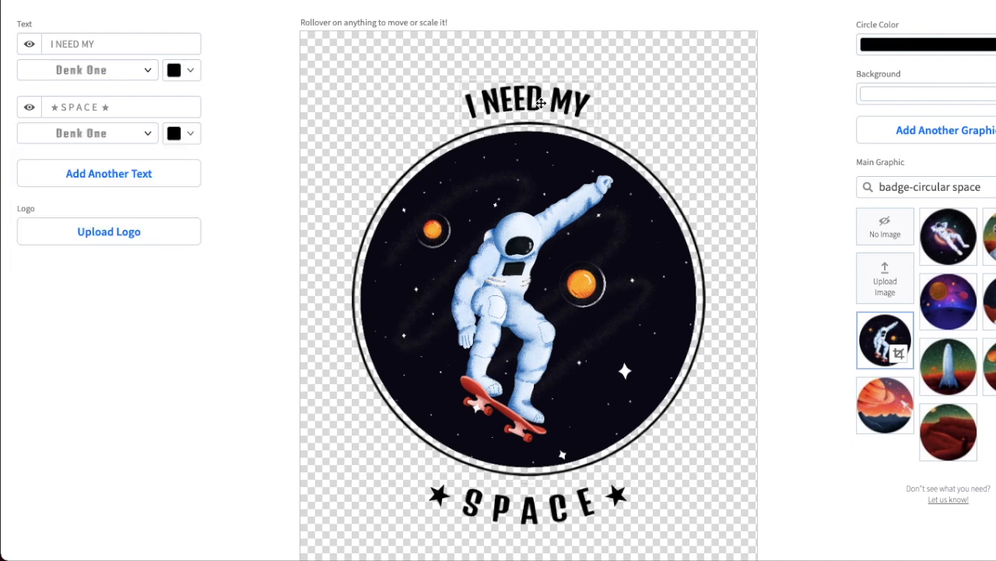
- Replace the upper text line "I NEED MY" with "SURFING IN OUTER", correcting the spelling of "OUTER"
click(94, 44)
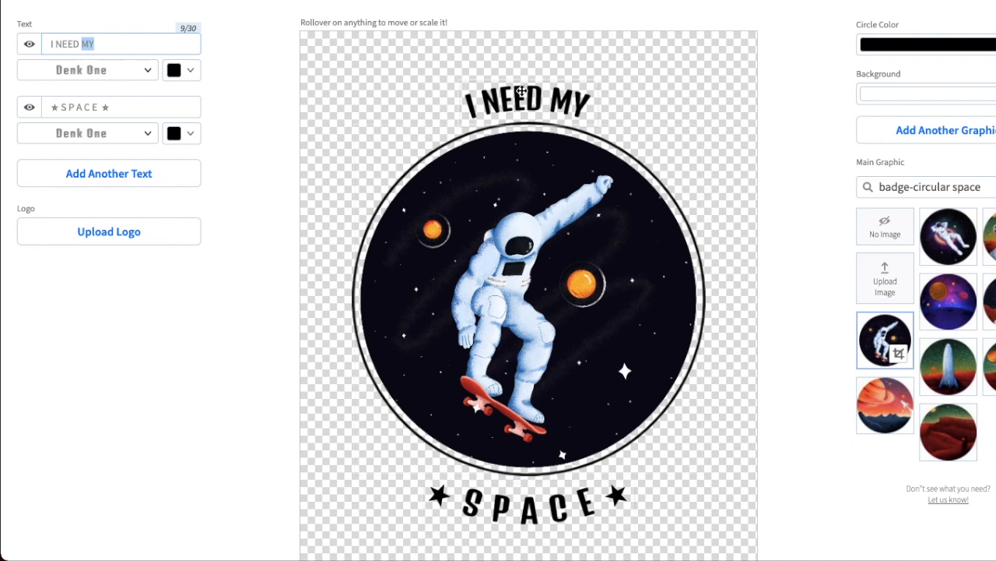
triple_click(117, 43)
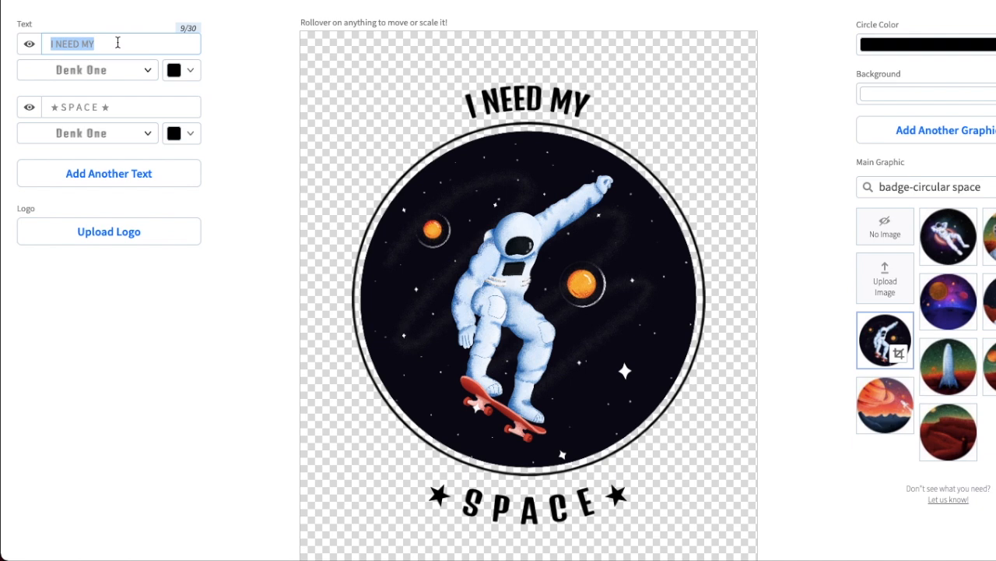
text(SURFING)
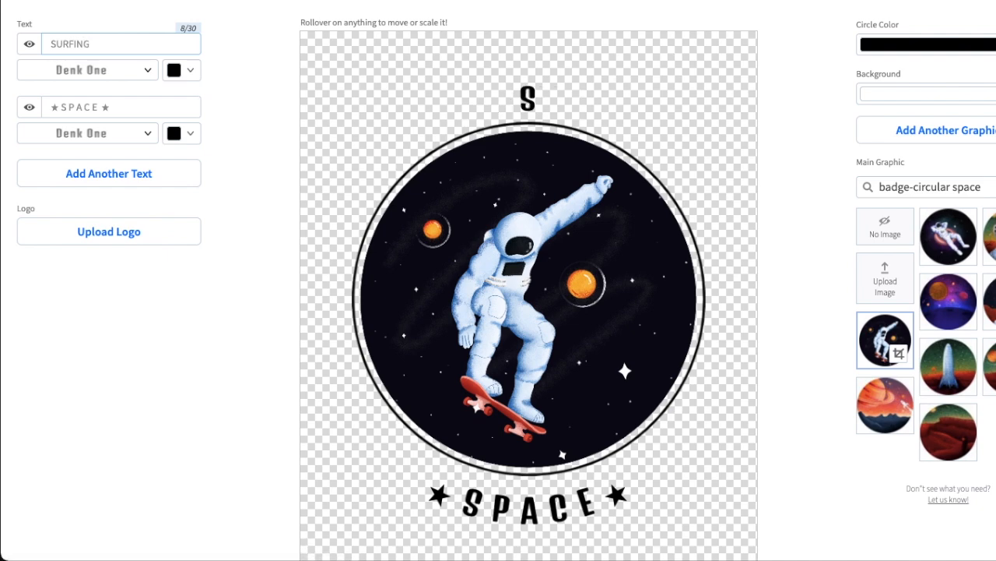
text( IN OU)
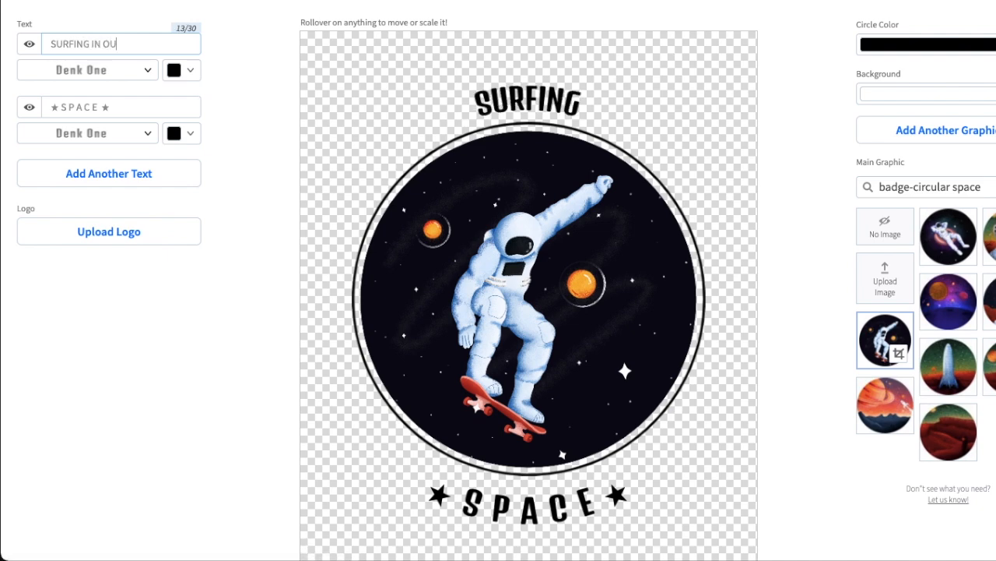
text(TTER)
right_click(151, 46)
click(179, 74)
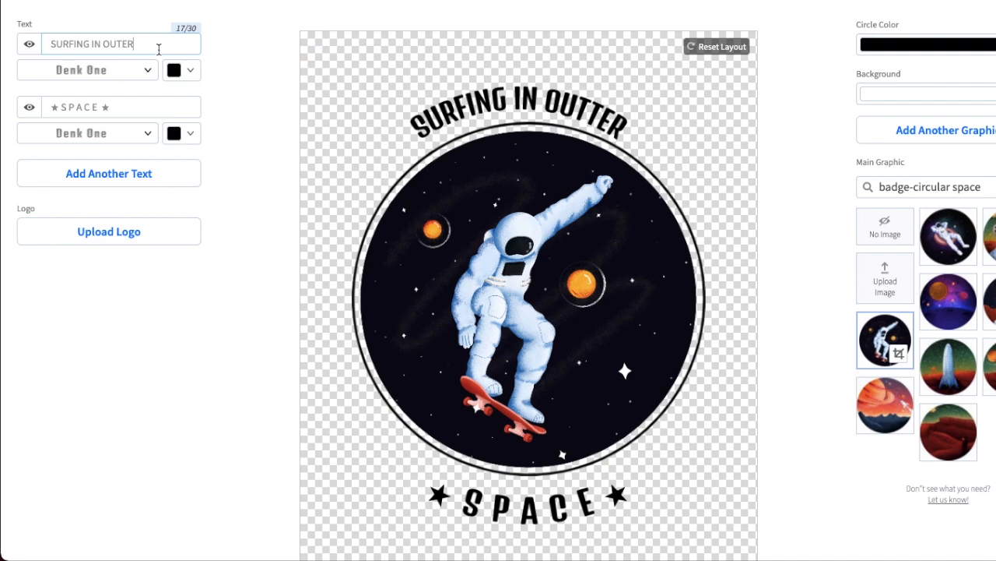
click(261, 118)
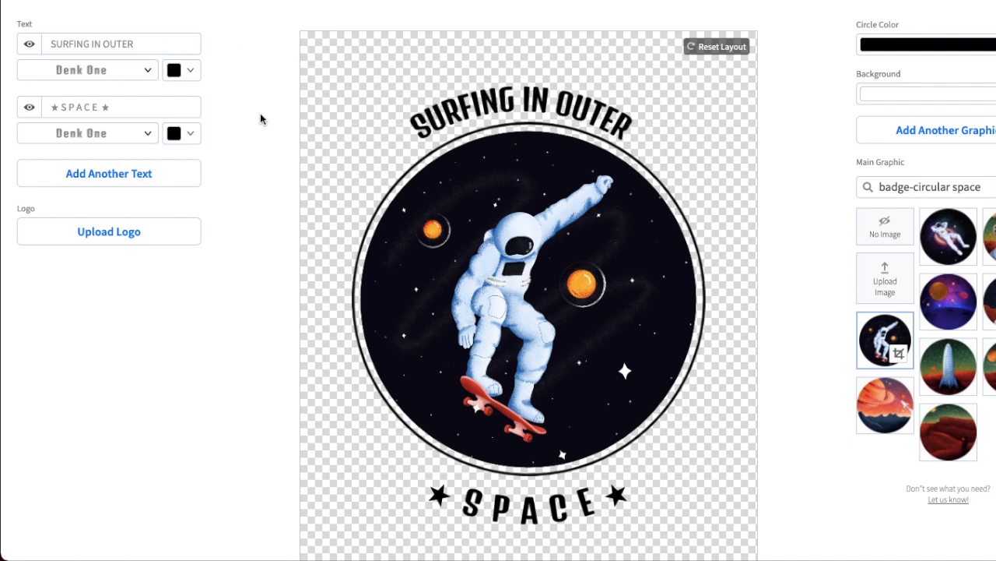
- Reposition the curved "SURFING IN OUTER" text so it sits centered just above the circle
drag(551, 107, 560, 106)
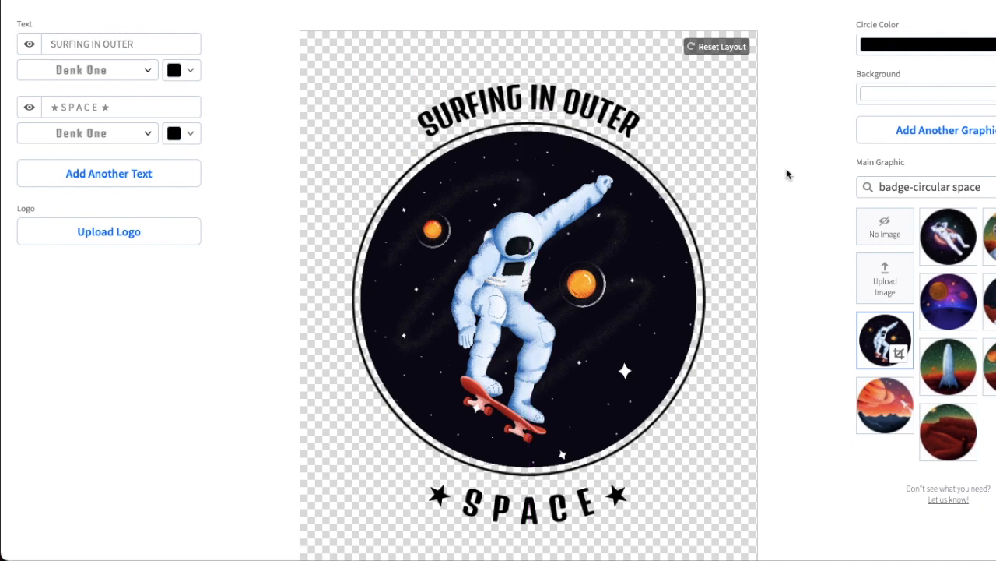
scroll(786, 173, up, 2)
scroll(786, 173, down, 4)
scroll(806, 239, up, 2)
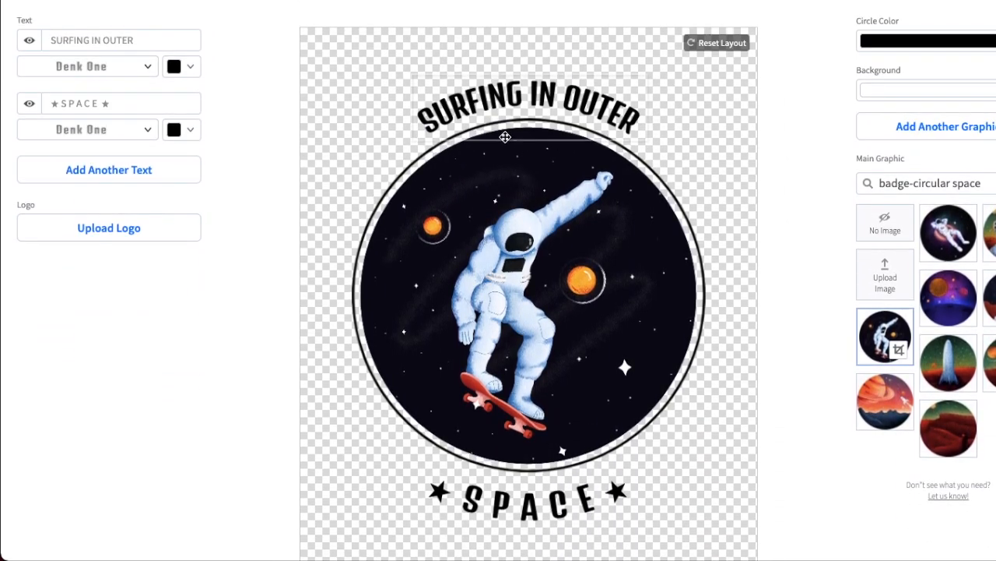
drag(532, 94, 531, 94)
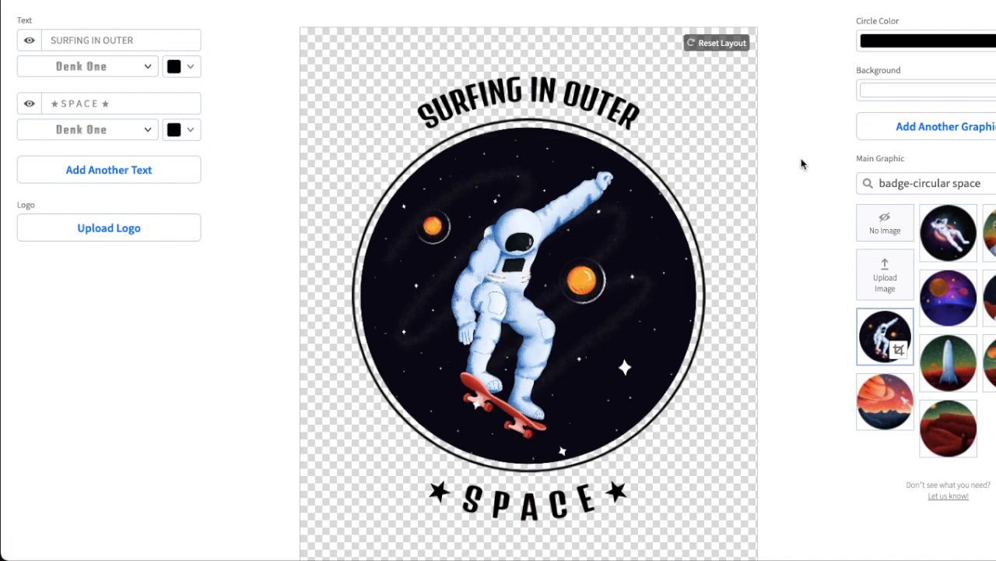
- Download the finished T-shirt design as a PNG and open the downloaded file
scroll(812, 190, up, 1)
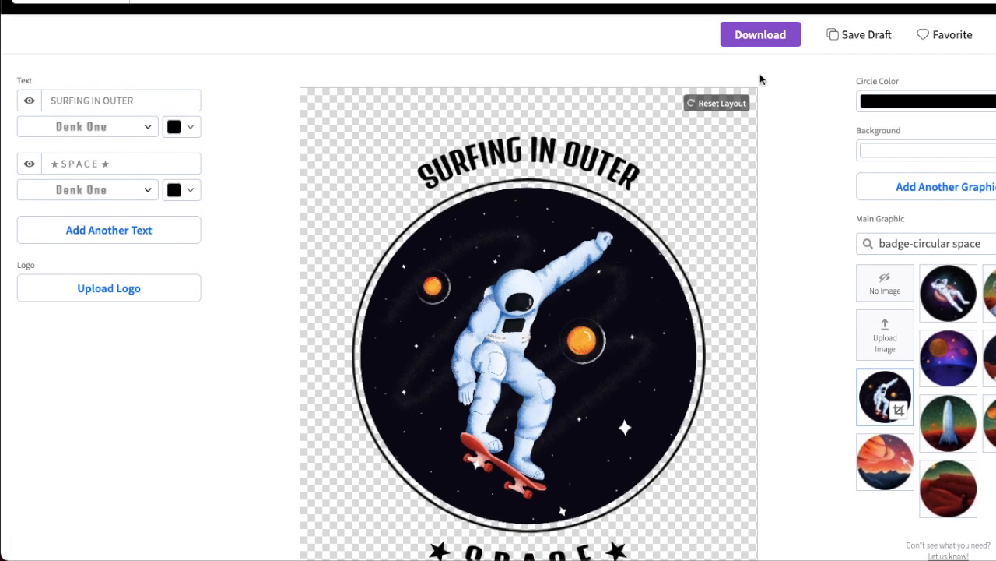
click(745, 37)
scroll(828, 225, up, 1)
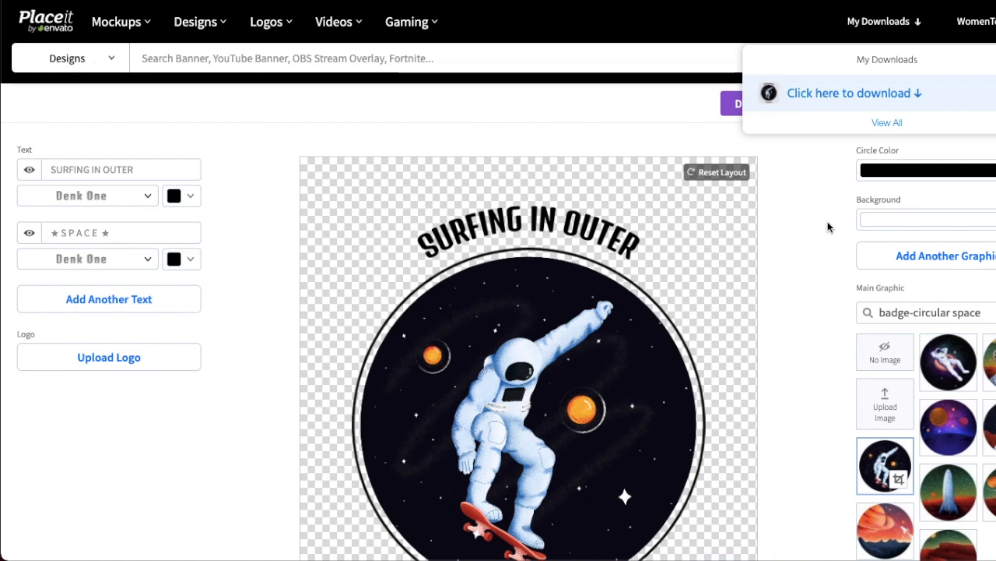
click(822, 94)
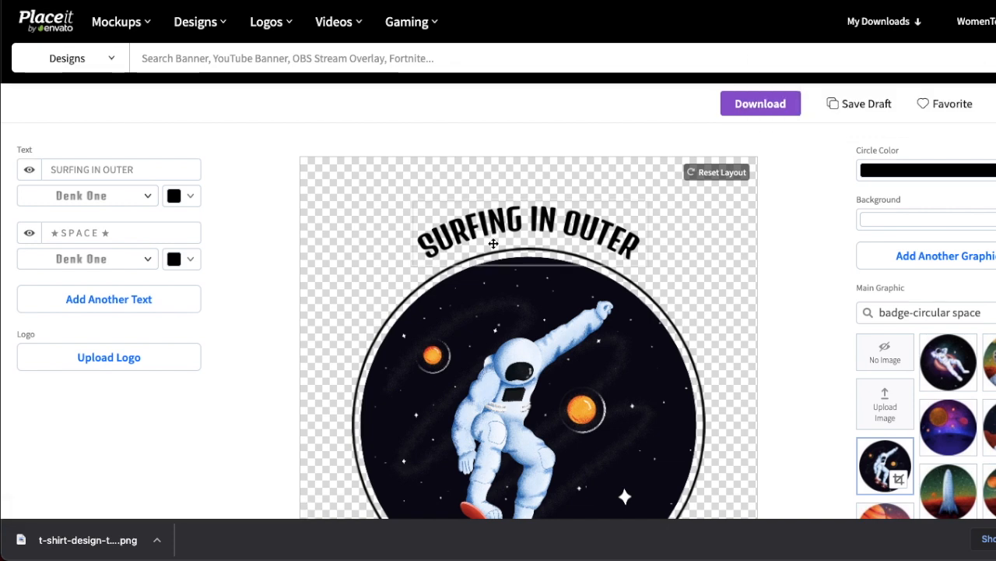
click(78, 545)
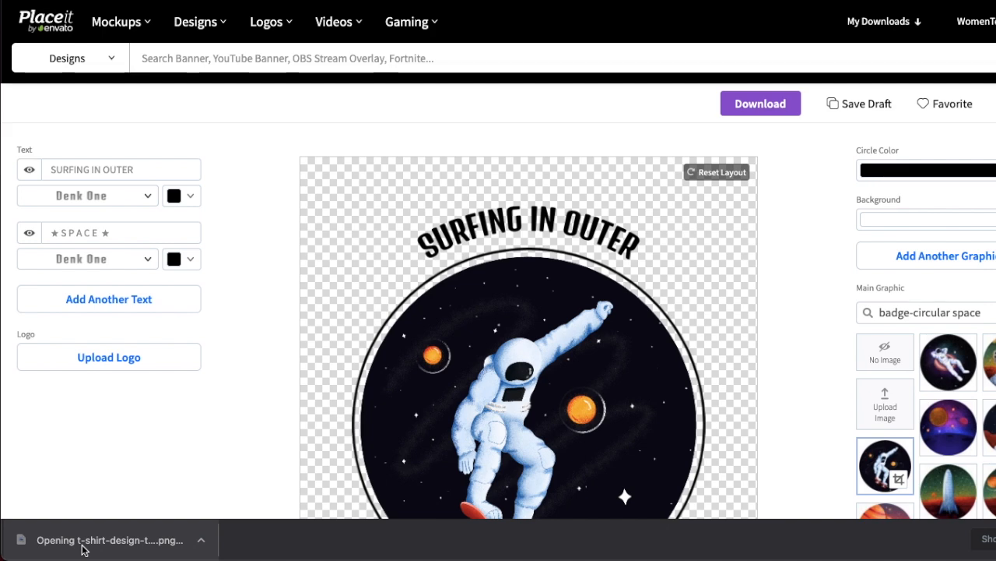
- Switch to Preview to view the downloaded astronaut design, and return to the browser
mouse_move(85, 557)
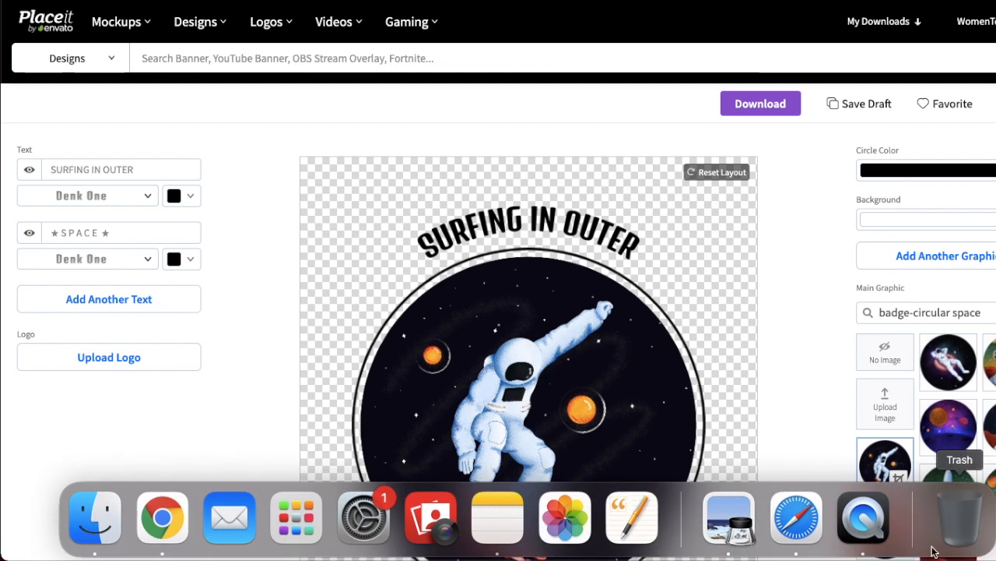
click(716, 528)
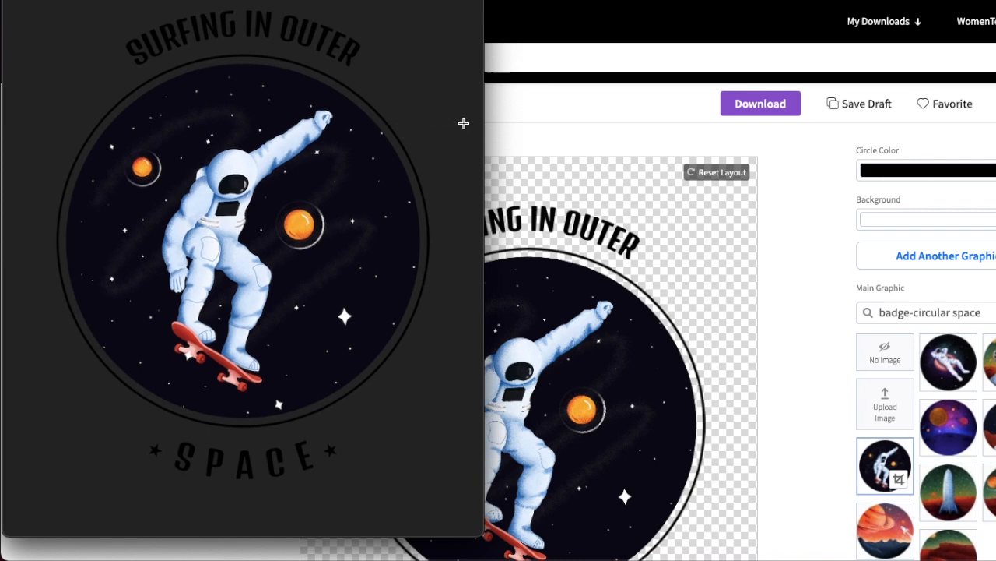
click(596, 115)
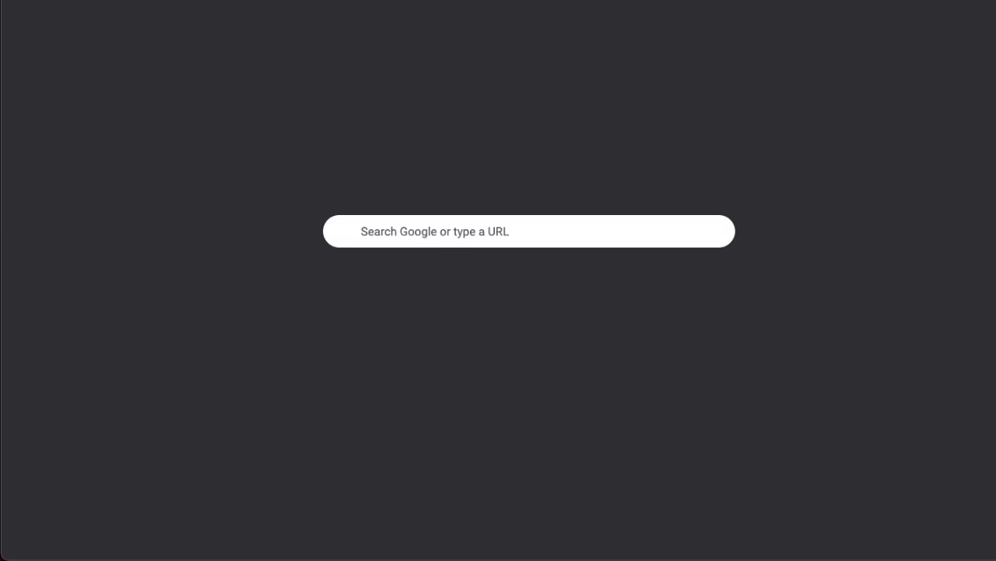
- Open Canva in a new browser tab and create a custom-size design of 5000 × 3500 px
text(CANVA)
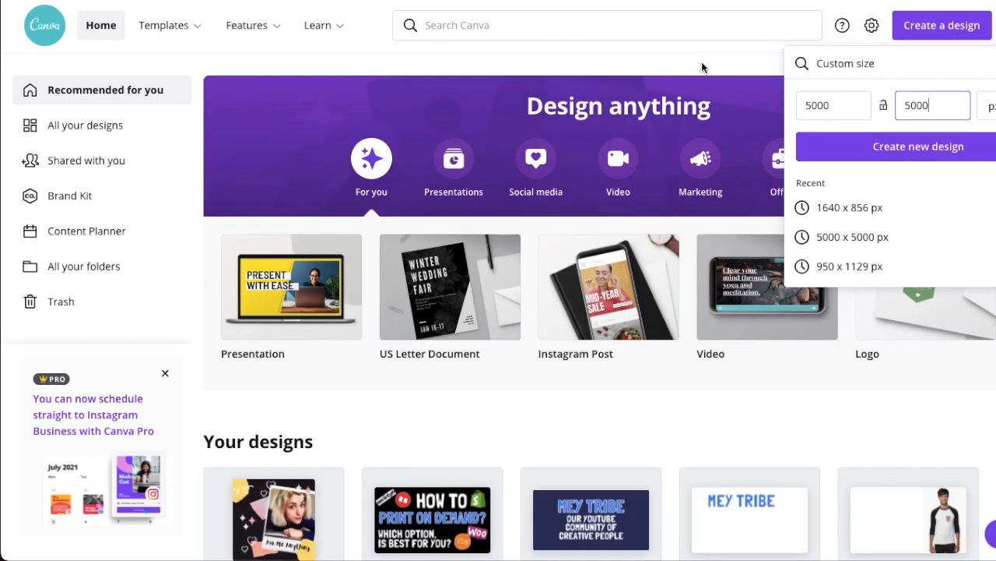
click(923, 26)
click(916, 31)
click(919, 107)
double_click(916, 108)
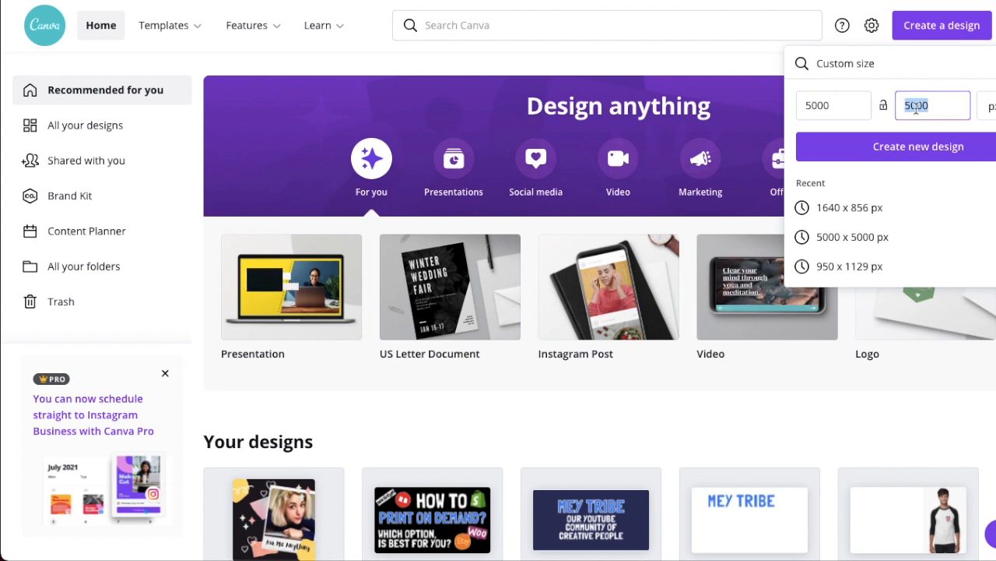
text(3500)
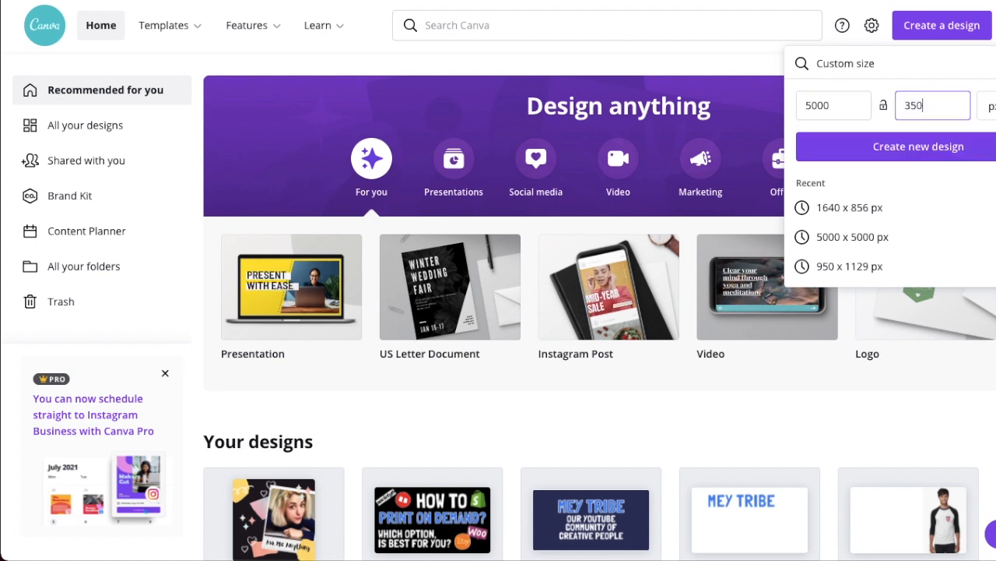
click(923, 148)
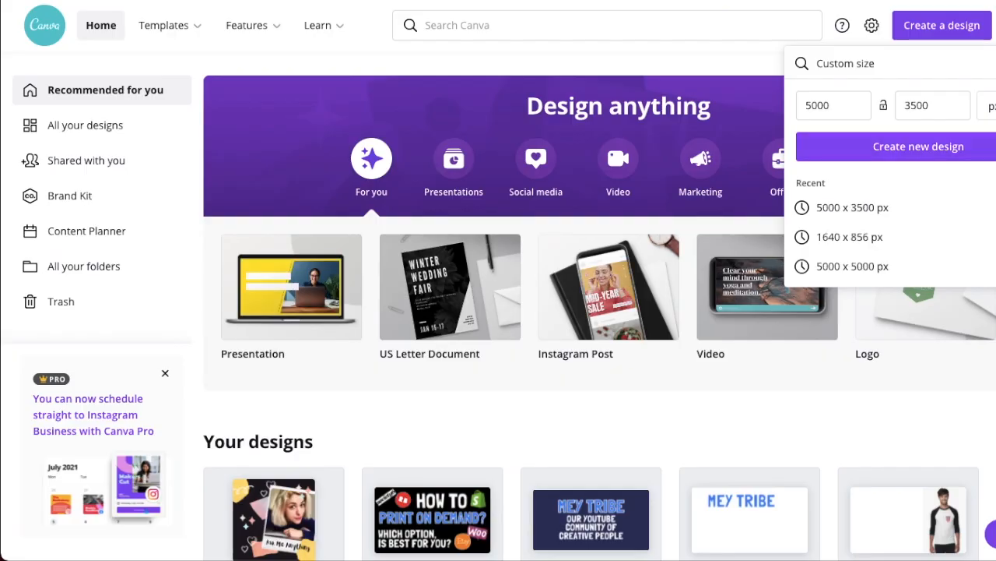
- Create a second custom-size Canva design, 3500 px wide and 5000 px high
double_click(824, 101)
text(3500)
double_click(918, 105)
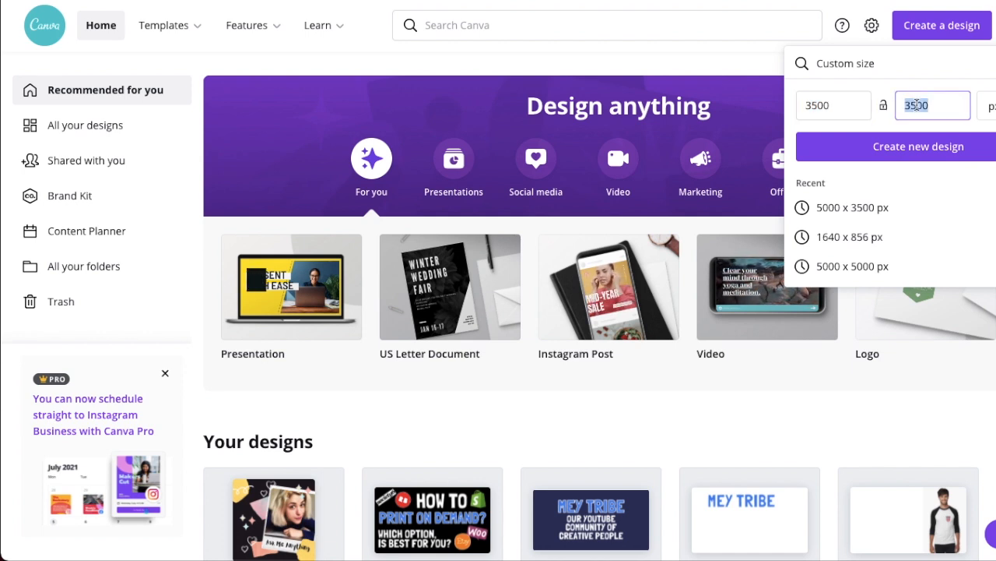
text(5000)
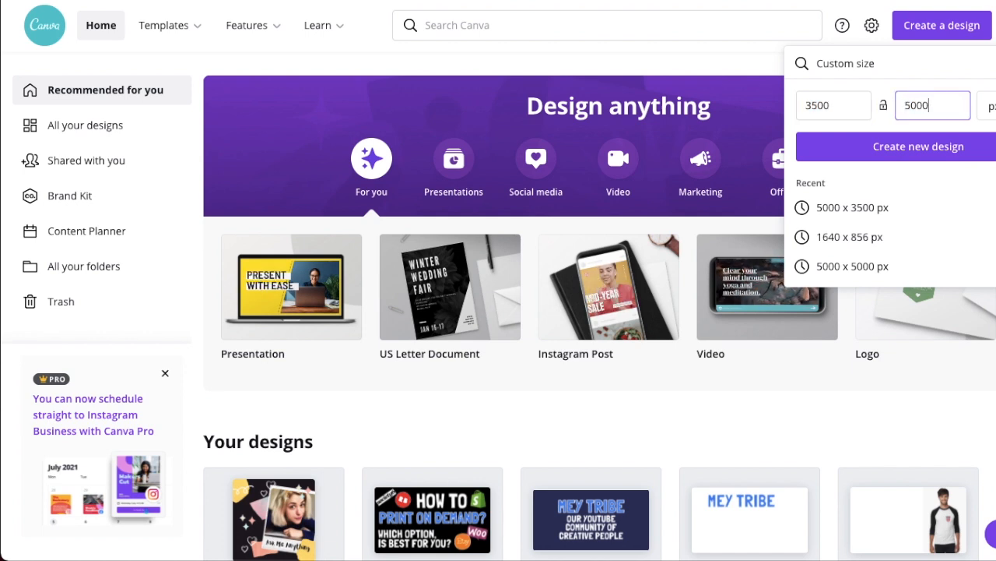
key(Return)
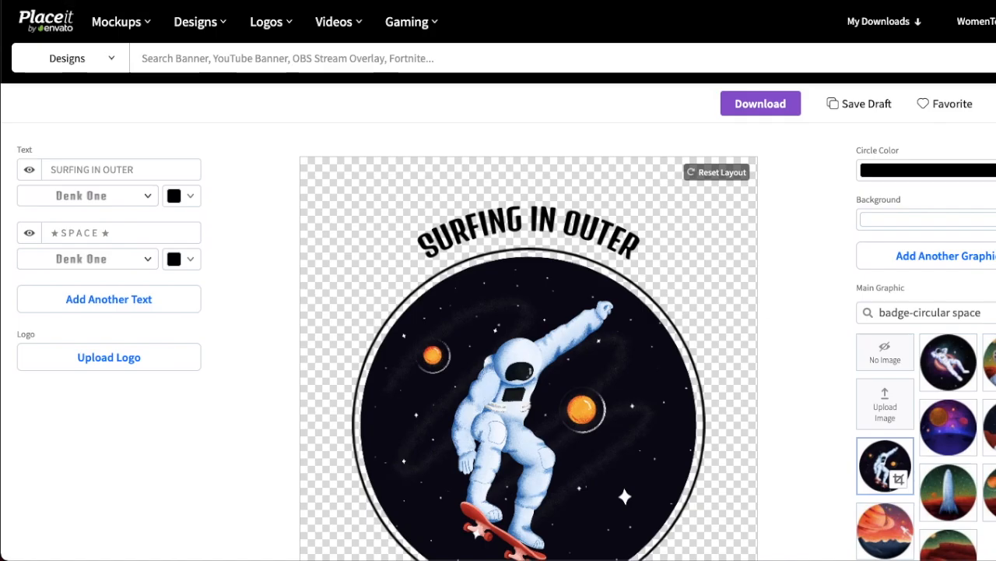
scroll(797, 276, down, 3)
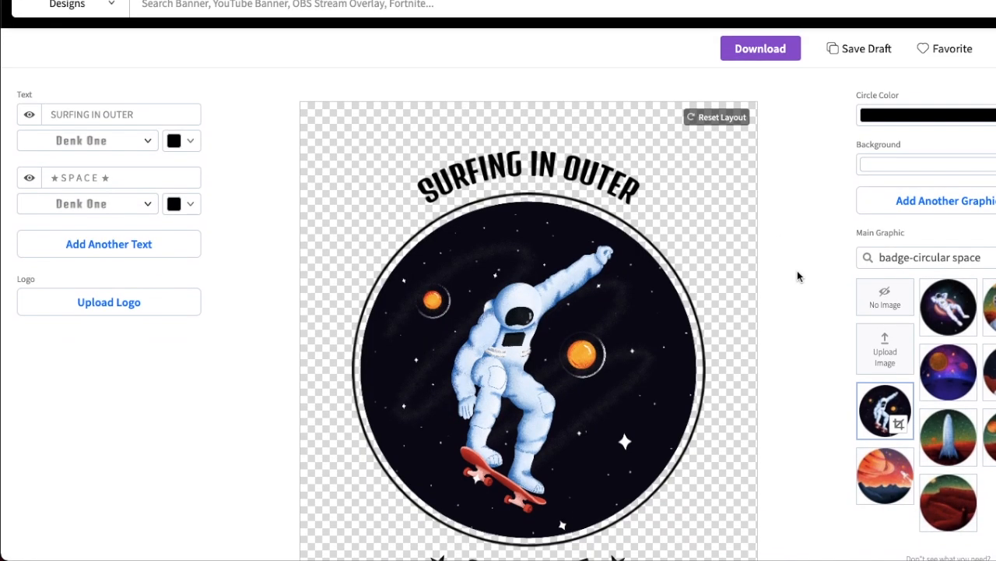
scroll(728, 190, up, 1)
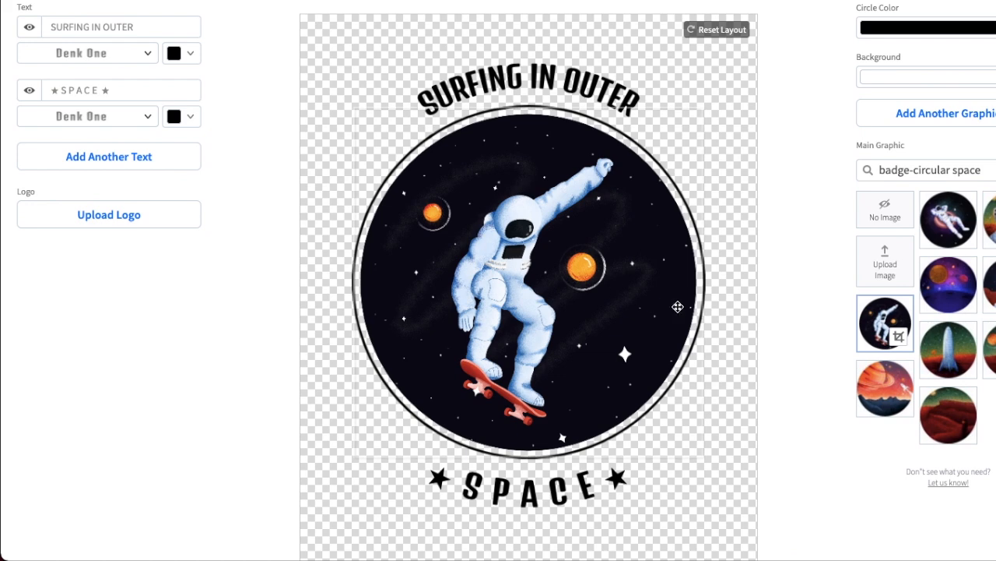
scroll(692, 313, up, 2)
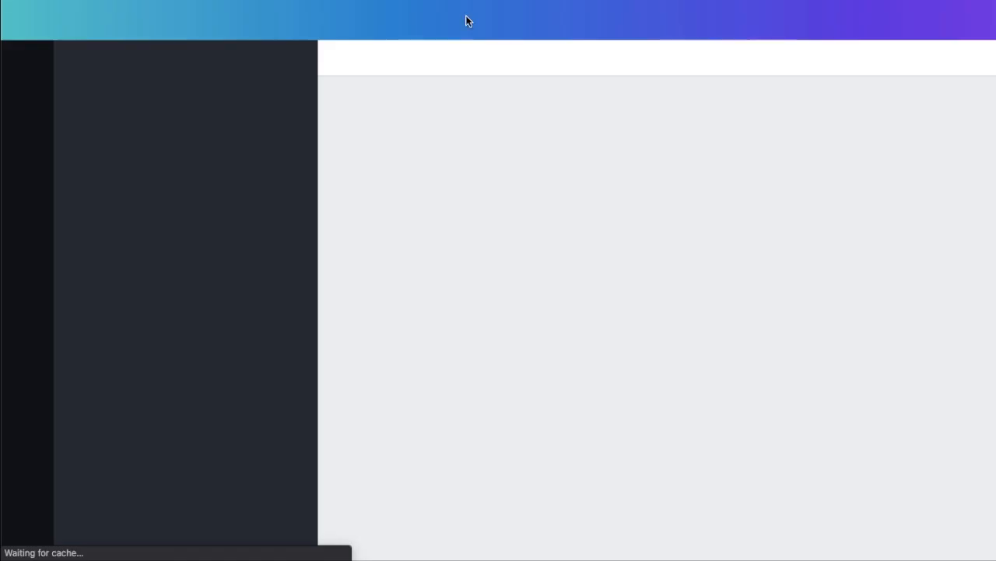
- Upload the downloaded astronaut T-shirt PNG from Finder into the 3500 × 5000 px Canva design and place it on the page
mouse_move(363, 518)
click(86, 530)
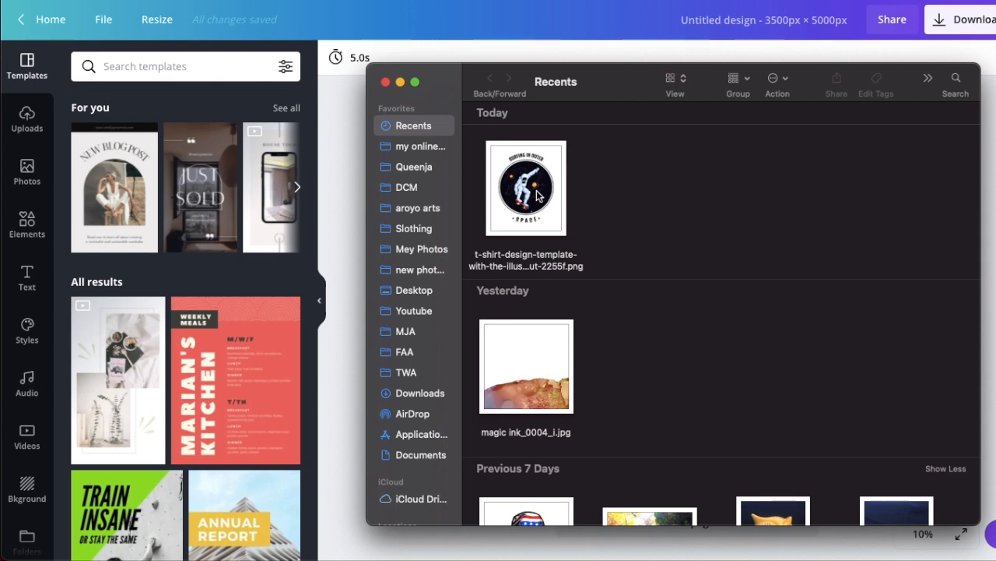
drag(536, 198, 200, 277)
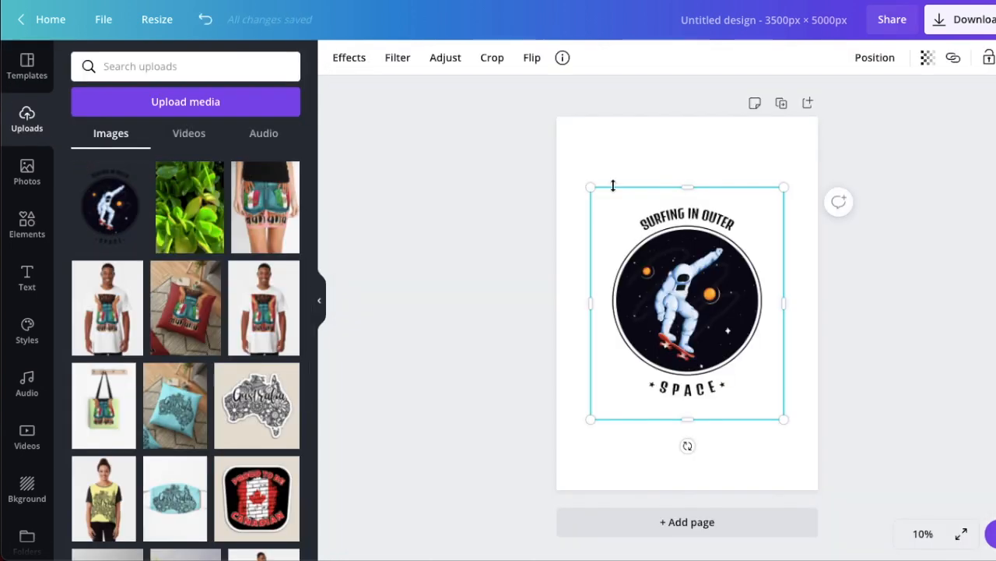
- Enlarge the astronaut graphic to nearly the full page width and center it on the page
drag(588, 187, 552, 156)
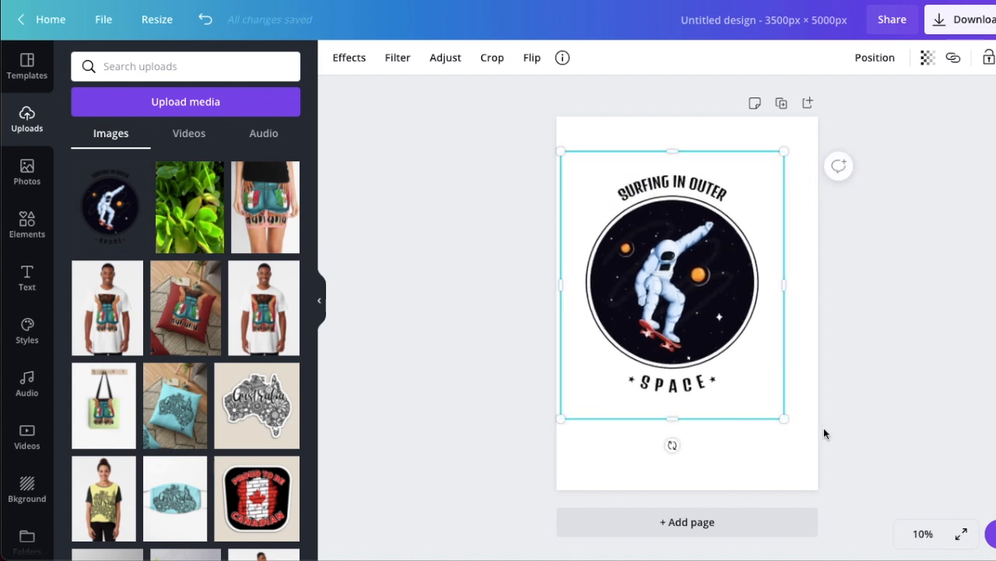
drag(781, 416, 816, 461)
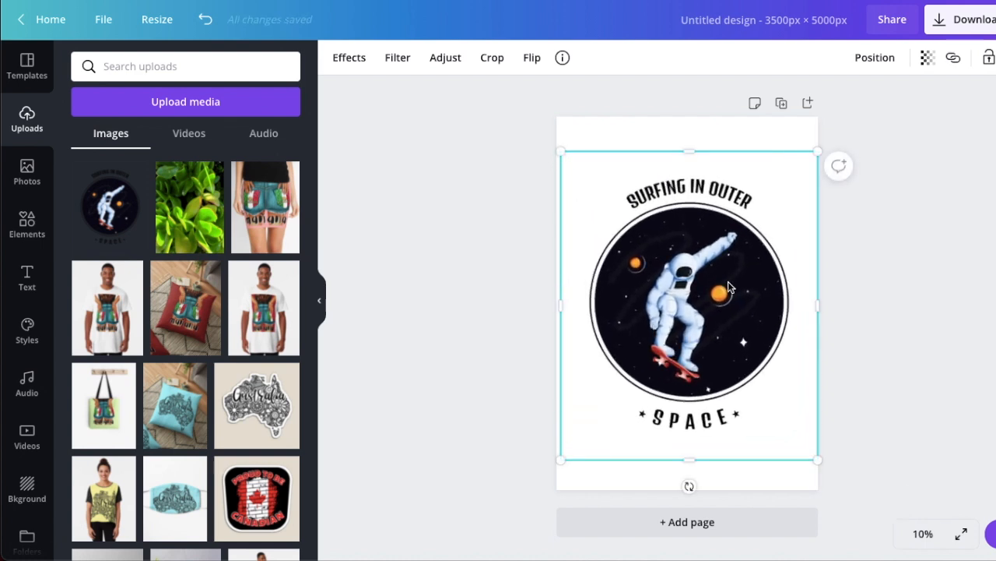
drag(727, 277, 728, 285)
click(839, 249)
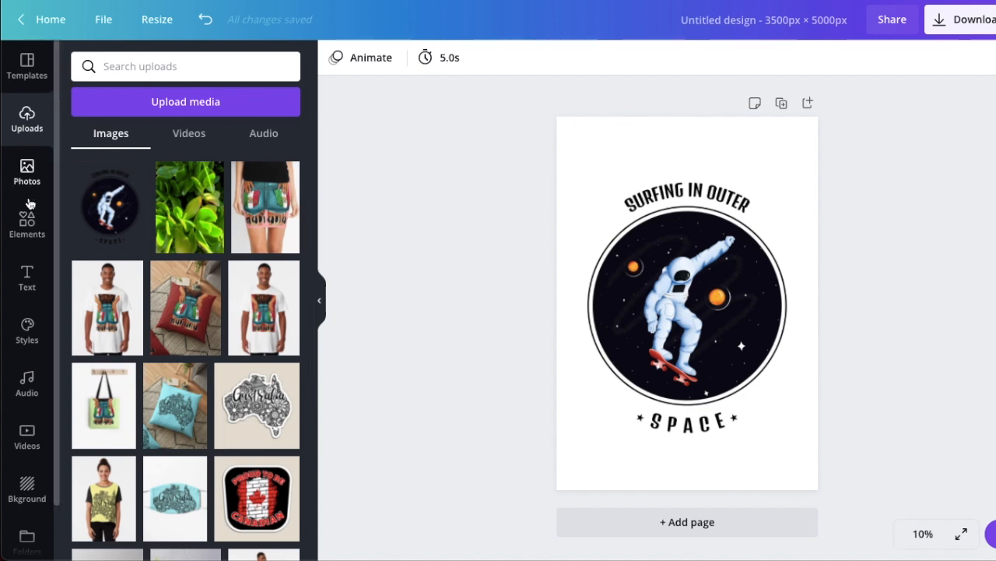
- Try the cream lined-paper background behind the graphic, and replace it with the grey wooden-plank background
click(27, 489)
click(246, 195)
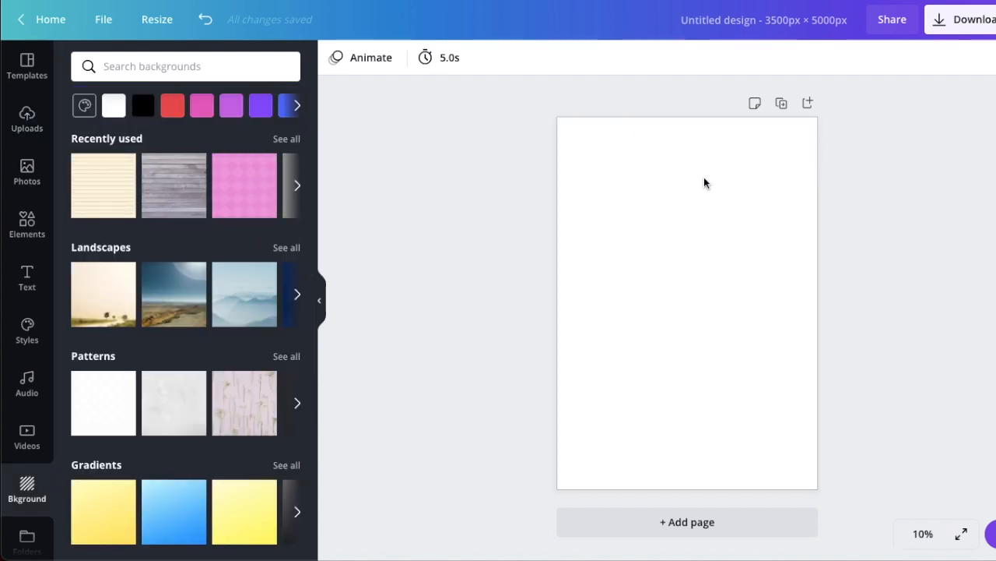
click(942, 218)
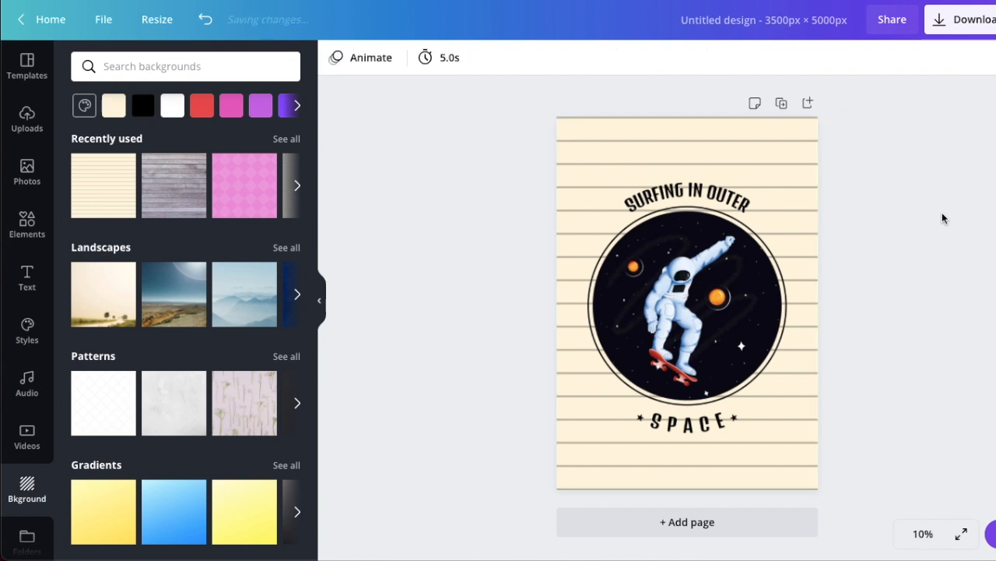
click(677, 125)
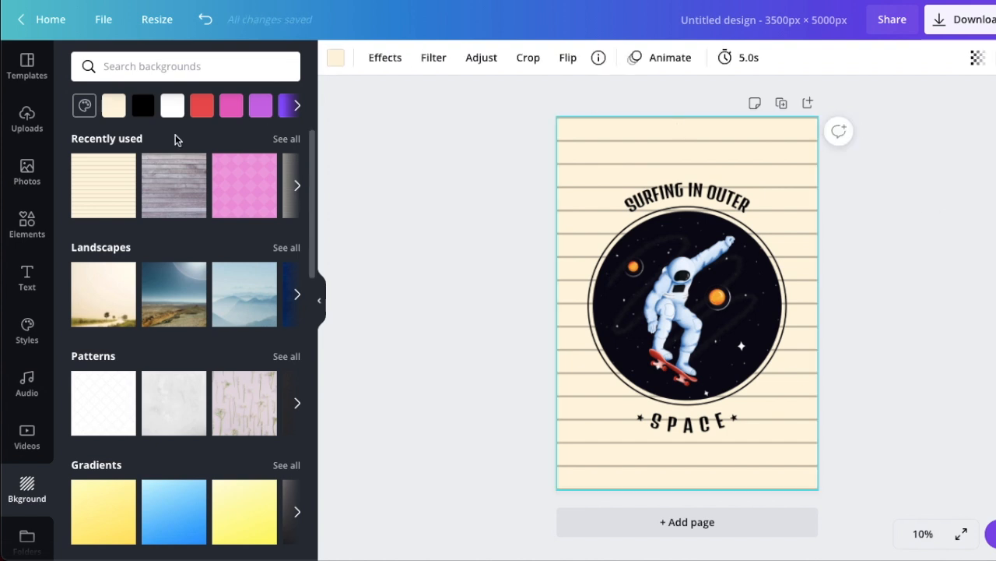
click(167, 192)
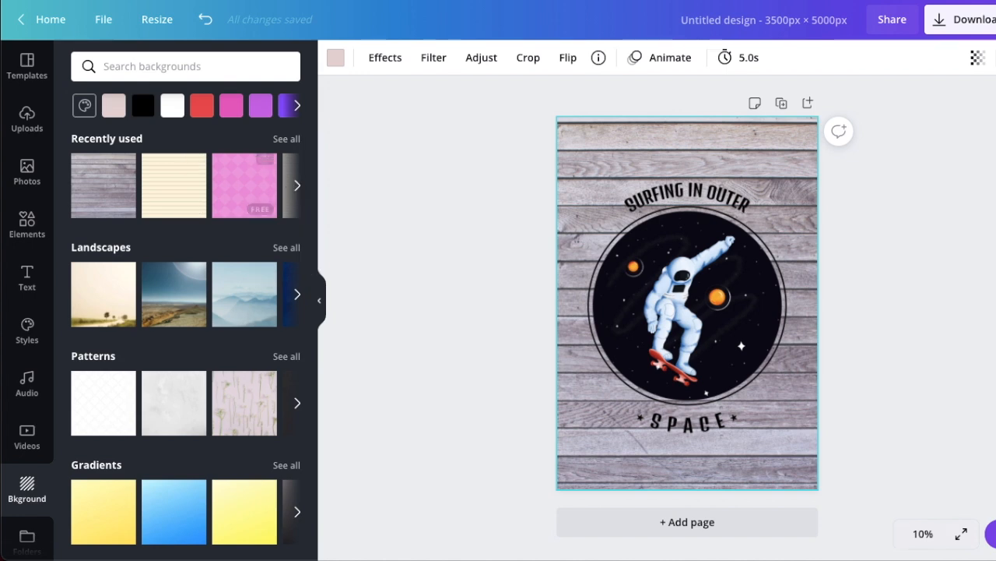
- Try light grey, black, yellow and orange tints on the wooden-plank background, and settle on blue
click(336, 60)
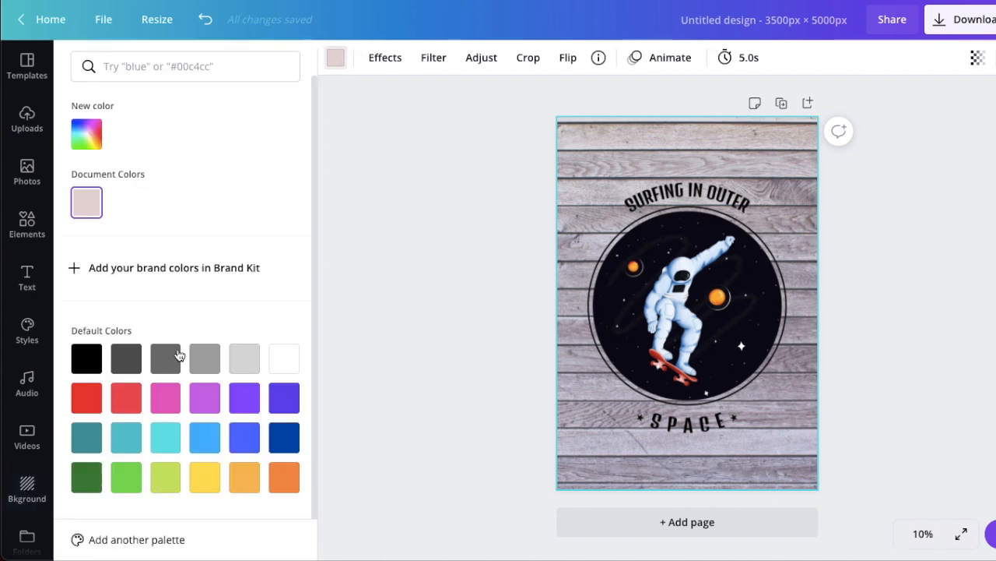
click(248, 364)
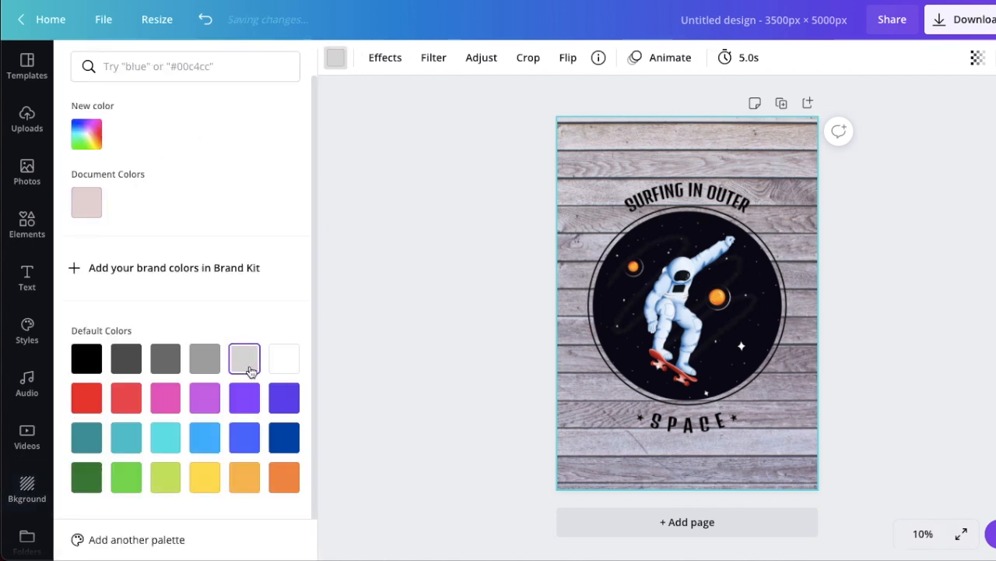
click(87, 364)
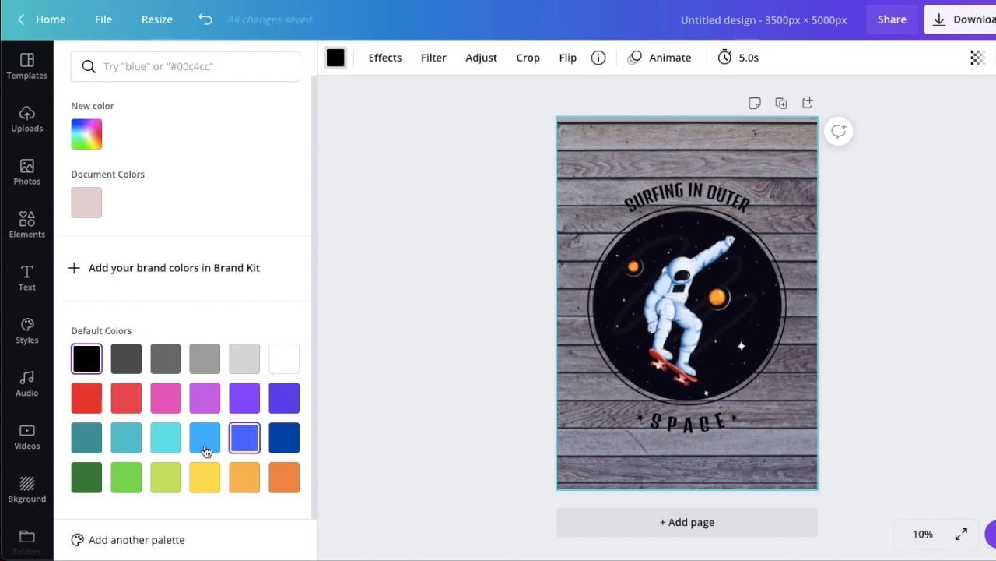
click(202, 477)
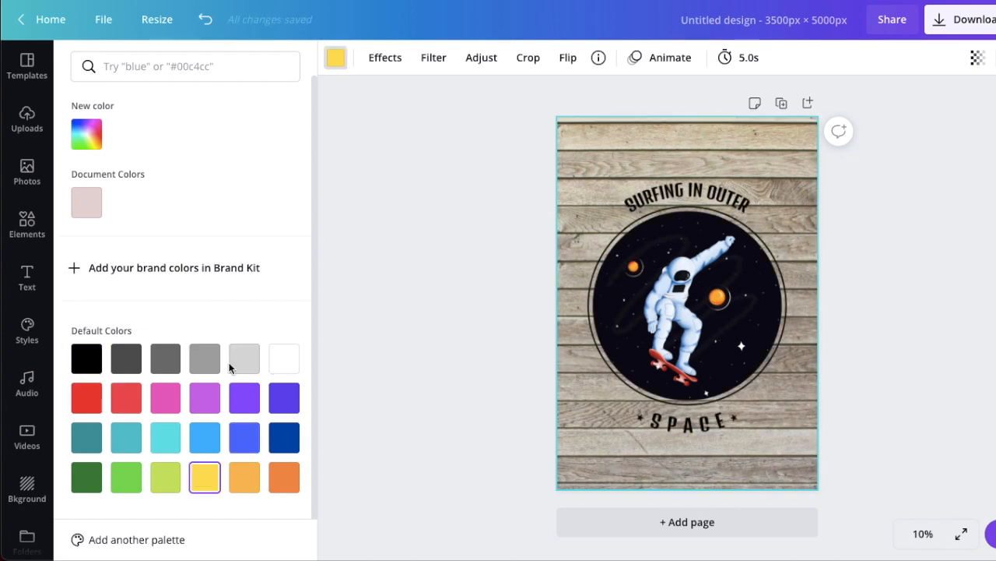
click(285, 476)
click(256, 440)
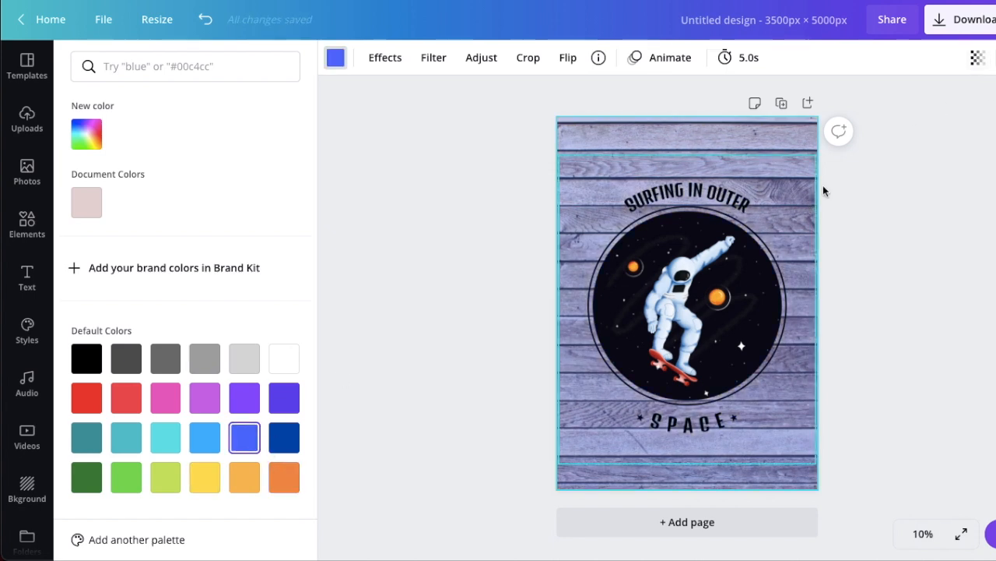
- Set the wooden-plank background's transparency to about 46 so the blue tint shows more strongly
click(976, 60)
drag(912, 106, 881, 100)
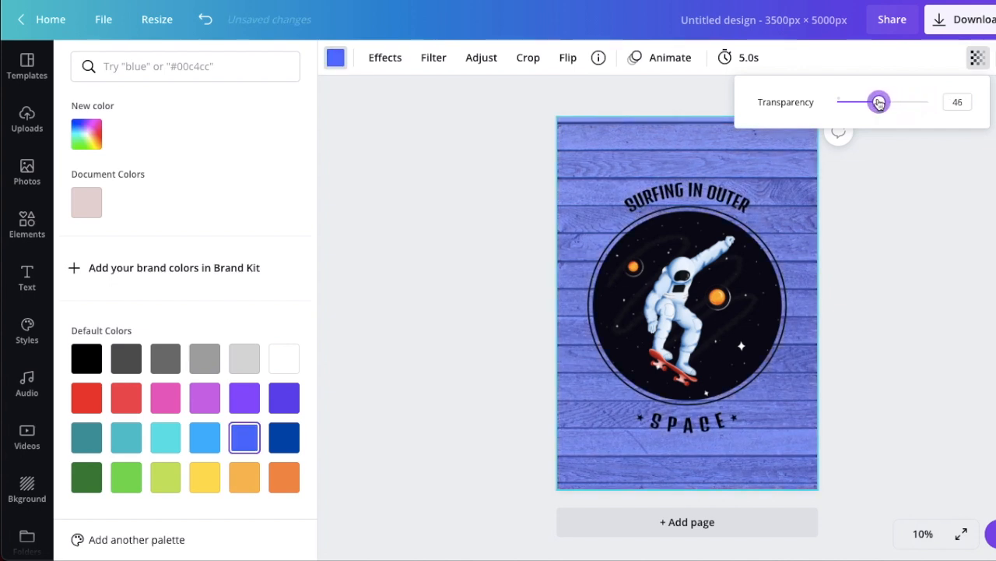
click(877, 130)
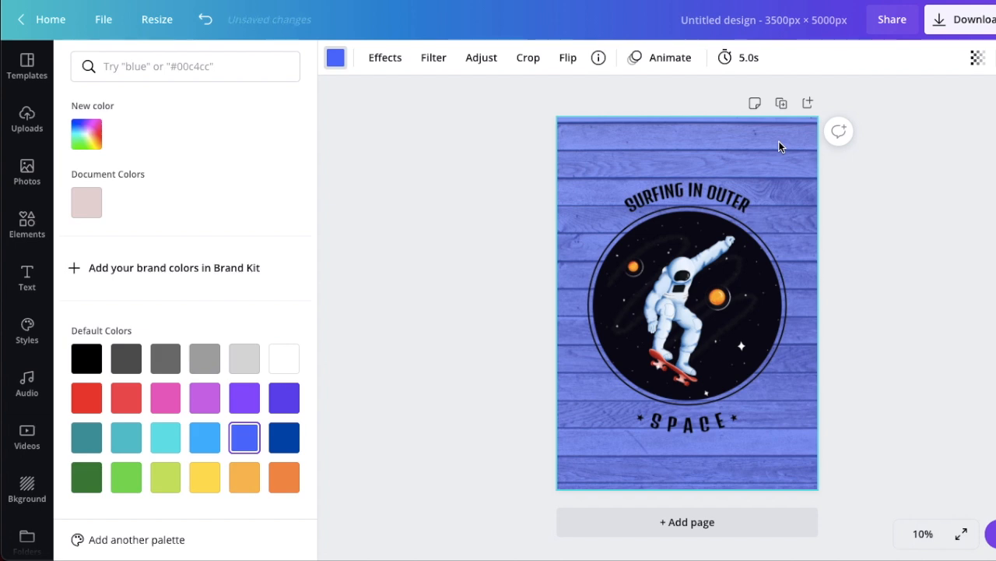
- Enlarge the wooden-plank image within its background crop, reposition it over the page and apply the crop
double_click(779, 142)
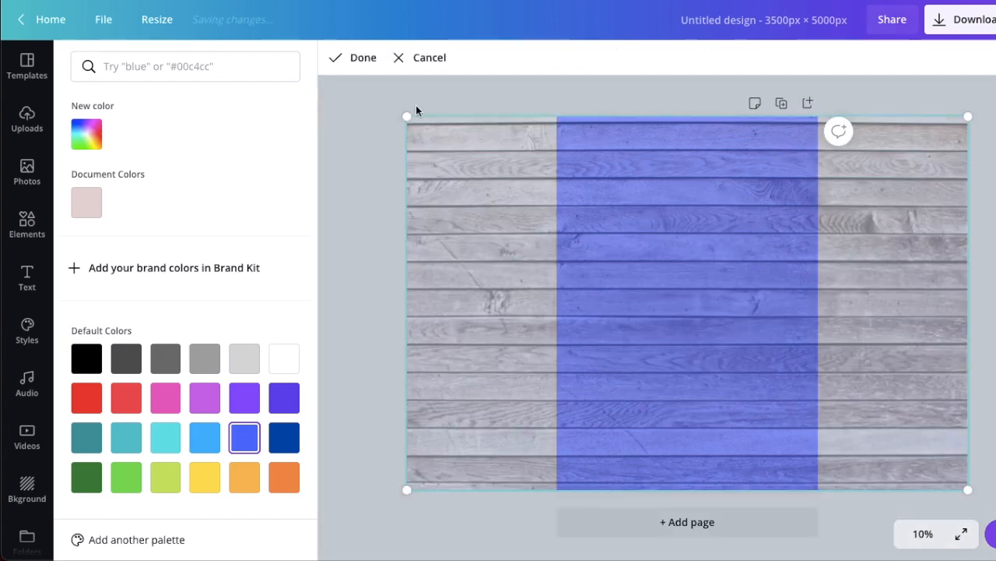
drag(405, 114, 318, 85)
drag(644, 244, 669, 269)
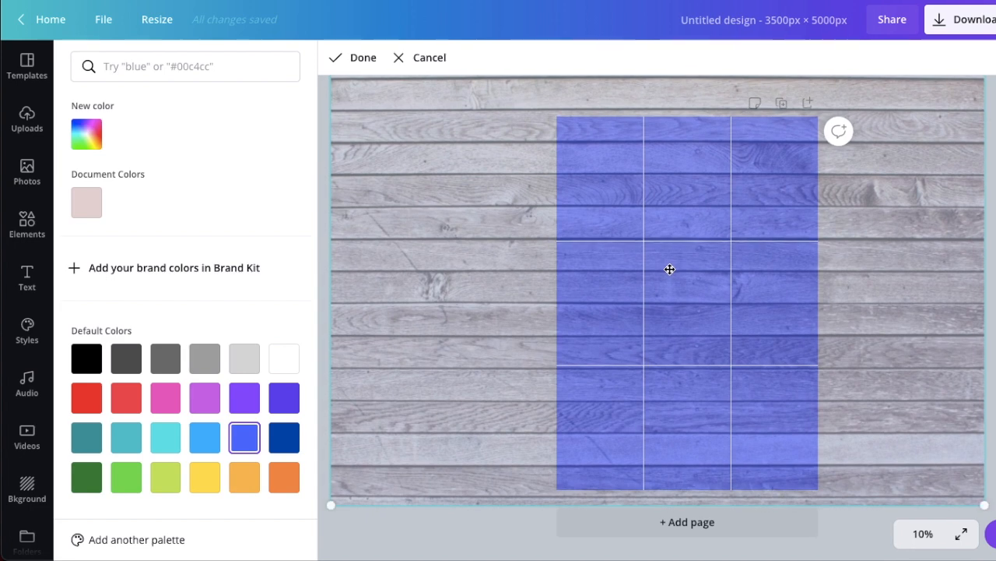
key(Return)
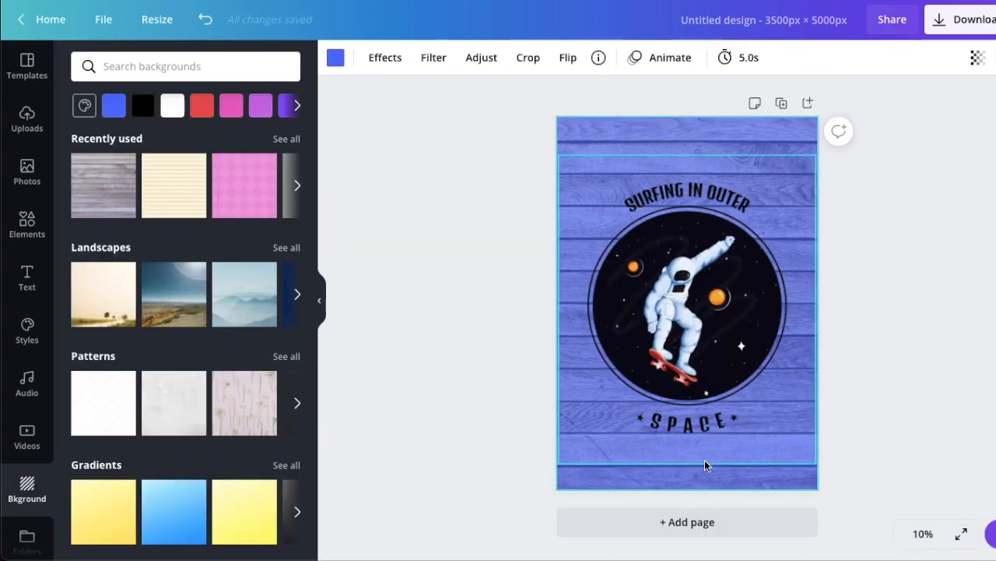
- Download the poster as a 3500 × 5000 px PNG with its background included
click(958, 19)
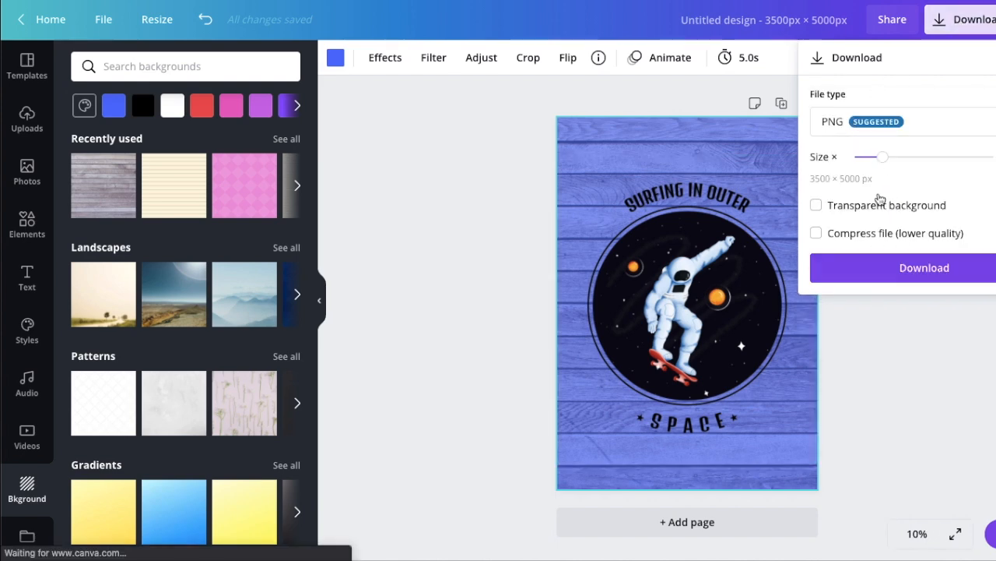
click(903, 271)
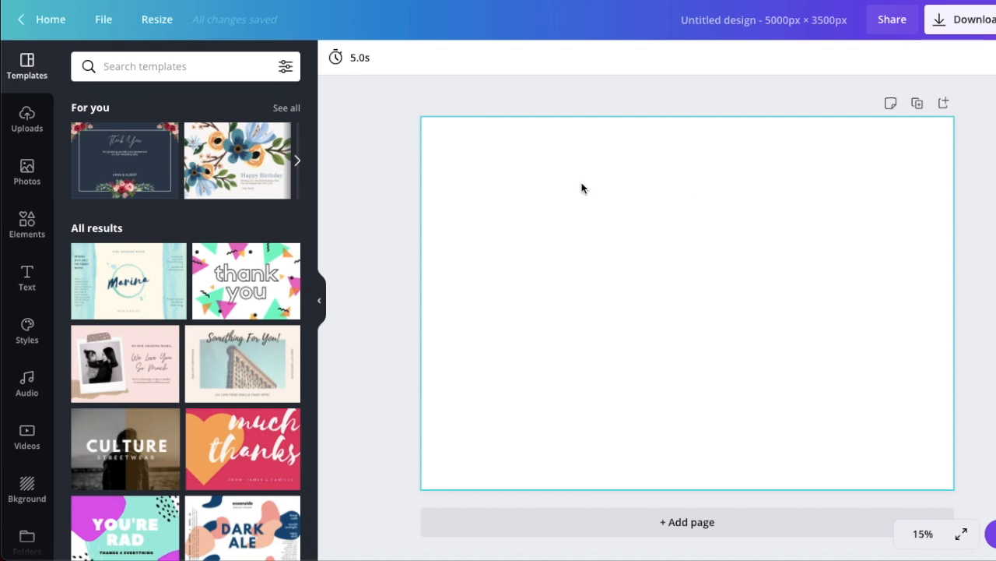
- Add the uploaded astronaut design to the blank 5000 × 3500 px page, scale it down and place it along the page's left side
click(27, 123)
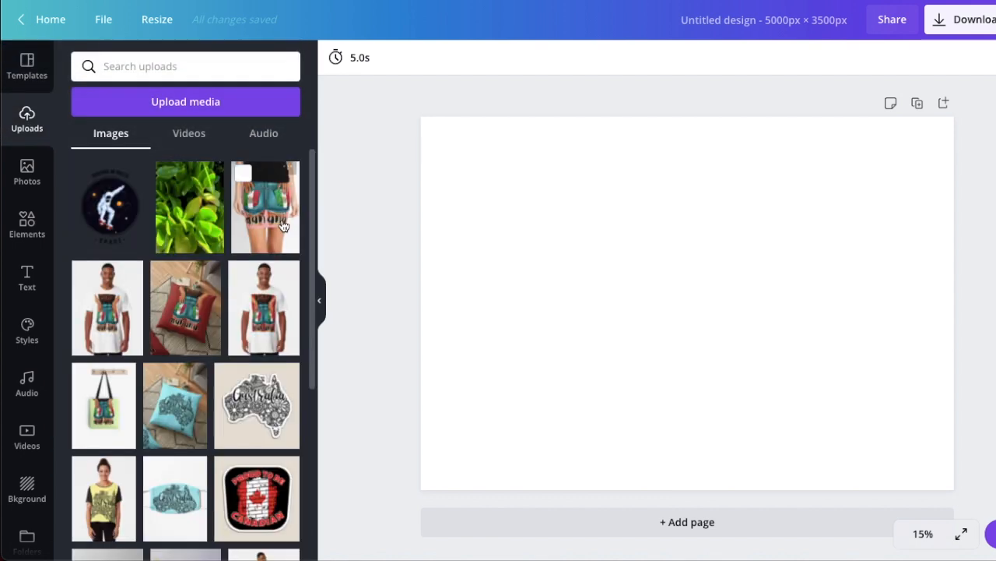
click(78, 214)
drag(723, 272, 577, 279)
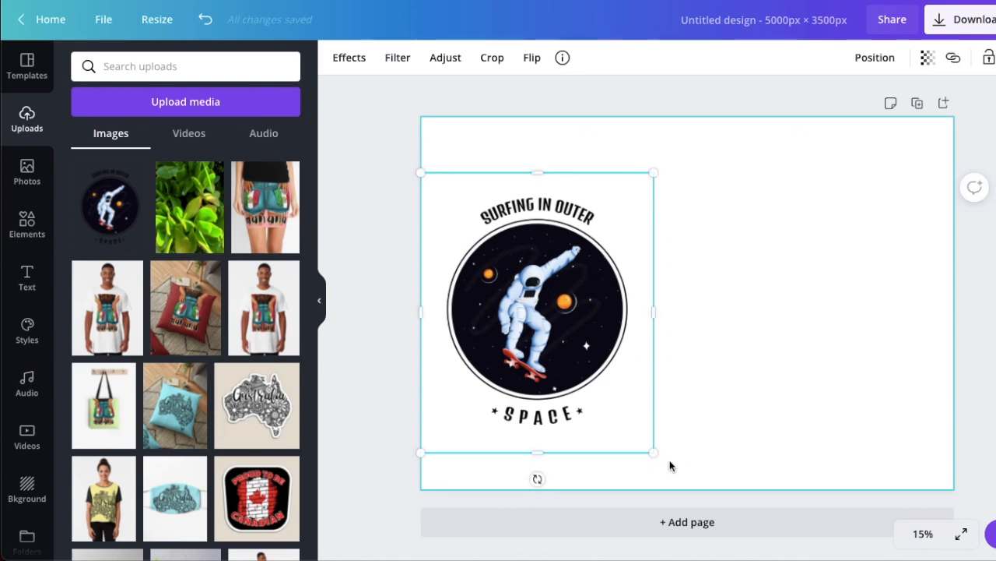
mouse_move(611, 413)
mouse_down()
mouse_move(589, 387)
mouse_move(607, 402)
mouse_up()
drag(517, 274, 517, 289)
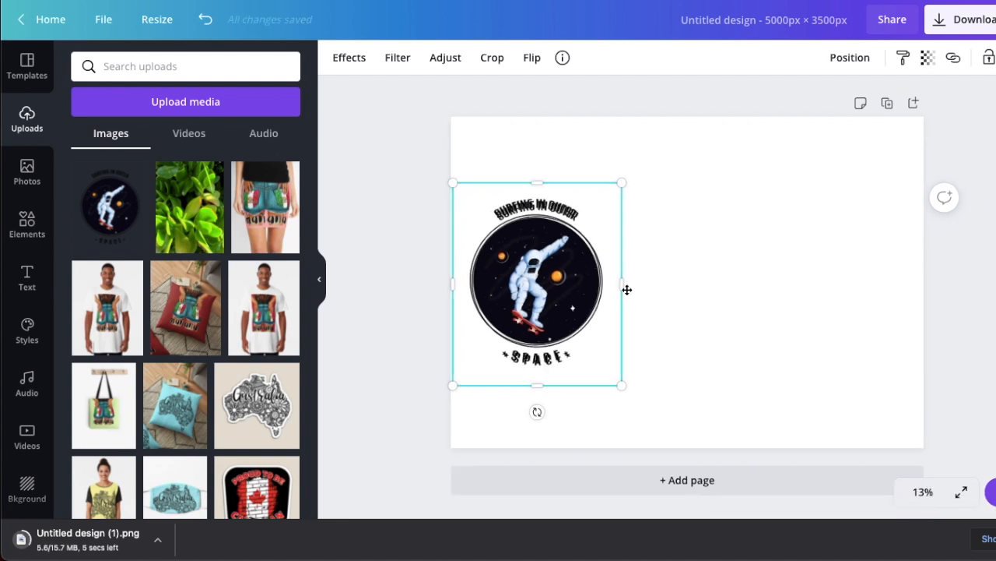
- Place a duplicate of the astronaut design level with the original along the page's right edge, and add a blank second page
drag(623, 289, 827, 287)
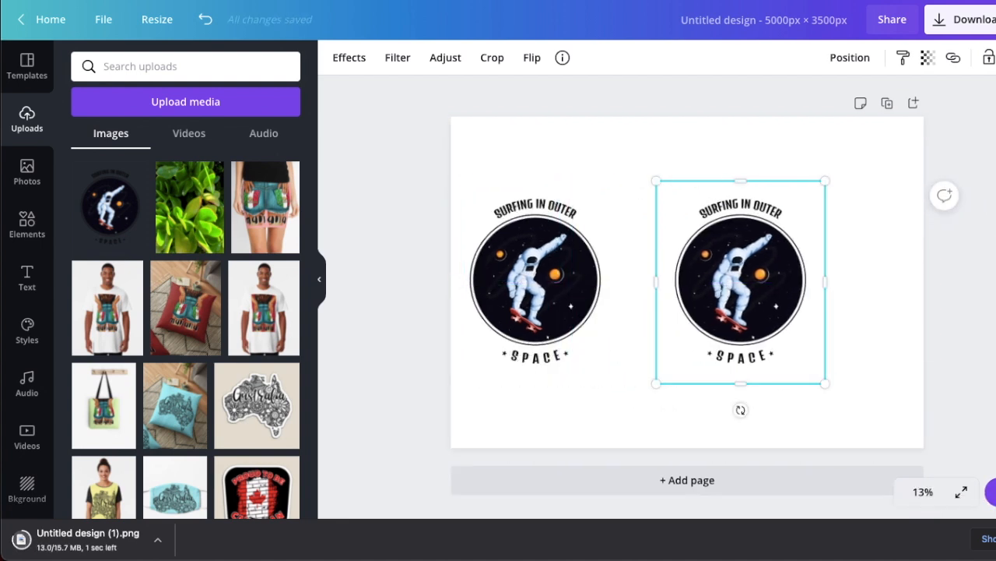
drag(730, 335, 837, 335)
click(714, 298)
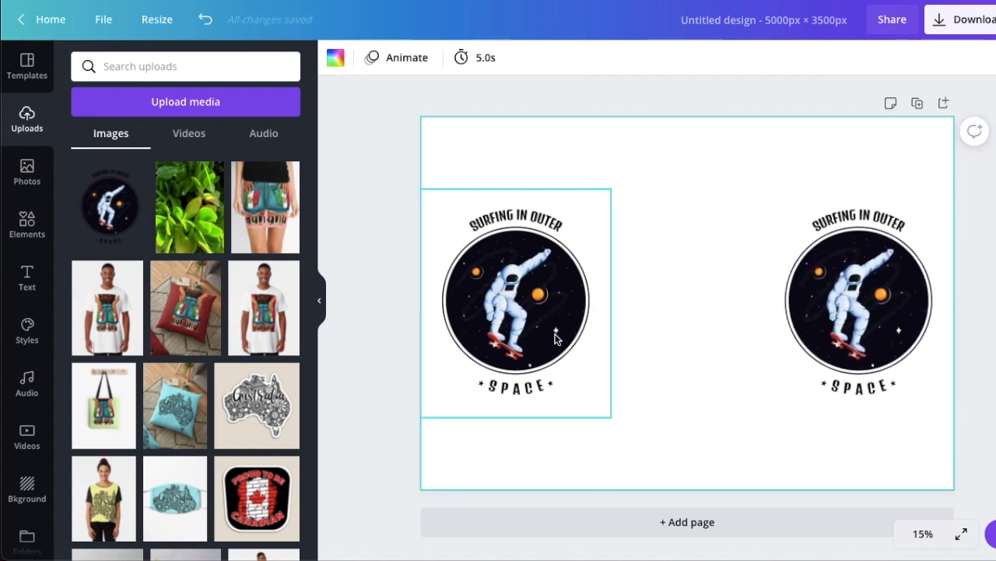
click(632, 525)
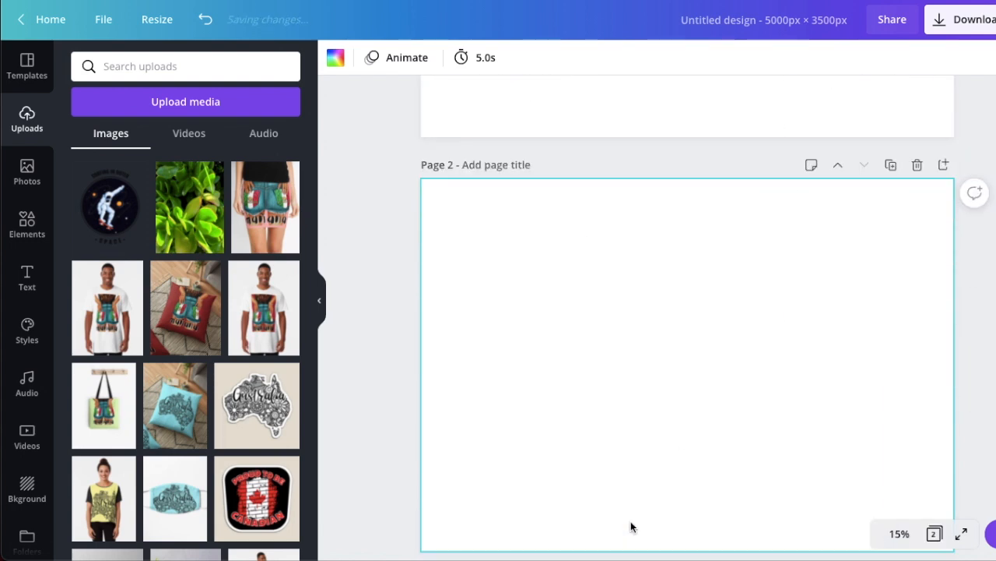
click(109, 206)
drag(590, 211, 527, 164)
drag(685, 312, 702, 347)
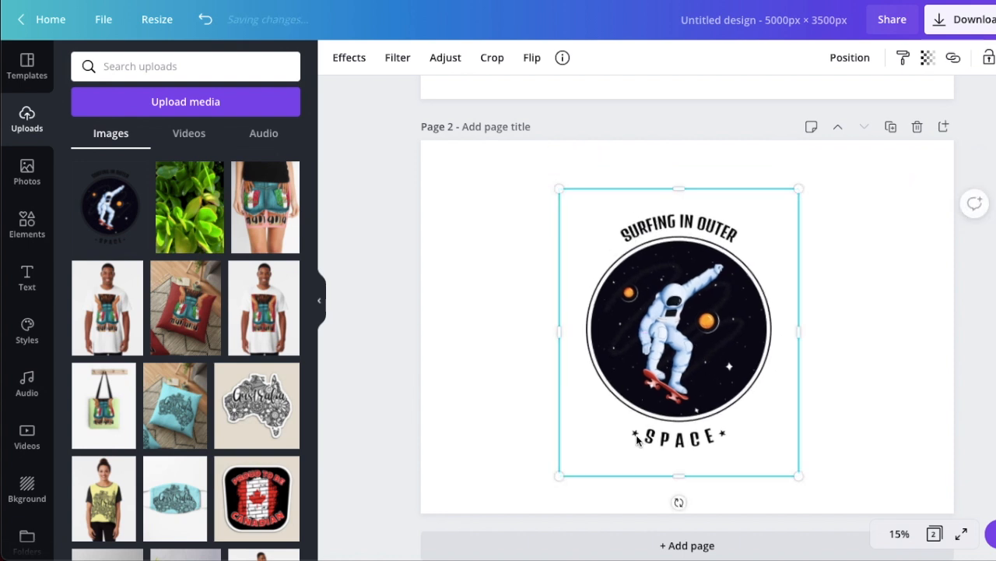
click(885, 324)
click(721, 301)
key(Delete)
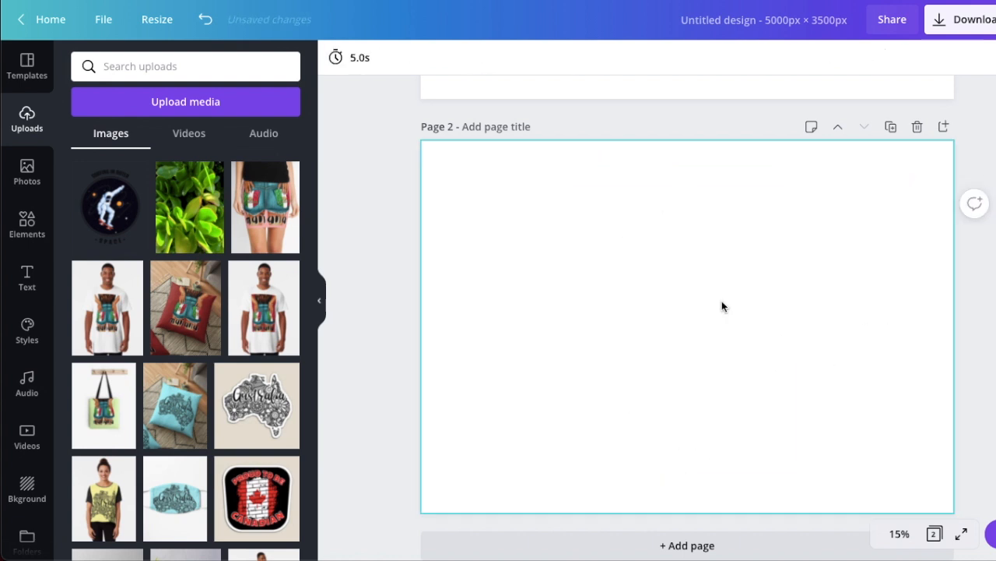
- Add a circular frame to the second page and fill it with the uploaded astronaut design
click(27, 228)
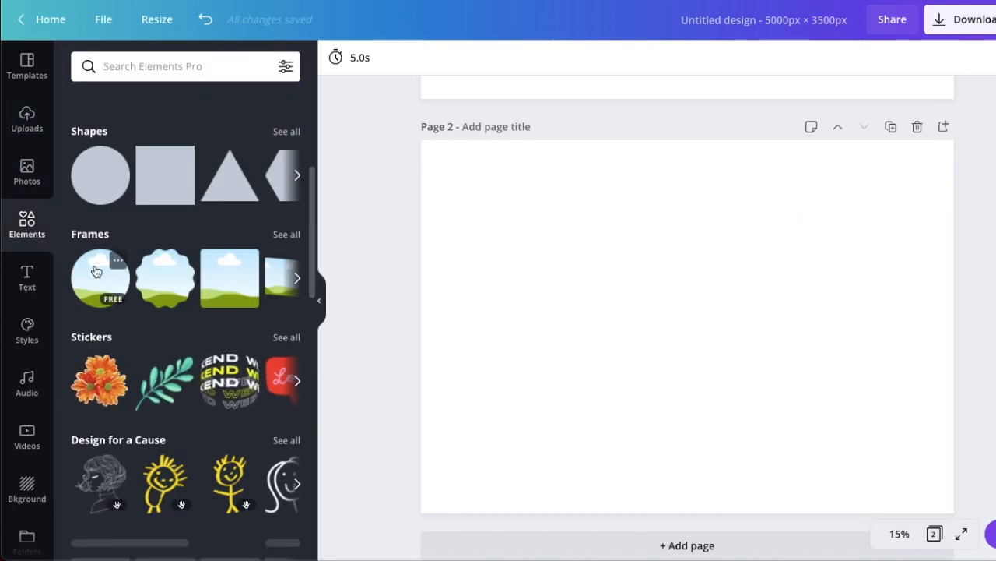
click(95, 270)
click(26, 118)
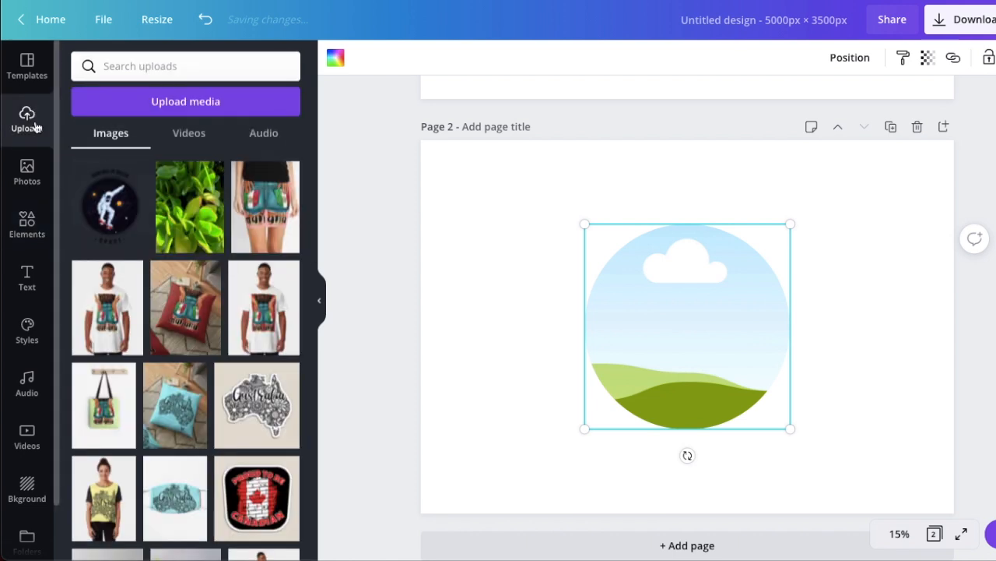
drag(107, 204, 680, 303)
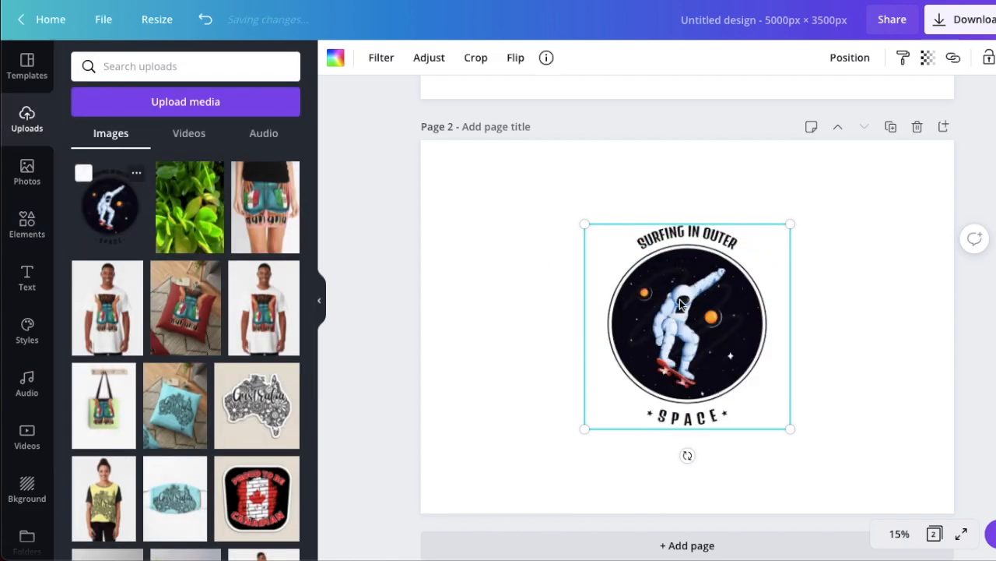
- Enlarge and reposition the design inside the circular frame so only the round space artwork fills it, cropping out the lettering
double_click(680, 303)
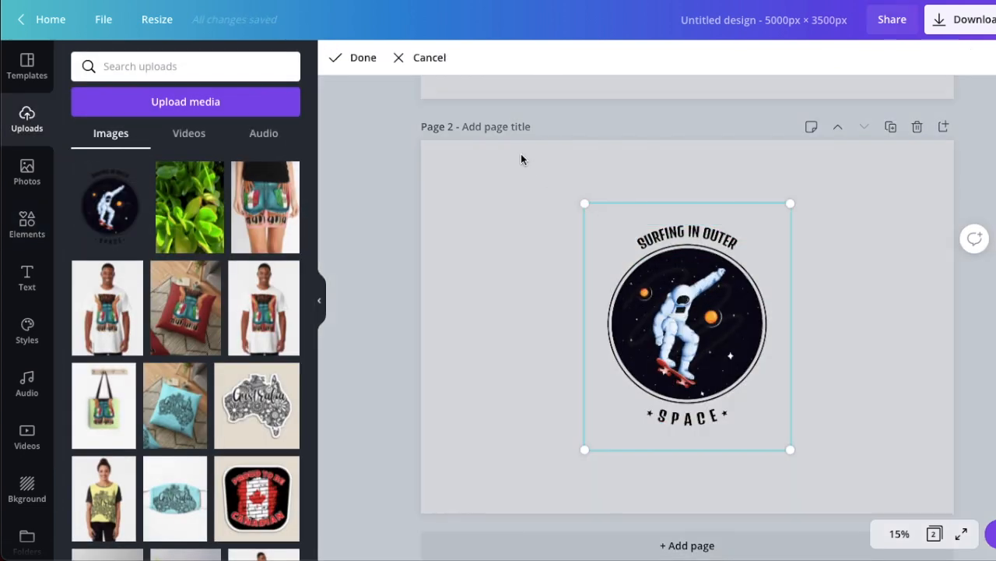
drag(584, 204, 468, 114)
drag(696, 300, 750, 367)
click(895, 336)
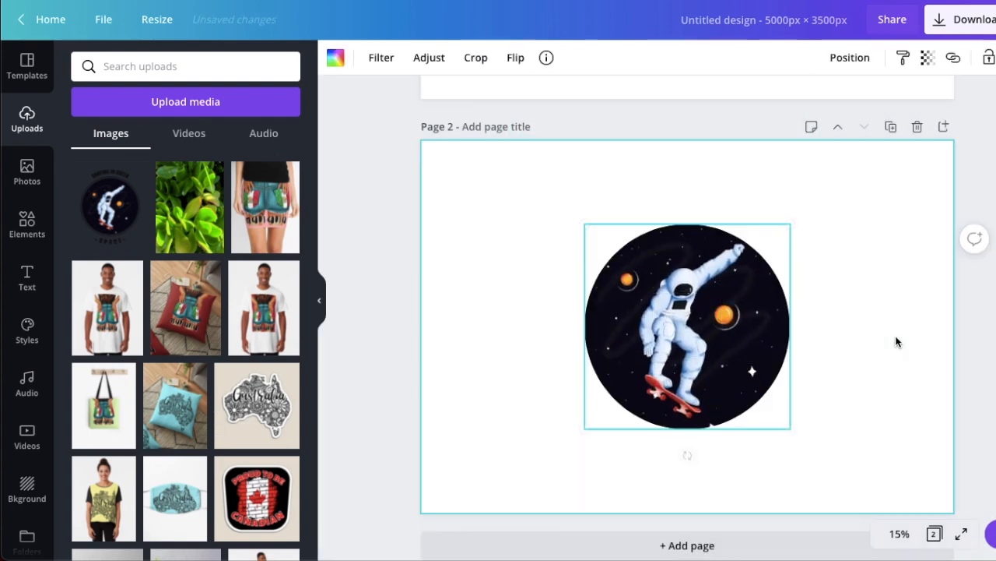
- Set the second page's background to the light blue from the photo colors
click(908, 302)
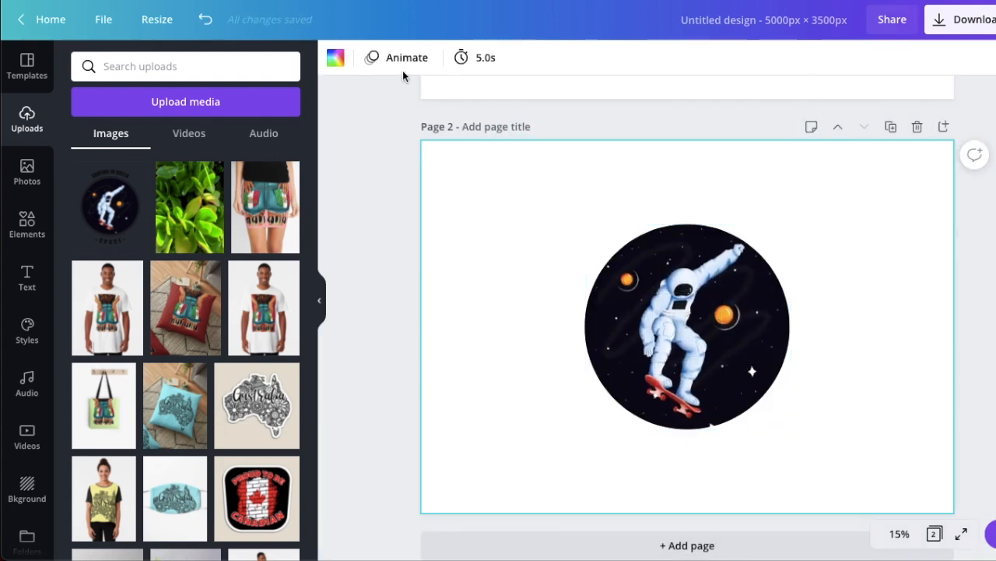
click(336, 57)
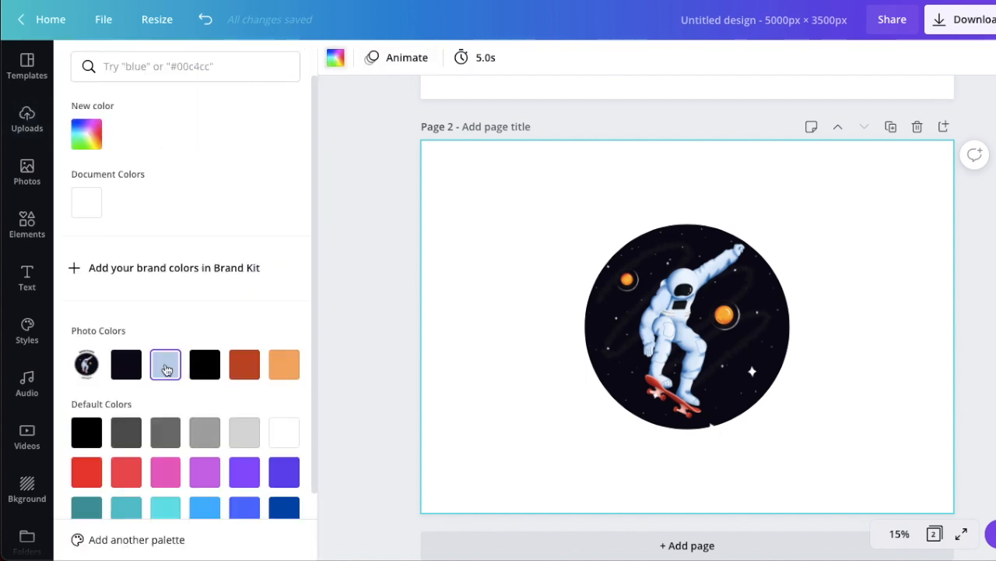
click(165, 365)
- Shrink and recentre the image inside the circular frame so the thin outline ring fits just within its edge, and apply the crop
double_click(685, 305)
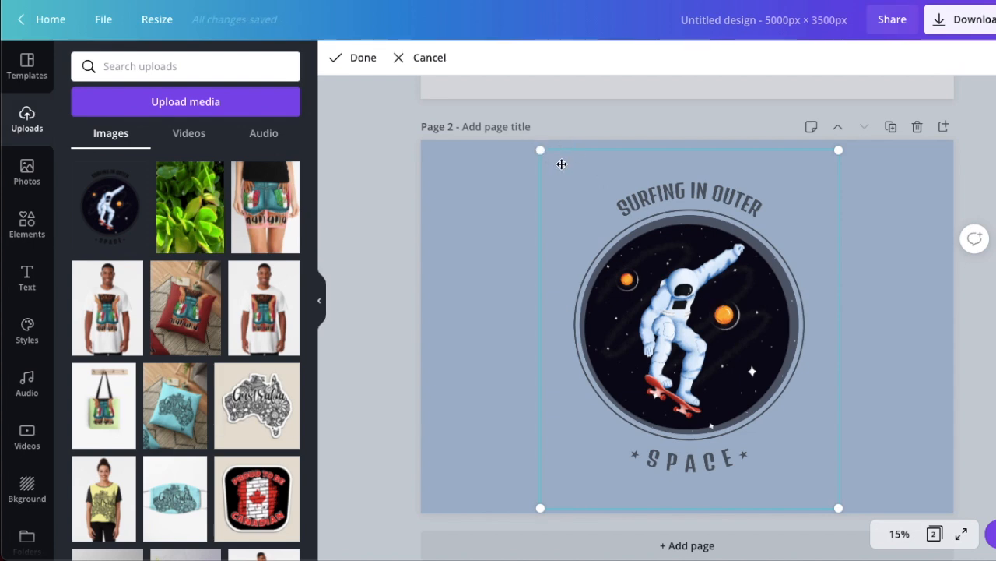
drag(539, 150, 566, 181)
drag(747, 351, 726, 327)
drag(552, 162, 564, 177)
drag(726, 322, 717, 318)
click(930, 264)
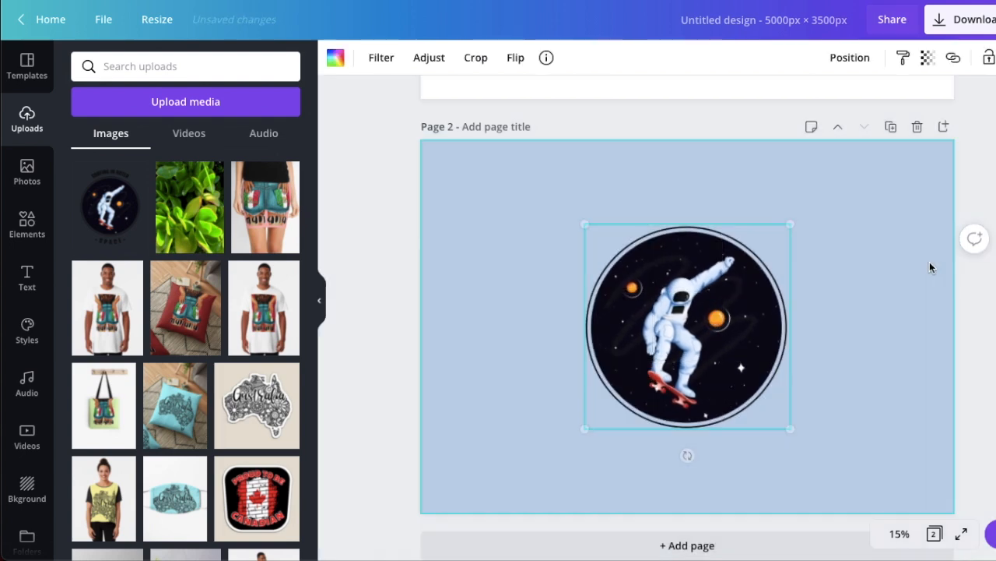
click(929, 267)
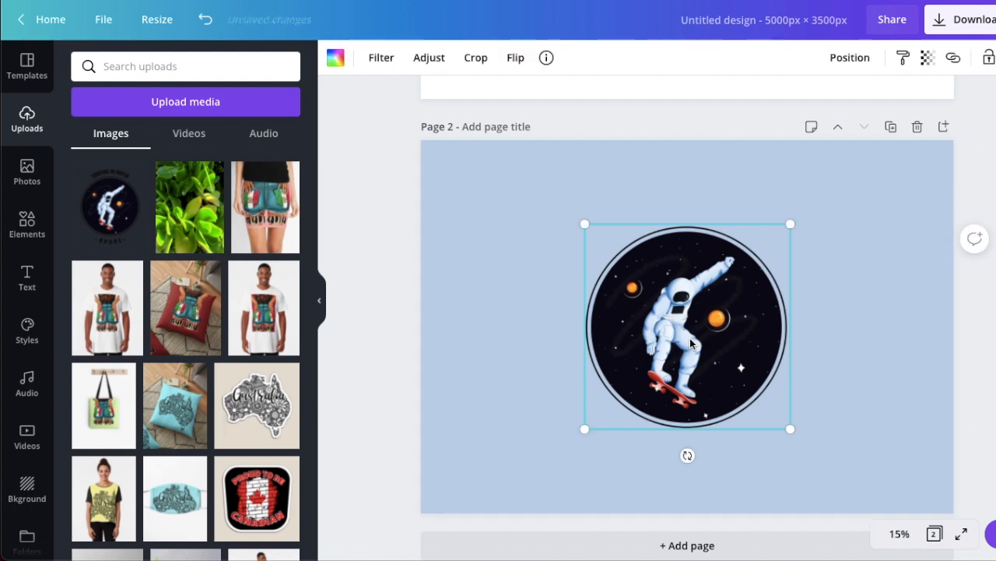
click(689, 338)
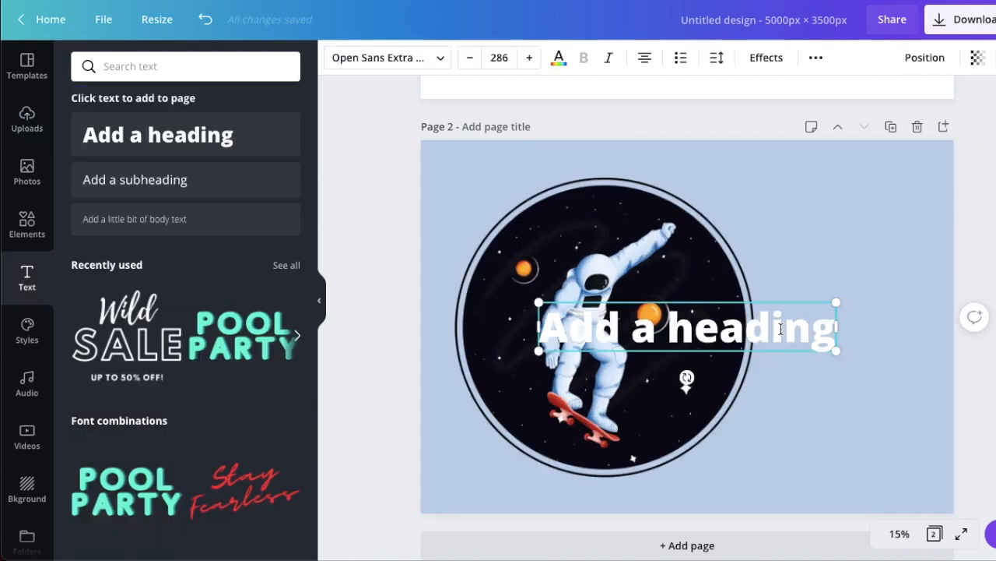
- Delete the placeholder heading and reset the second page's background to white
click(831, 219)
click(799, 319)
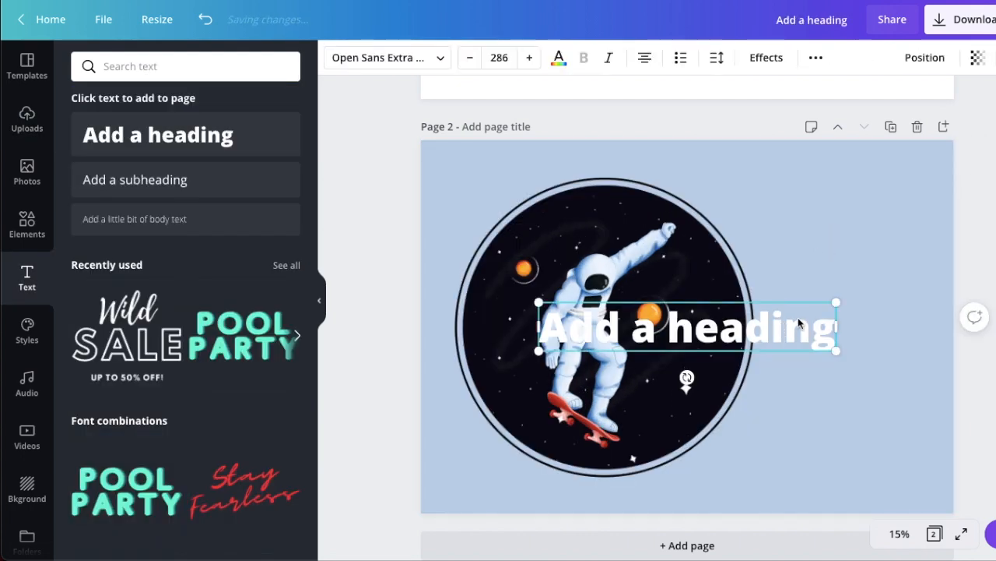
key(Delete)
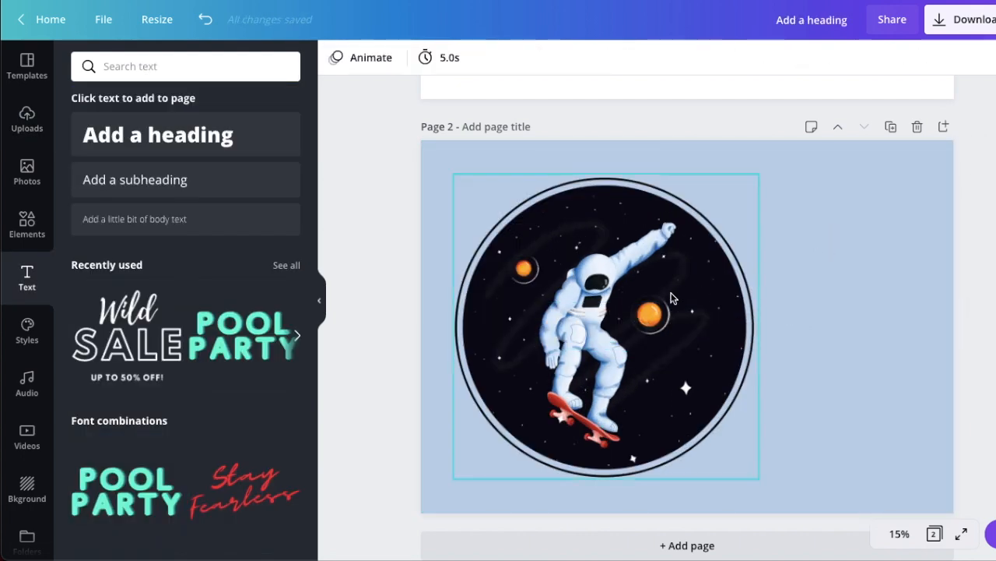
click(825, 289)
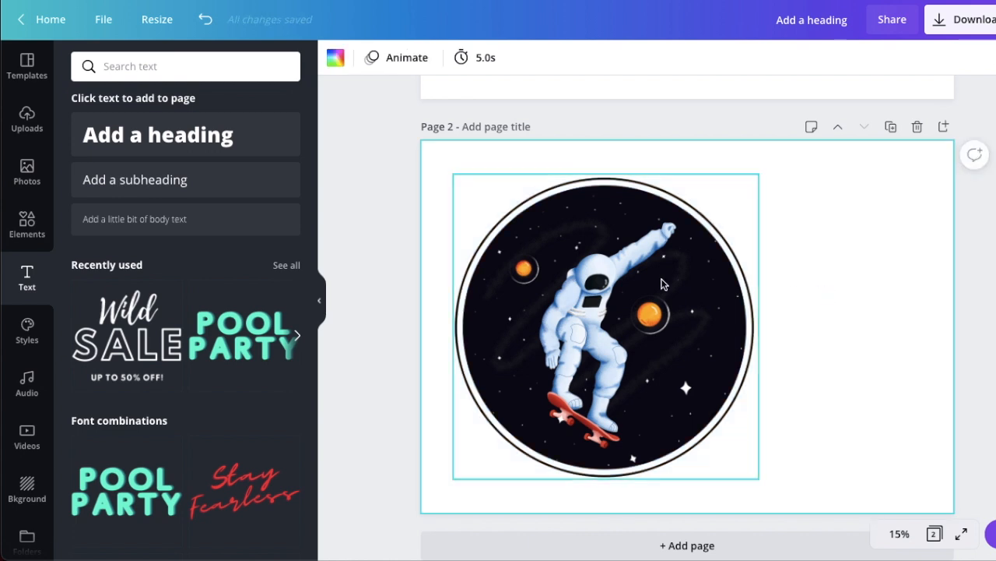
- Scale the circular artwork to about 2,000 px wide, and position it and a duplicate half off the page's left and right edges
click(674, 323)
drag(703, 430, 658, 390)
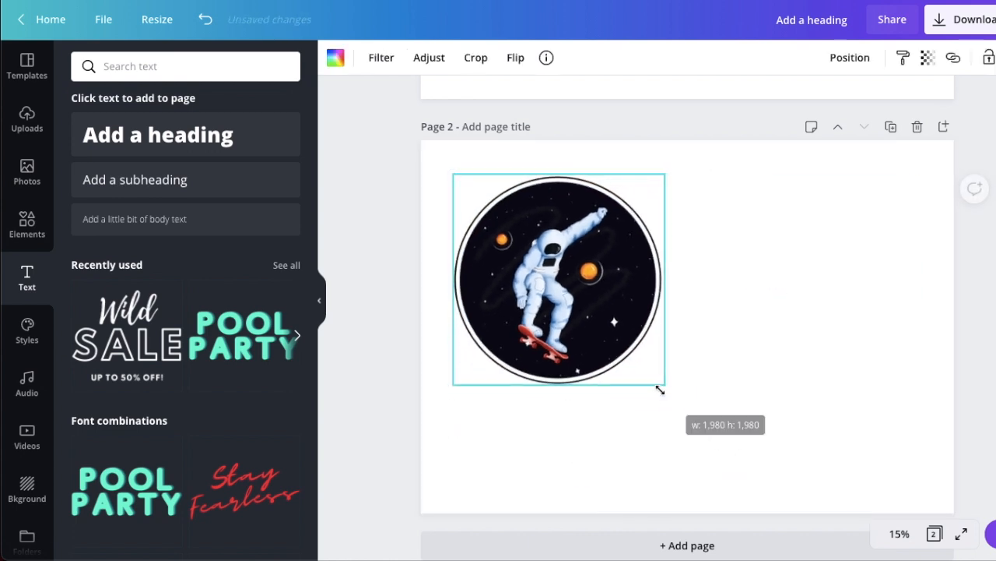
drag(585, 277, 448, 329)
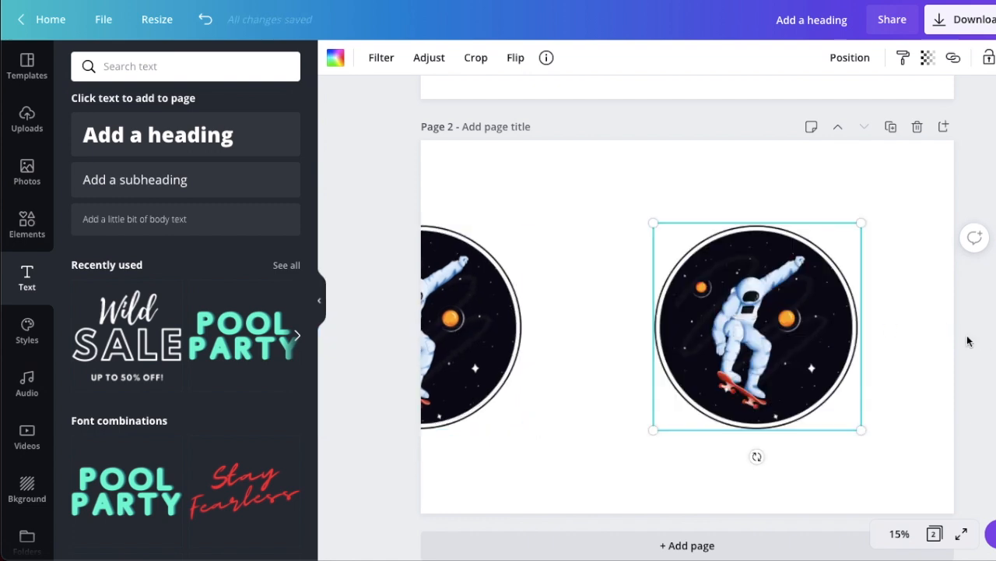
drag(772, 324, 969, 323)
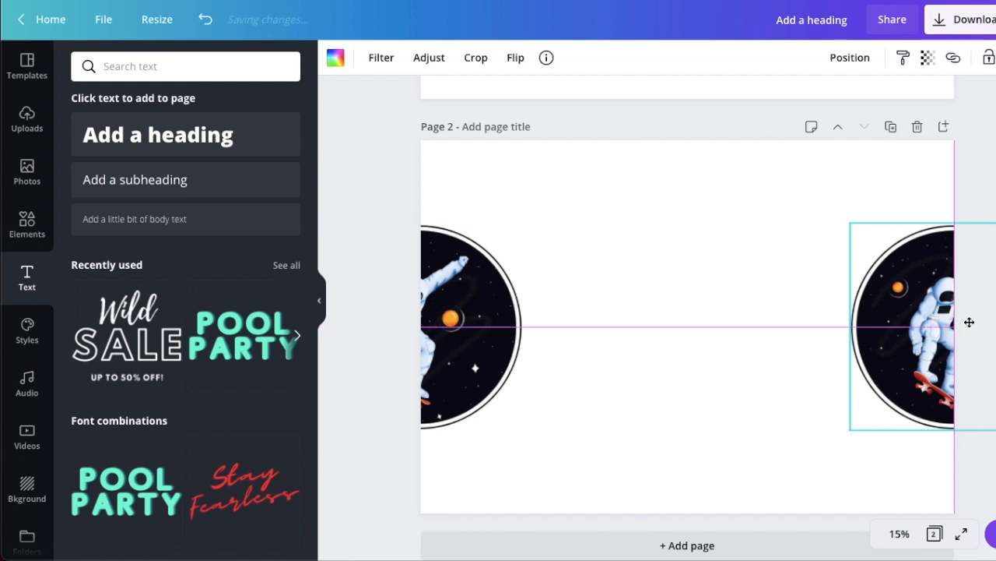
- Select both edge circles and move them together upward and to the right
shift+click(488, 320)
drag(488, 321, 540, 282)
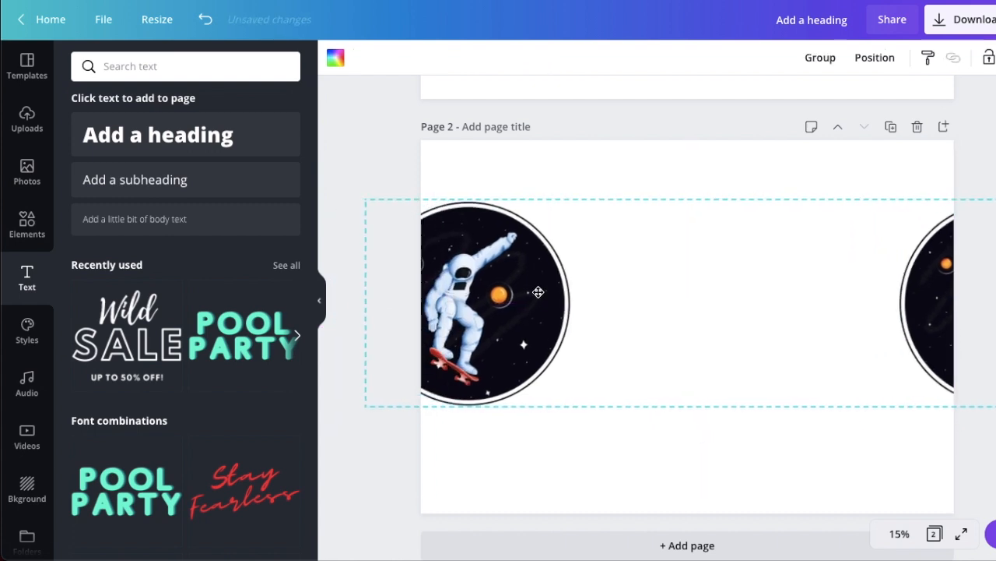
click(679, 485)
- Duplicate the circle at the page's left edge, rotate the copy slightly counter-clockwise and scale it down
click(505, 311)
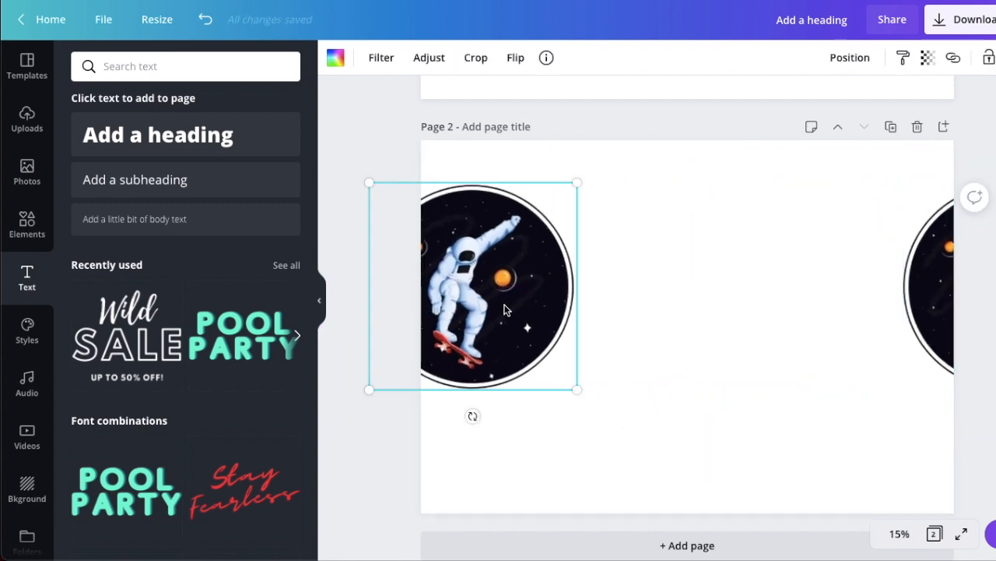
key(ctrl+d)
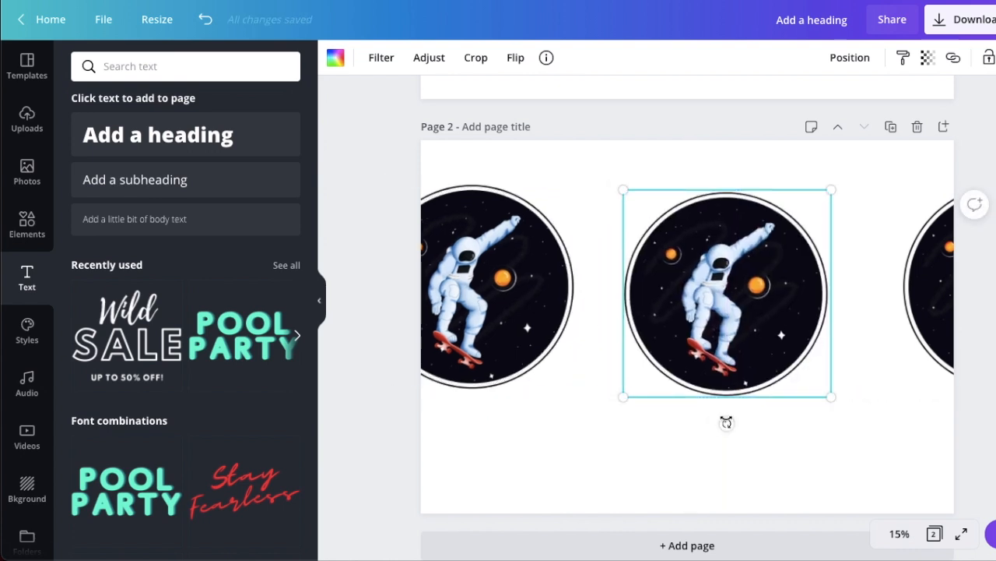
drag(727, 423, 776, 413)
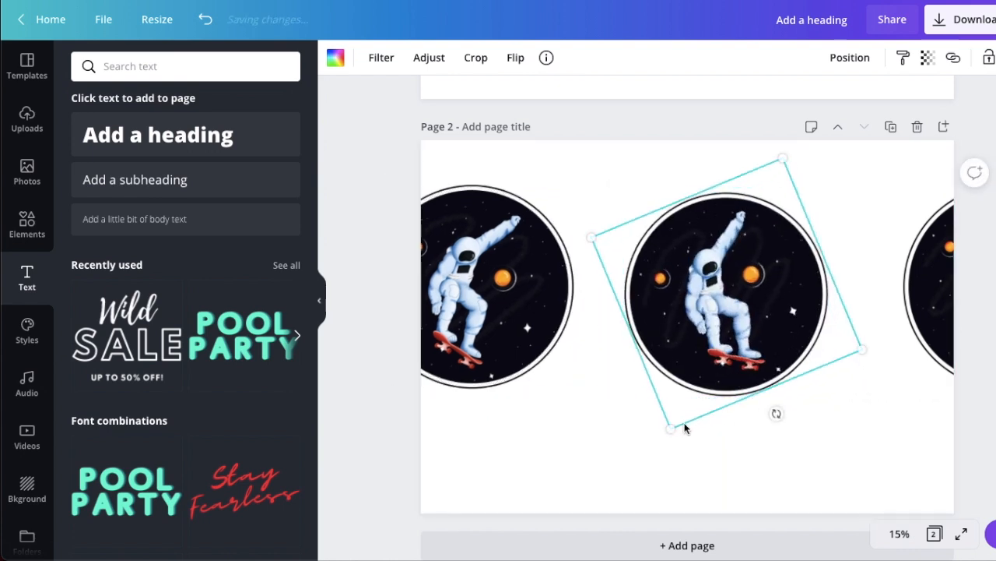
drag(669, 424, 705, 338)
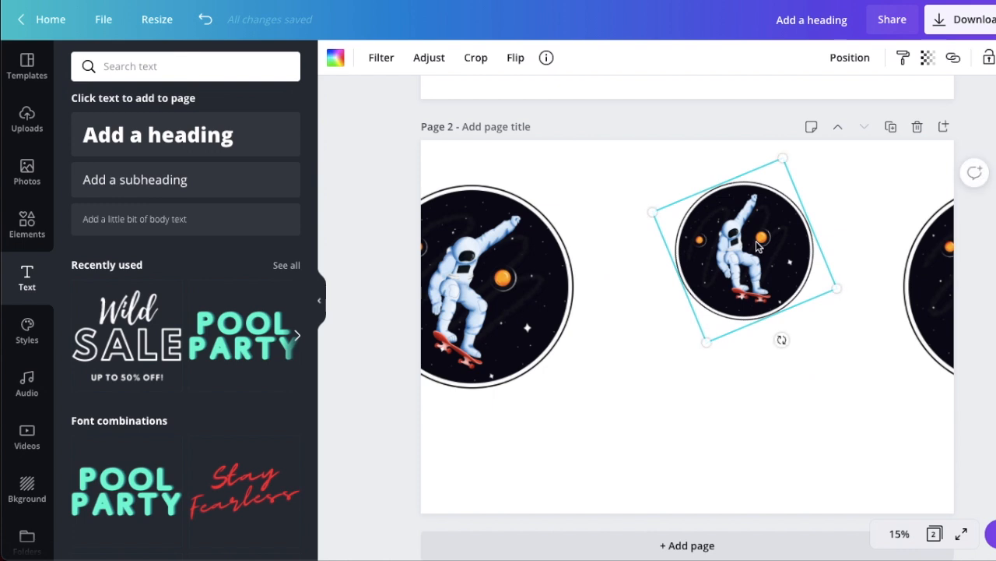
- Position the small tilted circle partly off the page's bottom edge and a matching copy partly off the top edge
drag(756, 264, 802, 510)
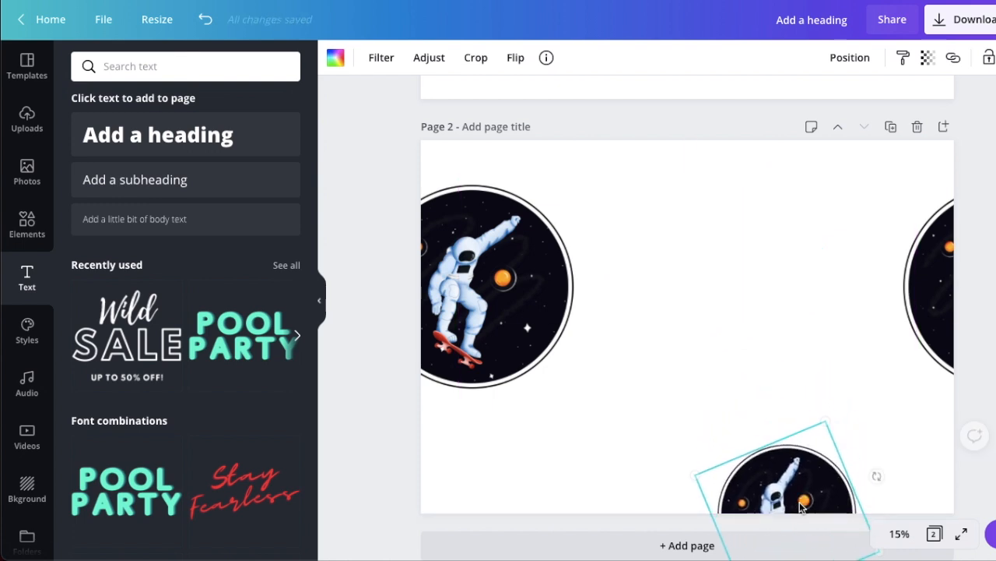
drag(822, 429, 819, 127)
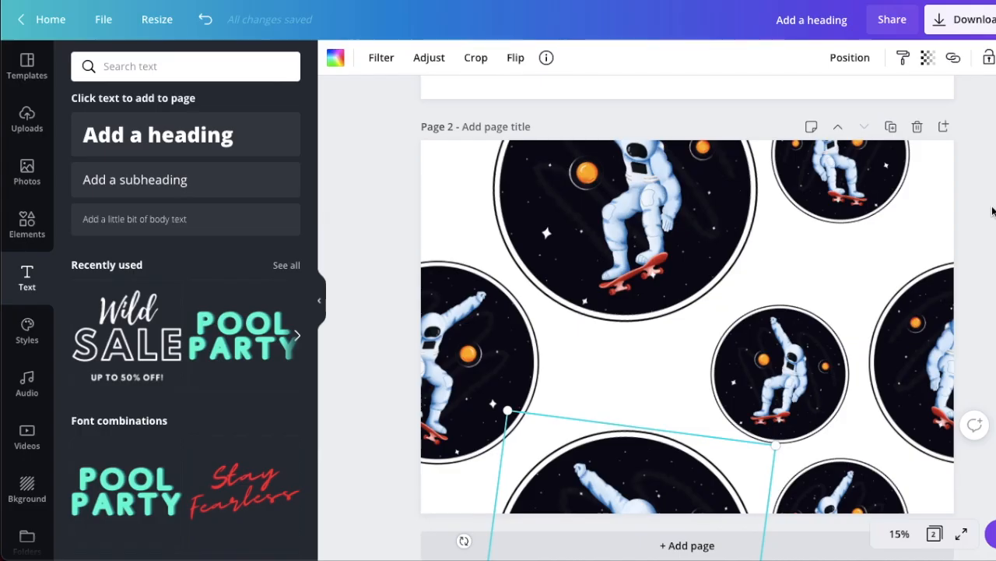
scroll(788, 299, up, 5)
scroll(787, 299, down, 5)
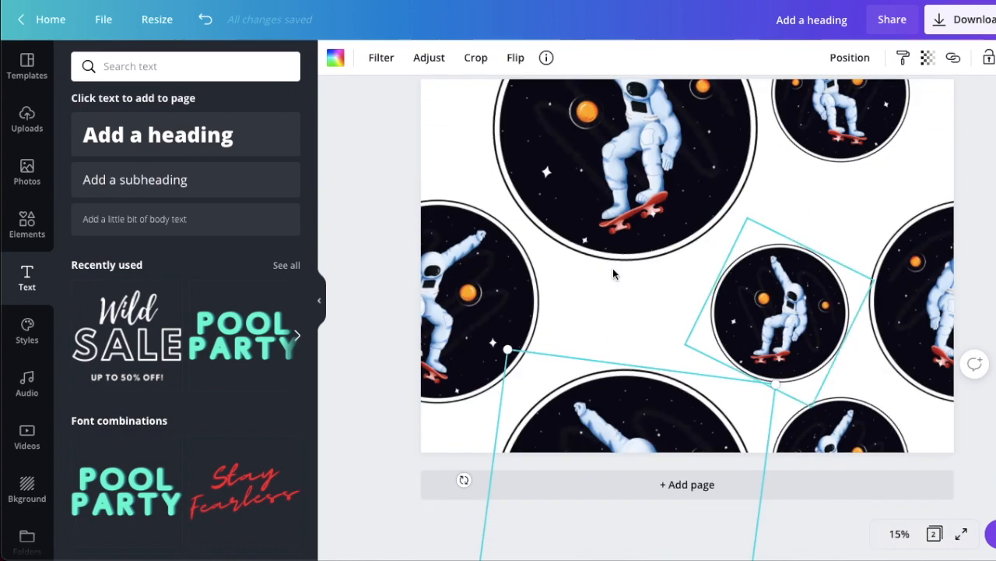
scroll(752, 179, up, 5)
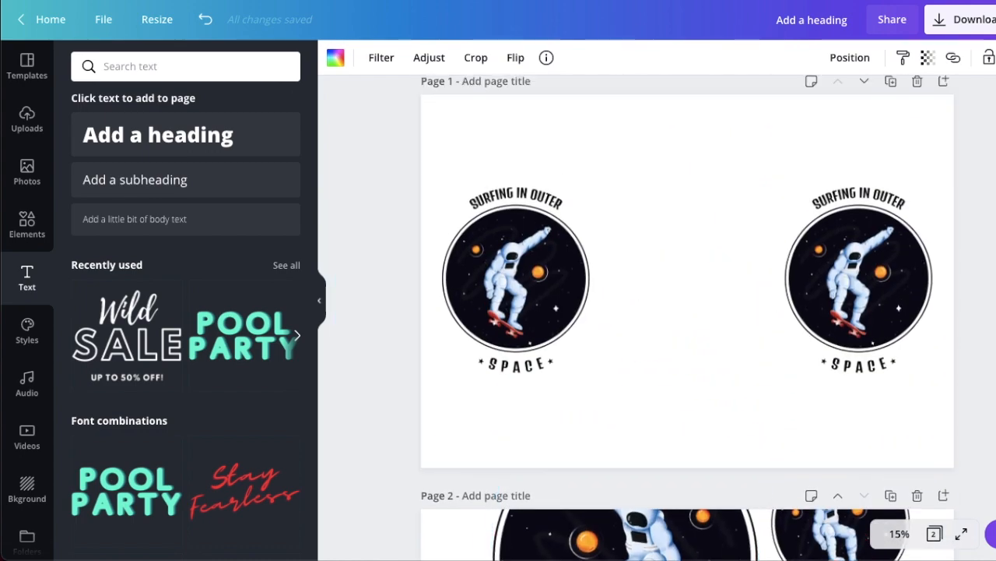
scroll(691, 191, down, 5)
scroll(691, 191, up, 5)
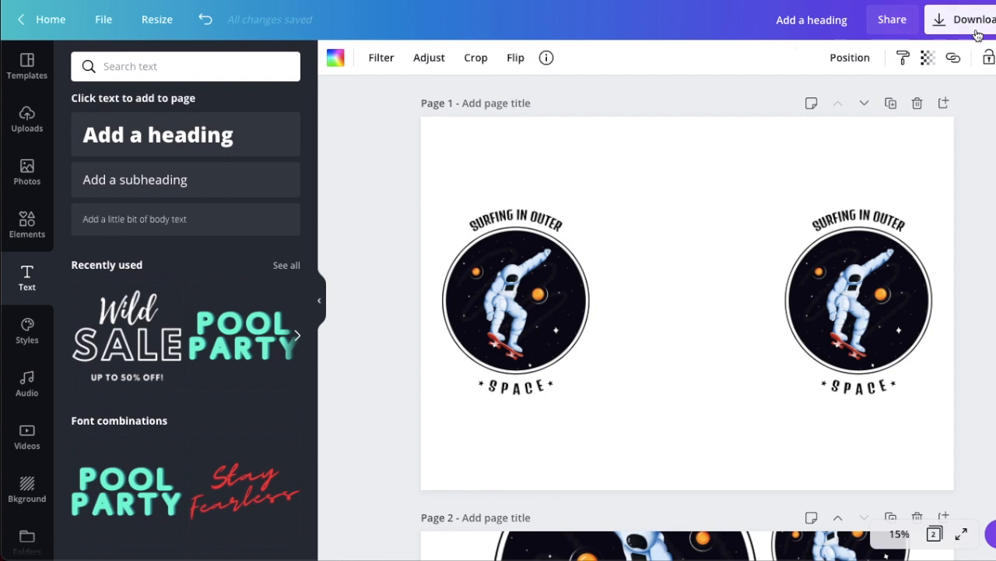
- Download both pages of the design as PNG files with a transparent background
click(943, 28)
click(845, 209)
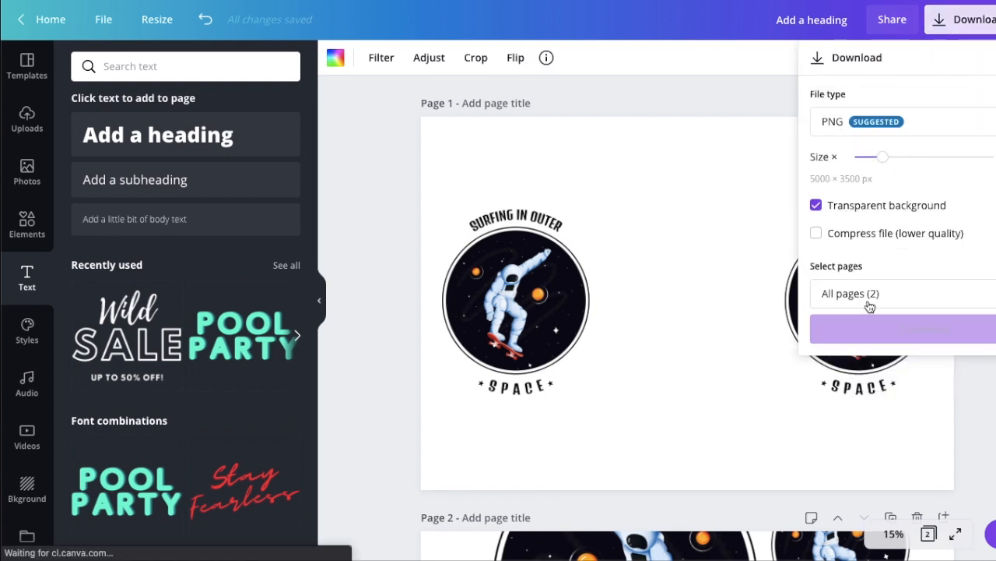
click(880, 330)
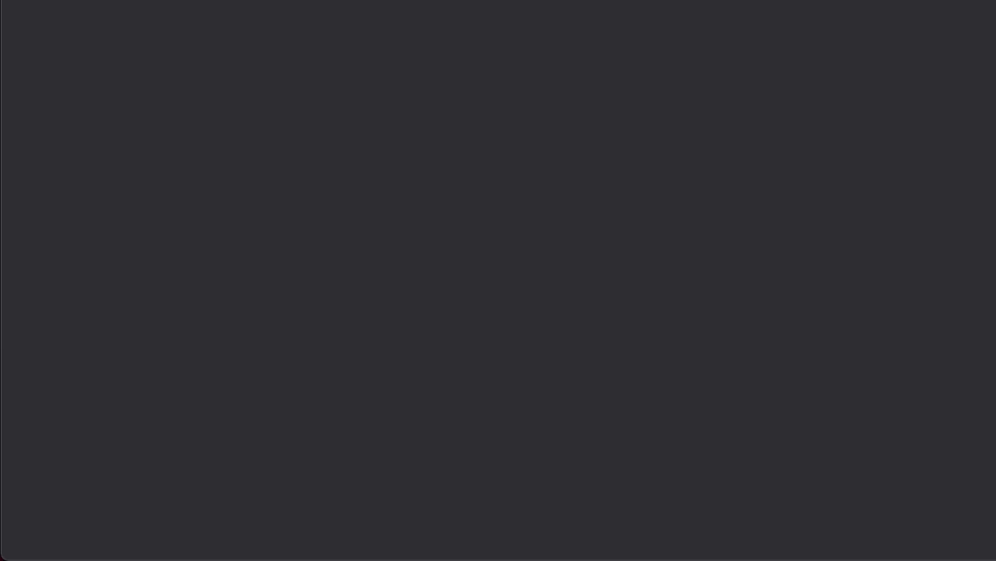
- Switch to an empty browser page and open the Redbubble website
key(super+l)
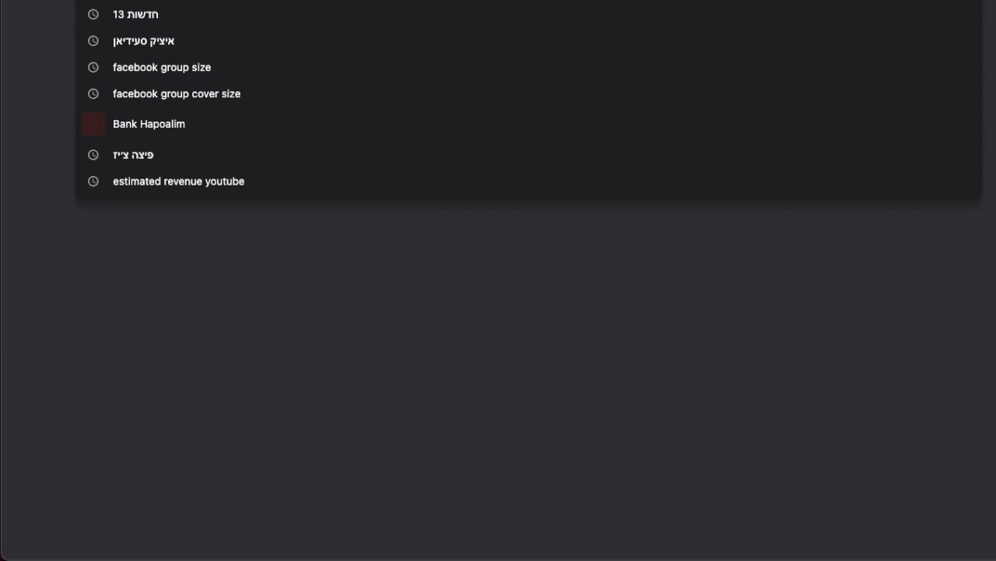
text(redbu)
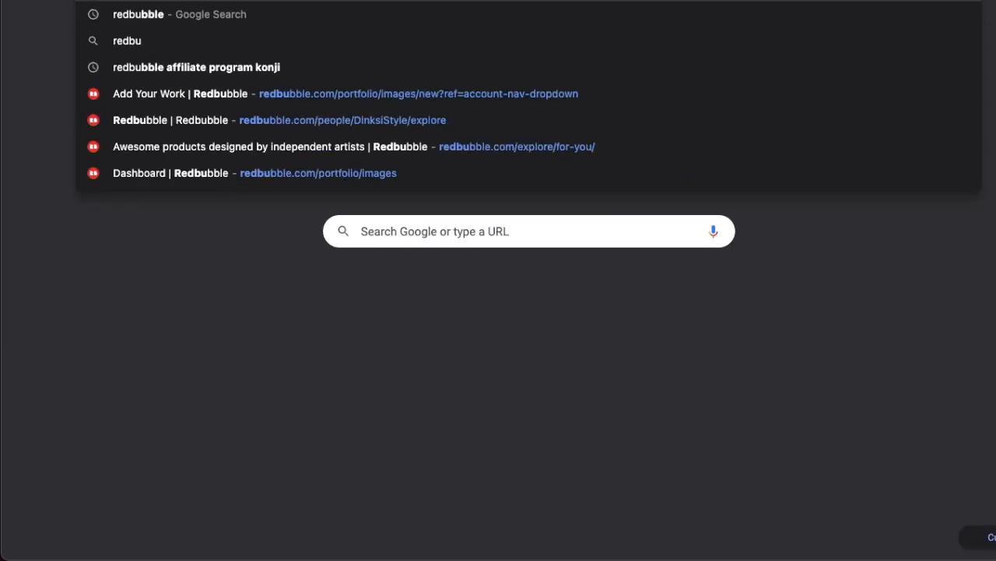
key(Return)
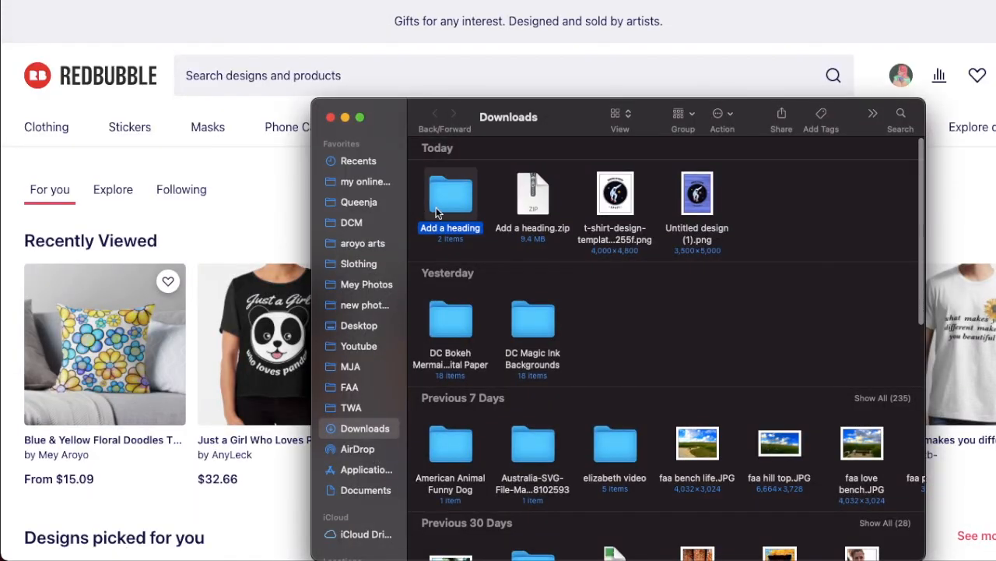
- In Downloads, move the t-shirt design PNG and Untitled design (1).png into the Add a heading folder, and trash Add a heading.zip
click(785, 209)
drag(784, 207, 455, 206)
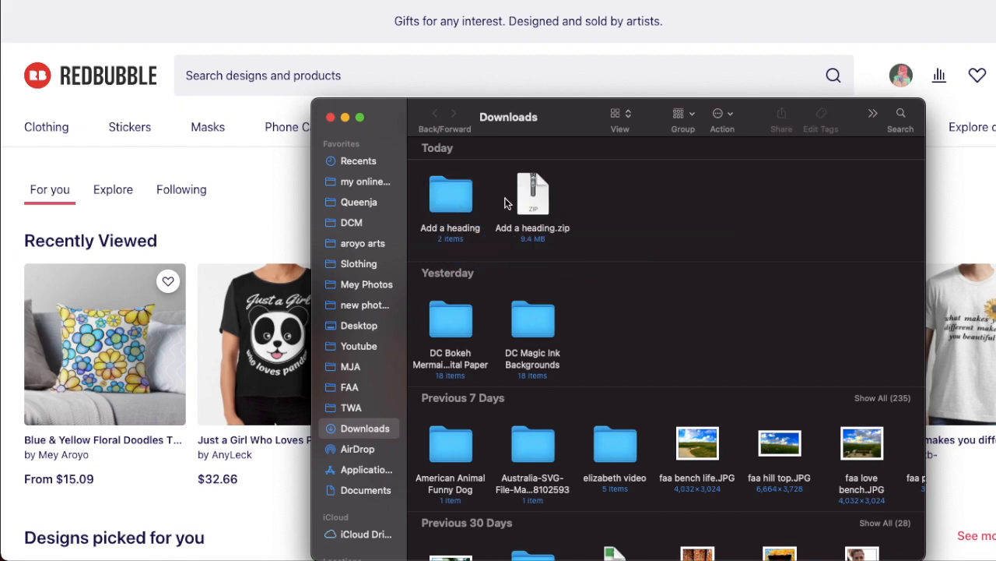
right_click(524, 199)
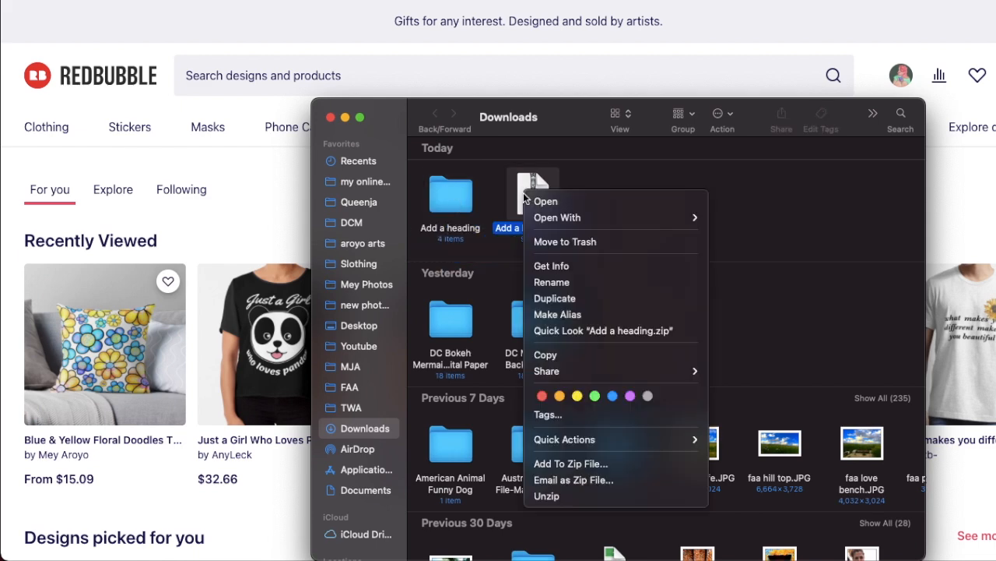
click(583, 242)
click(977, 190)
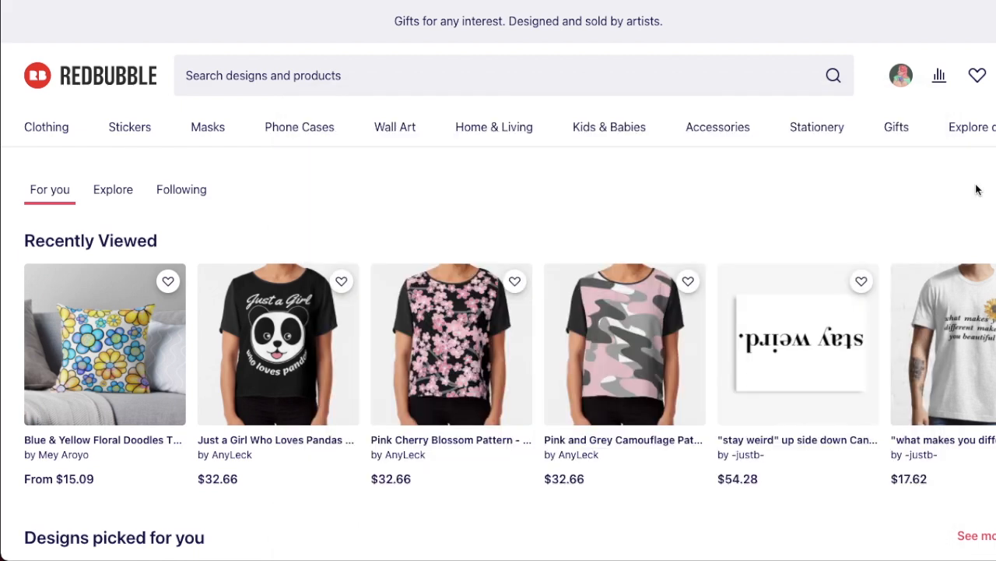
- Add a new work on Redbubble by uploading 2.png from the Add a heading folder, and fill in its title and tags
click(901, 77)
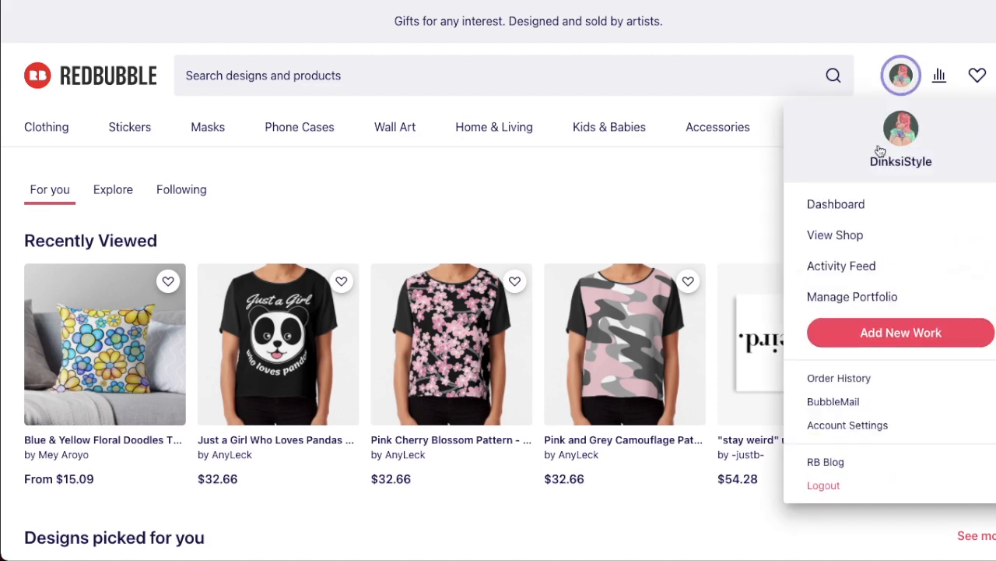
click(890, 336)
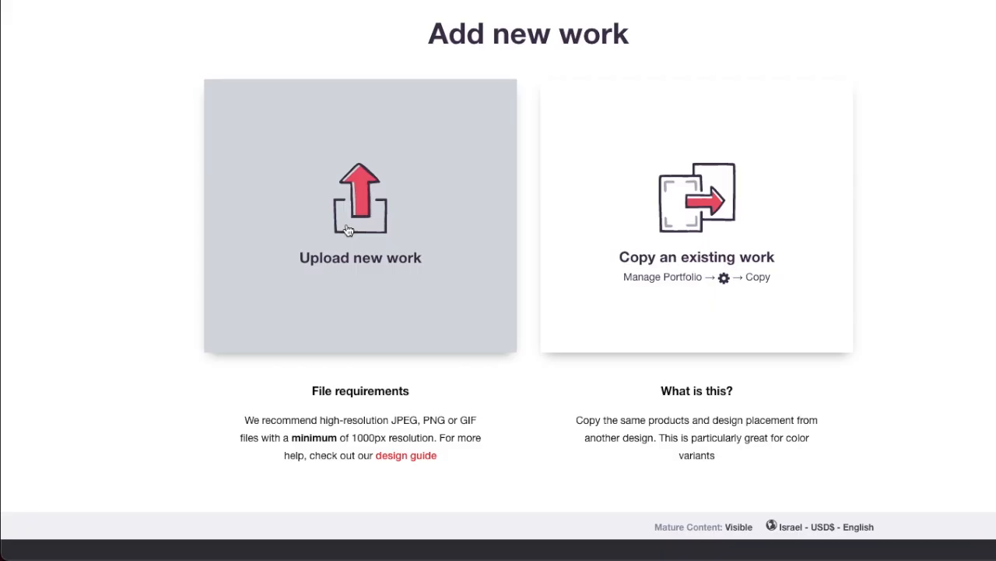
click(348, 230)
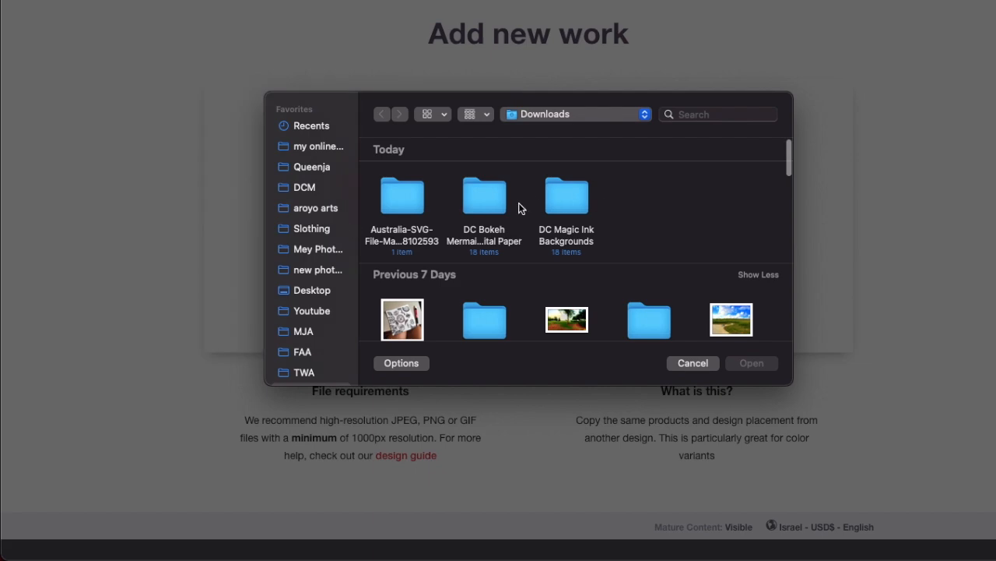
scroll(417, 204, up, 1)
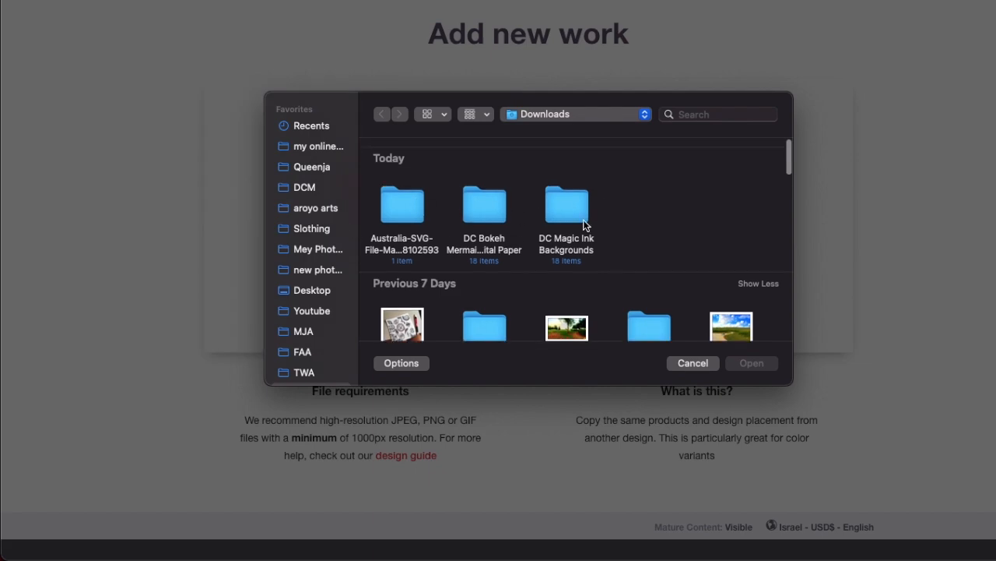
scroll(585, 226, down, 10)
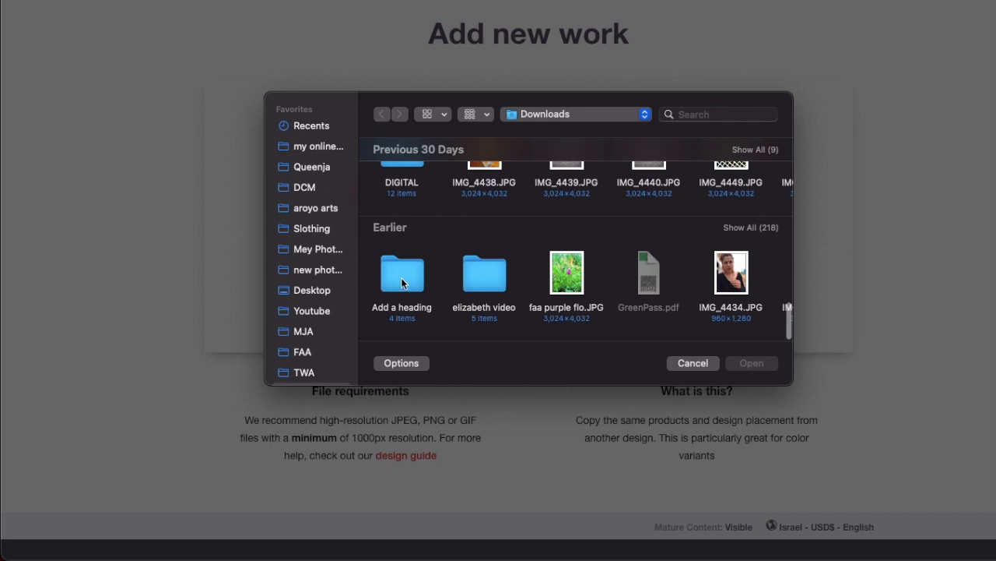
double_click(402, 280)
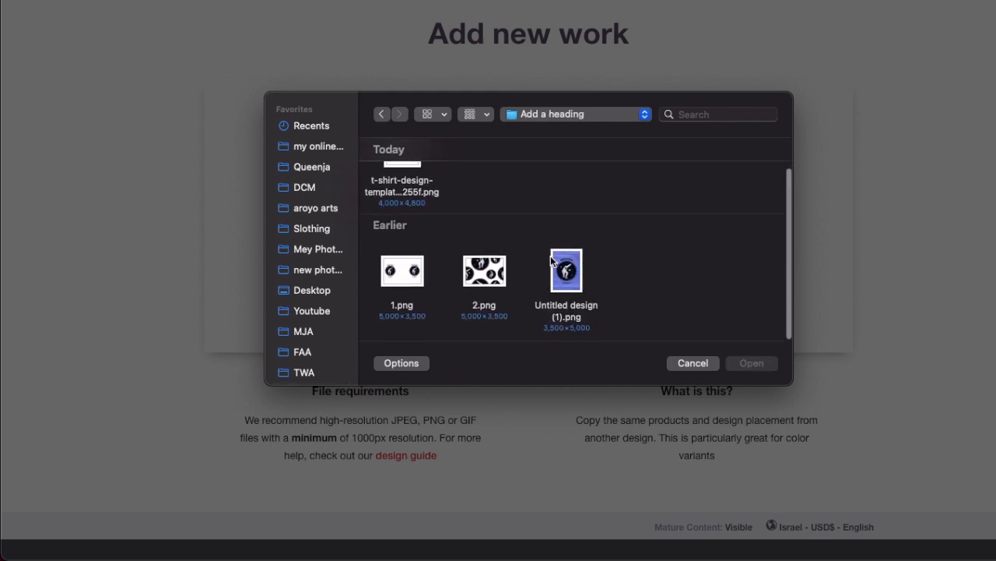
double_click(477, 278)
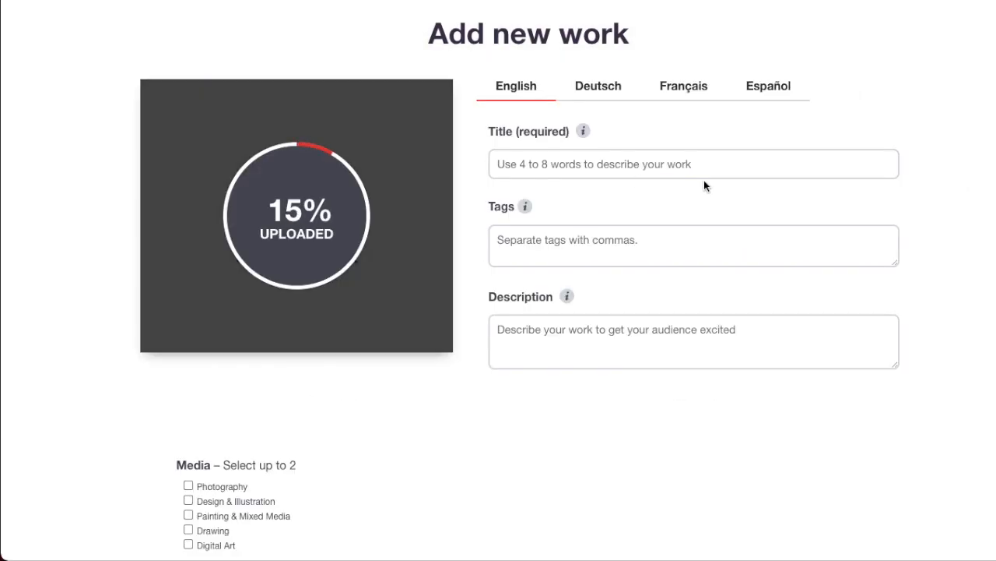
click(653, 164)
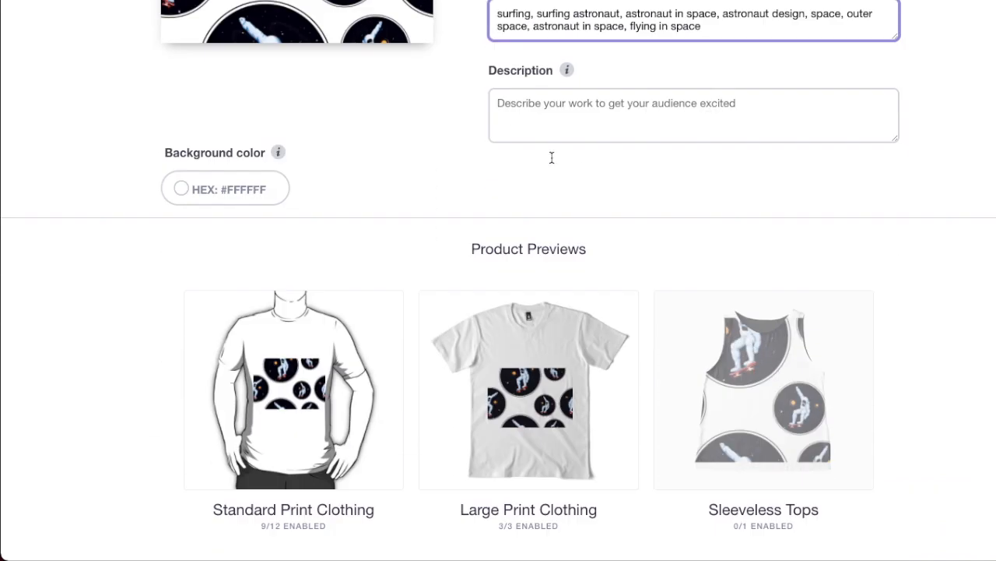
- On Sleeveless Tops, apply a regular grid pattern, scale the image to 61% and shift it slightly left
scroll(701, 203, down, 3)
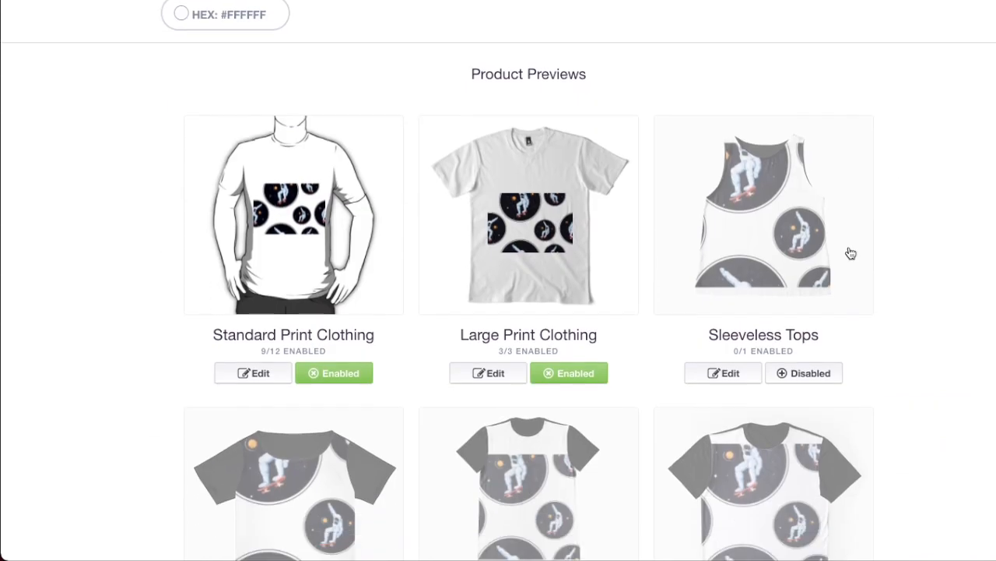
click(852, 252)
scroll(850, 253, down, 5)
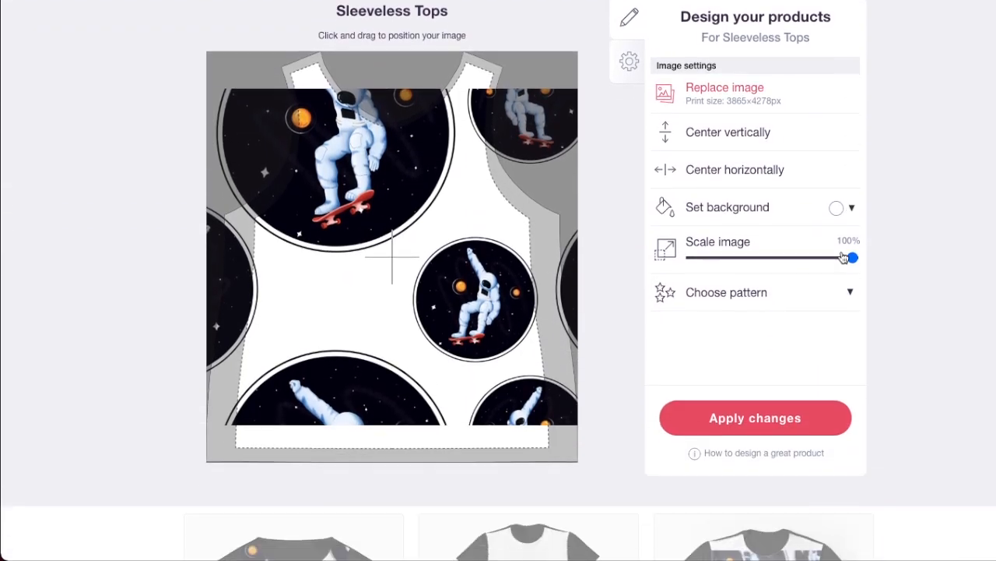
click(756, 292)
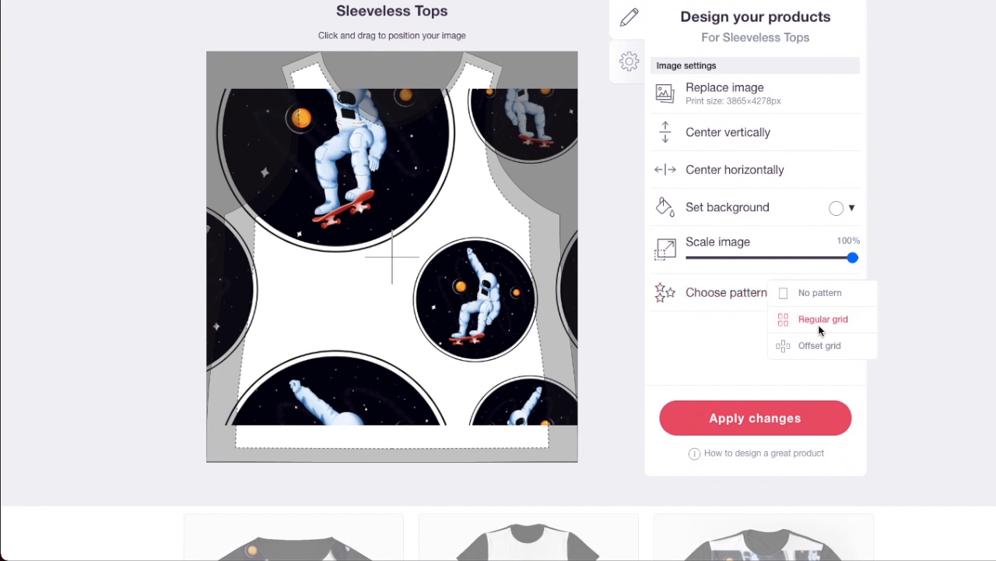
click(819, 327)
click(789, 259)
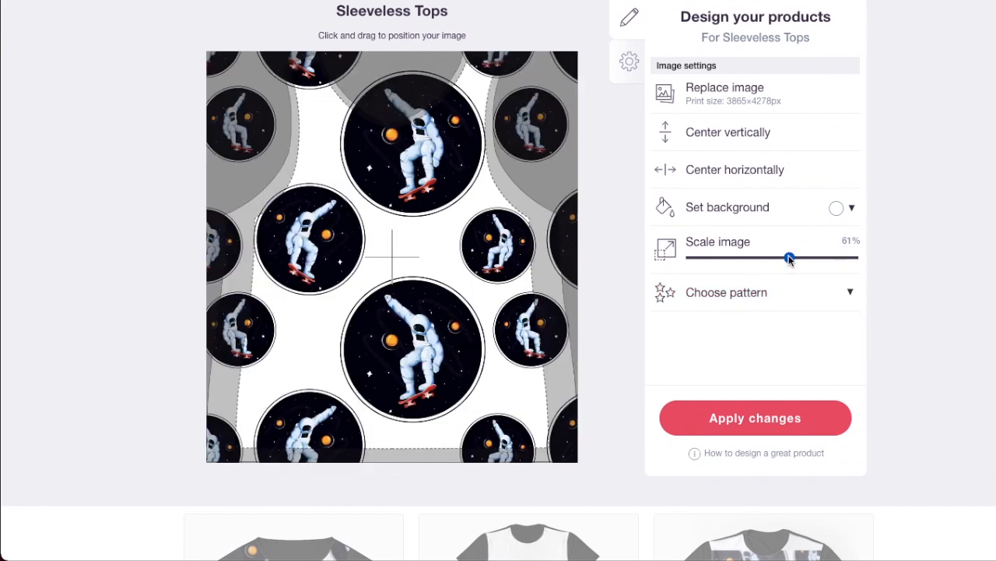
mouse_move(365, 352)
mouse_down()
mouse_move(465, 365)
mouse_move(350, 355)
mouse_up()
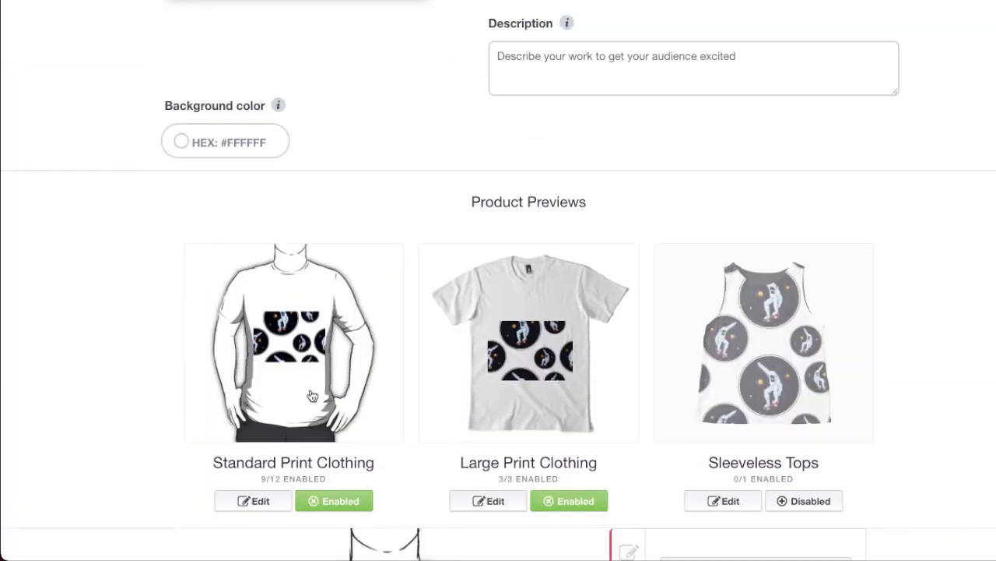
- Replace the Standard Print Clothing image with the 4,000 × 4,800 t-shirt-design PNG from the Add a heading folder
scroll(590, 309, down, 1)
scroll(590, 310, down, 4)
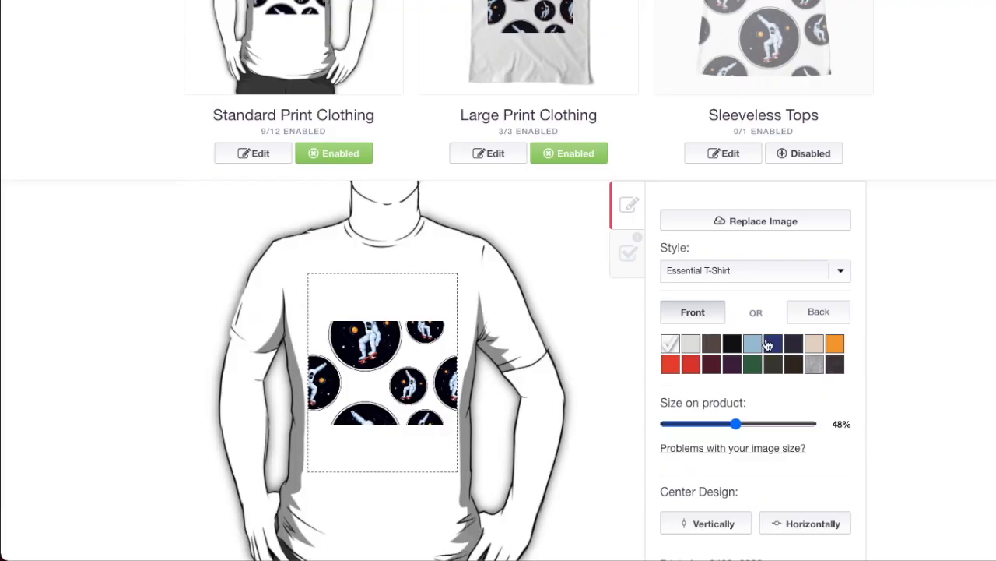
click(721, 221)
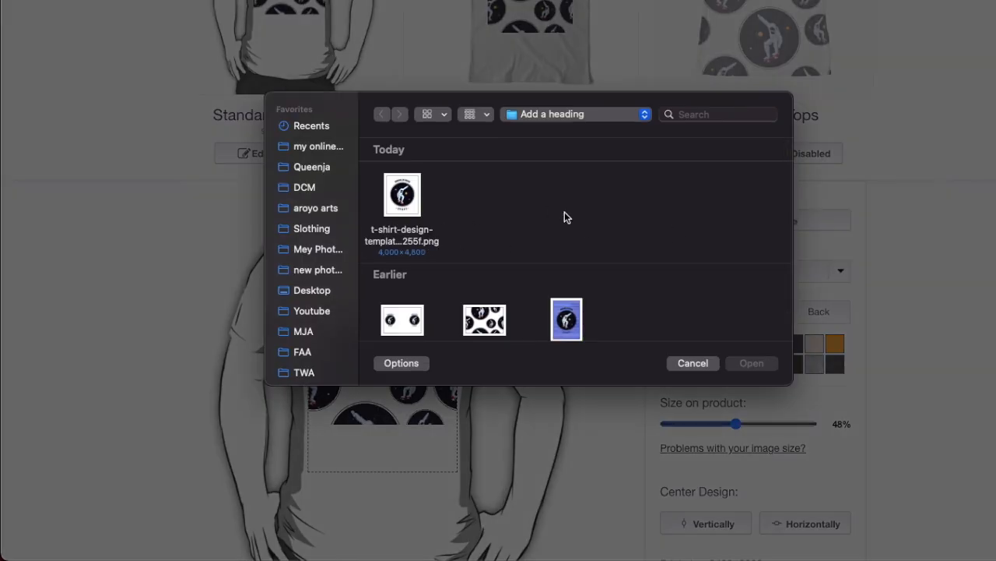
scroll(565, 217, down, 2)
scroll(564, 217, up, 2)
click(416, 197)
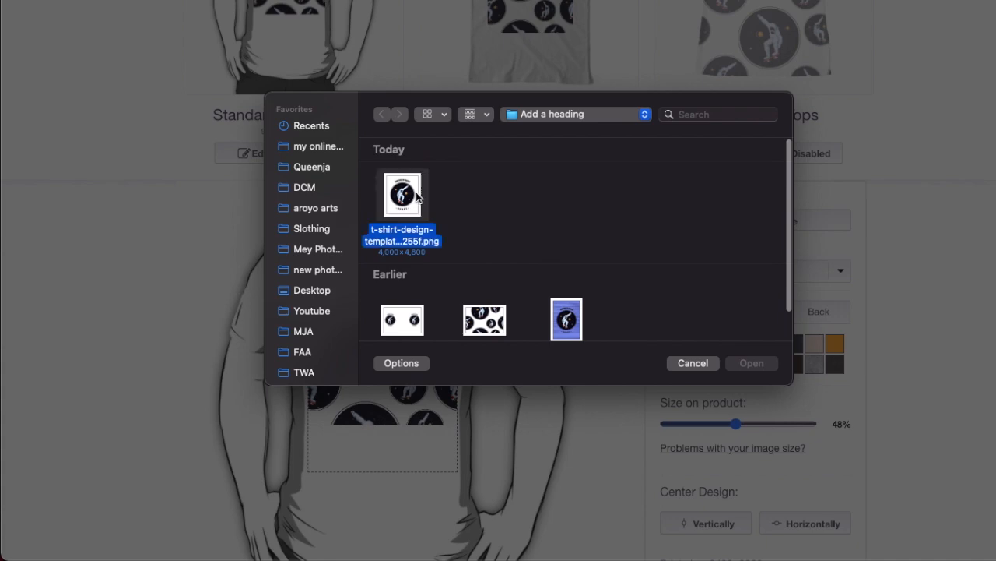
double_click(416, 192)
- Replace the Large Print Clothing image with the same 4,000 × 4,800 t-shirt-design PNG
scroll(591, 242, up, 3)
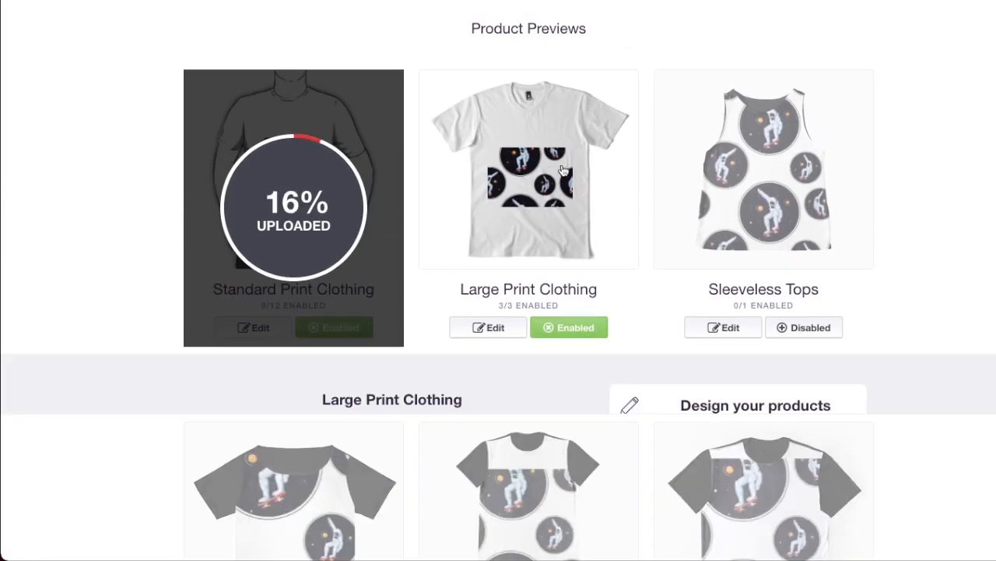
scroll(564, 170, down, 4)
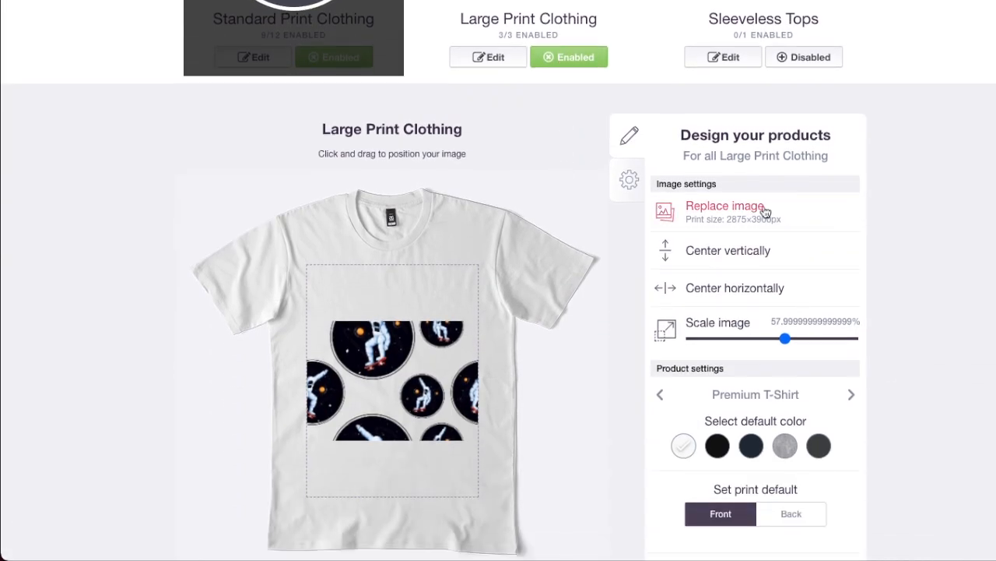
click(725, 206)
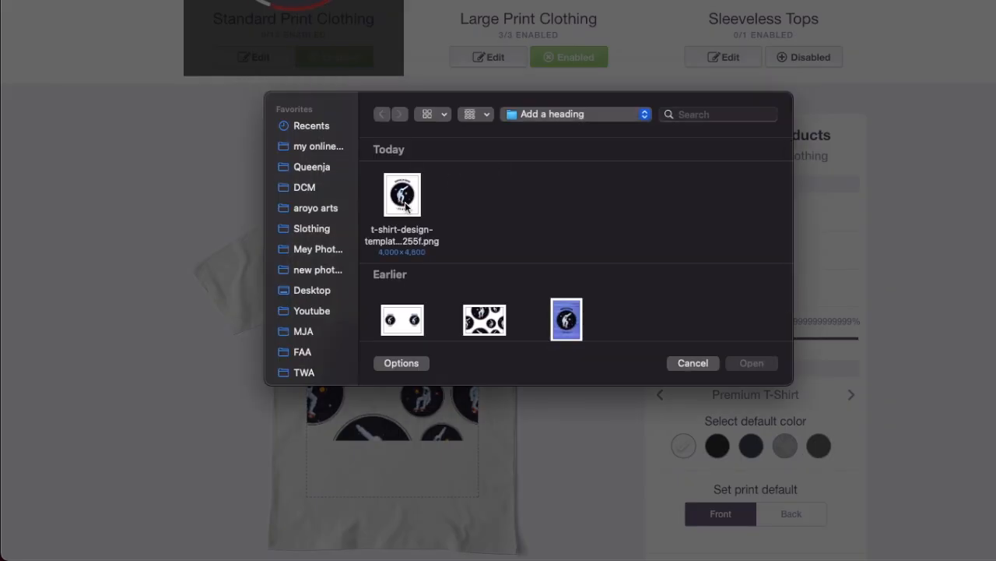
double_click(404, 204)
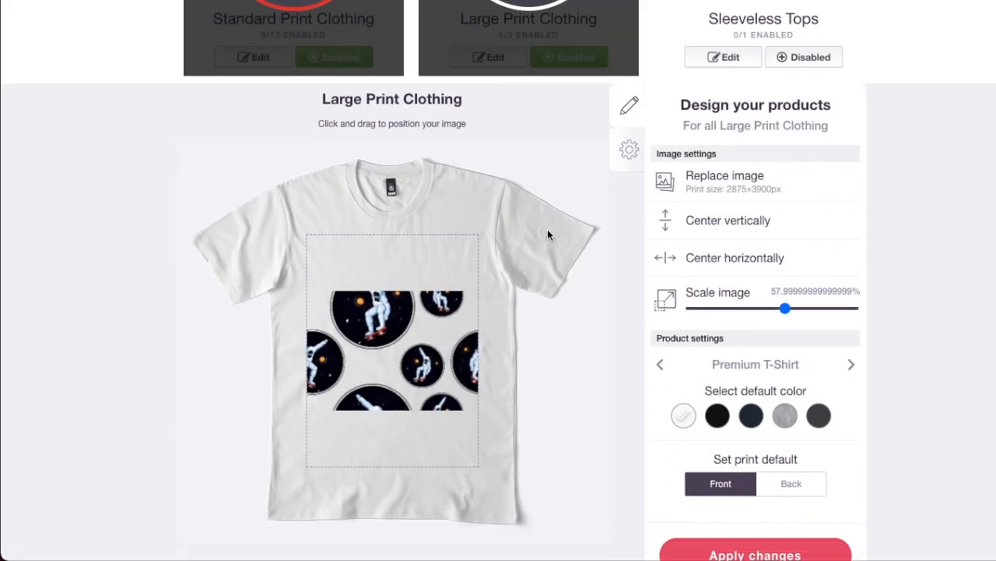
- Replace the patterned image on Sleeveless Tops with the 4,000 × 4,800 t-shirt-design PNG
scroll(547, 229, up, 3)
click(723, 178)
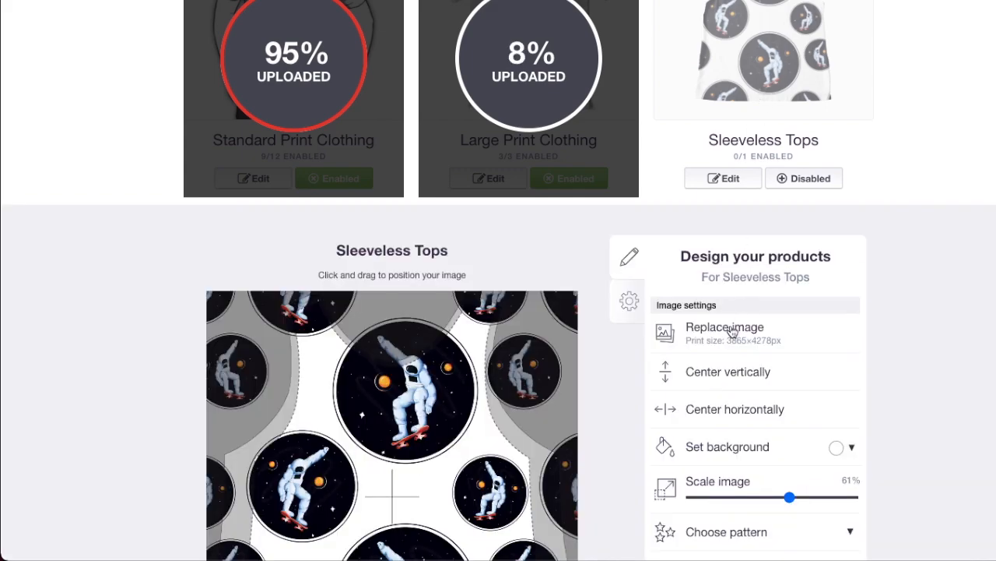
click(731, 343)
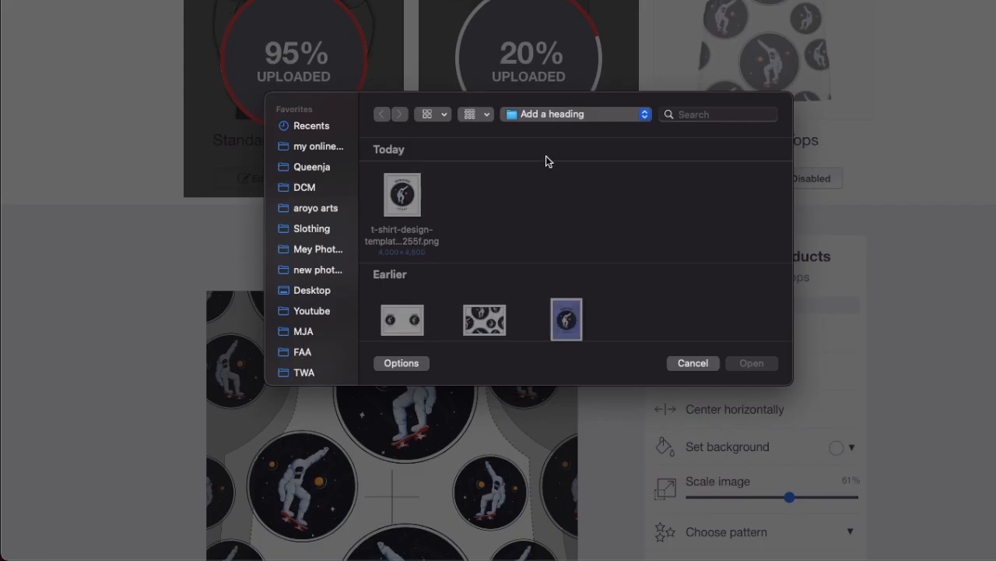
double_click(410, 203)
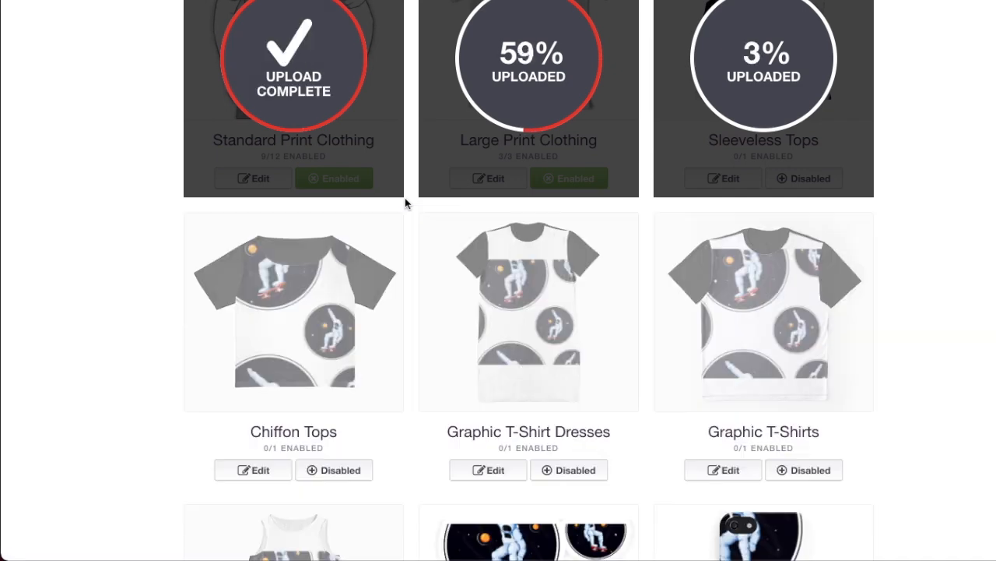
- Replace the images on Chiffon Tops and on Graphic T-Shirt Dresses with the 4,000 × 4,800 t-shirt-design PNG
scroll(405, 198, down, 3)
click(316, 190)
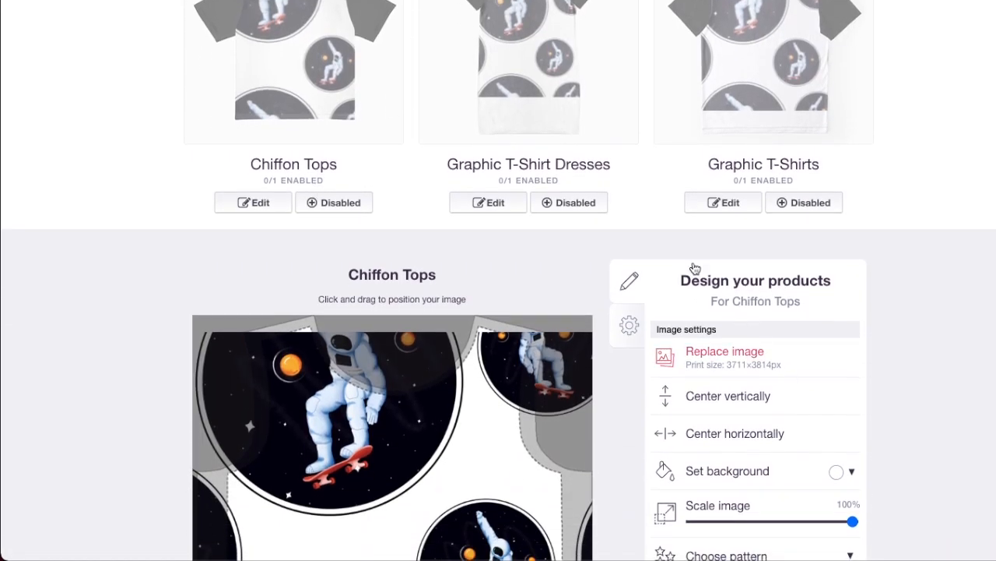
click(724, 355)
double_click(410, 200)
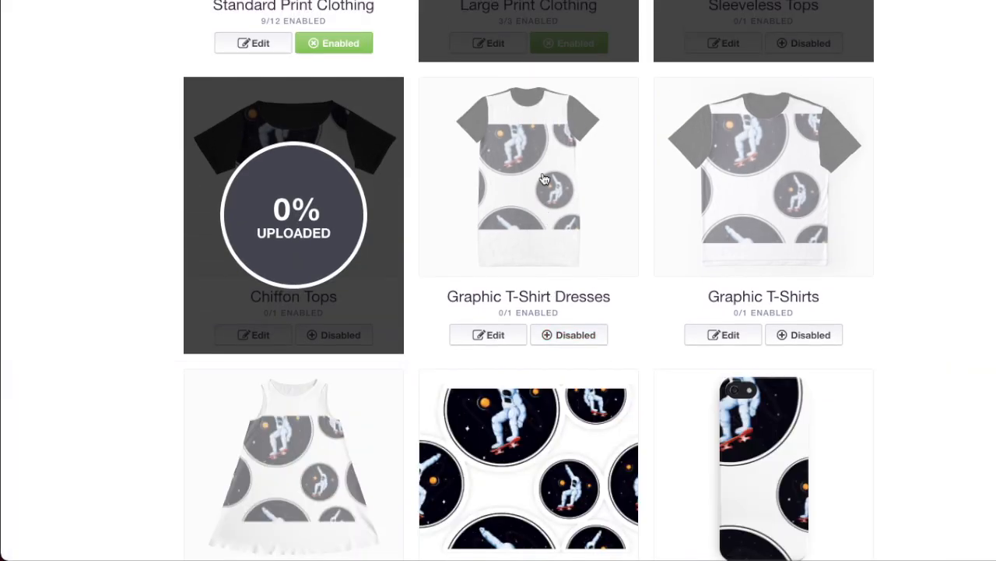
click(545, 180)
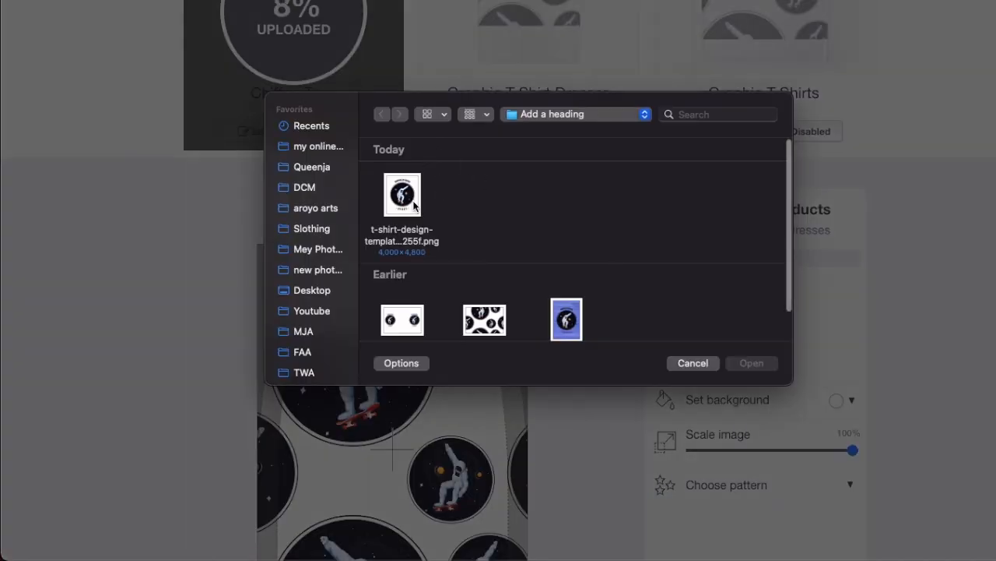
double_click(414, 205)
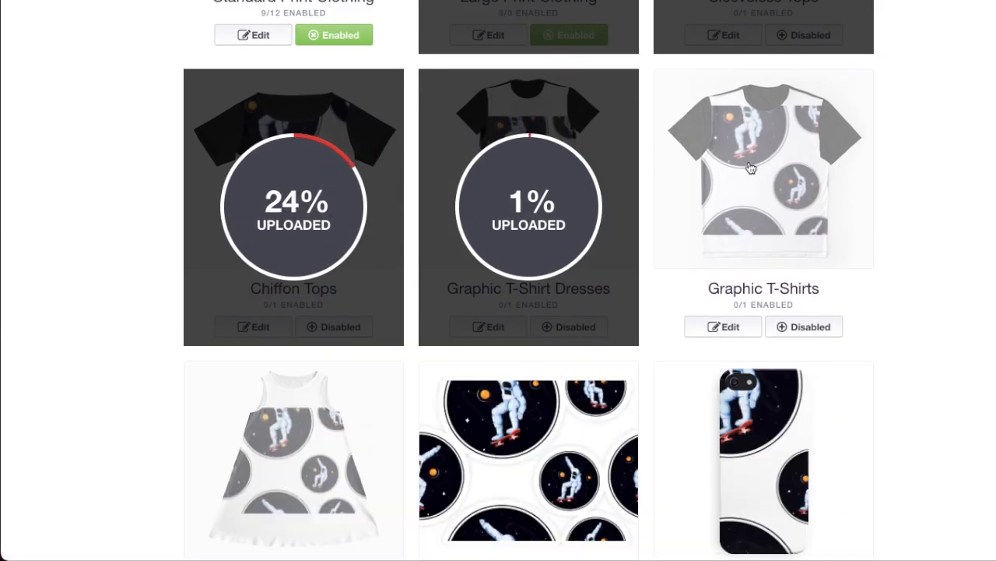
- Replace the images on Graphic T-Shirts and on Stickers & Magnets with the 4,000 × 4,800 t-shirt-design PNG
click(749, 167)
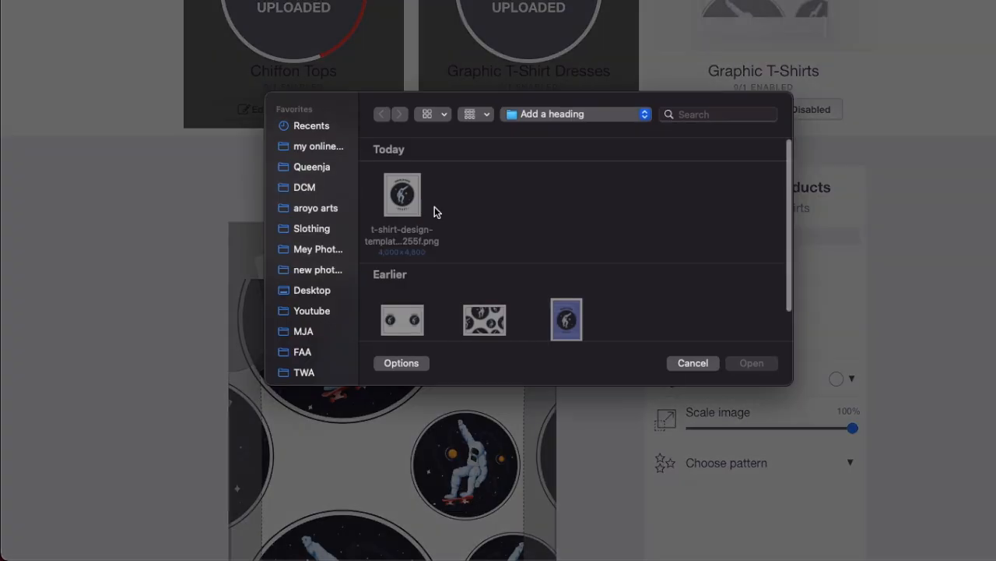
double_click(433, 208)
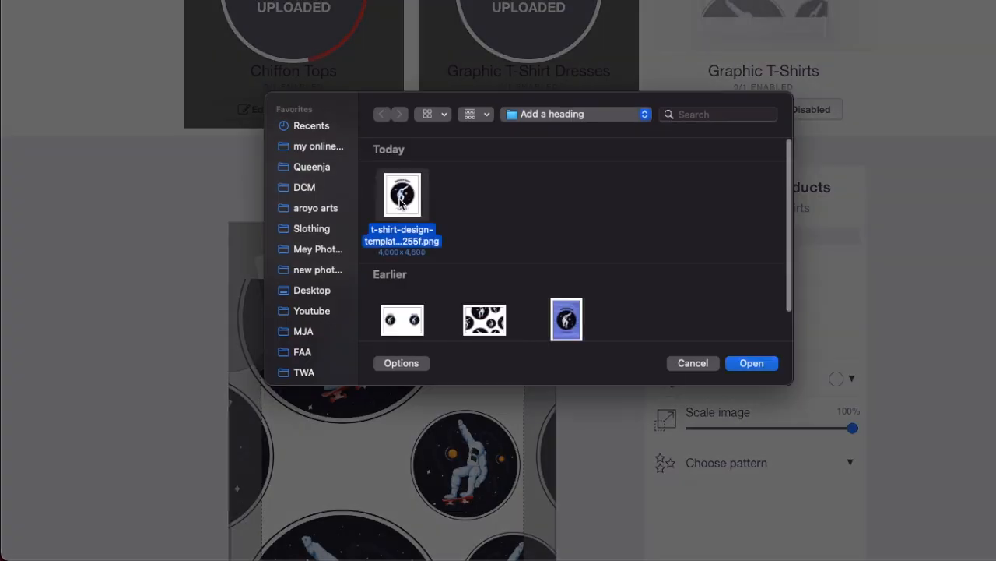
scroll(456, 189, down, 3)
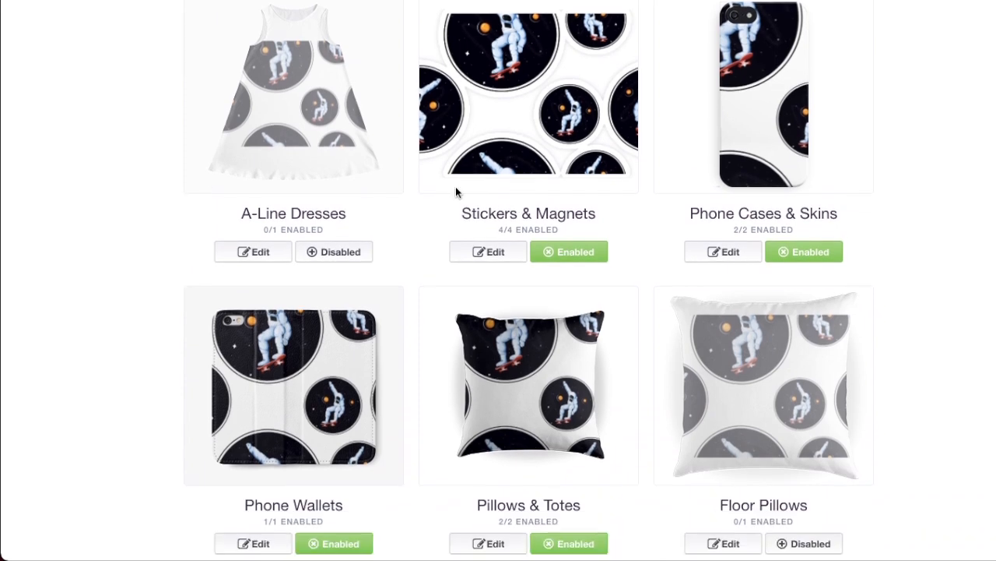
click(313, 154)
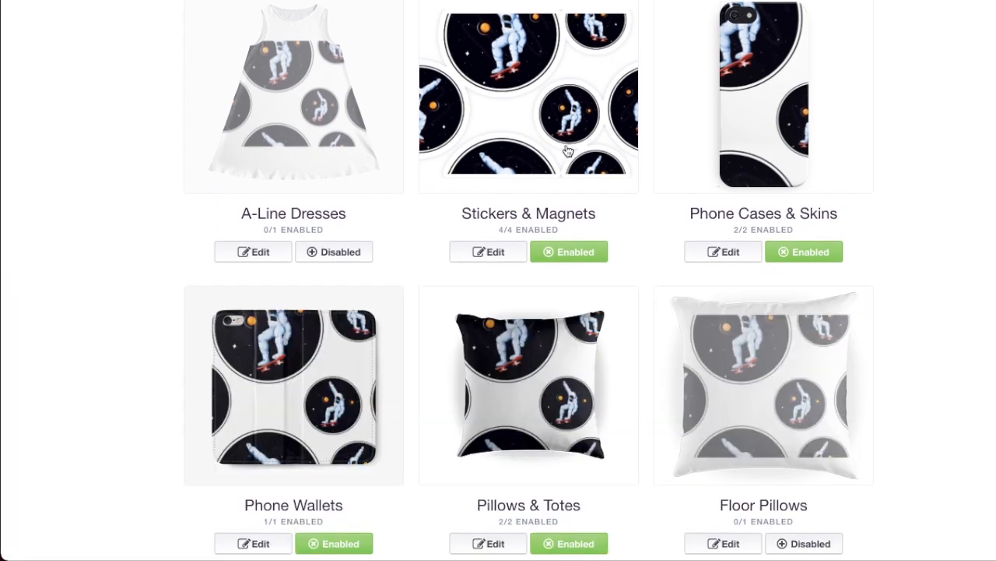
click(568, 152)
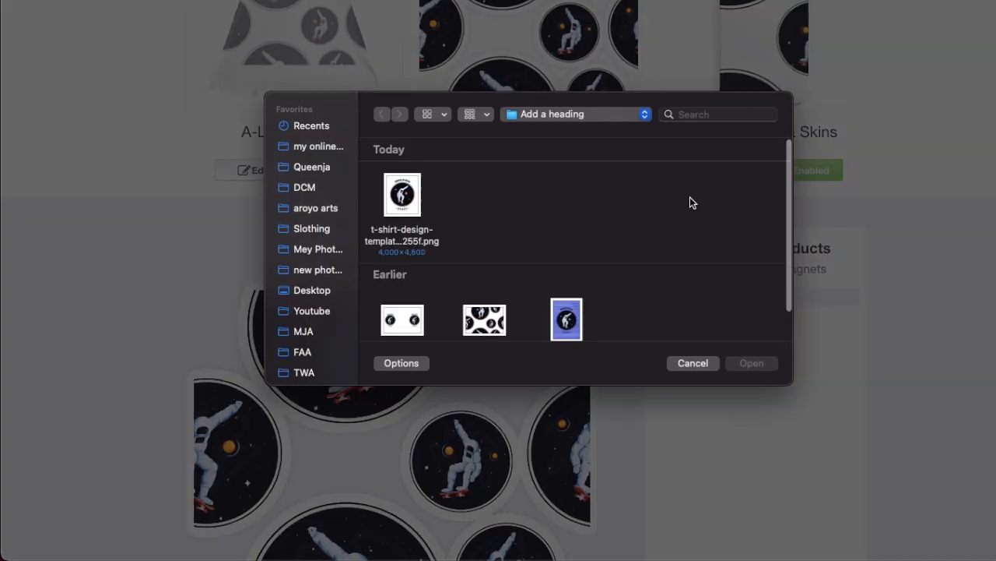
double_click(402, 196)
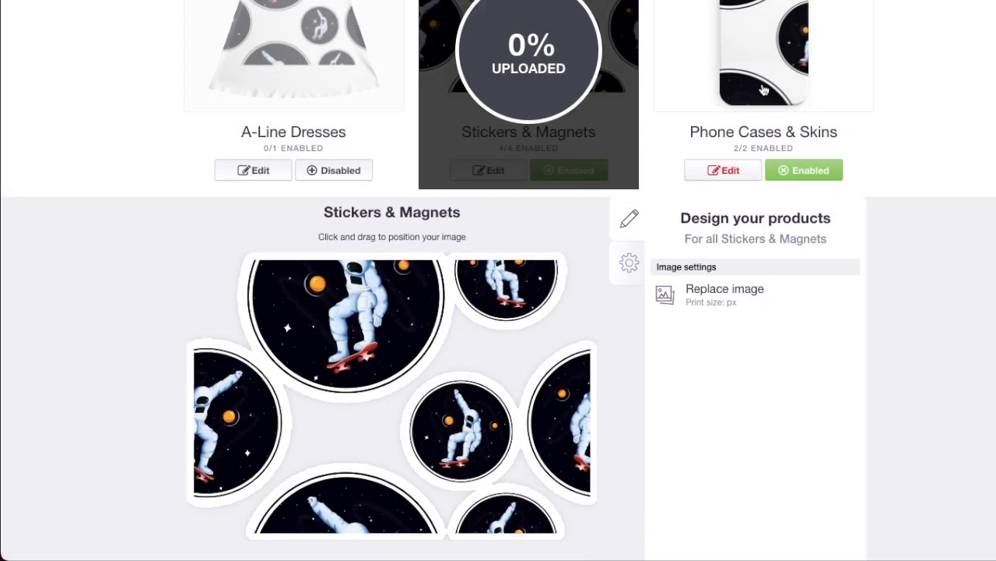
- Replace the patterned images on Phone Cases & Skins and on Pillows & Totes
click(756, 101)
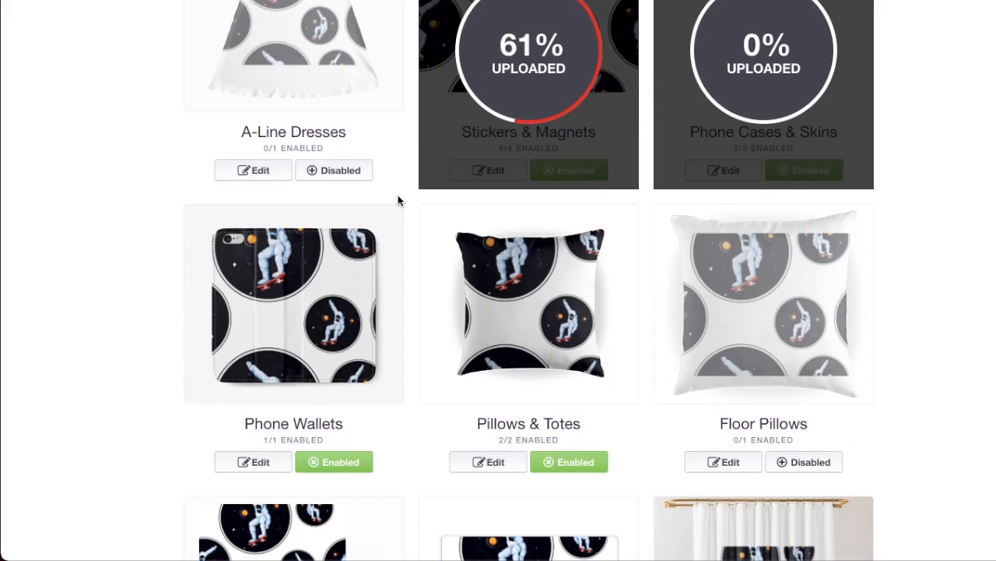
scroll(309, 212, down, 3)
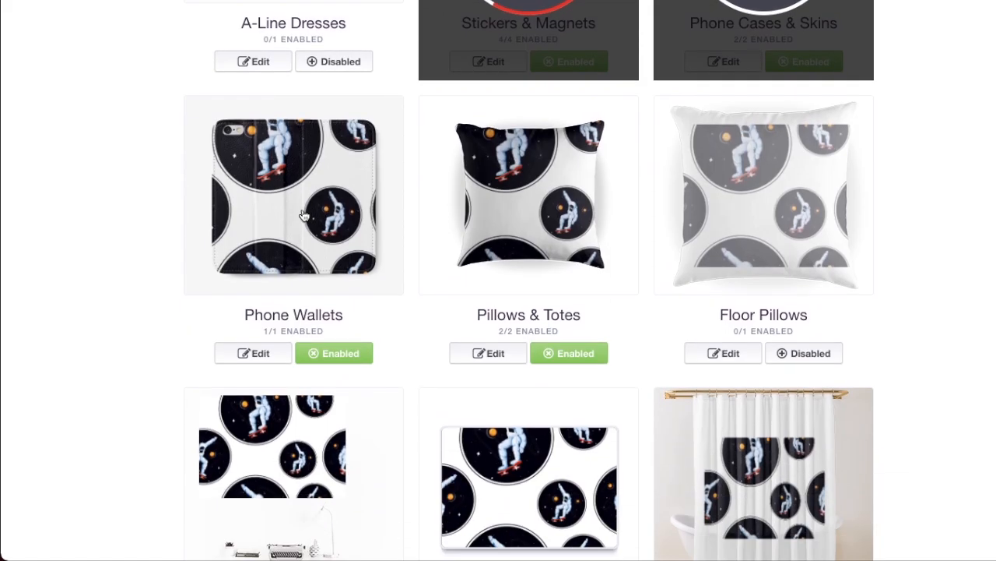
click(546, 204)
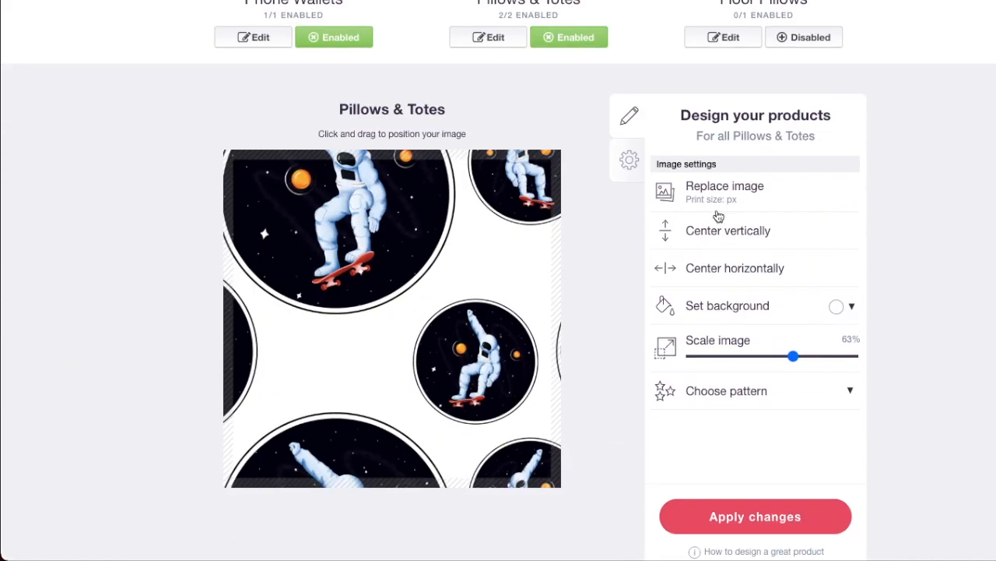
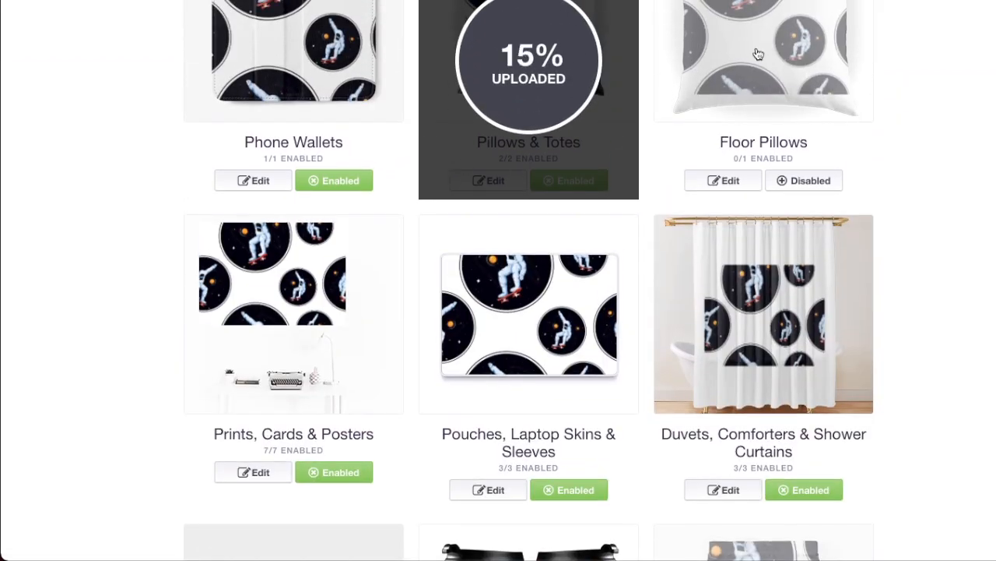
- Replace the image on Prints, Cards & Posters with the purple Untitled design (1).png from the Add a heading folder
scroll(485, 126, down, 2)
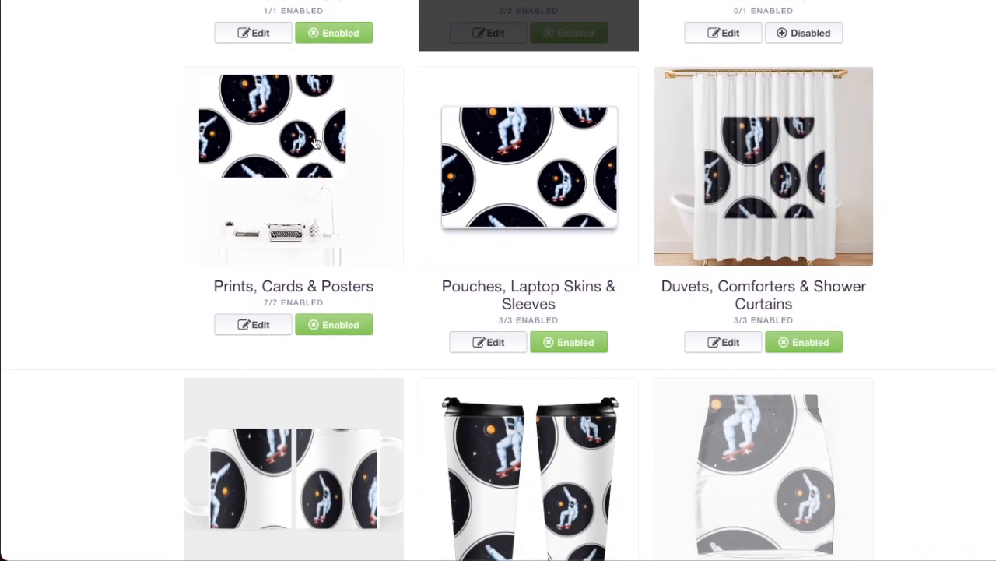
scroll(327, 142, down, 2)
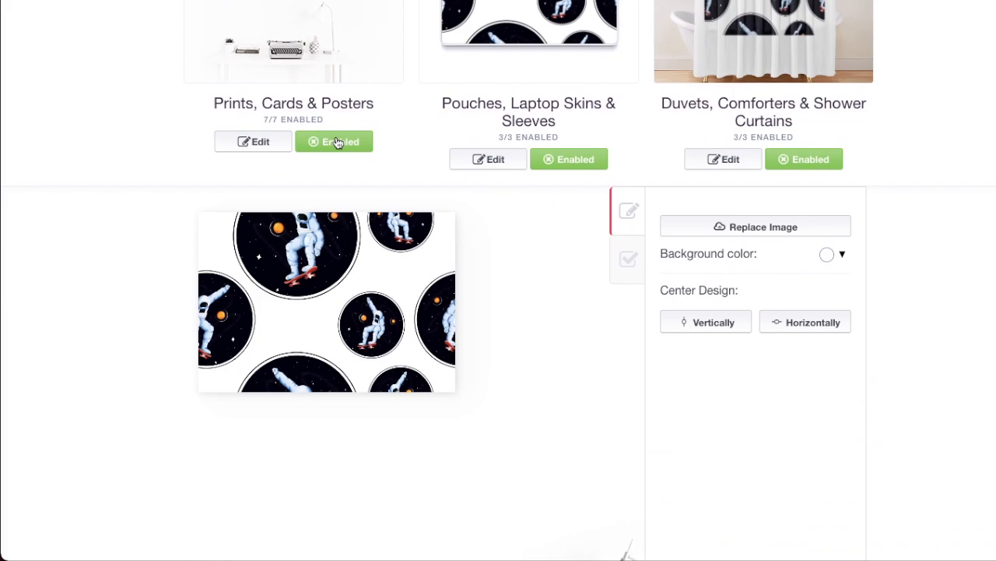
click(727, 225)
double_click(574, 320)
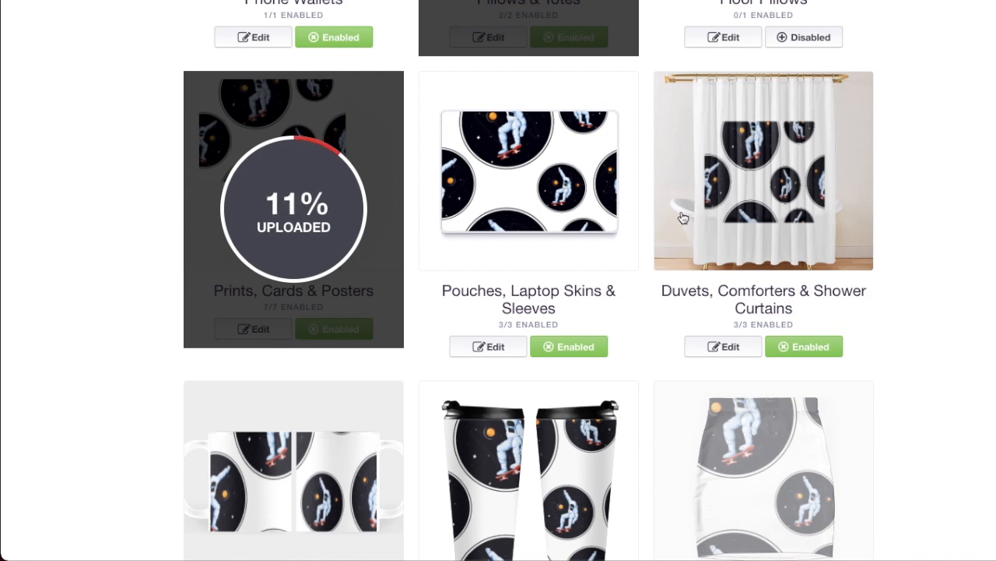
- Replace the patterned image on Mugs with the 5,000 × 3,500 file 1.png, which holds two astronaut designs
click(796, 201)
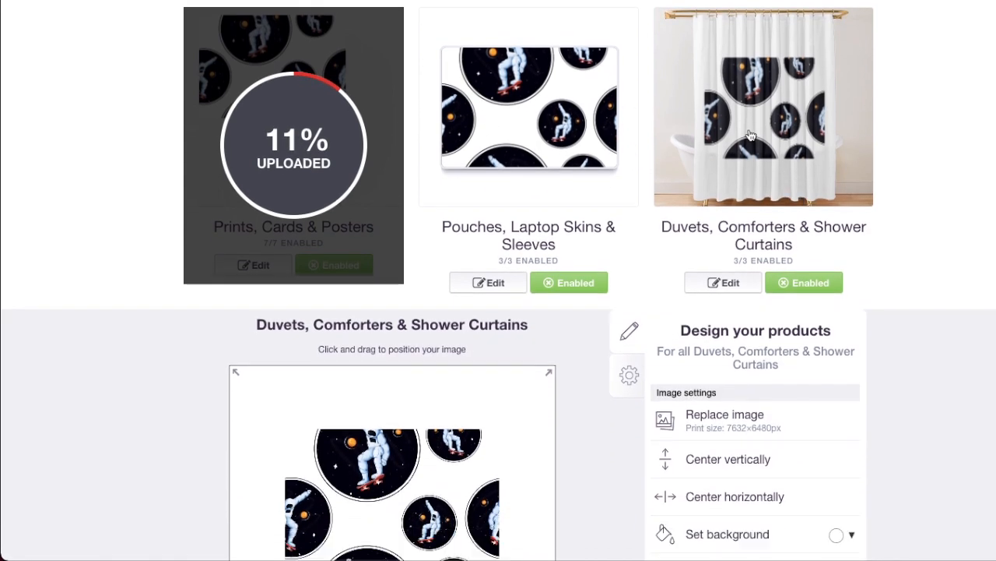
click(429, 217)
scroll(429, 219, down, 2)
click(291, 257)
scroll(291, 257, down, 3)
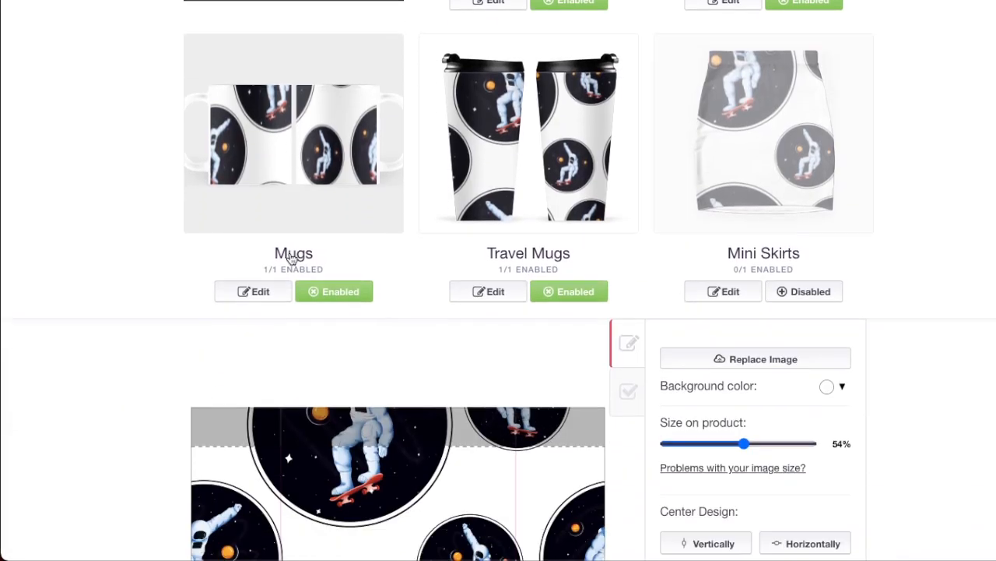
click(721, 234)
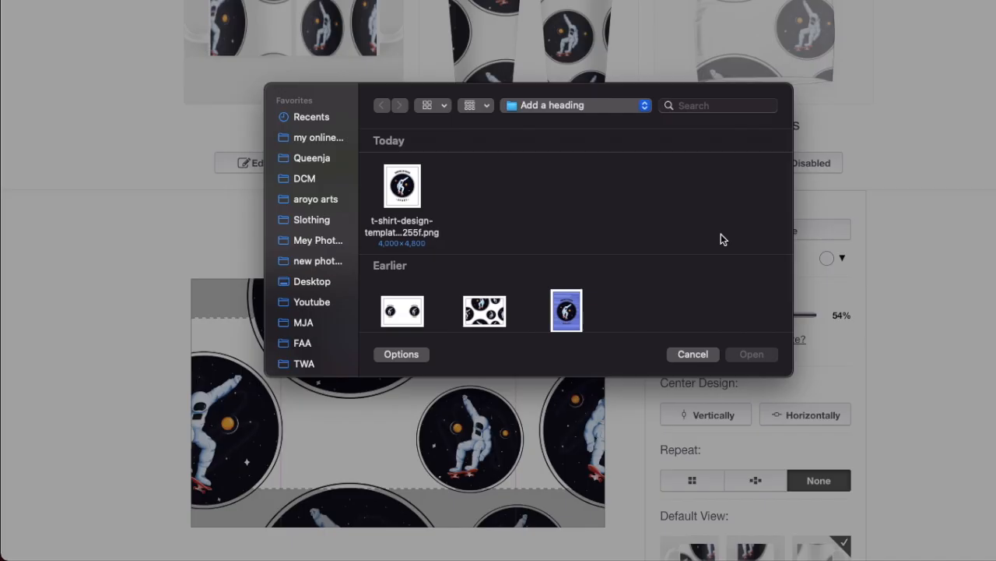
double_click(403, 326)
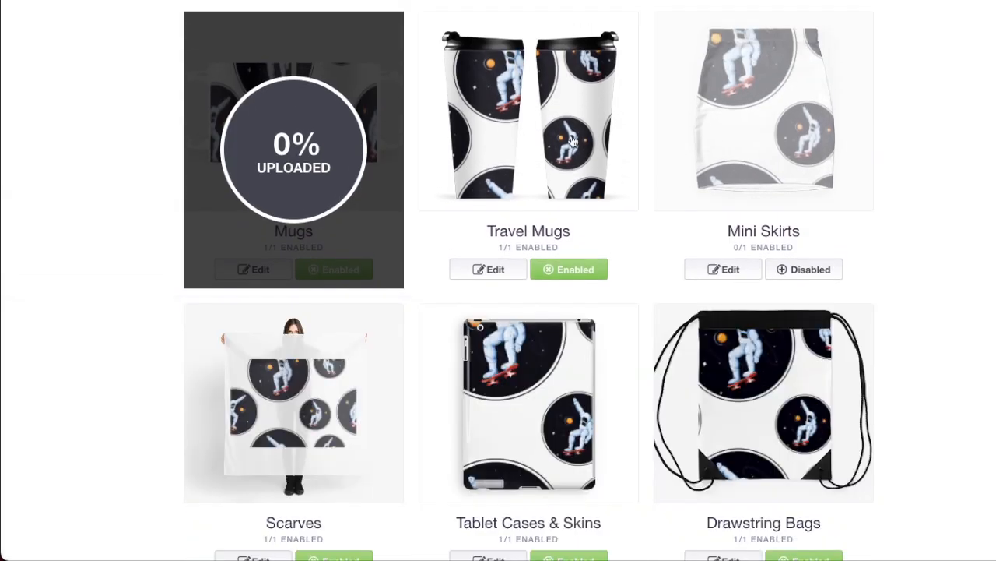
- Replace the patterned image on Travel Mugs with the 4,000 × 4,800 t-shirt-design PNG
click(572, 140)
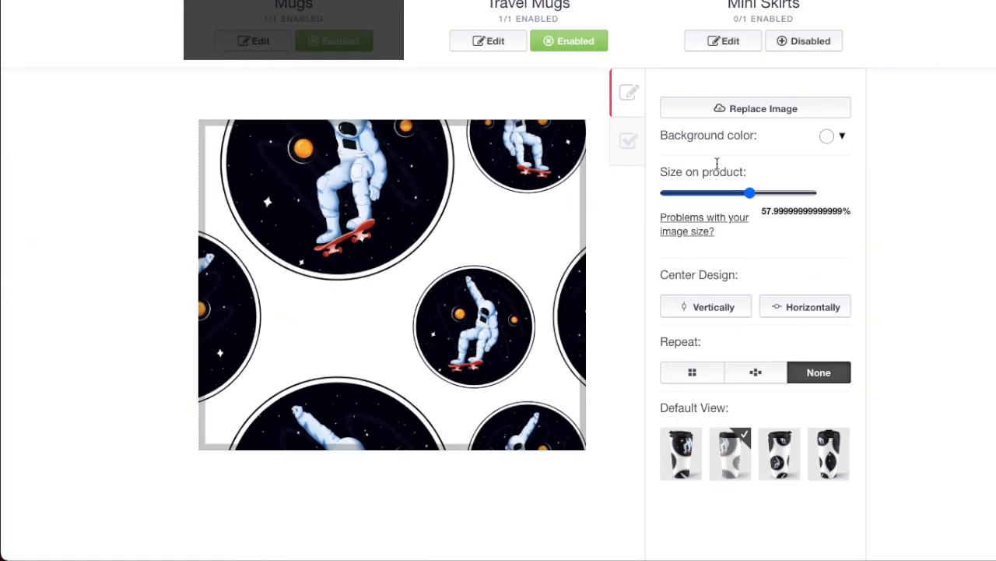
click(719, 113)
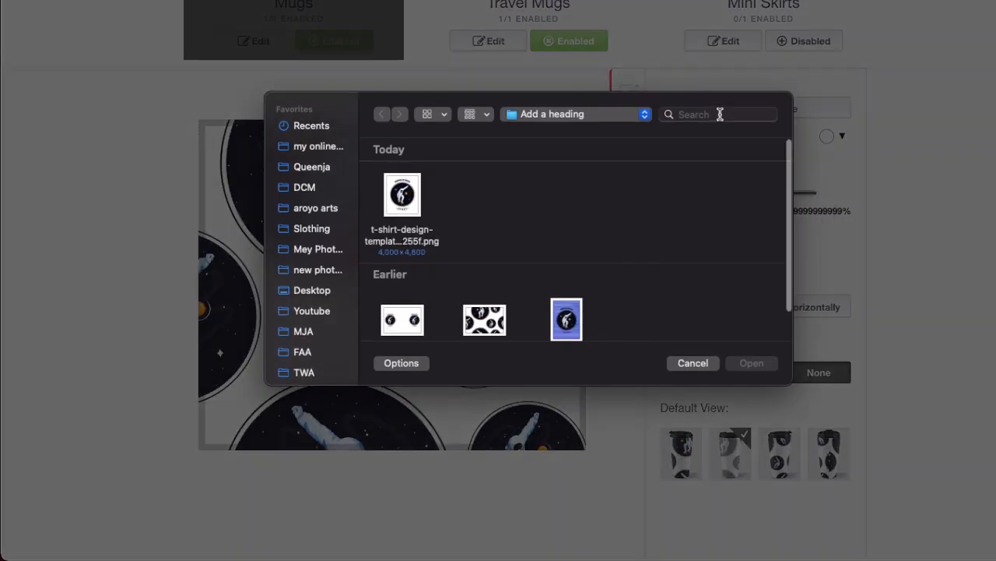
click(385, 192)
double_click(385, 193)
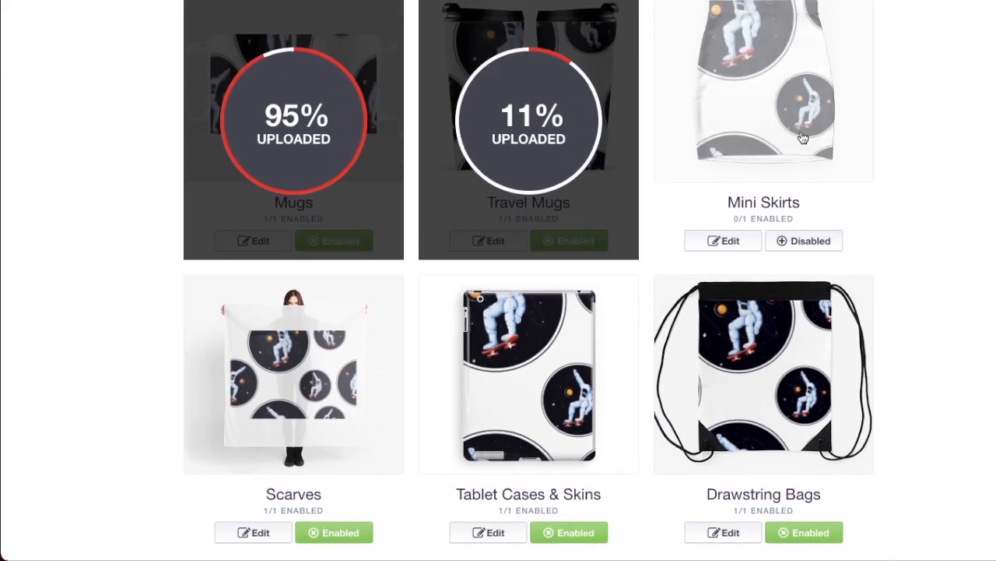
- Replace the patterned image on Tablet Cases & Skins with the 4,000 × 4,800 t-shirt-design PNG
scroll(393, 261, down, 3)
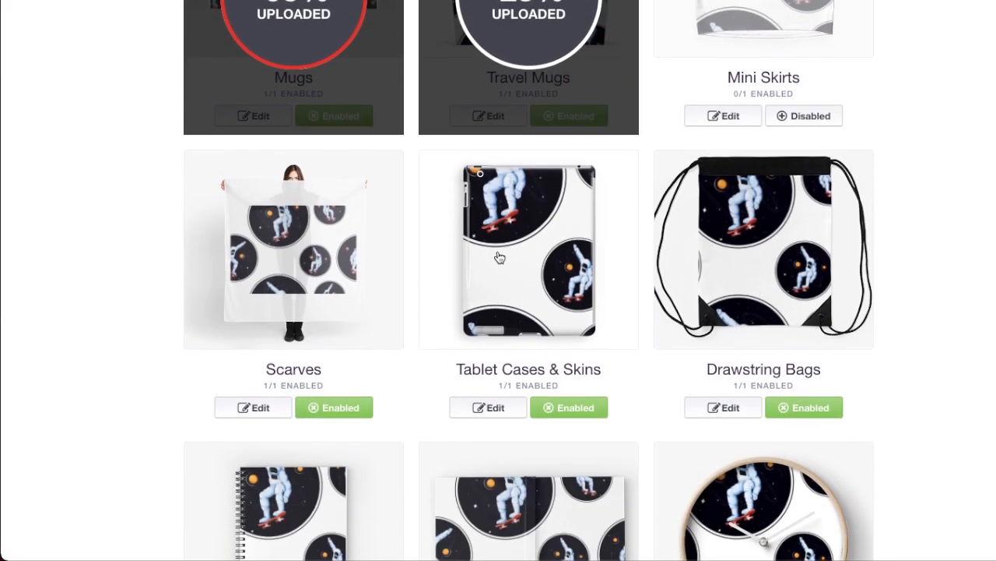
click(547, 264)
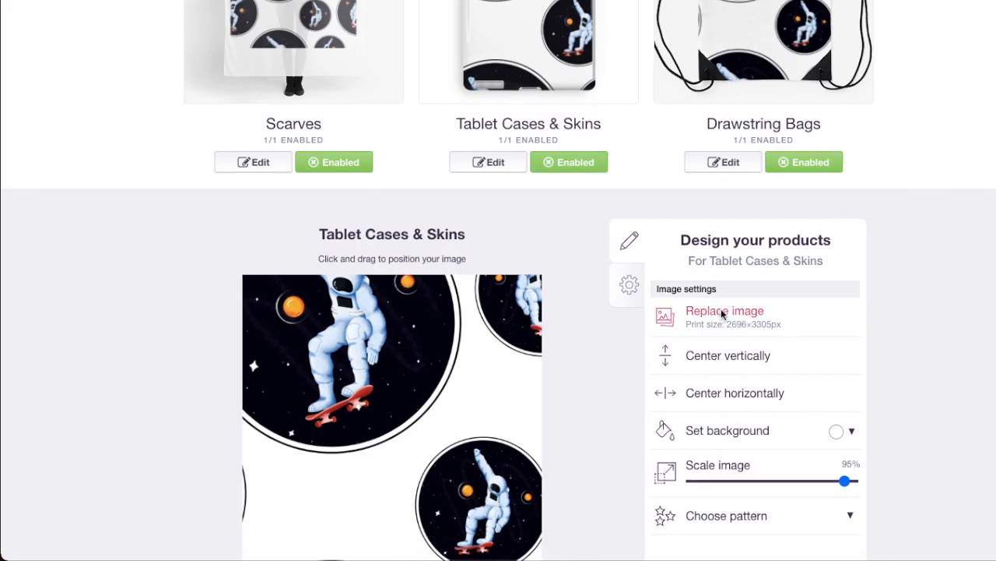
click(722, 313)
double_click(418, 199)
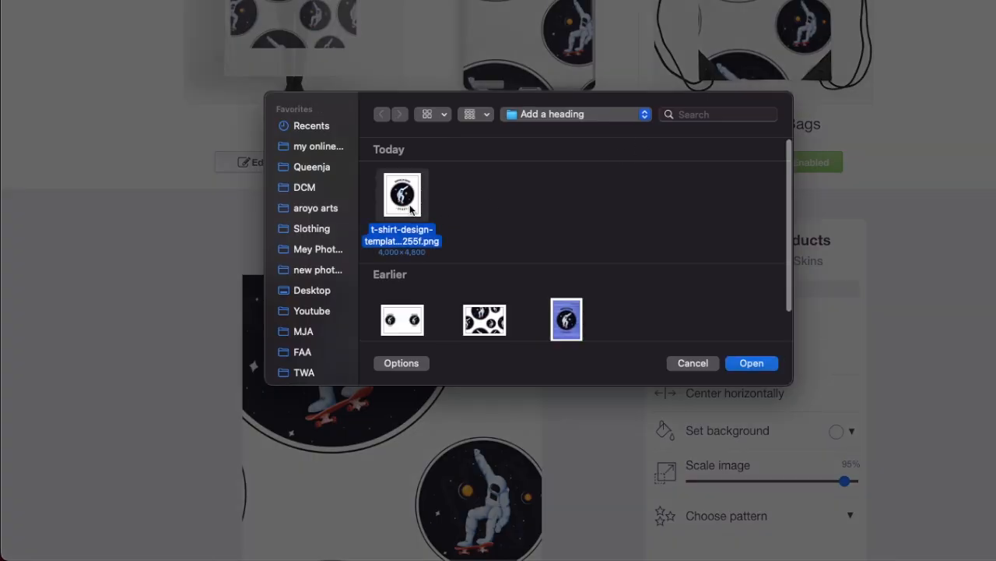
- Replace the images on Drawstring Bags and on Spiral Notebooks with the purple Untitled design (1).png
click(778, 70)
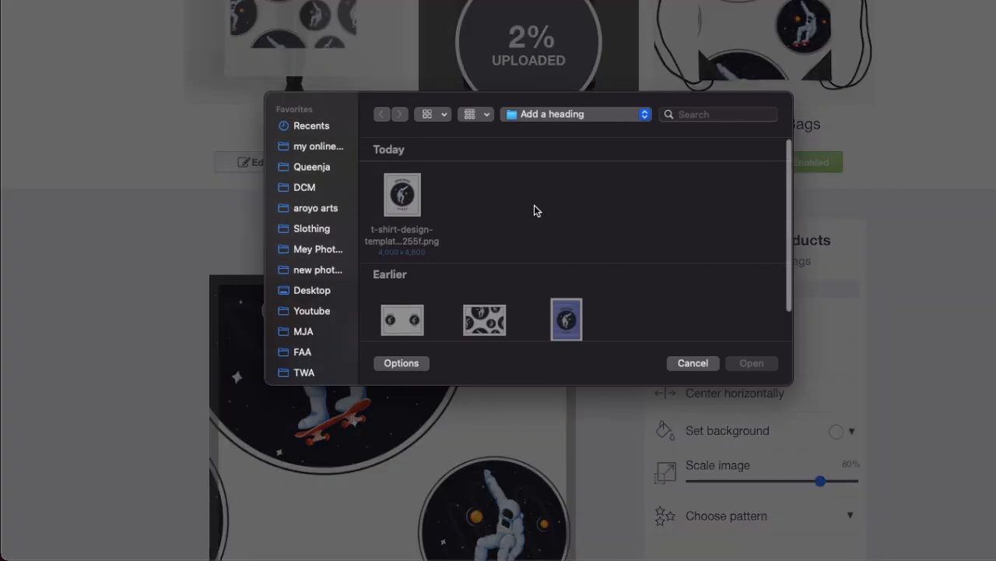
click(568, 325)
double_click(567, 324)
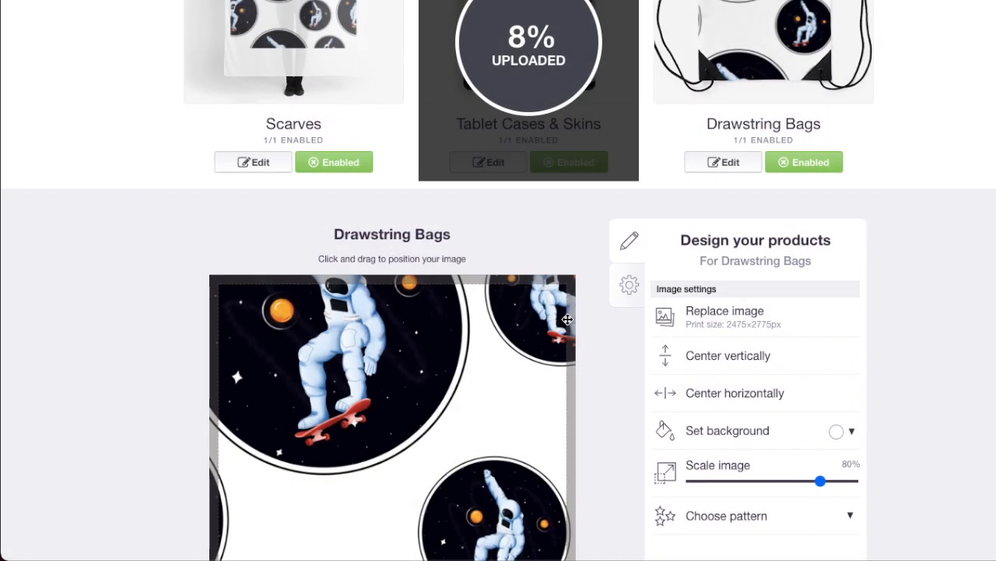
scroll(504, 189, down, 3)
click(317, 159)
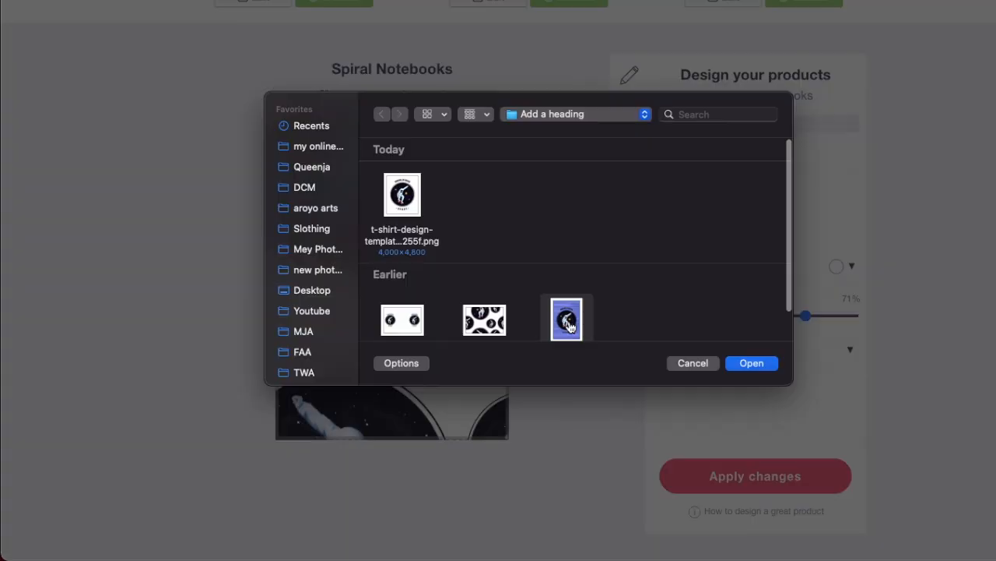
double_click(567, 324)
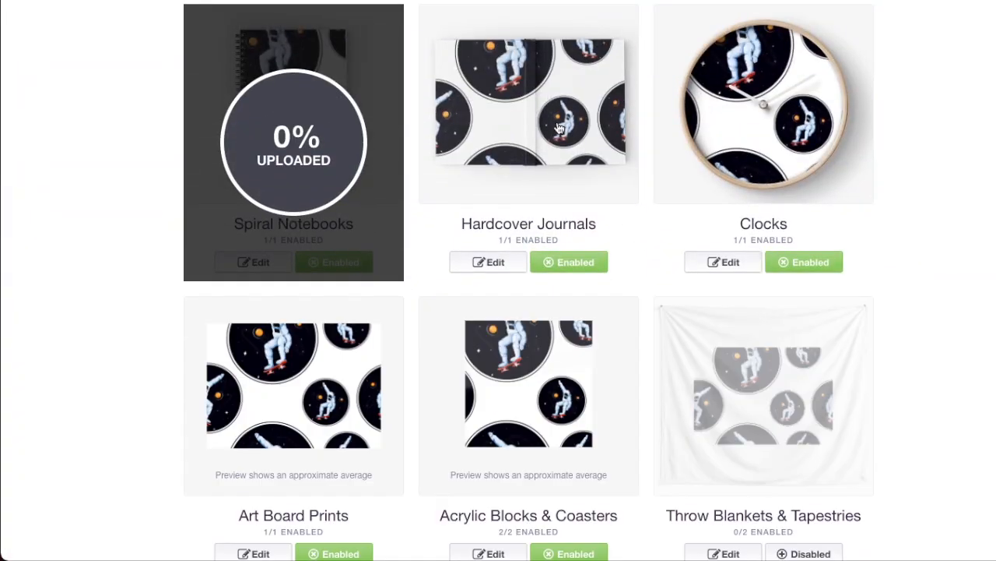
- Replace the images on Hardcover Journals and on Clocks with the 4,000 × 4,800 t-shirt-design PNG
click(559, 127)
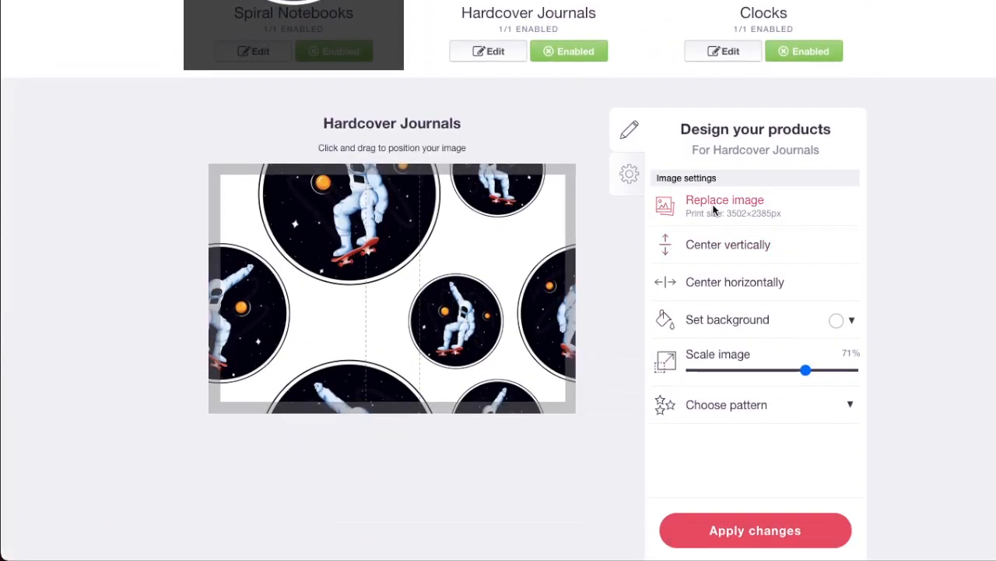
click(691, 203)
double_click(402, 178)
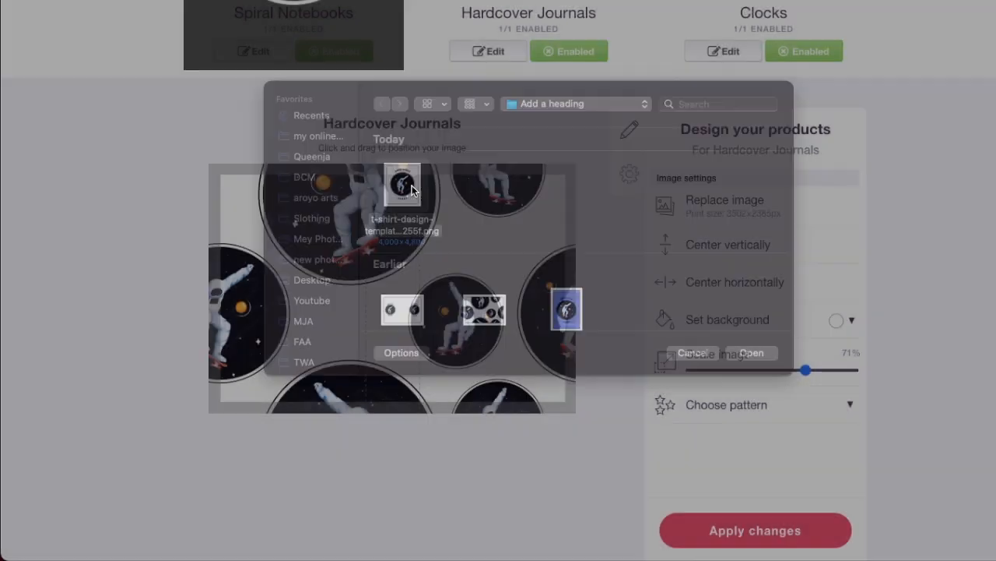
click(723, 63)
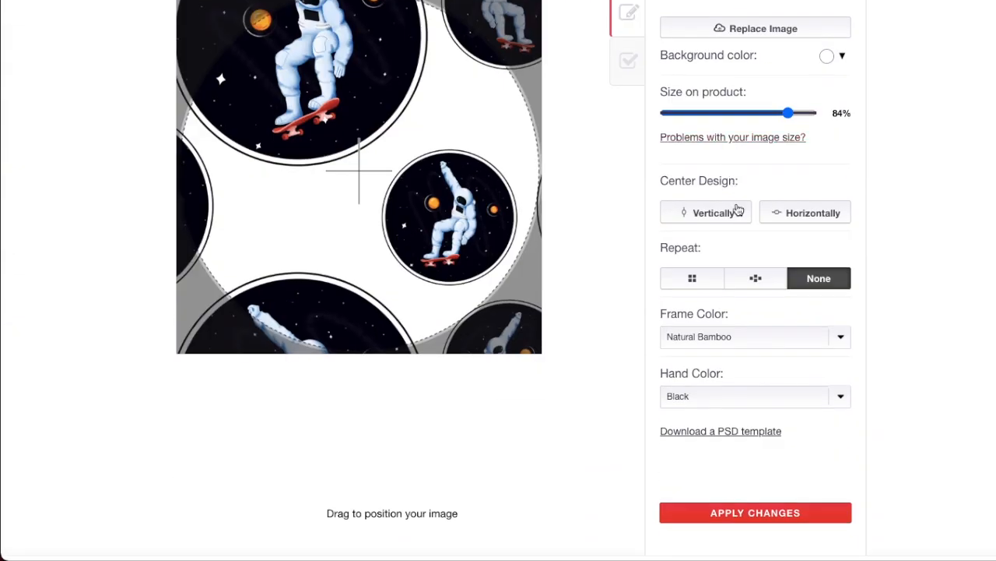
click(730, 28)
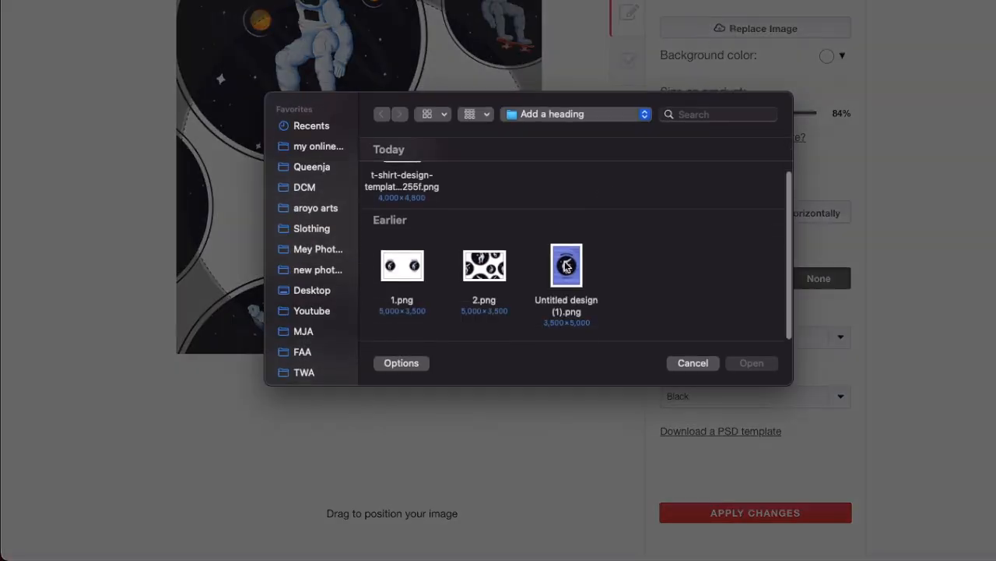
double_click(403, 196)
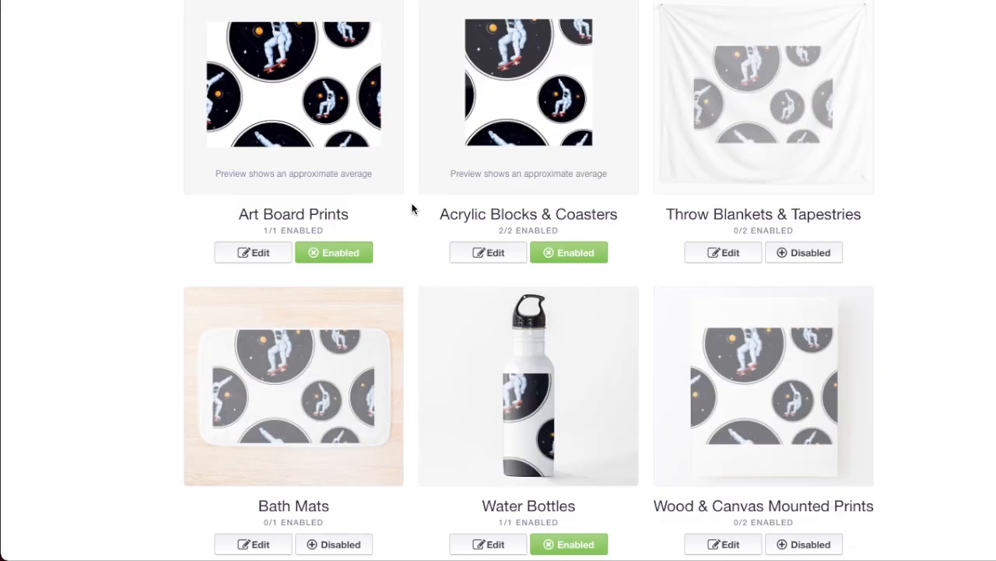
- Replace the image on Art Board Prints with the 4,000 × 4,800 t-shirt-design PNG and on Acrylic Blocks & Coasters with the purple Untitled design (1).png
scroll(412, 207, up, 2)
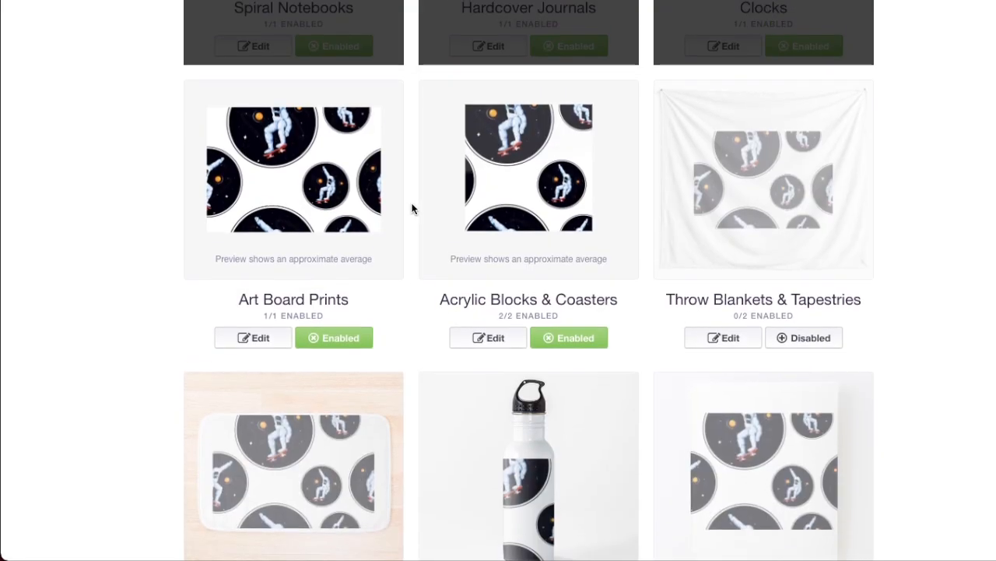
click(255, 356)
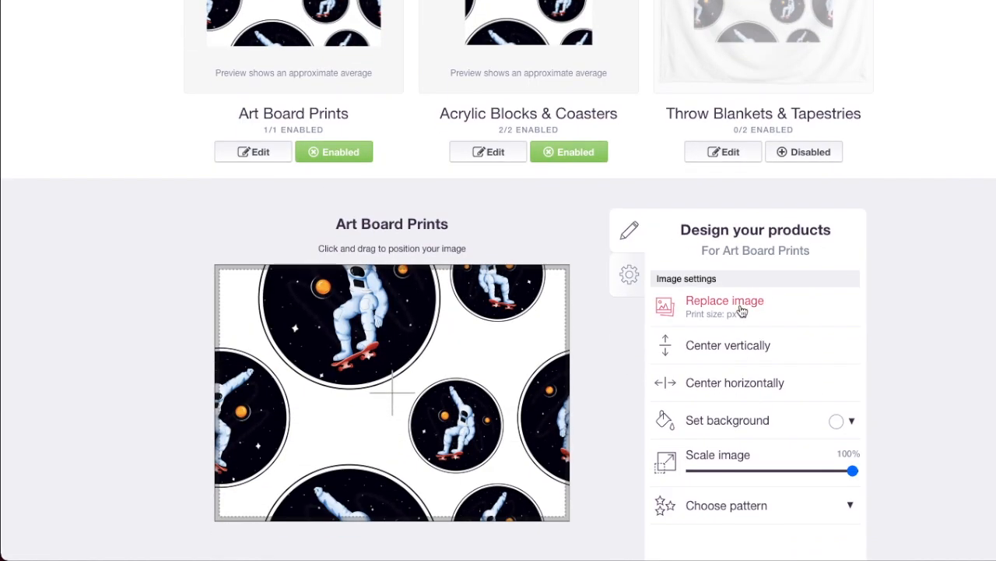
click(664, 273)
click(566, 272)
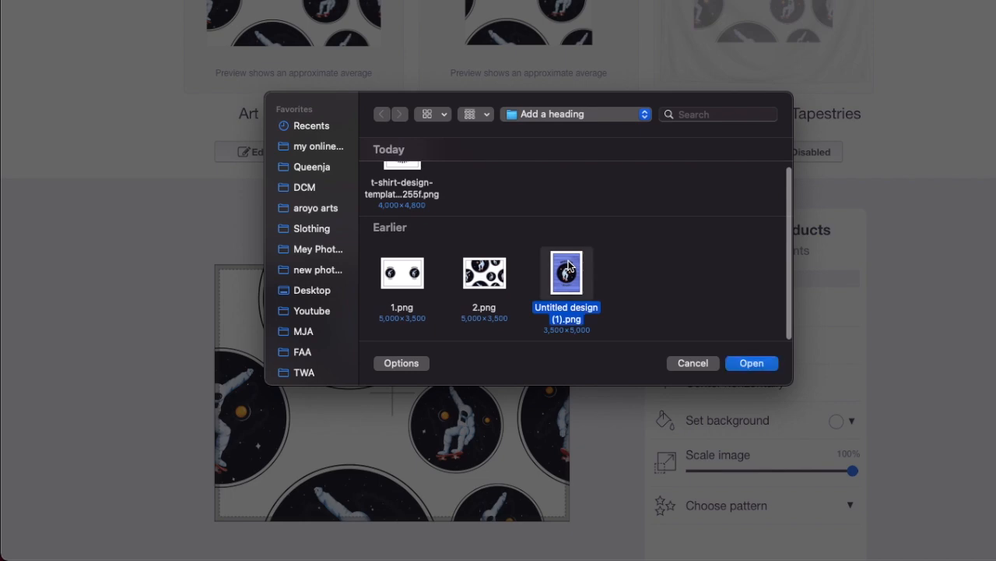
scroll(575, 289, up, 2)
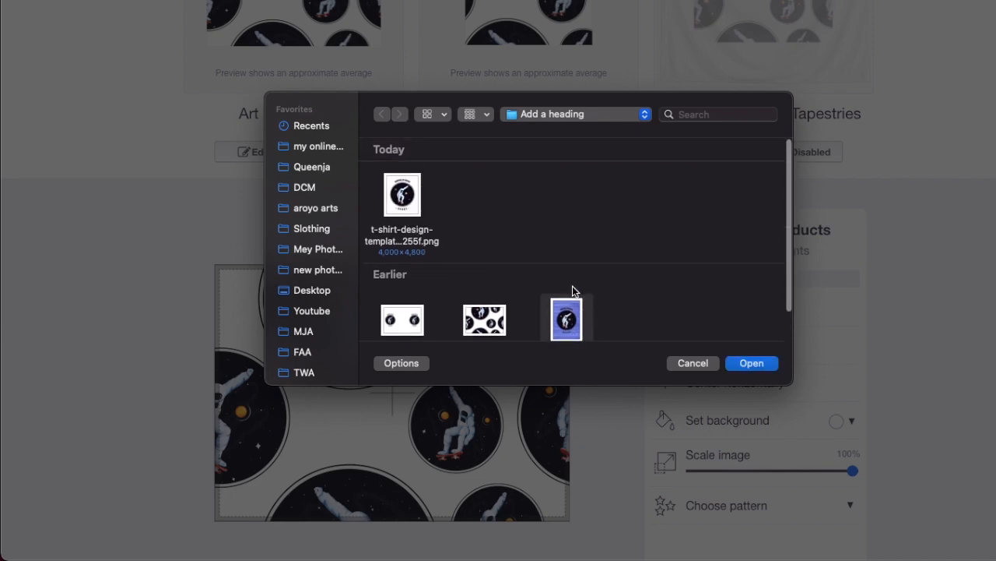
double_click(402, 195)
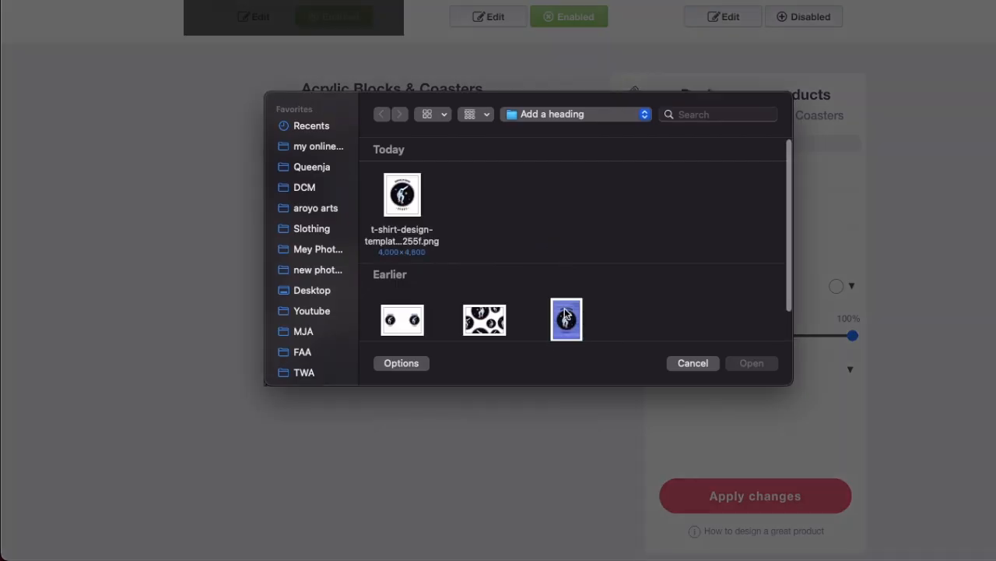
double_click(566, 315)
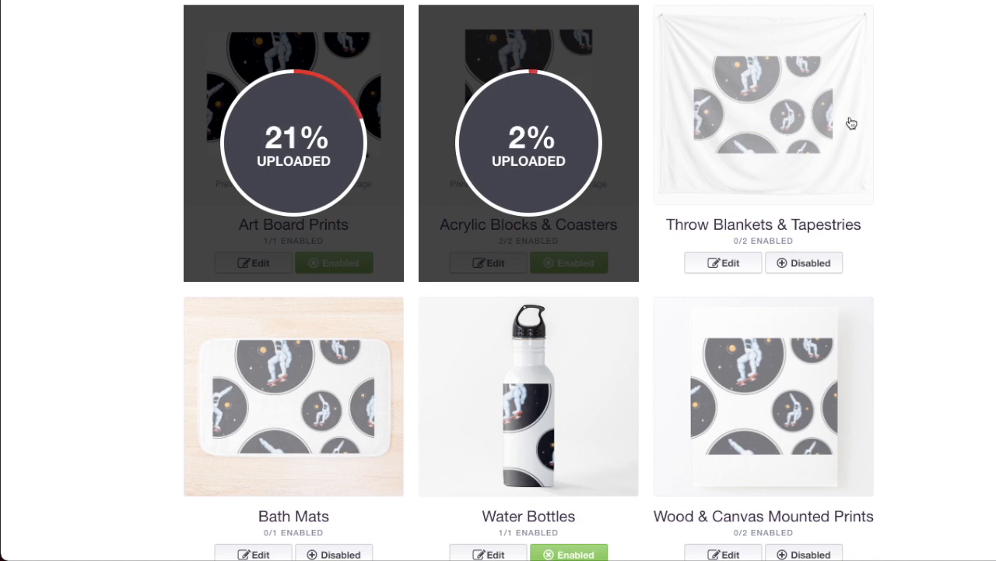
- Replace the patterned images on Water Bottles and on Wood & Canvas Mounted Prints with the 4,000 × 4,800 t-shirt-design PNG
scroll(762, 84, down, 3)
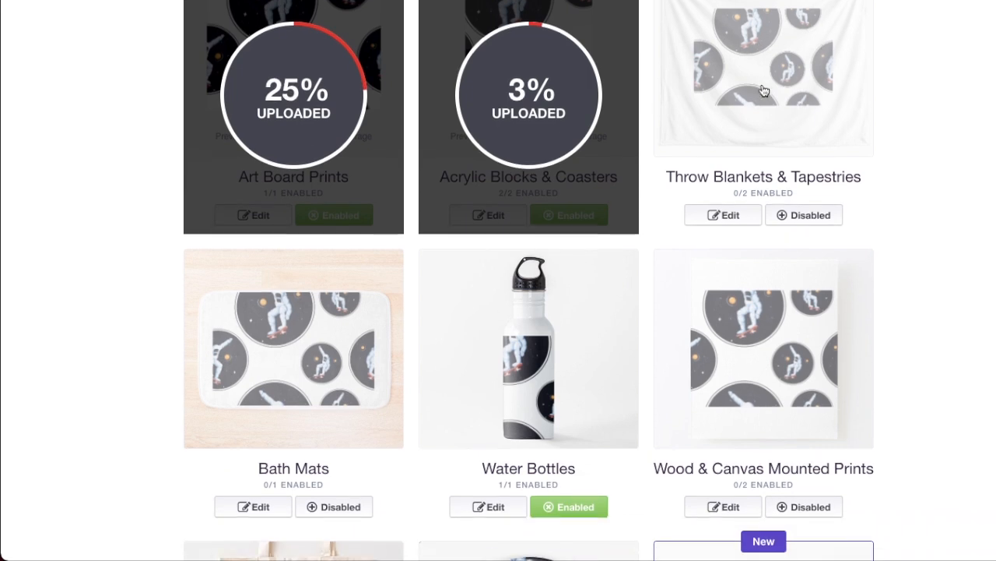
scroll(343, 98, down, 3)
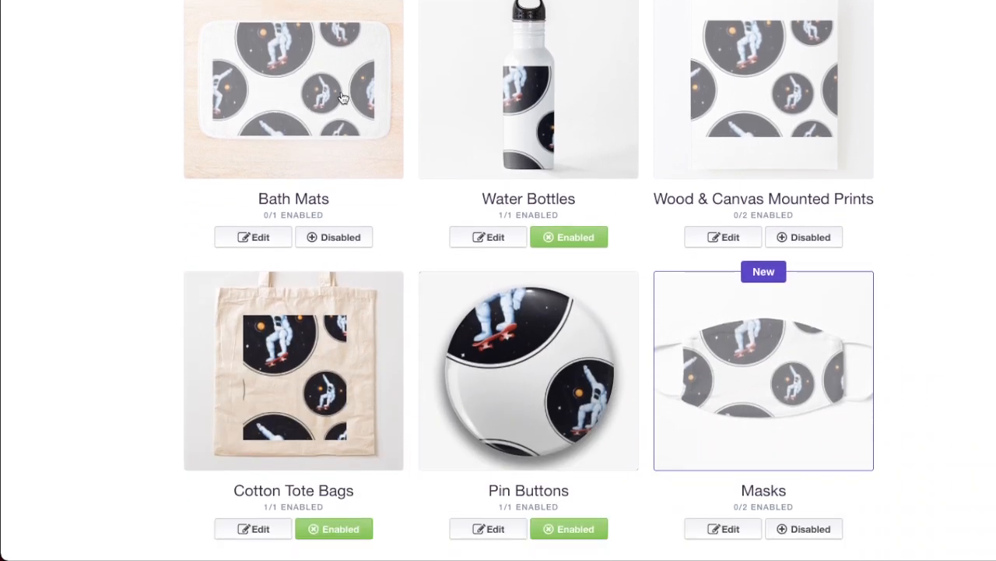
click(564, 120)
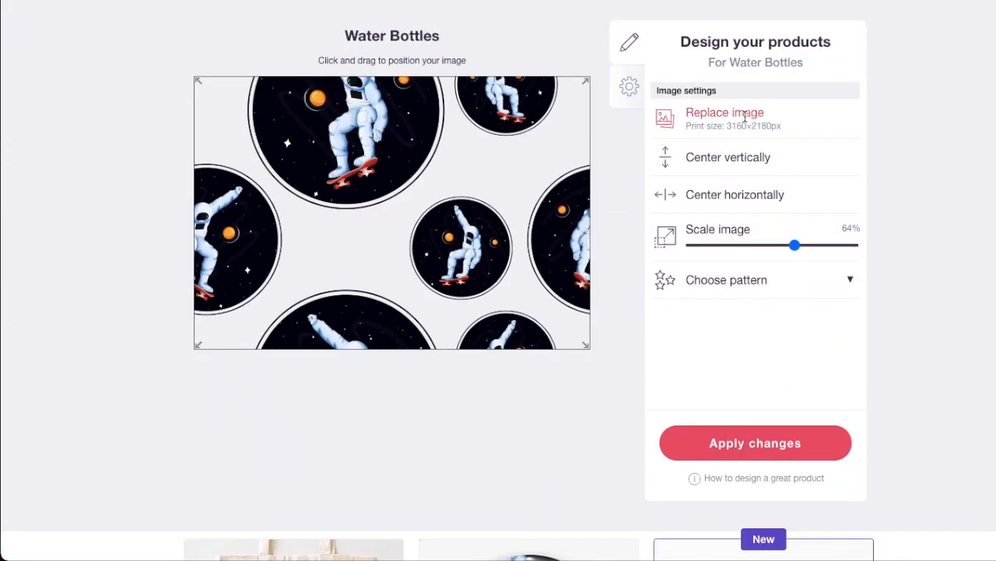
click(754, 115)
double_click(403, 196)
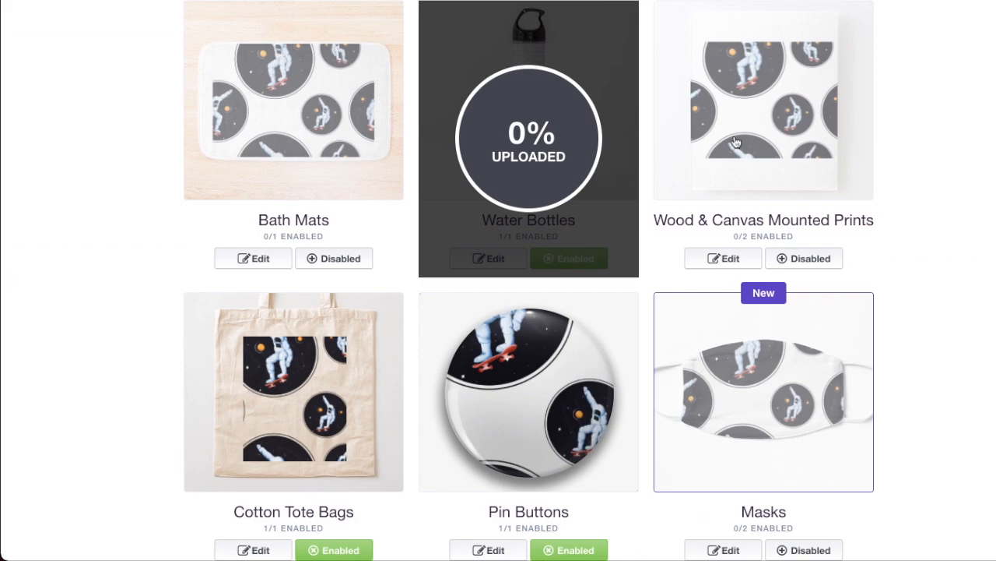
click(734, 148)
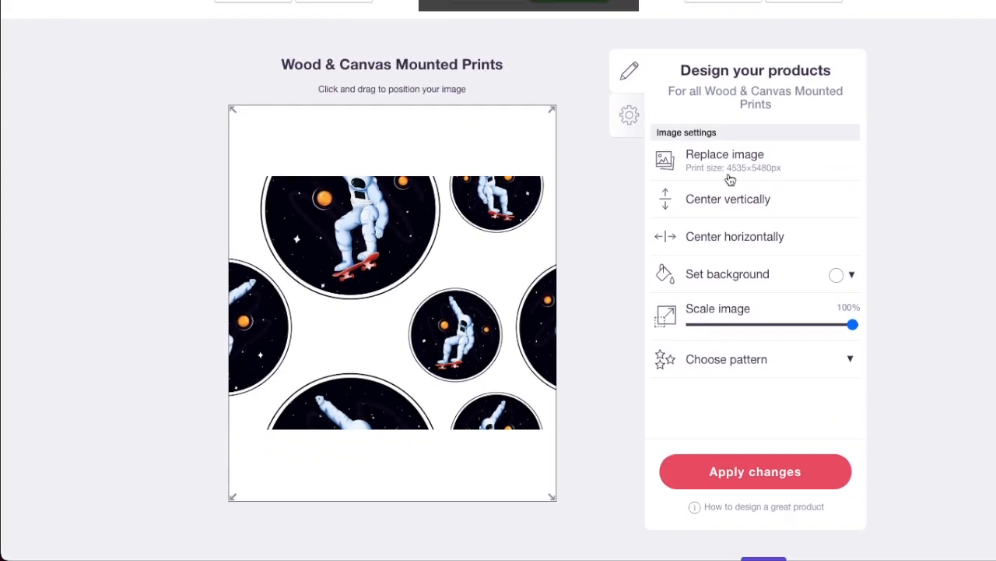
click(721, 156)
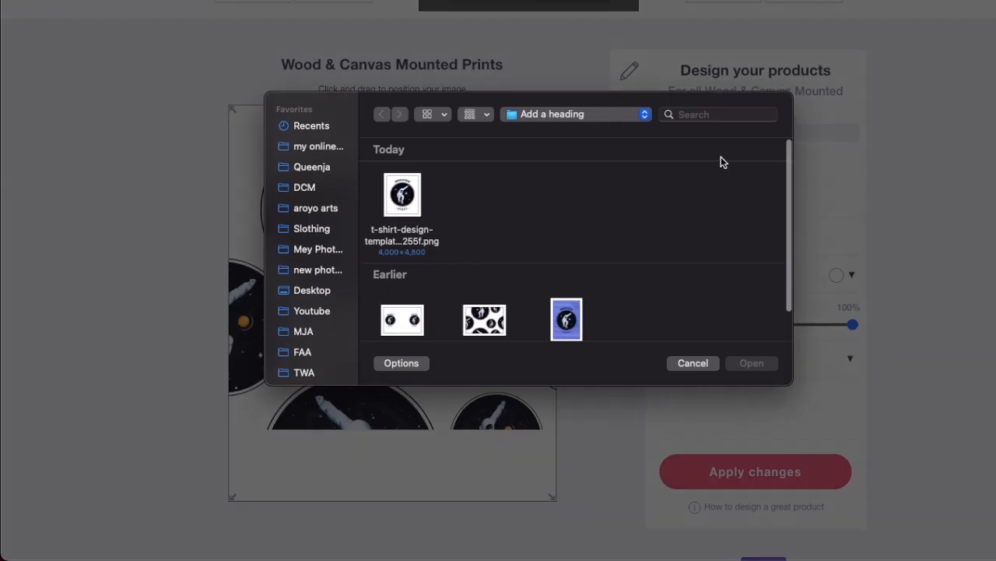
double_click(401, 198)
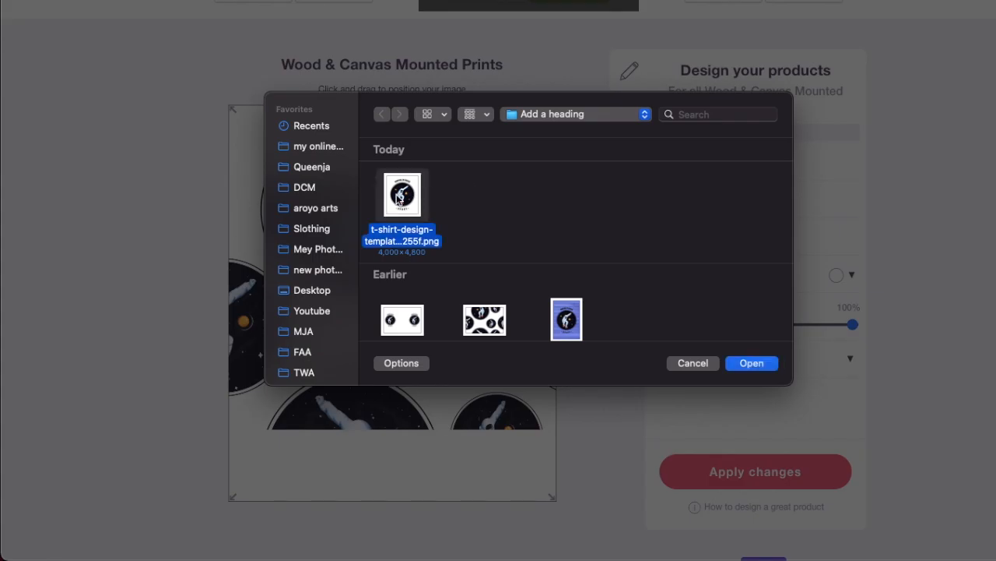
- Replace the patterned images on Cotton Tote Bags and on Pin Buttons with the 4,000 × 4,800 t-shirt-design PNG
scroll(406, 183, down, 10)
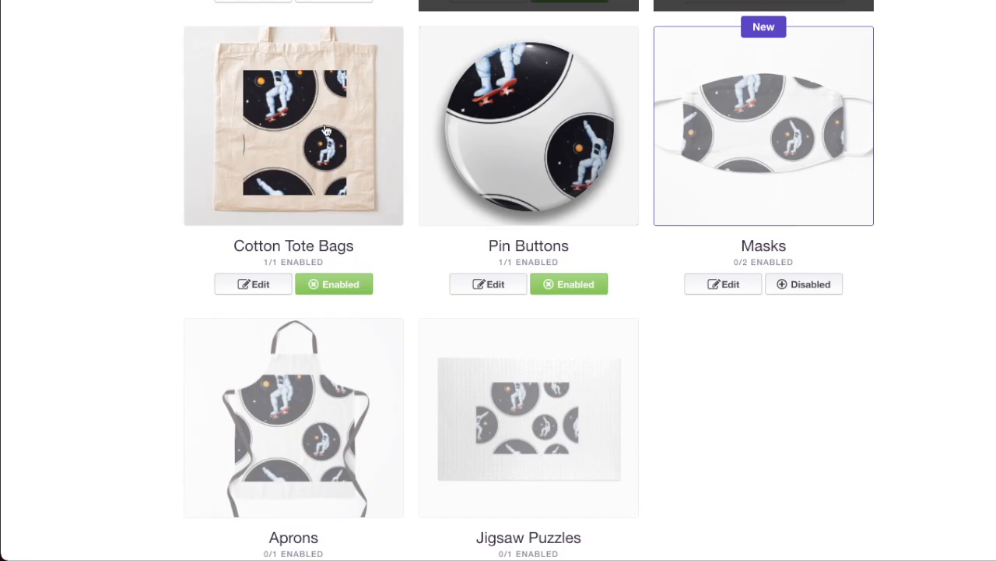
scroll(326, 131, down, 3)
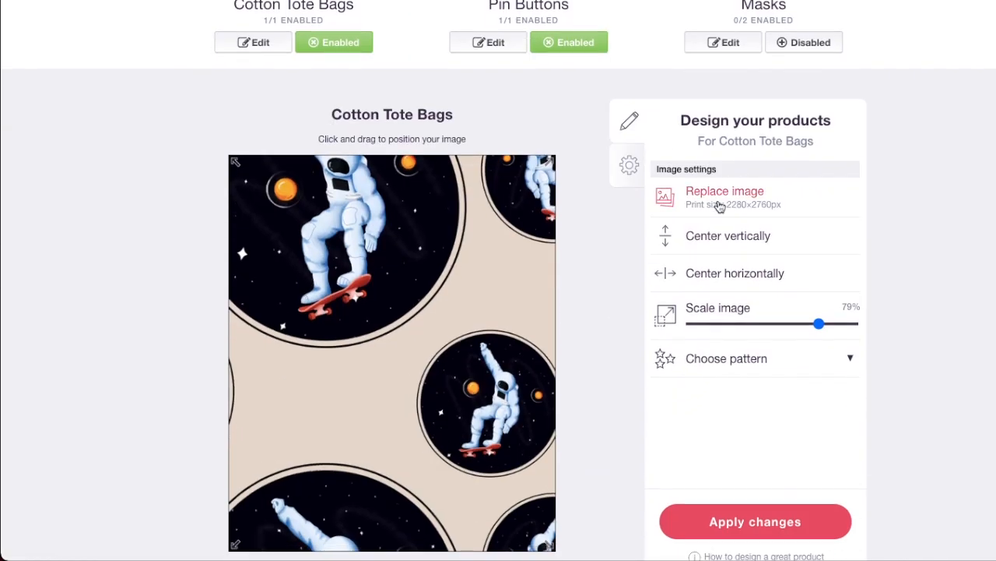
click(724, 191)
double_click(405, 195)
scroll(545, 232, down, 1)
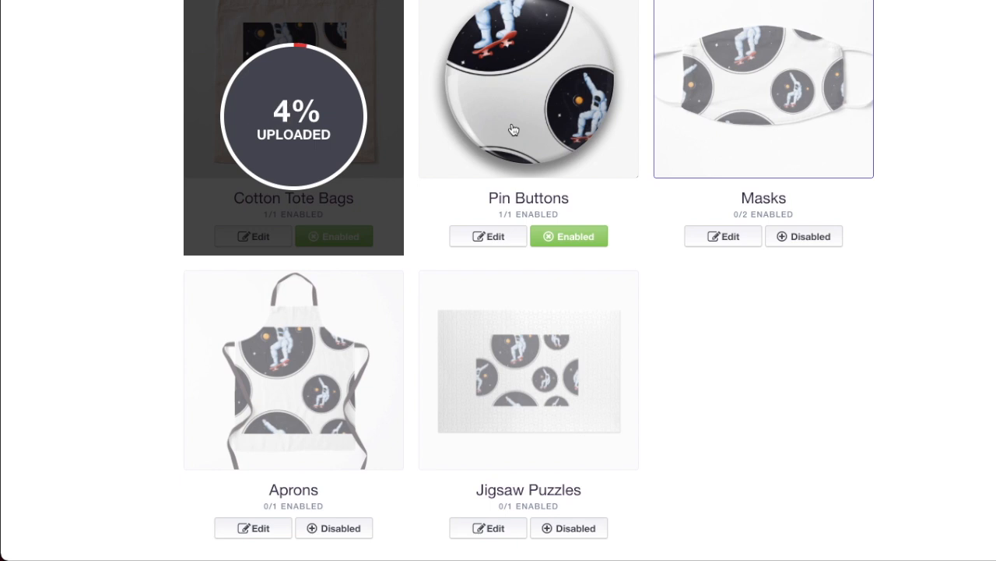
scroll(246, 229, up, 2)
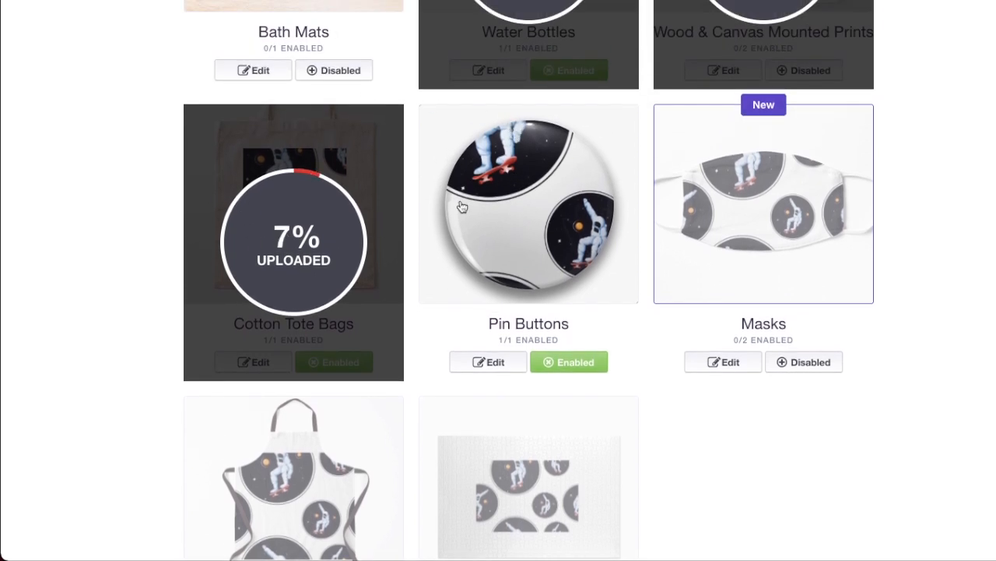
click(552, 221)
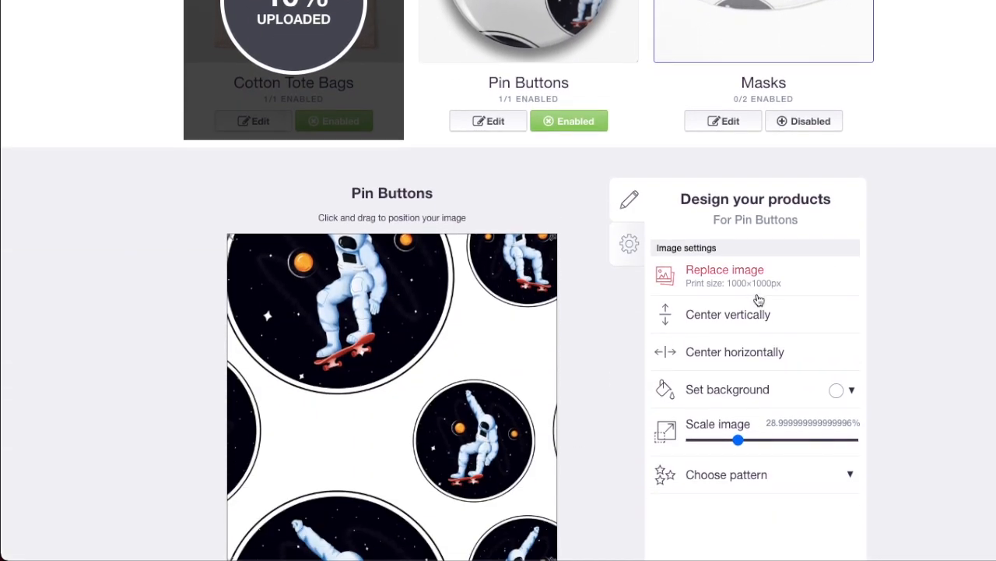
click(756, 290)
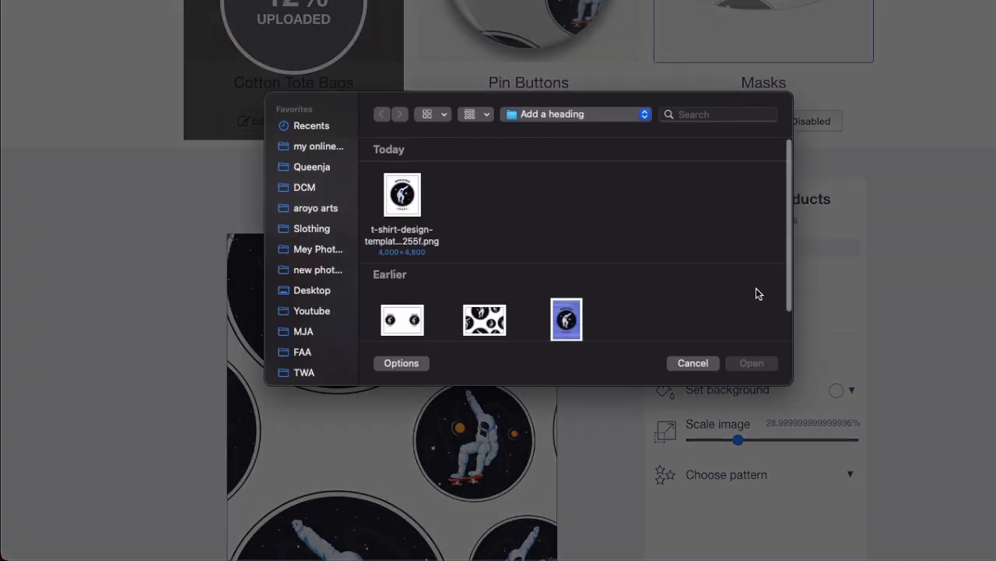
double_click(401, 195)
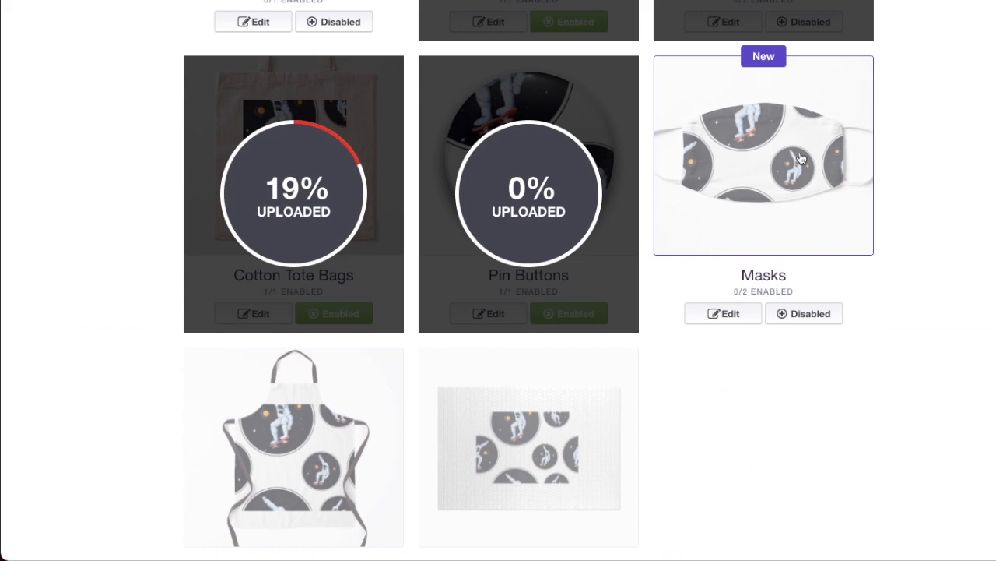
- Replace the patterned images on Masks and on Aprons with the 4,000 × 4,800 t-shirt-design PNG
click(800, 159)
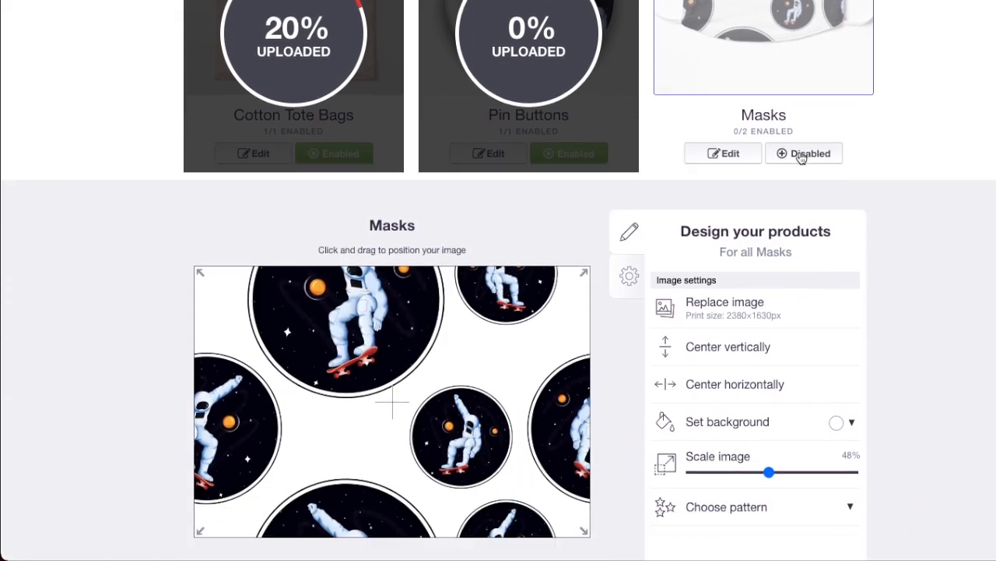
click(726, 224)
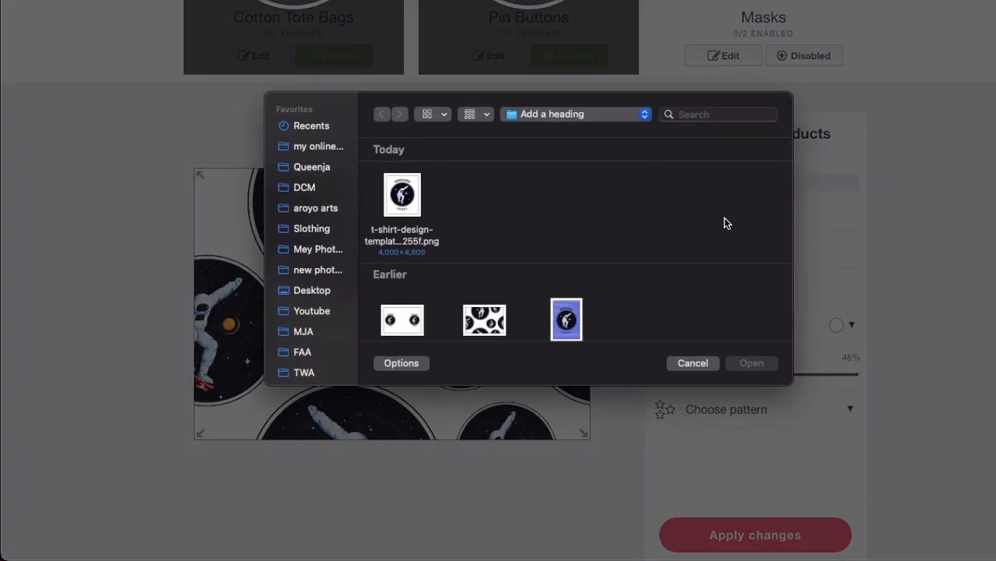
double_click(394, 199)
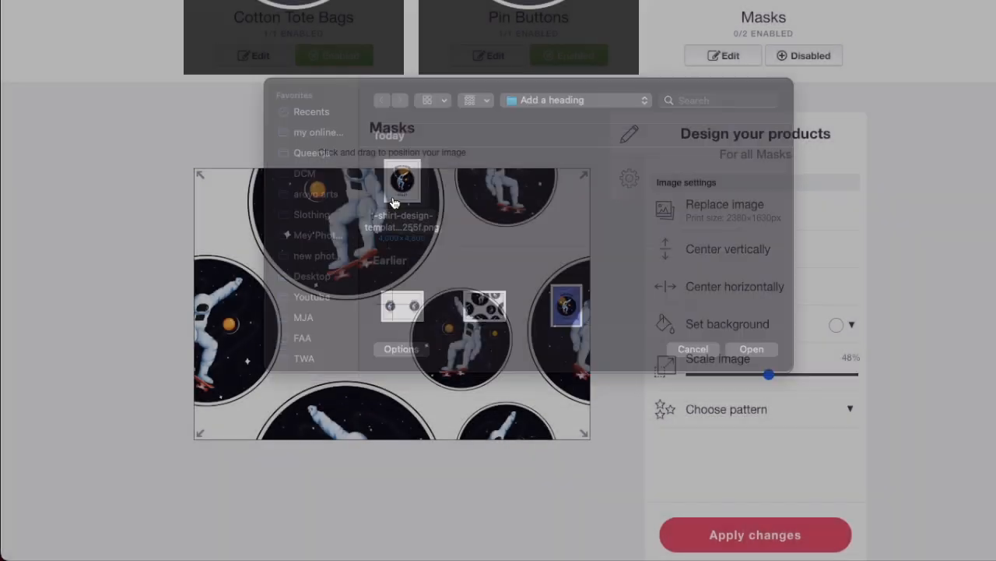
scroll(395, 203, down, 3)
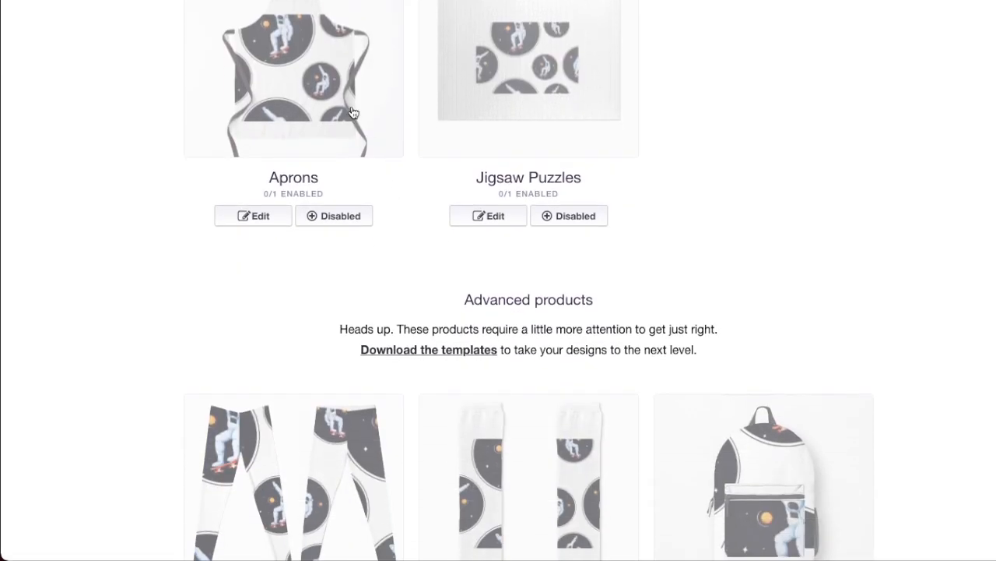
click(351, 113)
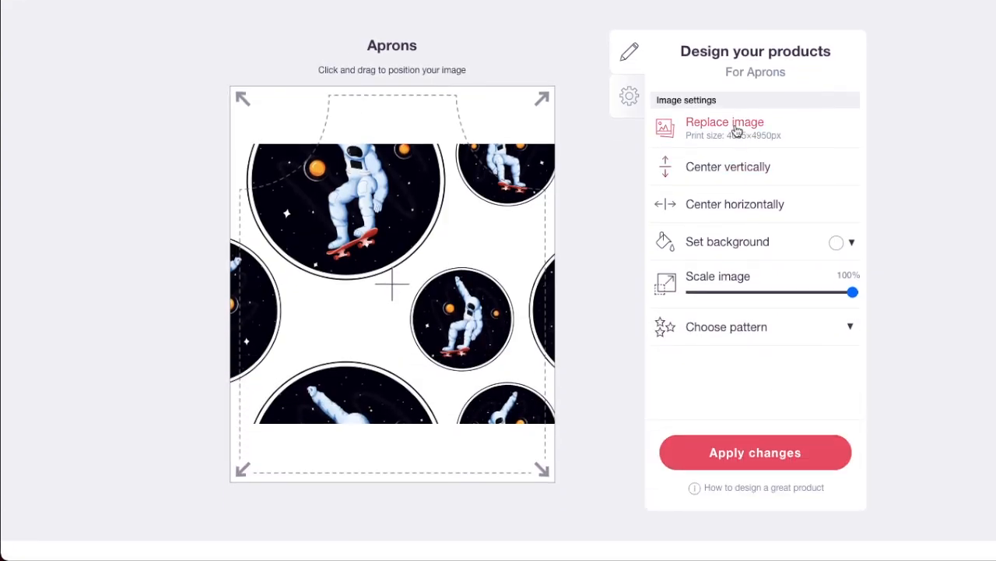
click(736, 131)
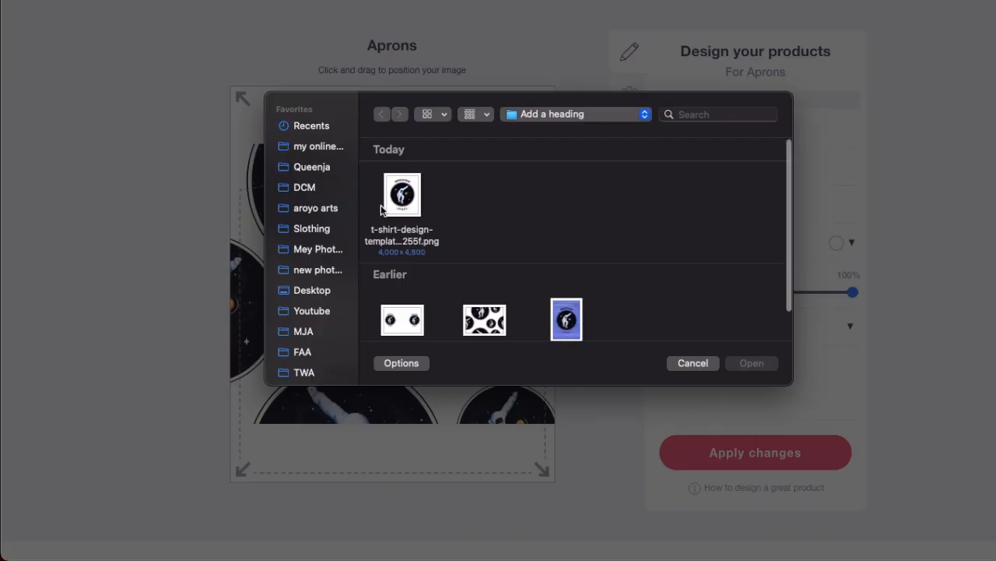
double_click(402, 206)
- Replace the patterned image on Fitted Masks, among the advanced products, with the 5,000 × 3,500 image 1.png
scroll(574, 142, down, 3)
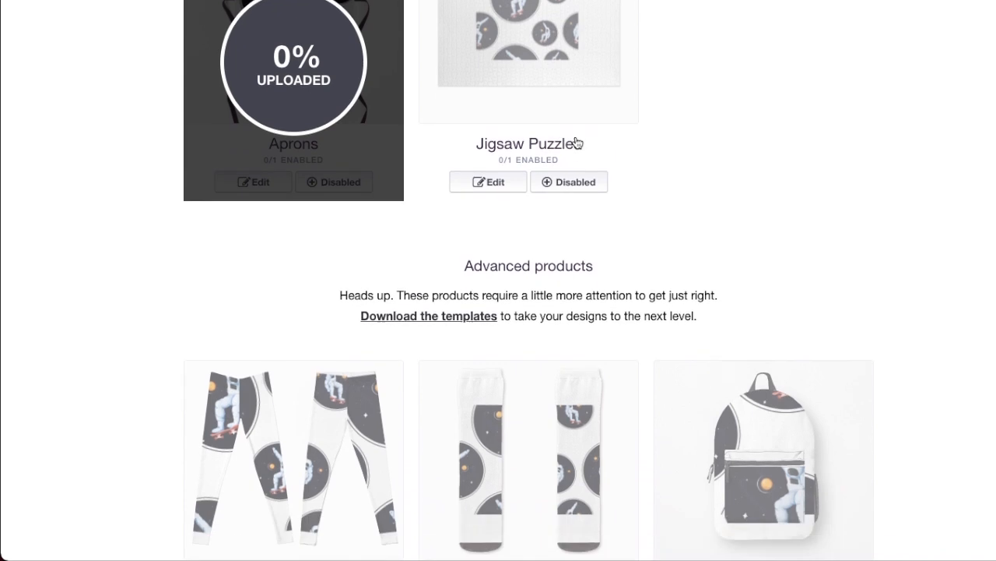
scroll(454, 368, down, 5)
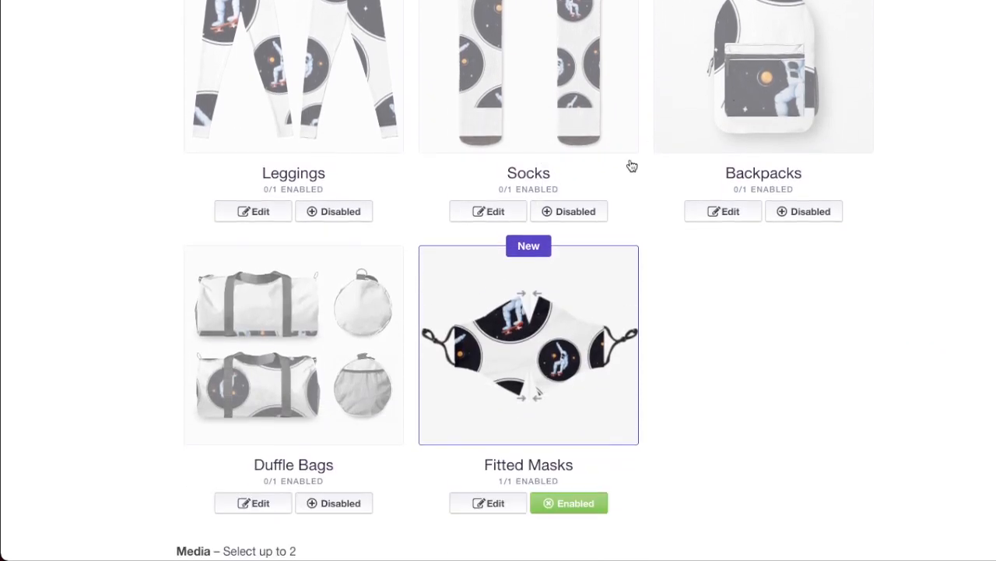
scroll(621, 171, down, 2)
click(551, 212)
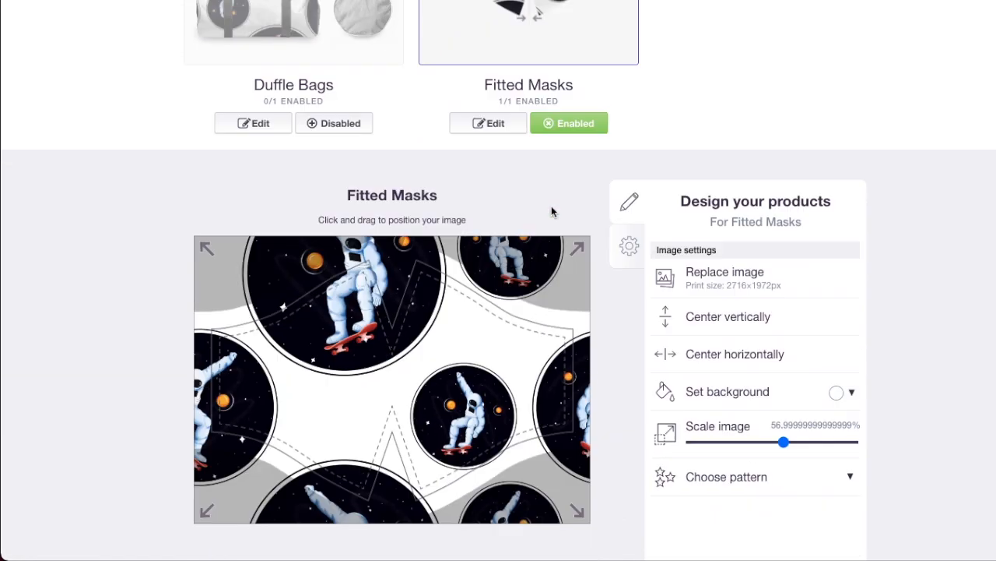
click(728, 231)
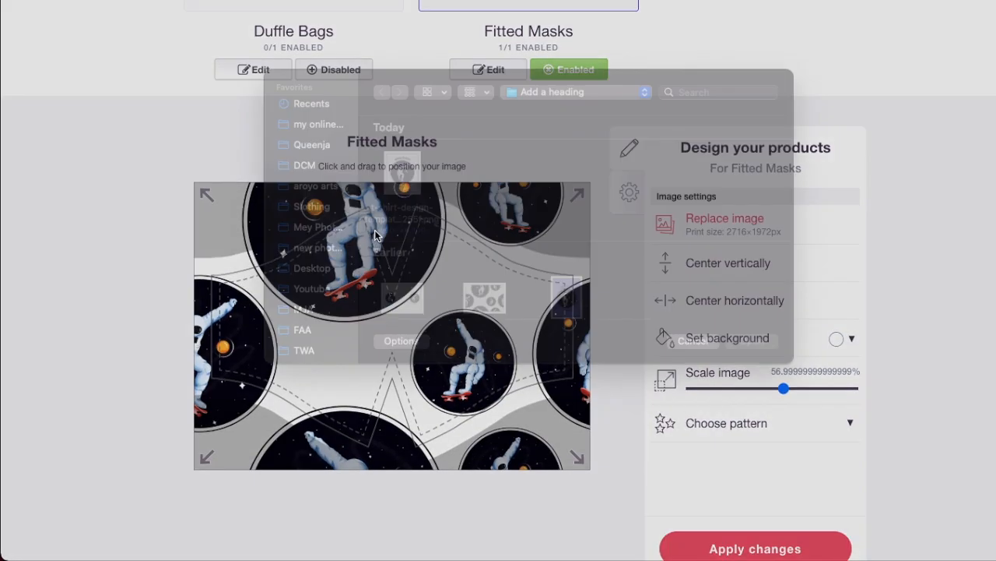
scroll(512, 274, down, 2)
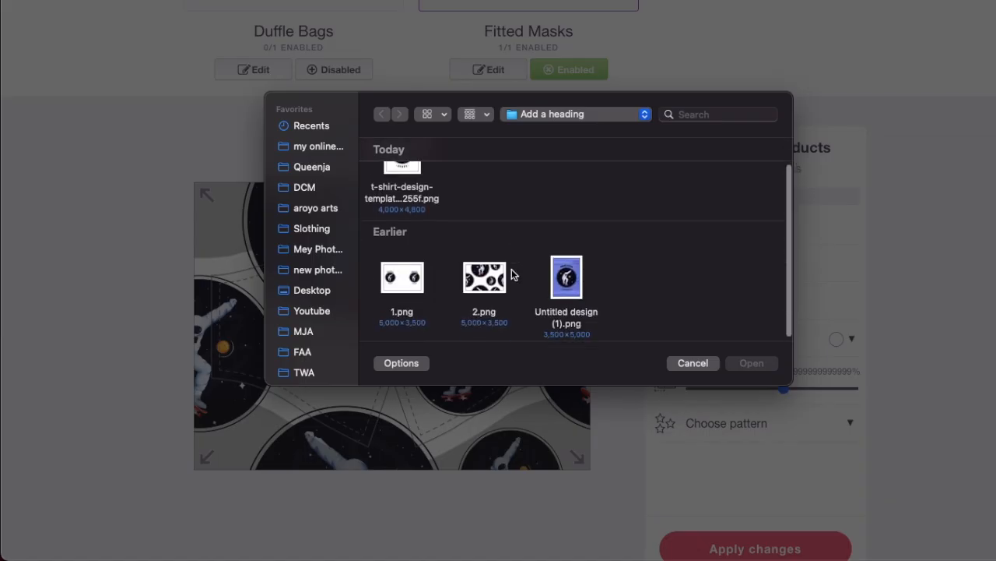
double_click(403, 278)
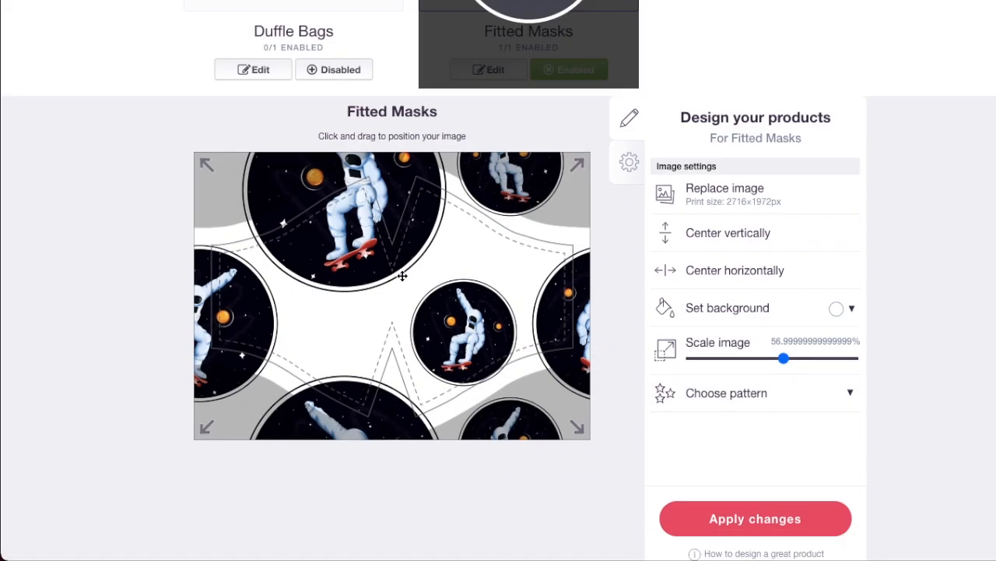
- Review the product previews from Fitted Masks back up to the new work's title, tags and description
scroll(403, 281, up, 20)
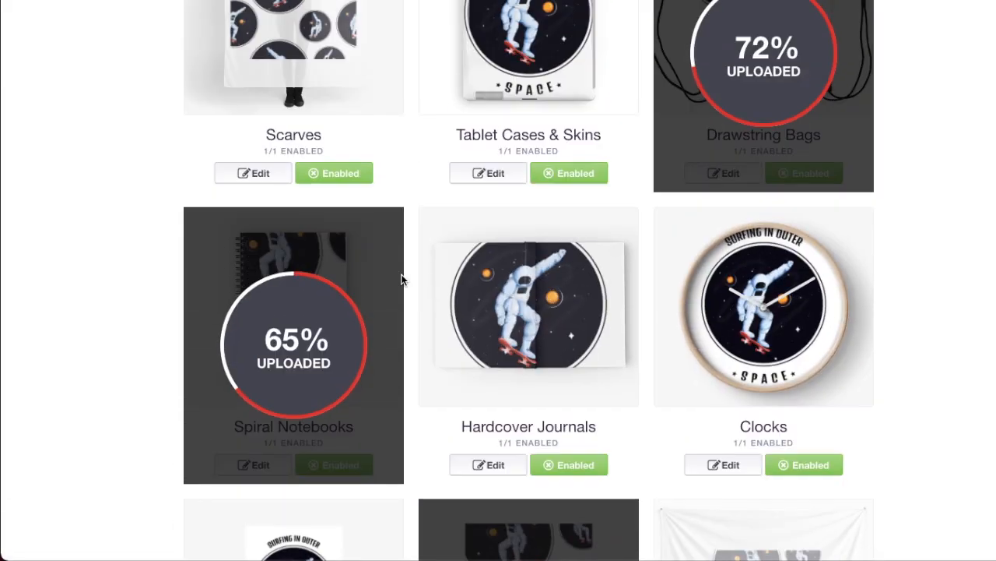
scroll(402, 281, up, 20)
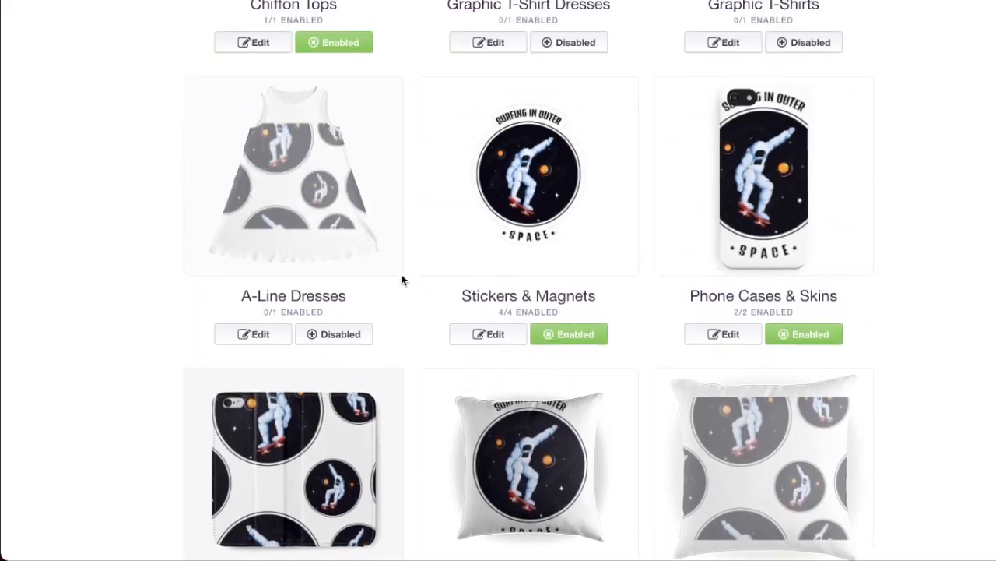
scroll(402, 280, up, 10)
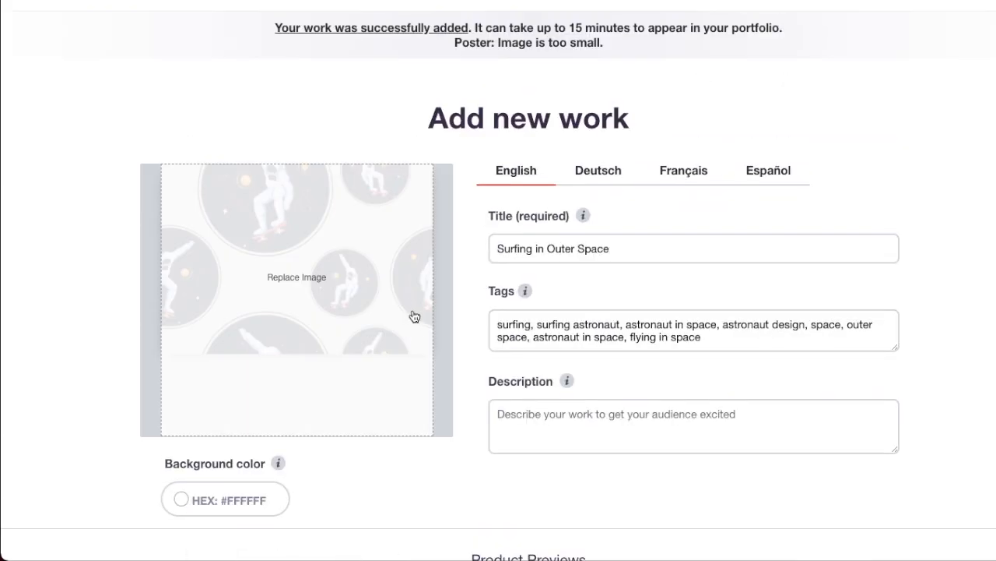
- Open the Standard Print Clothing product for editing and set its design size to 66%
scroll(417, 333, down, 5)
click(332, 226)
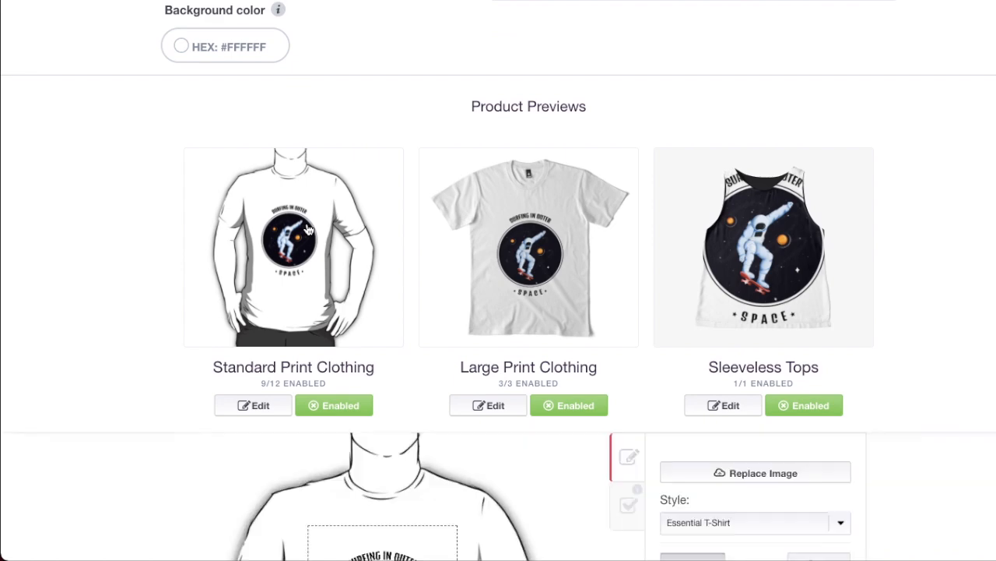
scroll(333, 224, down, 5)
mouse_move(753, 302)
mouse_down()
mouse_move(775, 304)
mouse_move(762, 305)
mouse_up()
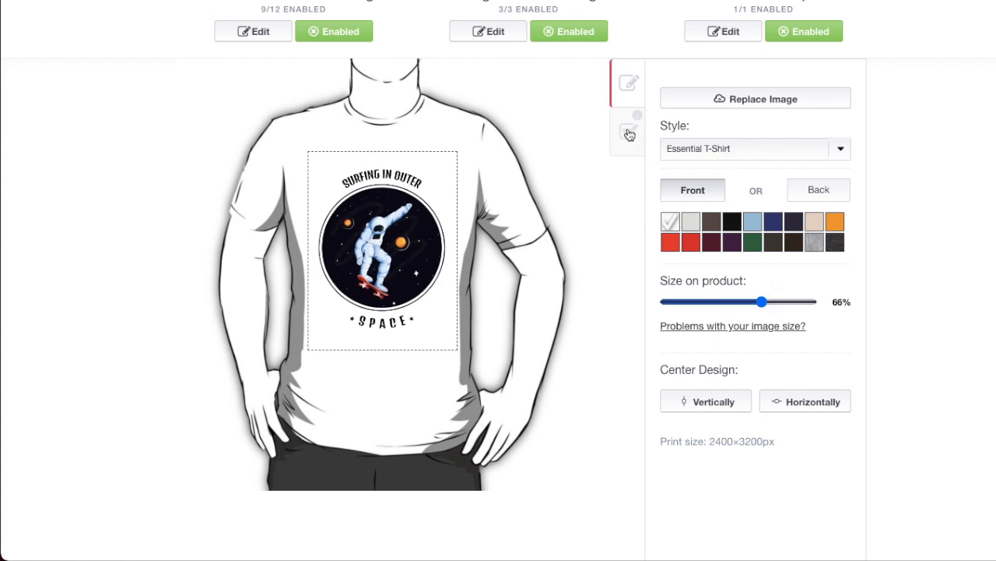
- Try the design on a cream Pullover Sweatshirt and on the Hoodie (Zipper) style
click(716, 155)
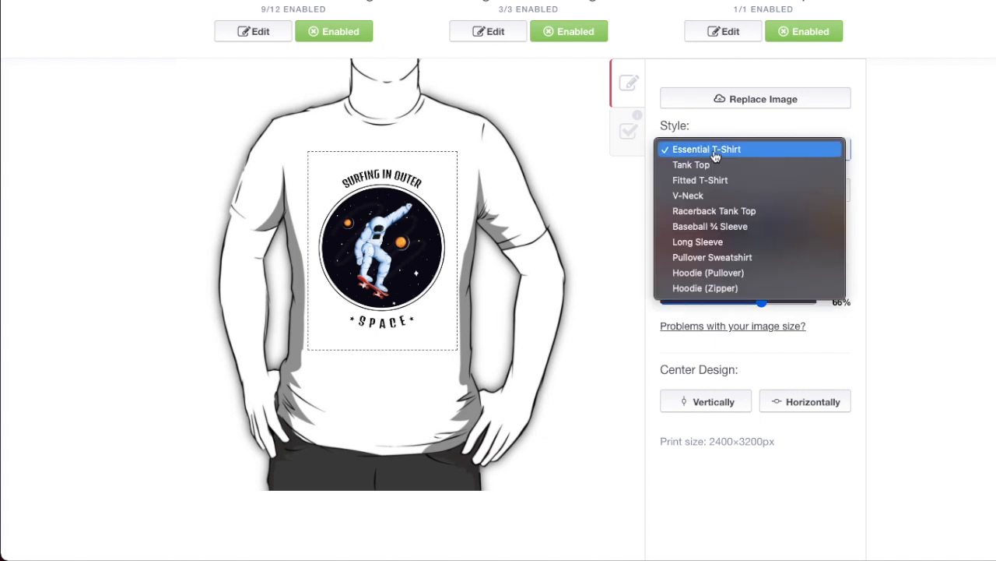
click(699, 258)
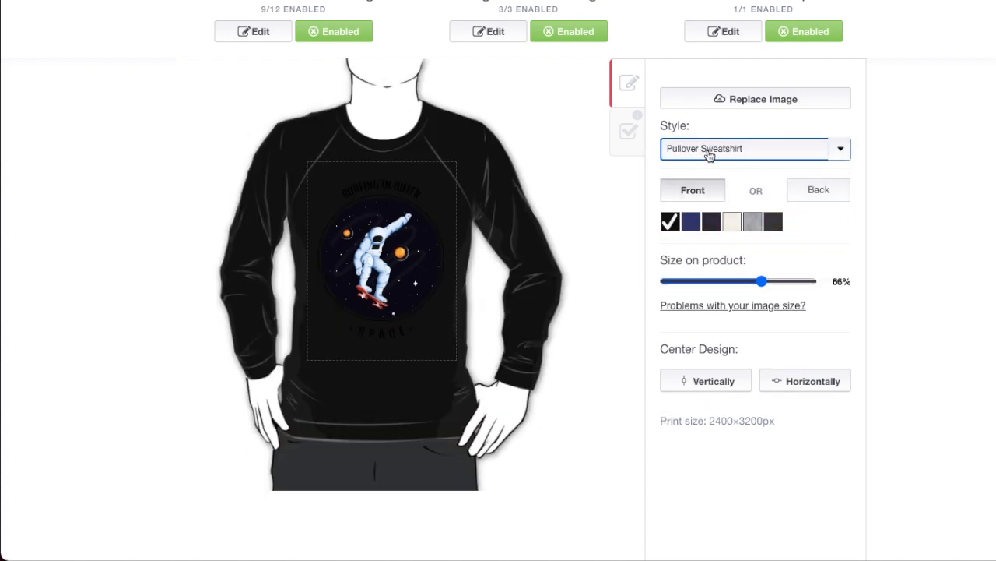
click(731, 225)
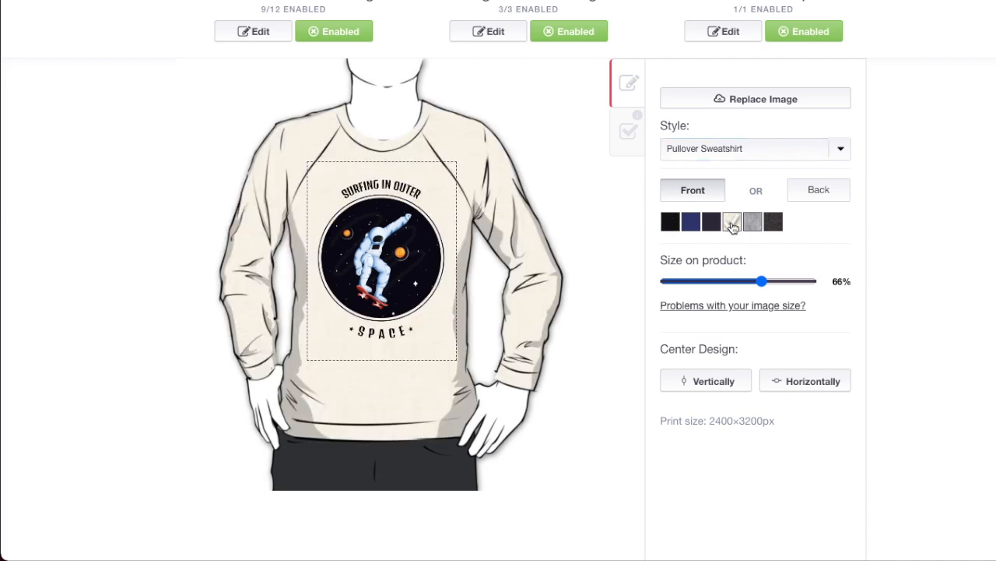
click(719, 151)
click(717, 181)
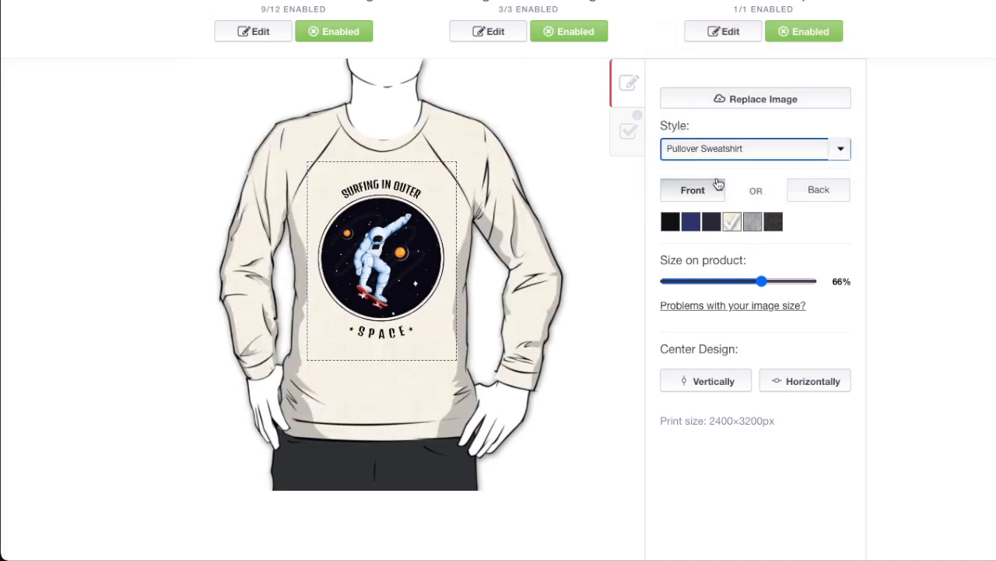
- Set the Standard Print Clothing default style to Baseball ¾ Sleeve with blue sleeves
click(768, 151)
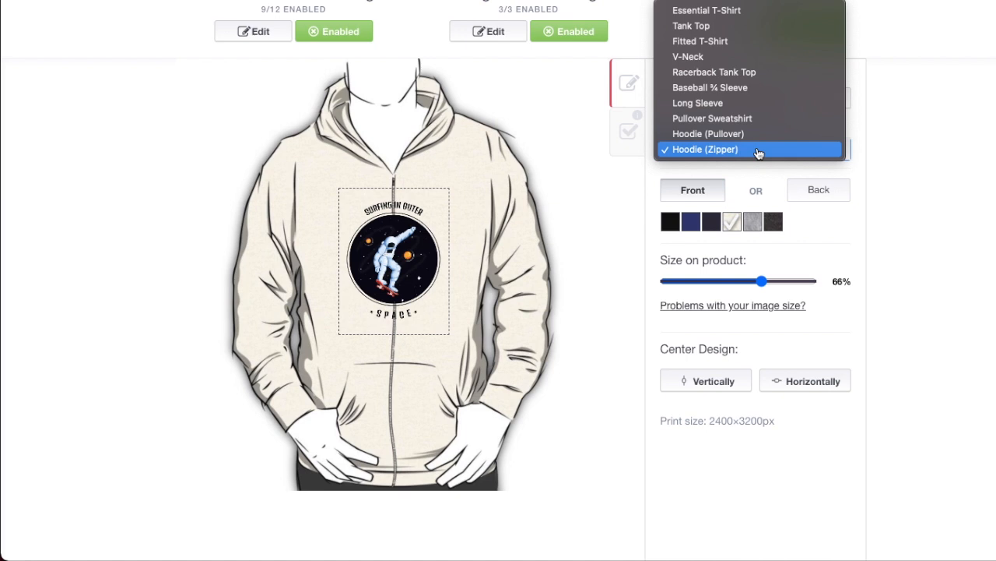
click(731, 89)
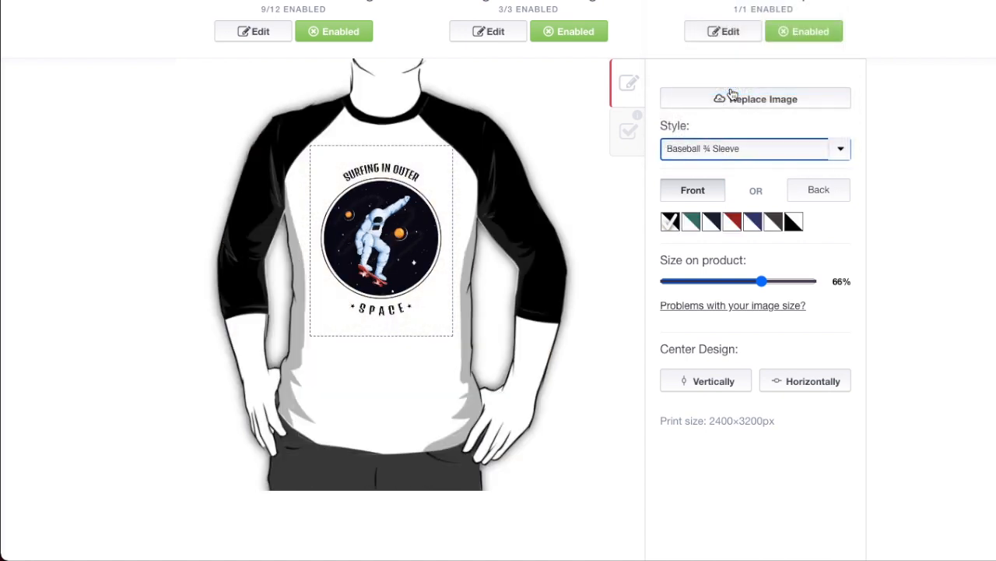
click(753, 224)
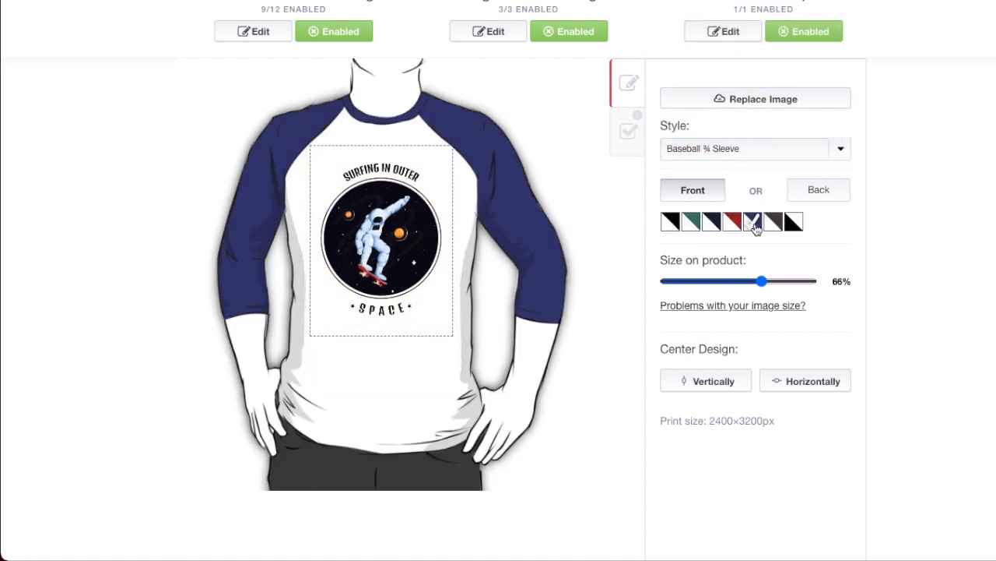
- Enable Kids Clothes, Kids Pullover Hoodie and Toddler Pullover Hoodie for Standard Print Clothing
click(636, 134)
click(668, 130)
click(667, 163)
click(668, 221)
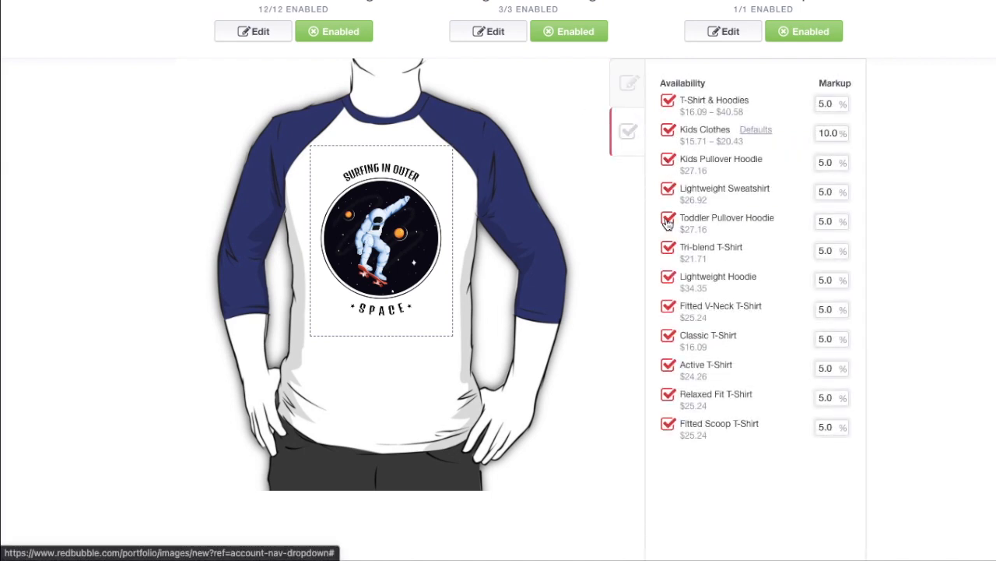
- Compare the Kids Clothes default styles and colors, and apply Long Sleeve Baby One-Piece in white
click(756, 129)
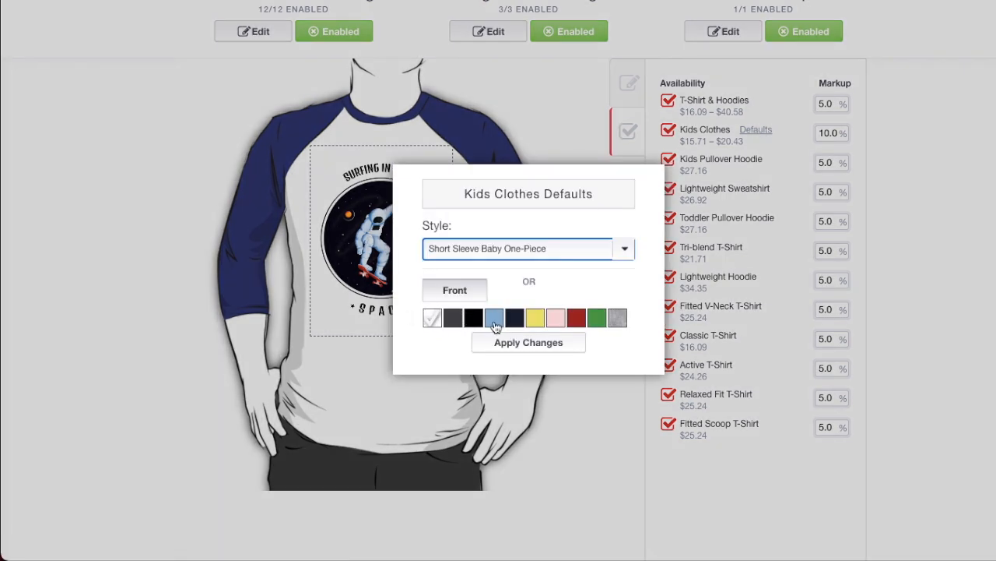
click(510, 249)
click(510, 263)
click(510, 261)
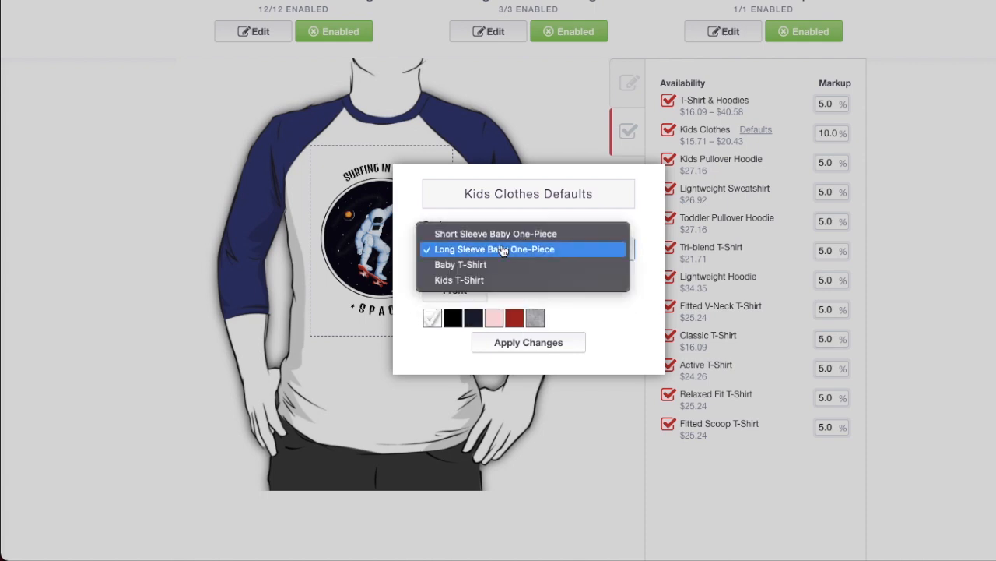
click(483, 251)
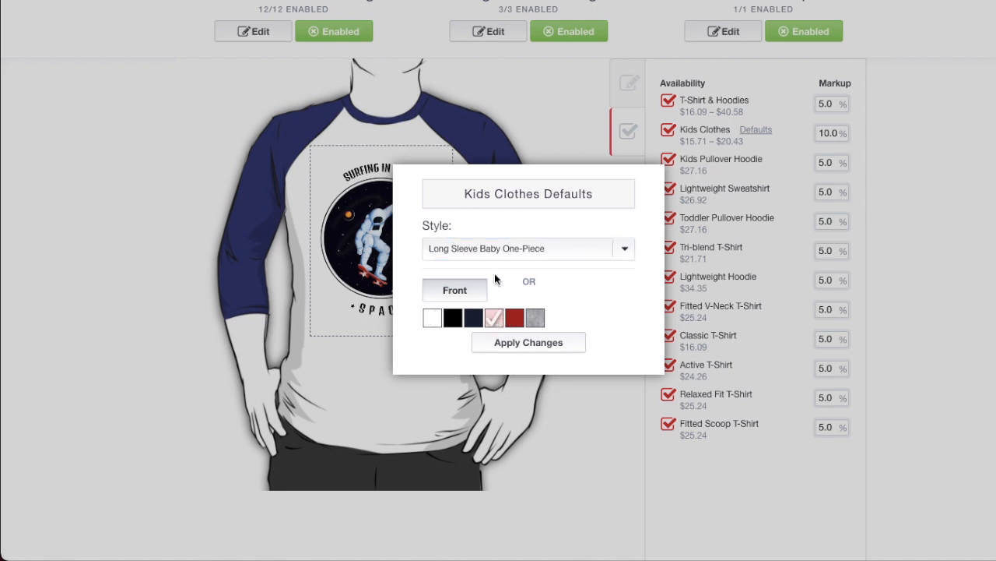
click(498, 251)
click(498, 266)
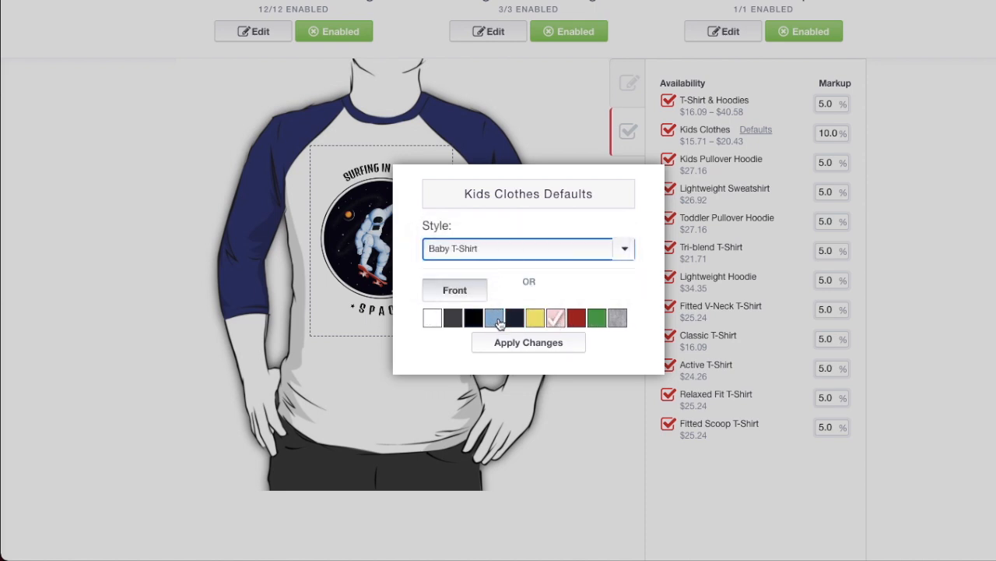
click(499, 251)
click(498, 231)
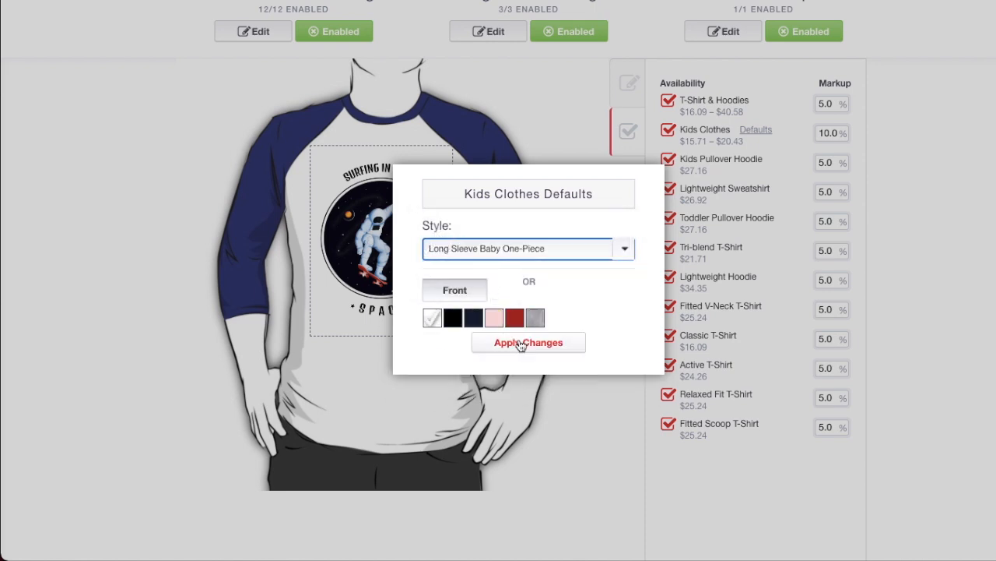
click(520, 344)
- Scale the Large Print Clothing design to 89% and reposition it within the print area of the Premium T-Shirt
scroll(553, 192, up, 3)
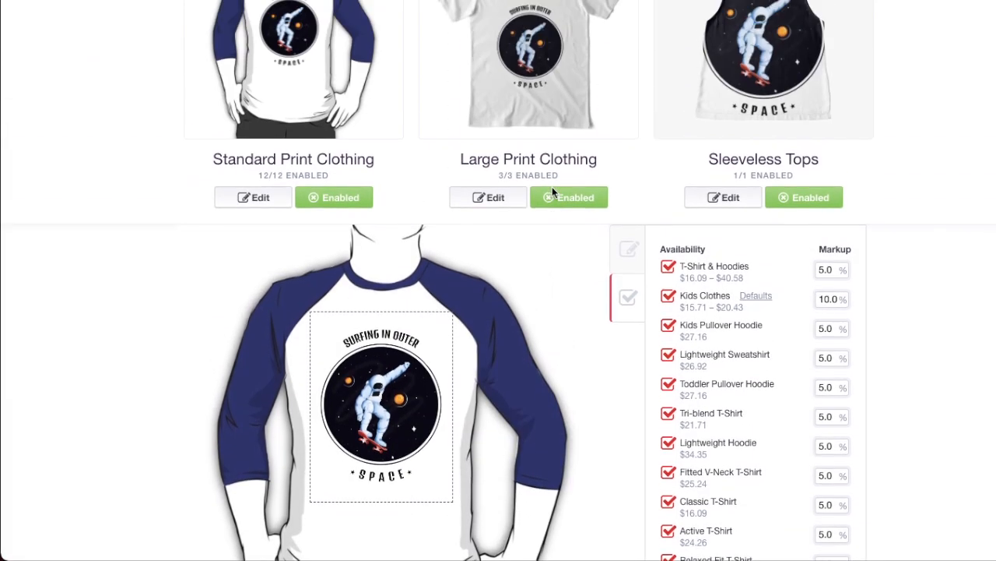
click(513, 163)
scroll(564, 249, down, 3)
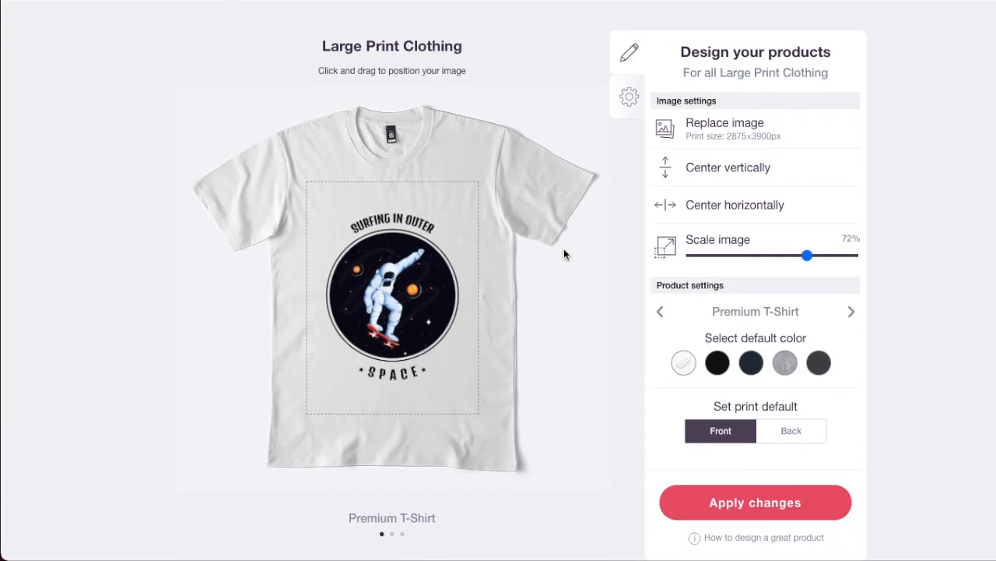
drag(807, 187, 833, 187)
drag(372, 210, 375, 216)
scroll(525, 229, up, 2)
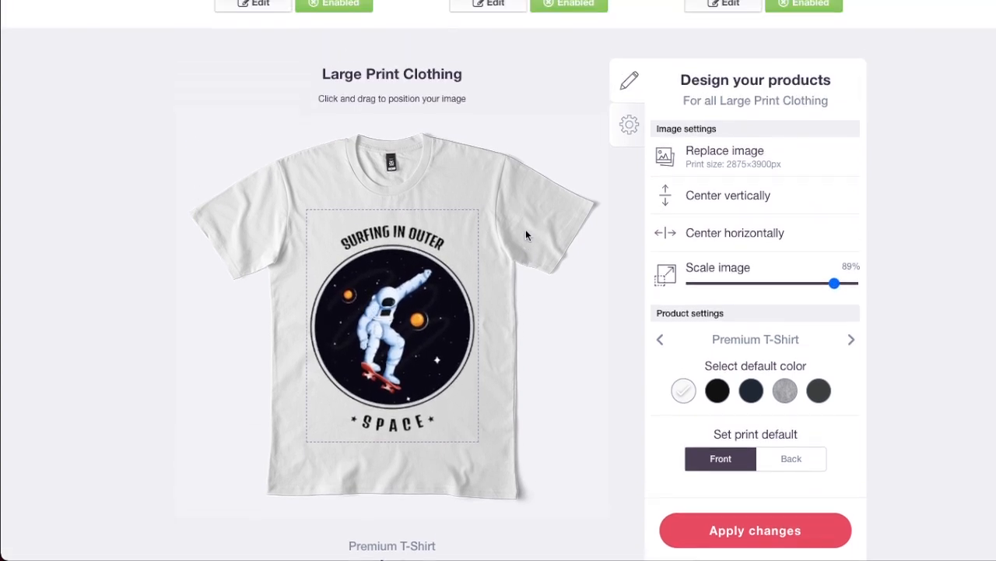
- Choose gray as the Premium Scoop T-Shirt's default color, check the Long T-Shirt, and return to the Premium T-Shirt
scroll(593, 221, down, 3)
click(851, 192)
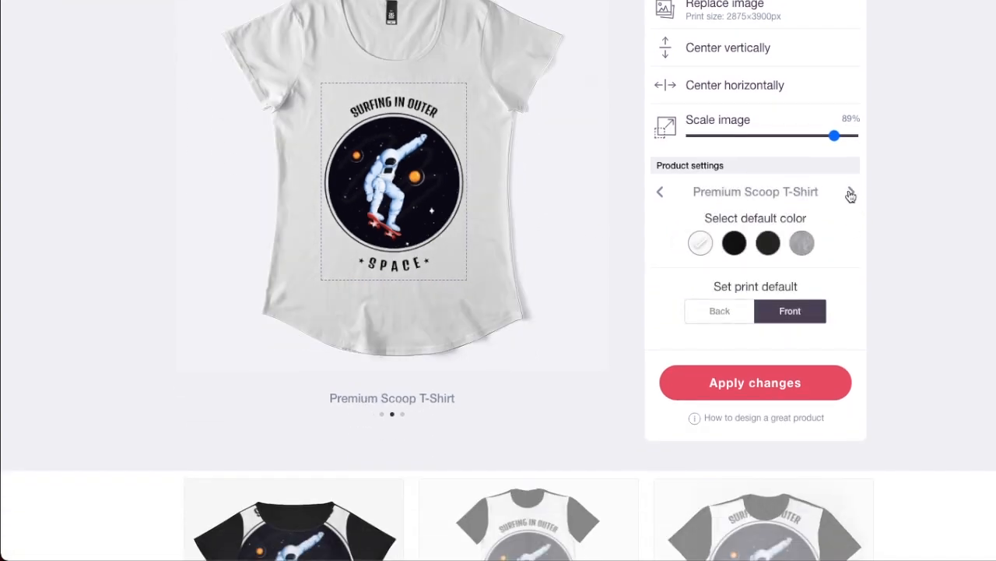
click(803, 245)
click(852, 191)
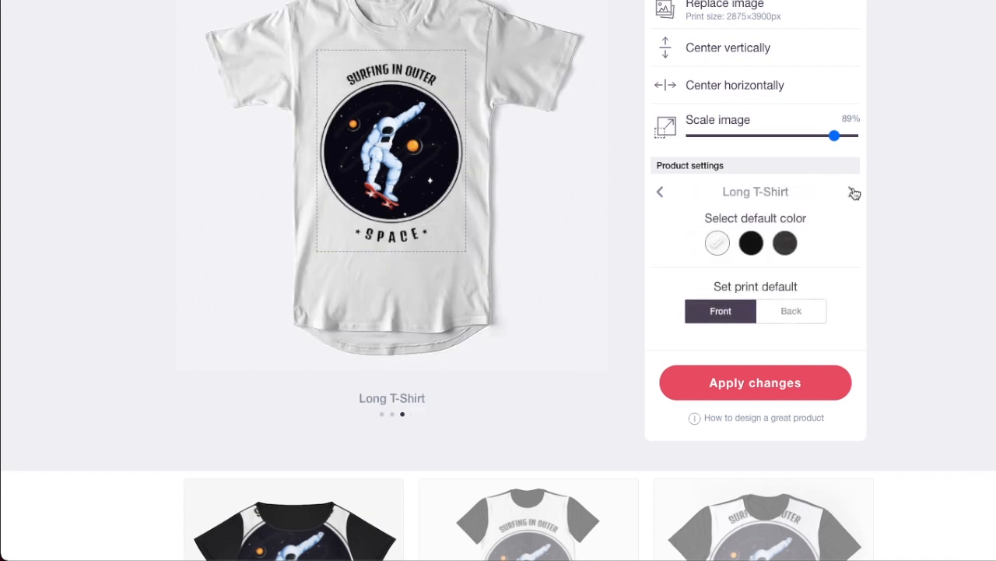
click(661, 192)
click(661, 192)
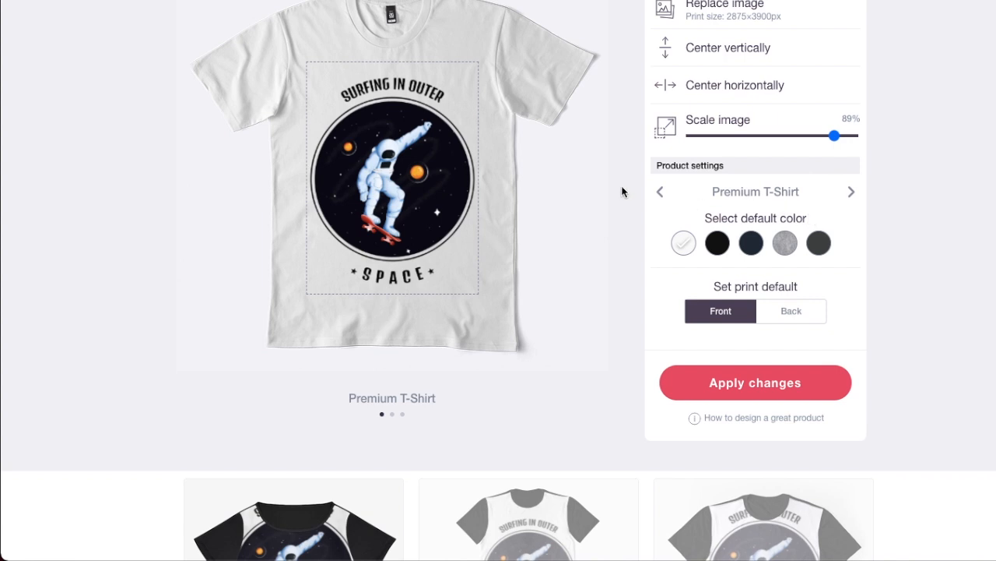
- Scale the Sleeveless Tops design to 62% and center it horizontally
scroll(622, 191, up, 6)
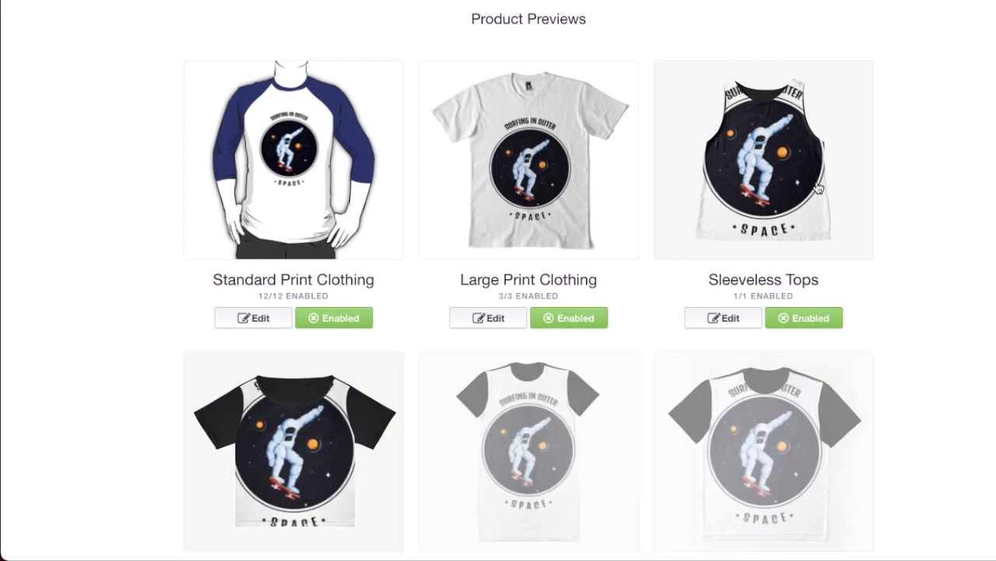
click(819, 188)
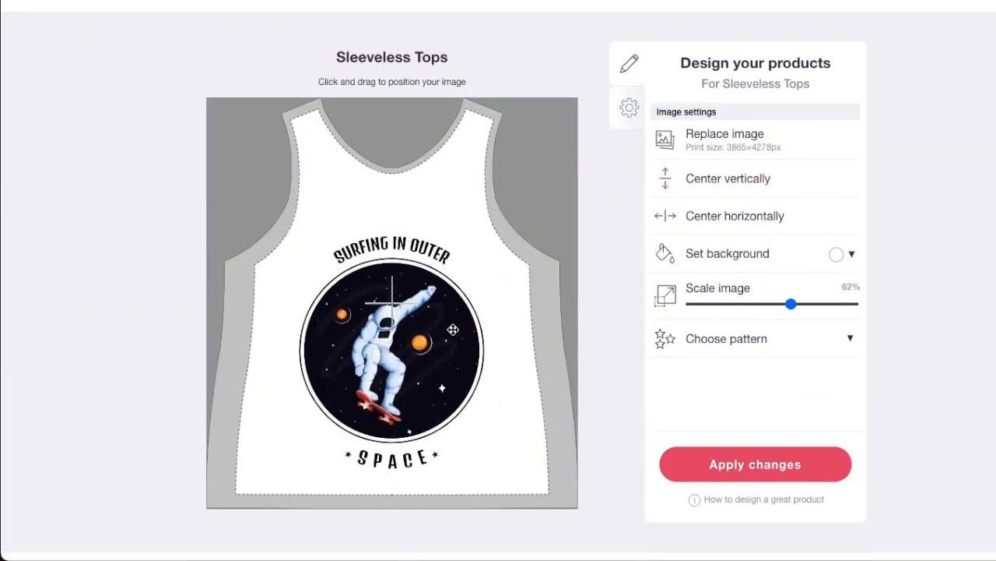
click(712, 215)
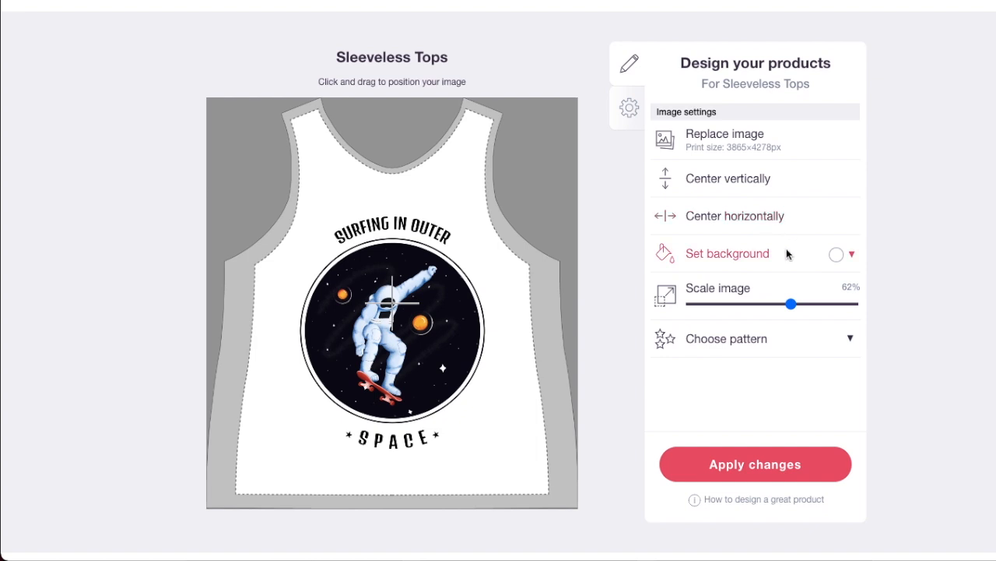
- Try blue background shades #8fb9c9, #6dd8ff and #749ac5 on the Sleeveless Tops
click(839, 256)
click(863, 296)
click(946, 325)
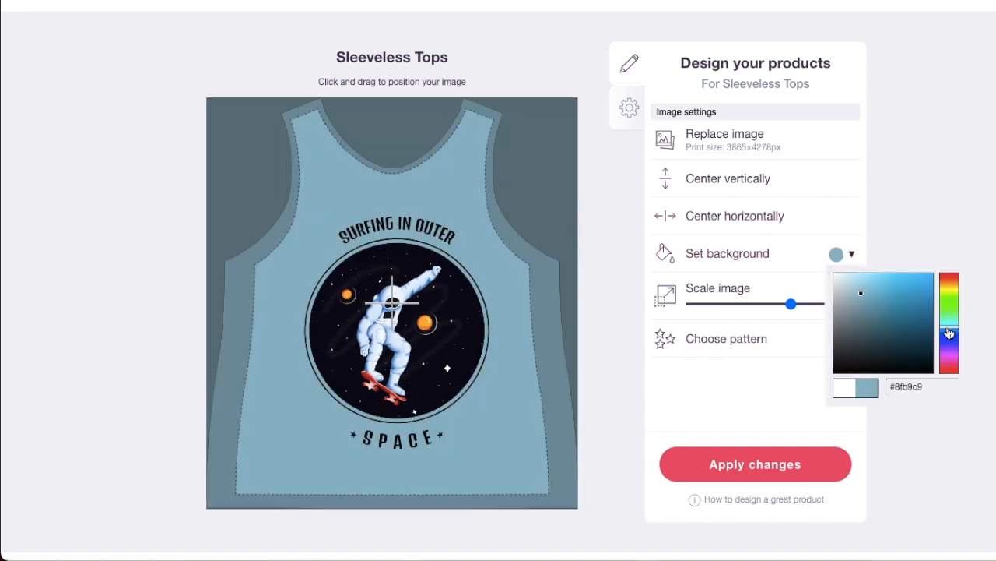
drag(862, 313, 892, 277)
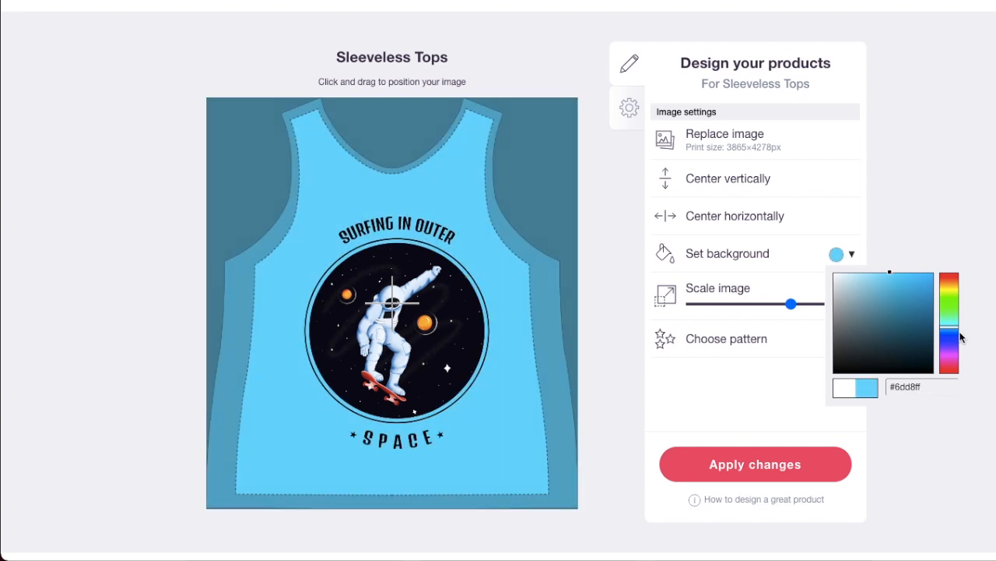
click(950, 335)
click(874, 294)
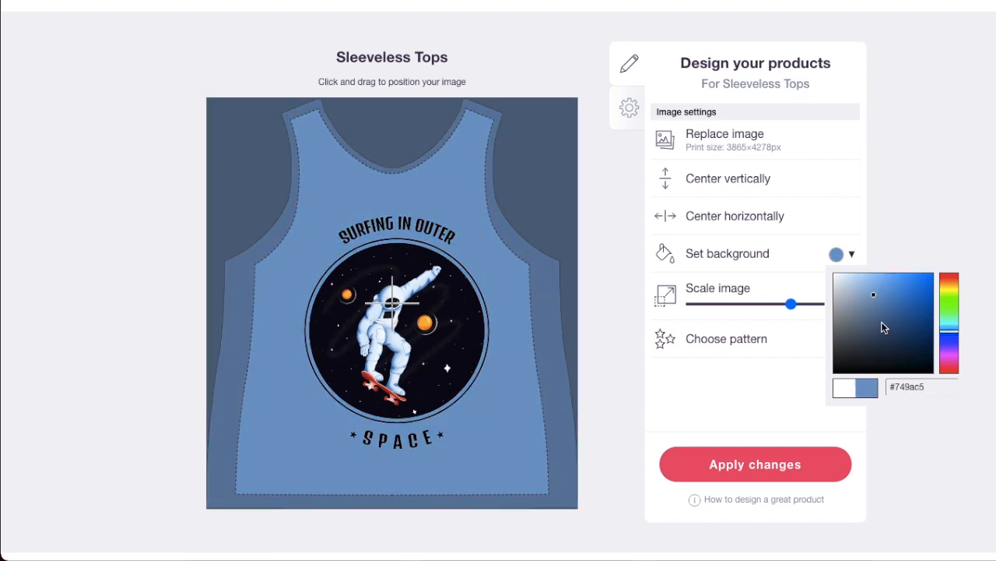
- Set the Sleeveless Tops background to light orange #ffbe8b and move the design slightly down
click(950, 281)
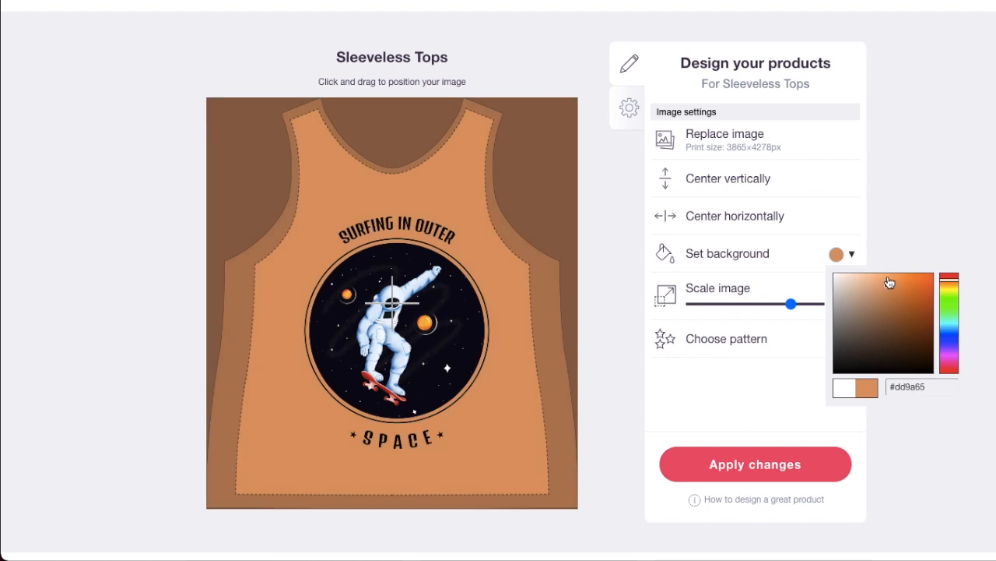
click(887, 280)
click(878, 256)
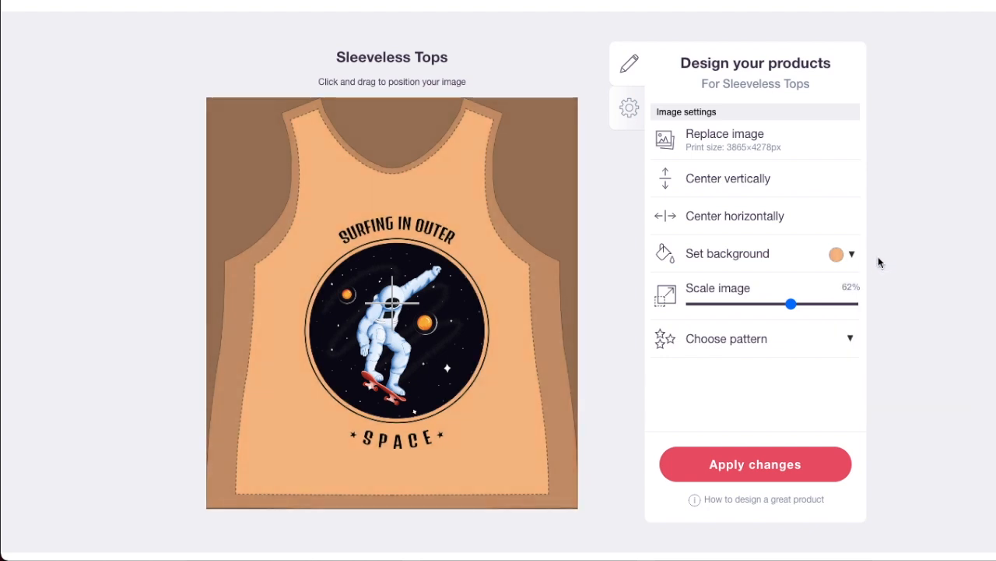
key(F2)
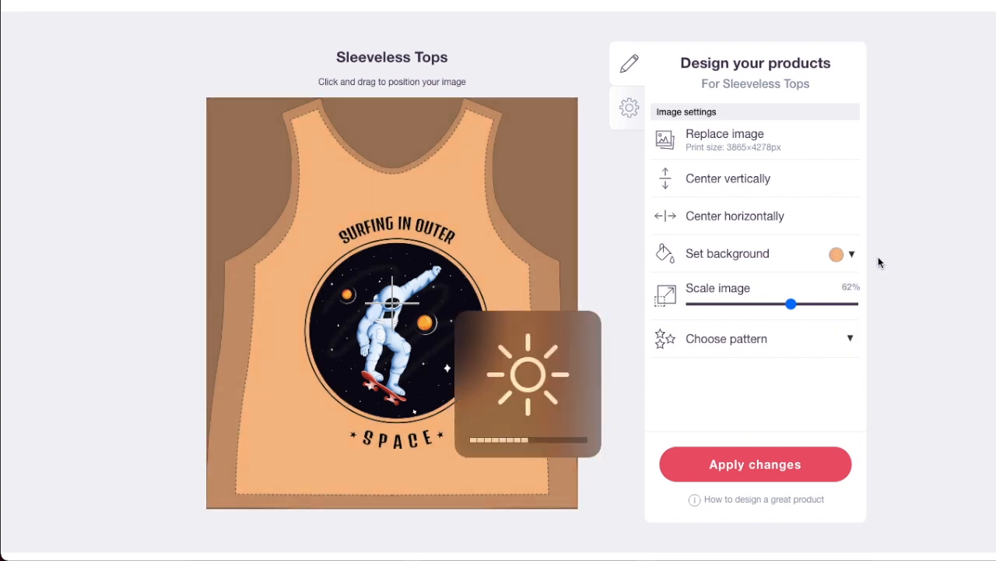
drag(462, 291, 461, 300)
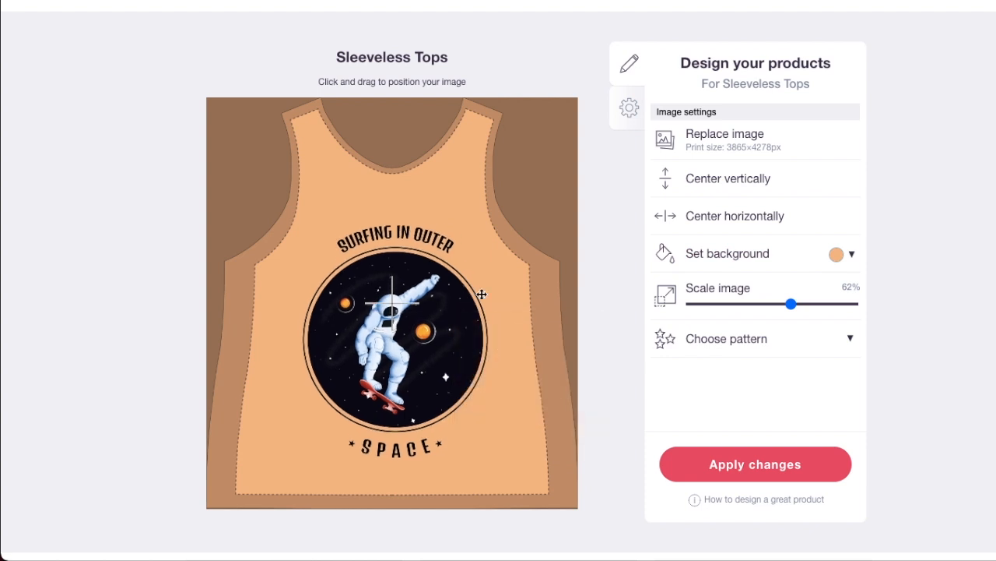
- Shift the Sleeveless Tops background hue to light yellow and check the product preview
click(837, 255)
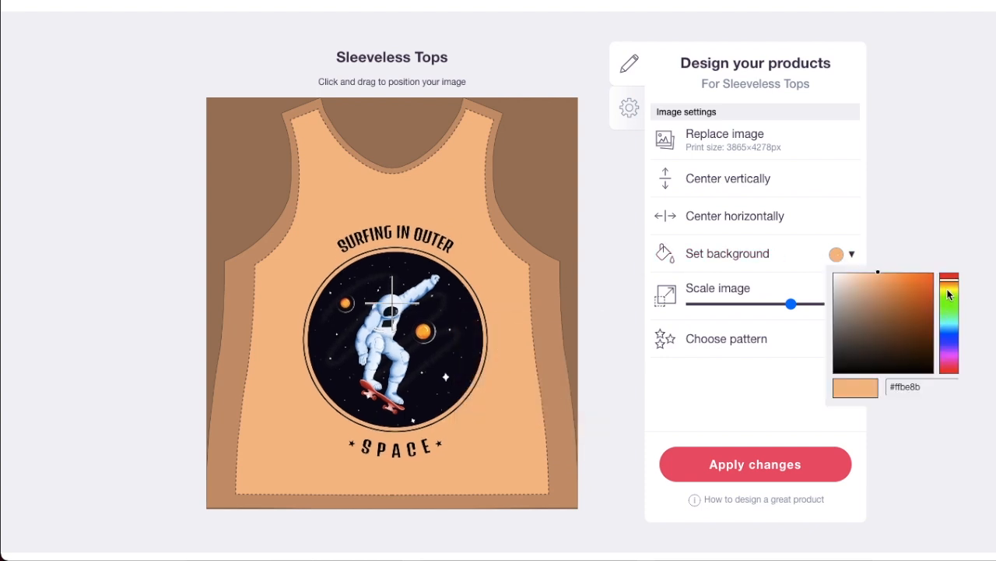
click(949, 292)
click(934, 182)
scroll(933, 183, up, 4)
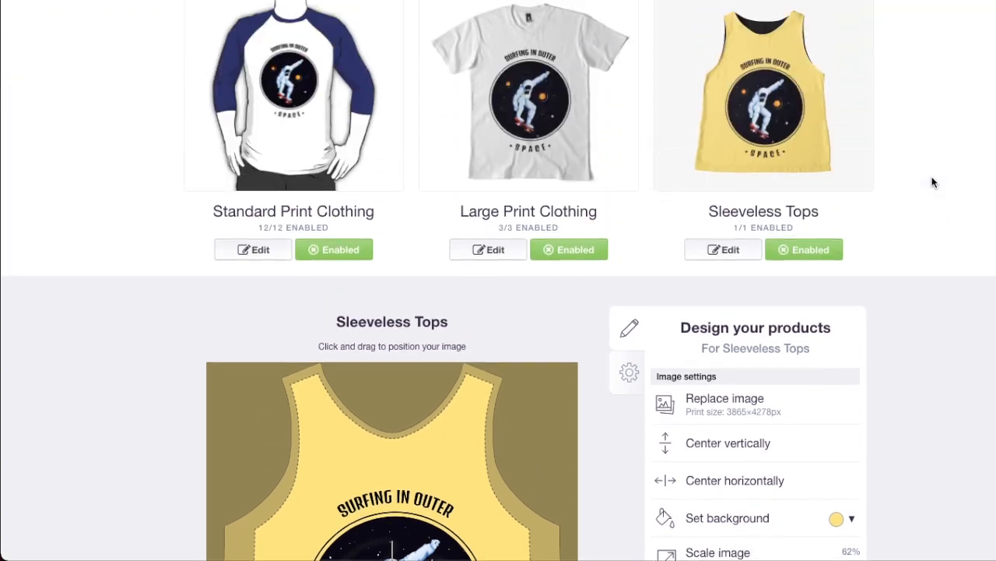
- Open the Chiffon Tops design for editing and scale the image to 60%
scroll(397, 172, down, 3)
click(314, 220)
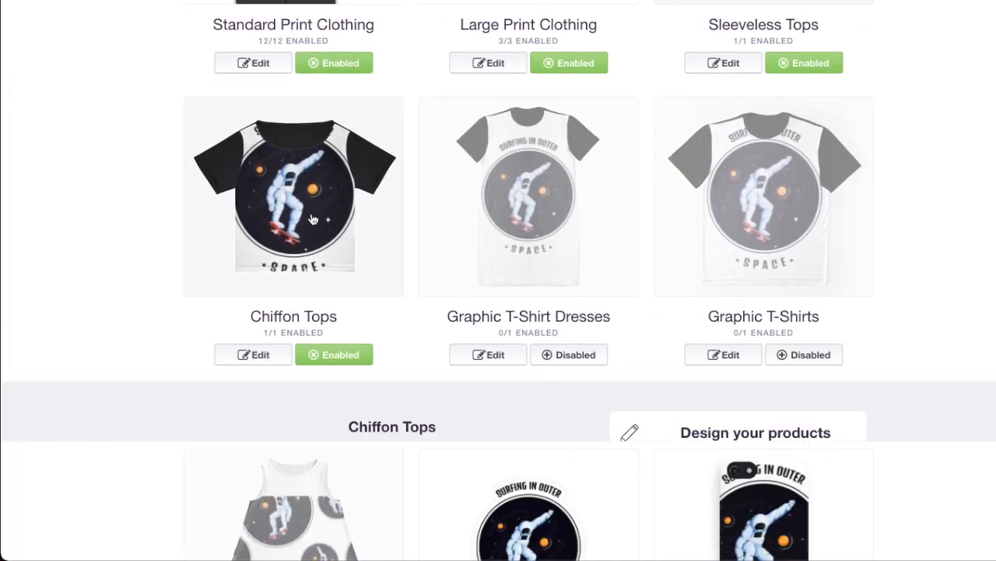
click(802, 370)
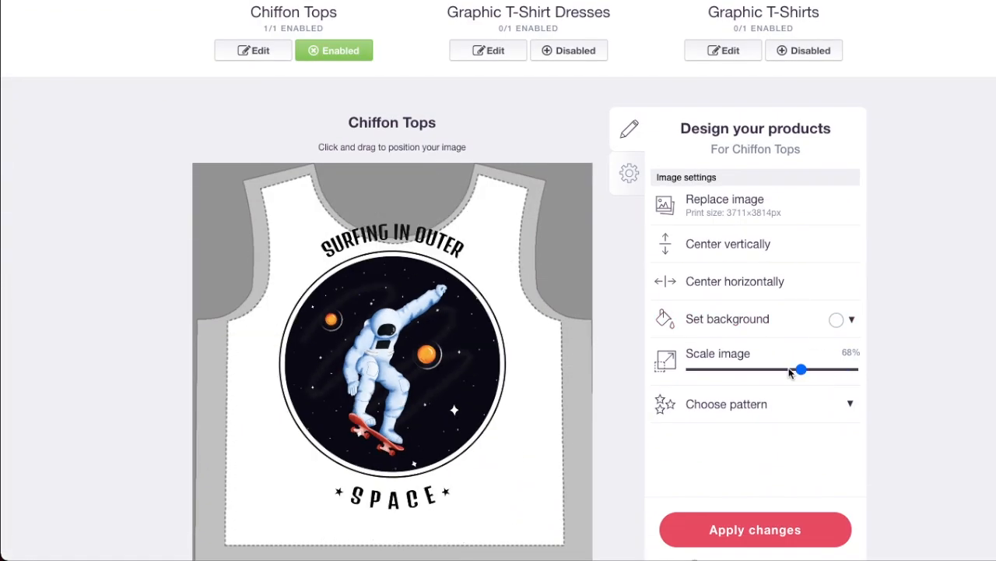
click(788, 369)
scroll(504, 293, down, 1)
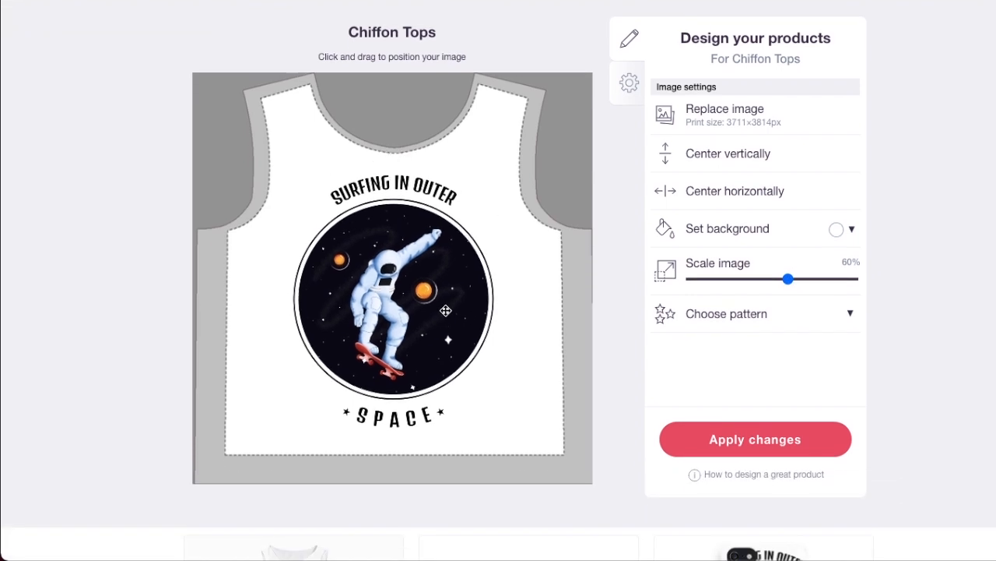
- Set the Chiffon Tops background to light aqua #89faff and check the product preview
click(842, 228)
click(881, 250)
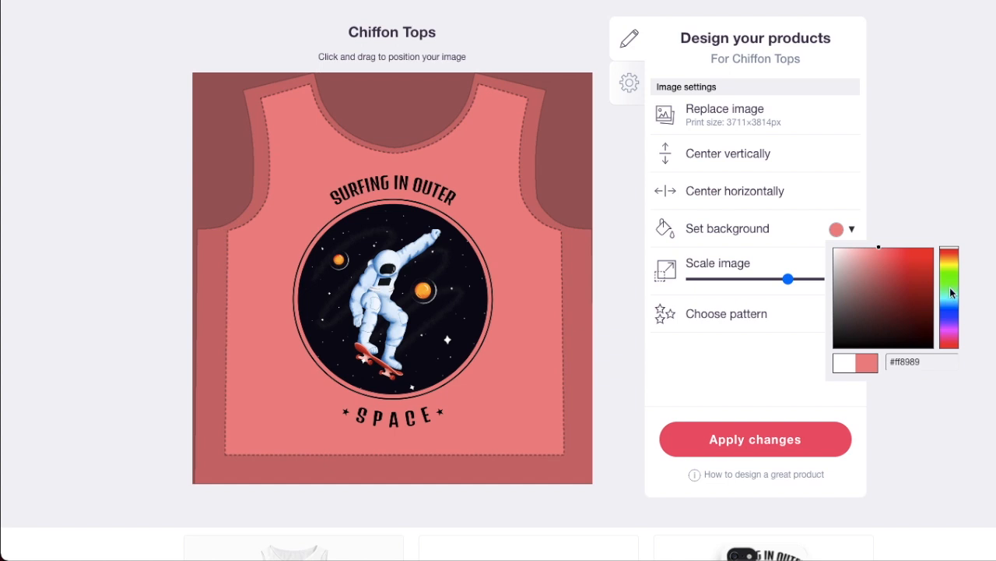
click(950, 298)
scroll(649, 278, up, 6)
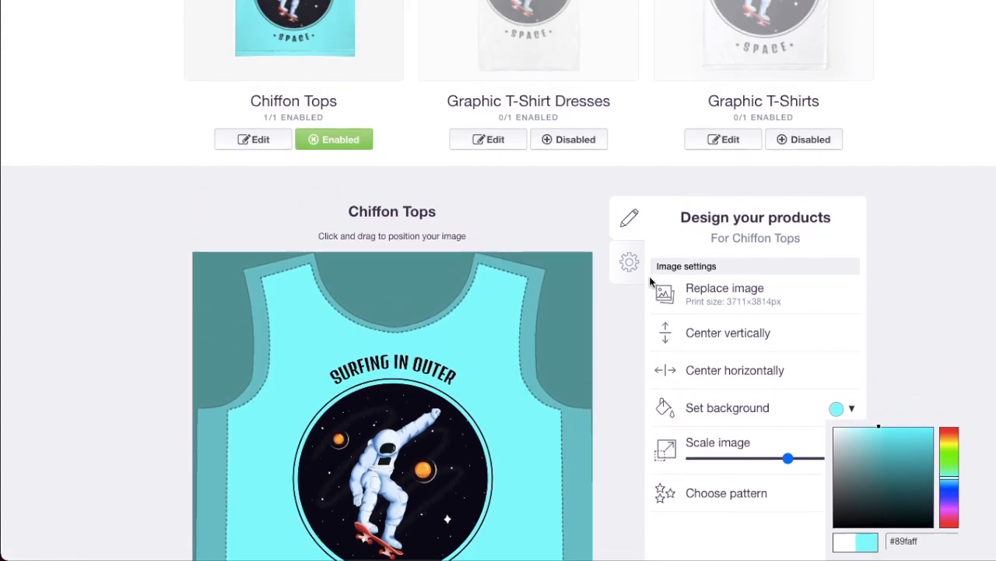
scroll(466, 263, down, 3)
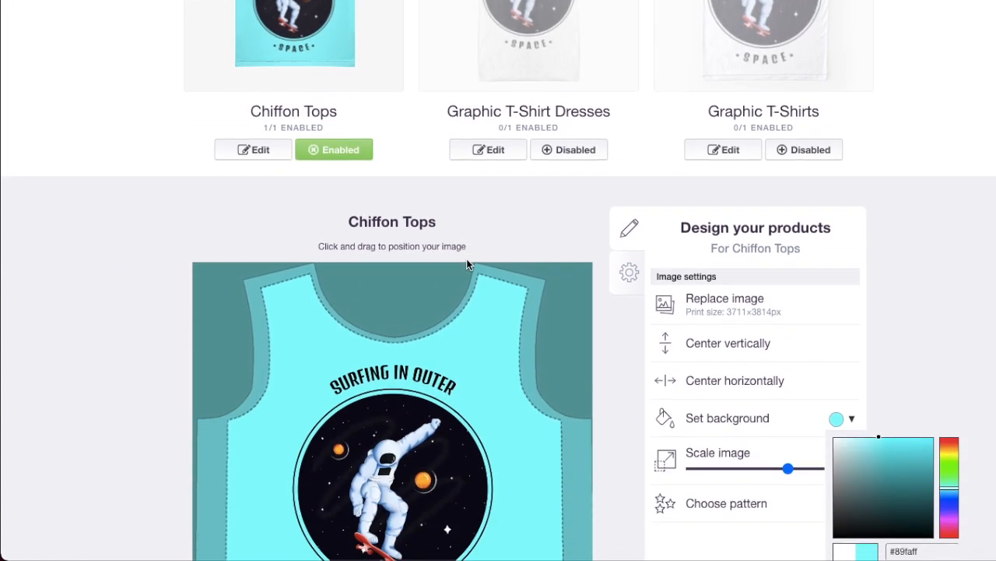
click(472, 421)
scroll(471, 417, up, 4)
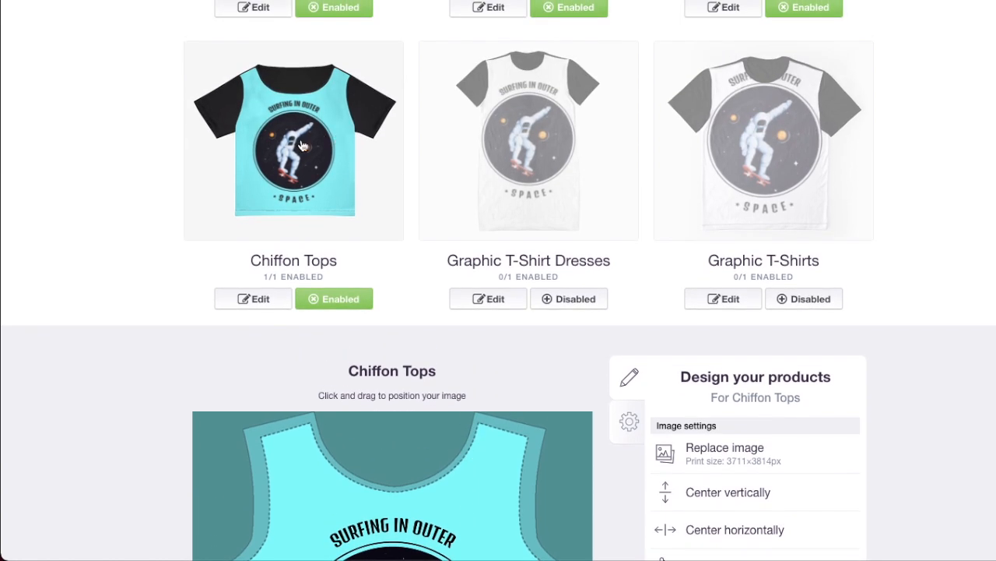
- Enable Graphic T-Shirt Dresses, scale the design to 82% and center it horizontally
click(559, 298)
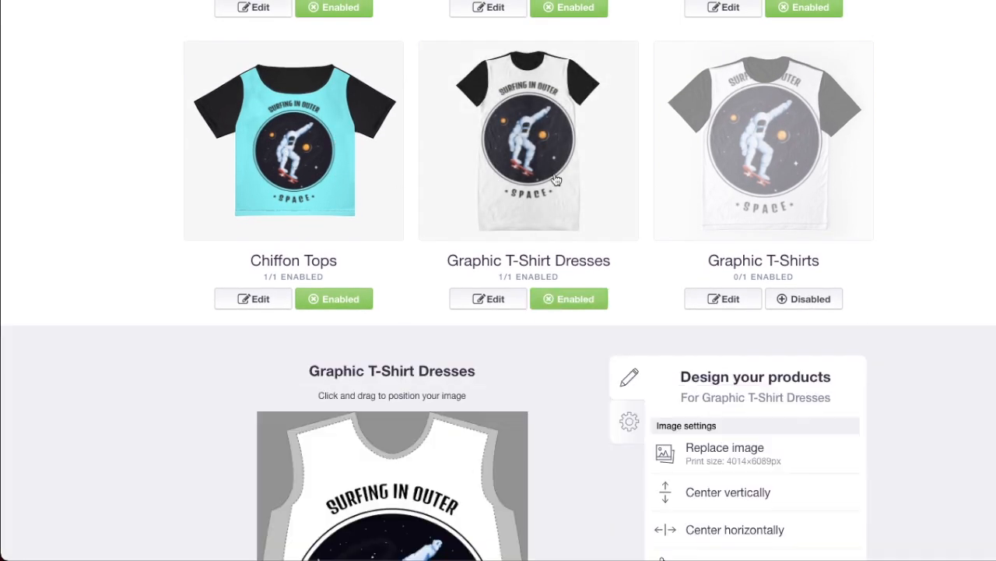
scroll(555, 176, down, 5)
drag(399, 289, 399, 304)
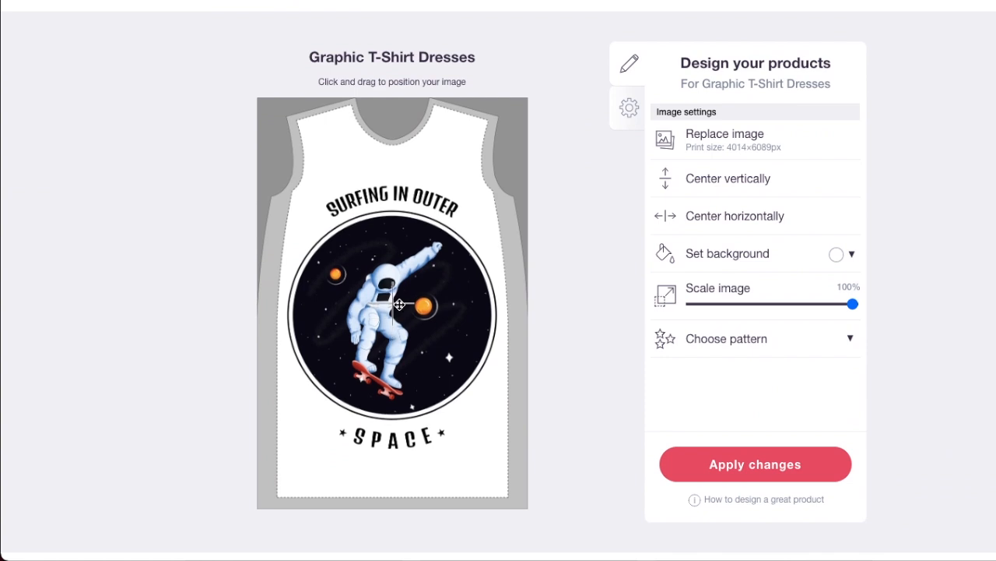
drag(852, 304, 824, 305)
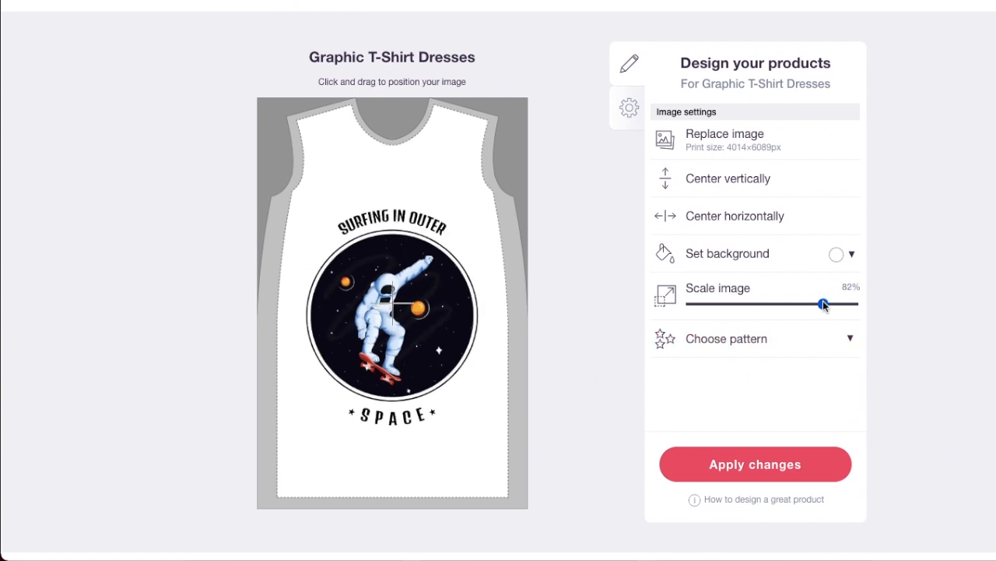
drag(409, 311, 409, 304)
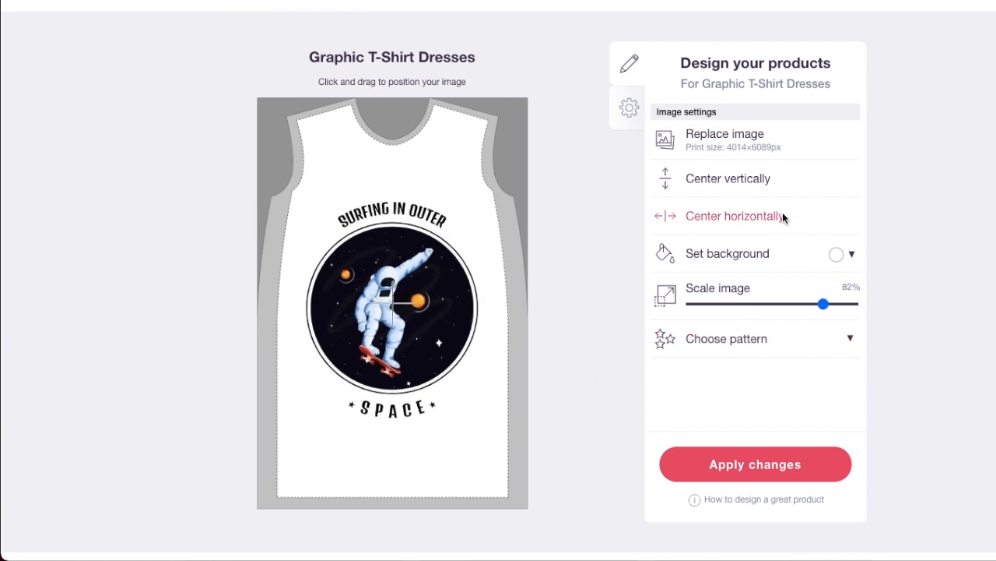
click(783, 215)
- Set the Graphic T-Shirt Dresses background to light yellow and center the design vertically
click(832, 255)
click(868, 277)
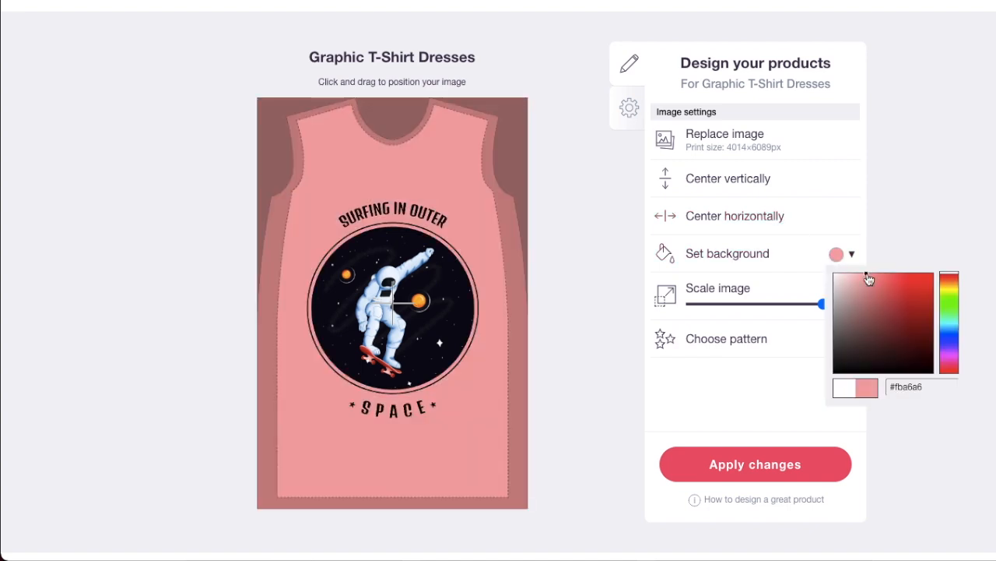
click(950, 295)
click(763, 187)
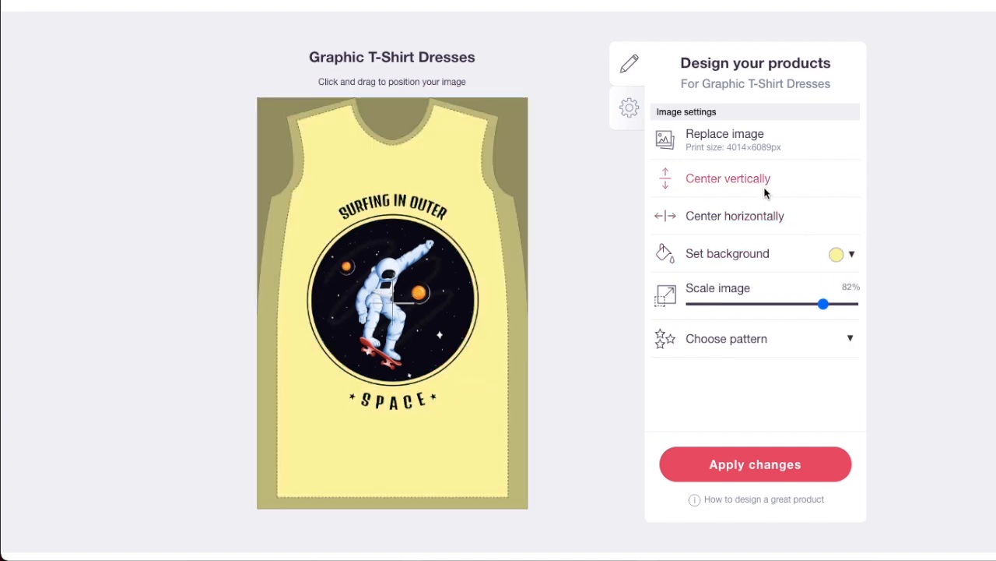
scroll(514, 246, up, 5)
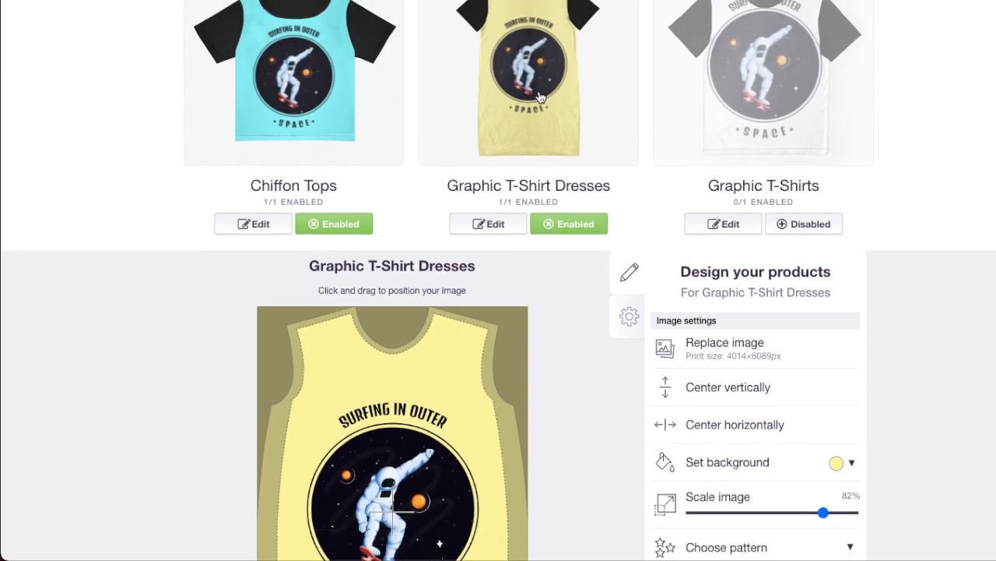
- Enable Graphic T-Shirts, scale the design to 70% and center it vertically
click(776, 147)
click(814, 223)
scroll(816, 234, down, 6)
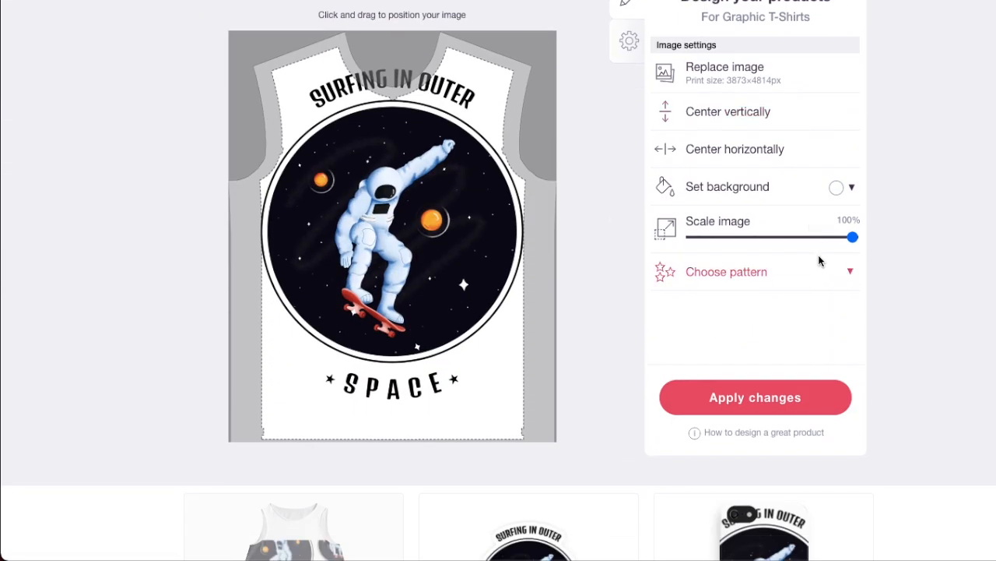
click(805, 237)
click(724, 112)
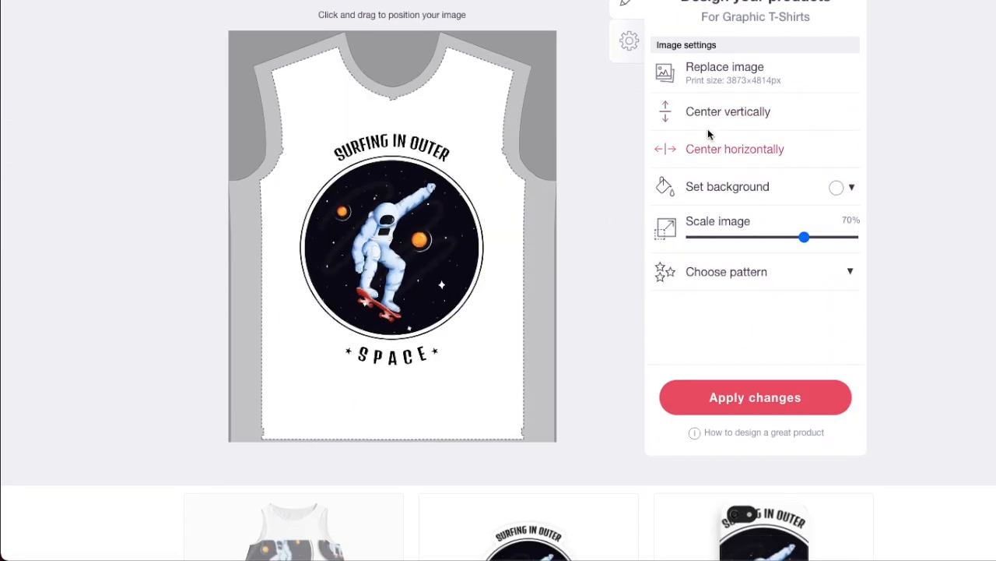
- Try a background color on the Graphic T-Shirts and check the product preview
click(835, 187)
click(881, 210)
click(783, 198)
scroll(783, 199, up, 6)
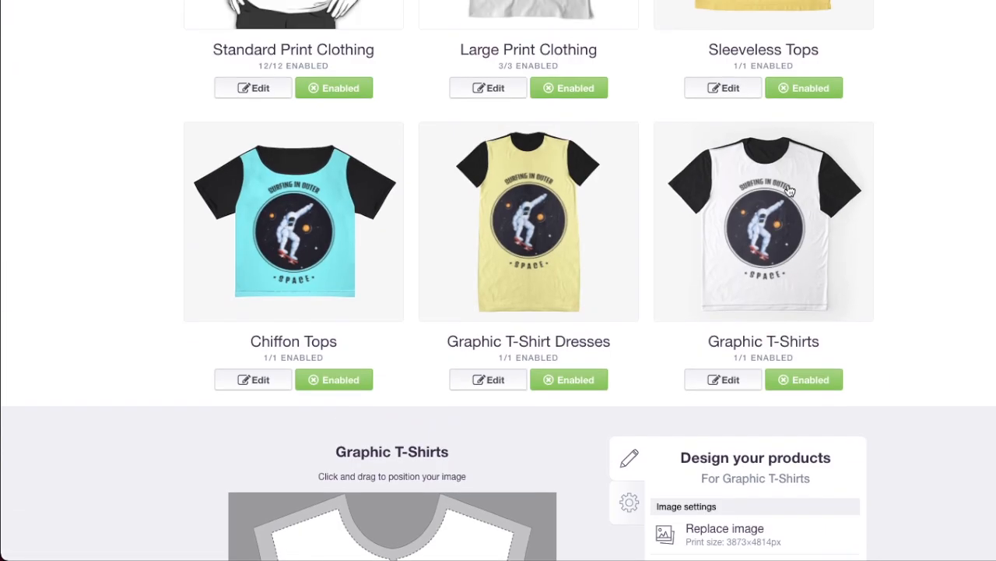
- Enable A-Line Dresses and apply the Regular grid pattern to the design
scroll(379, 189, down, 5)
click(344, 207)
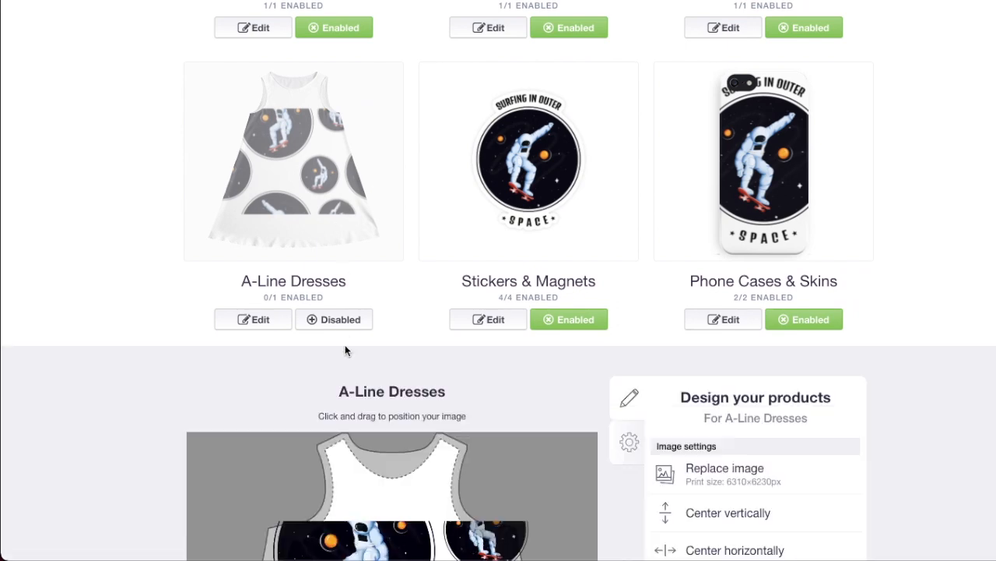
click(335, 320)
scroll(334, 319, down, 2)
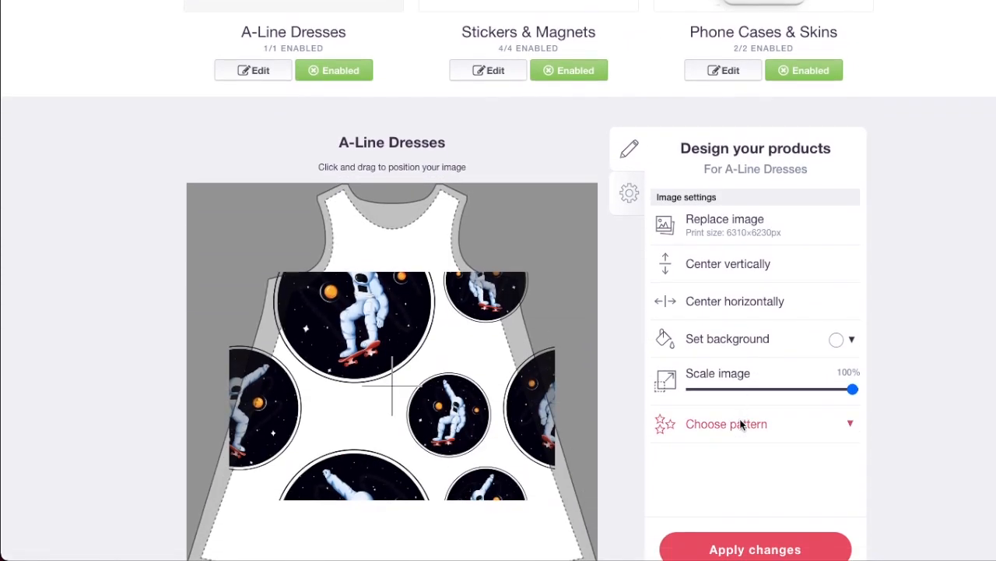
click(740, 424)
click(791, 452)
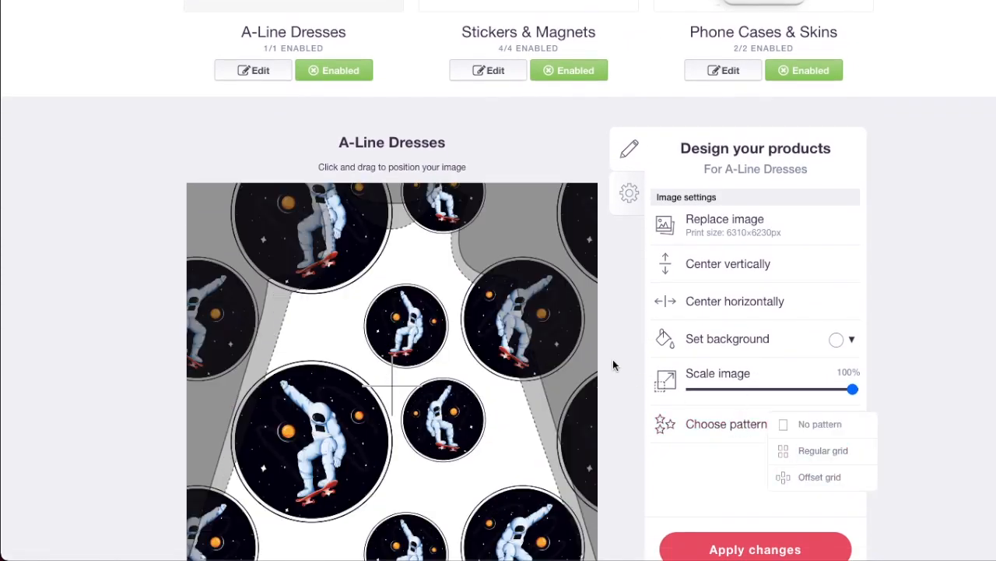
- Set the A-Line Dresses background to light blue and scale the pattern to 72%
click(837, 340)
click(865, 373)
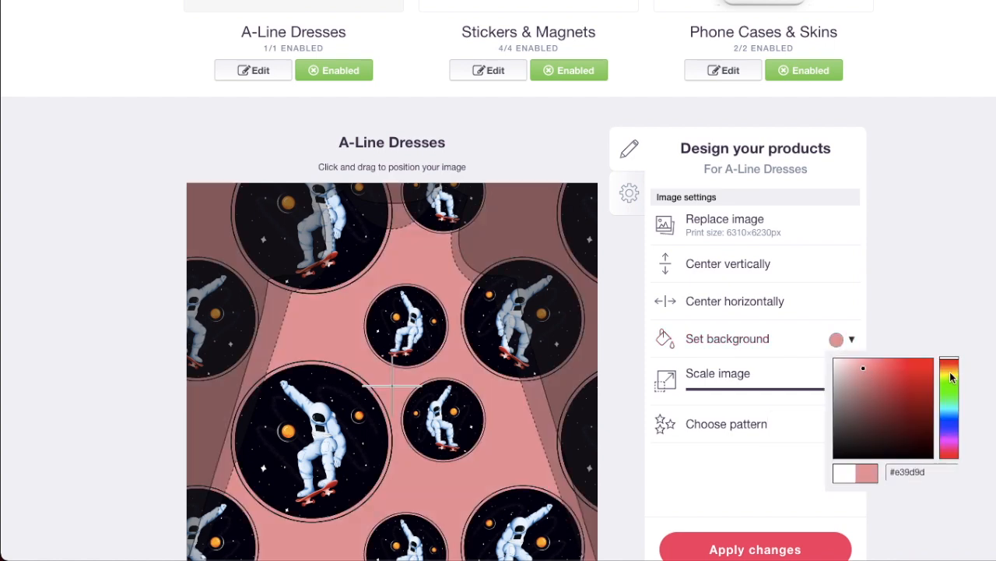
click(950, 413)
click(807, 389)
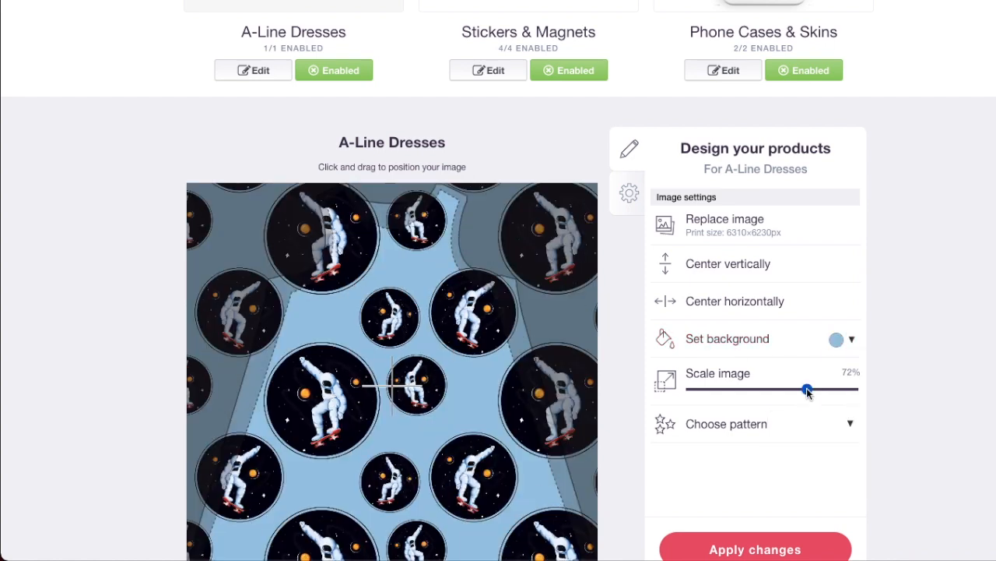
scroll(518, 334, up, 4)
click(351, 311)
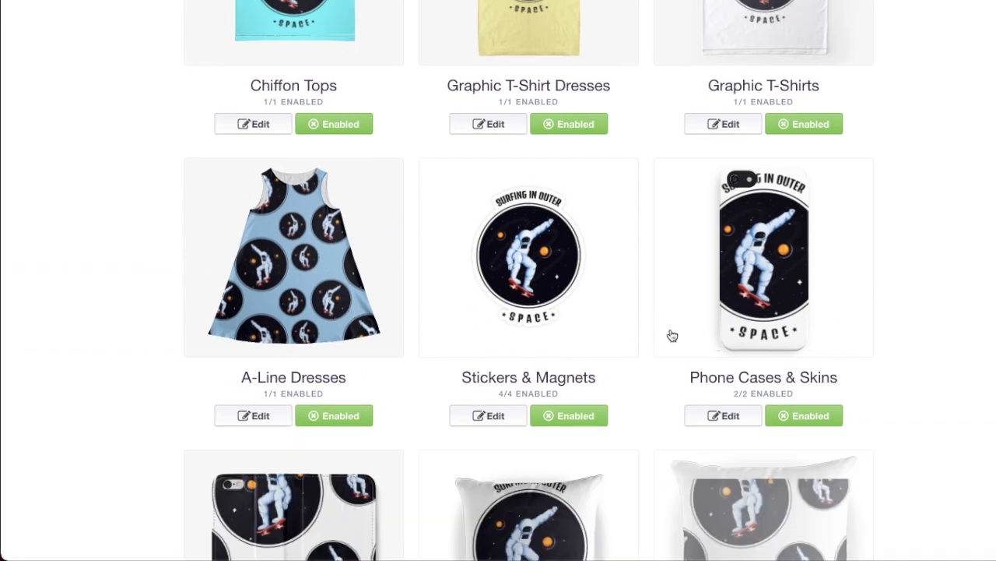
- Scale down the Phone Cases & Skins design to fit the case and set its background to light yellow
click(780, 301)
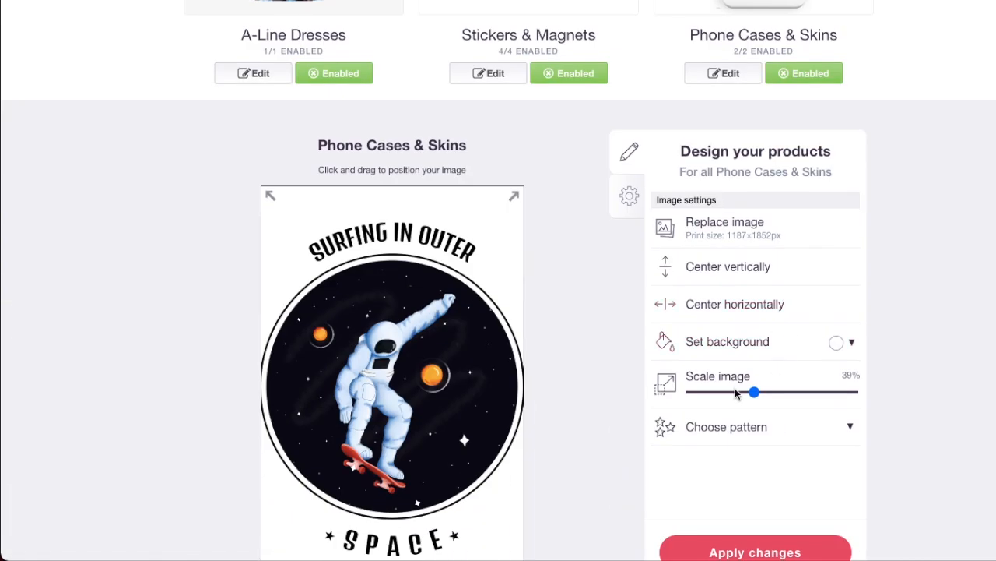
click(735, 391)
click(836, 343)
click(865, 362)
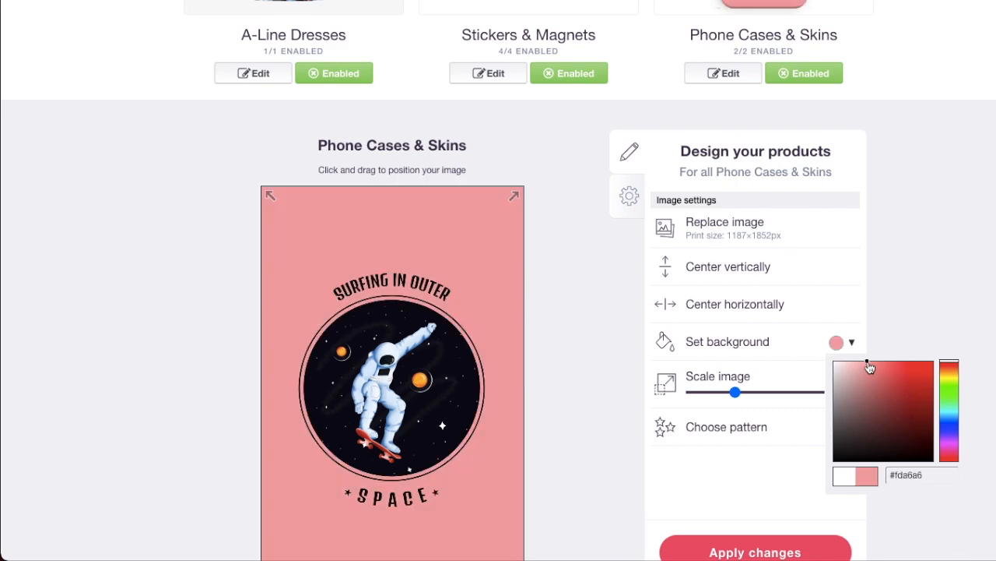
click(950, 377)
scroll(945, 378, up, 5)
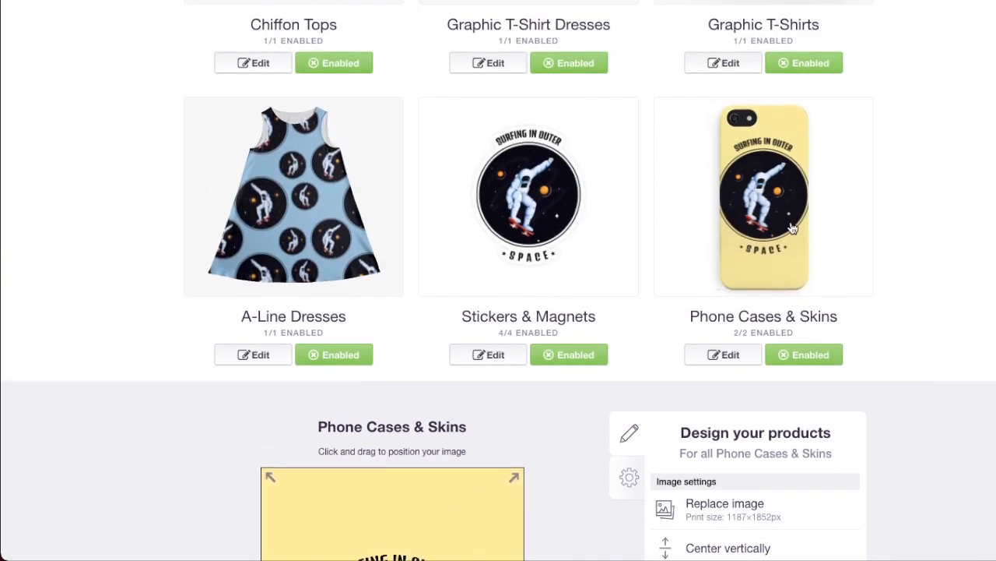
- Apply the Regular grid pattern to the Phone Wallets design and reduce its scale
scroll(420, 231, down, 5)
click(326, 267)
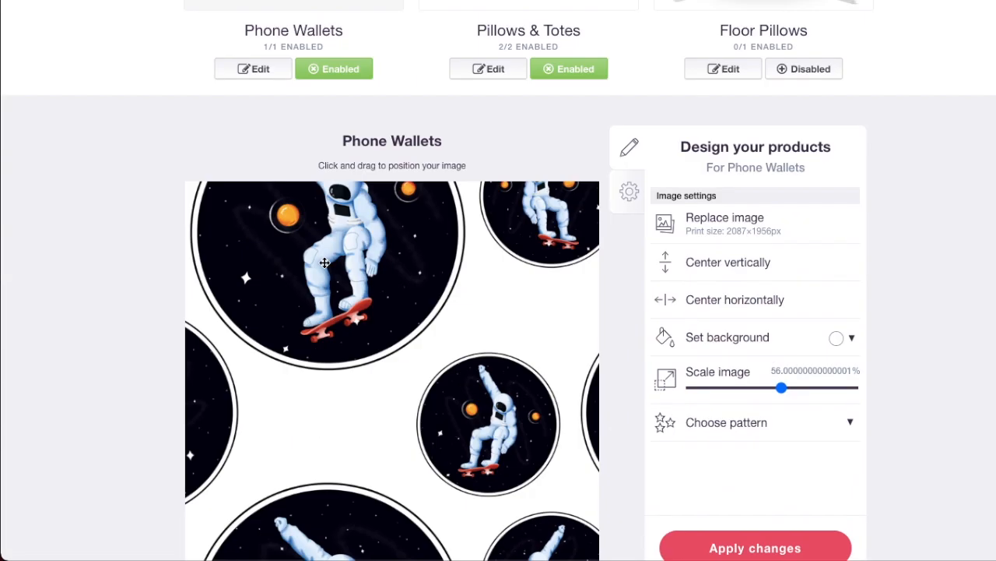
click(850, 422)
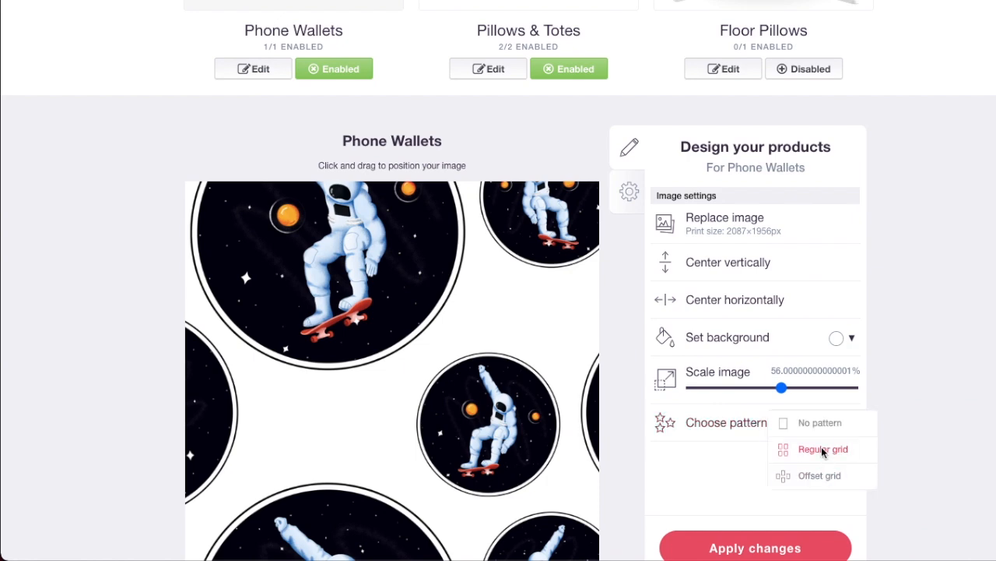
click(730, 387)
scroll(338, 280, up, 3)
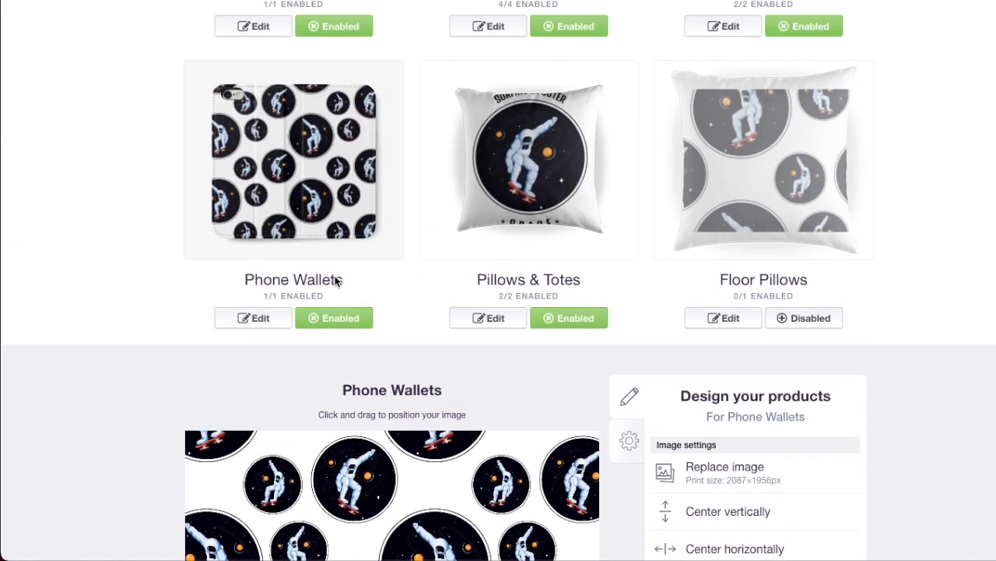
- Open the Pillows & Totes design for editing
click(528, 164)
scroll(543, 205, down, 5)
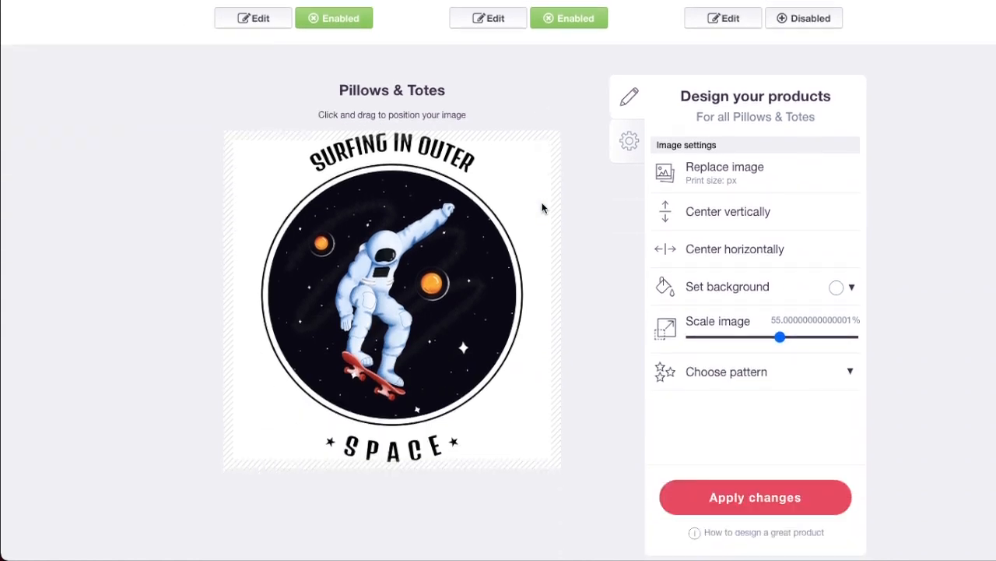
- Reduce the scale of the Pillows & Totes design and set its background to light blue #87dfff
click(740, 304)
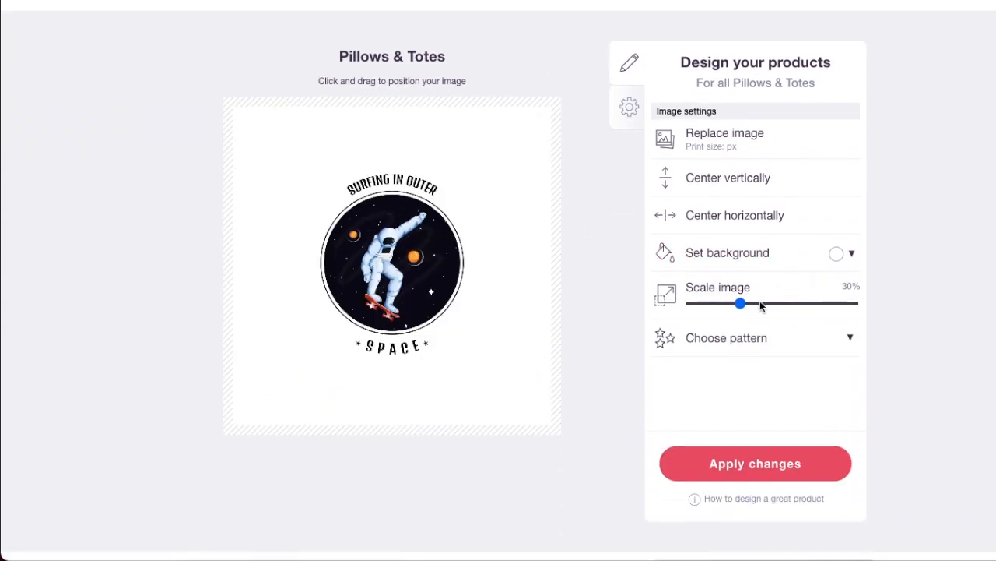
click(760, 304)
click(836, 253)
click(894, 290)
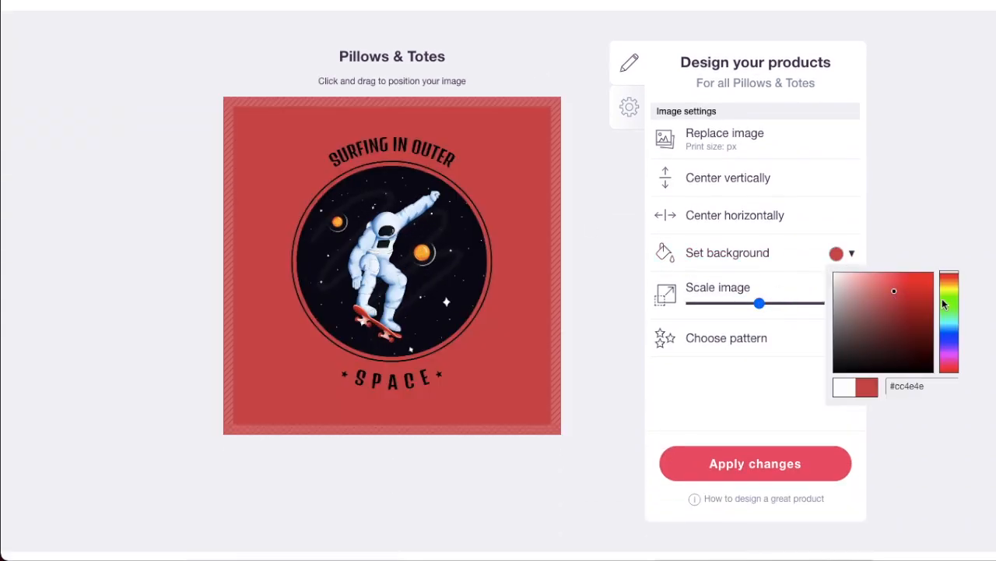
click(945, 300)
click(949, 330)
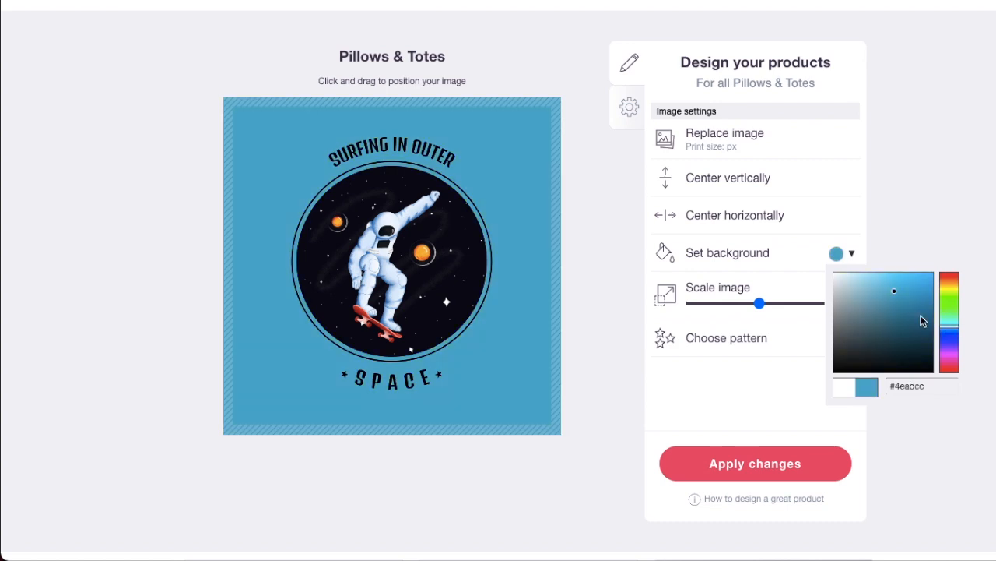
drag(897, 295, 882, 272)
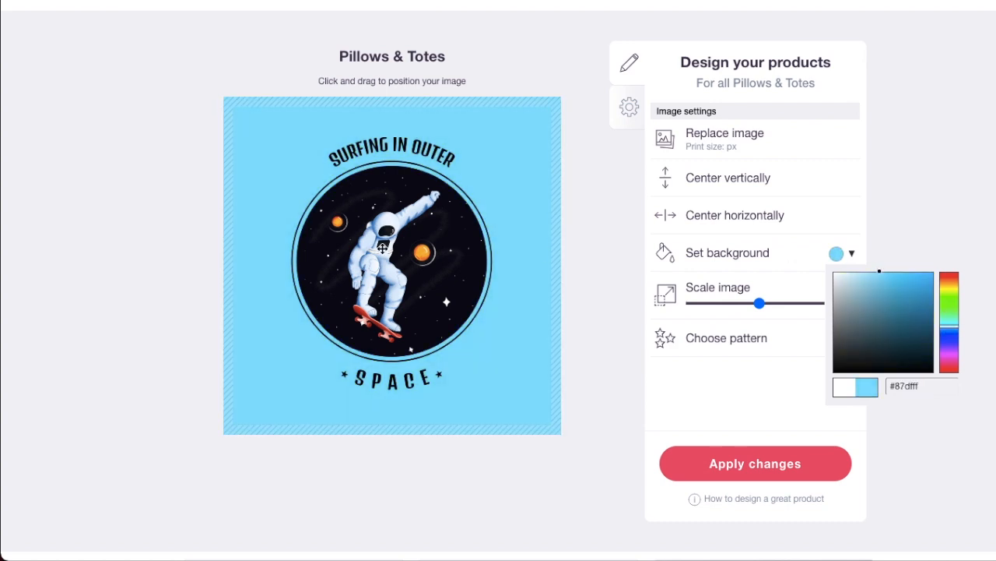
- Center the Pillows & Totes design horizontally and vertically and scale the image to 37%
drag(382, 247, 382, 253)
click(705, 216)
click(702, 182)
scroll(563, 233, up, 10)
scroll(588, 278, down, 2)
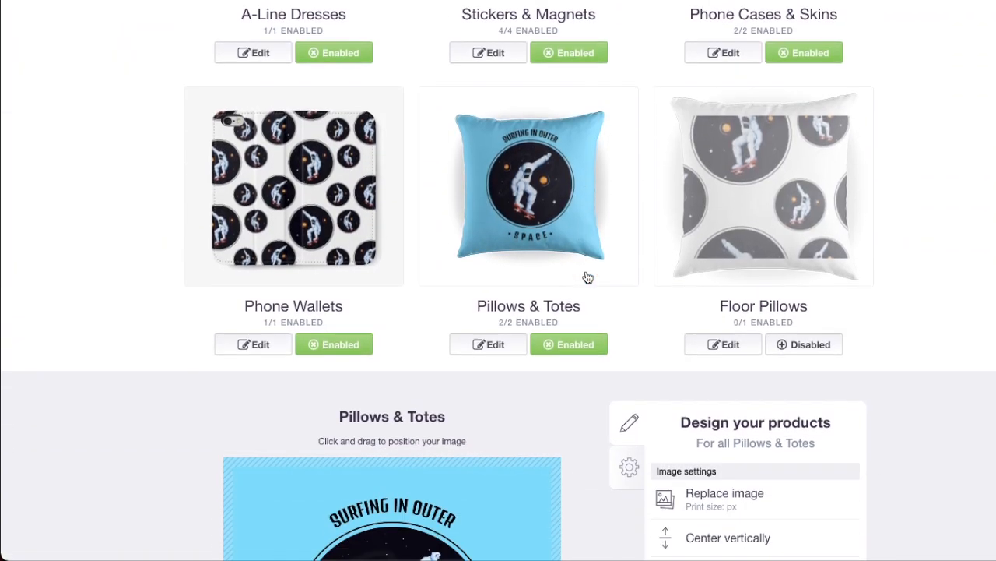
scroll(587, 278, down, 5)
drag(758, 316, 752, 318)
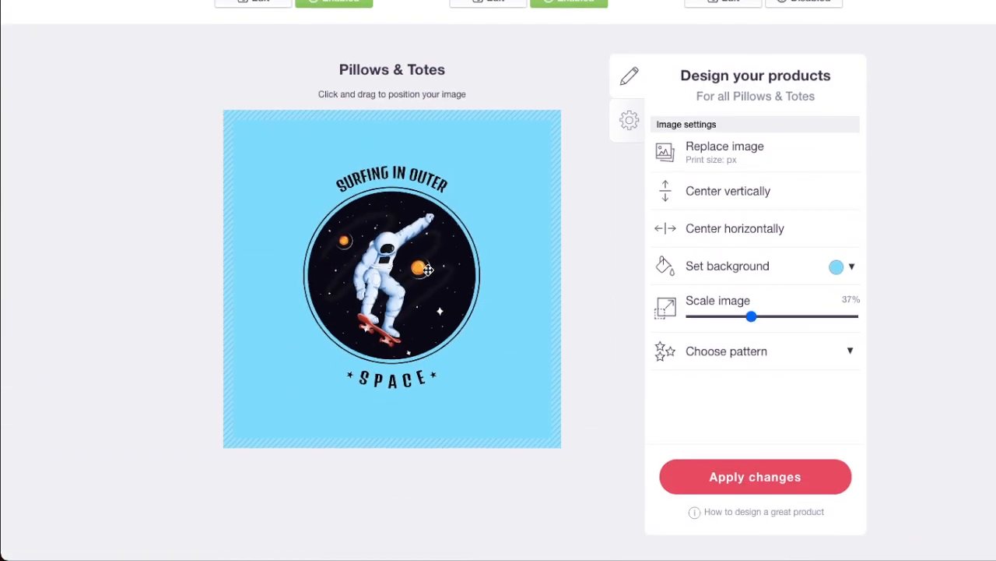
scroll(428, 269, up, 4)
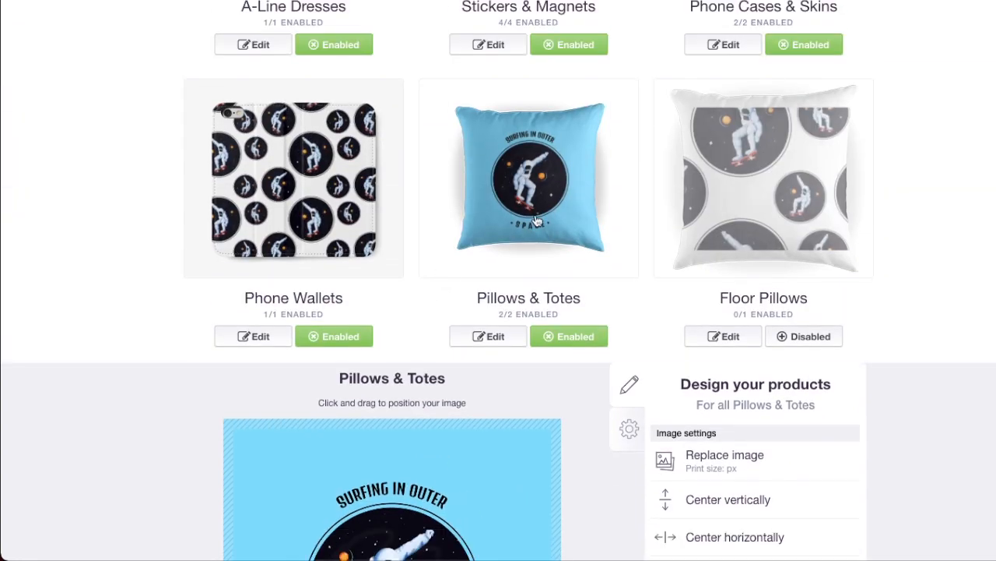
- Open the Floor Pillows design for editing and apply a regular grid pattern
click(812, 246)
scroll(802, 218, down, 2)
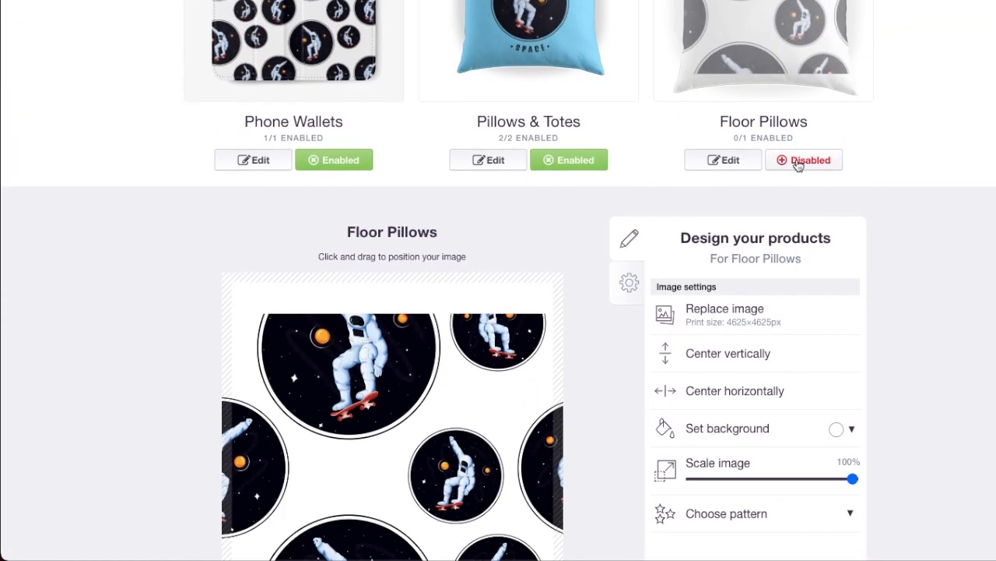
scroll(797, 165, down, 4)
click(741, 196)
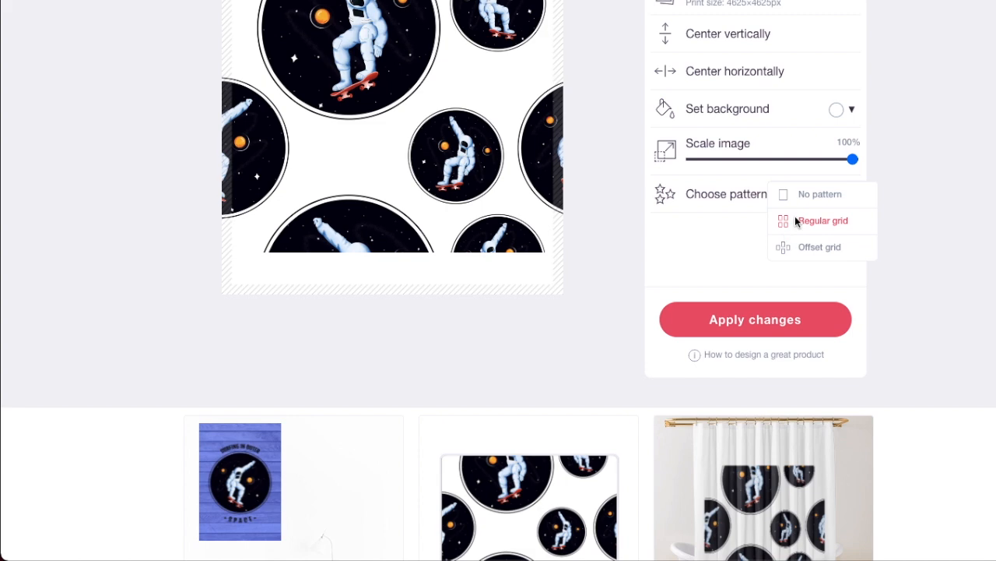
click(795, 220)
- Scale the Floor Pillows image to 53% and set the background to pale yellow #eed9a5
click(836, 109)
click(864, 138)
drag(797, 158, 777, 159)
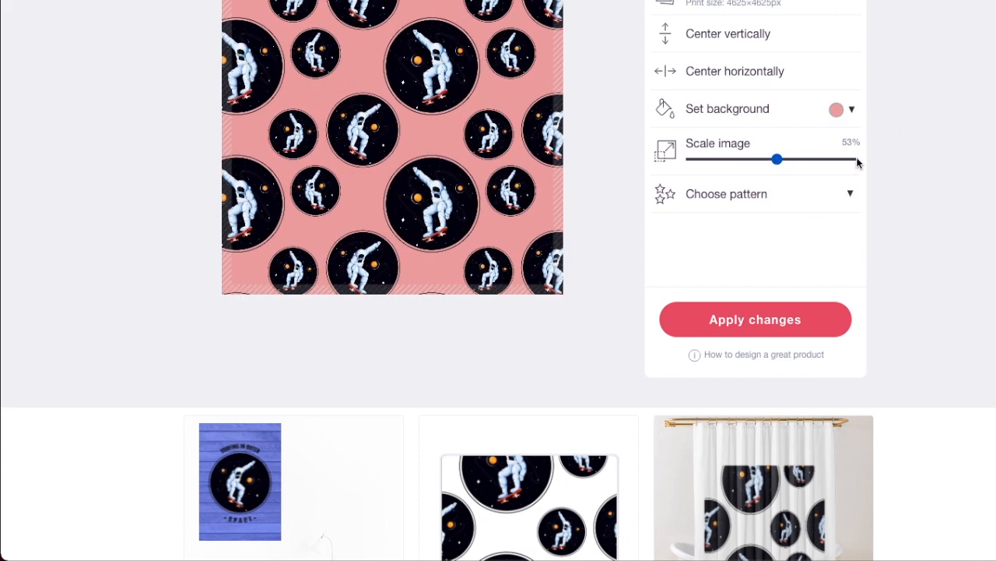
click(848, 111)
click(954, 145)
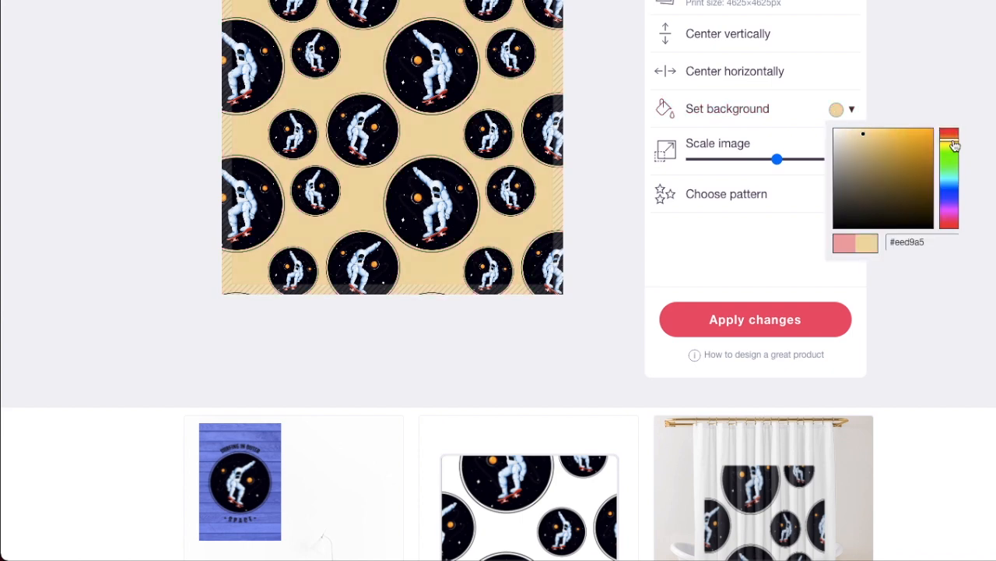
- Shift the Floor Pillows pattern slightly left and up, and enable the Floor Pillows product
scroll(736, 207, up, 3)
drag(494, 282, 461, 274)
scroll(461, 274, up, 1)
scroll(462, 274, up, 3)
click(780, 218)
- Scale the Pouches, Laptop Skins & Sleeves image to 46% and apply a regular grid pattern
scroll(390, 211, down, 3)
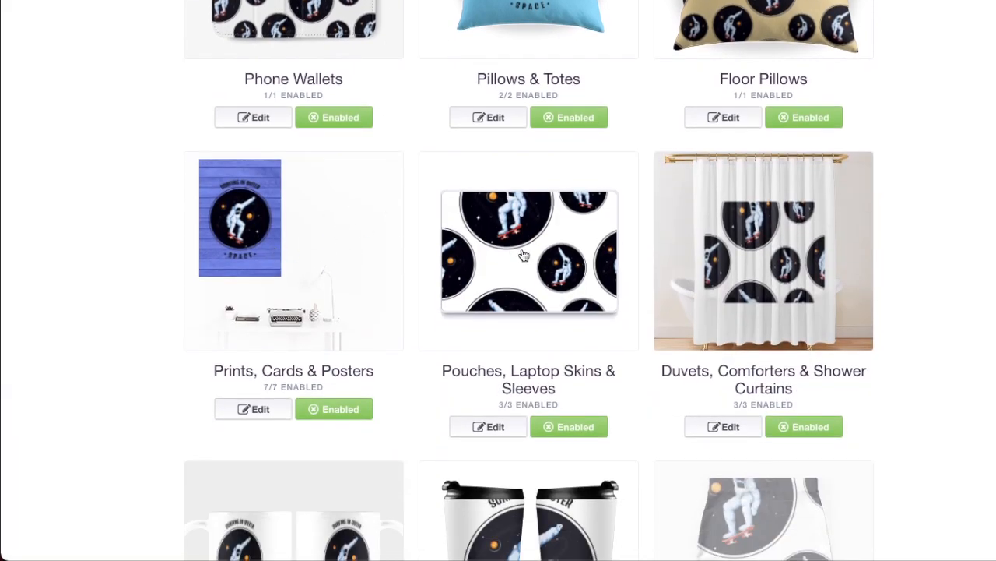
click(523, 256)
click(767, 394)
click(763, 436)
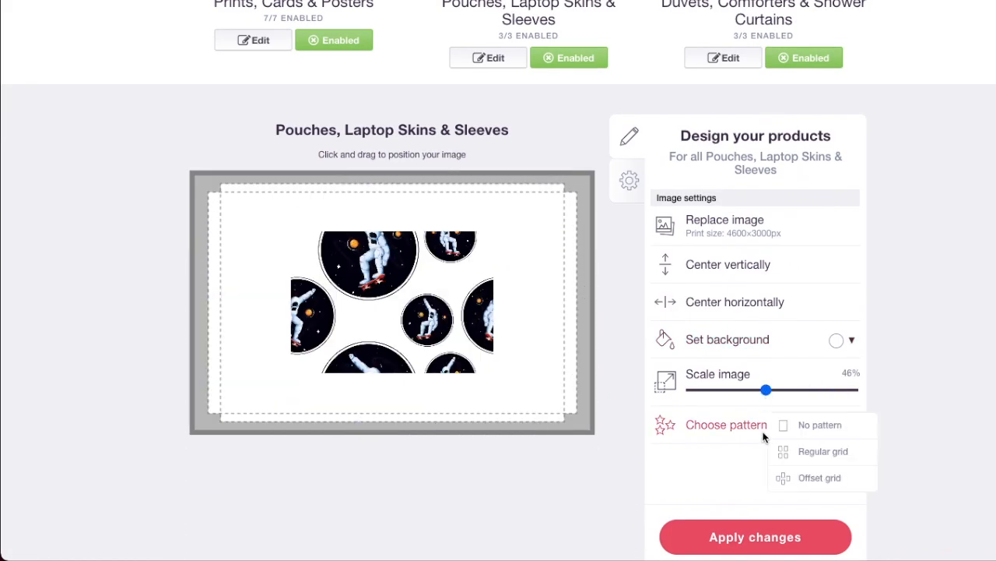
click(830, 452)
- Reposition the grid pattern on the Pouches, Laptop Skins & Sleeves design, checking the product preview
scroll(489, 228, up, 5)
scroll(489, 228, down, 1)
click(489, 228)
click(517, 241)
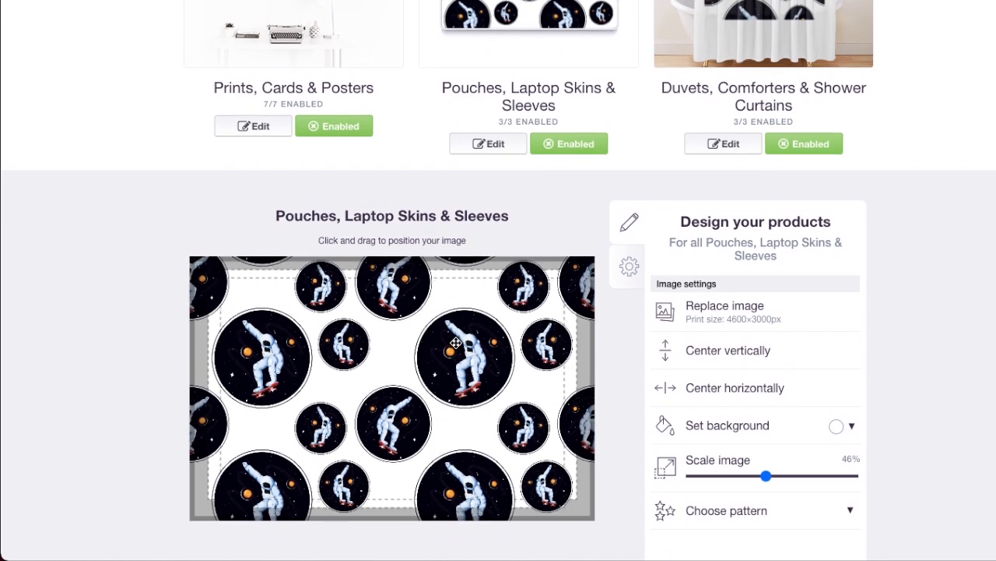
scroll(533, 140, up, 3)
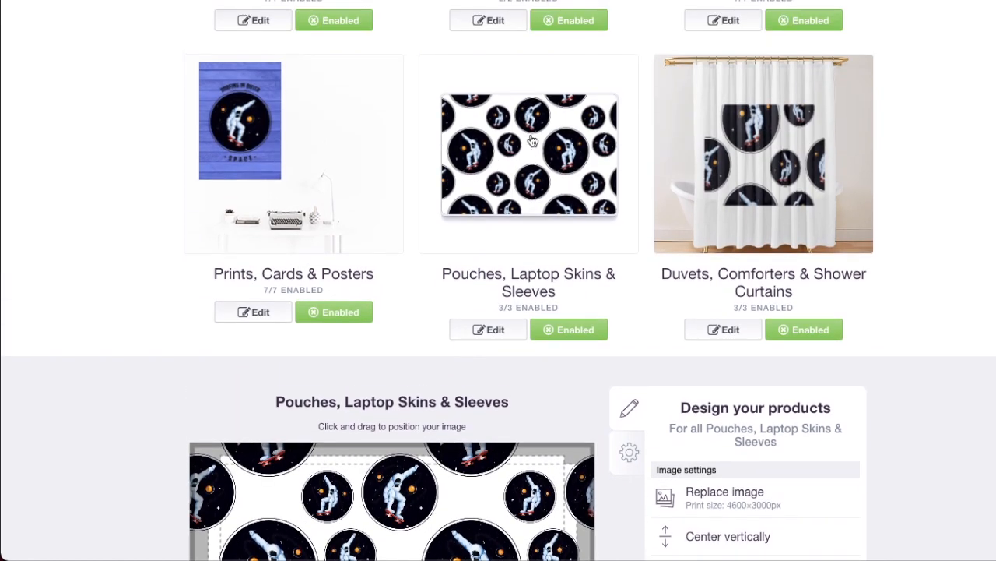
- Apply a regular grid pattern to the Duvets, Comforters & Shower Curtains design and reduce the image scale
click(736, 178)
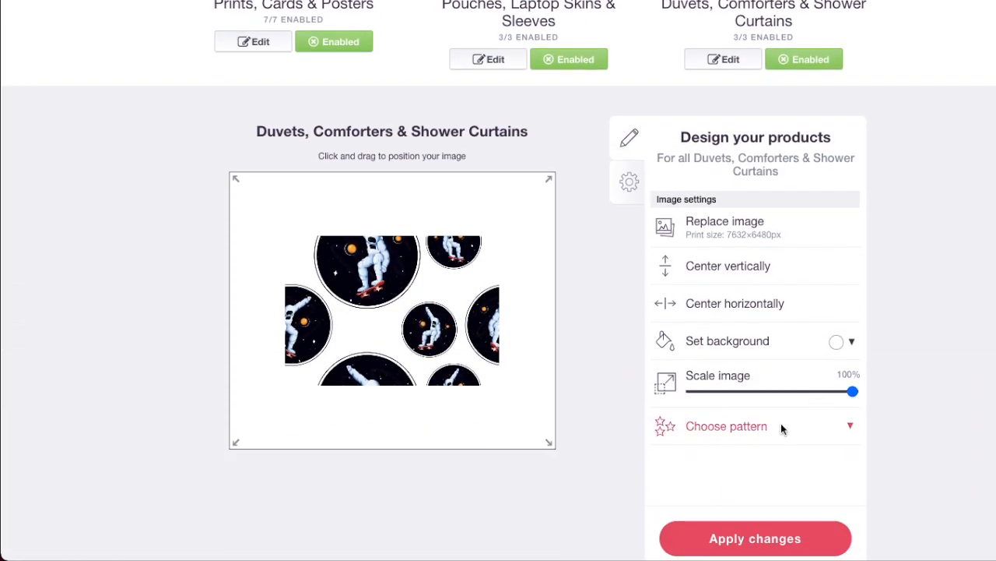
click(783, 427)
click(810, 447)
scroll(785, 327, down, 4)
click(810, 394)
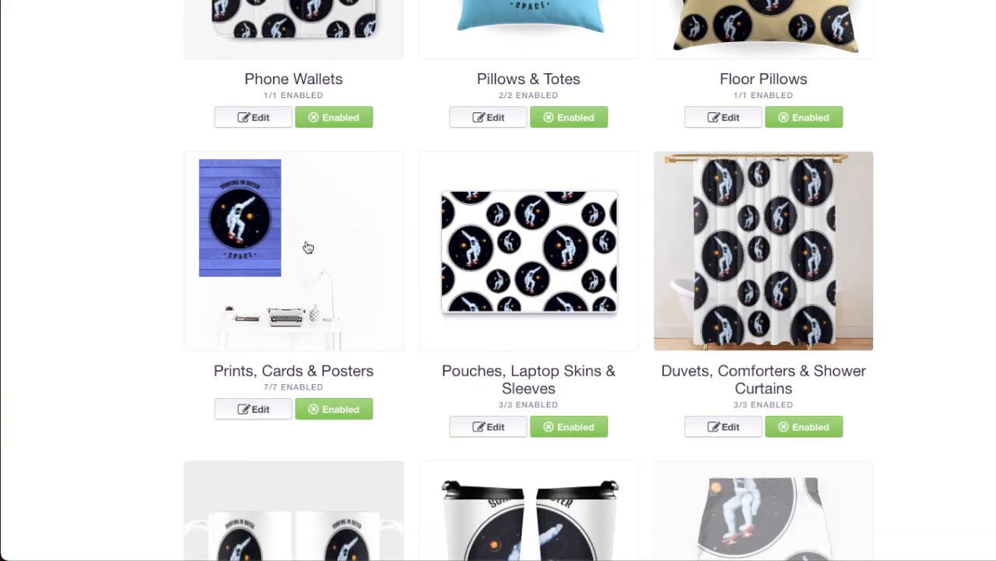
- Open the Mugs design, reduce its size on the product to 48% and center it horizontally
scroll(308, 248, down, 4)
click(296, 273)
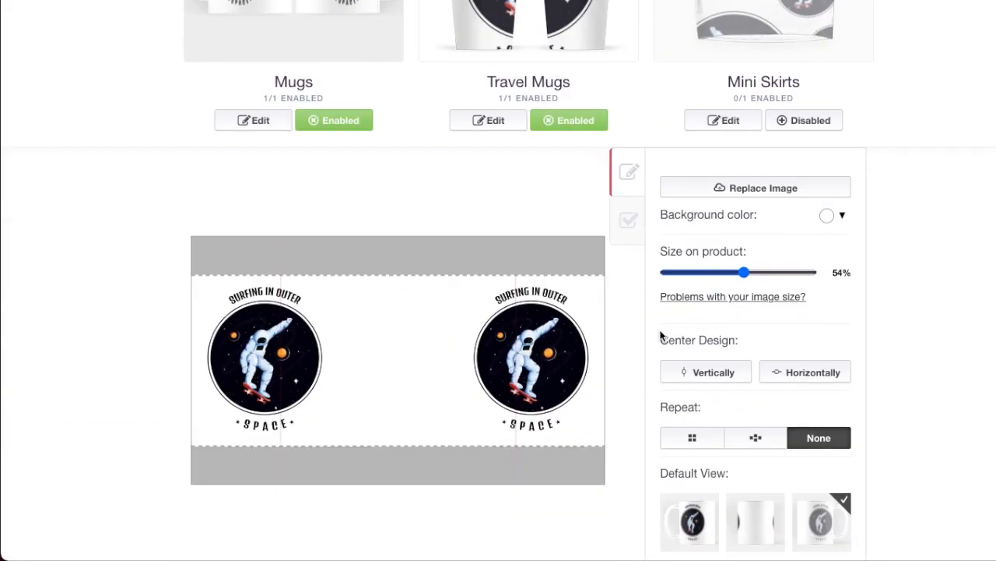
drag(745, 274, 735, 274)
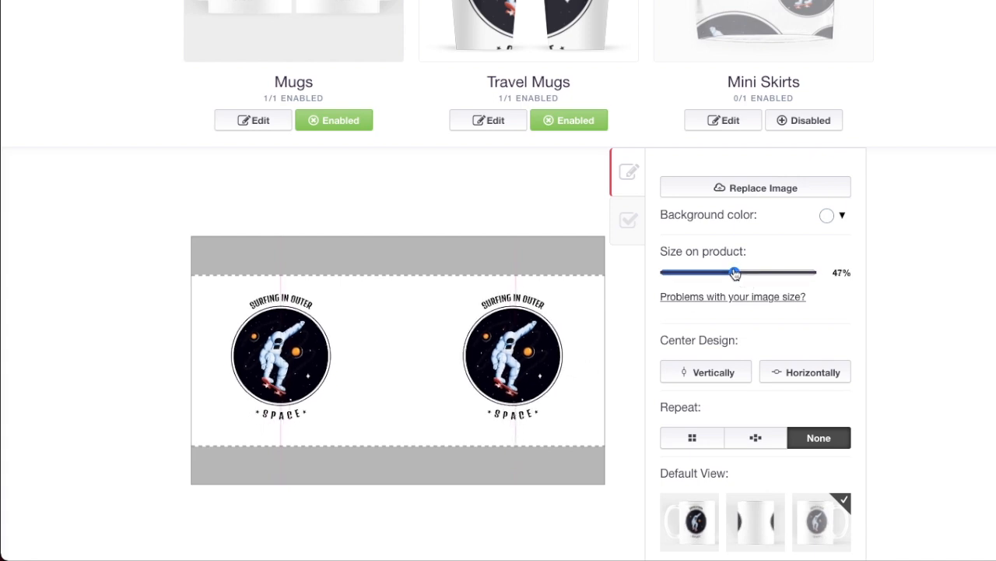
drag(734, 272, 737, 273)
click(779, 370)
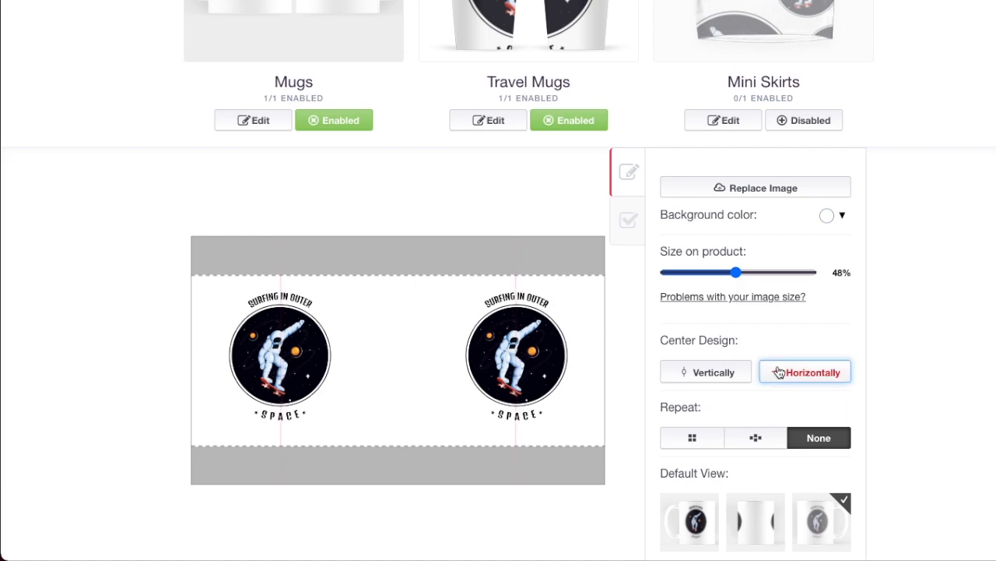
- Move the mug design slightly downward, check the mug preview and close its editor
drag(539, 358, 540, 364)
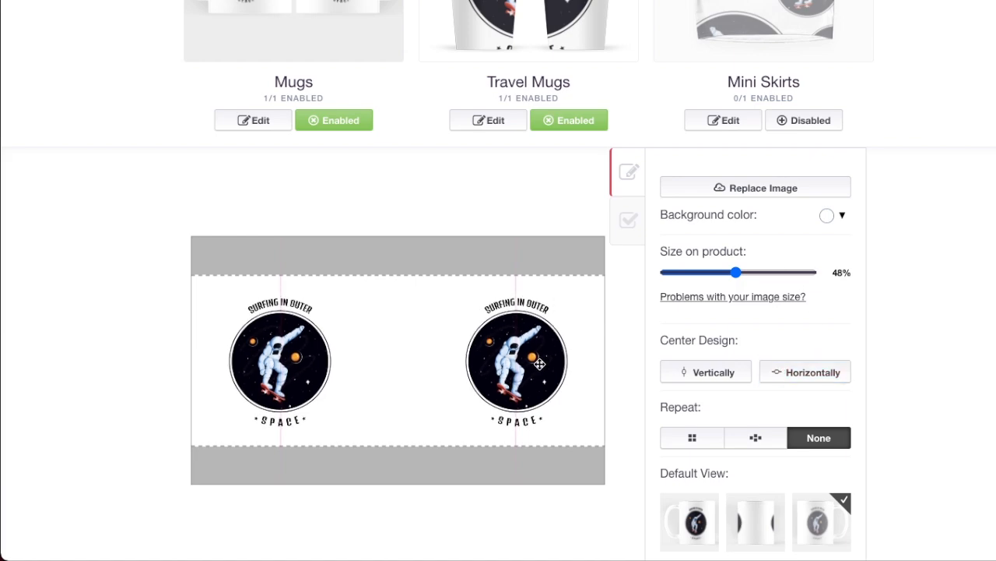
scroll(540, 364, up, 5)
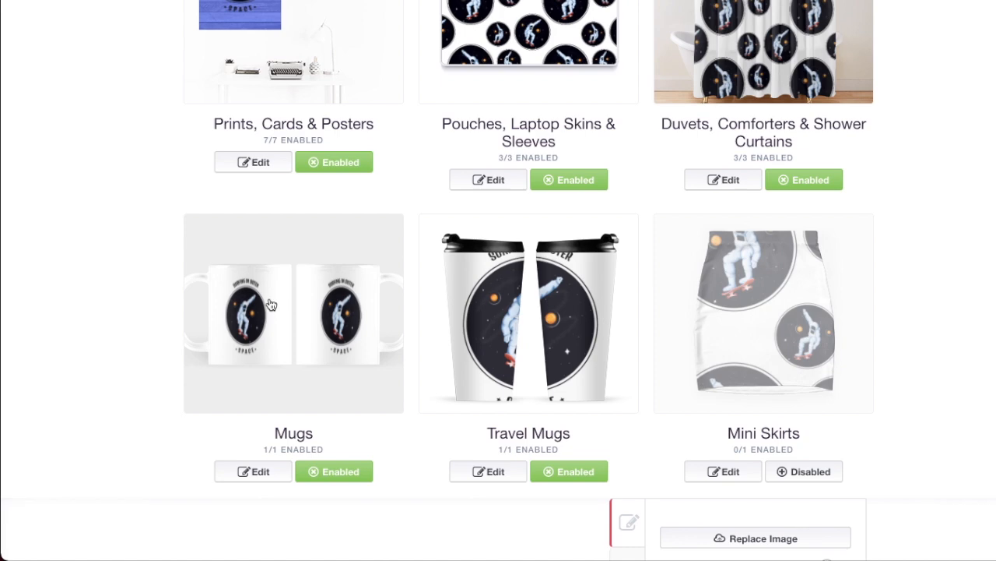
click(271, 304)
- Open the Travel Mugs design and reduce its size on the product to 38%
click(482, 377)
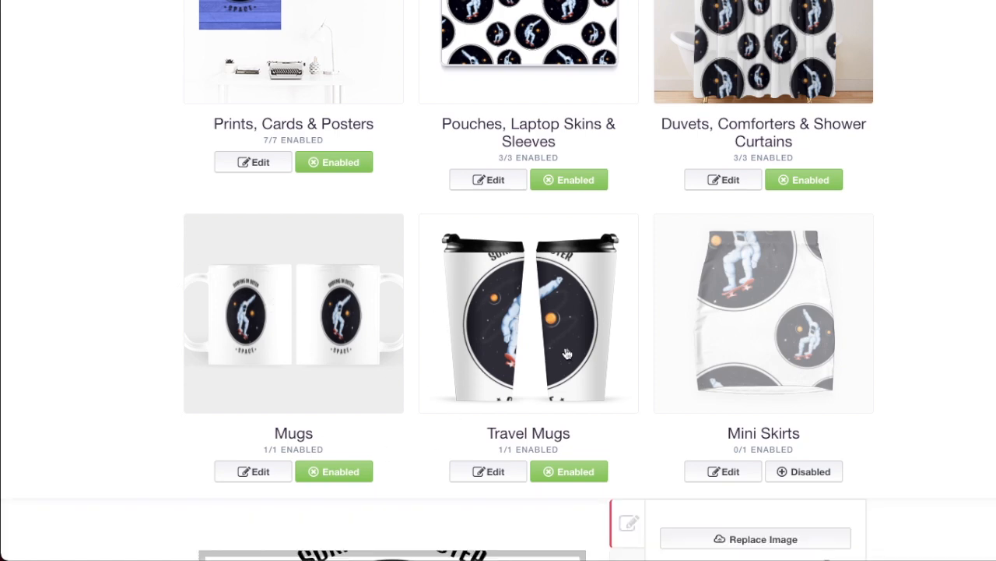
drag(754, 252, 723, 255)
scroll(722, 254, up, 3)
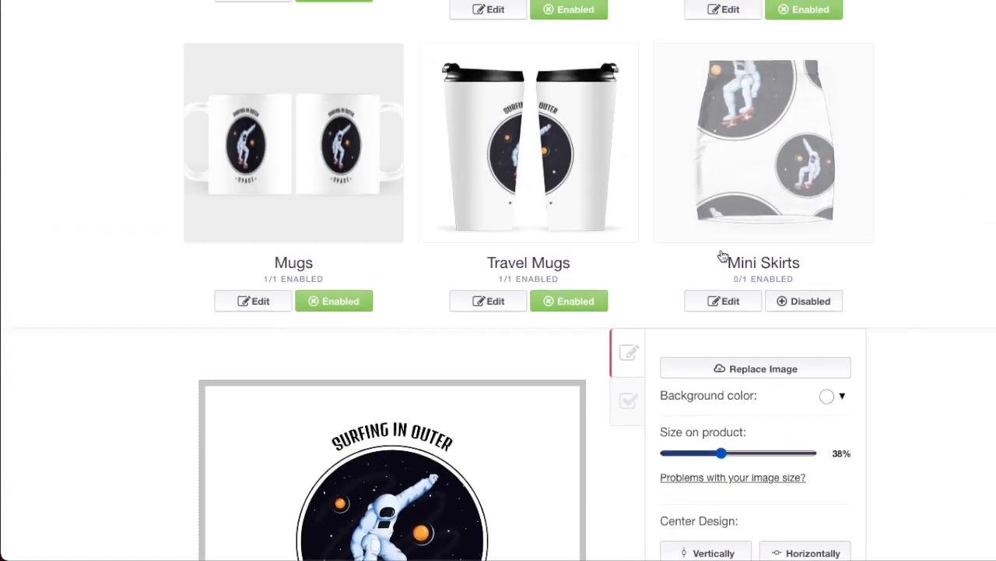
- Apply a regular grid pattern to the Mini Skirts design and move a whole large astronaut circle onto the skirt
click(823, 205)
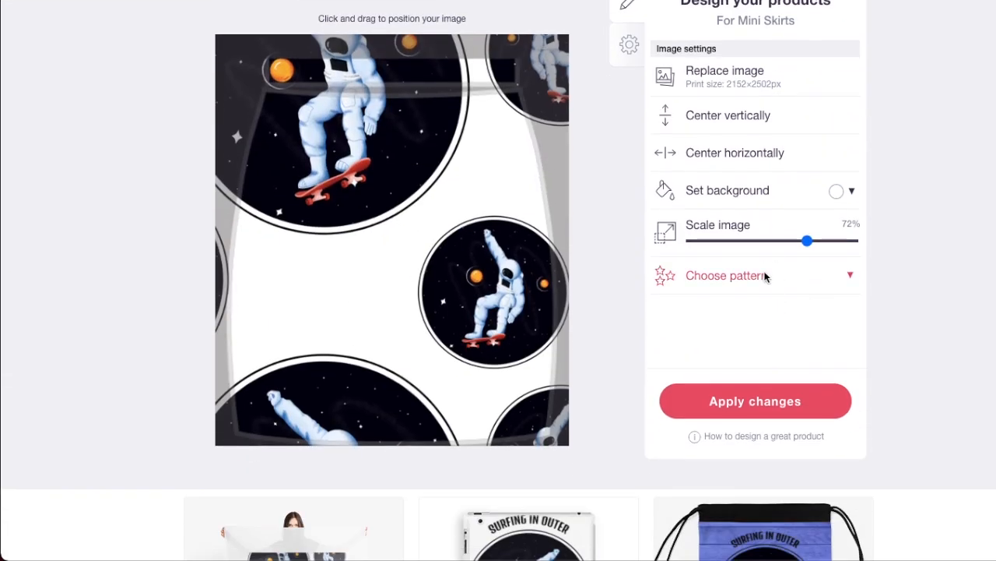
click(825, 276)
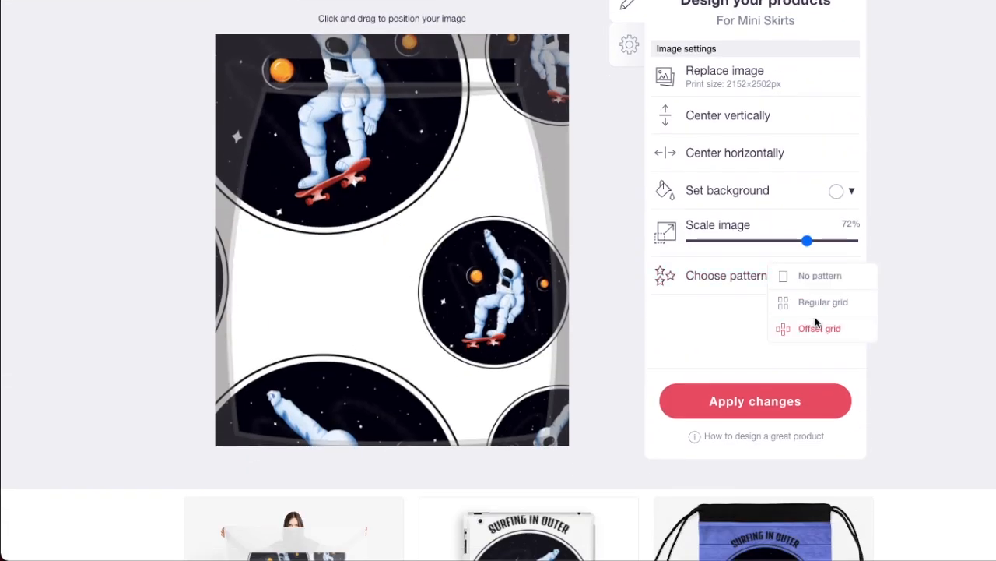
drag(228, 151, 363, 261)
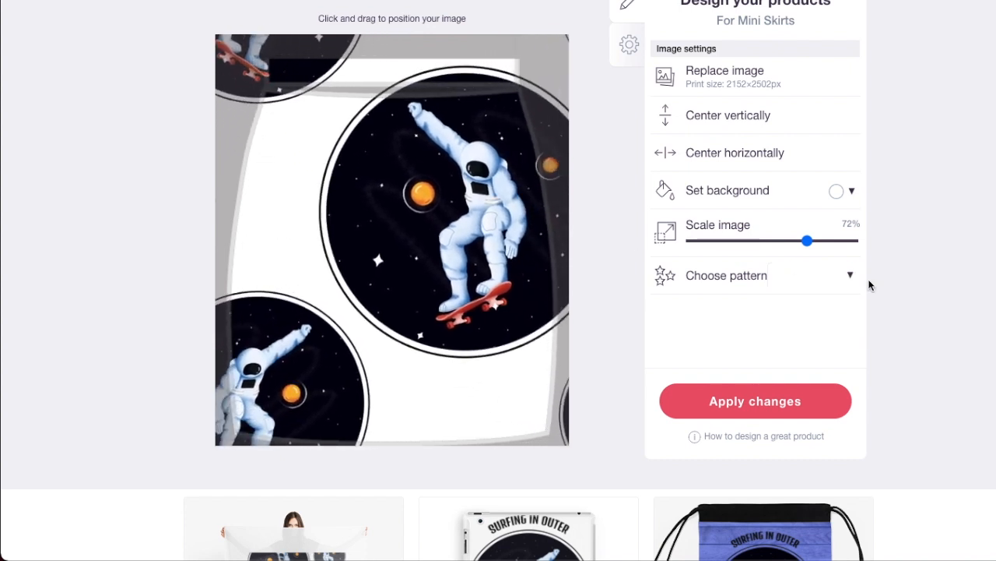
- Scale the Mini Skirts pattern to 64%, shift it right and slightly down, and enable the product
scroll(563, 219, down, 2)
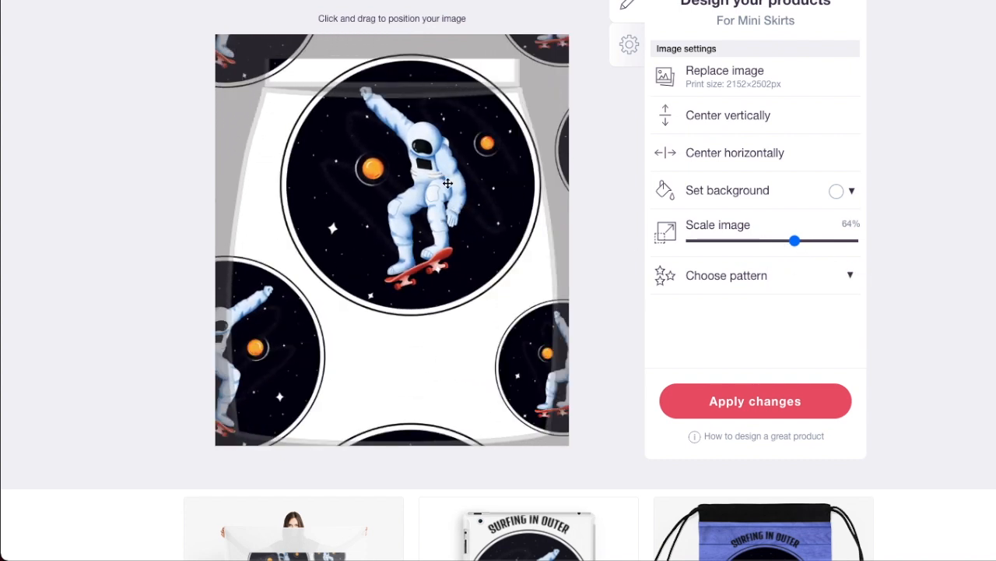
drag(448, 183, 481, 204)
scroll(759, 283, up, 5)
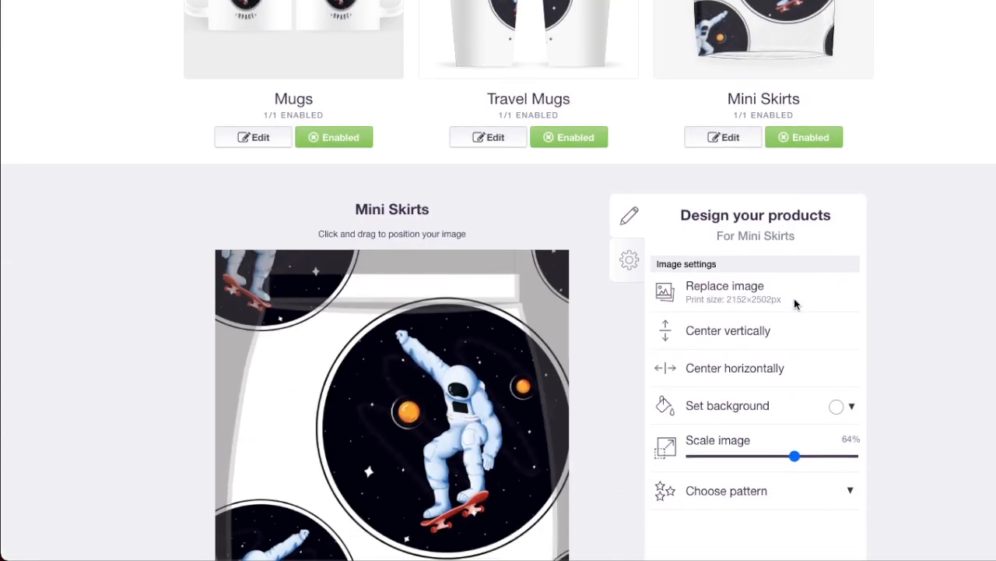
- Set the Mini Skirts background to dark blue and apply the changes
scroll(794, 302, down, 2)
click(837, 315)
click(882, 344)
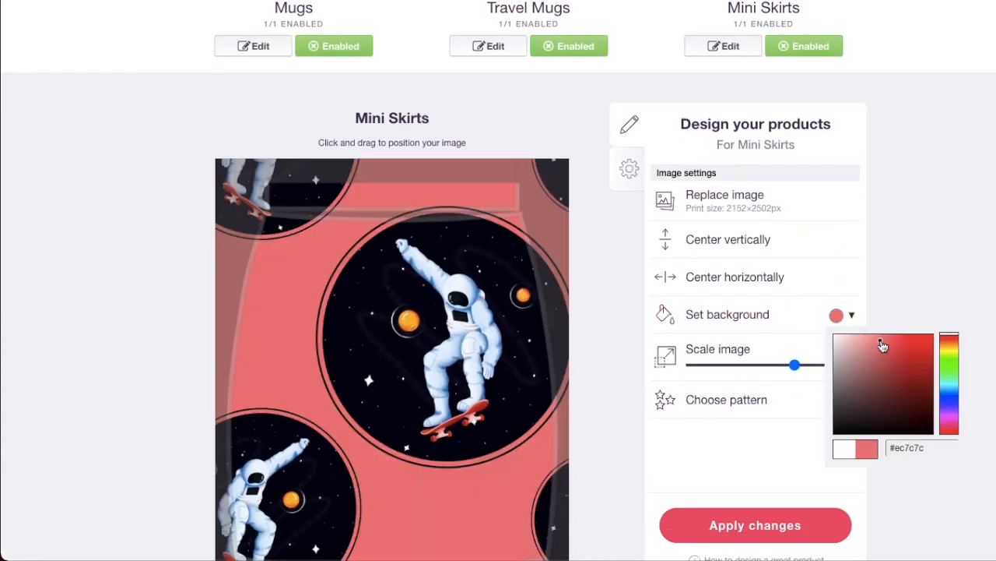
click(950, 382)
click(952, 393)
click(891, 389)
click(907, 388)
click(757, 525)
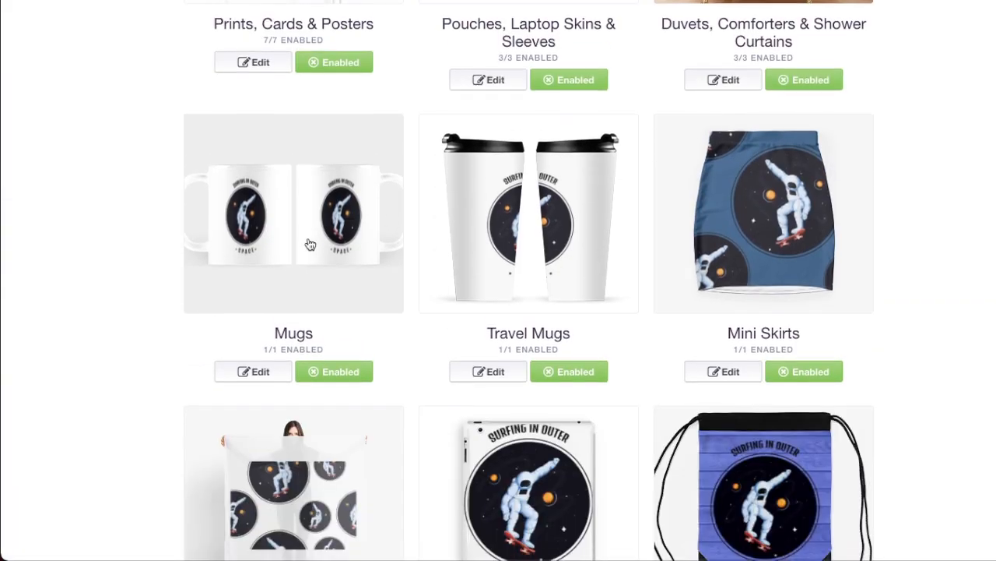
- Open the Scarves design for editing and set its background to dark green
scroll(310, 244, down, 4)
click(304, 252)
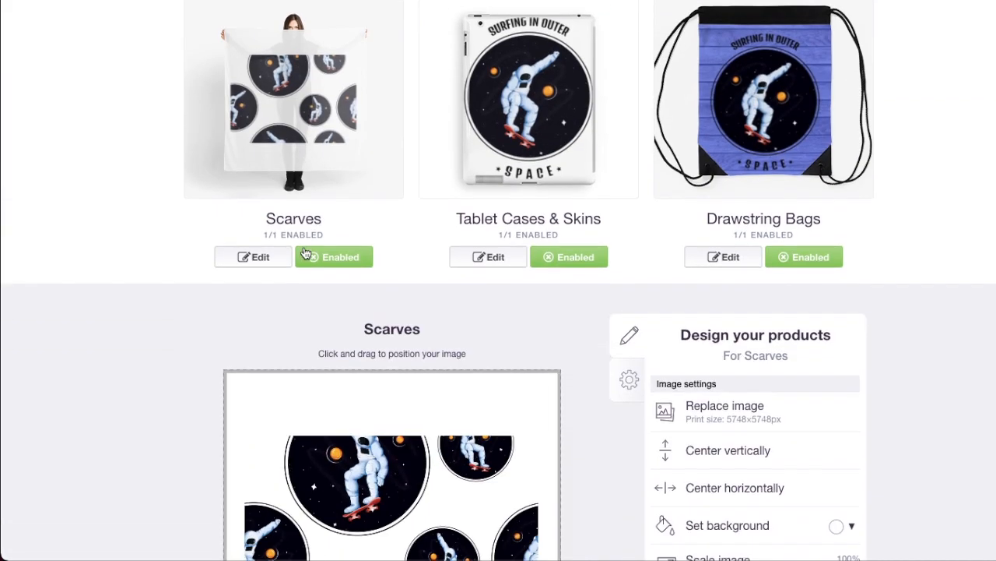
click(835, 296)
click(916, 371)
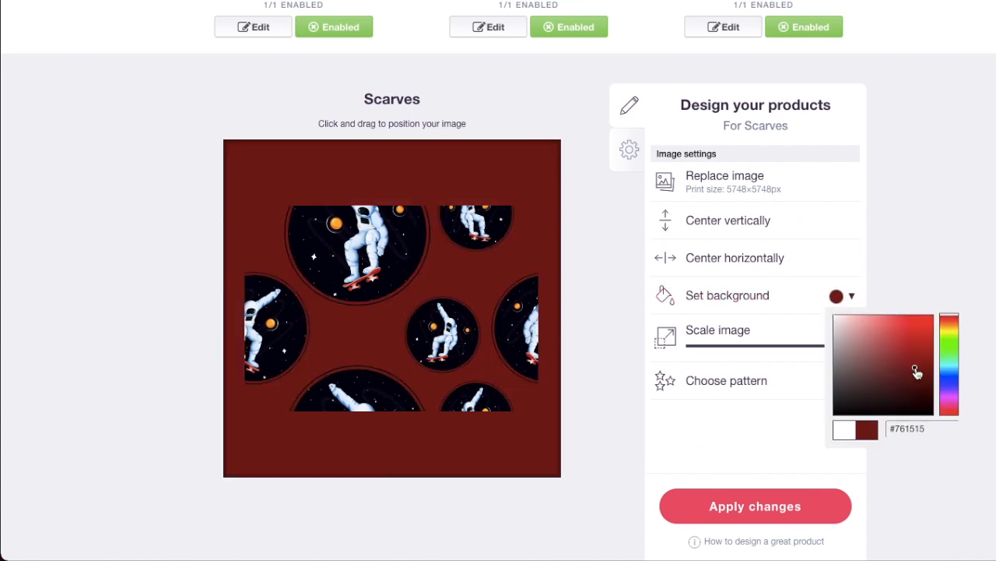
click(957, 367)
- Apply a regular grid pattern to the Scarves design and scale the image to 61%
click(728, 379)
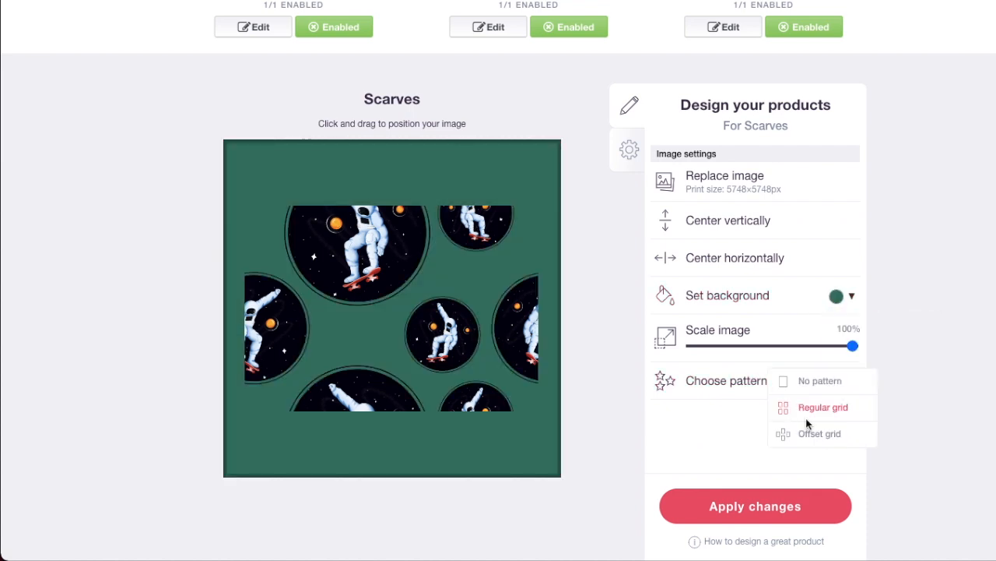
click(806, 410)
drag(809, 348, 791, 346)
scroll(495, 325, up, 2)
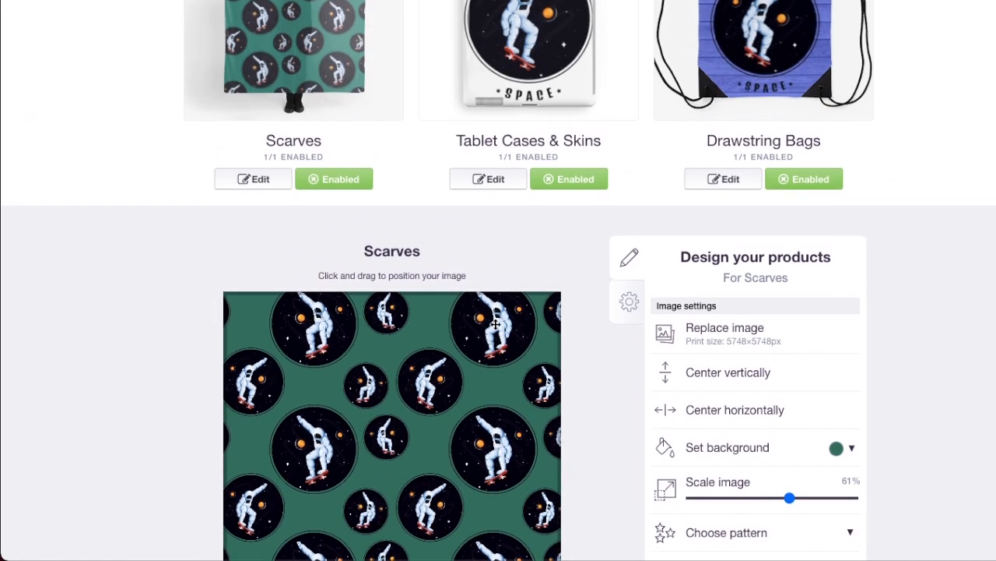
- Open the Tablet Cases & Skins design and scale its image to 56%
click(488, 179)
scroll(806, 249, down, 3)
drag(806, 249, 781, 242)
scroll(493, 196, up, 3)
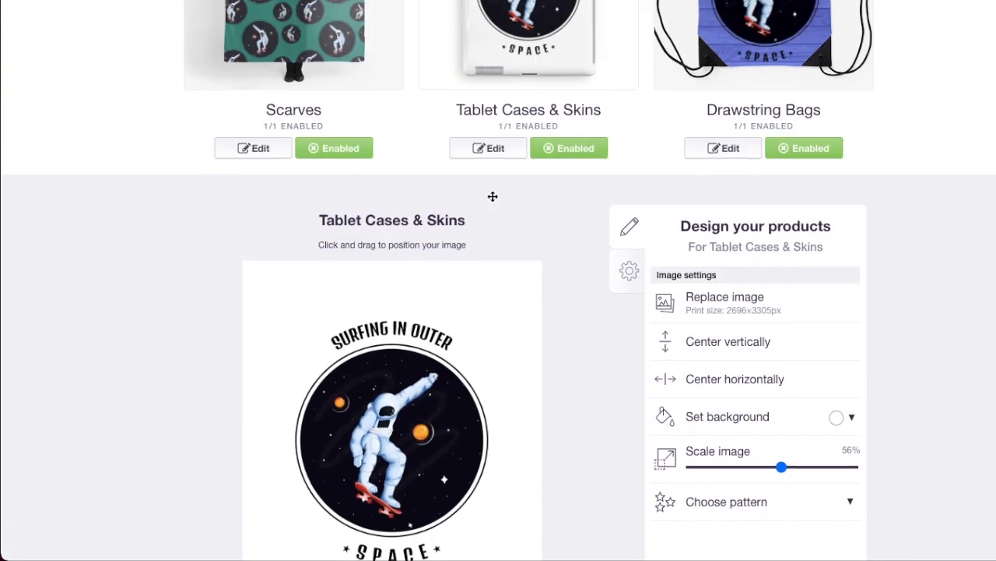
scroll(493, 196, up, 1)
- Open the Drawstring Bags design and check how the artwork sits on the bag
click(723, 226)
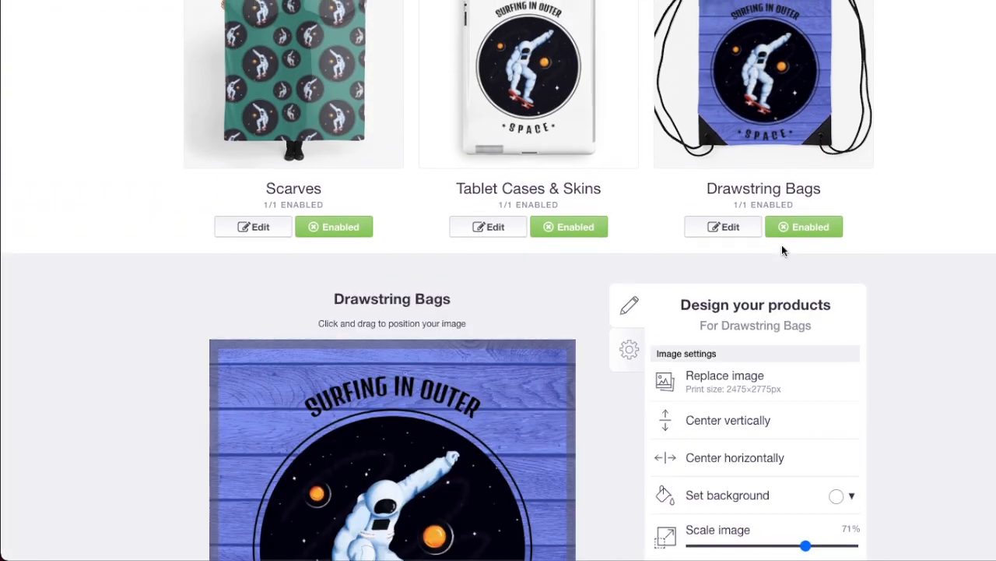
scroll(782, 248, down, 1)
scroll(497, 409, down, 1)
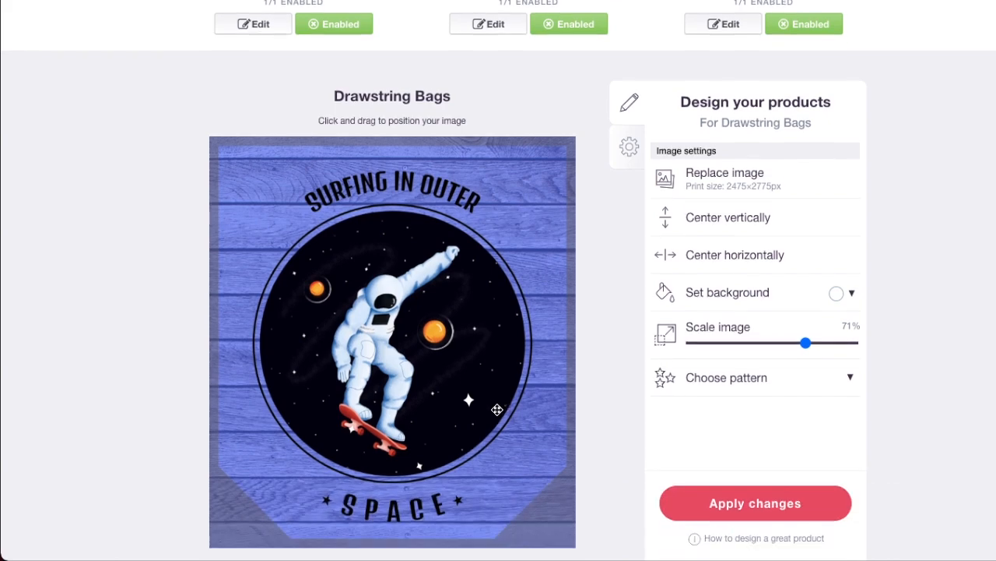
click(639, 413)
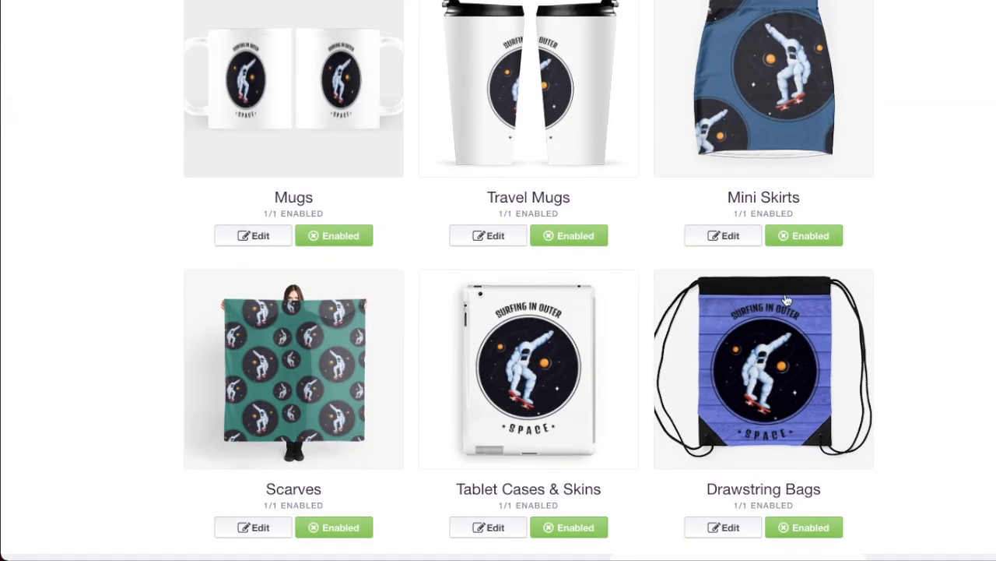
- Open the Hardcover Journals design, scale the image to 33% and apply the Front & back pattern
scroll(786, 300, down, 6)
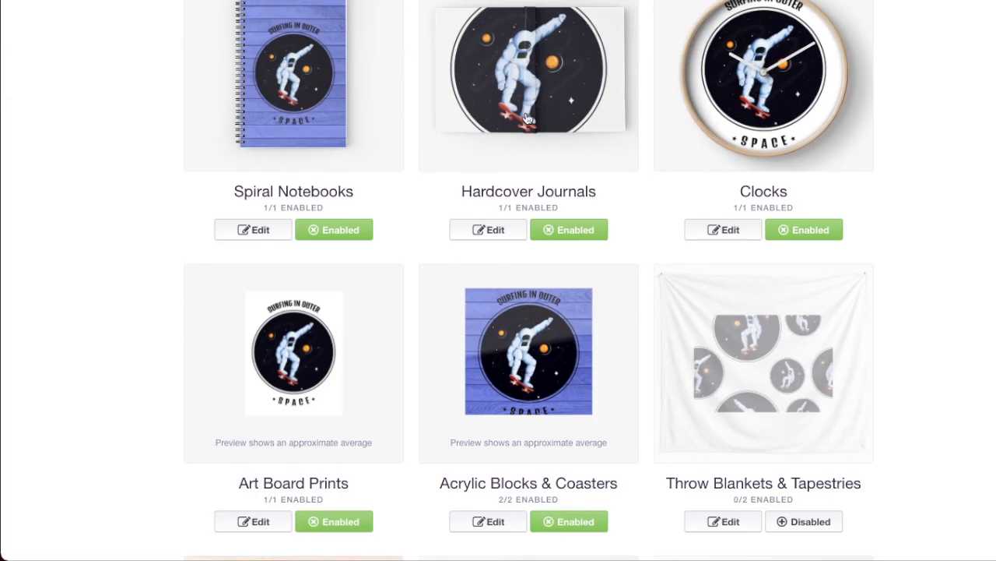
click(528, 119)
click(744, 314)
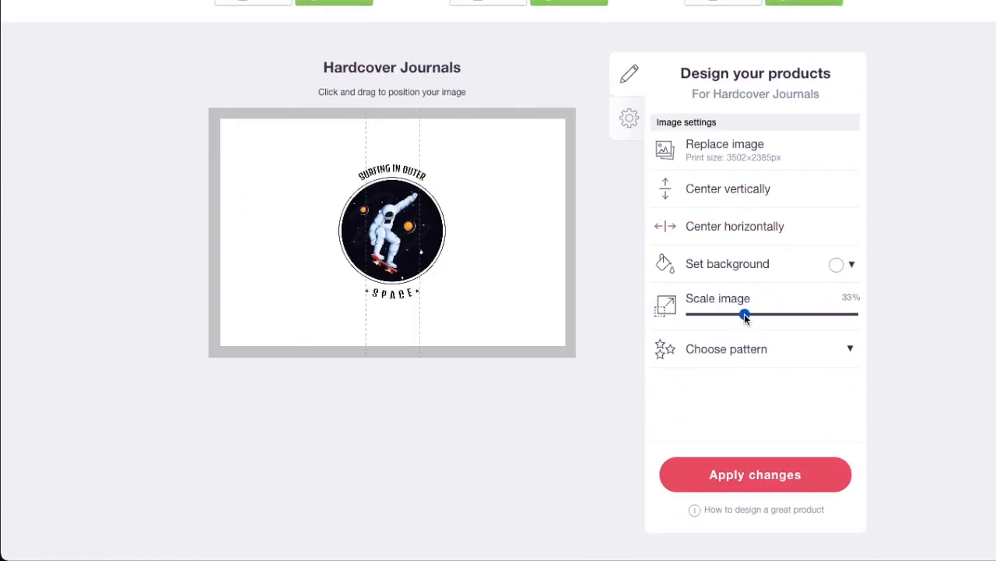
click(772, 349)
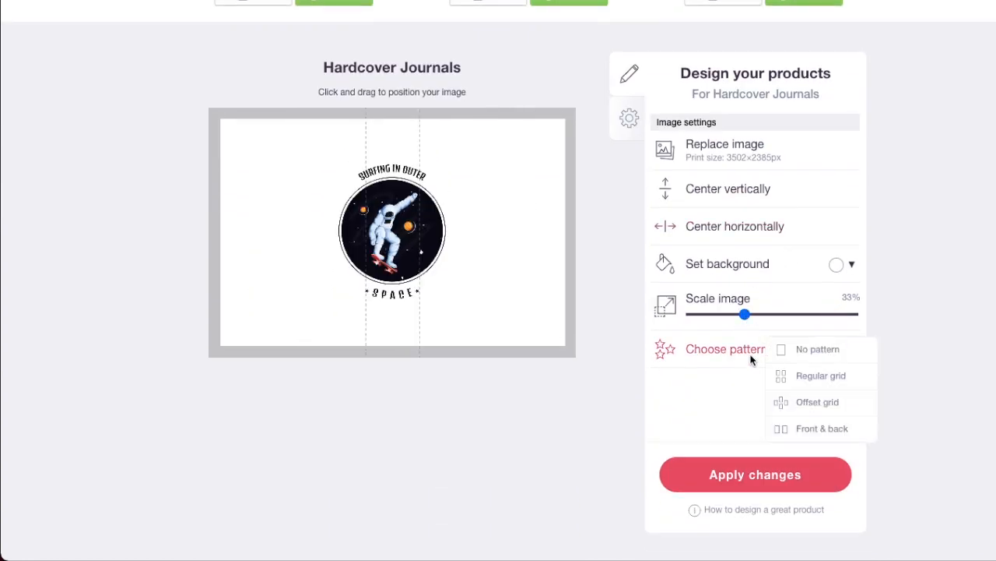
click(823, 428)
- Try light cyan, yellow and tan backgrounds on Hardcover Journals and settle on light orange
click(838, 264)
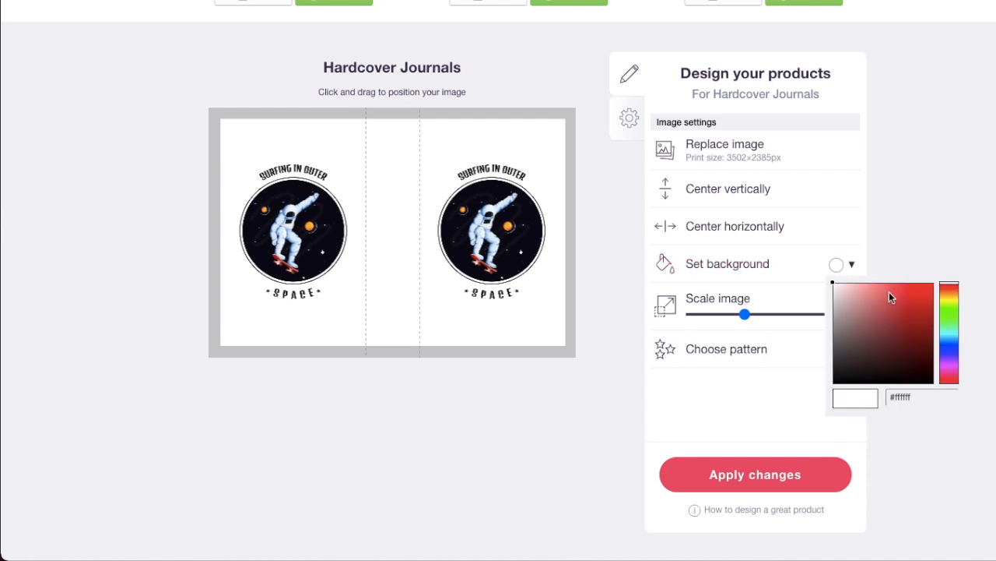
click(890, 294)
click(949, 338)
drag(894, 296, 868, 282)
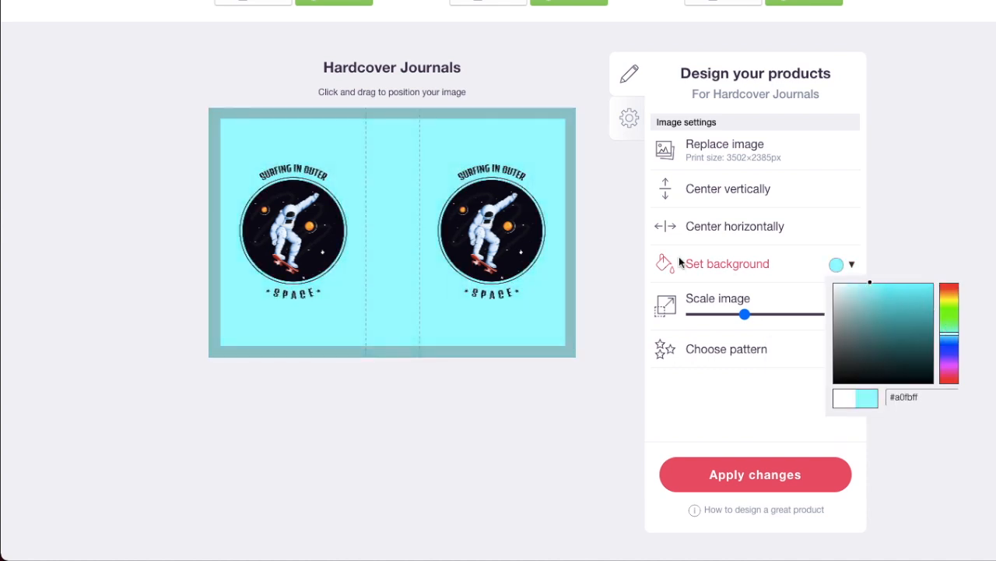
click(956, 296)
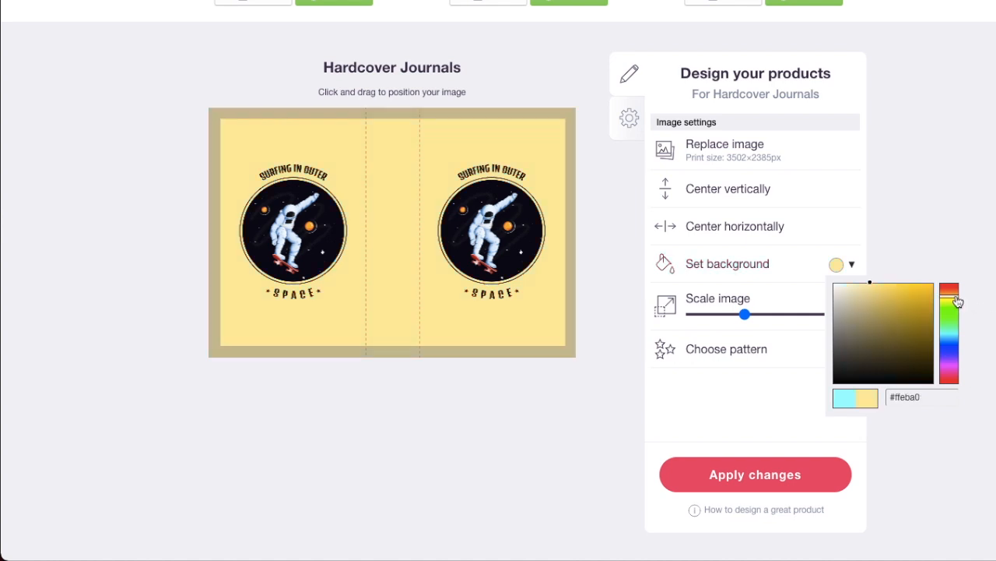
click(869, 305)
drag(947, 302, 946, 296)
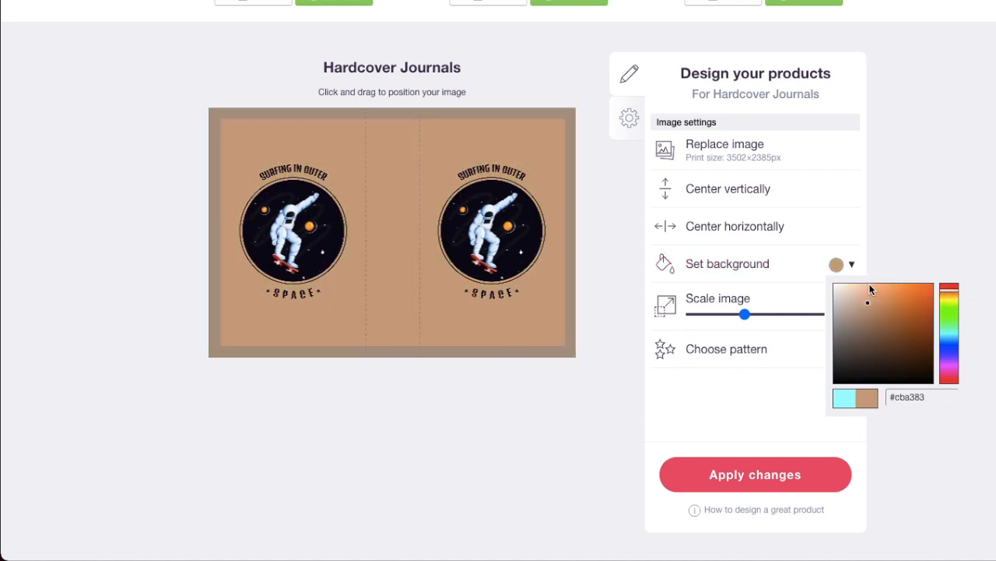
click(898, 284)
- Open the Clocks design and scale the artwork to 61%
scroll(614, 259, up, 1)
scroll(614, 259, up, 3)
click(770, 168)
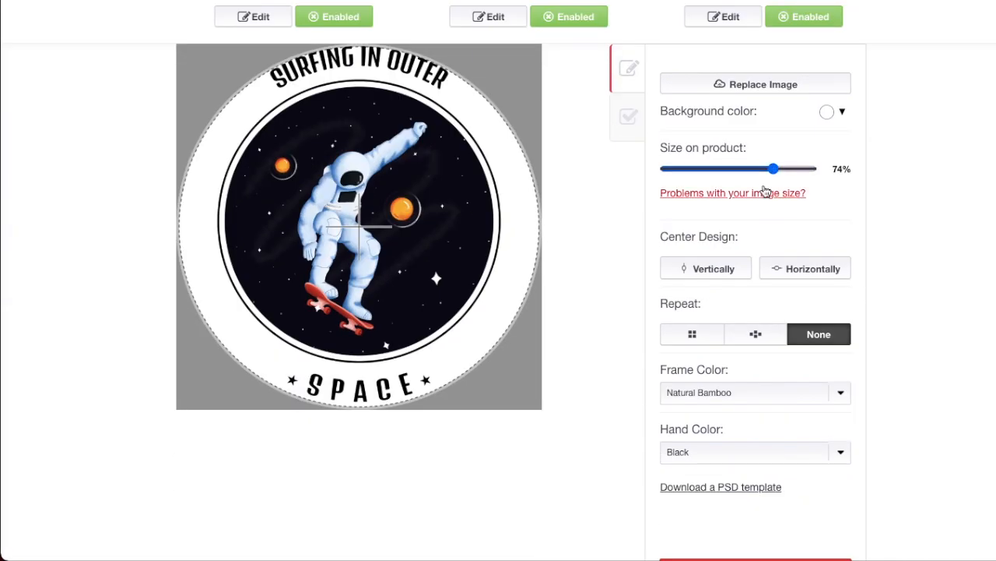
drag(773, 168, 755, 169)
- Center the artwork on the clock face, fine-tune its position by hand, and close the Clocks editor
click(800, 271)
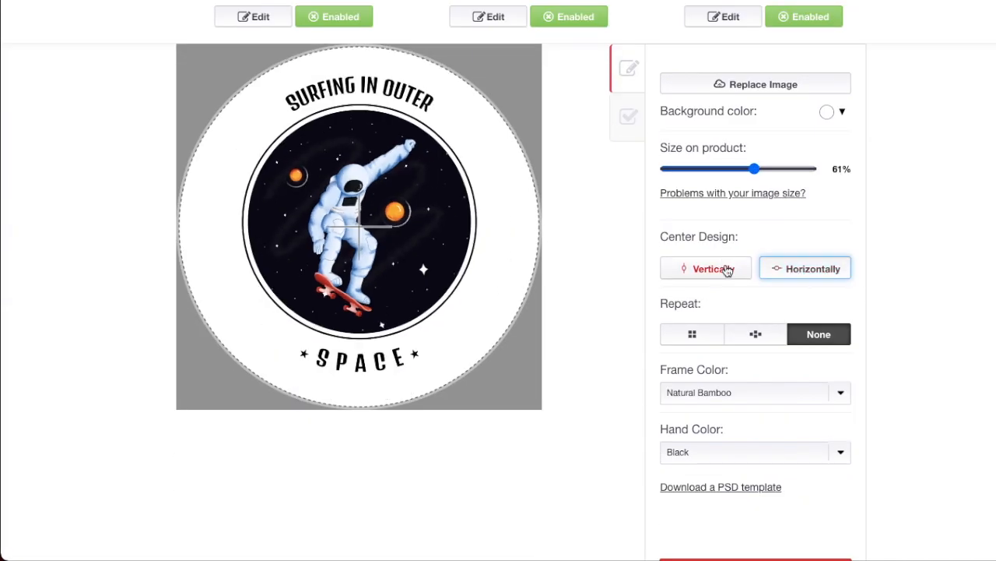
click(727, 270)
drag(402, 240, 426, 243)
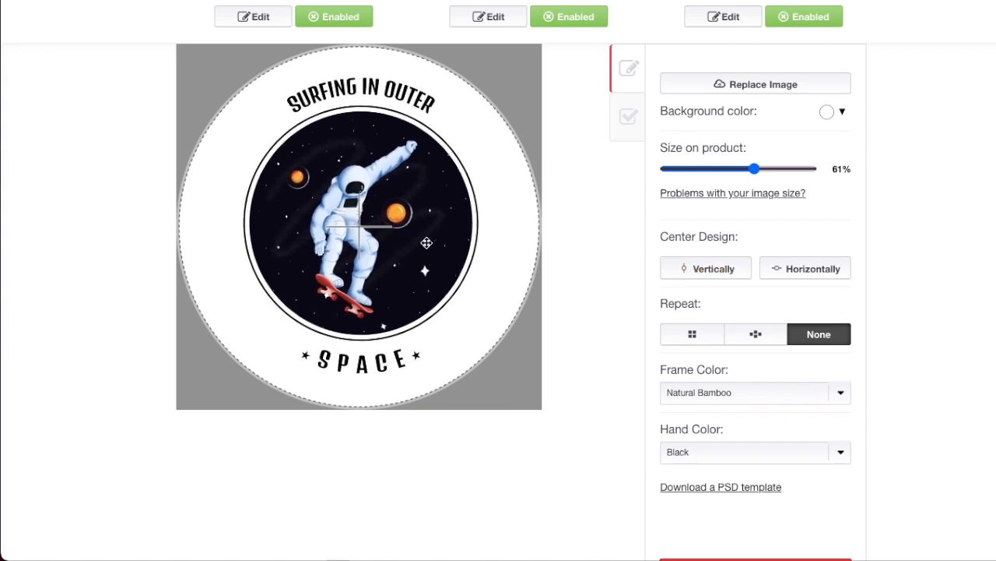
scroll(823, 109, up, 5)
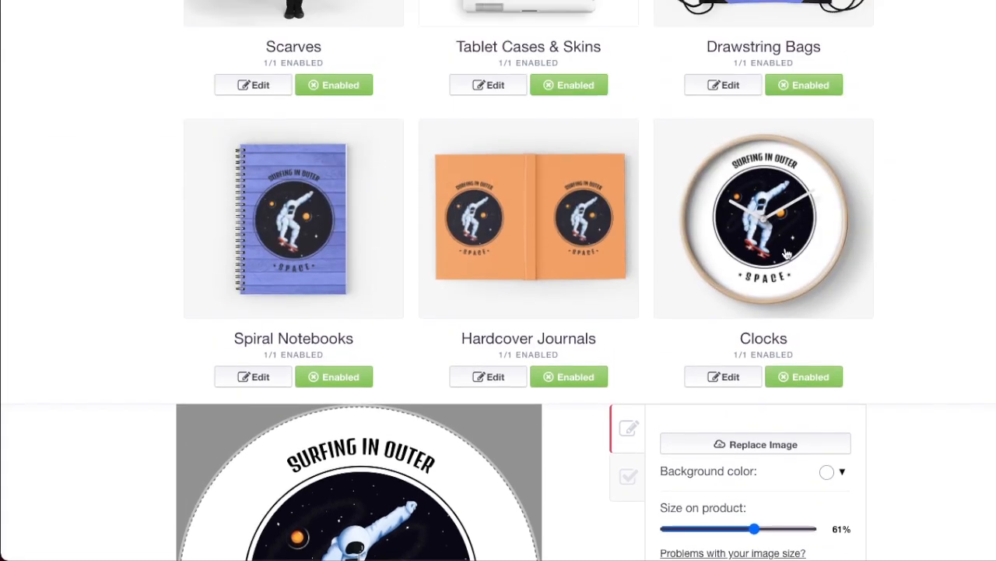
scroll(534, 238, down, 5)
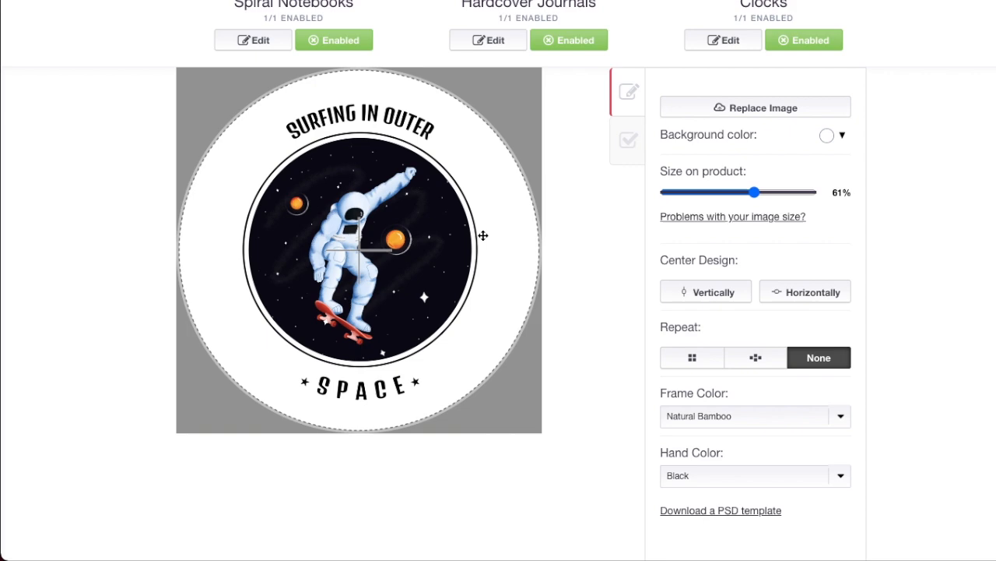
scroll(819, 245, up, 5)
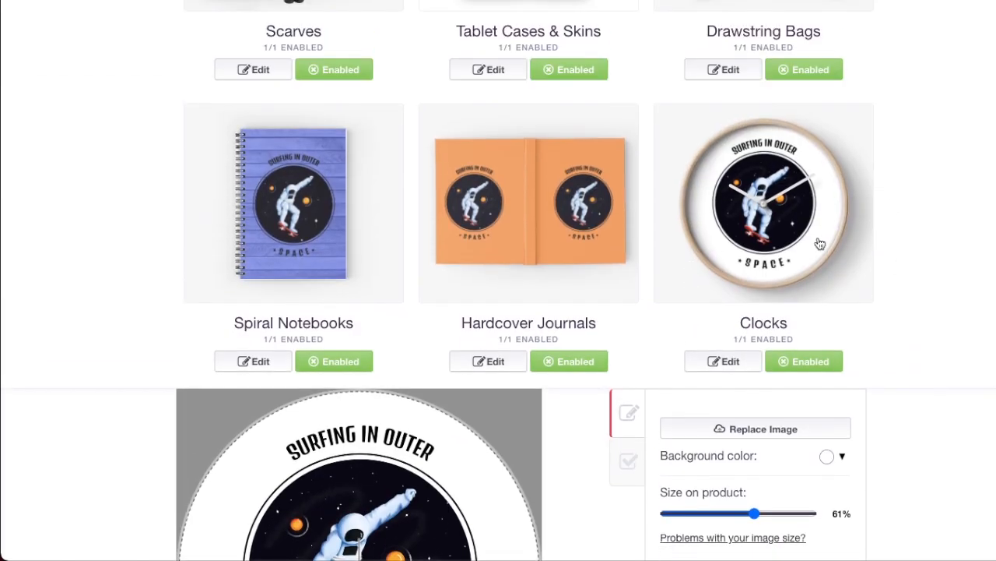
click(724, 361)
- Open the Art Board Prints design and check the artwork's size and placement
scroll(335, 222, down, 7)
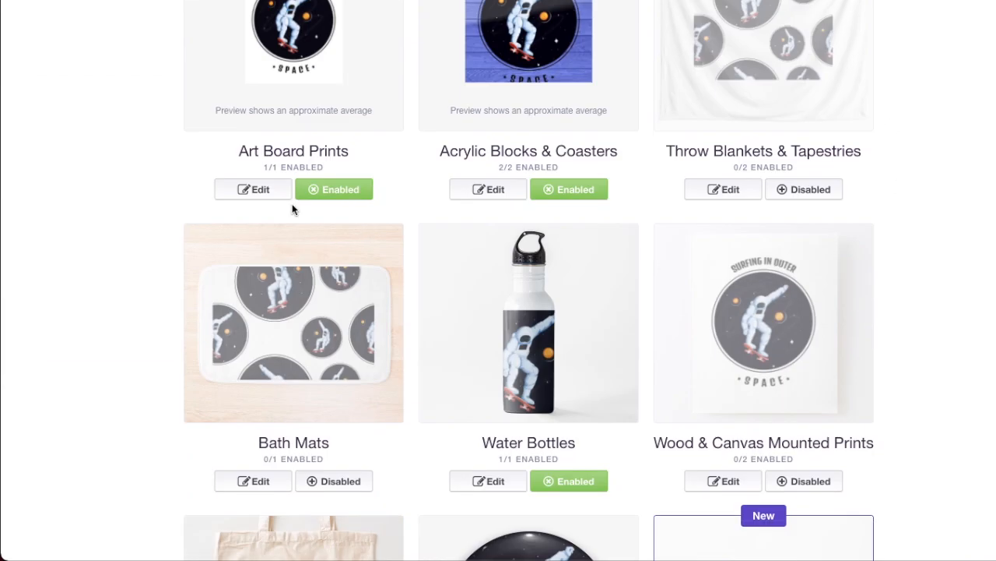
scroll(282, 88, up, 2)
click(330, 177)
scroll(423, 237, down, 3)
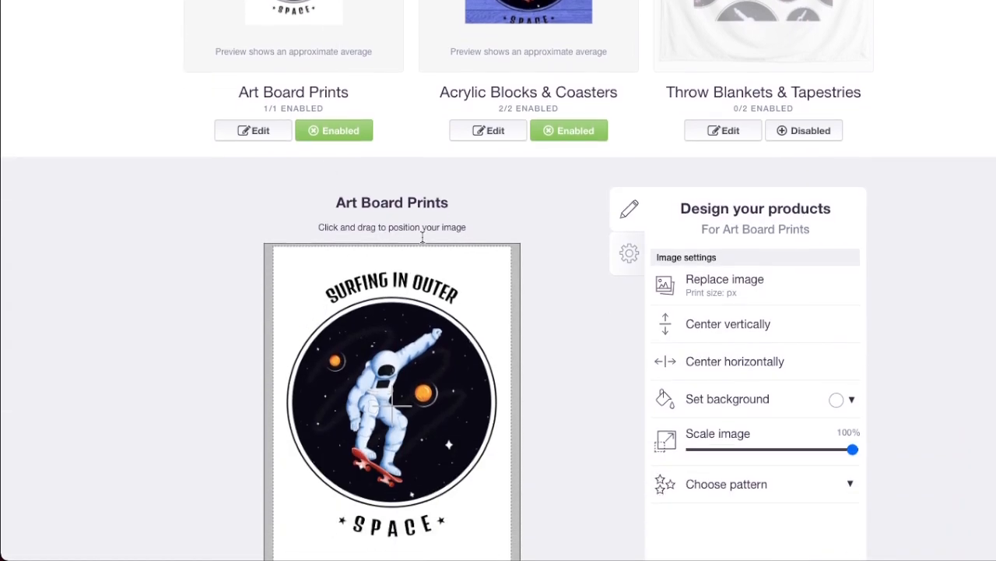
scroll(464, 303, up, 2)
scroll(464, 303, up, 2)
- Open the Acrylic Blocks & Coasters design and center the artwork with its scale kept at 100%
click(558, 260)
scroll(558, 259, down, 4)
mouse_move(424, 324)
mouse_down()
mouse_move(426, 286)
mouse_move(425, 320)
mouse_up()
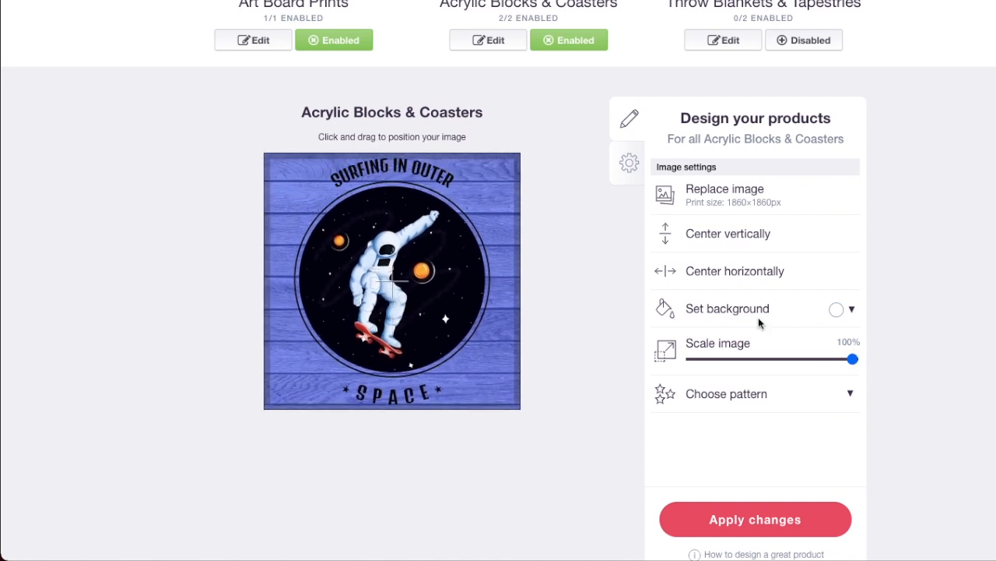
mouse_move(854, 360)
mouse_down()
mouse_move(831, 359)
mouse_move(872, 363)
mouse_up()
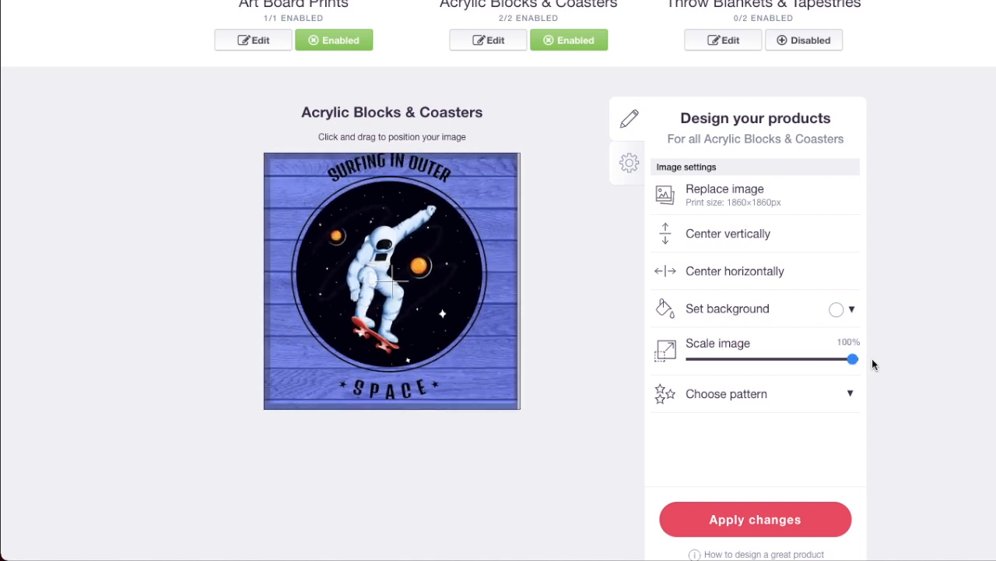
drag(474, 281, 472, 288)
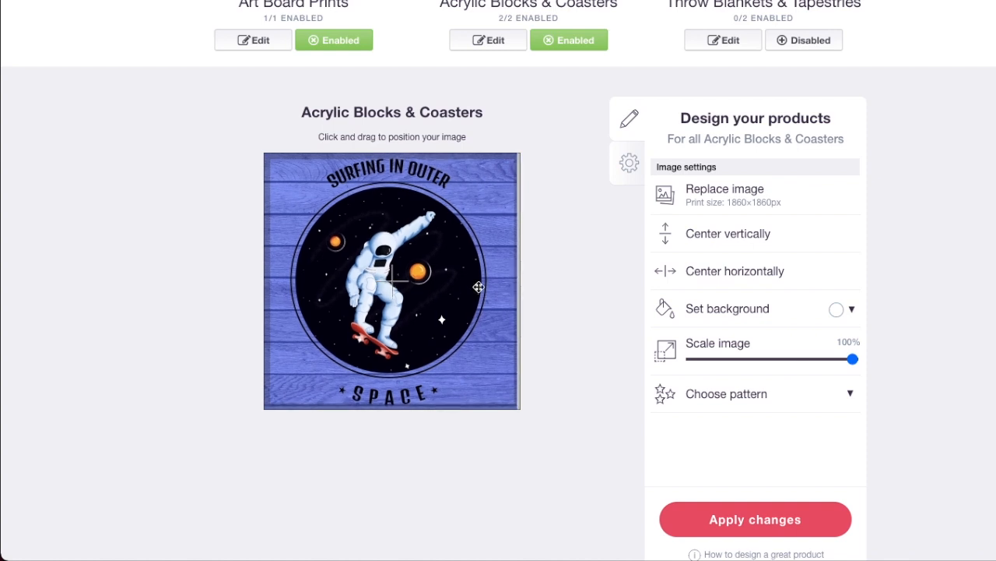
click(674, 270)
- Check the Acrylic Blocks & Coasters preview and upload a replacement image file for the product
scroll(570, 273, up, 4)
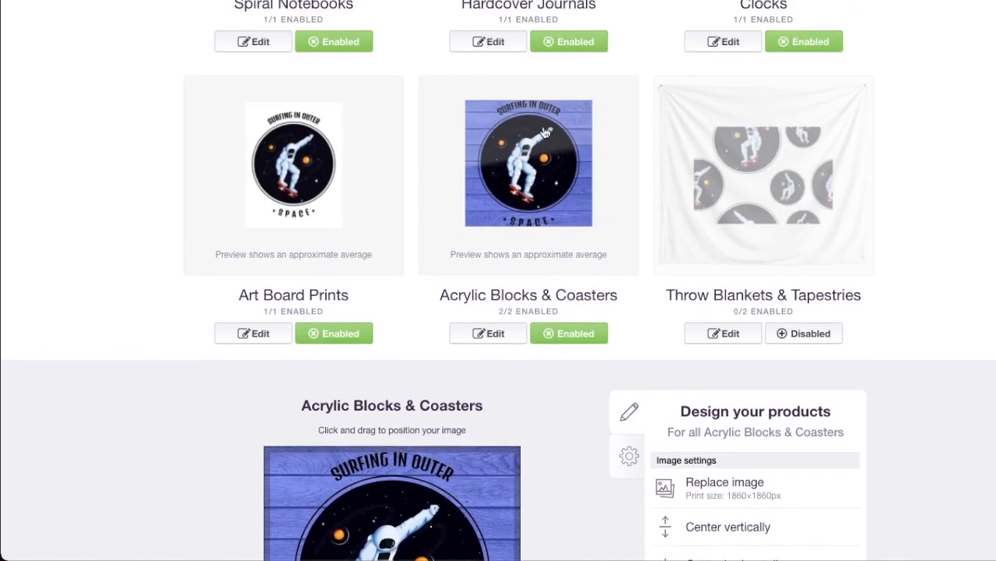
scroll(532, 312, down, 3)
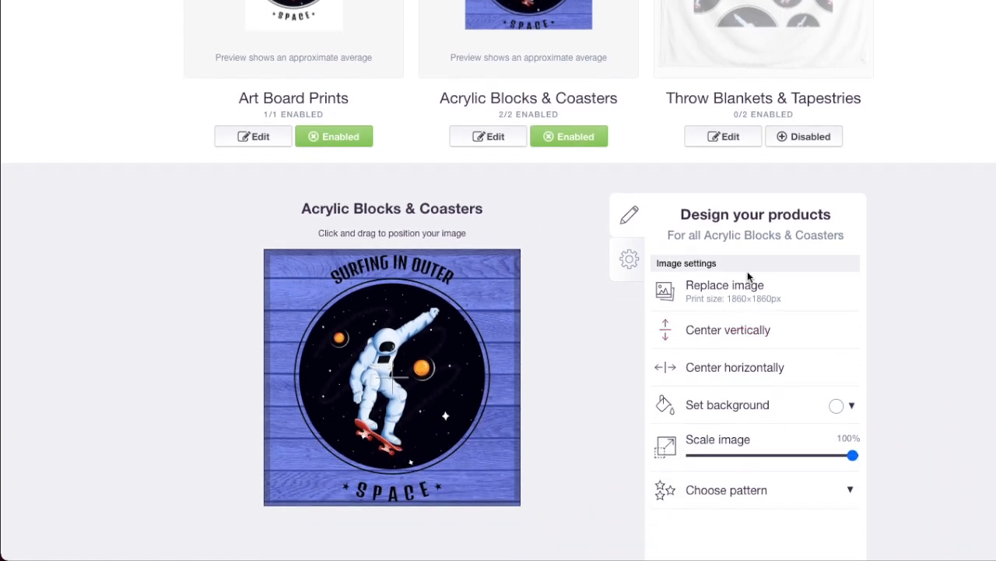
click(703, 297)
double_click(432, 226)
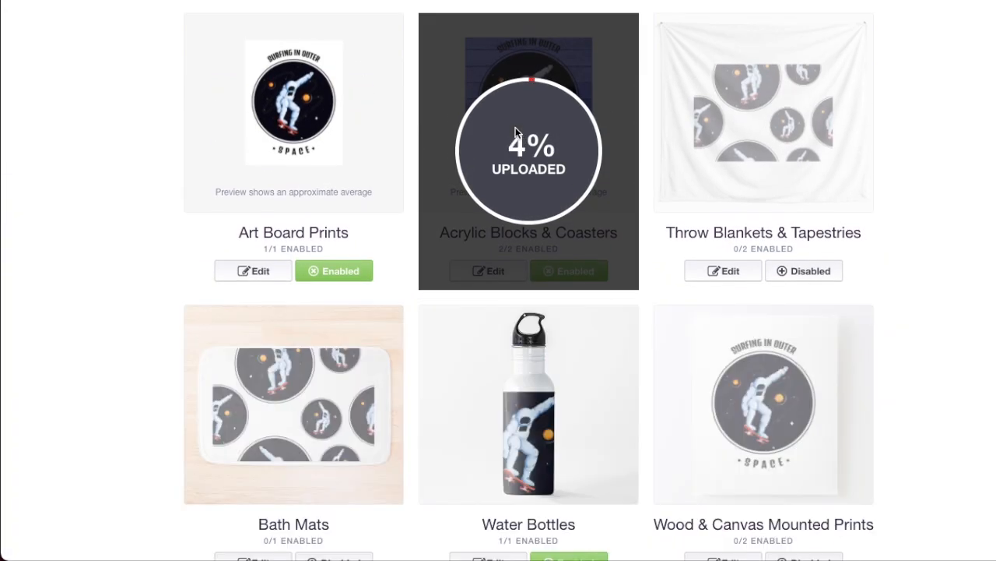
- Open the Throw Blankets & Tapestries design, apply a regular grid pattern and scale the image down
click(809, 146)
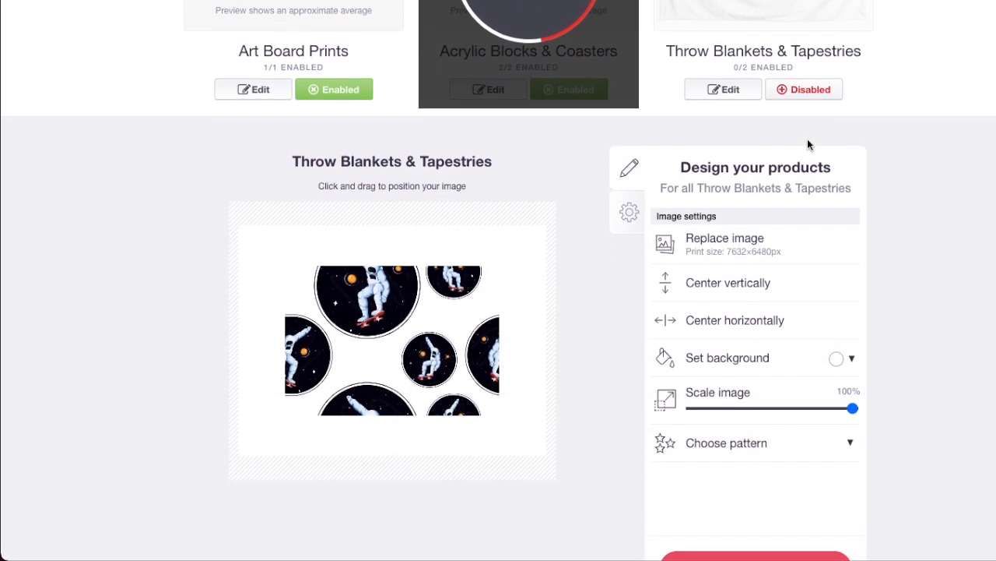
click(762, 389)
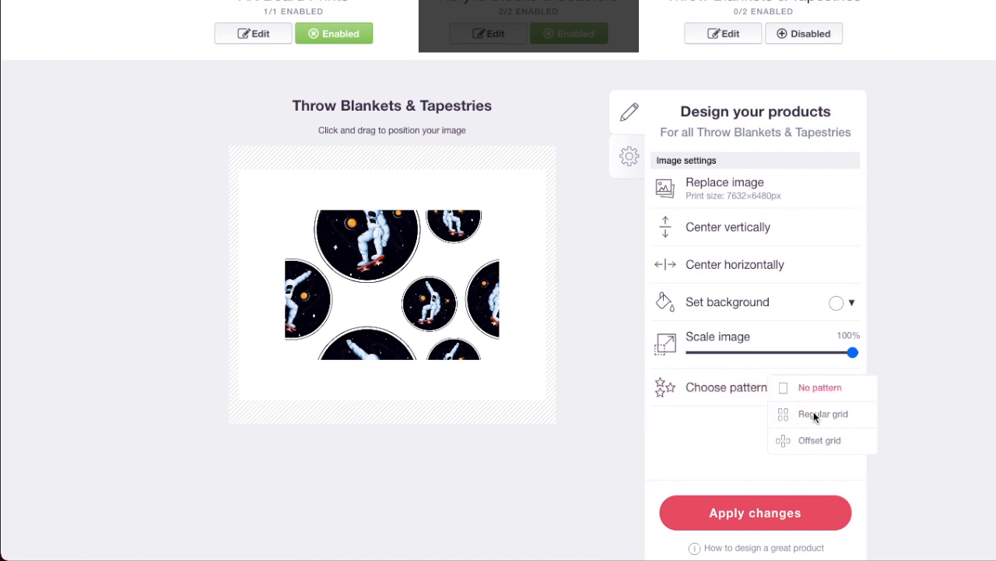
click(814, 413)
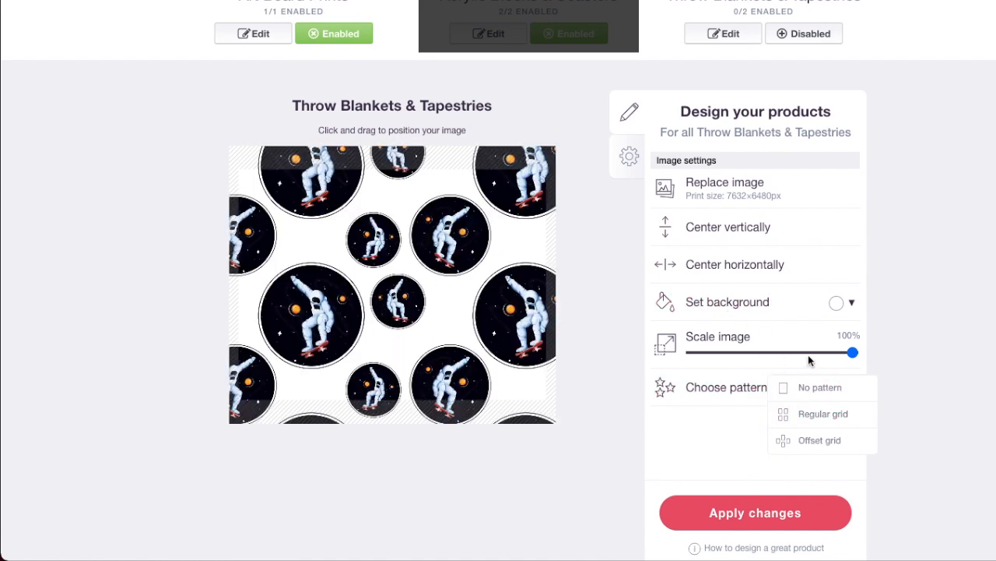
drag(808, 354, 791, 352)
- Apply a light blue background to Throw Blankets & Tapestries and enable the products
click(835, 303)
click(876, 334)
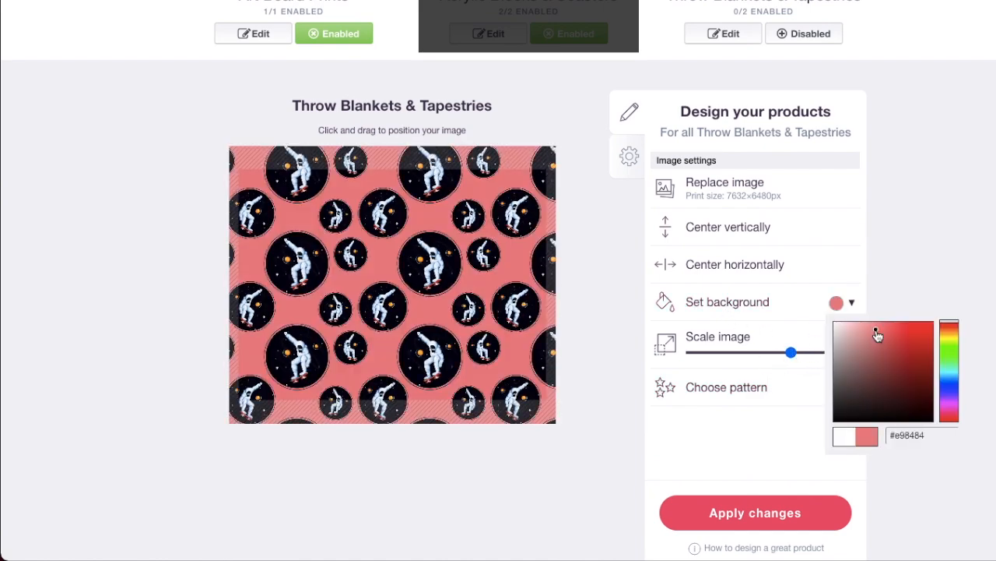
click(945, 381)
scroll(701, 311, up, 6)
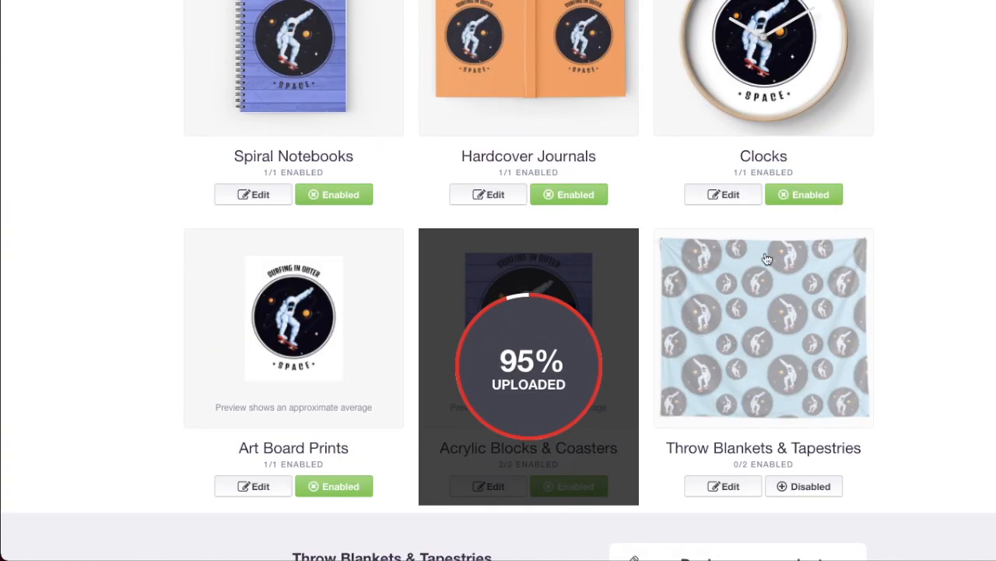
click(810, 486)
- Open the Bath Mats design for editing and enable the product
scroll(343, 311, down, 4)
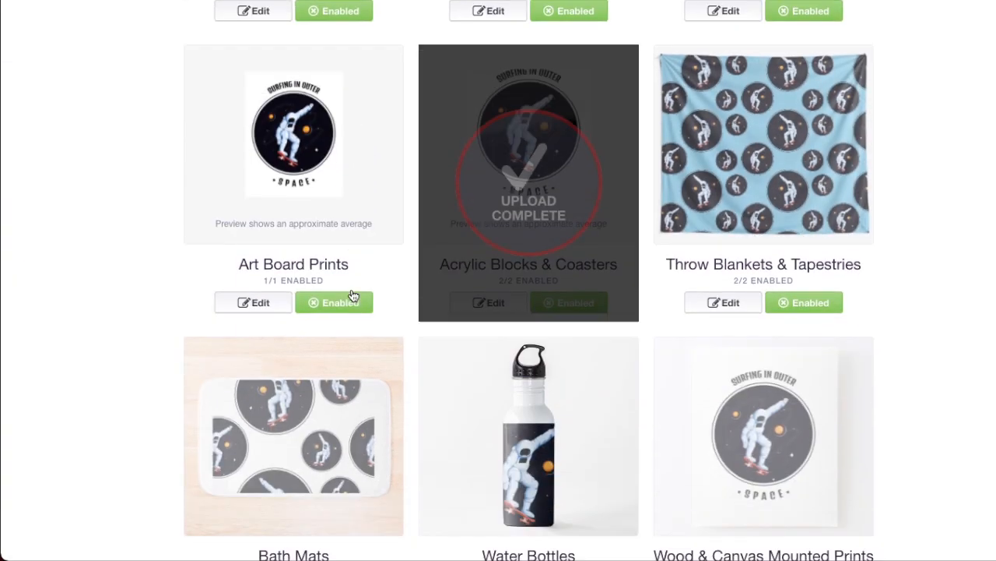
click(327, 325)
scroll(327, 335, down, 2)
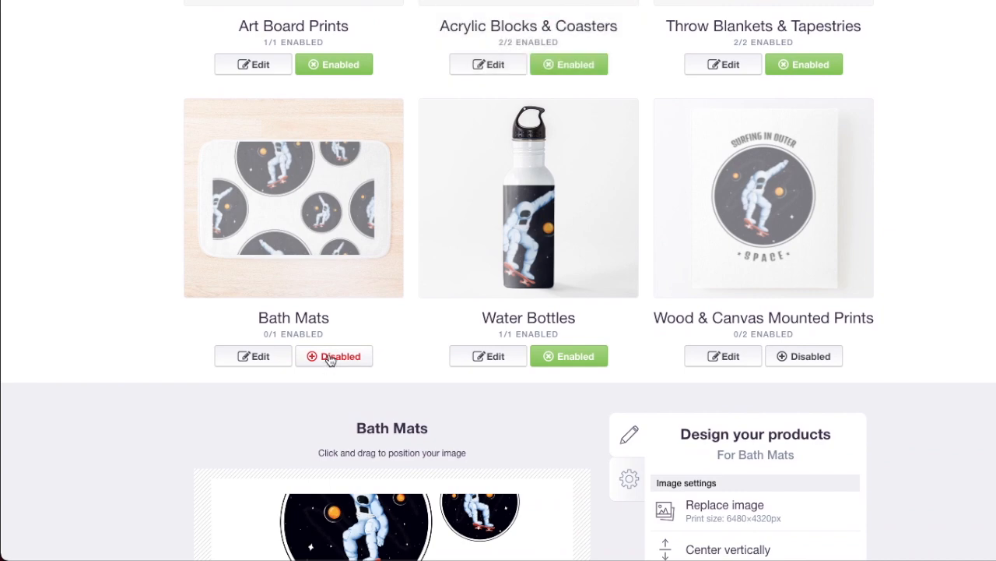
click(331, 358)
- Apply a regular grid pattern to the Bath Mats design and shift it to the right
scroll(329, 359, down, 2)
scroll(330, 358, down, 2)
click(768, 463)
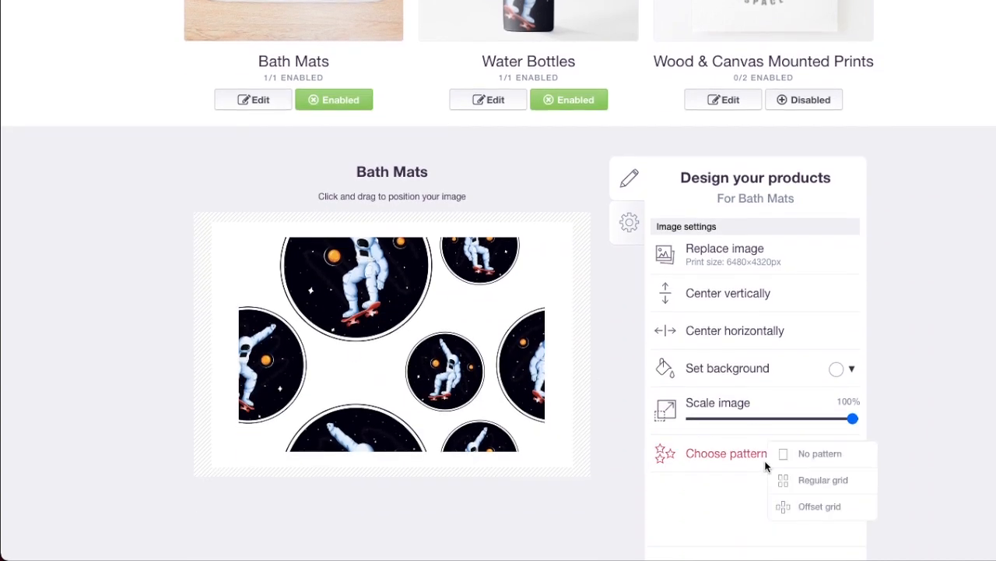
click(800, 480)
drag(392, 322, 506, 343)
- Set the Bath Mats design's background to a saturated orange
click(844, 370)
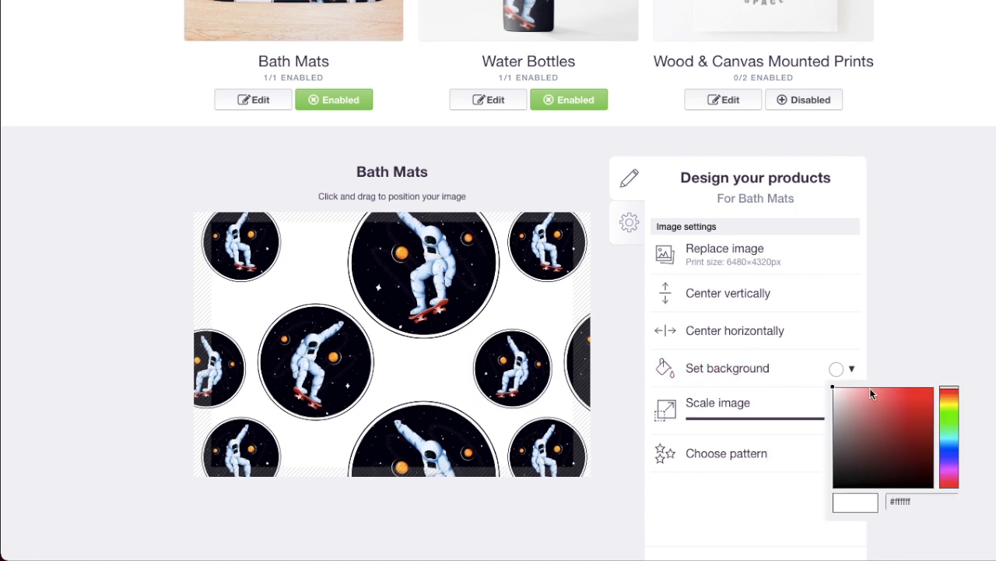
click(871, 387)
drag(950, 448, 952, 453)
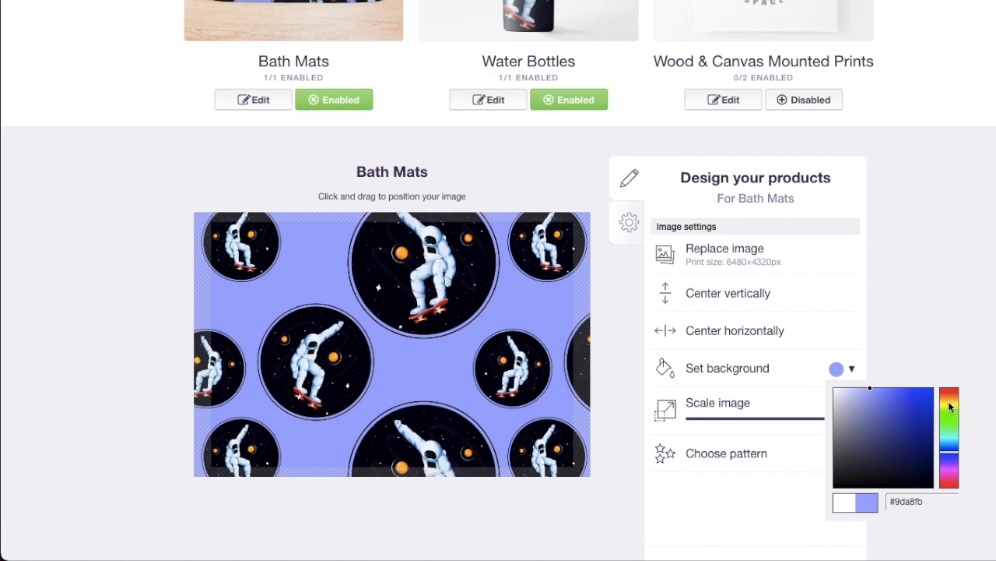
drag(949, 405, 950, 395)
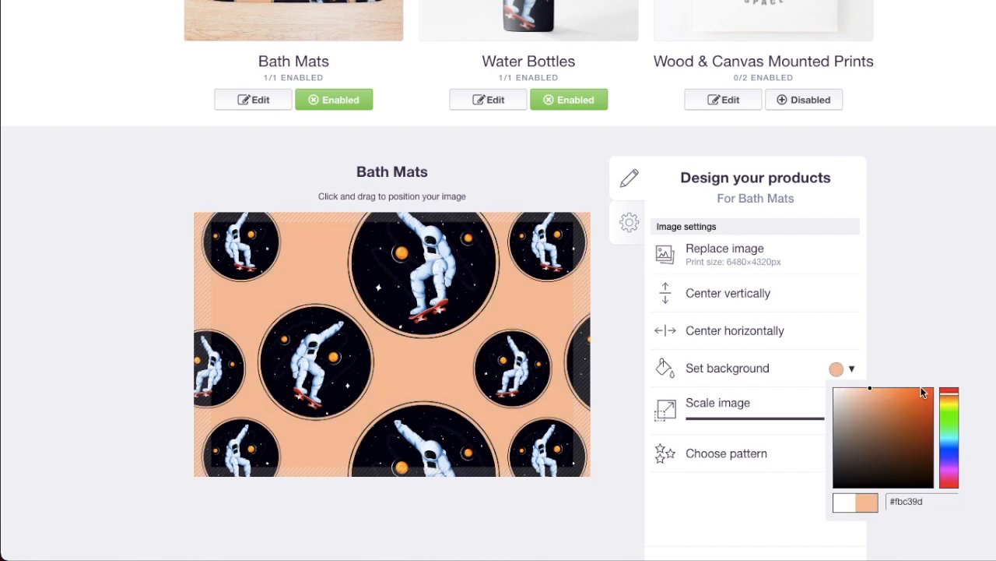
drag(906, 395, 906, 391)
scroll(480, 322, up, 2)
scroll(479, 322, up, 1)
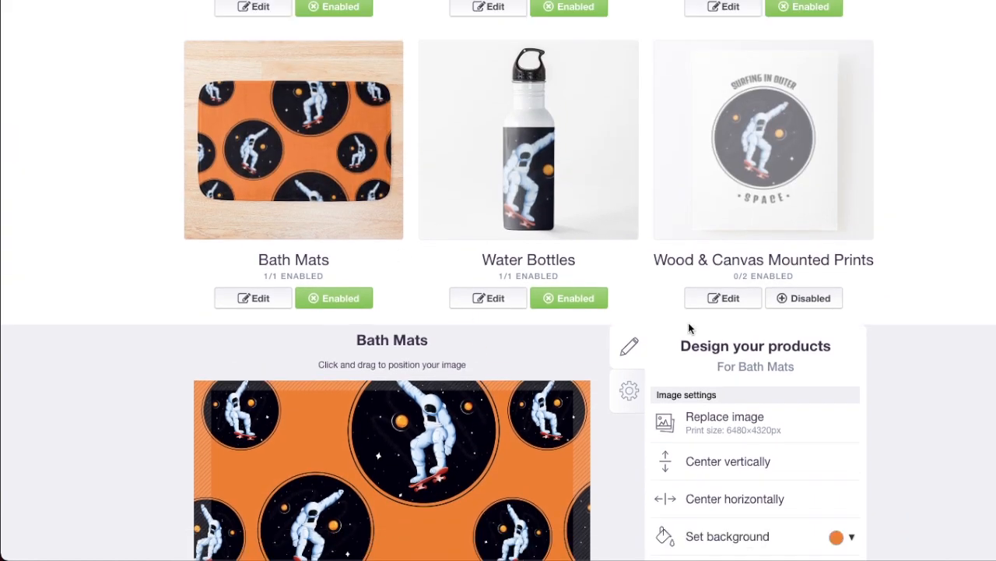
- Open the Water Bottles design and fit the full badge and its lettering on the bottle
scroll(688, 322, up, 5)
scroll(550, 235, down, 5)
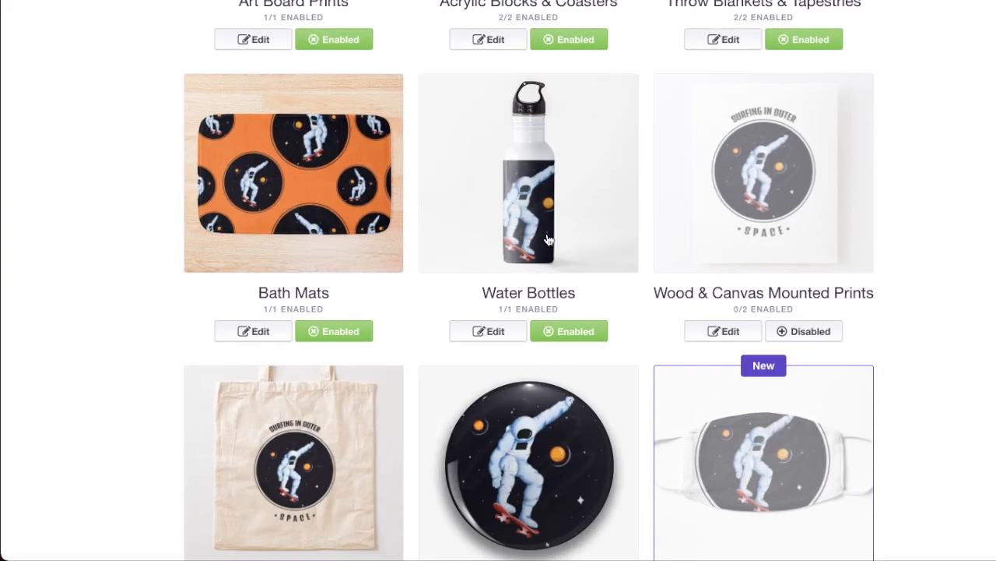
click(485, 329)
scroll(552, 238, up, 5)
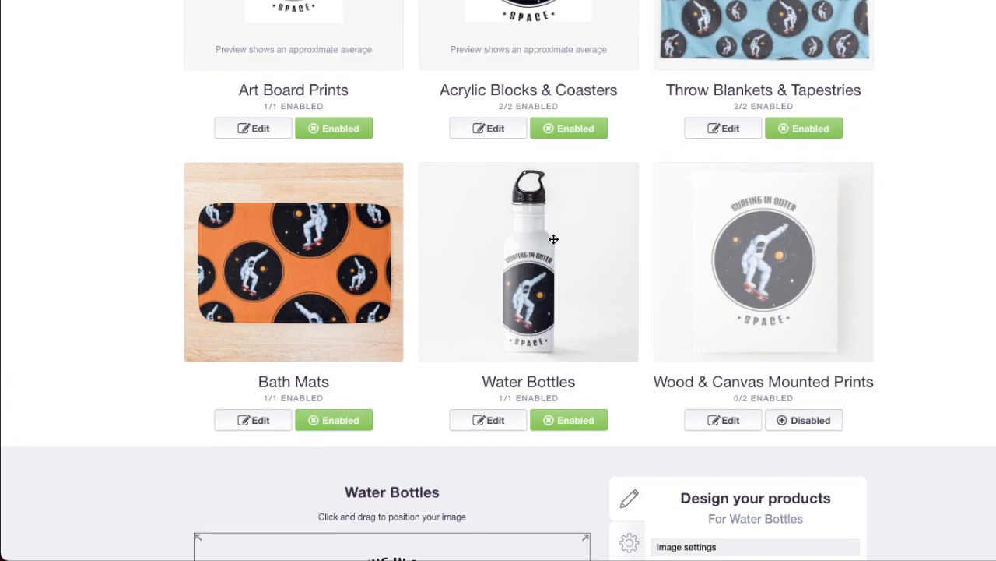
- Open the Wood & Canvas Mounted Prints design, set its background to yellow #ffed65 and enable the products
click(765, 278)
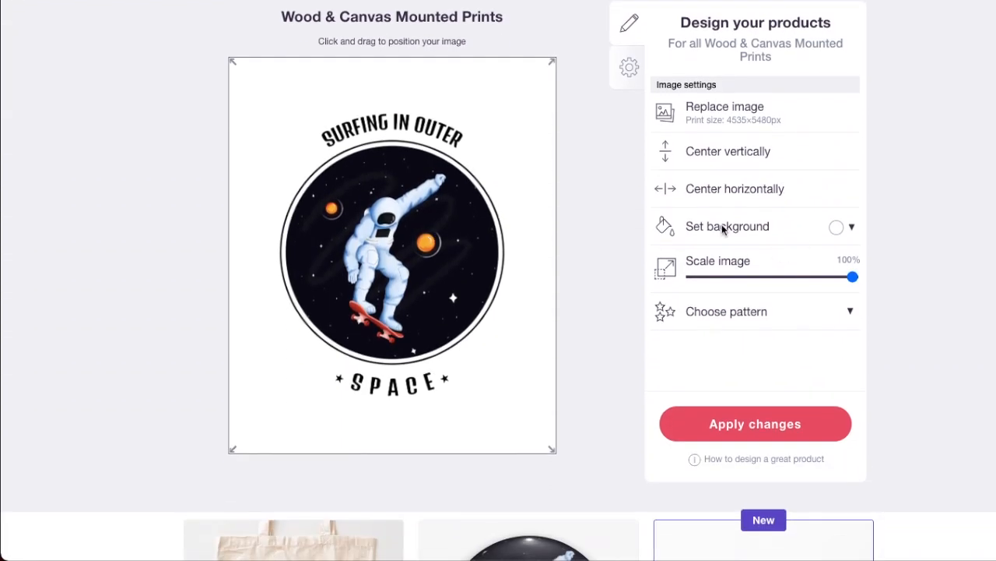
click(839, 226)
click(868, 248)
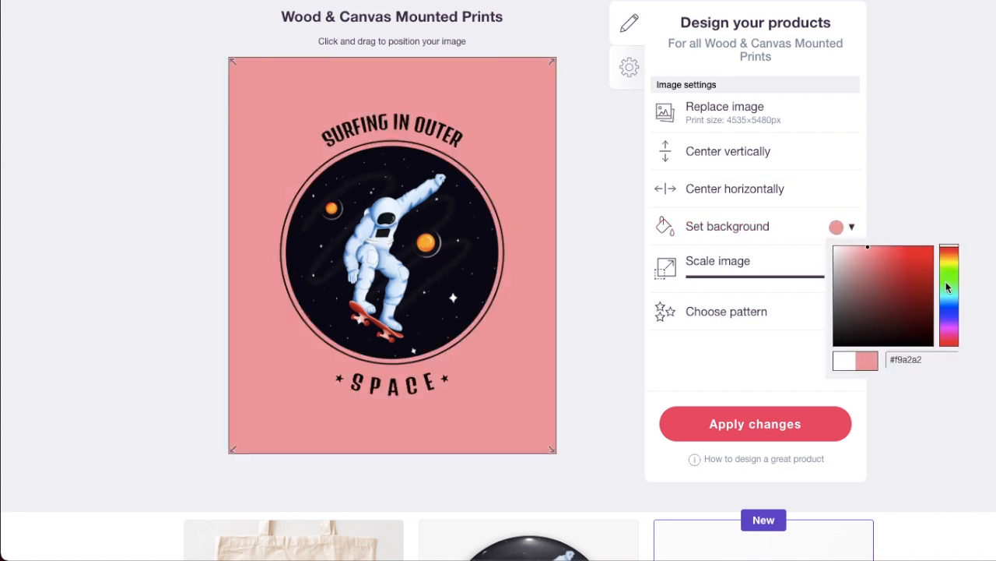
click(950, 258)
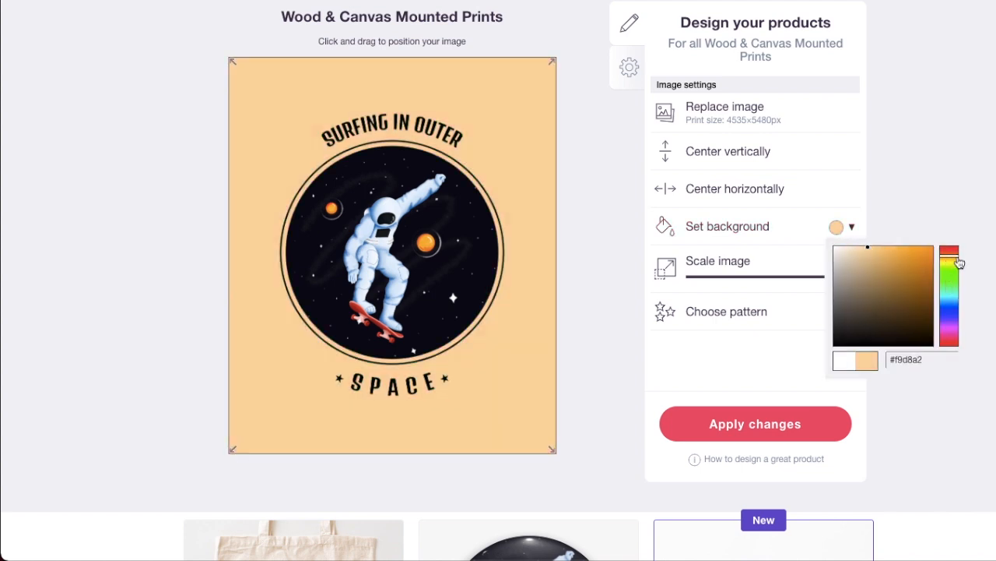
click(953, 266)
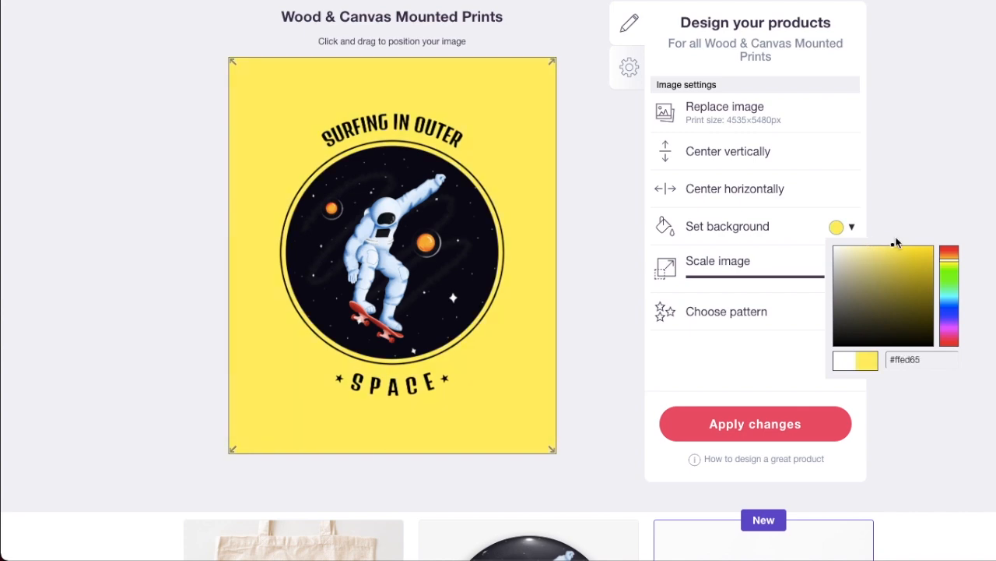
scroll(626, 224, up, 5)
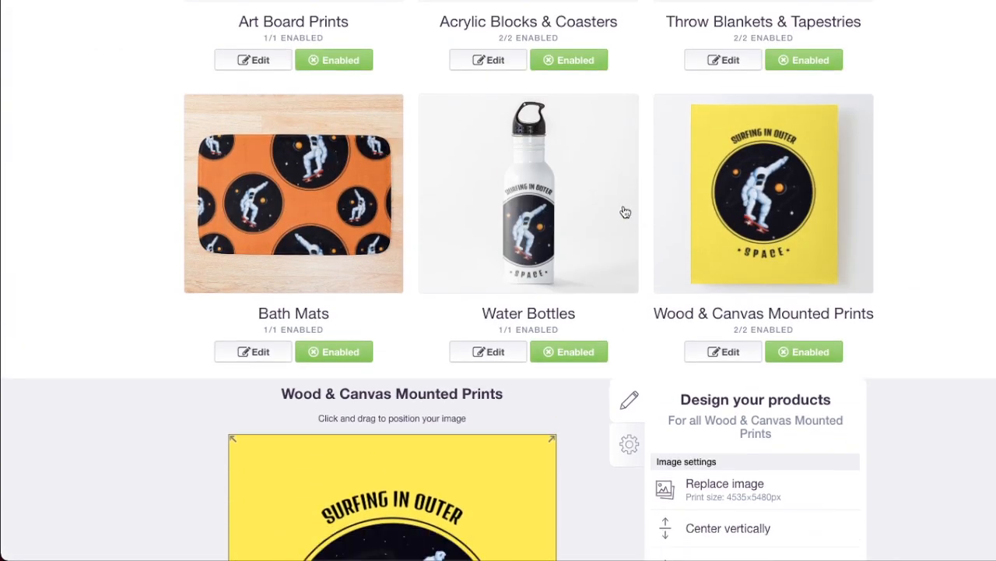
- Check the Pin Buttons design, open the Masks design and enable the masks
scroll(522, 245, down, 5)
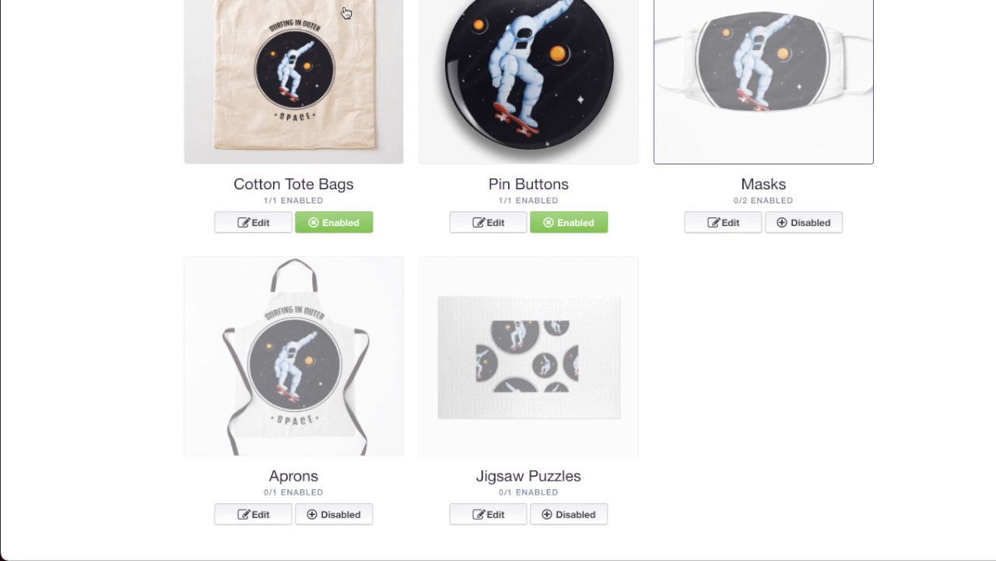
click(541, 104)
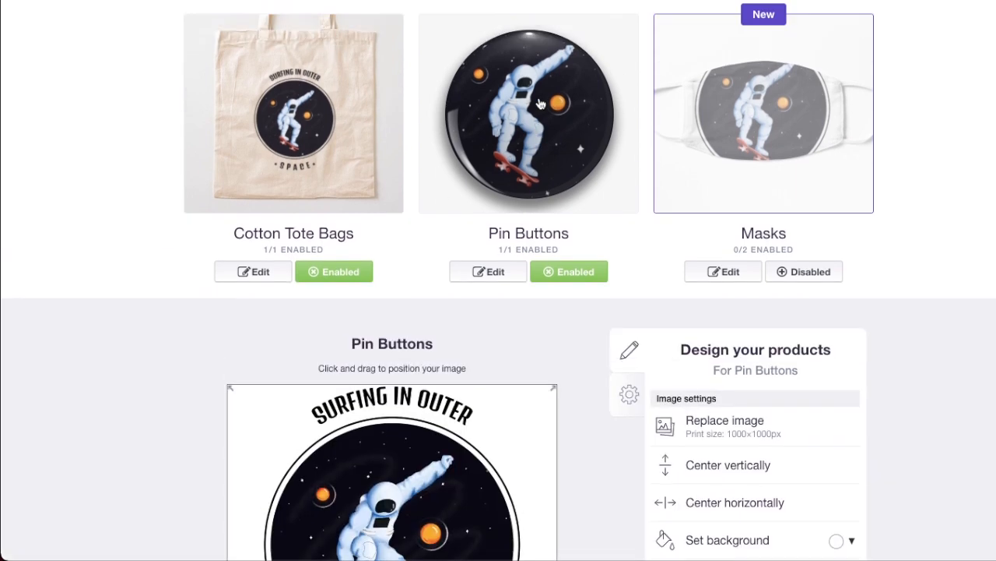
click(807, 187)
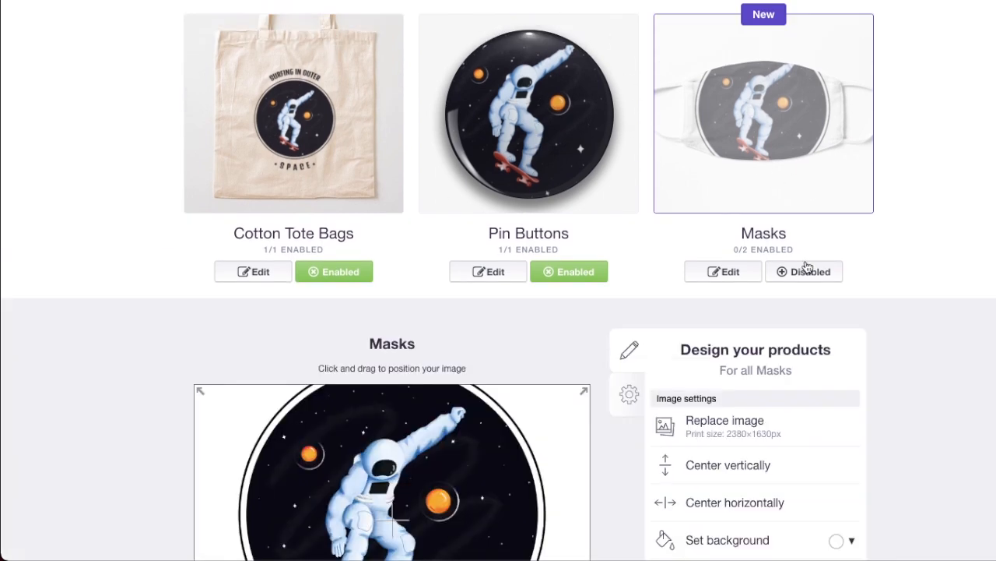
click(805, 271)
scroll(723, 170, down, 3)
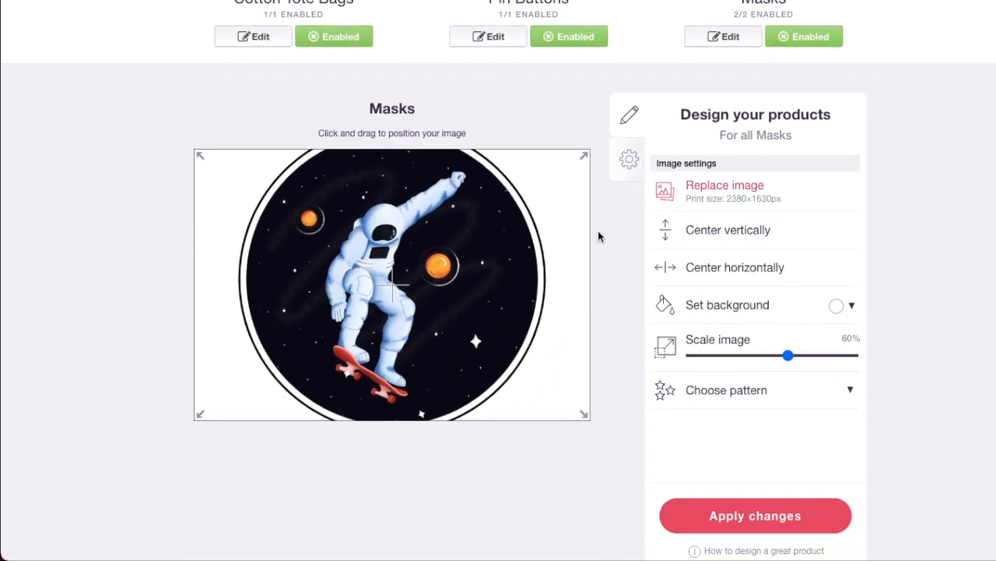
- Try a near-black #090505 background on the Masks design
click(837, 306)
click(882, 420)
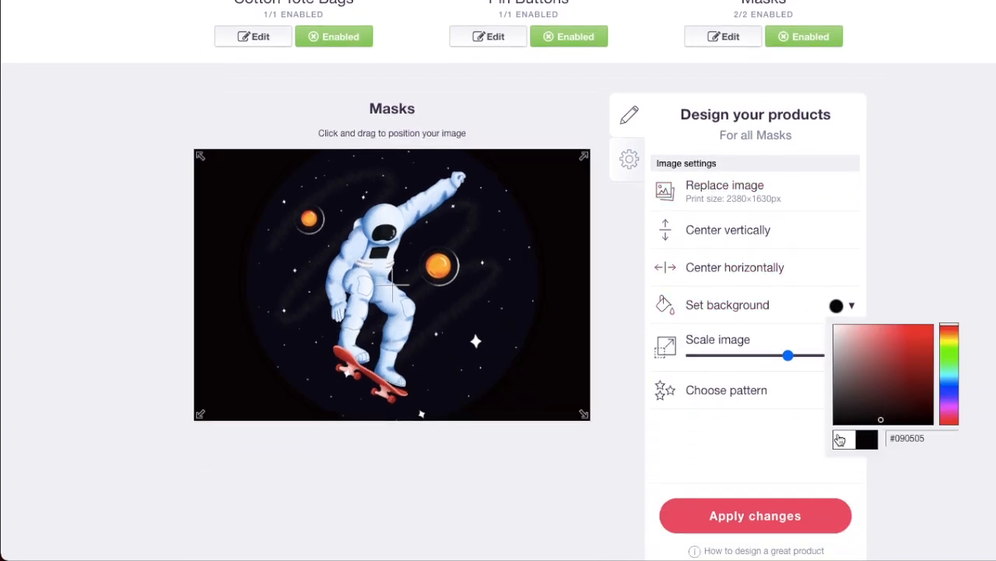
click(790, 462)
scroll(648, 391, up, 3)
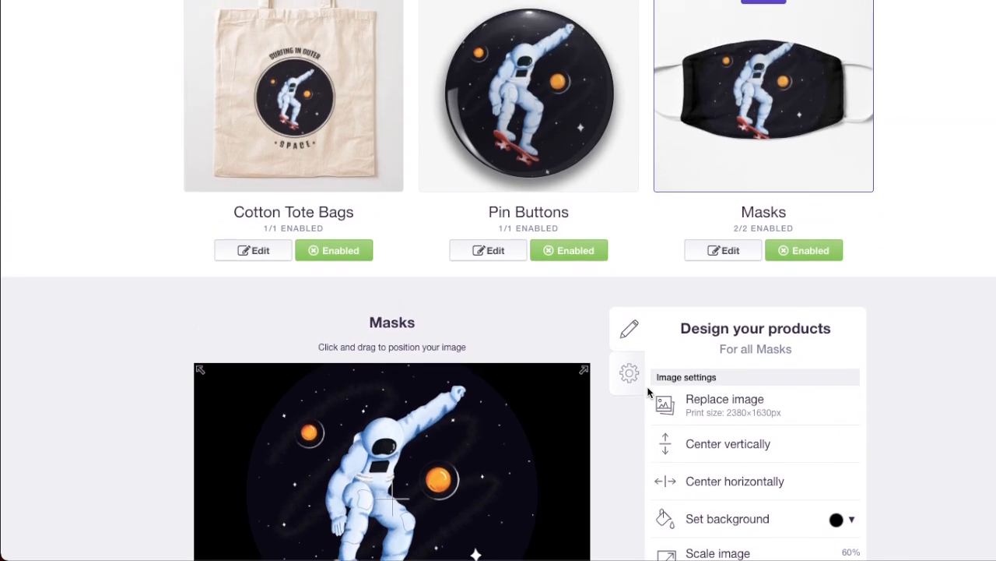
- Set the Masks design's background to olive #858160
scroll(792, 391, down, 2)
click(836, 399)
drag(853, 488, 809, 471)
click(810, 471)
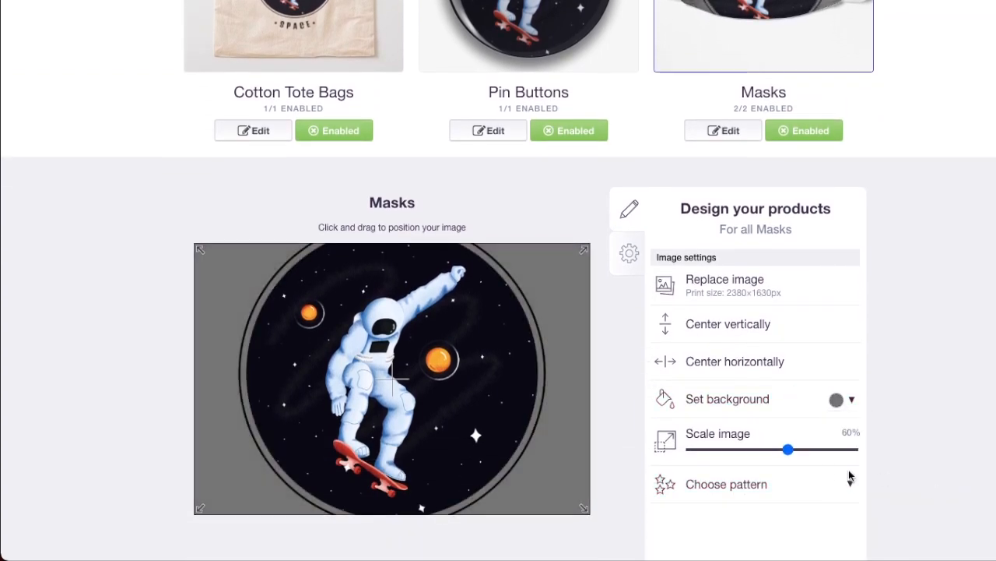
click(839, 400)
click(949, 480)
drag(876, 469, 862, 470)
click(951, 438)
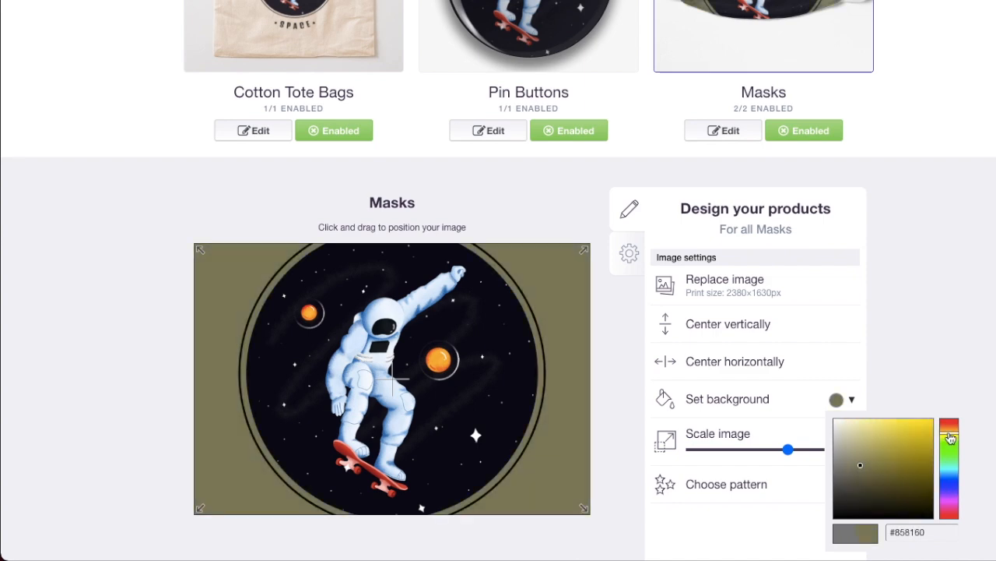
scroll(760, 452, up, 4)
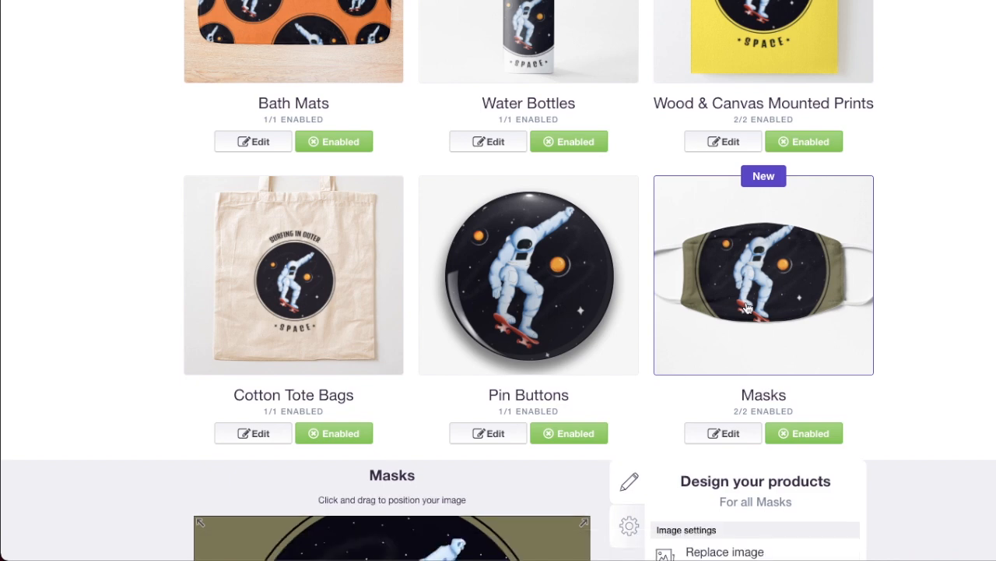
- Open the Aprons design for editing and enable the product
click(413, 257)
scroll(414, 257, down, 4)
click(337, 293)
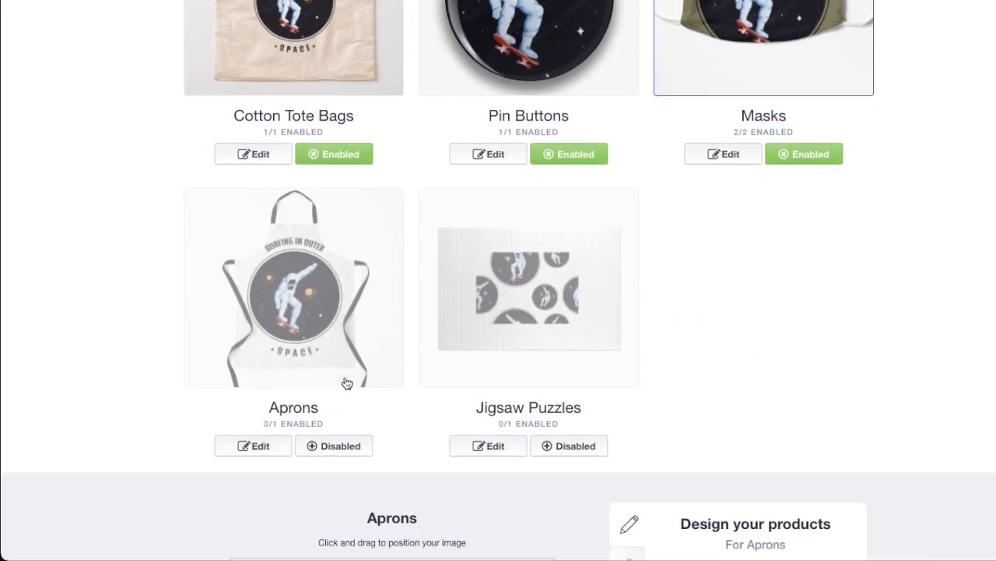
scroll(343, 431, down, 2)
click(348, 285)
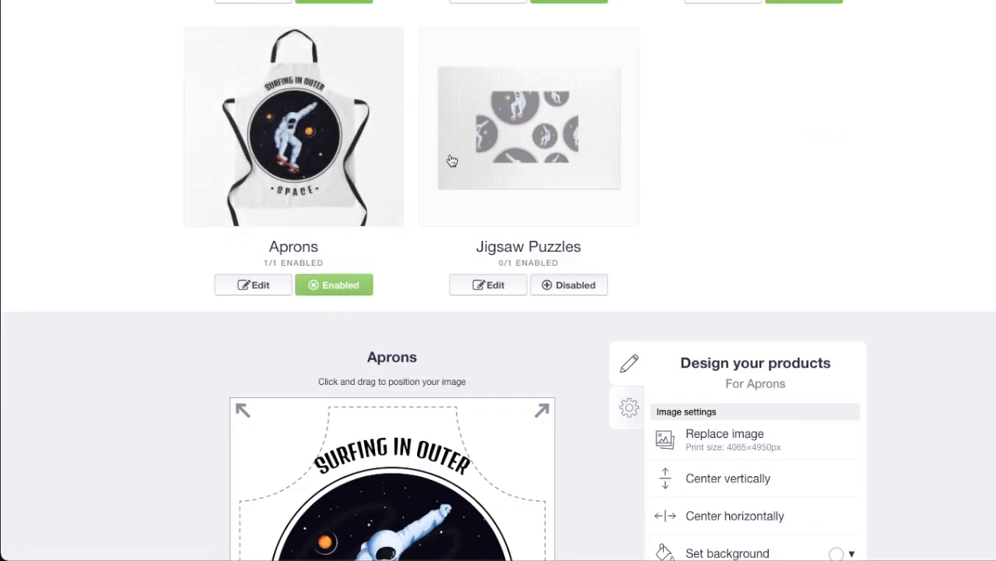
- Scale the Aprons image to 83%, move it slightly down and center it horizontally
scroll(447, 160, down, 6)
mouse_move(433, 162)
mouse_down()
mouse_move(436, 186)
mouse_move(436, 172)
mouse_up()
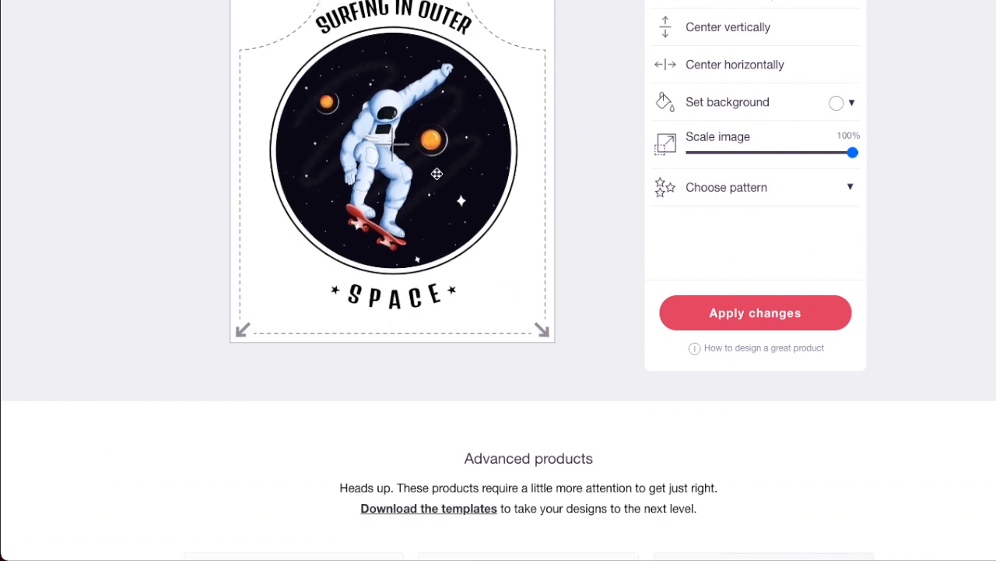
click(824, 153)
scroll(518, 269, up, 2)
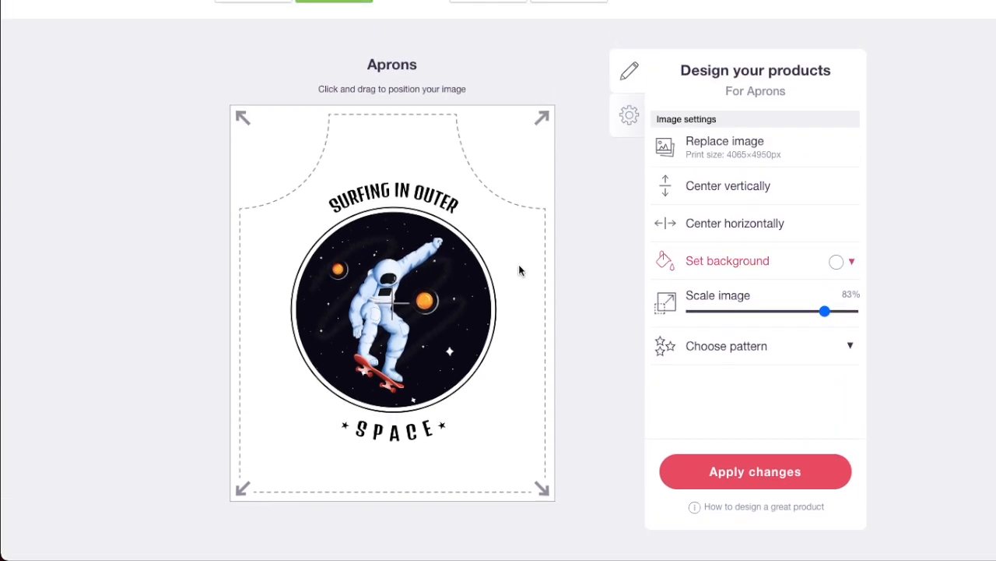
click(723, 223)
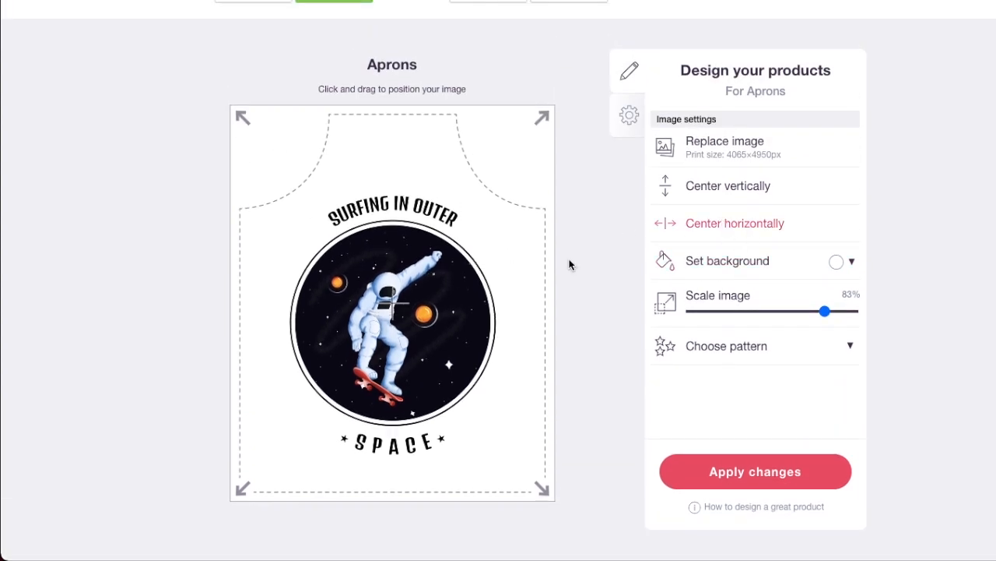
- Set the Aprons design's background to orange #ffa34d and close its editor
click(838, 262)
click(867, 281)
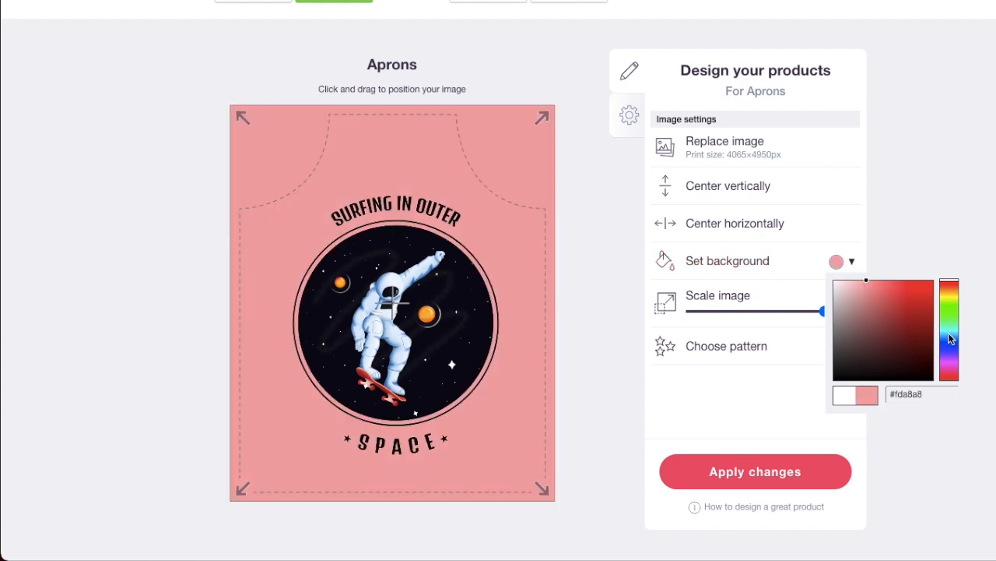
click(949, 334)
click(951, 292)
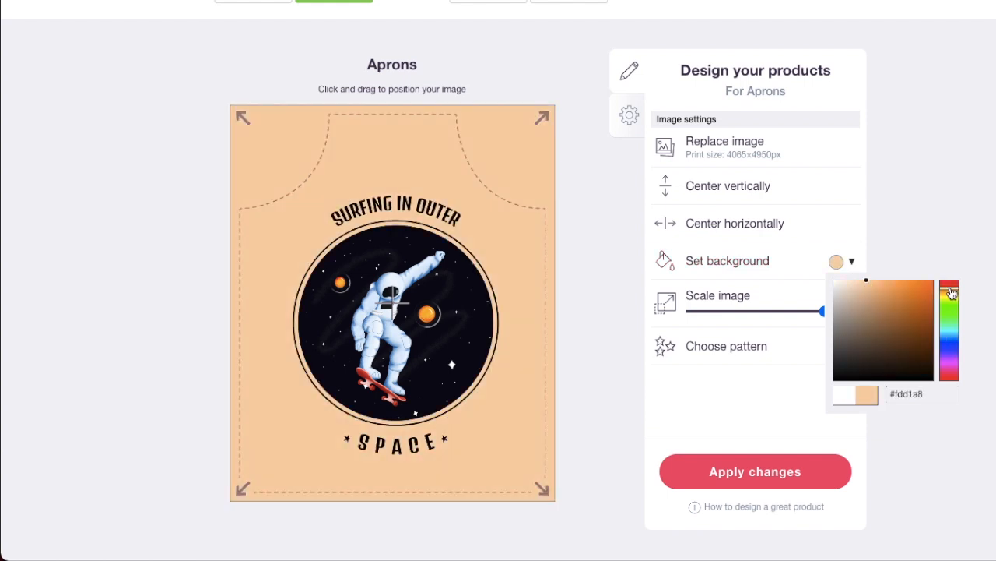
drag(901, 288, 903, 272)
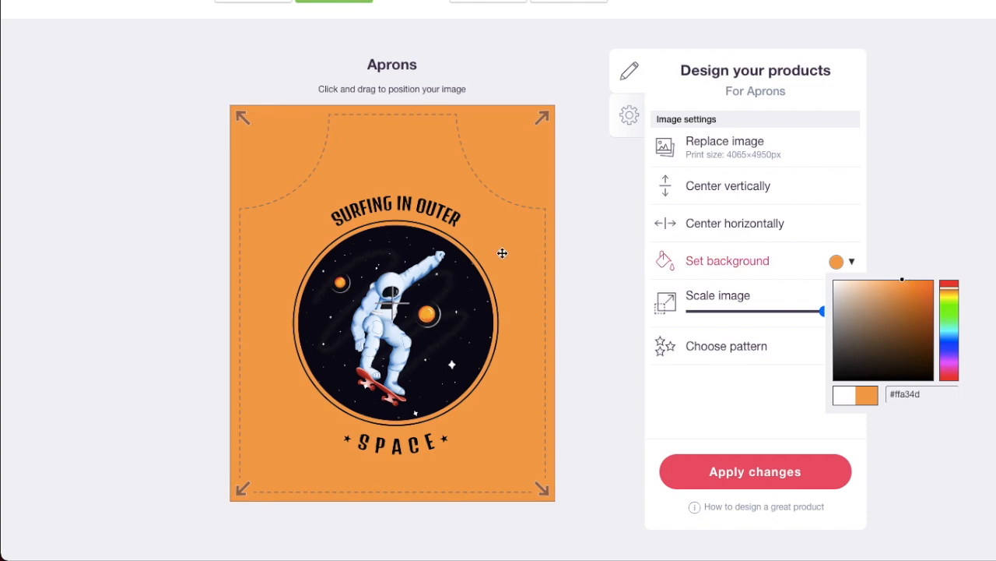
scroll(502, 253, up, 2)
scroll(502, 253, up, 3)
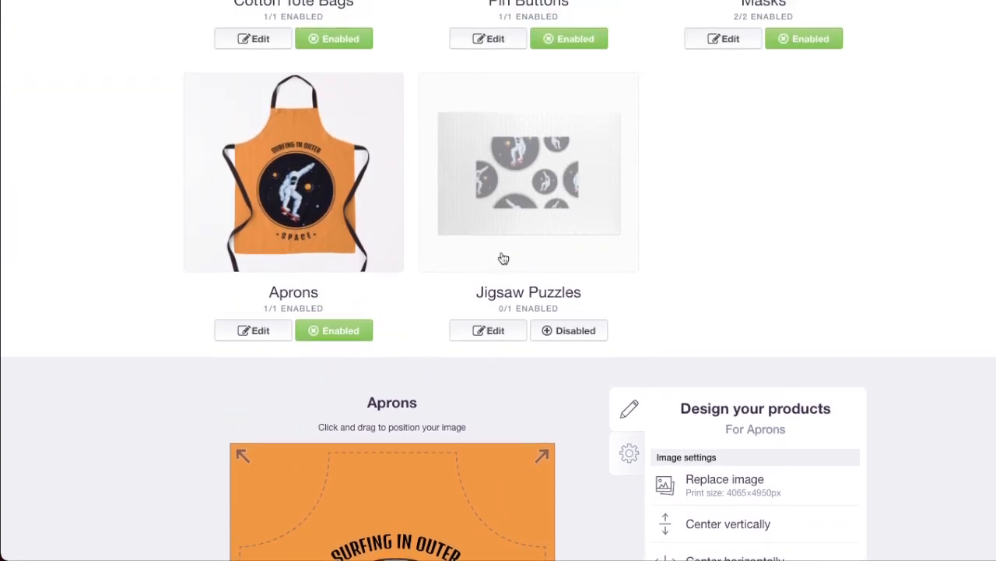
click(342, 228)
- Enable the Socks among the advanced products and open their design for editing
scroll(537, 217, down, 5)
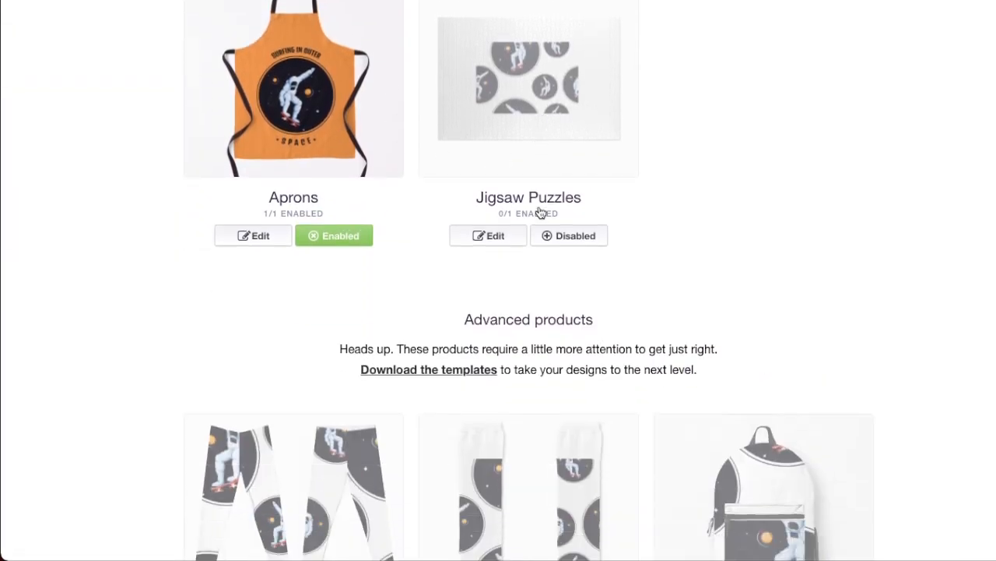
click(577, 257)
click(576, 219)
scroll(713, 264, down, 3)
- Apply a regular grid pattern to the Socks design and scale the image down to about half size
click(759, 325)
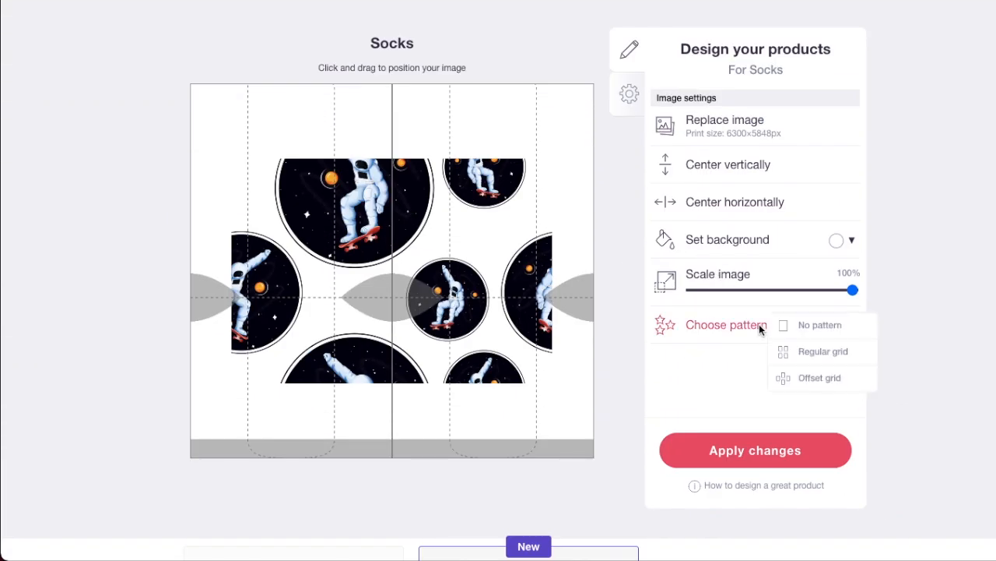
click(769, 284)
drag(767, 287, 744, 288)
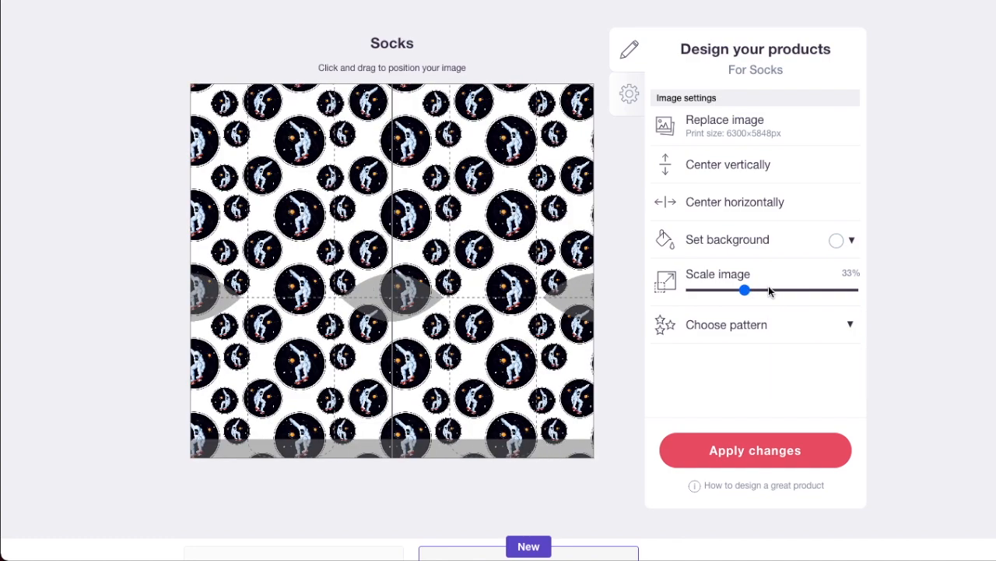
click(769, 289)
scroll(768, 290, up, 5)
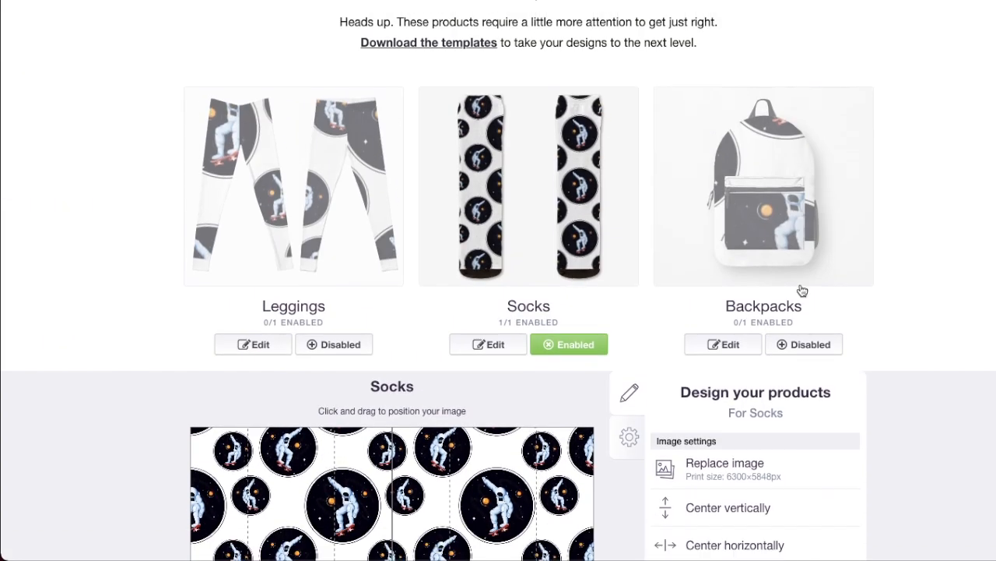
- Open the Backpacks design, enable the product and apply a regular grid pattern
click(802, 290)
click(809, 348)
scroll(806, 350, down, 5)
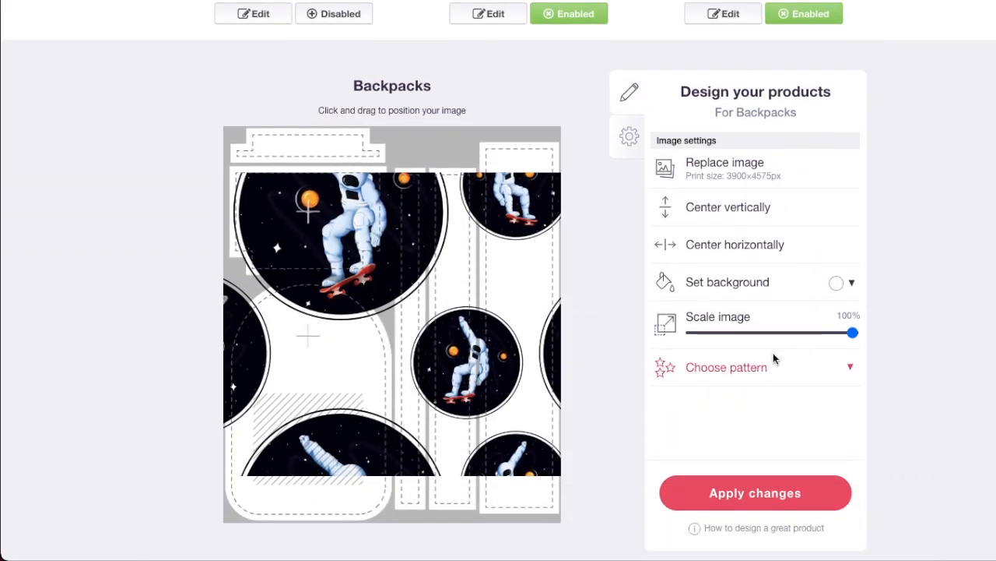
click(759, 365)
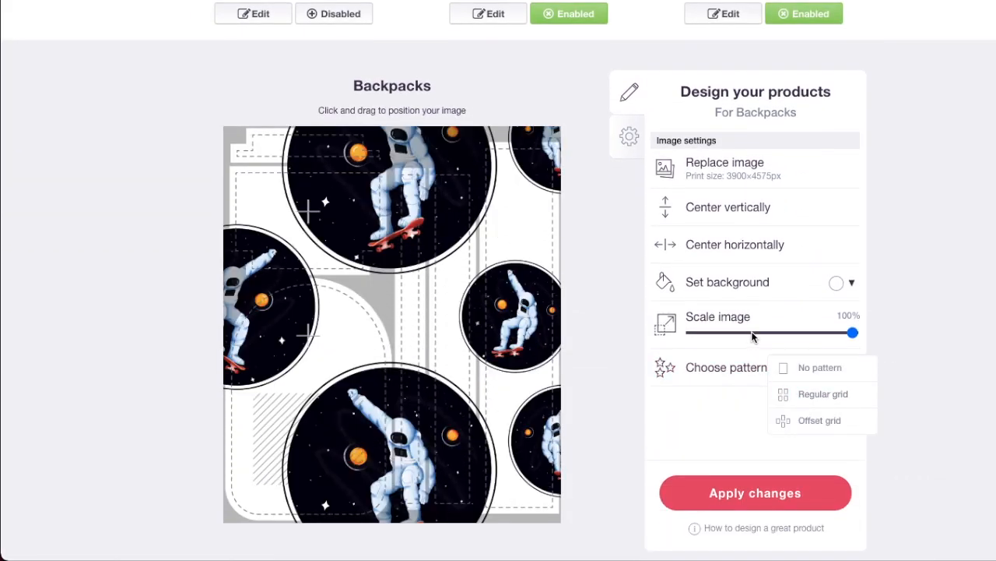
- Scale the Backpacks pattern to 37%, shift it on the template, and set its background to blue #7fa9d8
click(752, 334)
drag(392, 357, 282, 332)
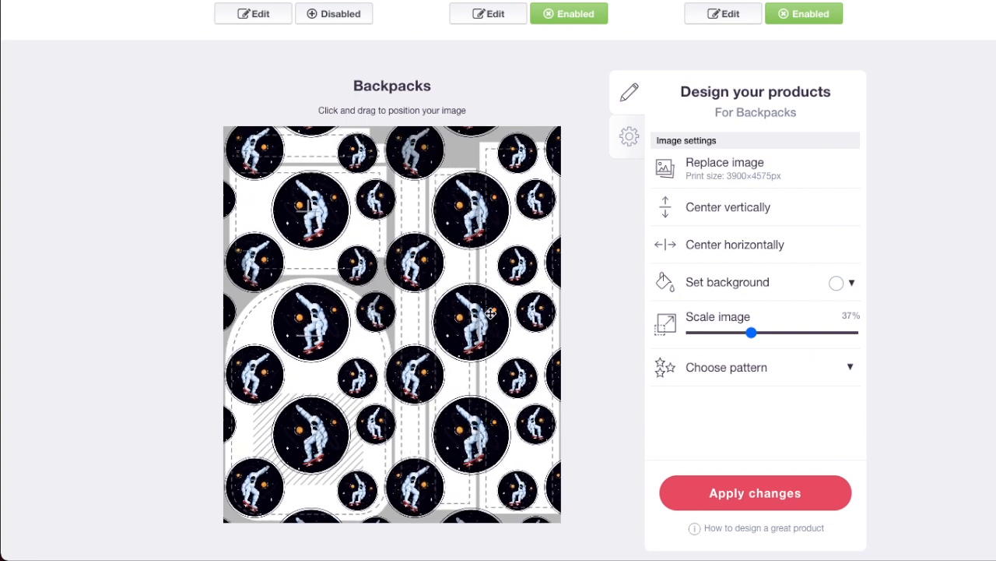
click(836, 283)
click(873, 316)
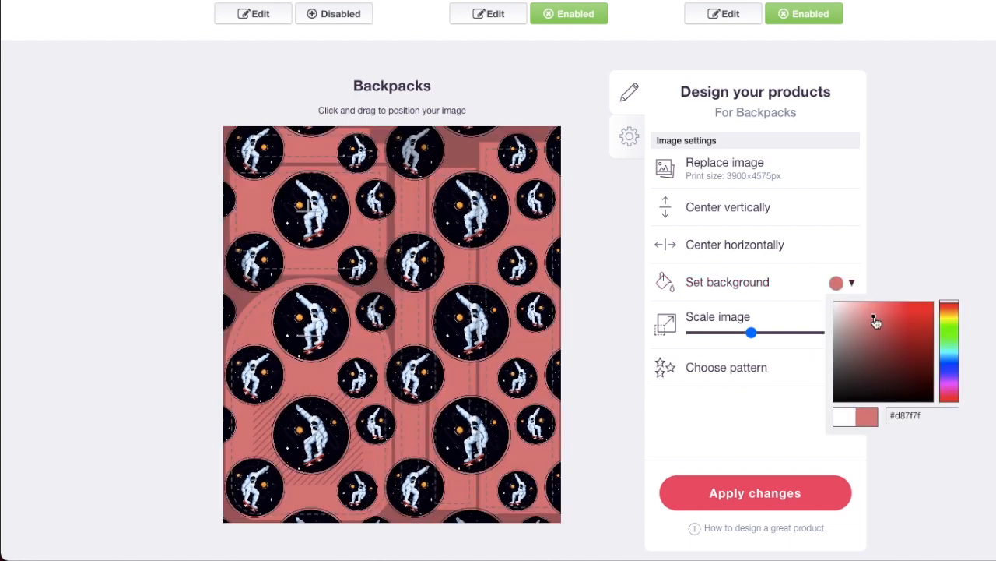
click(956, 323)
click(956, 359)
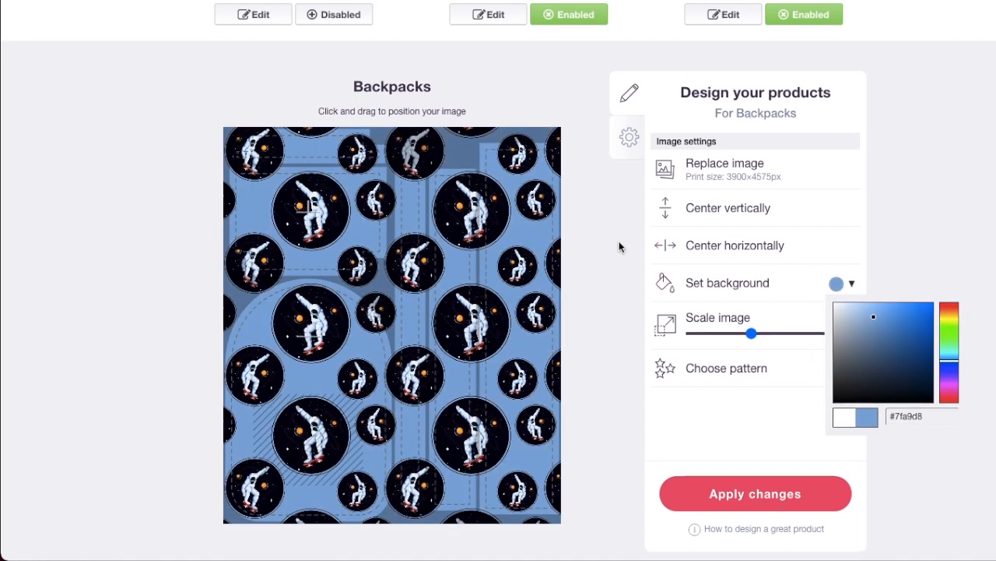
- Enable the Duffle Bags, apply a regular grid pattern to their design and scale the image to 44%
scroll(619, 241, up, 4)
scroll(483, 209, down, 4)
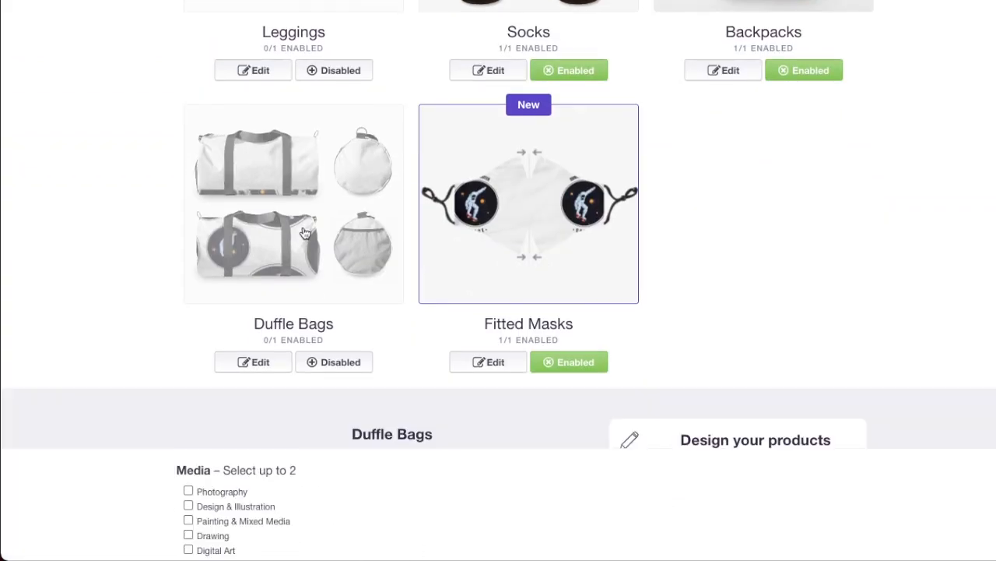
click(330, 362)
scroll(330, 366, down, 5)
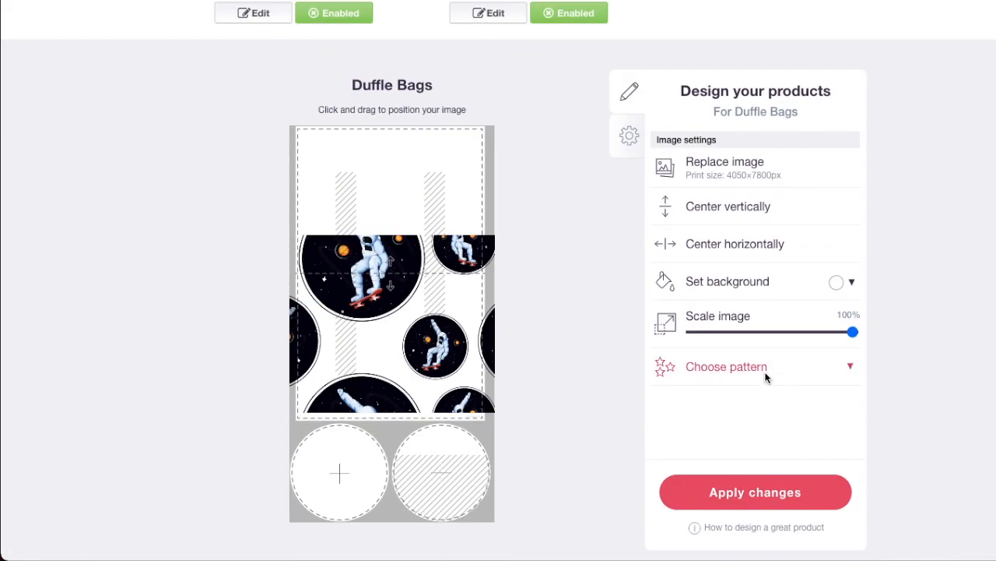
click(765, 375)
click(762, 331)
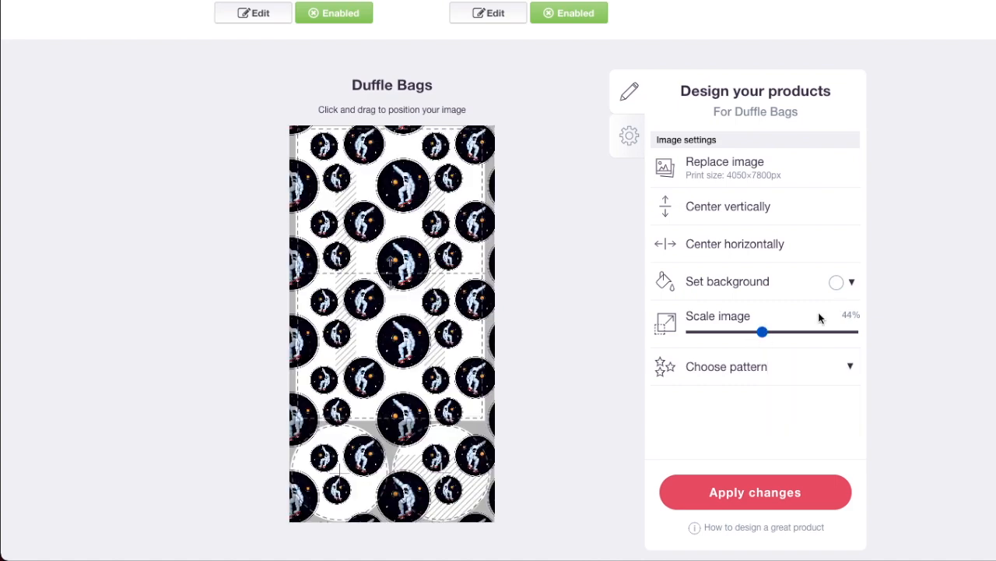
- Set the Duffle Bags background to yellow #ffec60 and shift the pattern so the astronauts sit differently on the bag
click(844, 282)
click(951, 314)
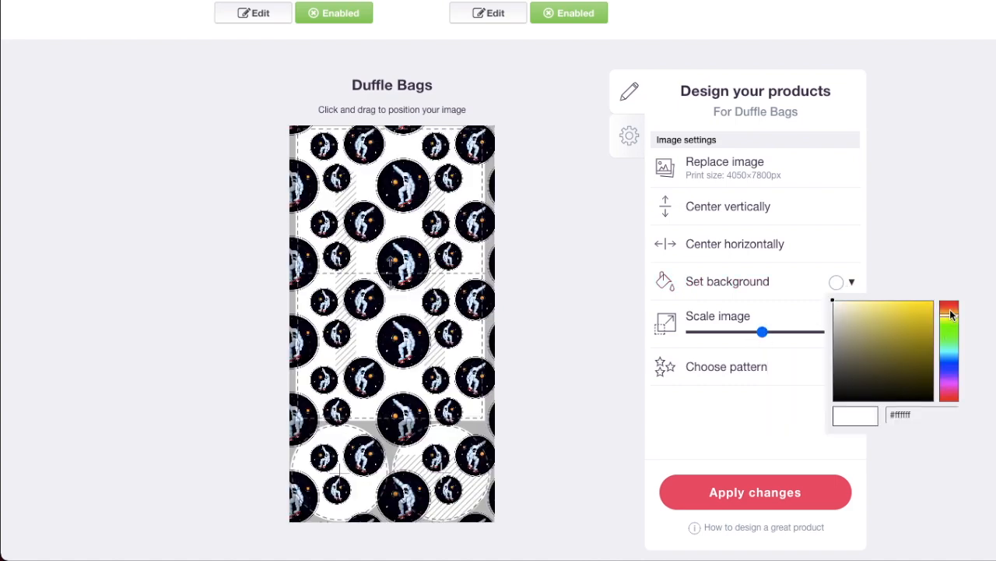
click(899, 311)
drag(372, 253, 389, 259)
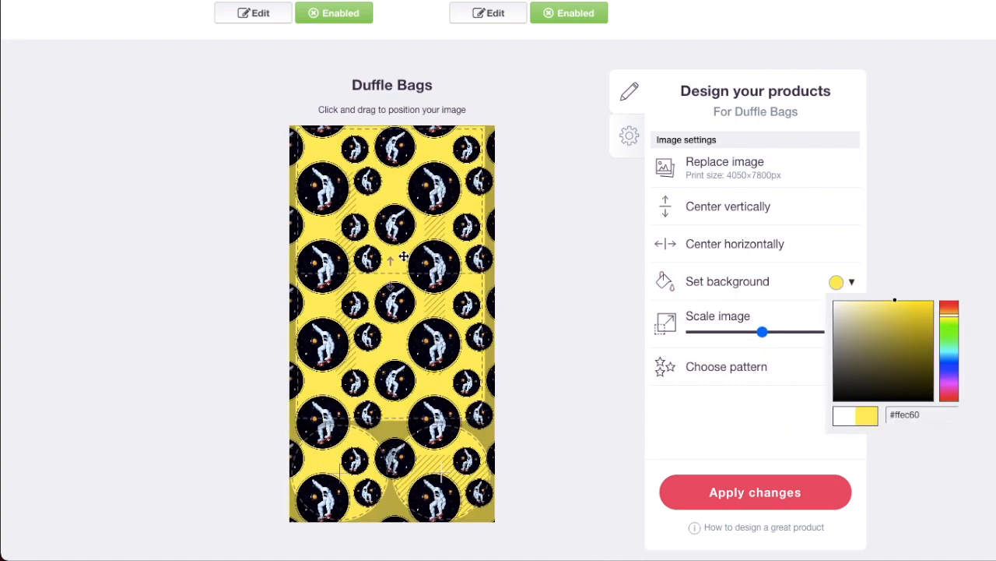
scroll(404, 256, up, 3)
scroll(403, 256, up, 4)
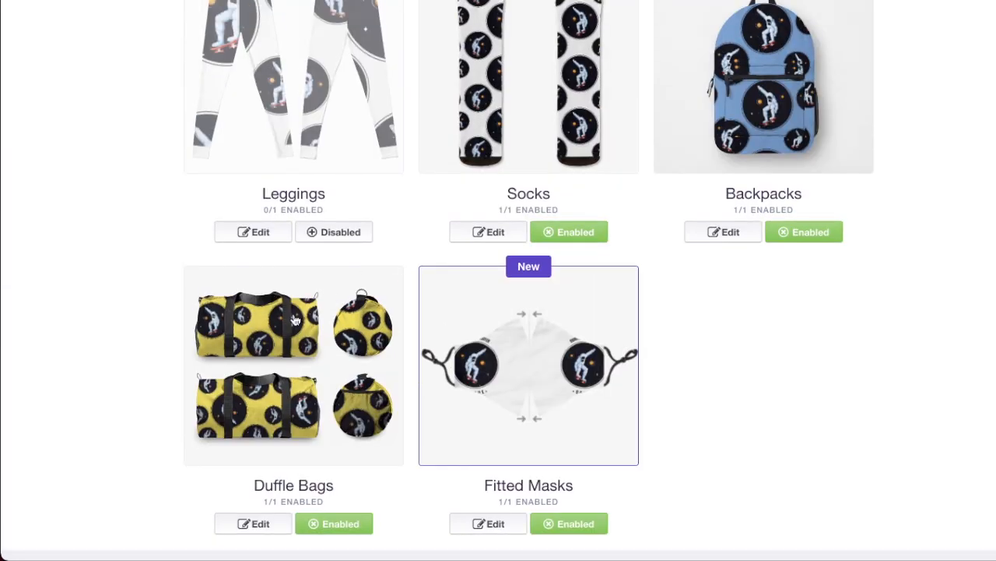
- Open the Fitted Masks design, scale the image to 40% and set the background to pale yellow #feff98
click(560, 372)
click(758, 291)
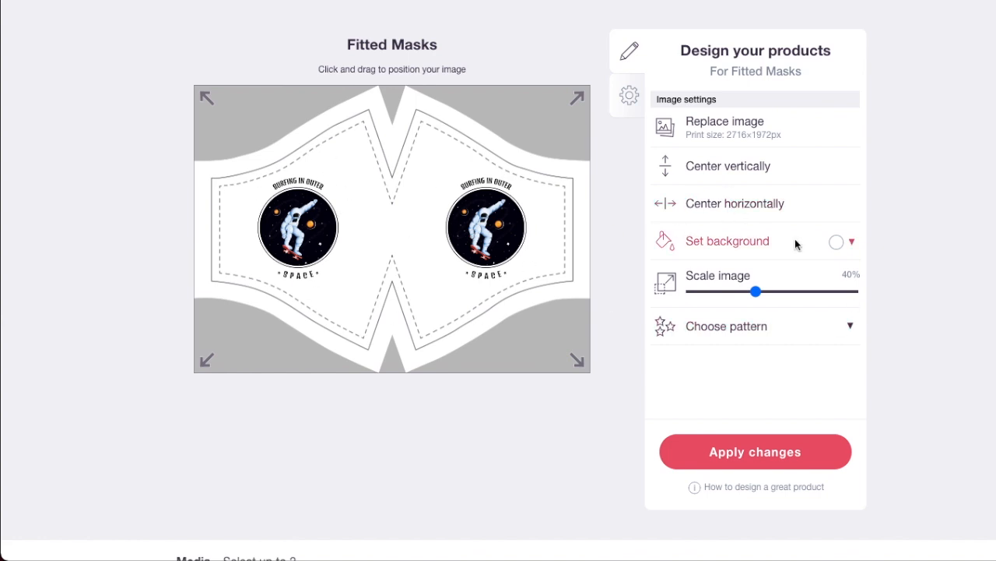
click(835, 243)
click(873, 267)
click(830, 241)
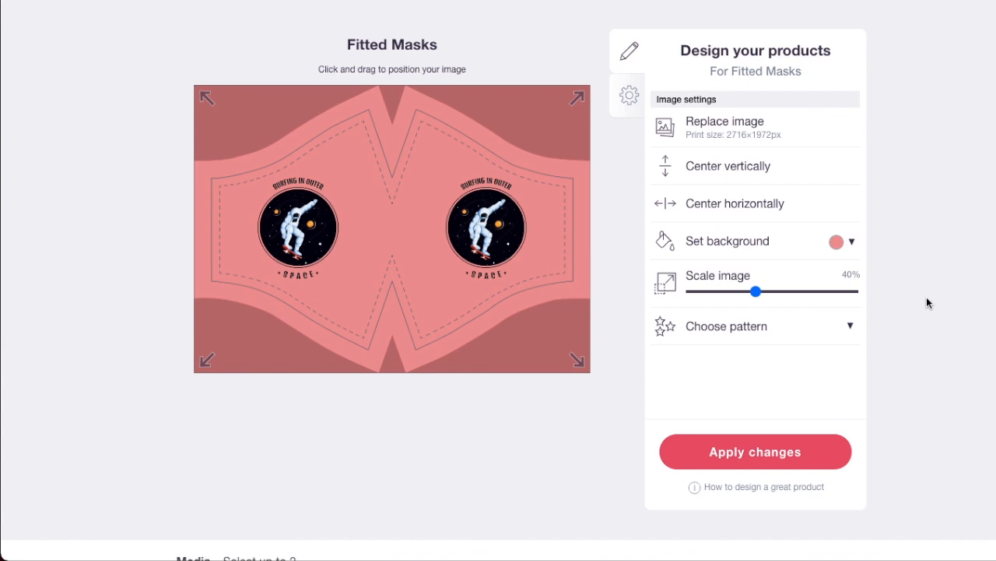
click(830, 241)
click(945, 277)
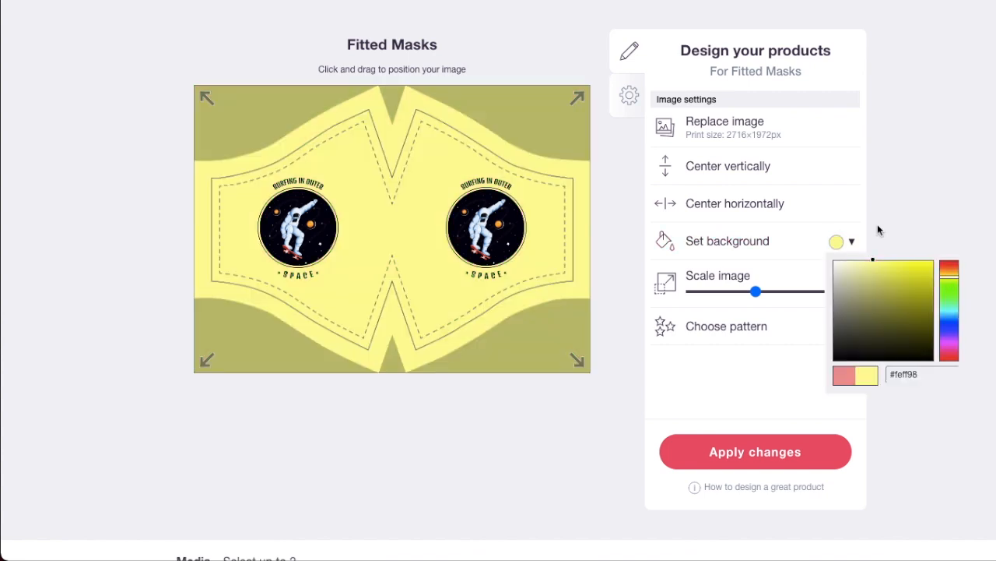
- Replace the Fitted Masks image with the file Untitled design (1).png
click(717, 126)
click(717, 127)
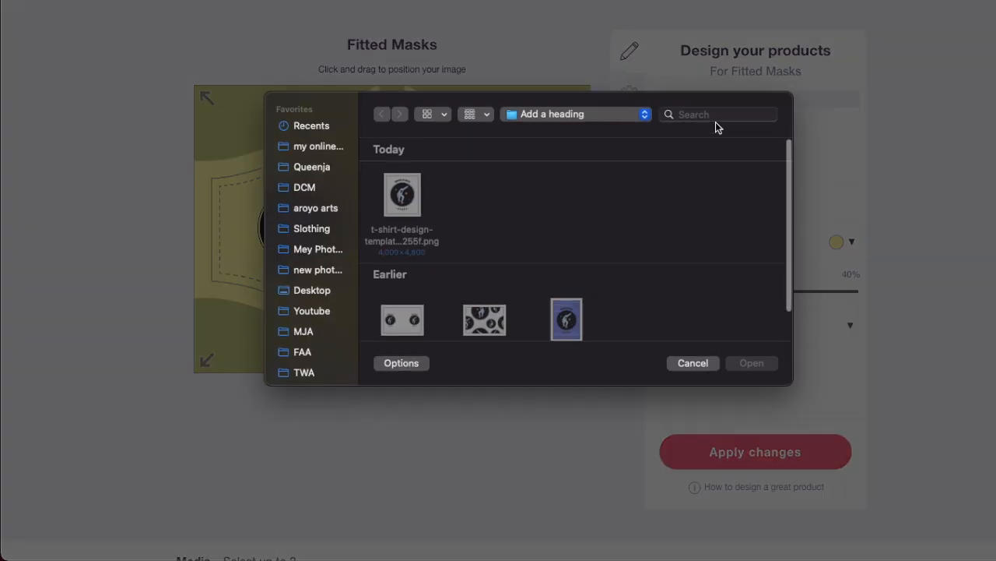
scroll(607, 260, down, 2)
click(566, 279)
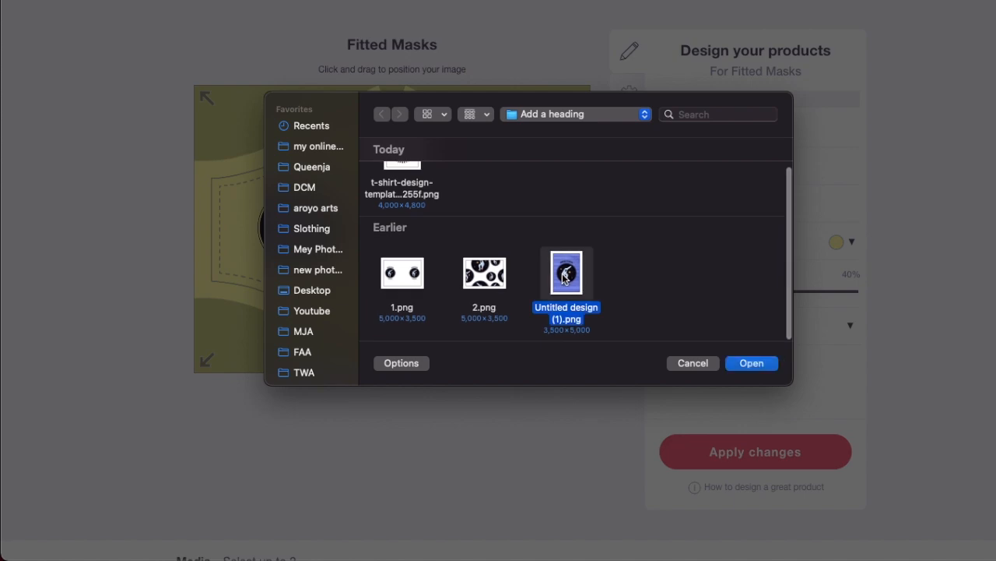
double_click(566, 279)
- Review the previews of the designed products across the page, including a brief look into the Mini Skirts design
scroll(564, 276, down, 6)
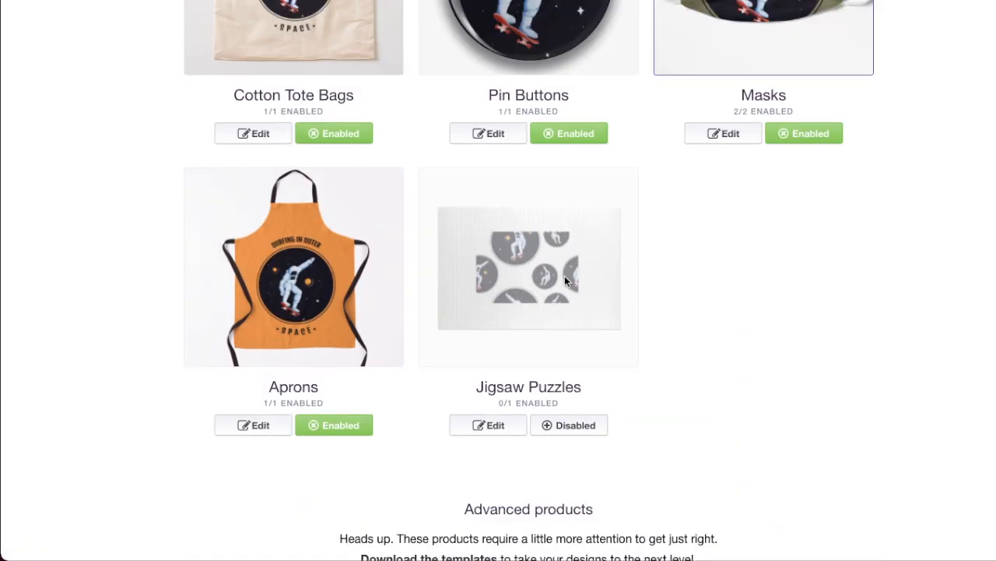
scroll(565, 276, up, 3)
scroll(565, 276, up, 10)
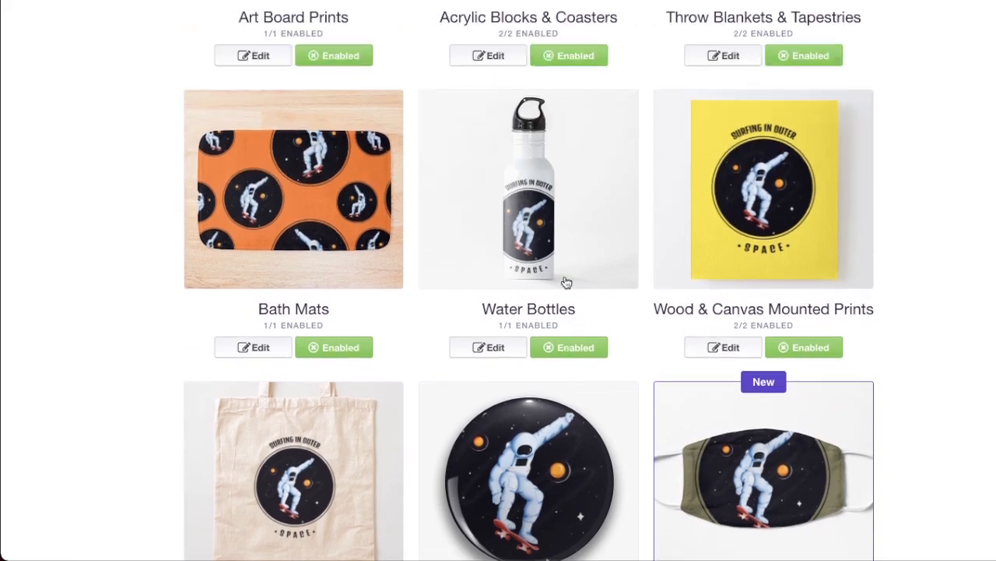
scroll(641, 275, down, 4)
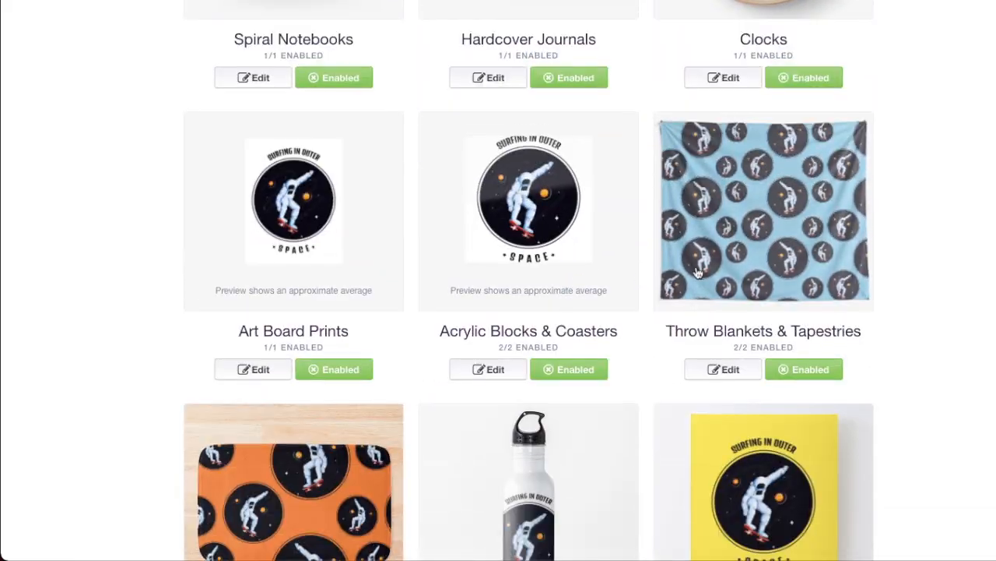
scroll(735, 363, up, 11)
scroll(594, 347, up, 3)
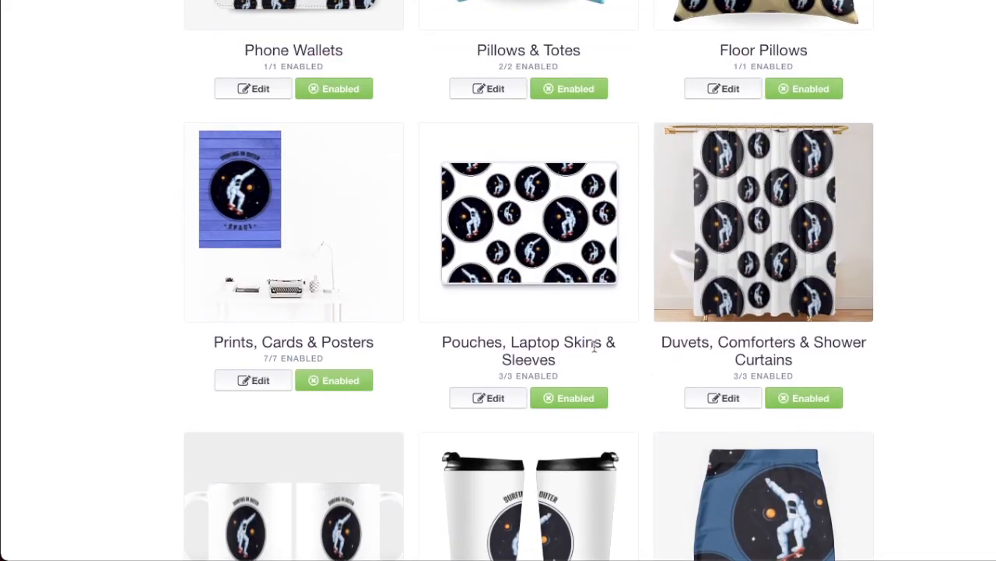
scroll(594, 350, down, 3)
scroll(791, 390, down, 2)
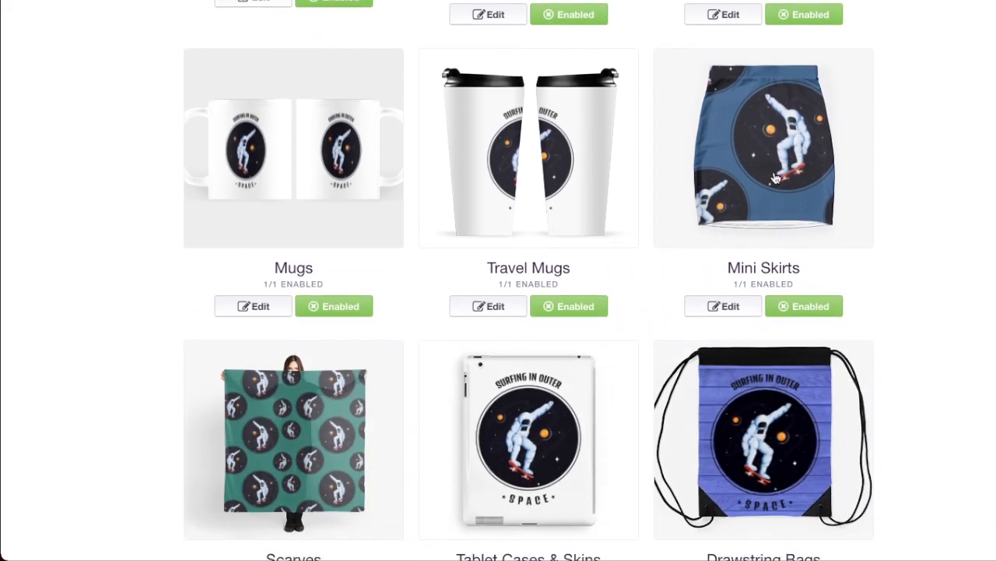
click(776, 179)
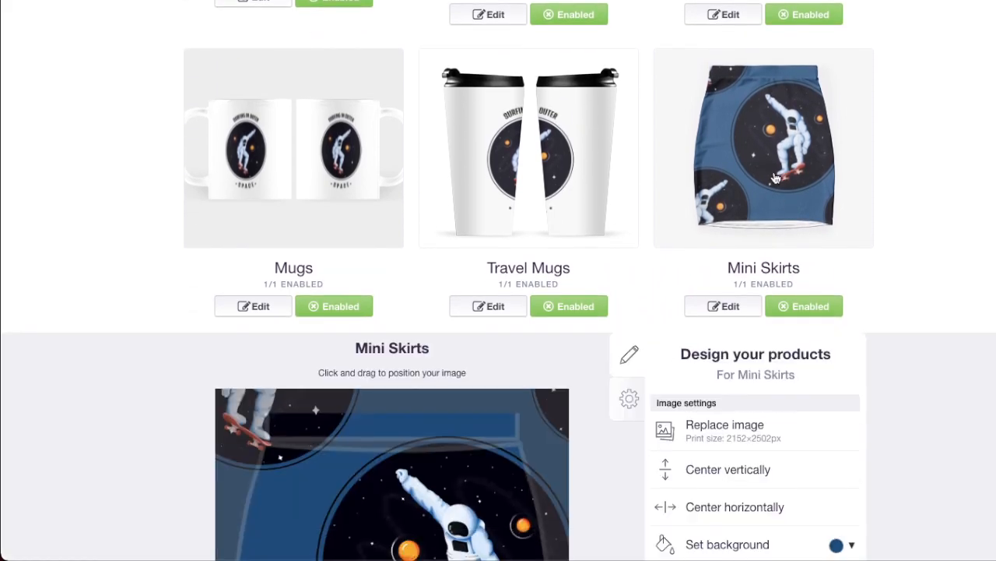
click(776, 179)
scroll(776, 179, down, 15)
scroll(776, 179, down, 10)
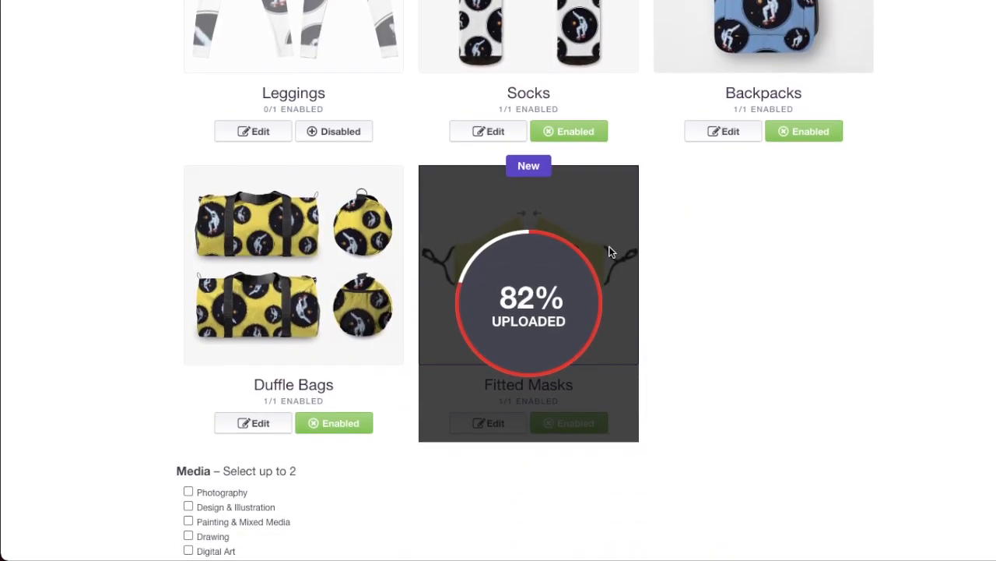
- Classify the work's media as Design & Illustration and Digital Art
scroll(611, 252, down, 3)
click(189, 313)
click(188, 270)
scroll(350, 289, down, 2)
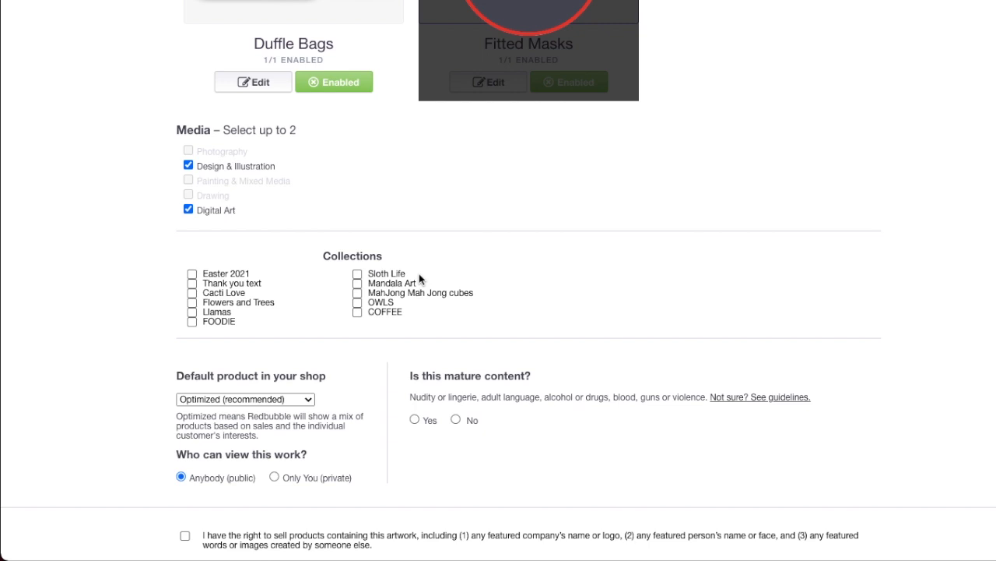
- Mark the work as not mature content and choose Fitted Scoop T-Shirt as the default product in the shop
click(457, 419)
click(199, 400)
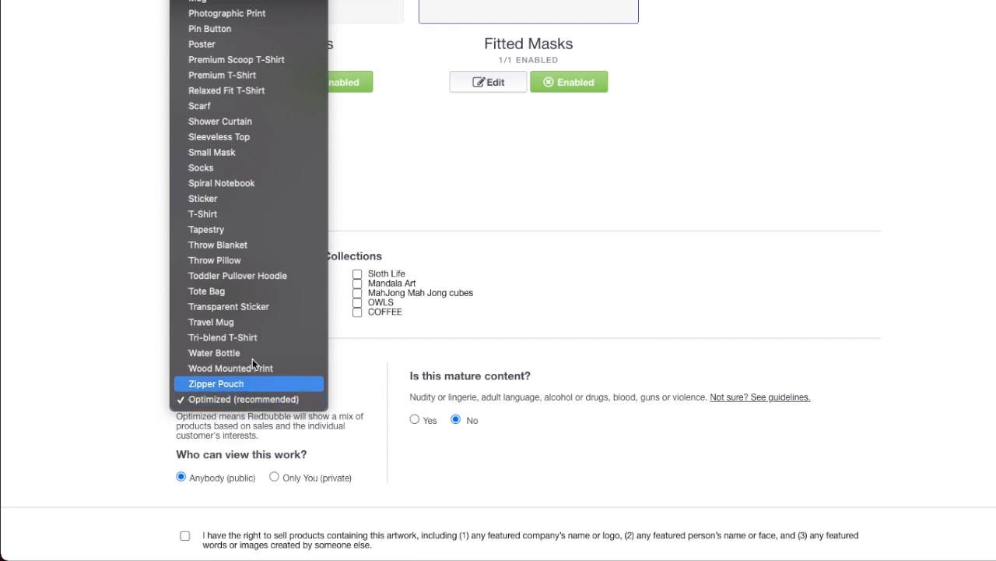
scroll(256, 280, up, 10)
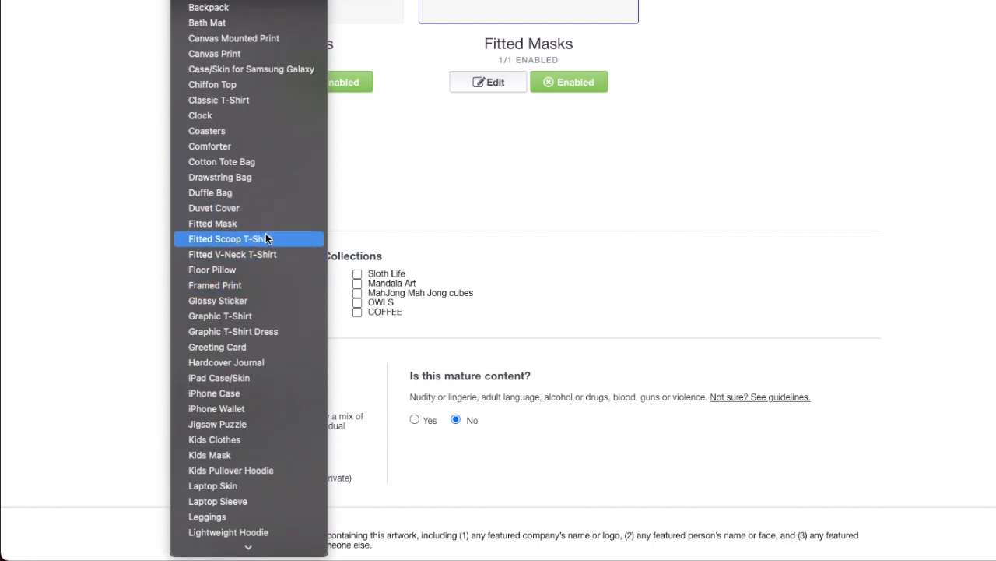
click(265, 237)
- Move the Fitted Masks image slightly up, scale it to 73% and close the design editor
scroll(520, 255, up, 5)
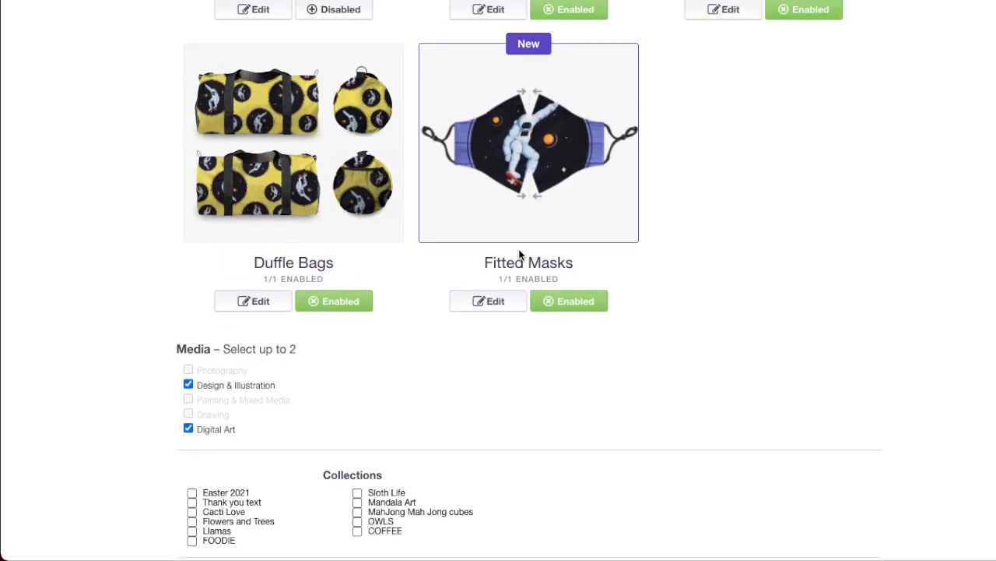
click(594, 296)
scroll(693, 357, down, 2)
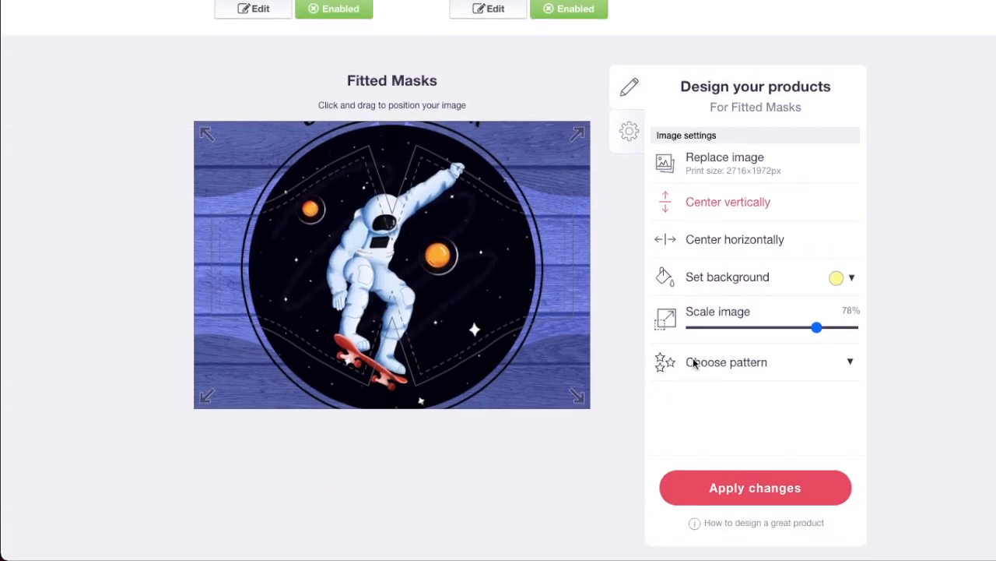
drag(501, 304, 502, 297)
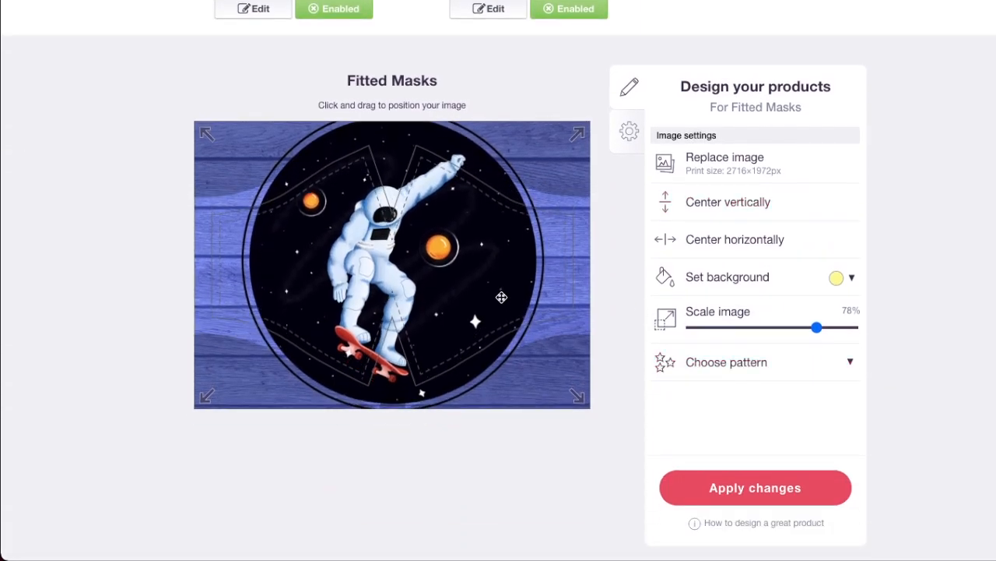
click(801, 327)
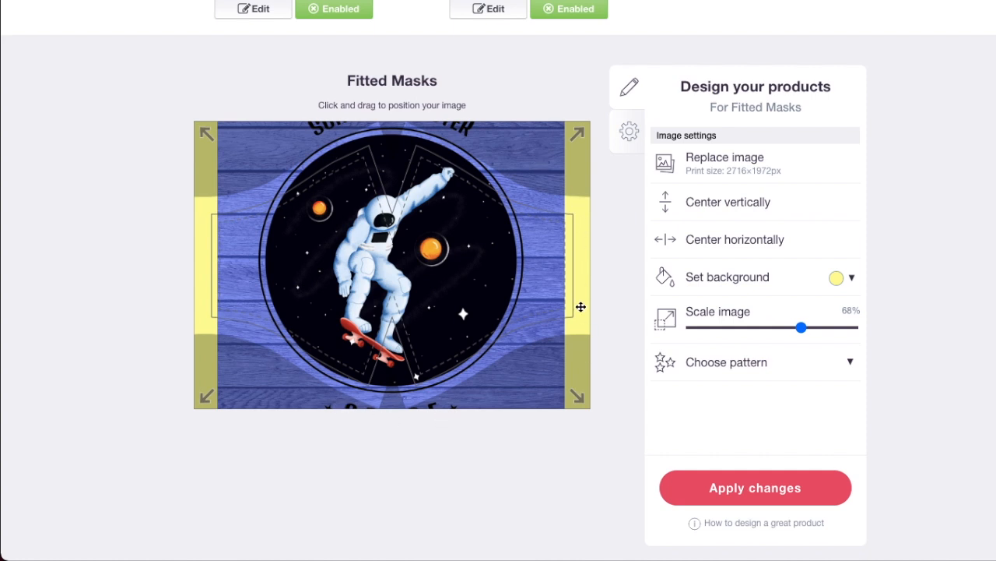
drag(801, 330, 810, 332)
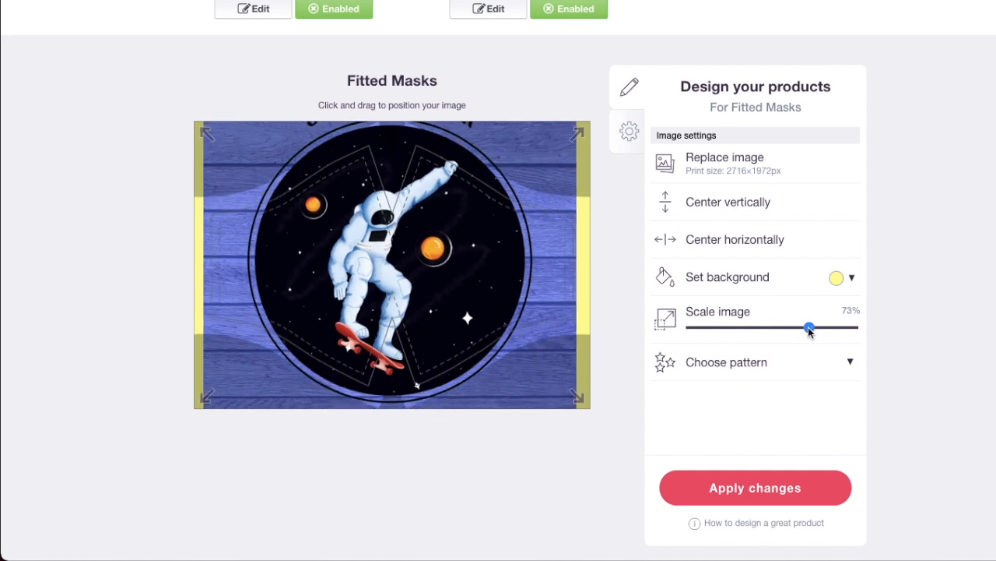
scroll(530, 241, up, 5)
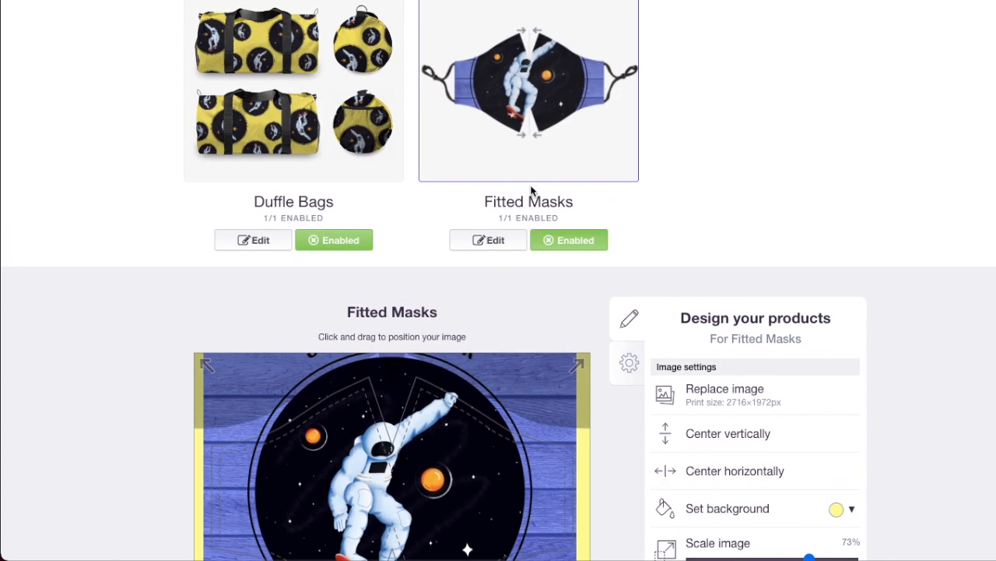
click(527, 115)
- Declare the right to sell products containing this artwork and save the work
scroll(311, 182, down, 10)
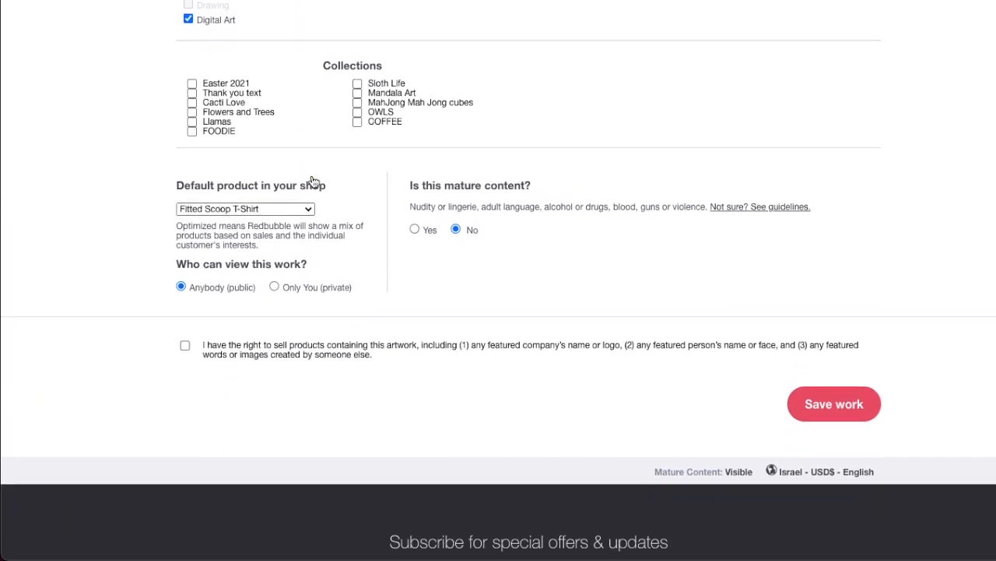
click(184, 274)
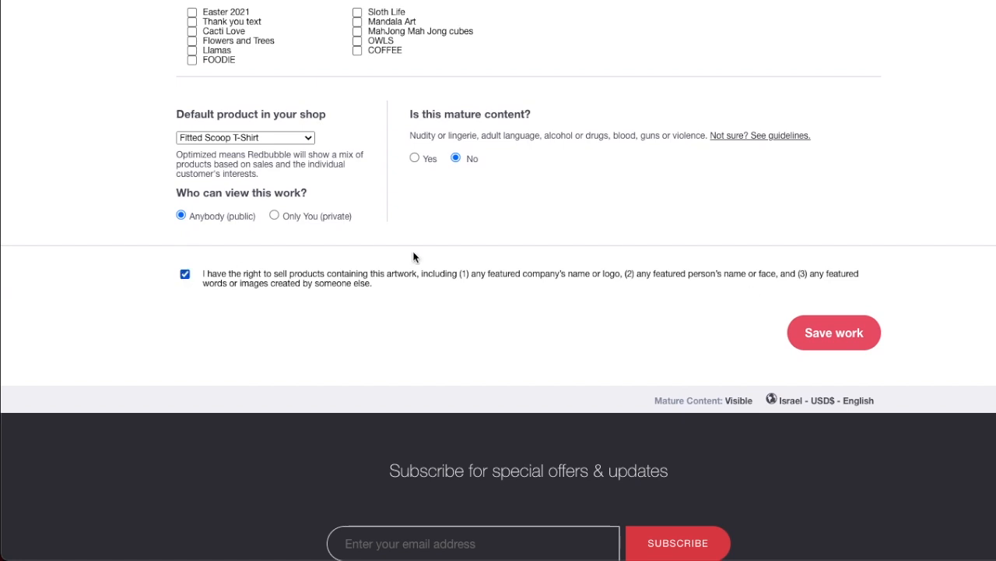
click(830, 335)
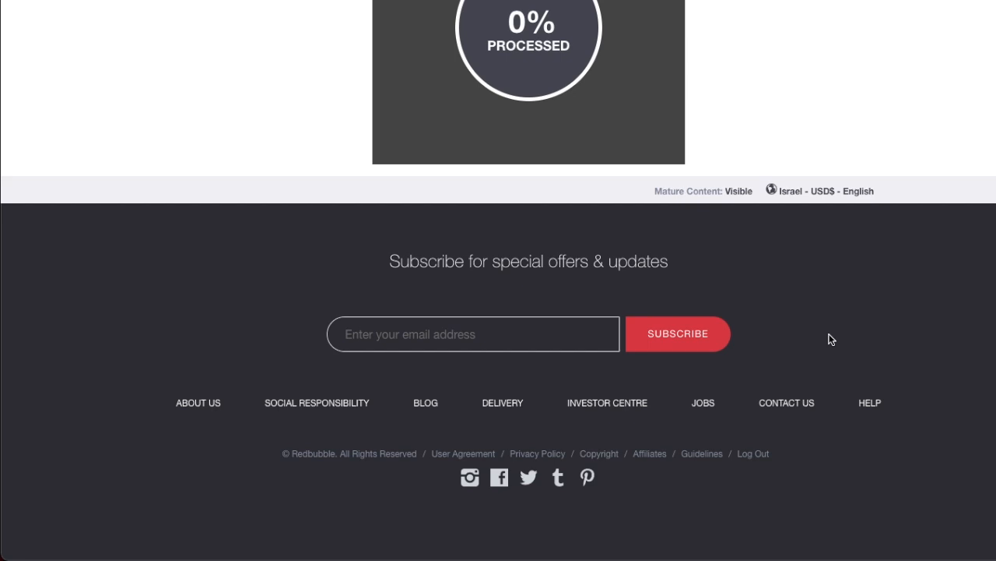
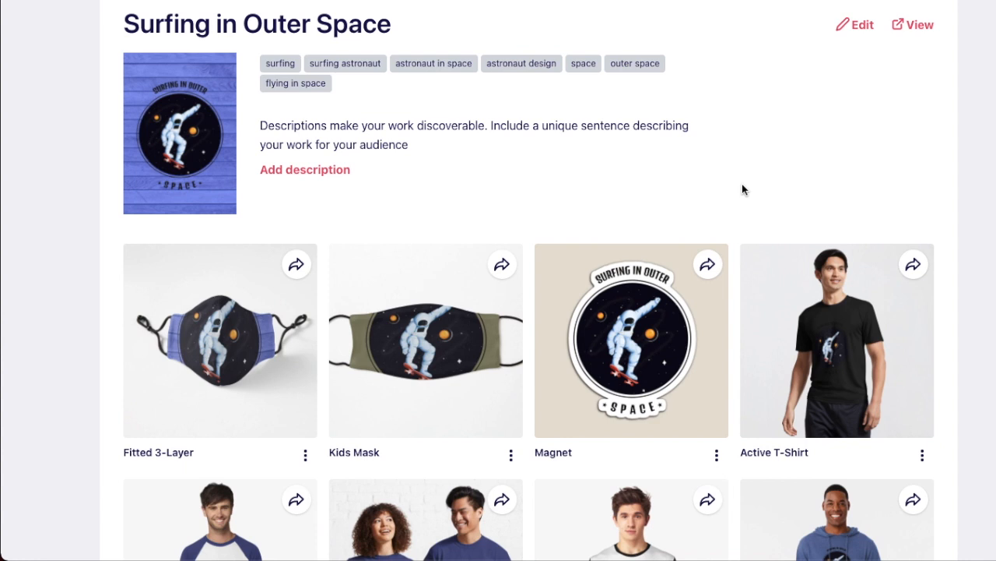
scroll(742, 190, down, 6)
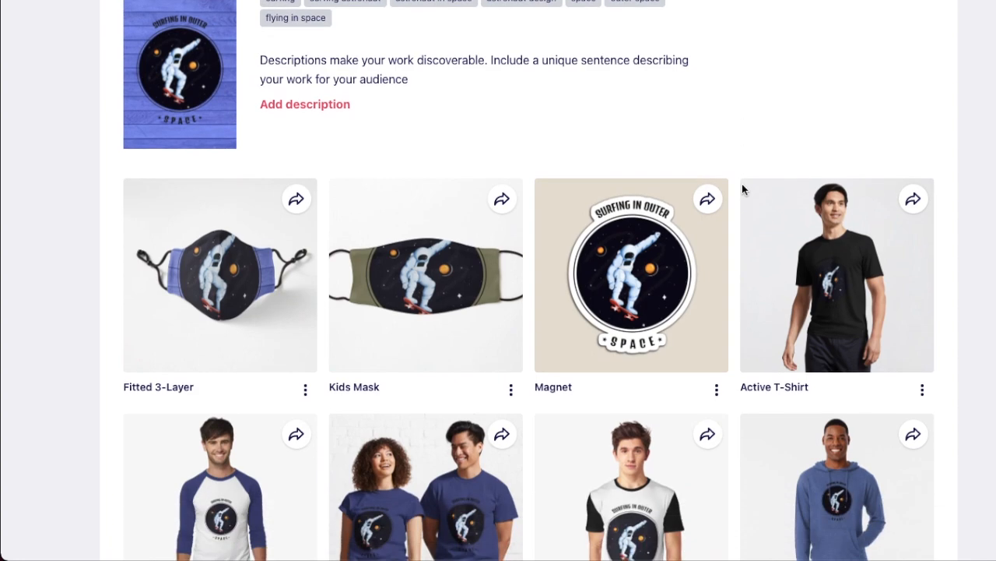
- Skim the product previews of the published Surfing in Outer Space work, from masks and apparel down to homeware
scroll(543, 195, down, 10)
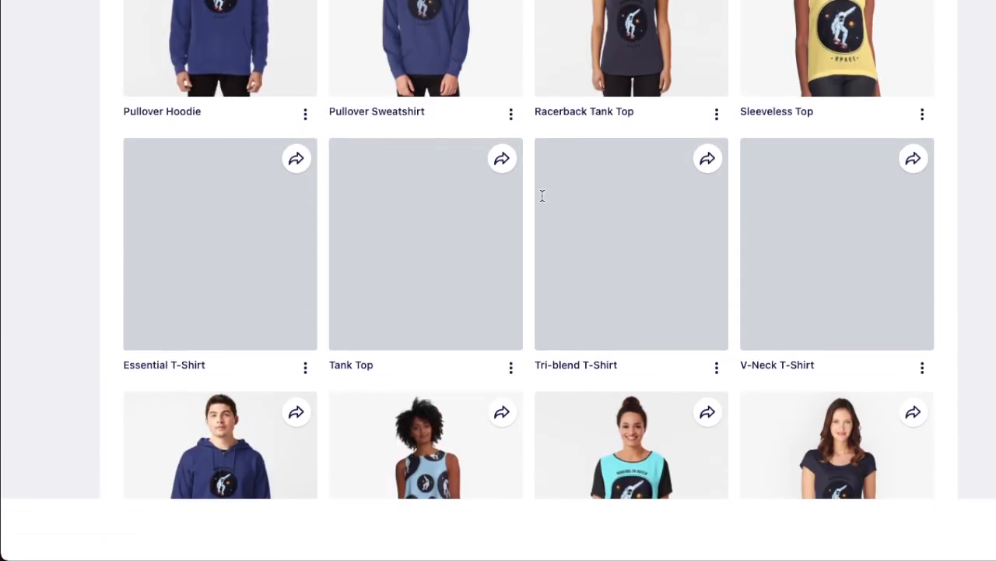
scroll(543, 195, down, 9)
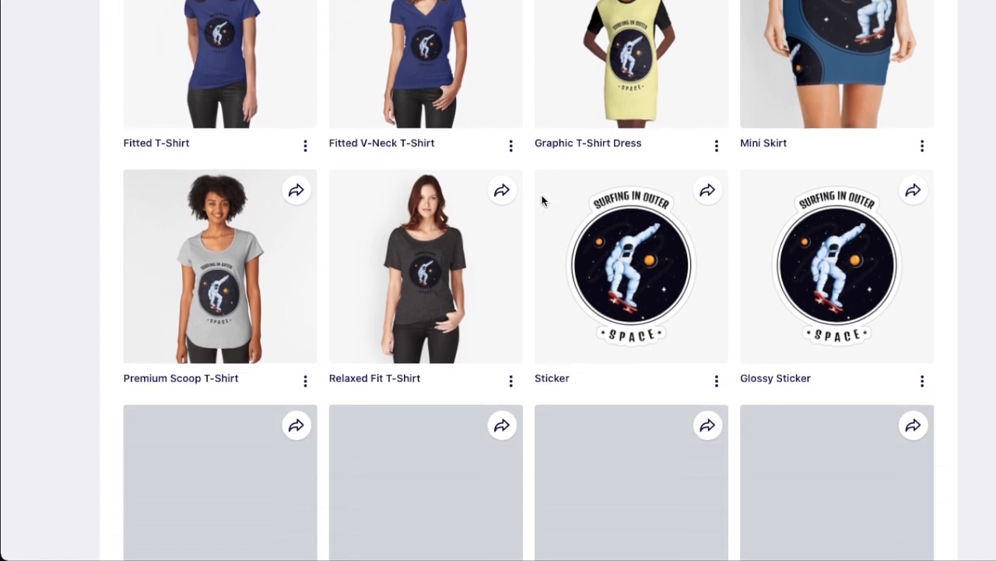
scroll(543, 198, down, 10)
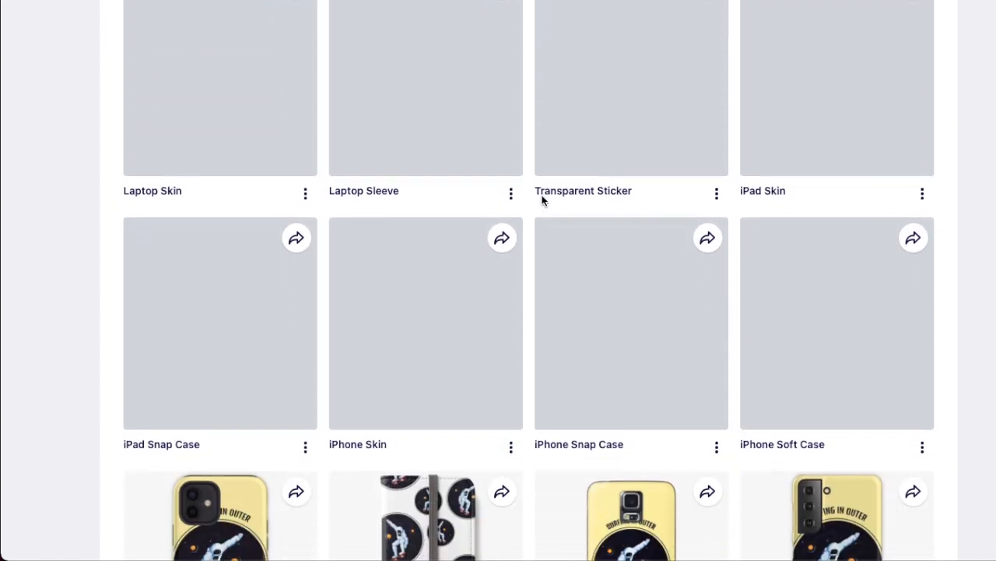
scroll(542, 194, down, 11)
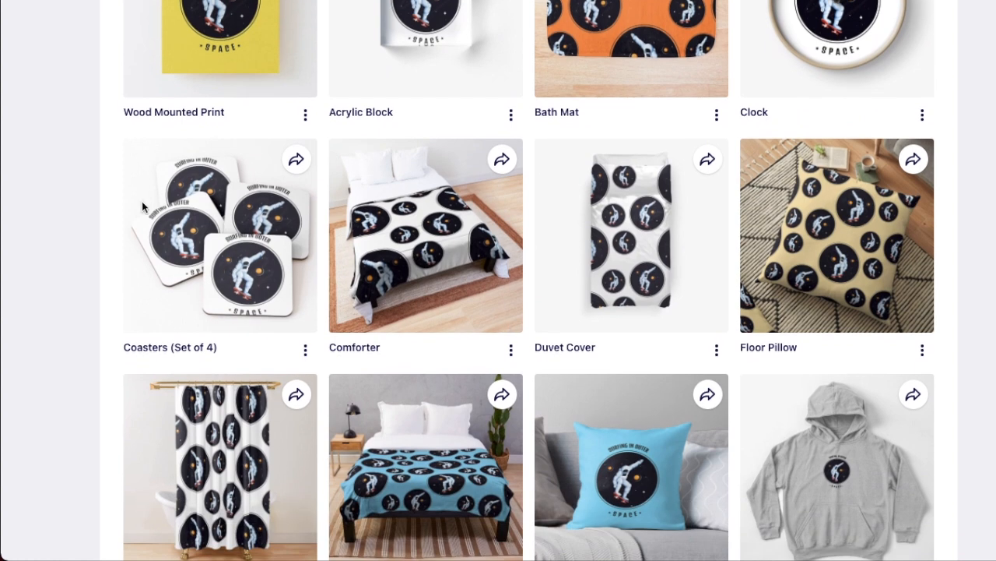
scroll(483, 243, up, 2)
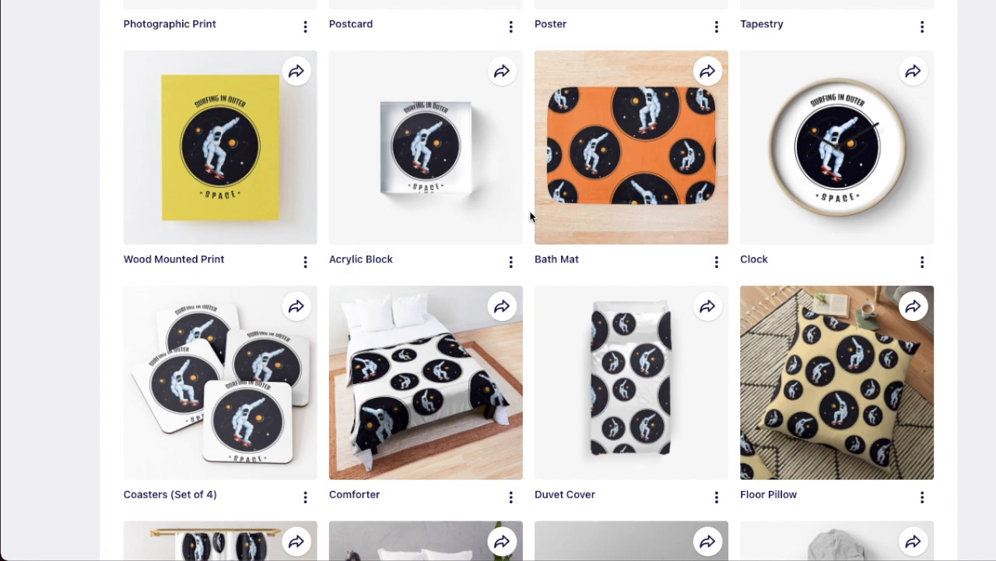
scroll(434, 210, up, 10)
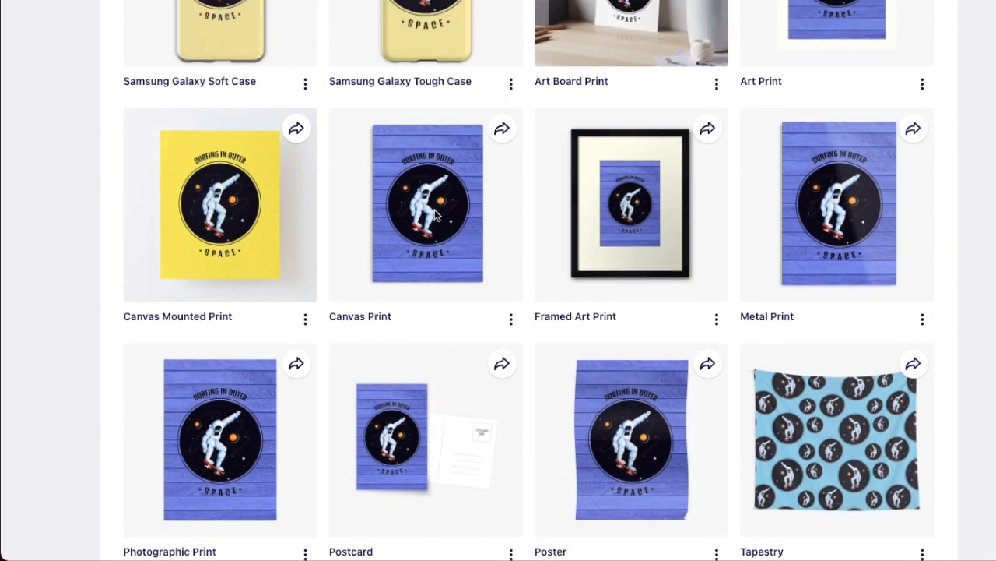
scroll(435, 209, up, 15)
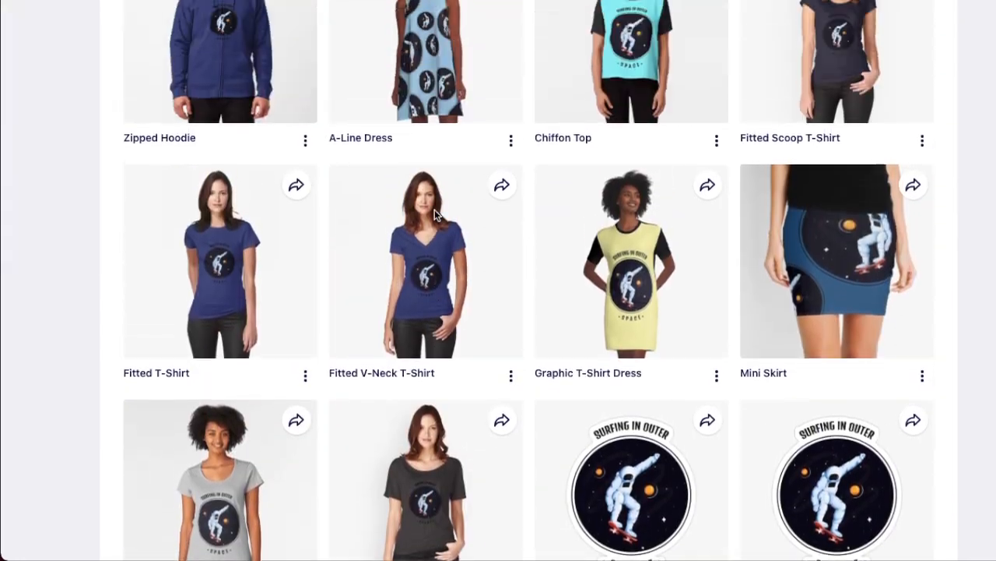
scroll(635, 278, up, 10)
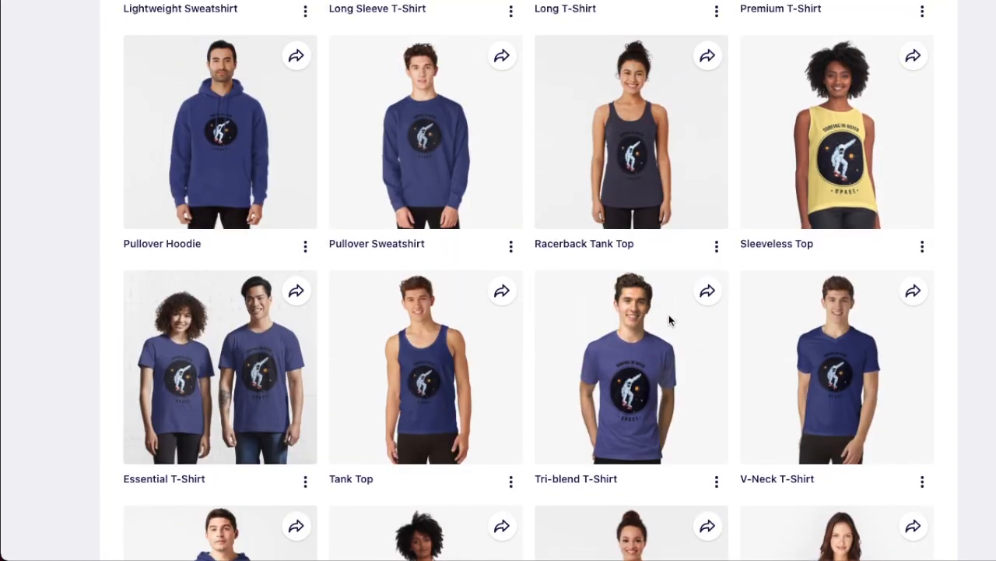
scroll(669, 315, up, 5)
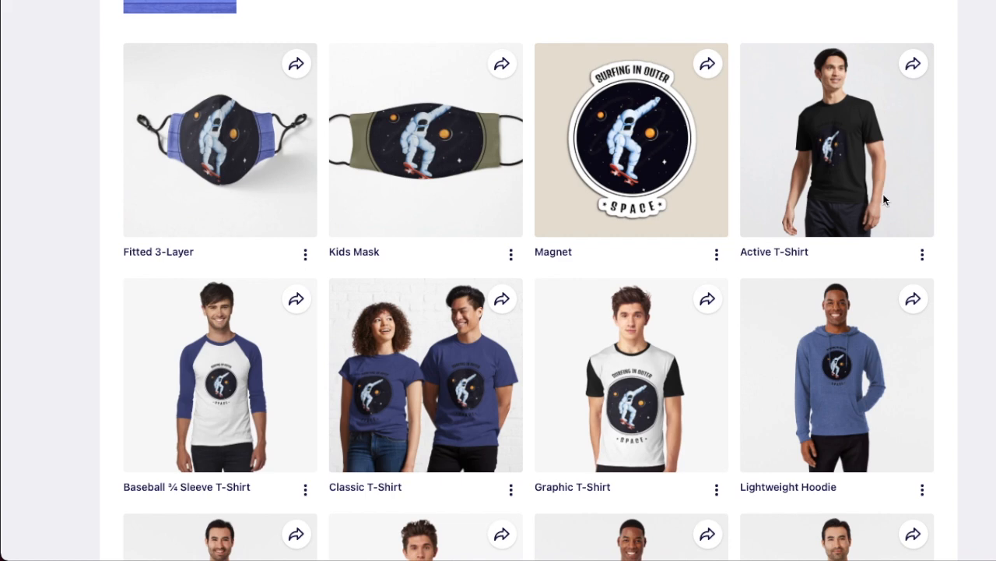
- Examine how the astronaut design sits on the clothing, stickers, laptop covers, and iPad, iPhone and Samsung Galaxy cases
scroll(883, 200, down, 1)
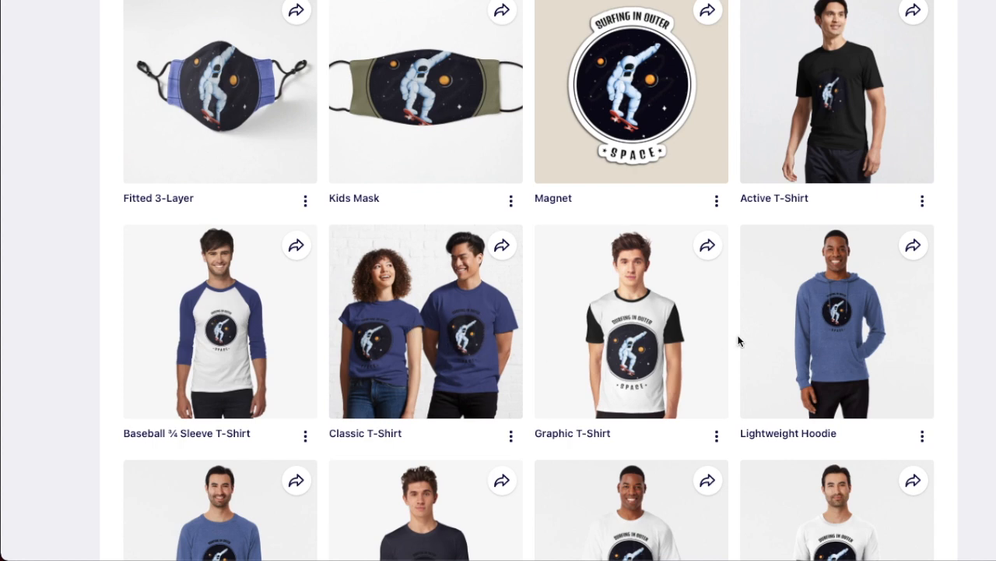
scroll(736, 340, down, 3)
scroll(739, 340, down, 4)
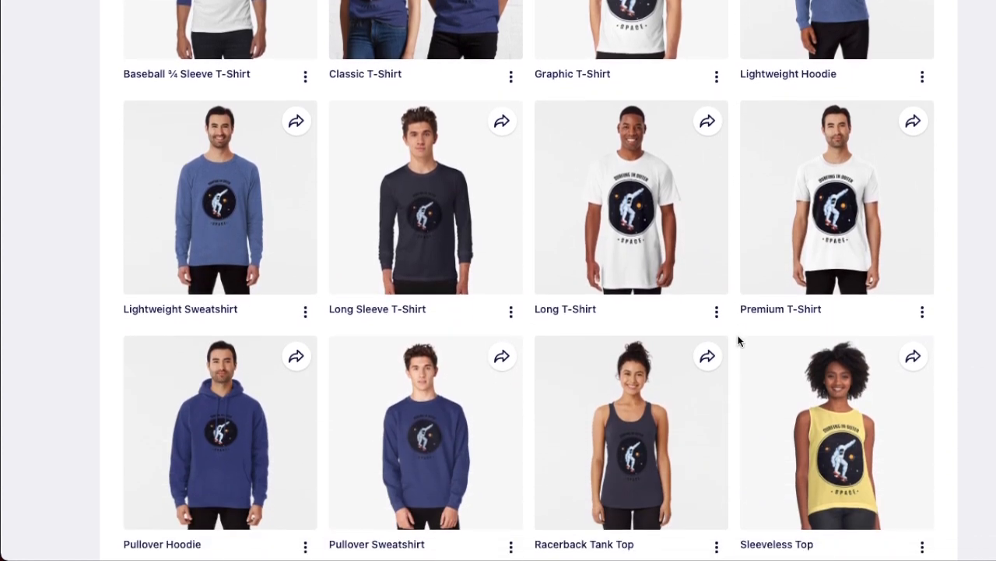
scroll(739, 340, down, 10)
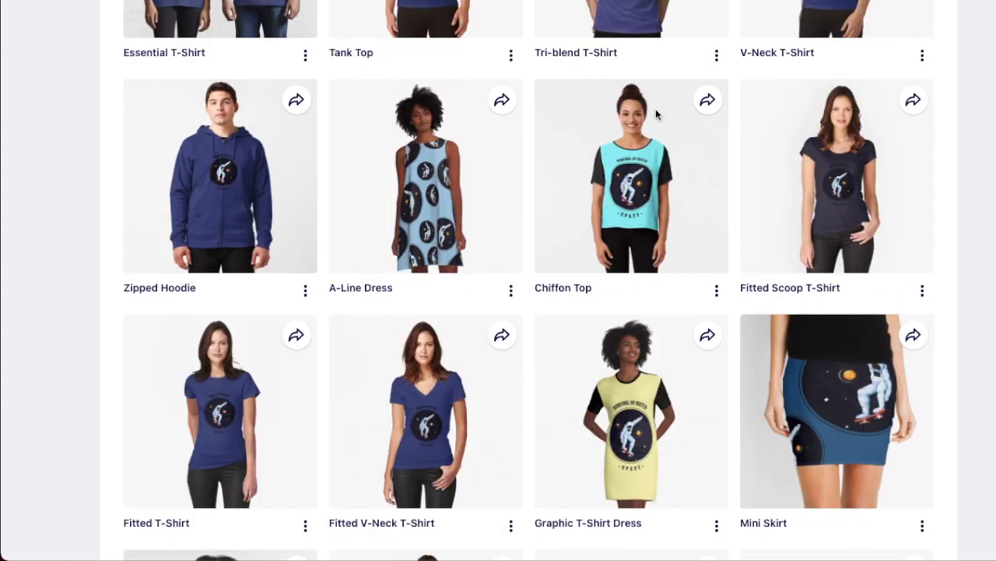
scroll(527, 191, down, 4)
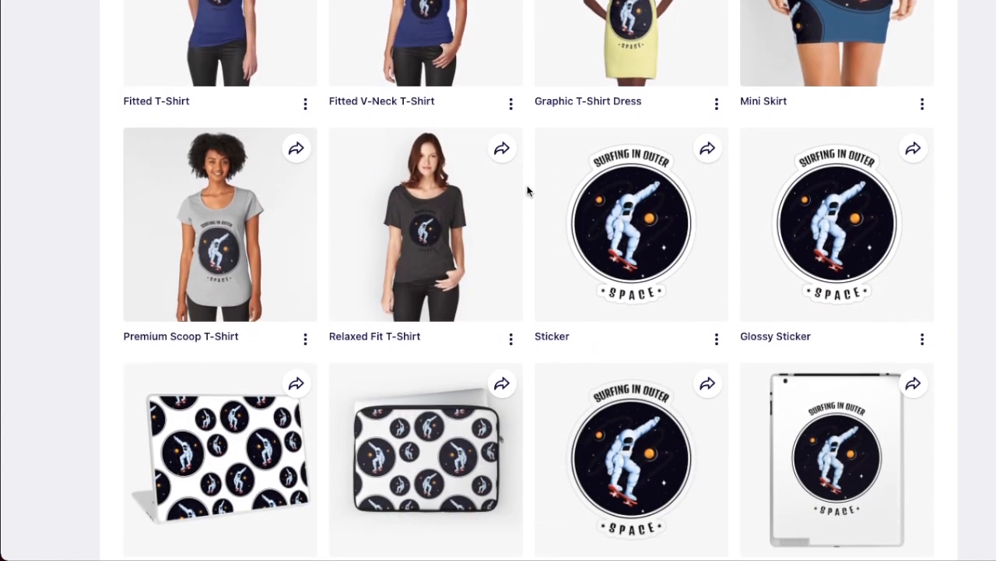
scroll(765, 197, down, 2)
scroll(764, 201, down, 4)
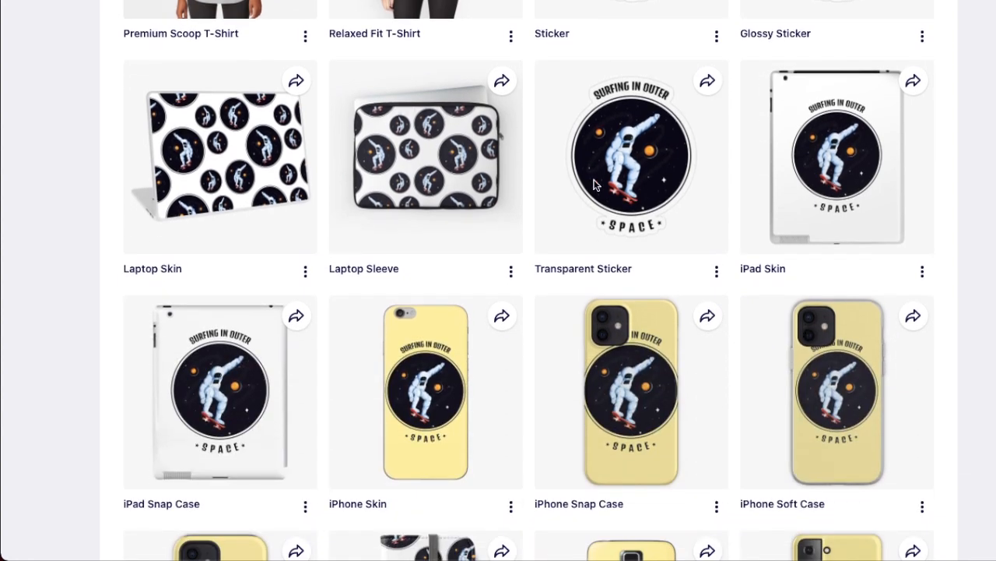
scroll(594, 185, down, 2)
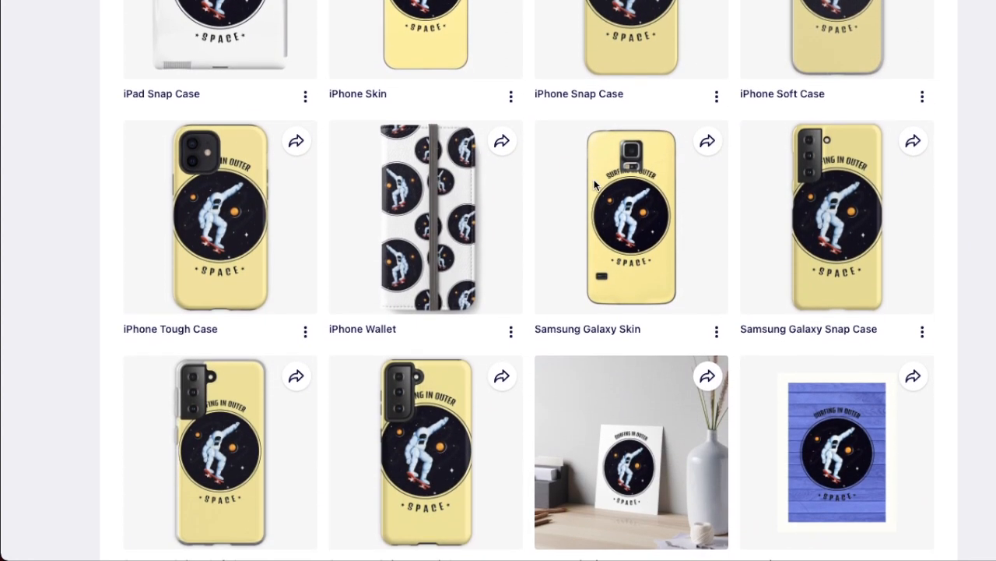
scroll(594, 185, down, 3)
scroll(527, 416, up, 4)
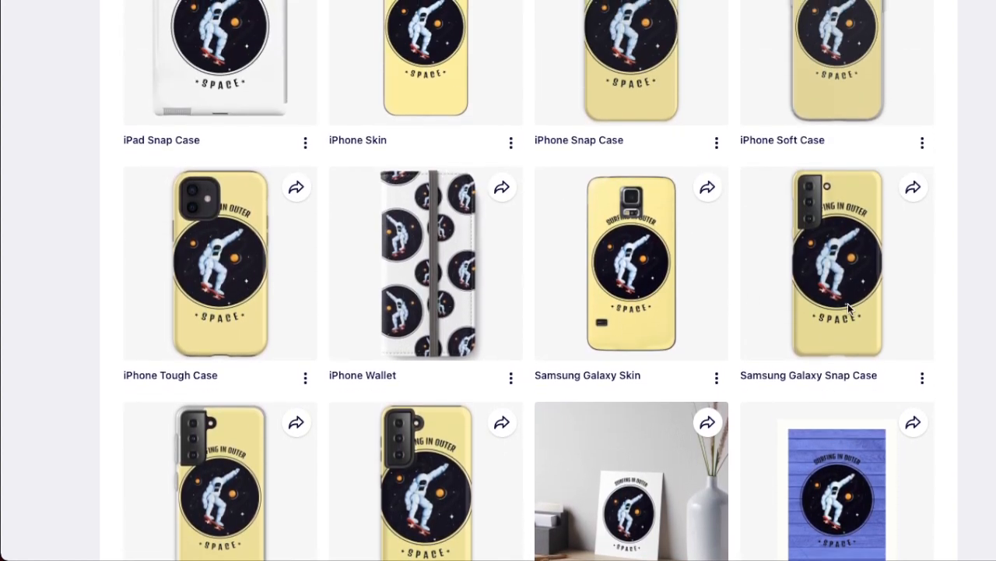
scroll(848, 303, up, 3)
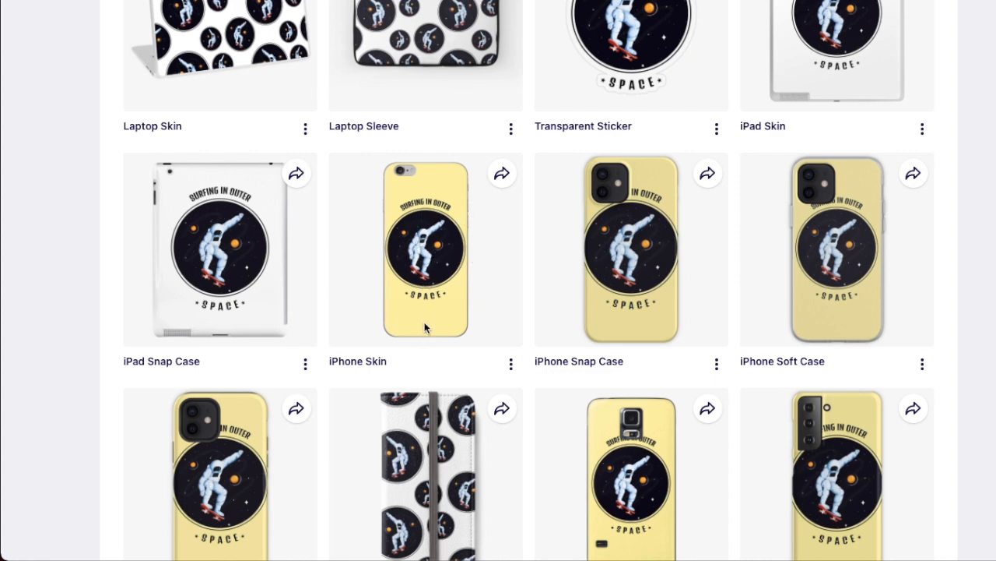
scroll(476, 301, down, 3)
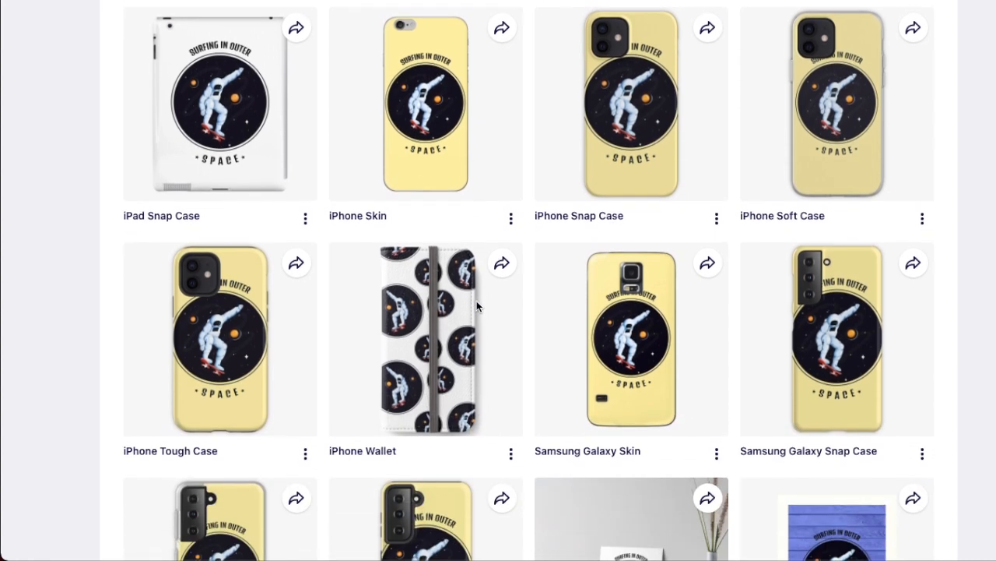
- Check the astronaut design on the wall art, home decor, kids' clothing, bags, mugs, accessories and stationery
scroll(477, 301, down, 6)
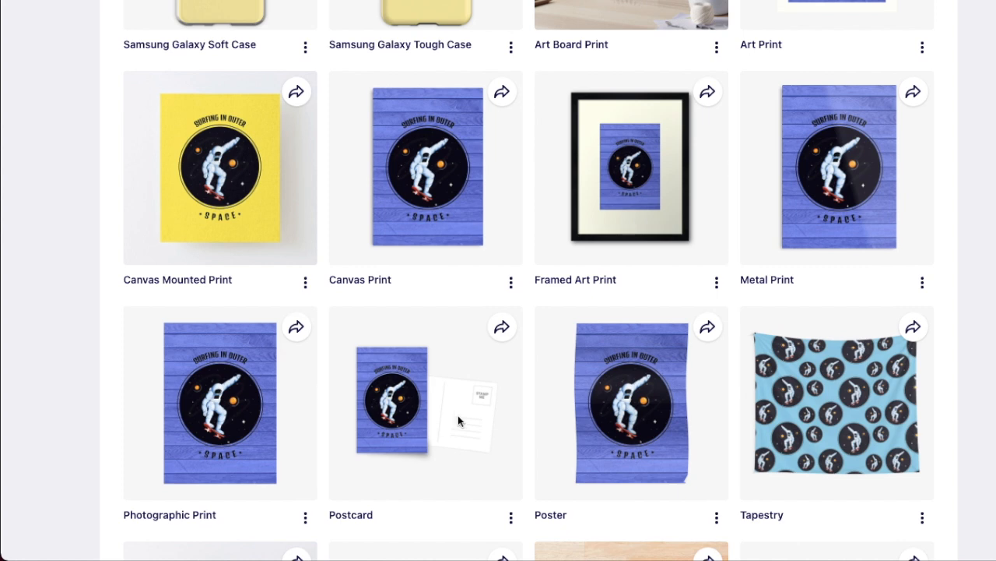
scroll(413, 333, down, 3)
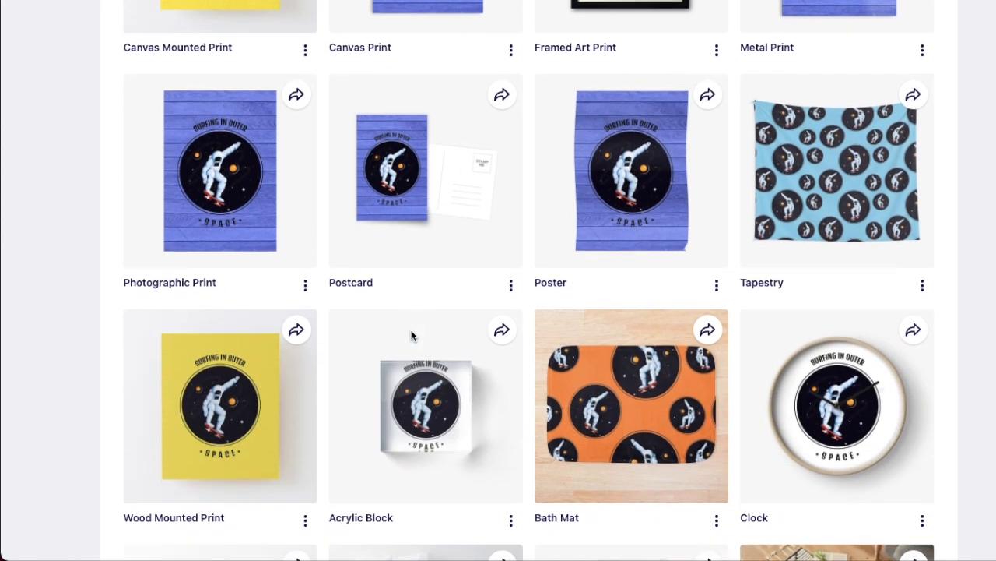
scroll(428, 183, down, 2)
scroll(700, 244, down, 2)
scroll(699, 244, down, 6)
scroll(700, 243, down, 3)
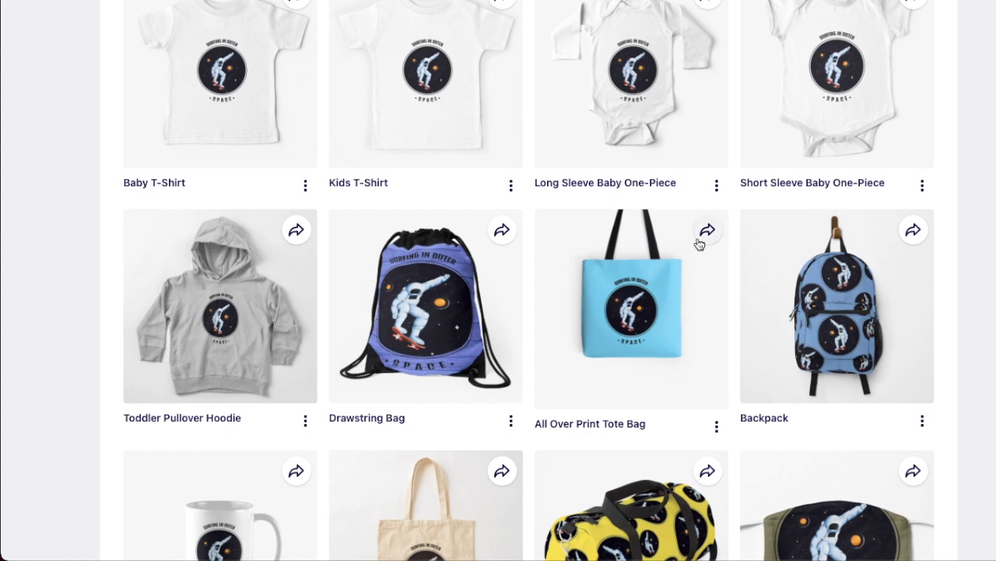
scroll(699, 244, down, 2)
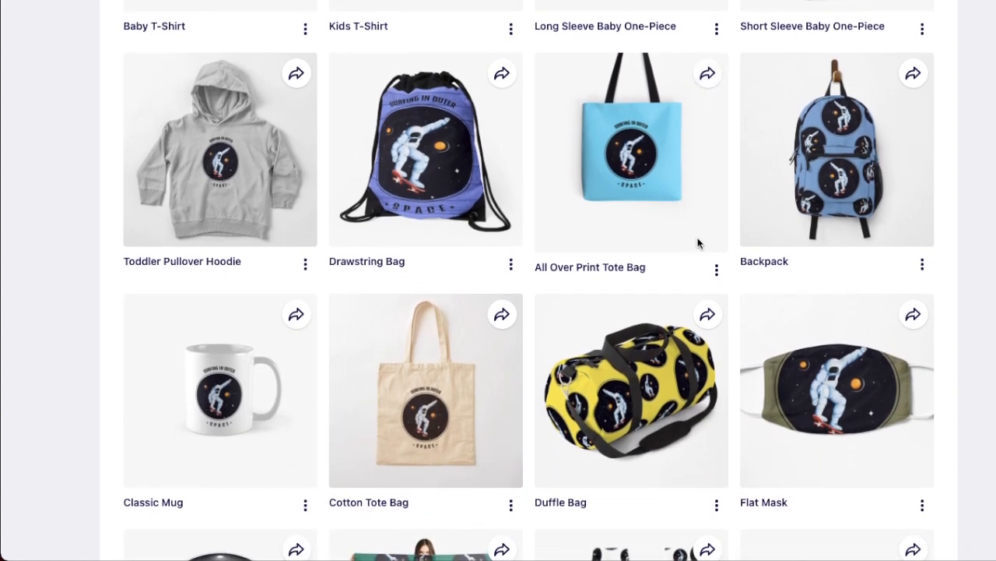
scroll(699, 243, down, 7)
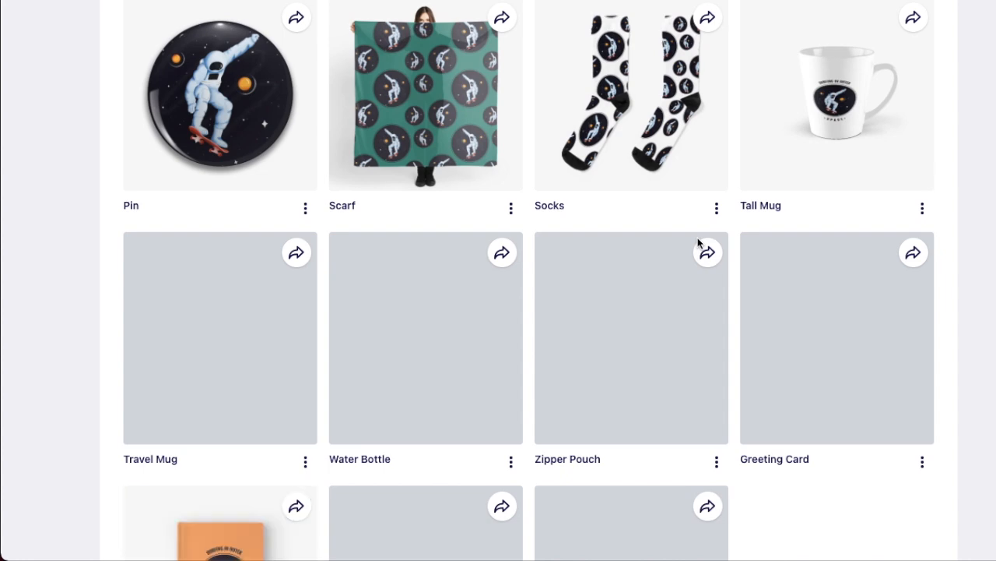
scroll(699, 244, down, 2)
scroll(699, 244, down, 2)
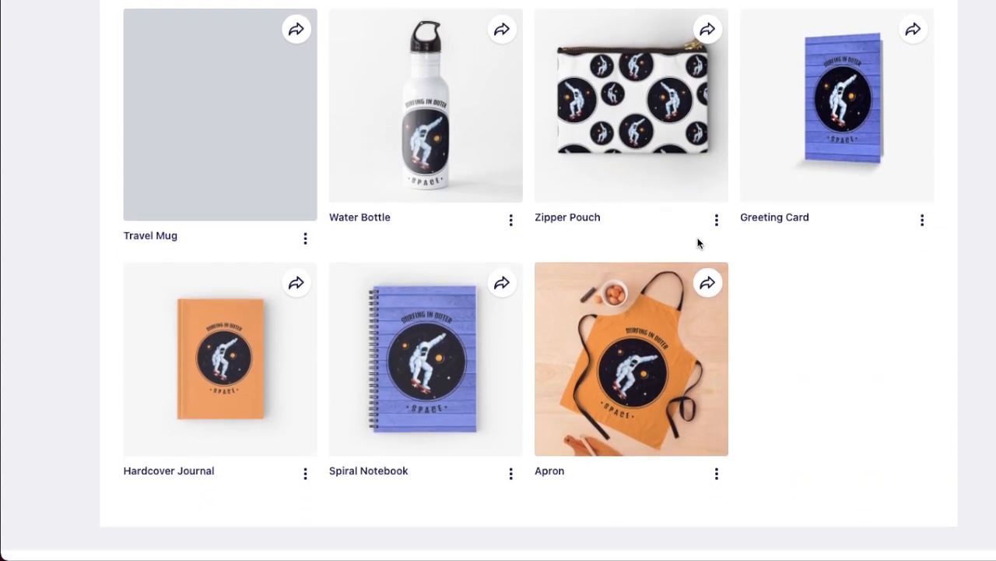
- Go to the portfolio of works and open the product promotion page of the No Probllama design
scroll(699, 244, up, 15)
scroll(698, 244, up, 16)
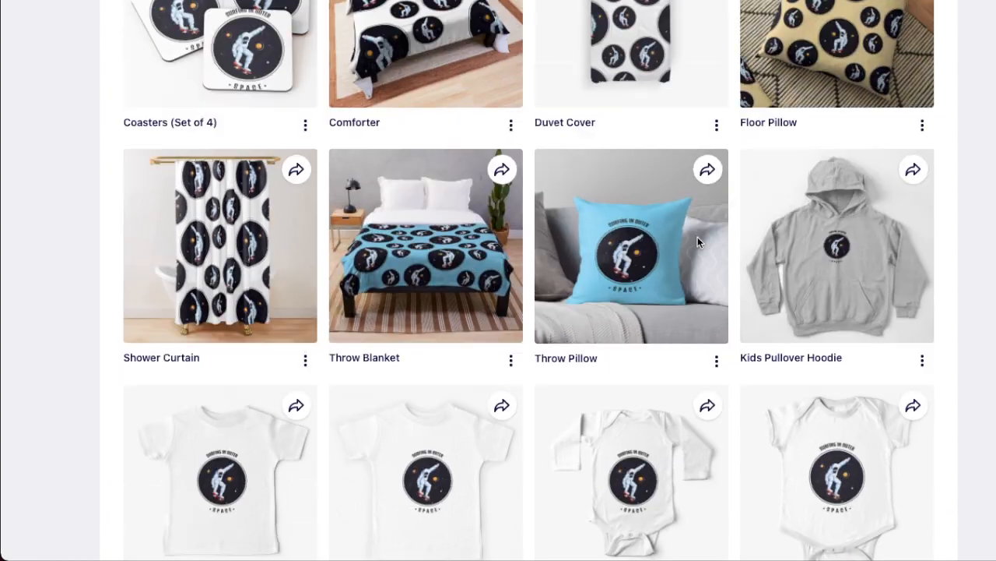
scroll(698, 244, up, 10)
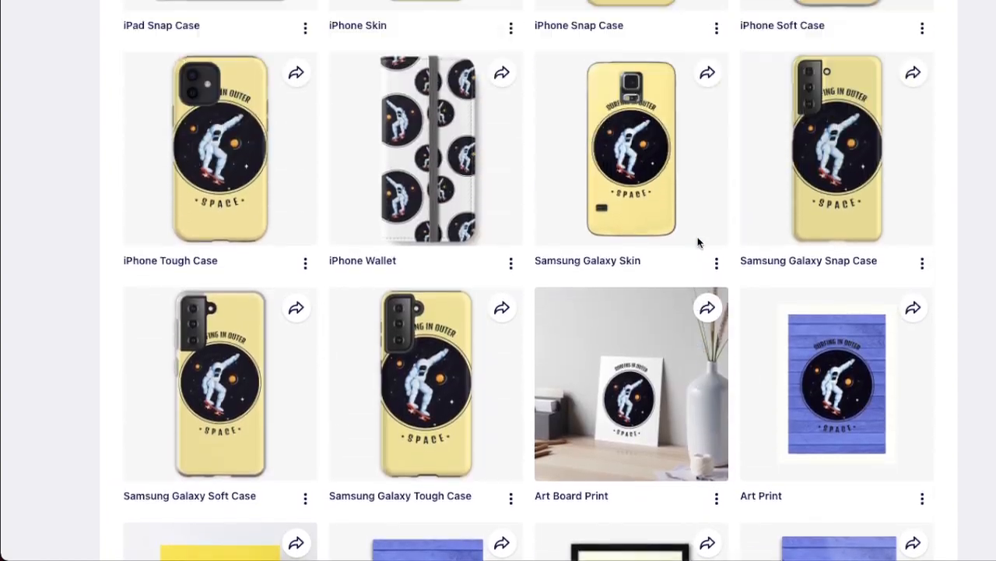
scroll(699, 244, up, 15)
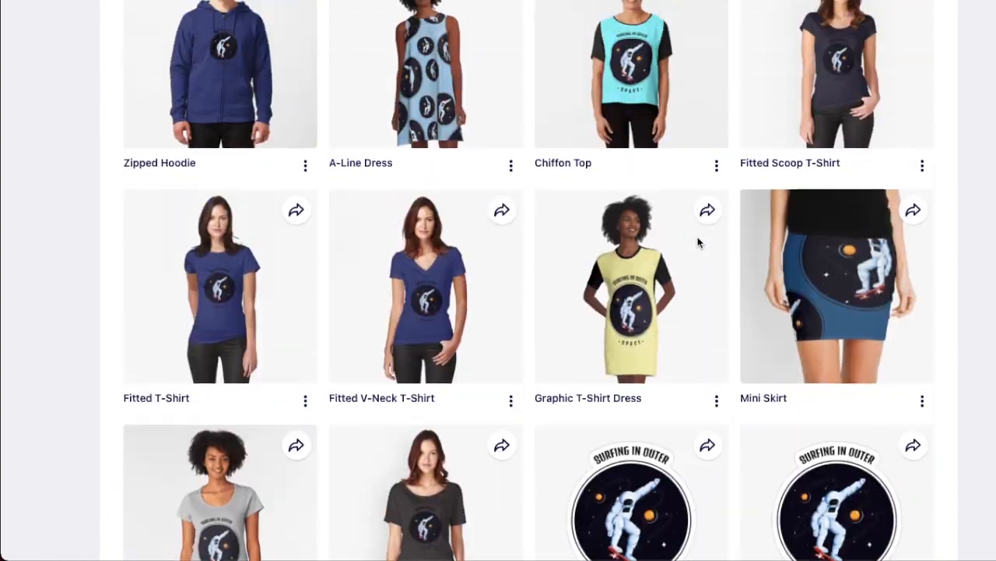
scroll(698, 242, up, 12)
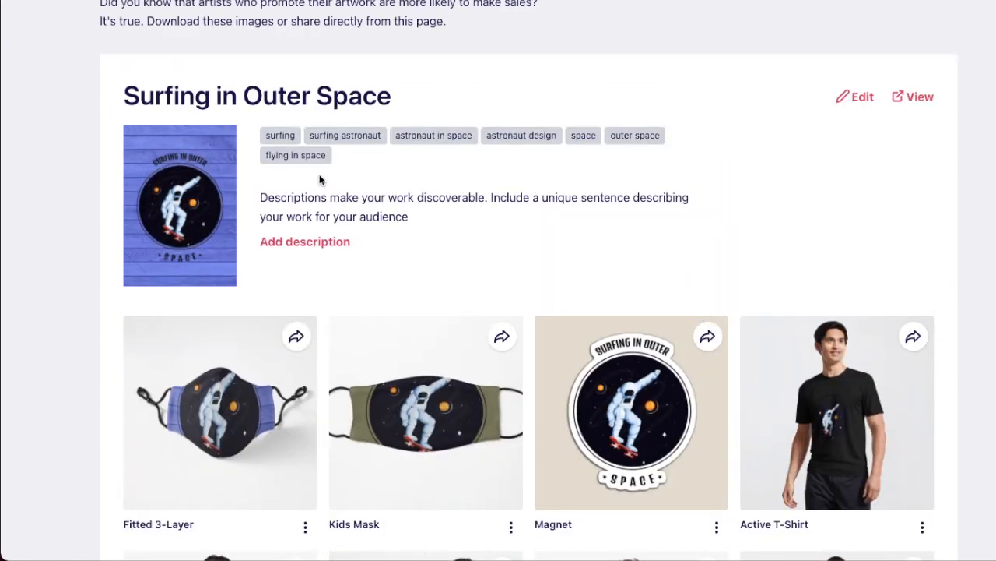
scroll(560, 273, up, 3)
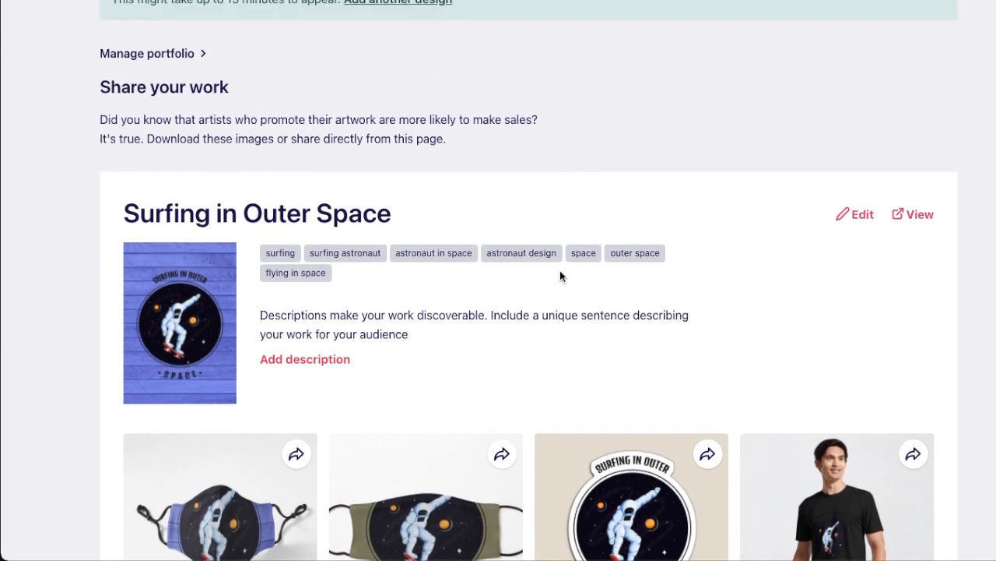
click(192, 57)
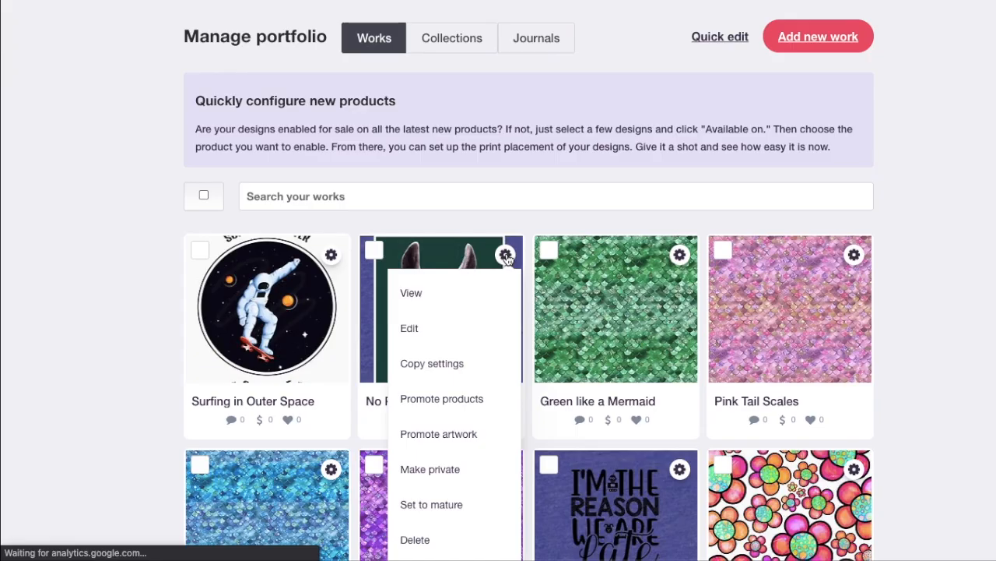
click(461, 399)
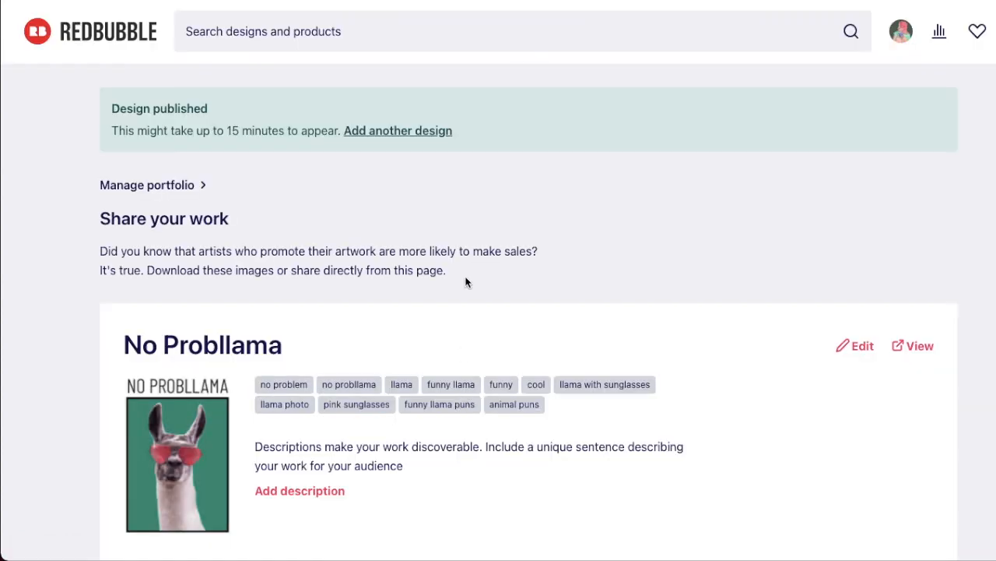
- Examine how the No Probllama design sits on the masks, magnet, T-shirts, hoodies and sweatshirts
scroll(467, 187, down, 3)
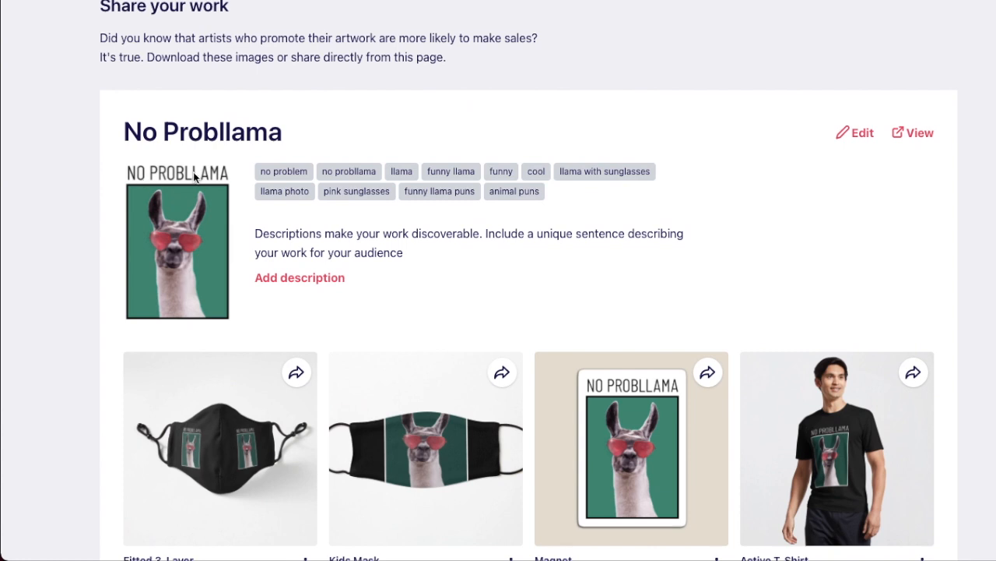
scroll(645, 241, down, 3)
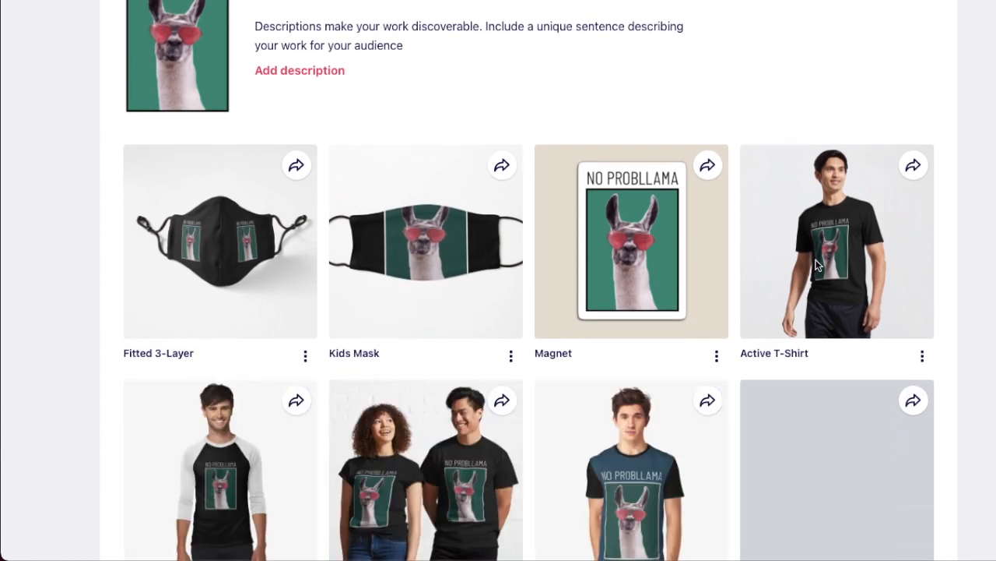
scroll(698, 124, down, 3)
scroll(693, 175, up, 2)
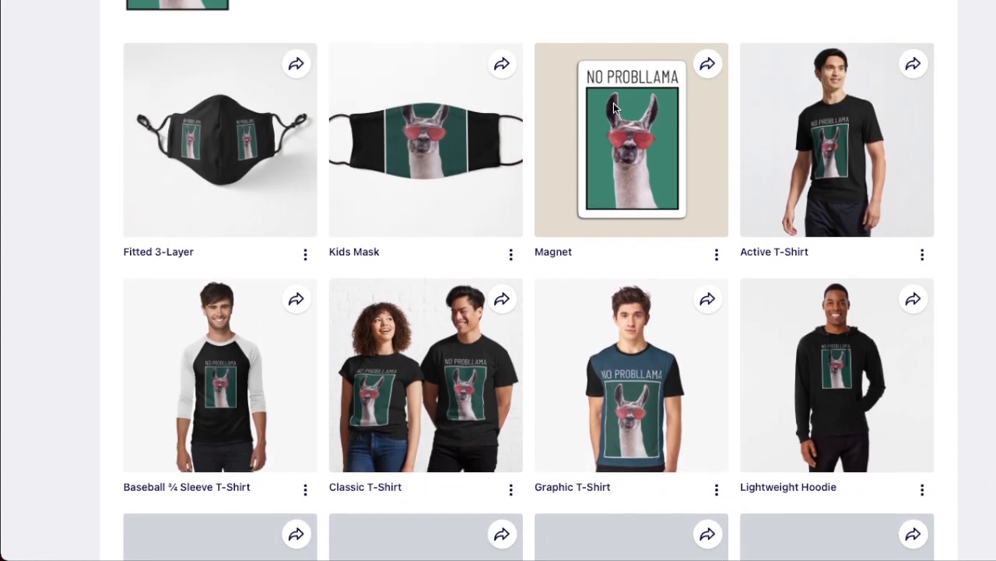
scroll(698, 155, down, 1)
scroll(698, 155, down, 2)
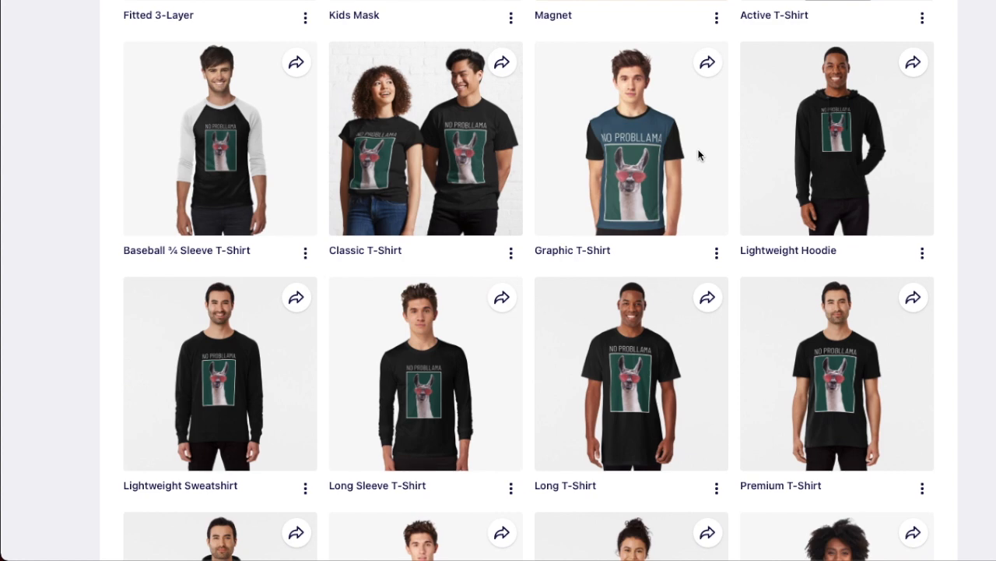
scroll(698, 154, down, 3)
scroll(698, 155, down, 3)
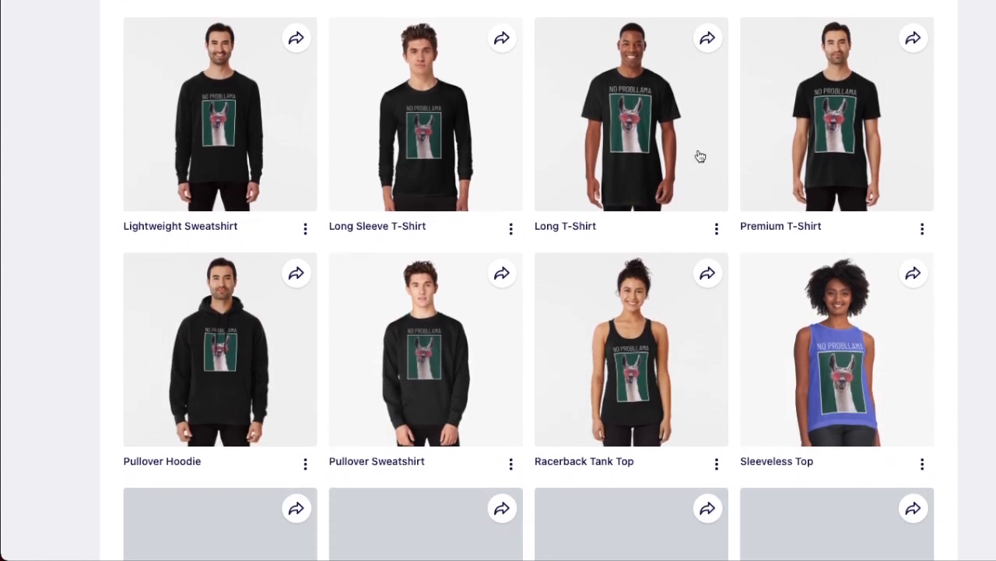
- Check the llama design on the tank top, dresses, women's tops, mini skirt, stickers, laptop covers and iPad skin
scroll(699, 155, down, 2)
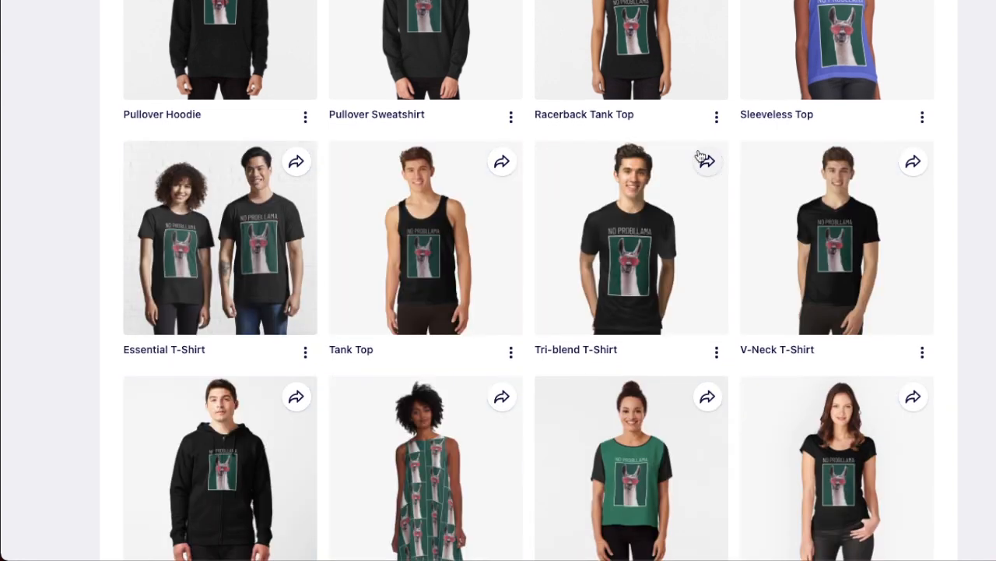
scroll(698, 155, down, 2)
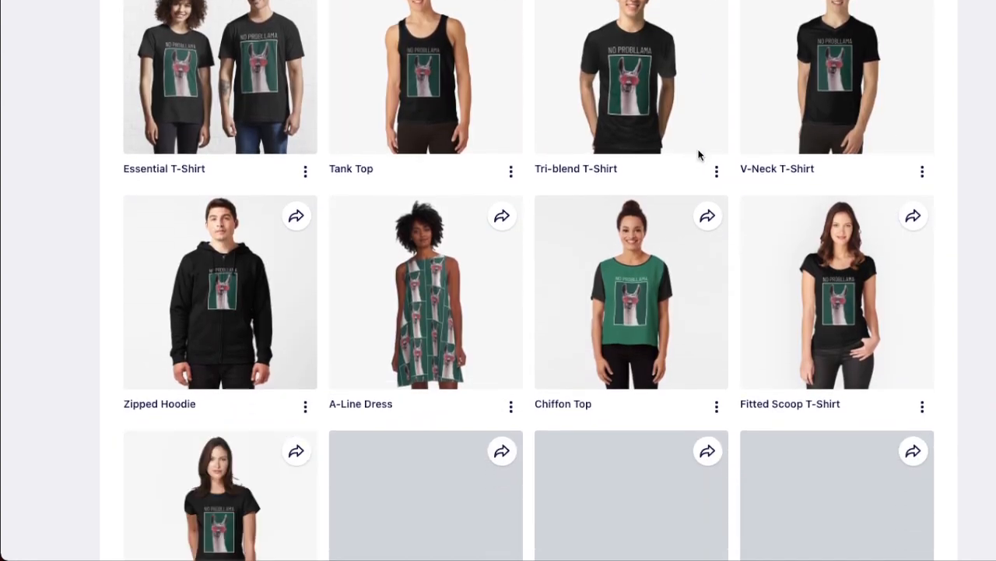
scroll(698, 155, down, 2)
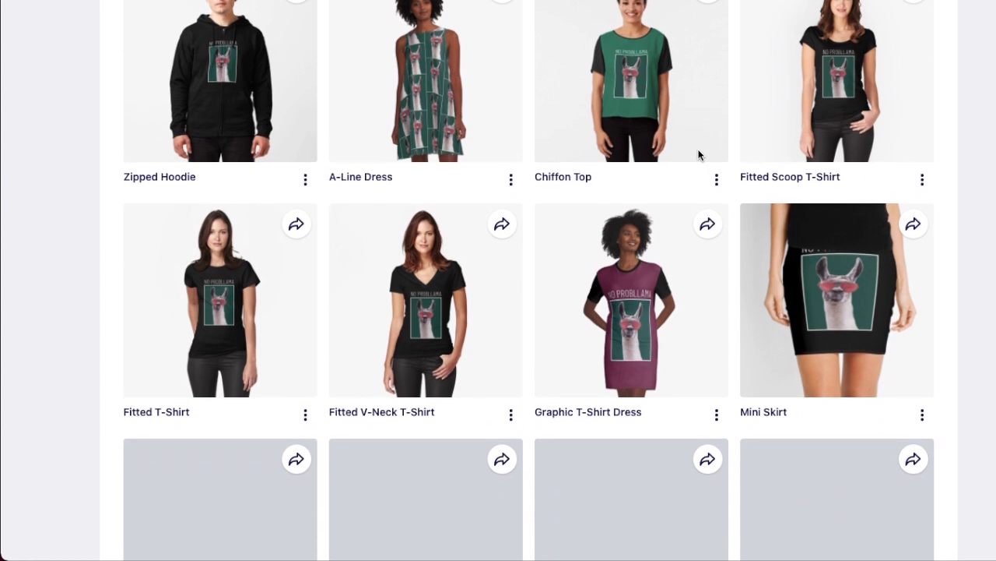
scroll(699, 155, down, 2)
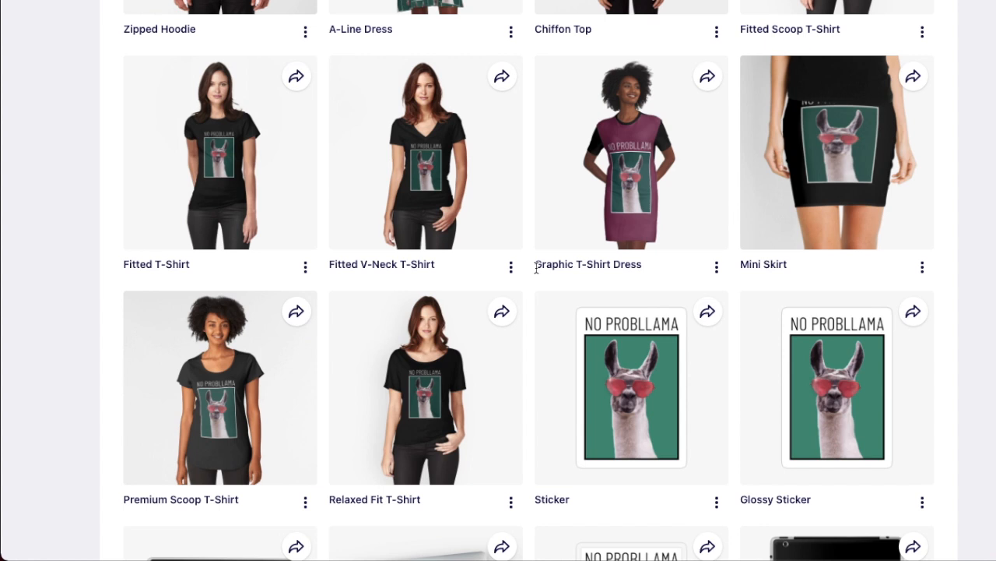
scroll(535, 266, down, 2)
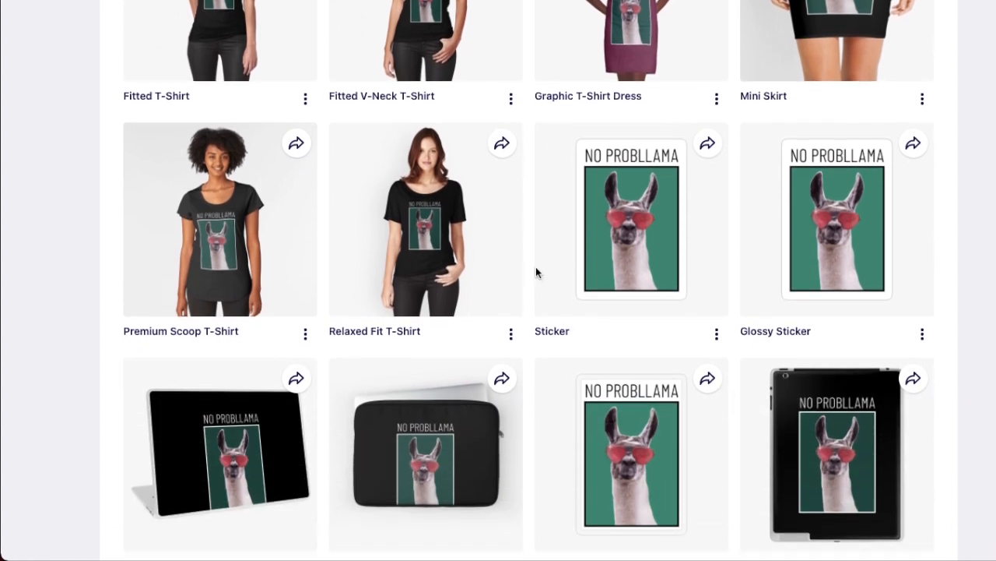
scroll(535, 267, down, 4)
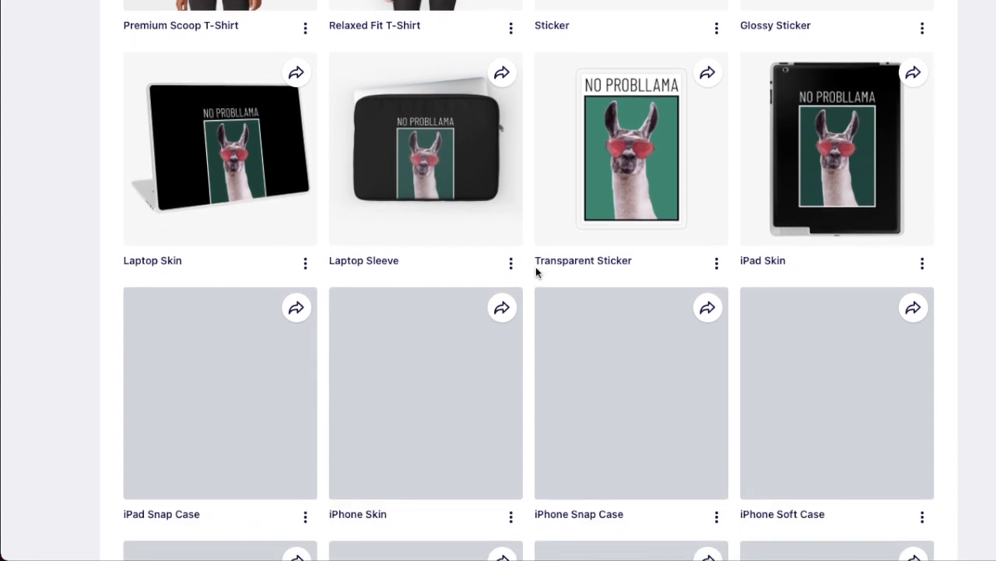
- Return to the first product previews and open the downloadable images of the Active T-Shirt
scroll(536, 273, up, 10)
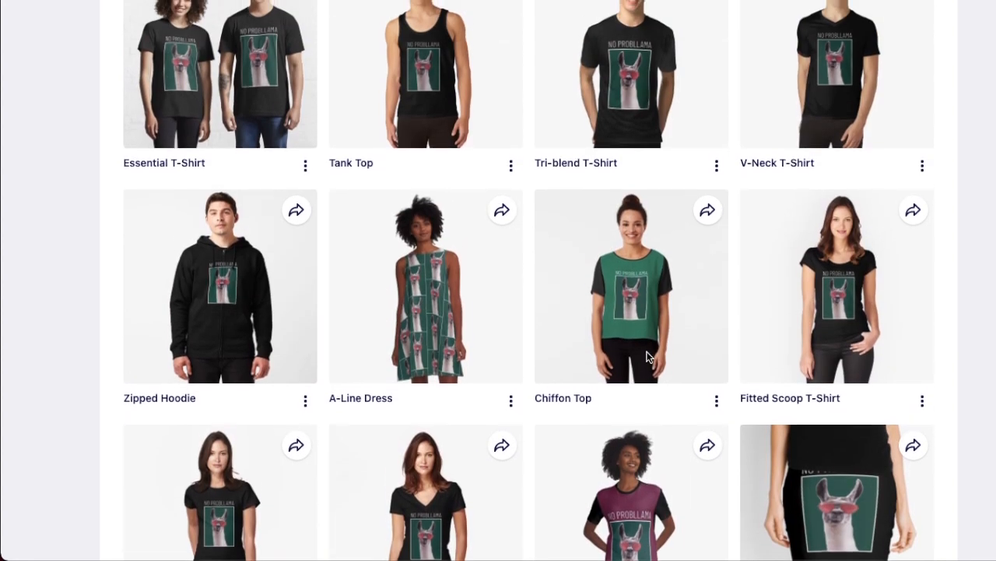
scroll(647, 356, up, 5)
scroll(785, 357, up, 3)
scroll(785, 356, up, 3)
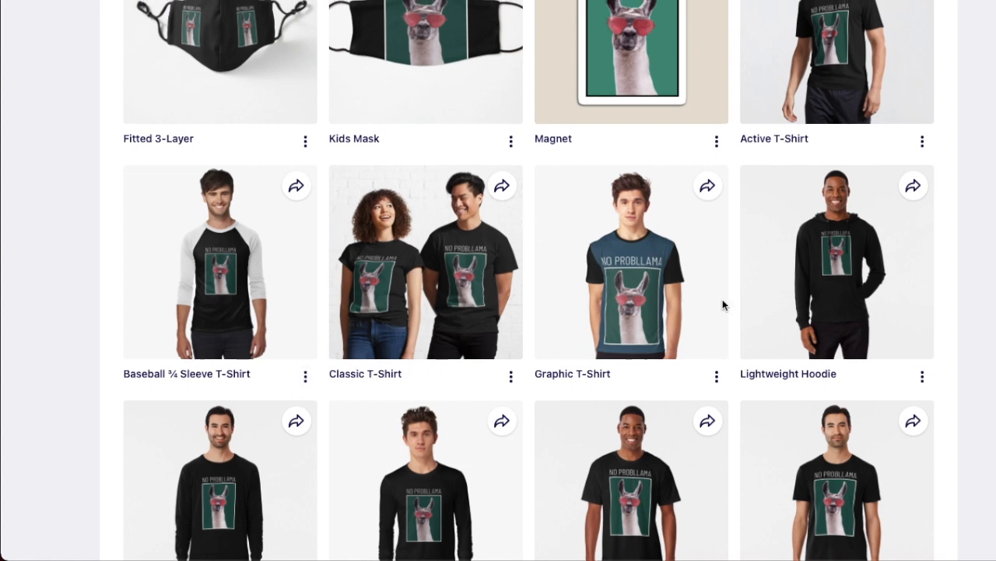
scroll(882, 287, up, 2)
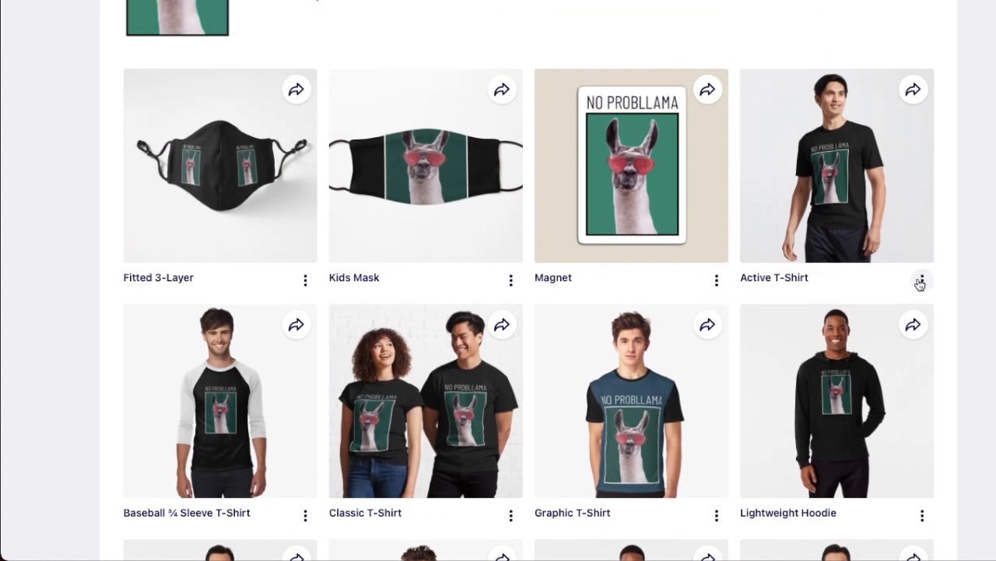
click(921, 282)
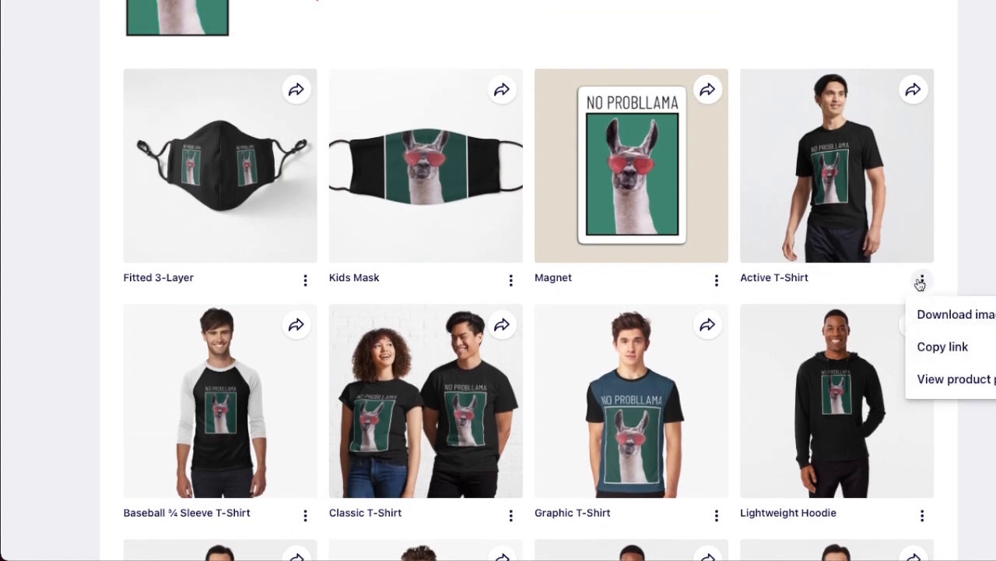
click(941, 323)
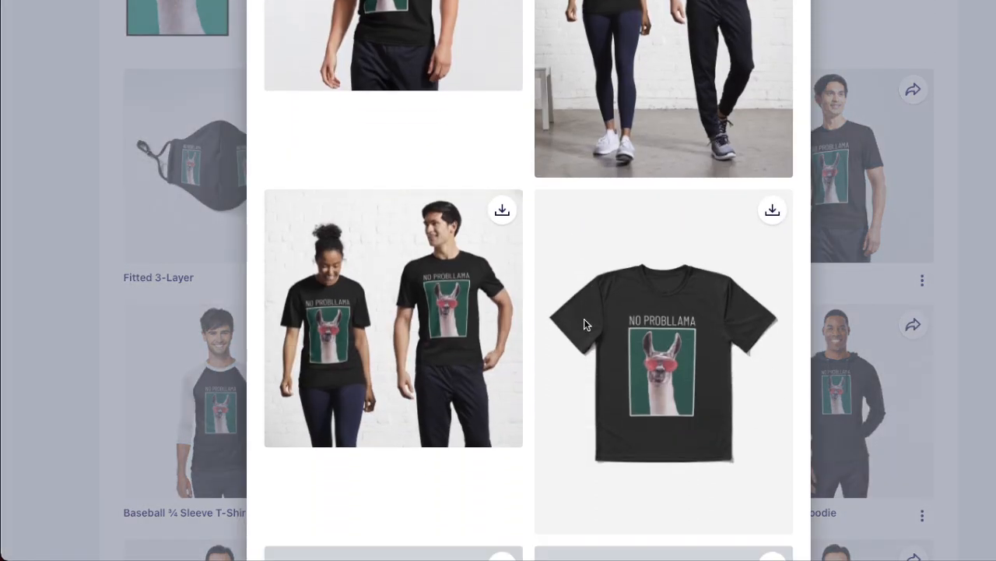
- Download the Active T-Shirt image of the smiling woman with her hands on her hips and close the image selection
scroll(586, 325, down, 3)
scroll(584, 319, down, 3)
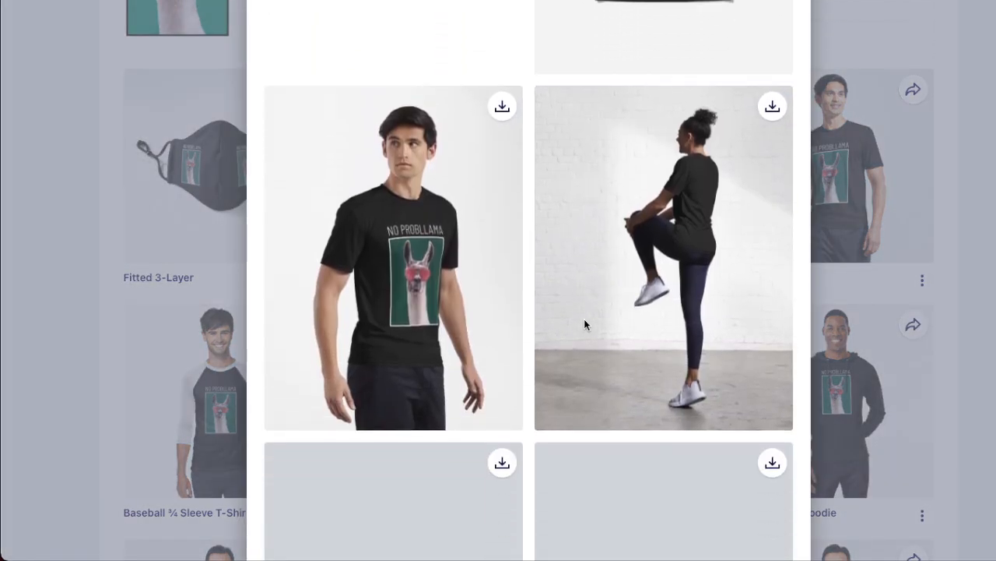
scroll(578, 160, down, 4)
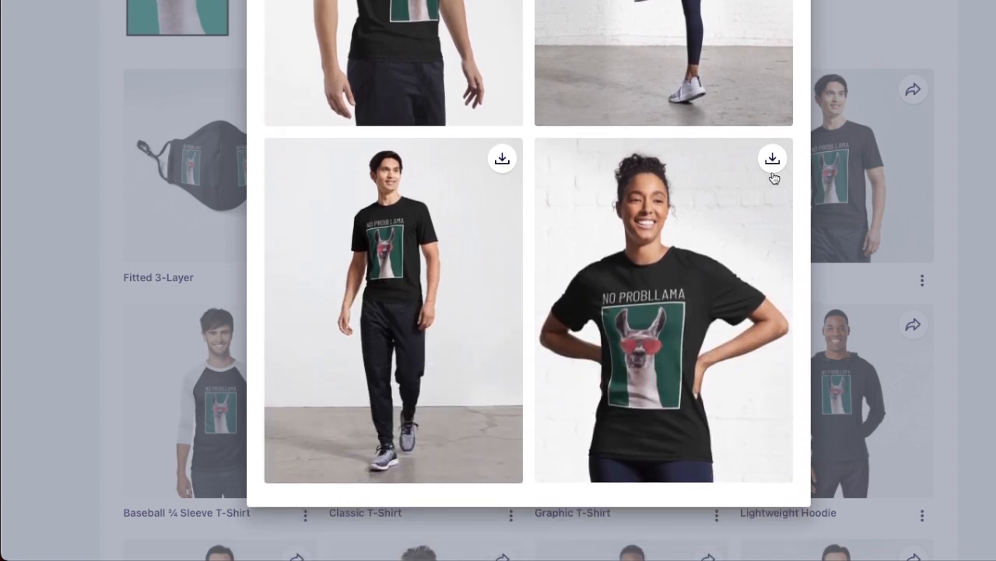
click(774, 161)
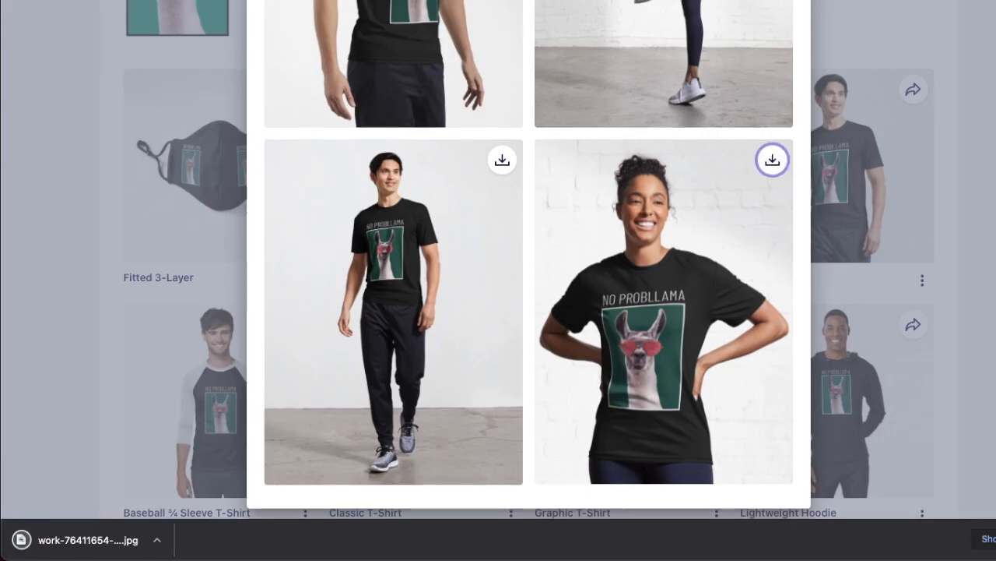
scroll(693, 253, up, 5)
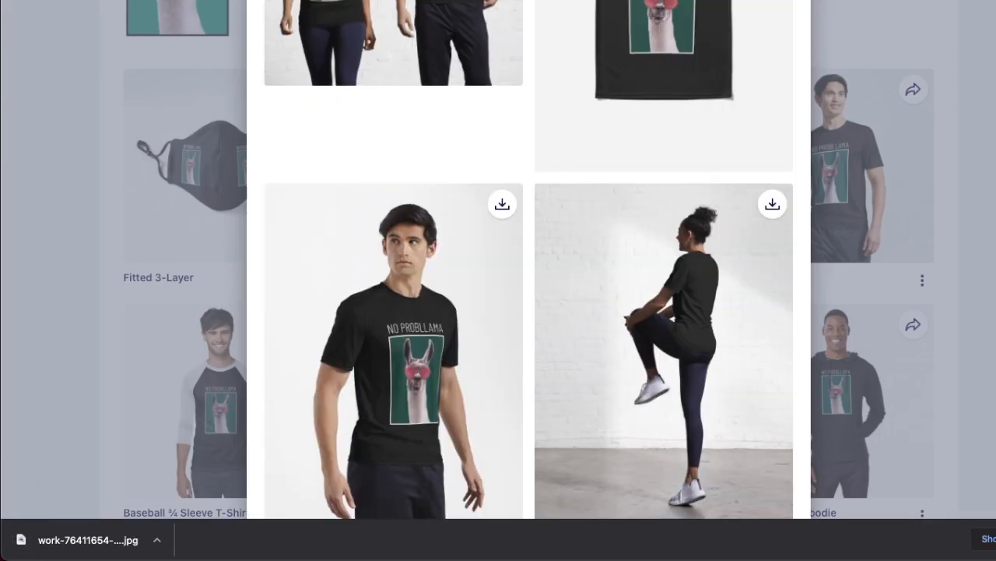
key(Escape)
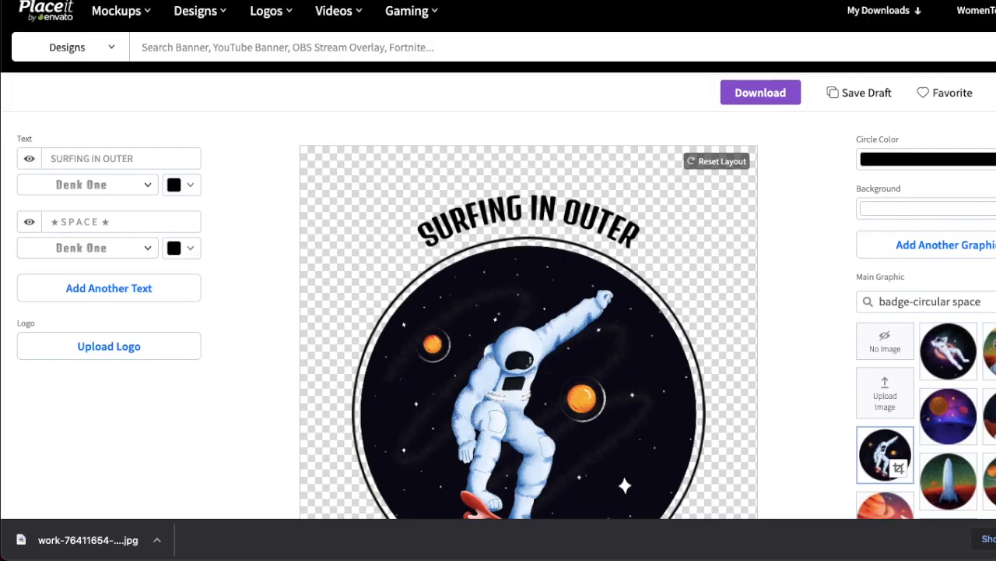
- Switch to Placeit, open the Pinterest Pins design templates and skim the first page of results
mouse_move(243, 19)
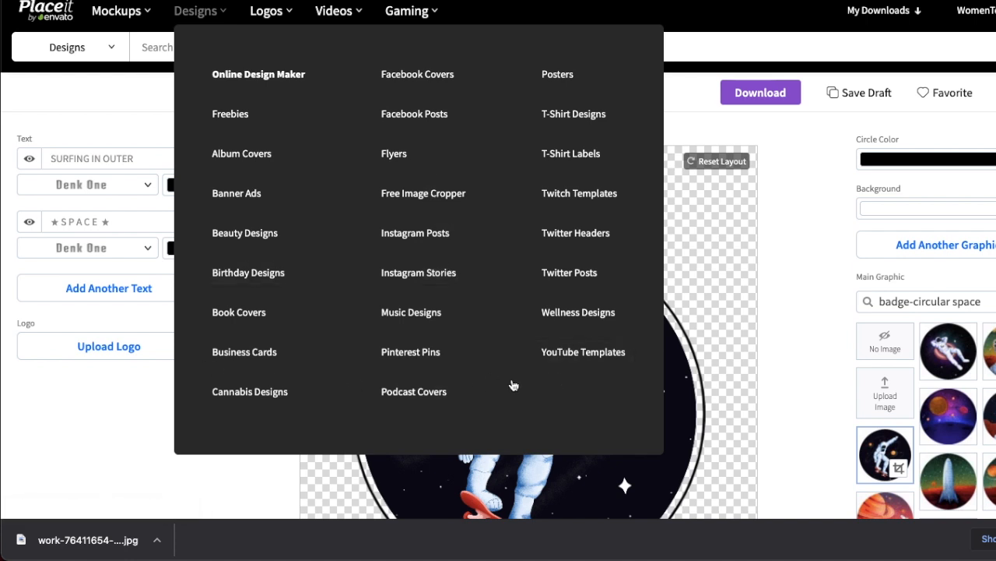
click(395, 355)
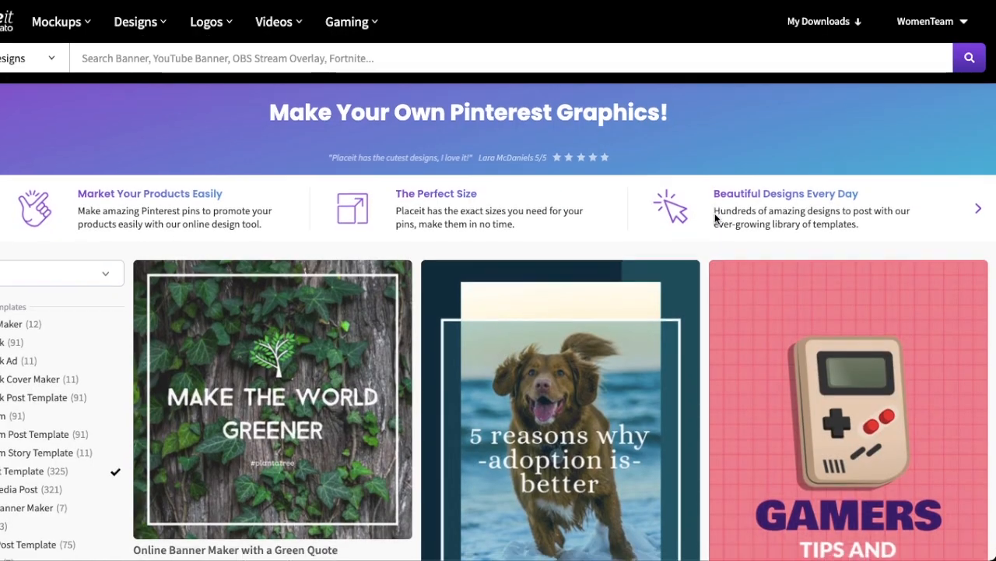
scroll(715, 218, down, 3)
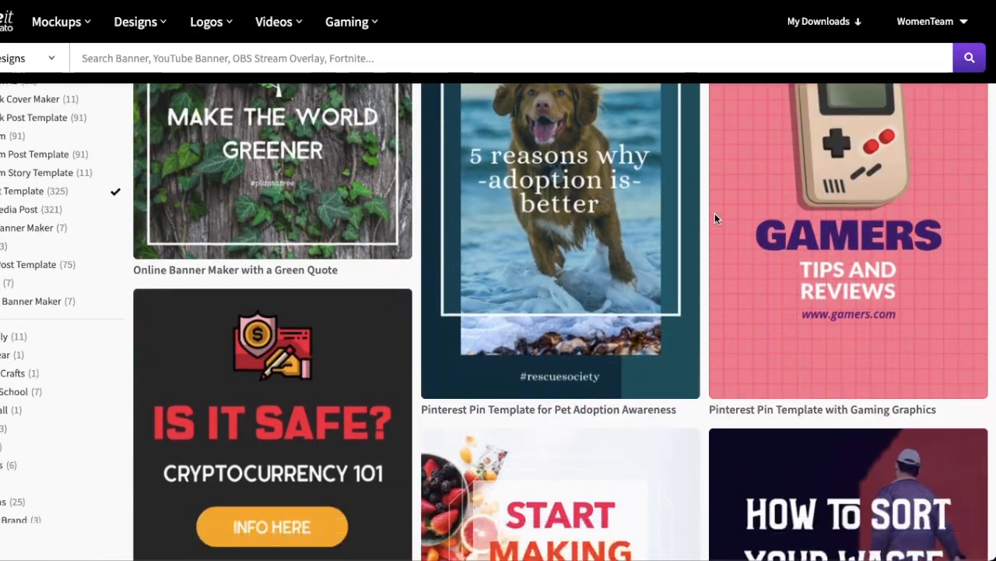
scroll(717, 218, down, 9)
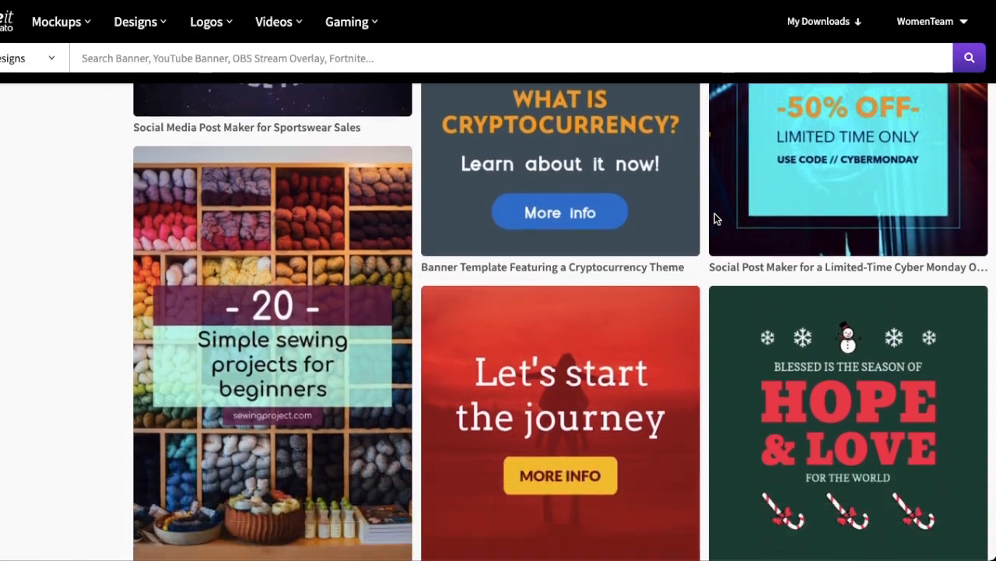
scroll(716, 219, down, 10)
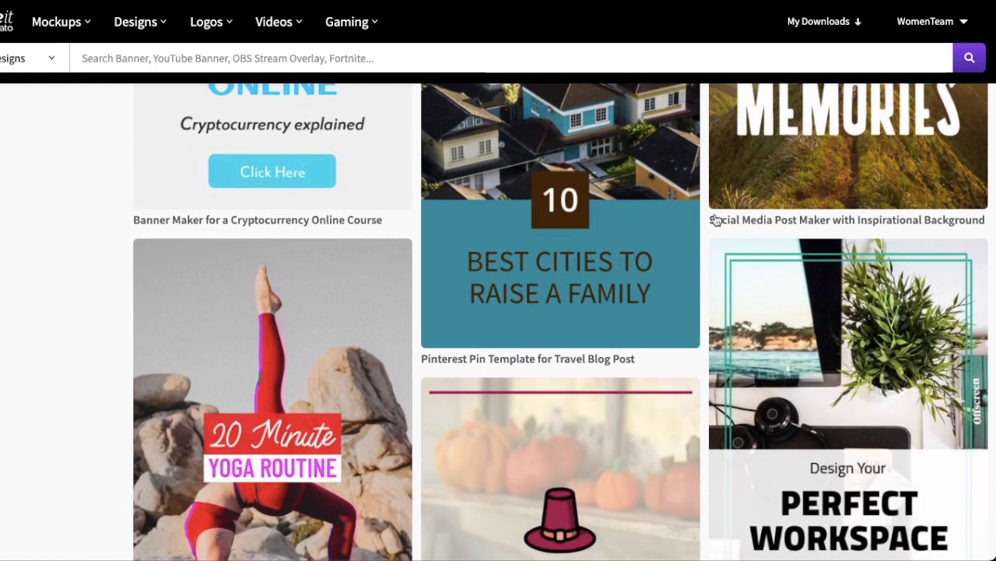
scroll(715, 219, up, 4)
scroll(627, 350, down, 6)
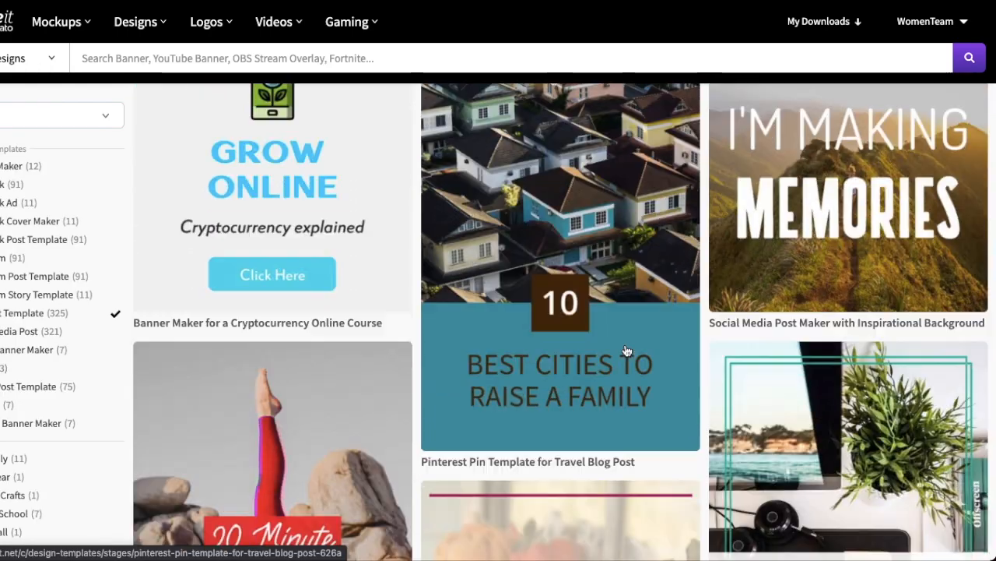
scroll(626, 350, down, 5)
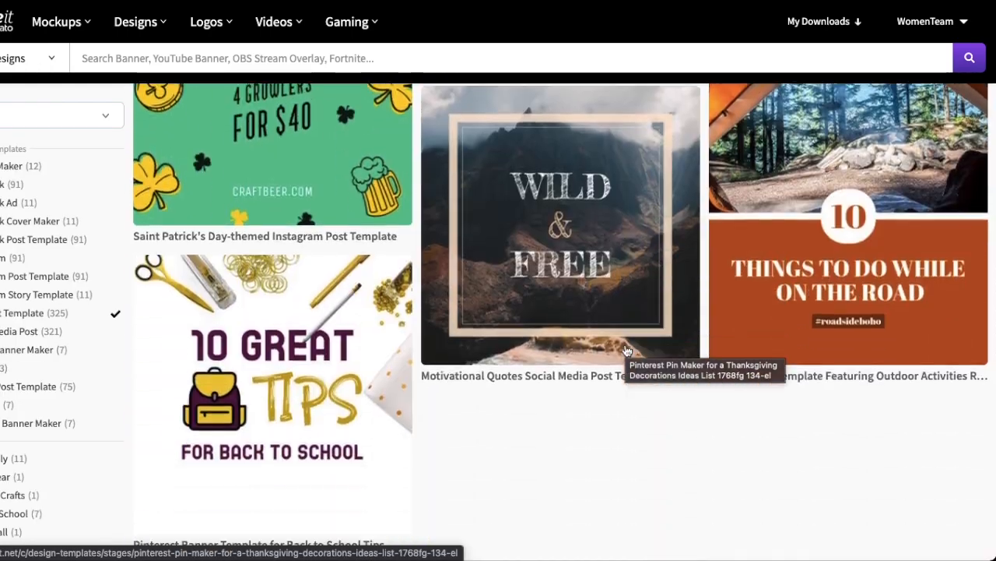
- Look back through the first page of Pinterest templates and go to page 2 of the results
scroll(770, 348, up, 2)
scroll(770, 348, up, 6)
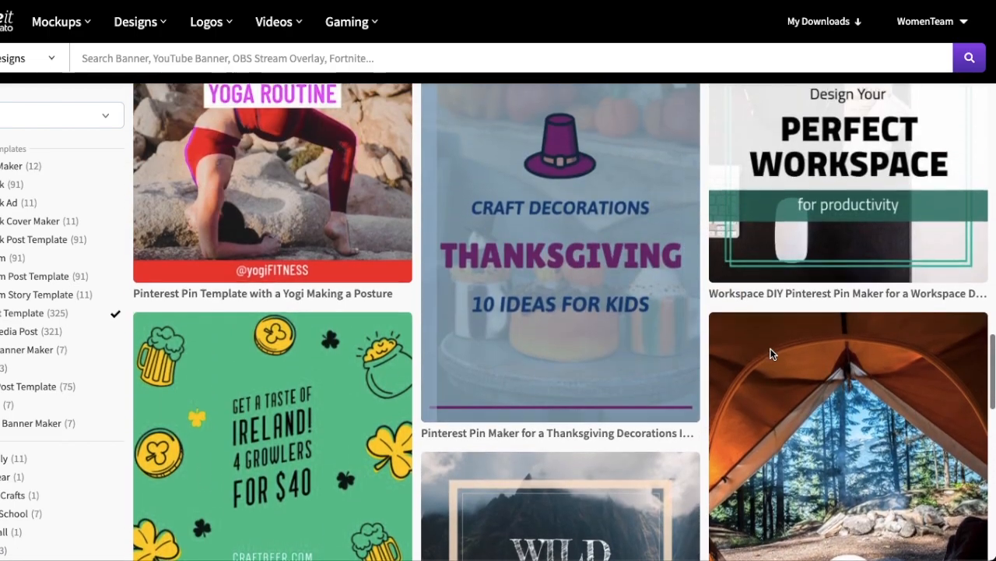
scroll(772, 352, down, 2)
scroll(772, 352, up, 8)
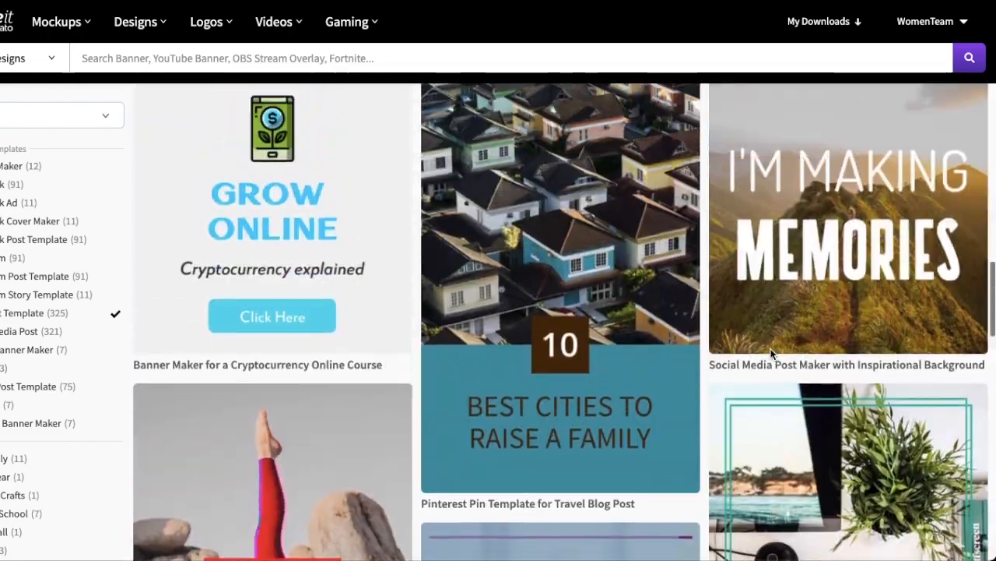
scroll(770, 354, up, 6)
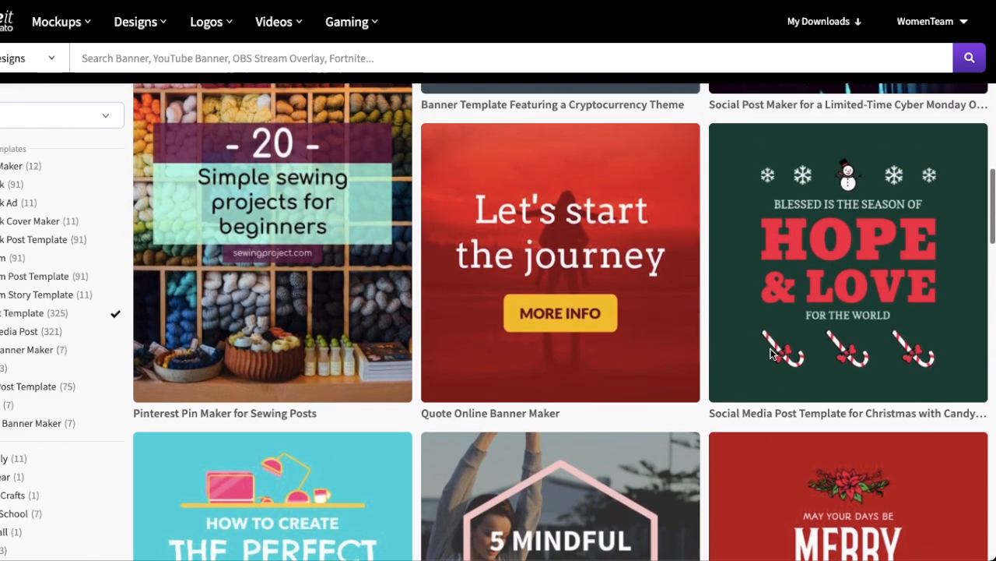
scroll(772, 354, up, 9)
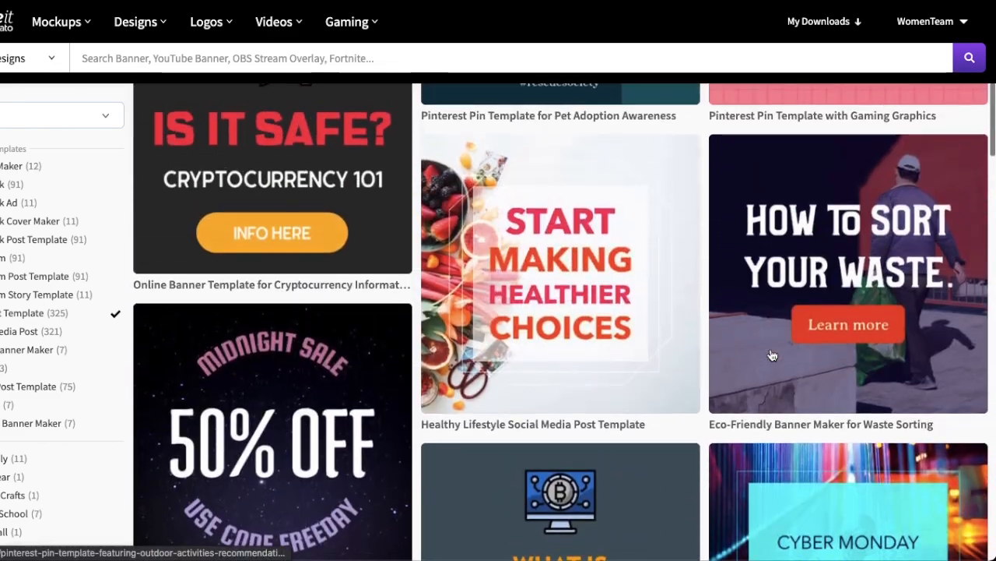
scroll(611, 265, down, 20)
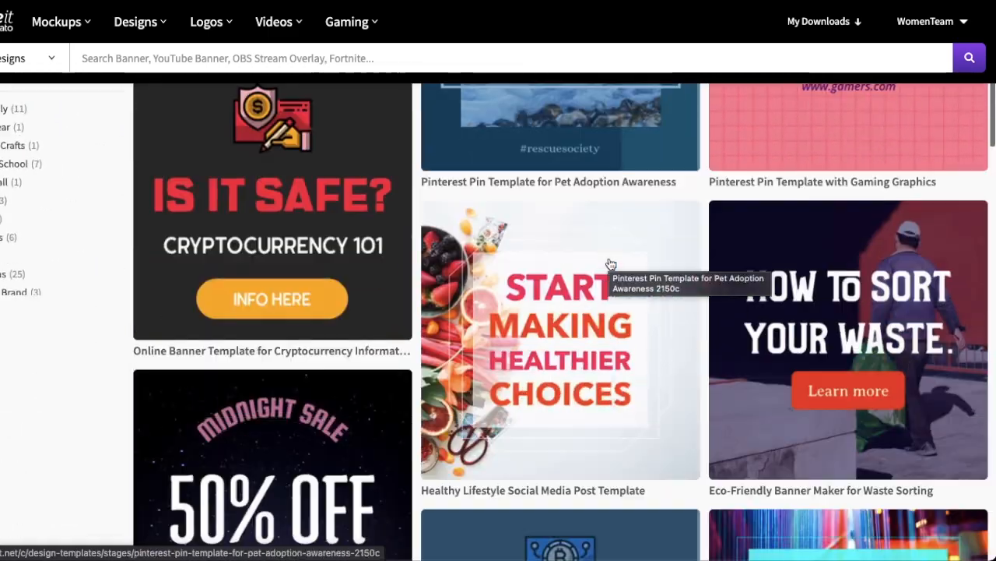
scroll(611, 265, down, 8)
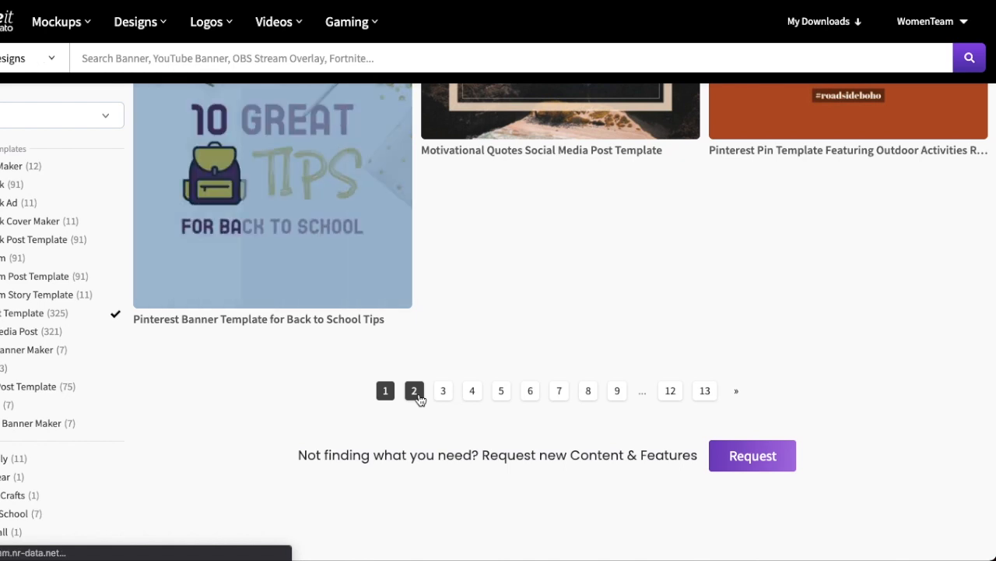
click(415, 391)
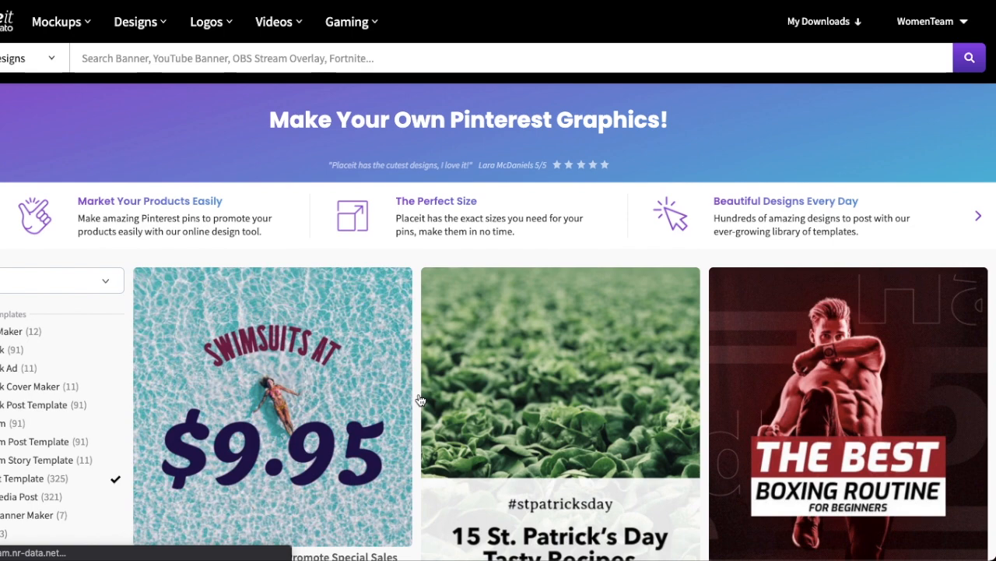
- Look through the Pinterest pin templates on page 2 of the results for a collage layout suited to product images
scroll(752, 314, down, 7)
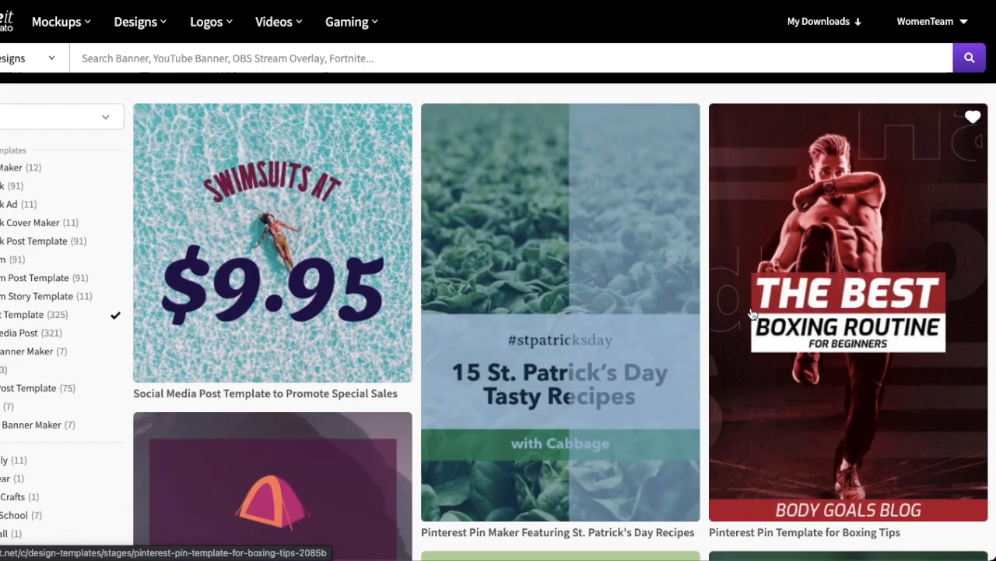
scroll(752, 314, down, 1)
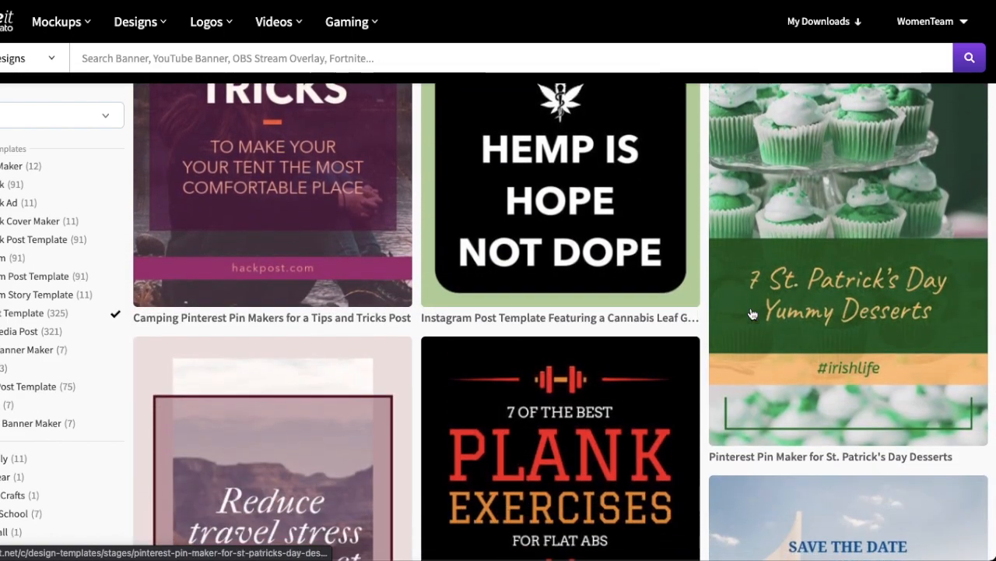
scroll(752, 314, down, 6)
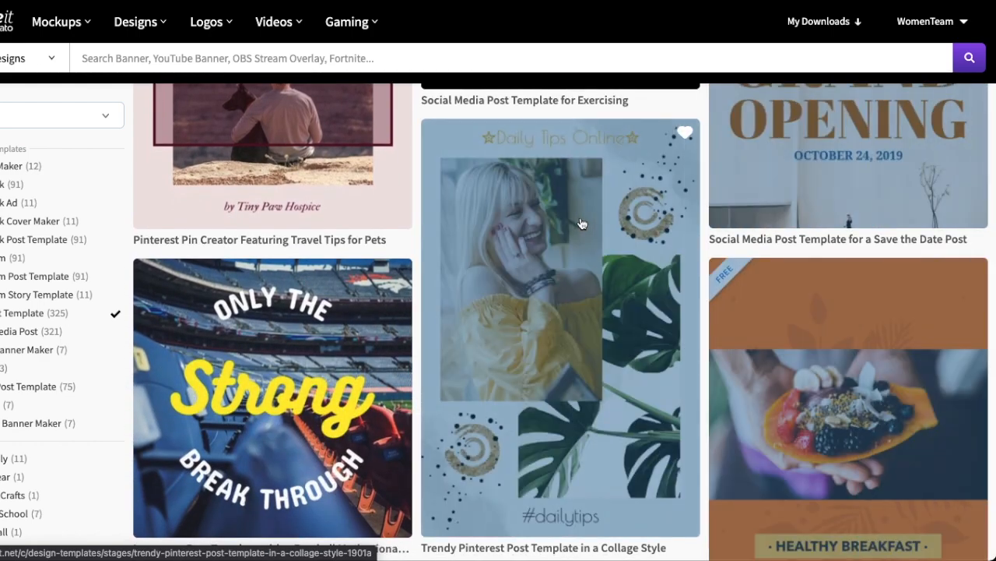
scroll(580, 224, down, 3)
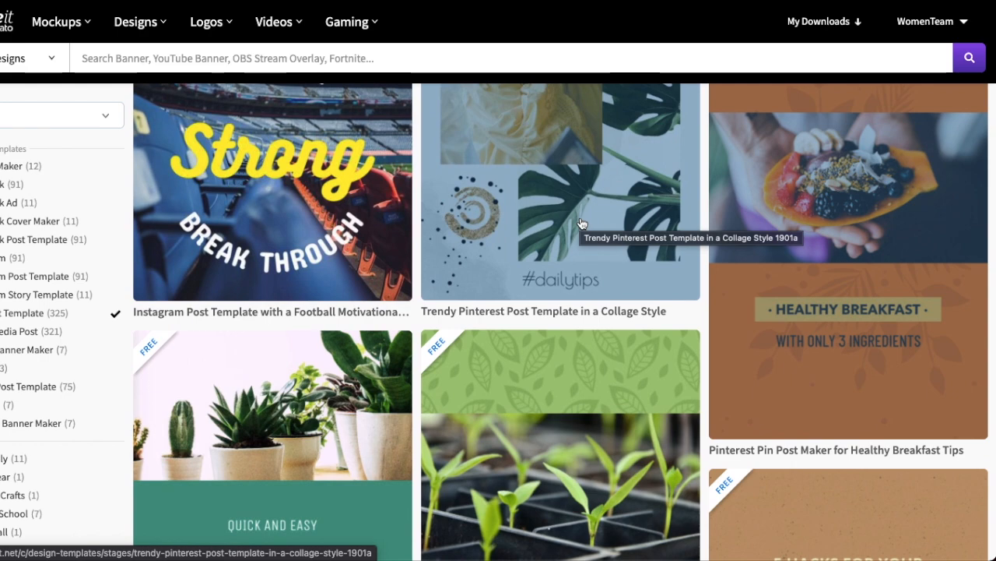
scroll(580, 223, up, 5)
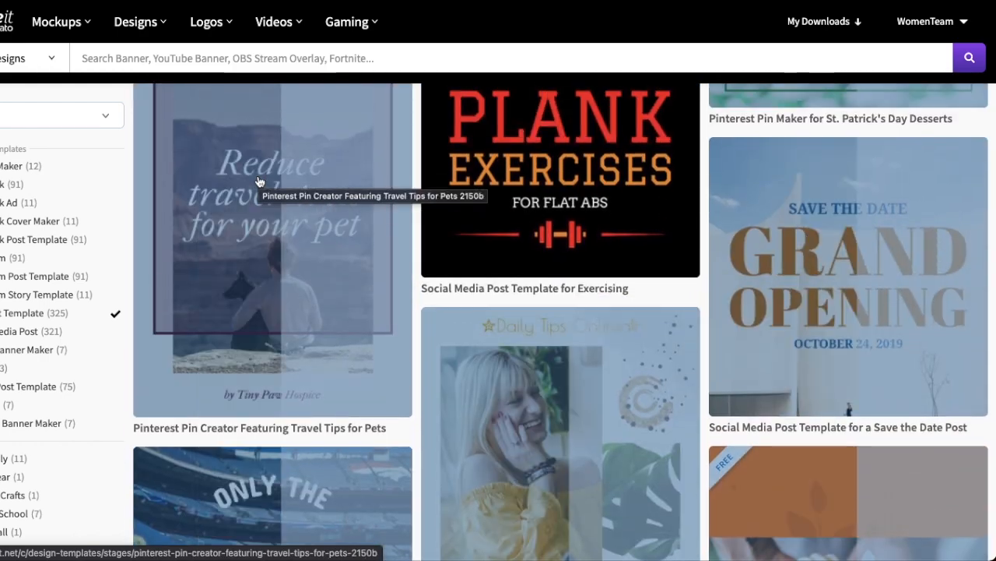
scroll(568, 356, down, 2)
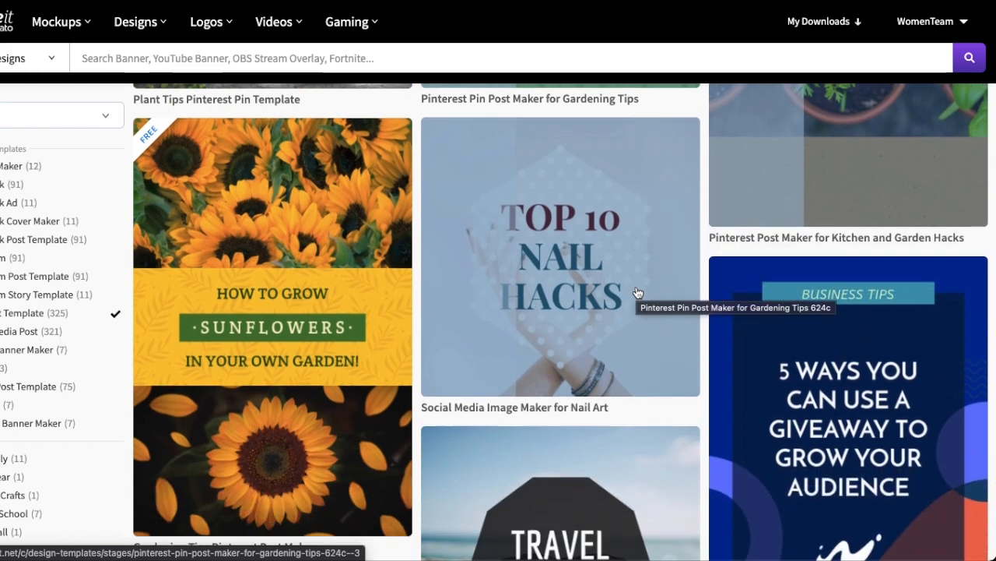
scroll(636, 292, down, 7)
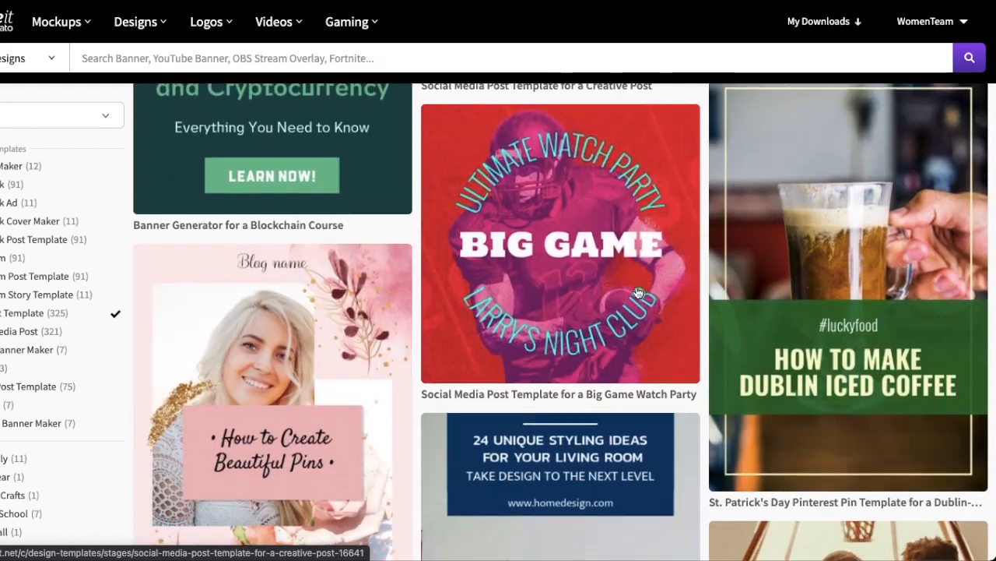
scroll(320, 296, up, 2)
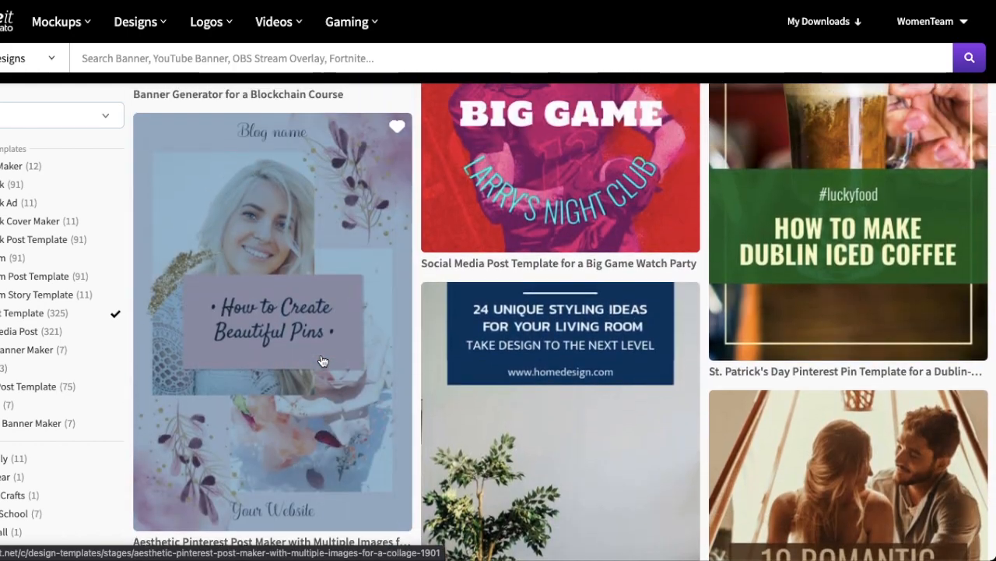
scroll(559, 336, down, 3)
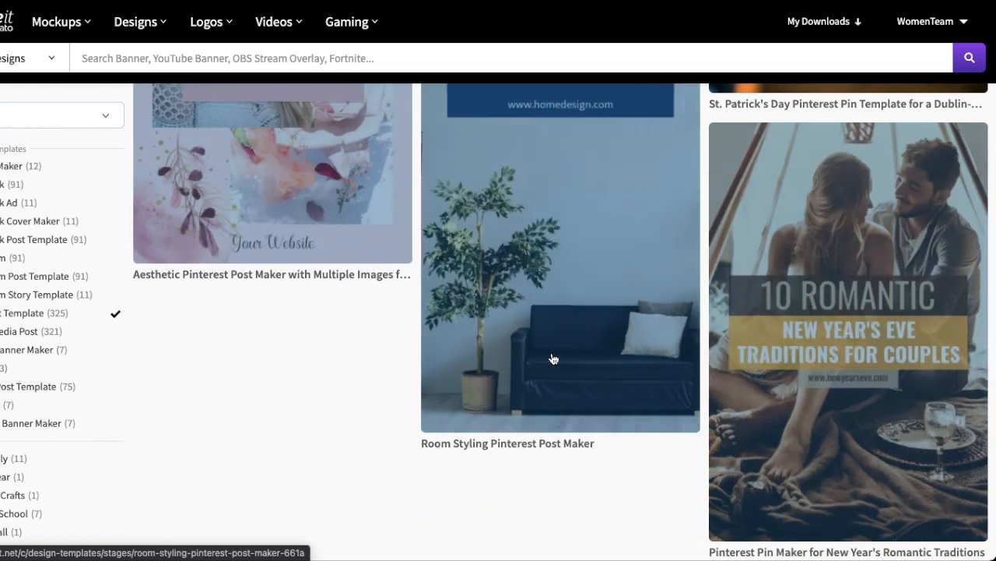
scroll(554, 358, up, 2)
- Open the "Trendy Pinterest Post Template in a Collage Style" from the results and look over its layout and editing options
scroll(629, 384, up, 10)
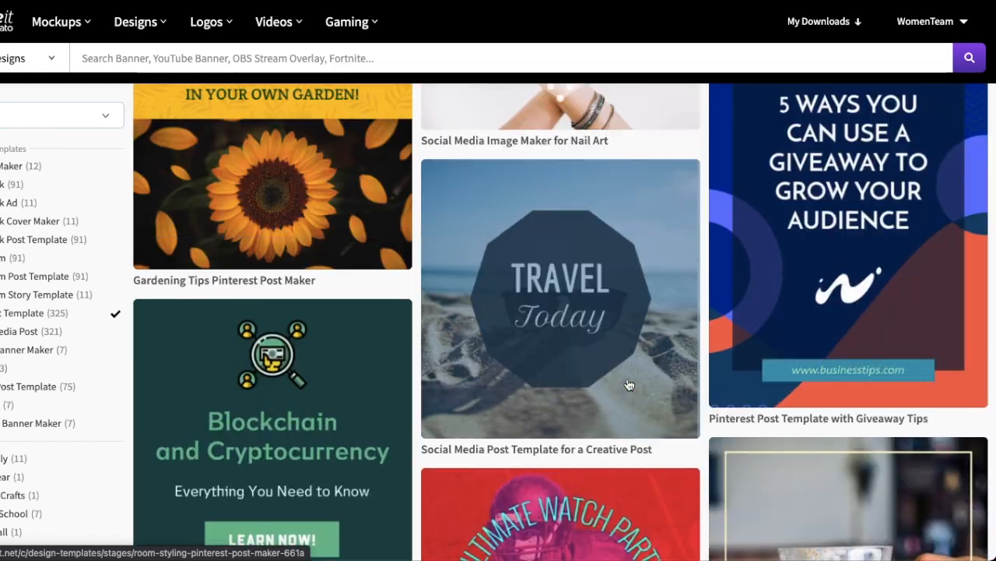
scroll(629, 385, up, 1)
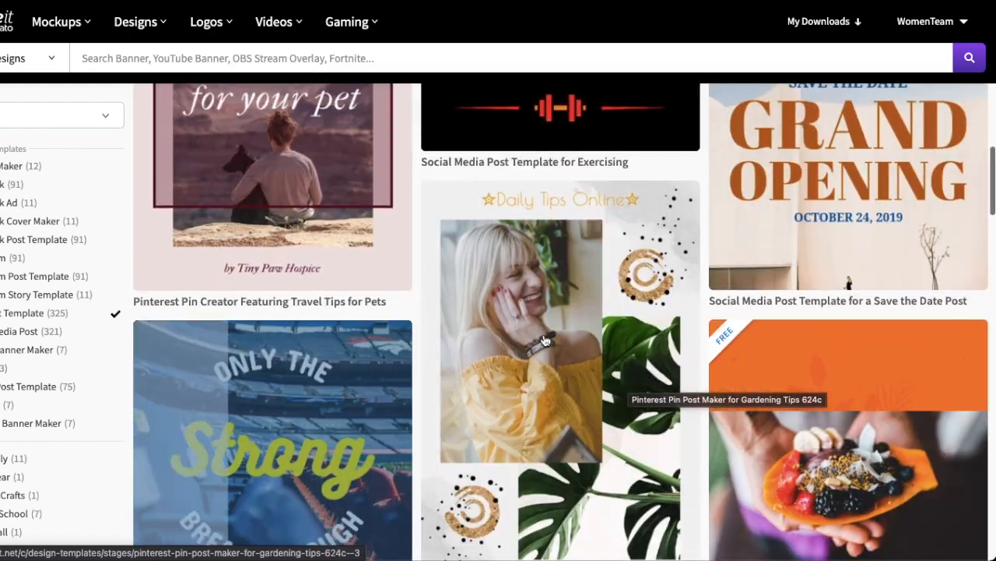
scroll(632, 404, up, 1)
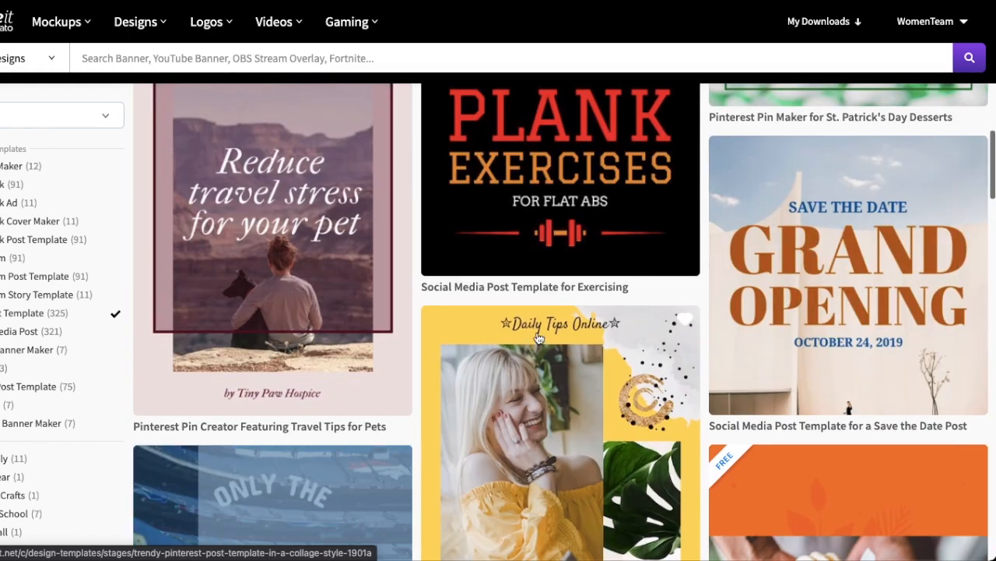
scroll(599, 374, down, 1)
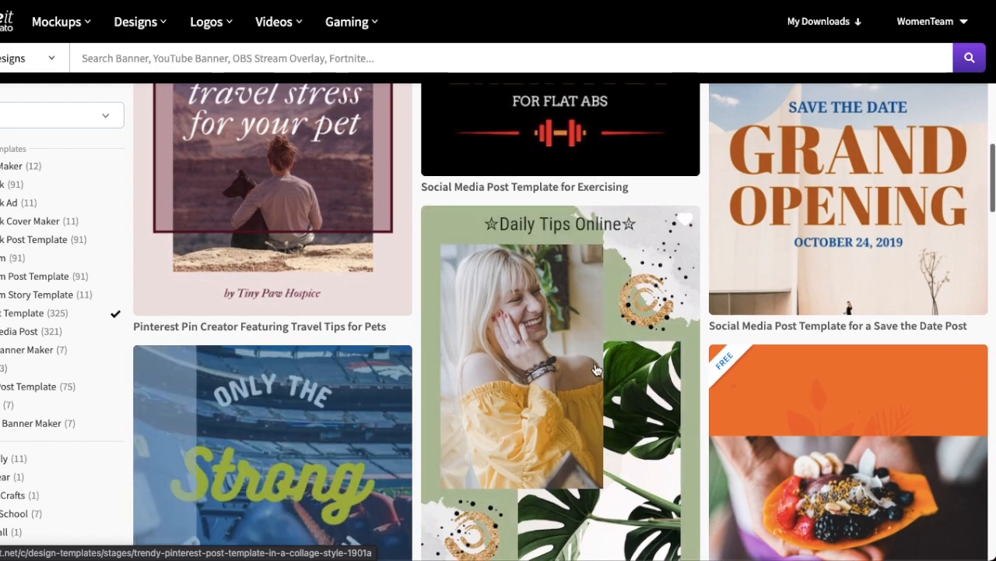
click(597, 369)
scroll(700, 245, down, 3)
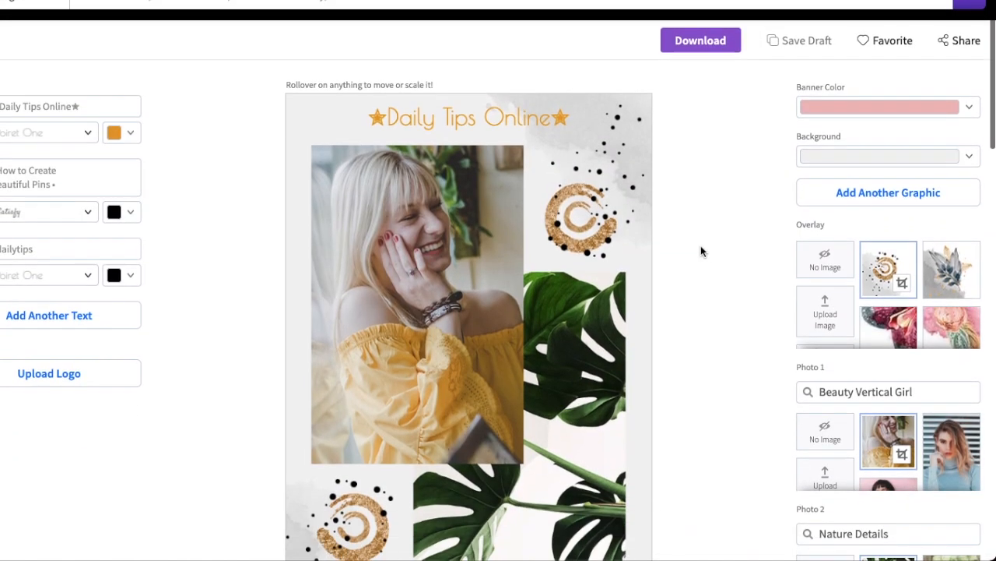
scroll(702, 350, up, 1)
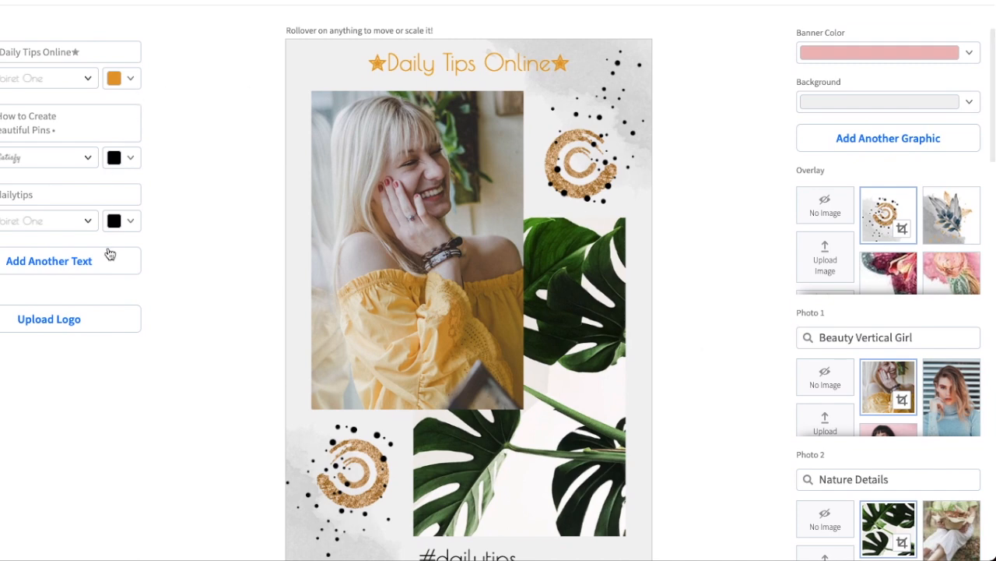
scroll(699, 240, down, 2)
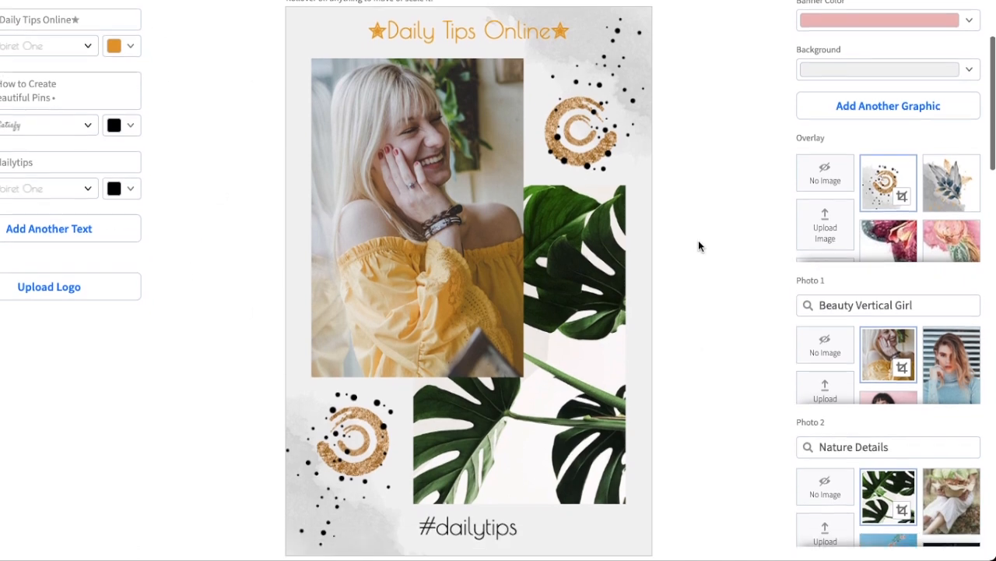
scroll(697, 382, up, 3)
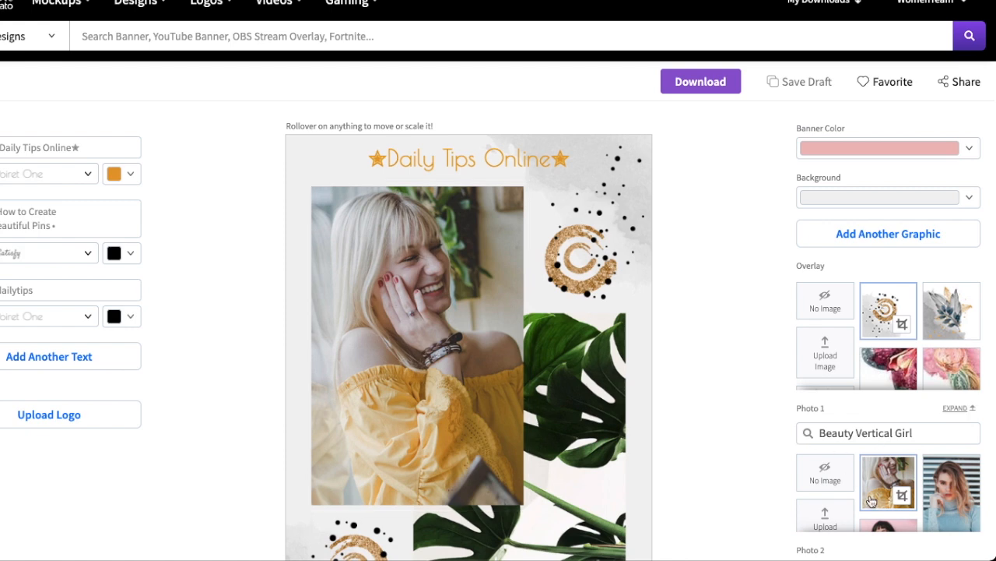
- Replace Photo 1 with work-76411654-active-t-shirt.jpg from the Downloads folder, accepting the default crop
scroll(847, 473, down, 1)
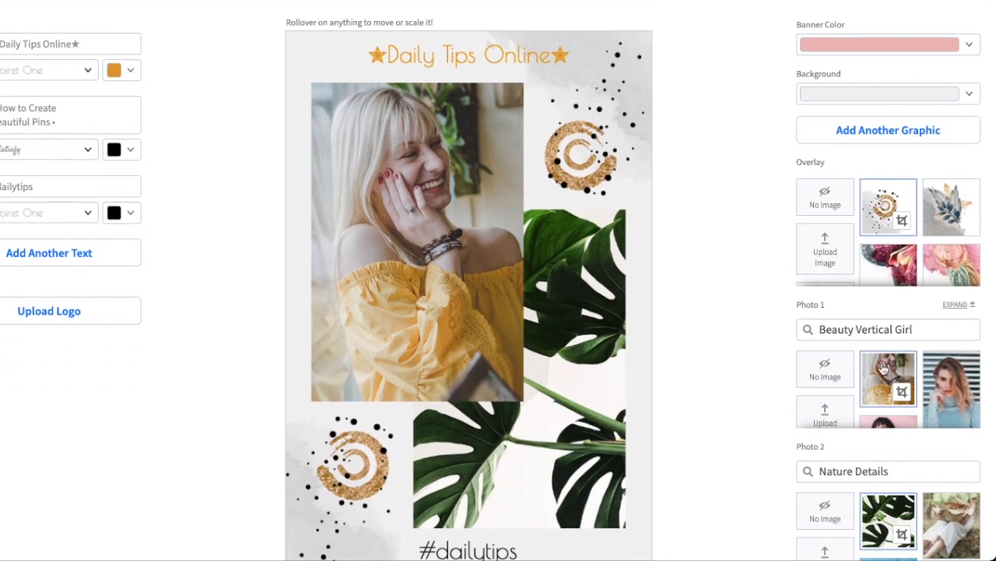
scroll(884, 369, down, 1)
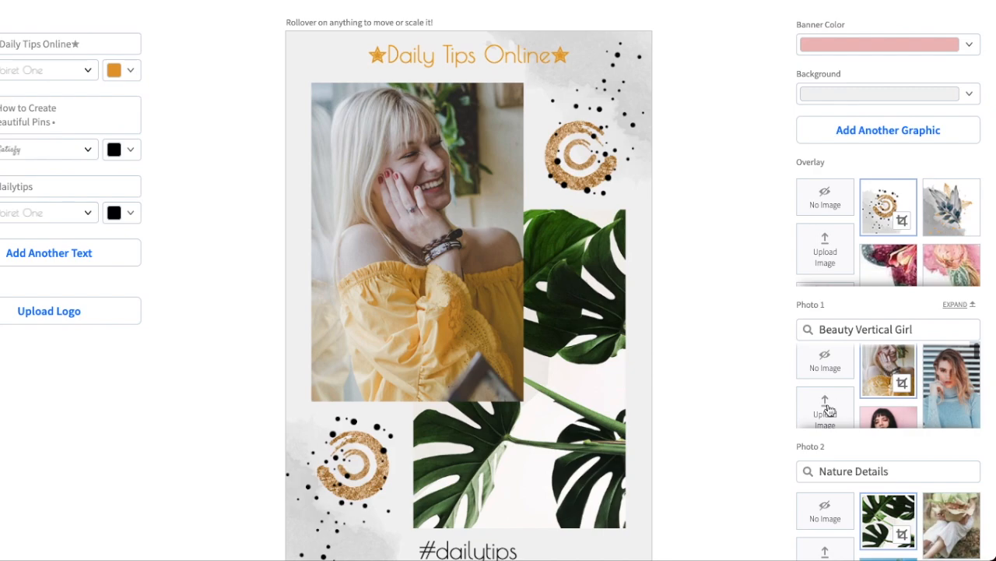
click(827, 411)
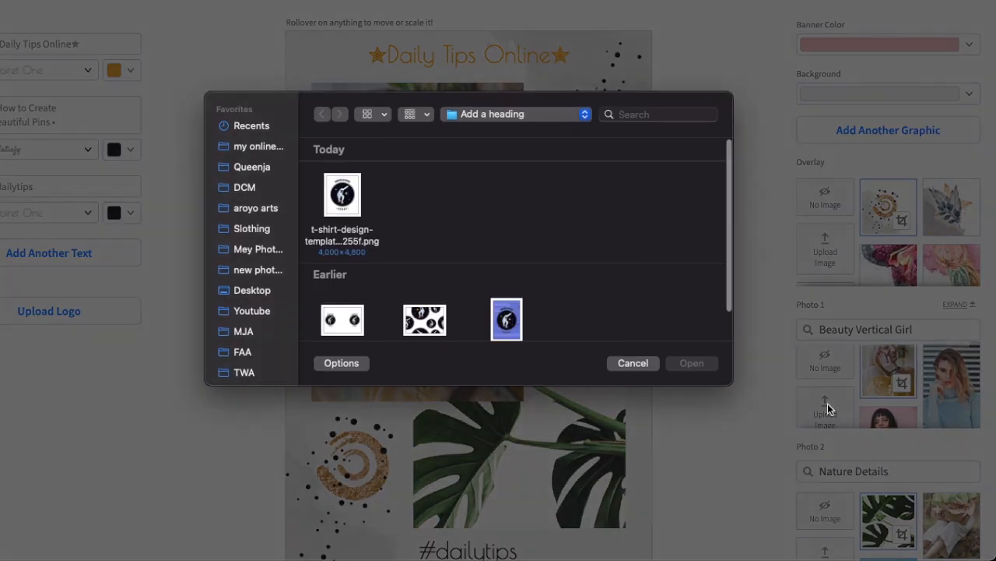
click(525, 114)
click(525, 134)
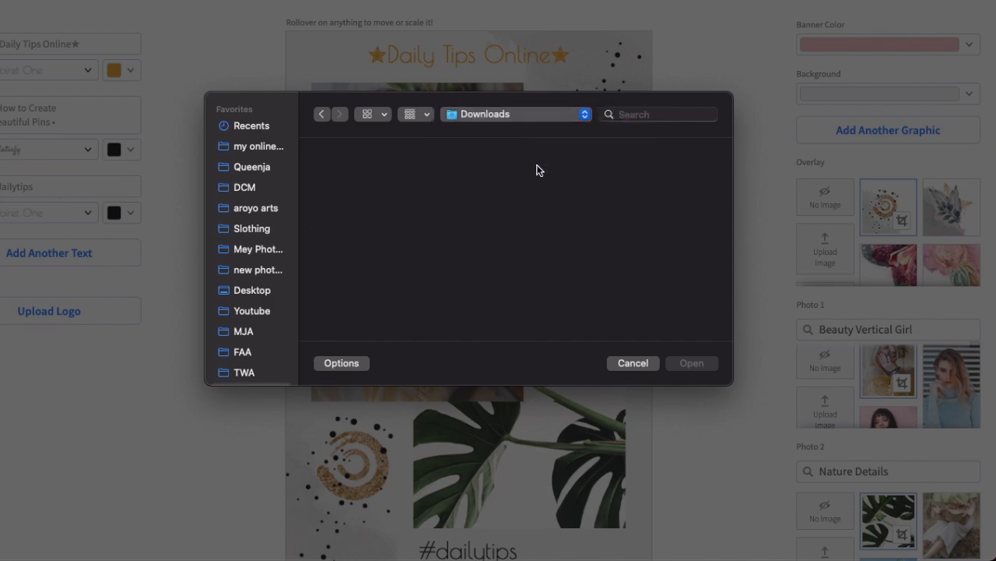
scroll(566, 232, down, 15)
scroll(520, 285, right, 10)
scroll(520, 285, right, 15)
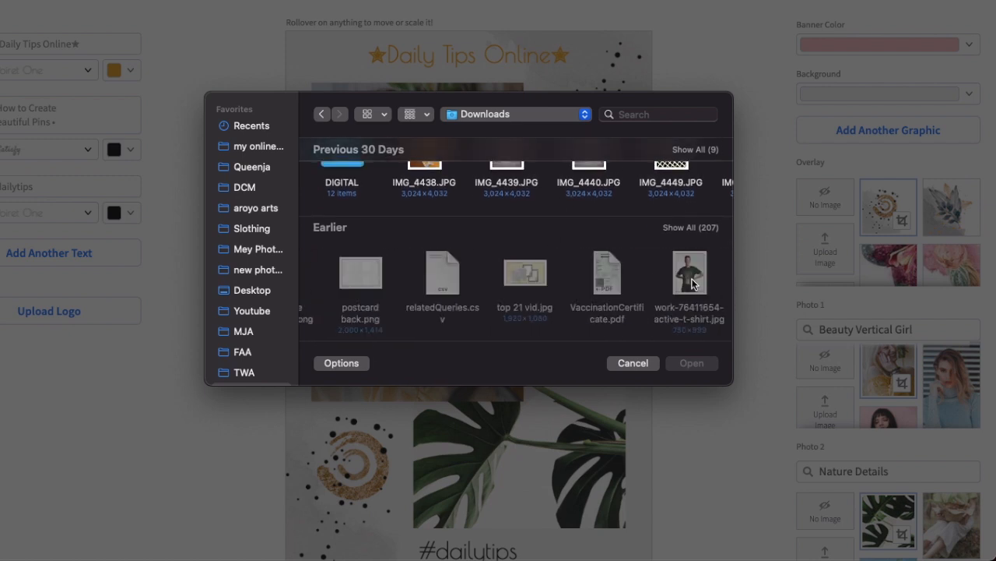
click(691, 282)
double_click(682, 280)
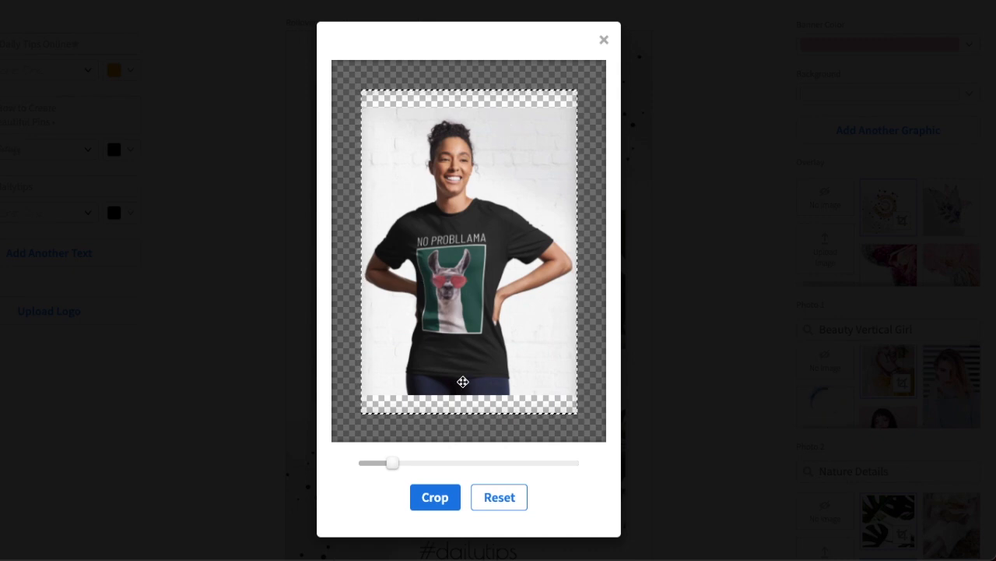
click(436, 498)
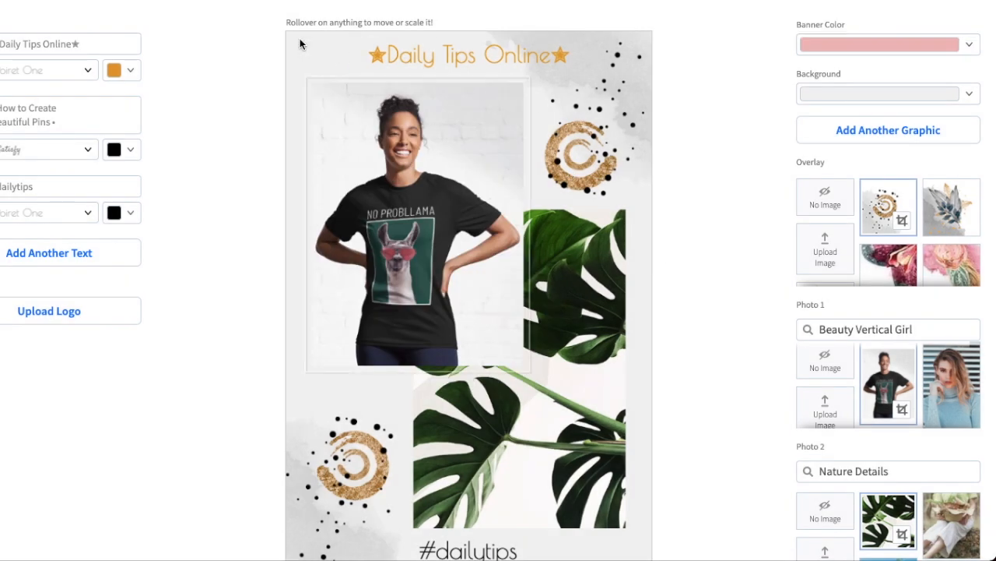
- Try a light turquoise background for the pin, then set the background to dark green to match the shirt design
click(850, 99)
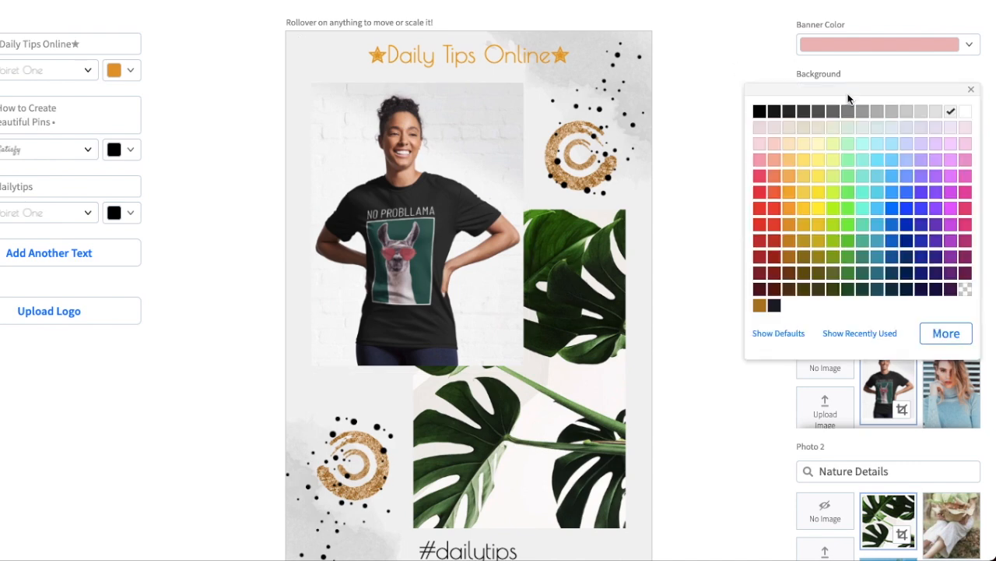
click(863, 160)
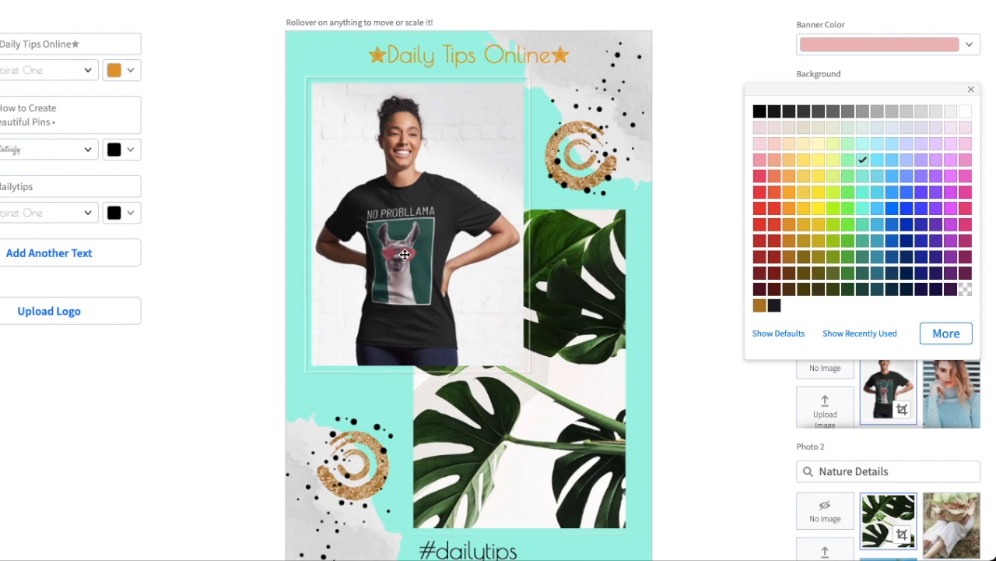
click(762, 193)
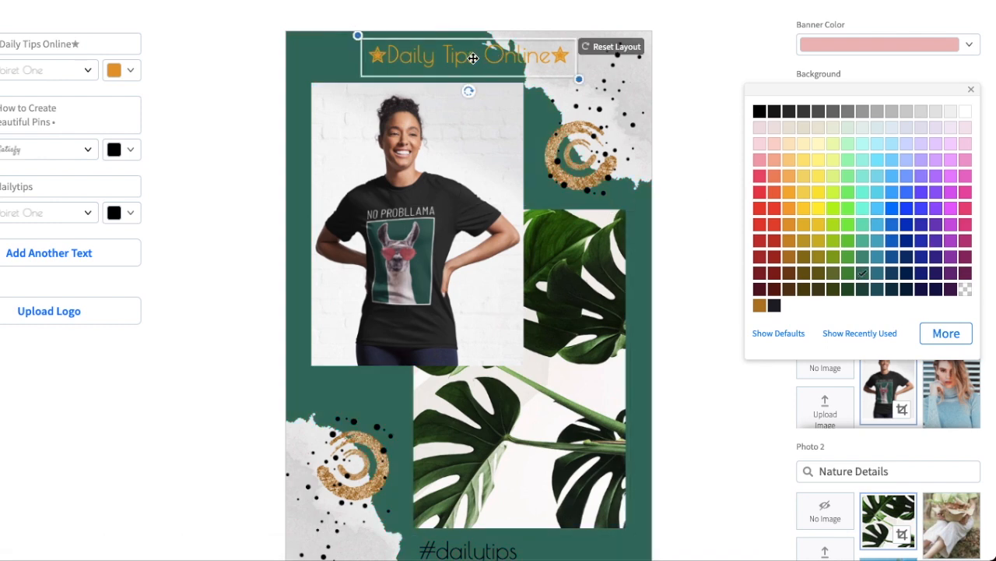
- Replace the pin's heading text with "NO PROBLLAMA", keeping the star at each end
triple_click(52, 42)
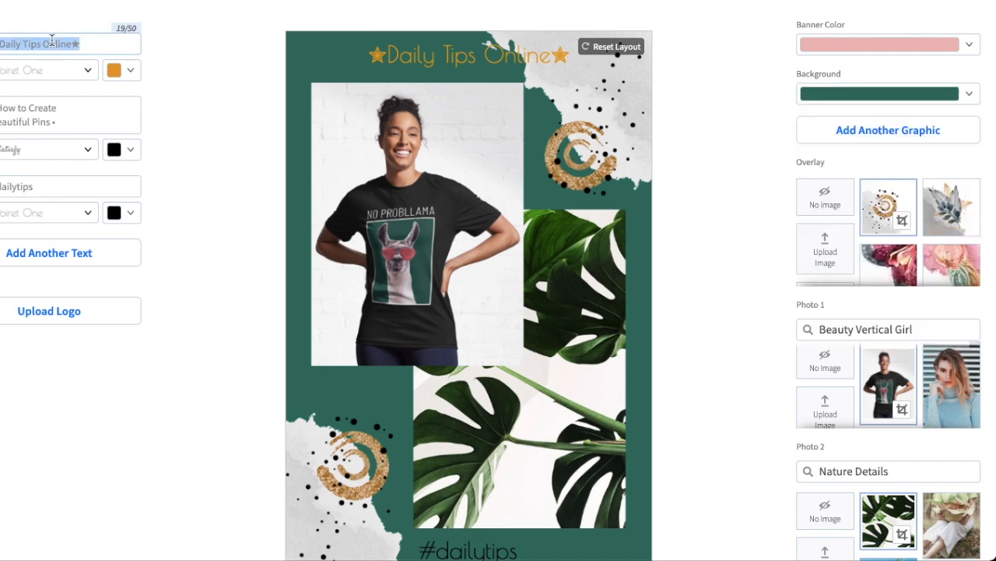
click(52, 43)
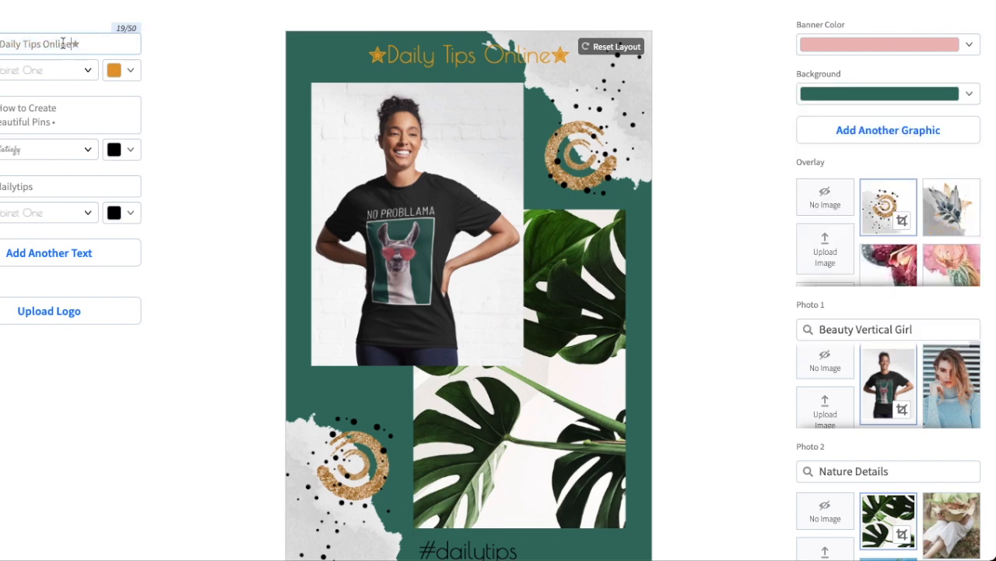
text(NO PR)
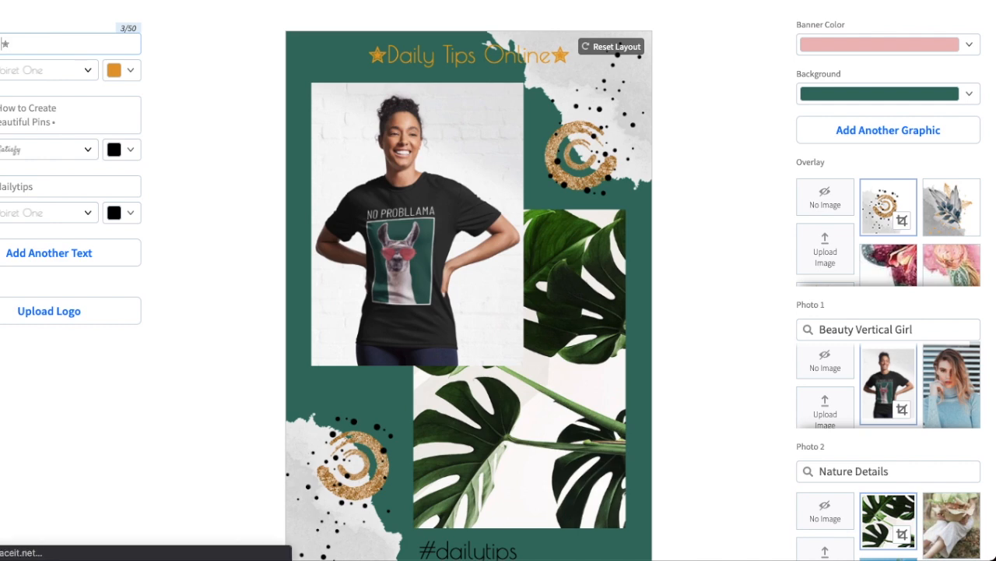
text(OBLLAMA)
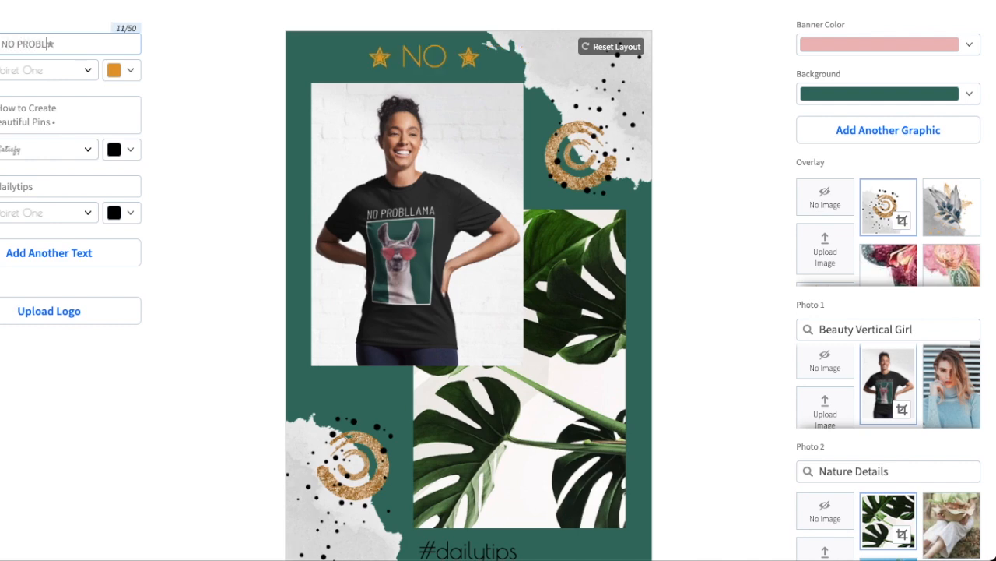
- Change the heading's colour to black and its font to the heavy italic Alegreya Sans
click(117, 70)
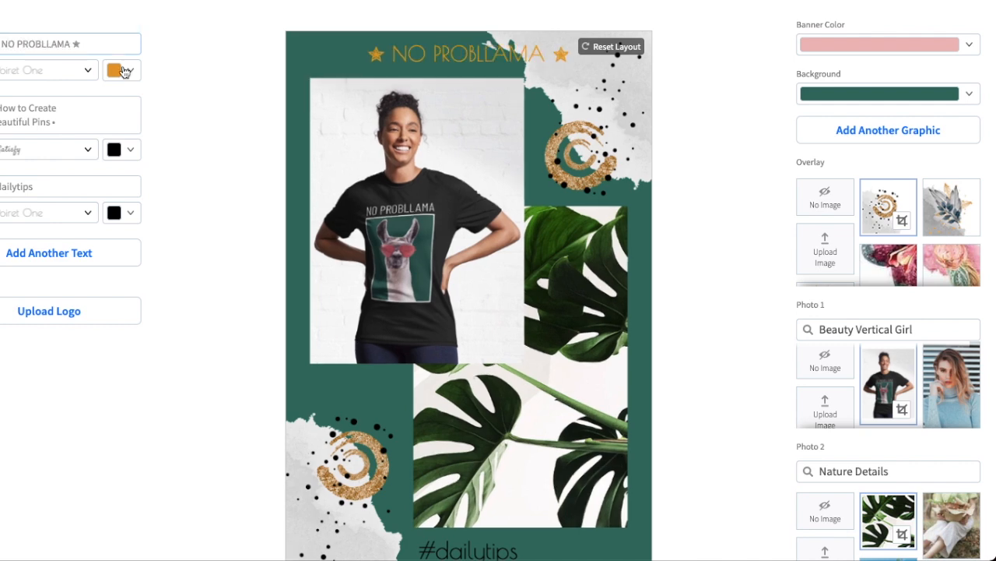
click(2, 88)
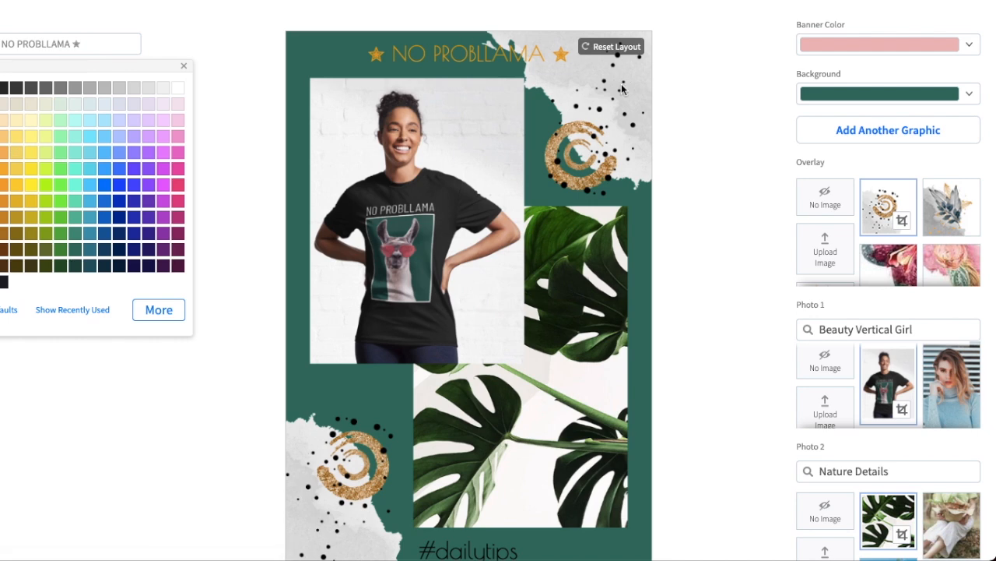
click(228, 63)
click(74, 68)
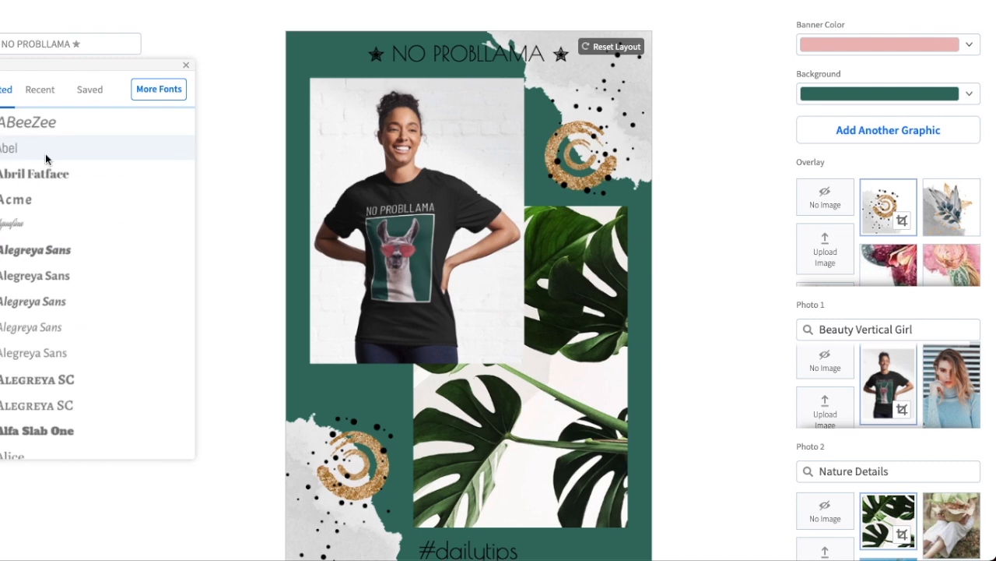
click(42, 251)
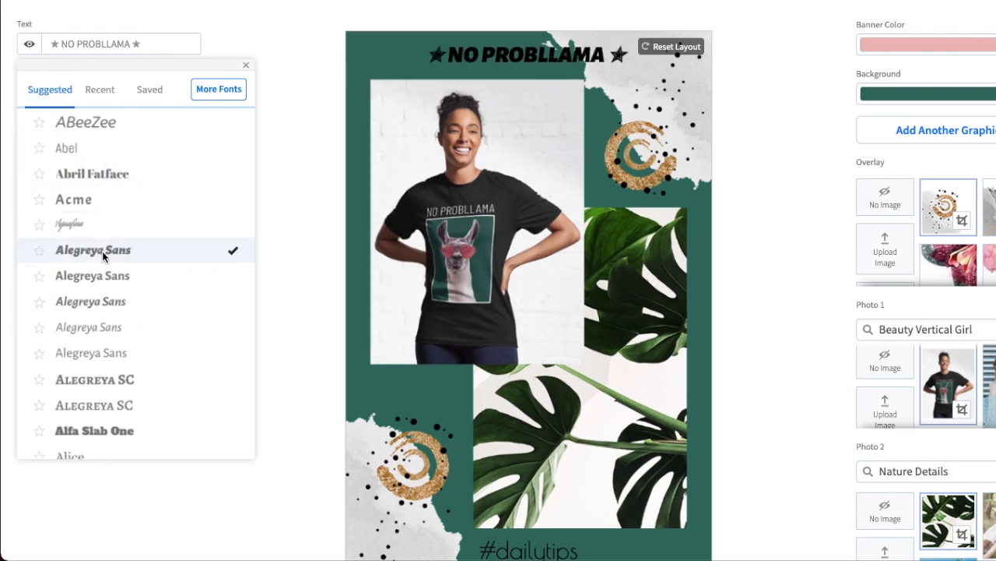
- Change the pin heading's font to Alfa Slab One
scroll(110, 283, down, 4)
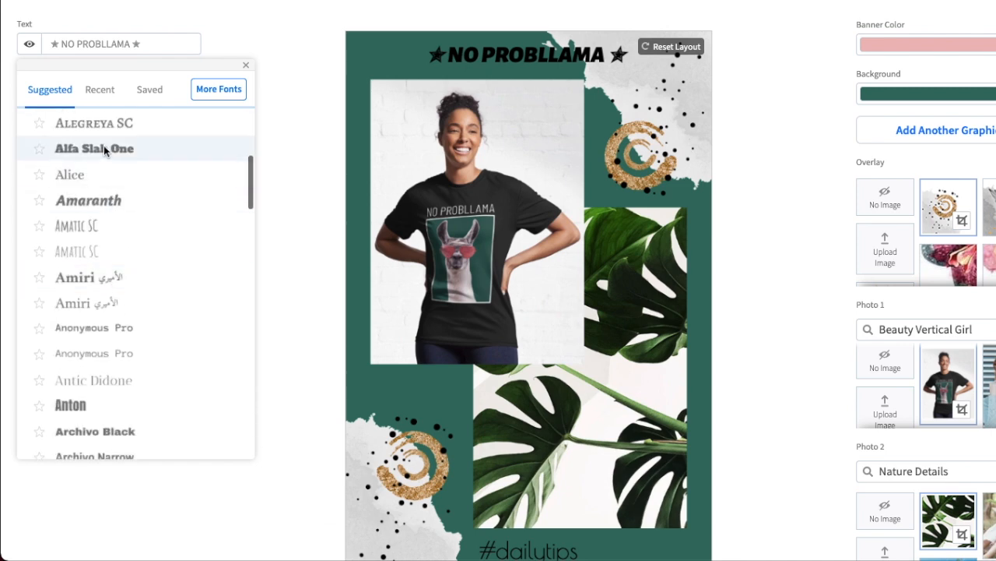
click(104, 147)
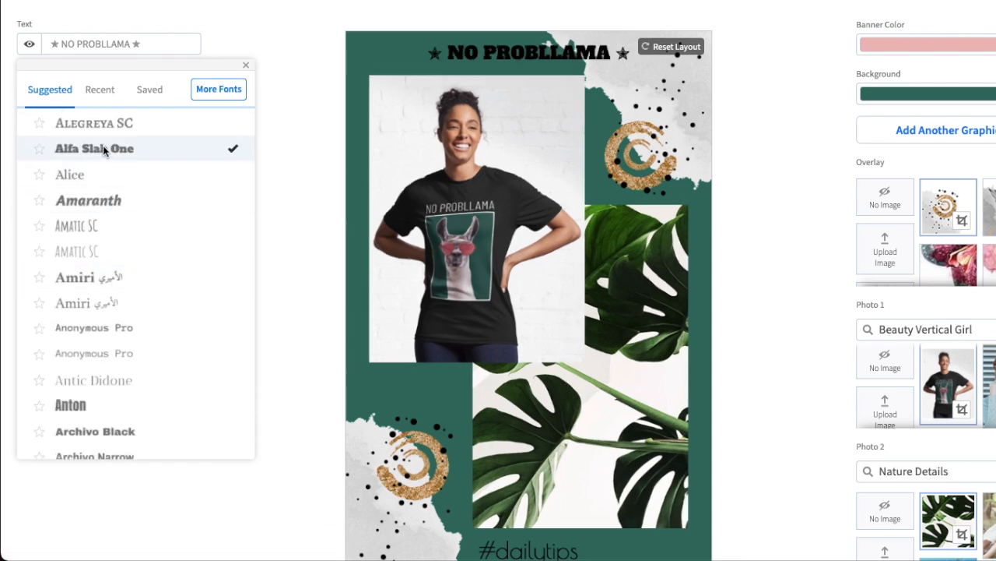
click(775, 117)
scroll(775, 118, down, 2)
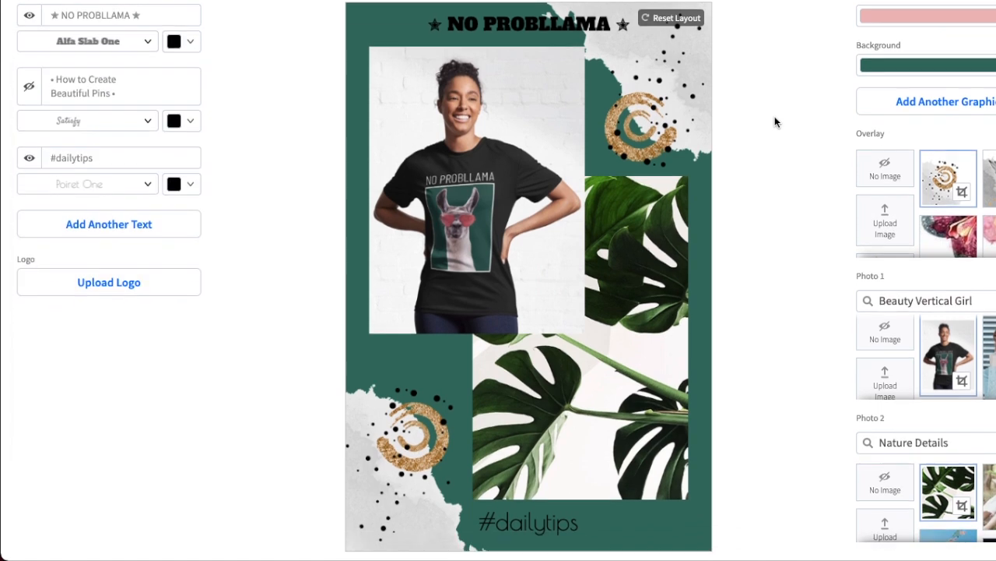
scroll(597, 309, down, 3)
- Replace the bottom hashtag text with "#fashionforher" and review the pin from heading to hashtag
scroll(483, 408, up, 7)
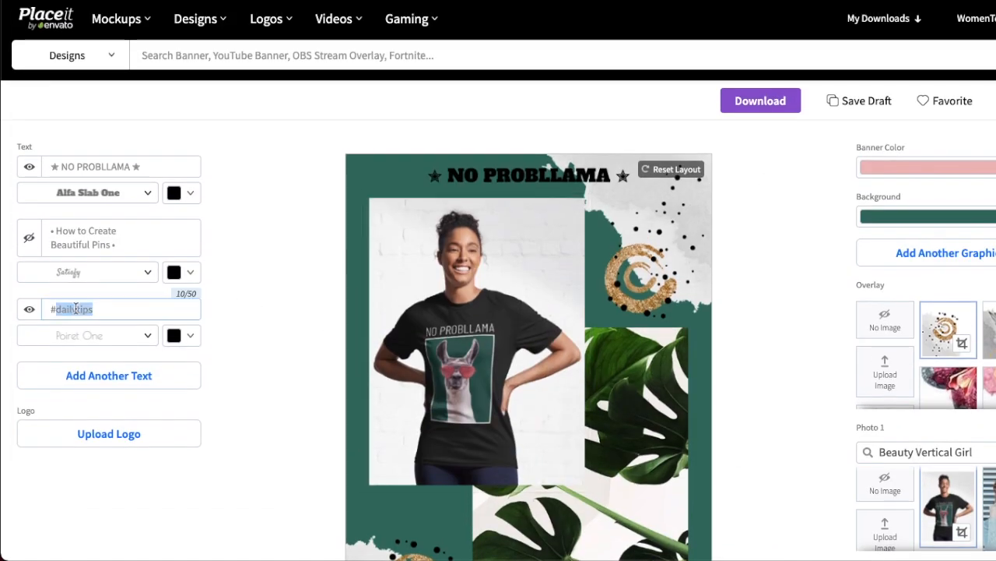
text(shionforher)
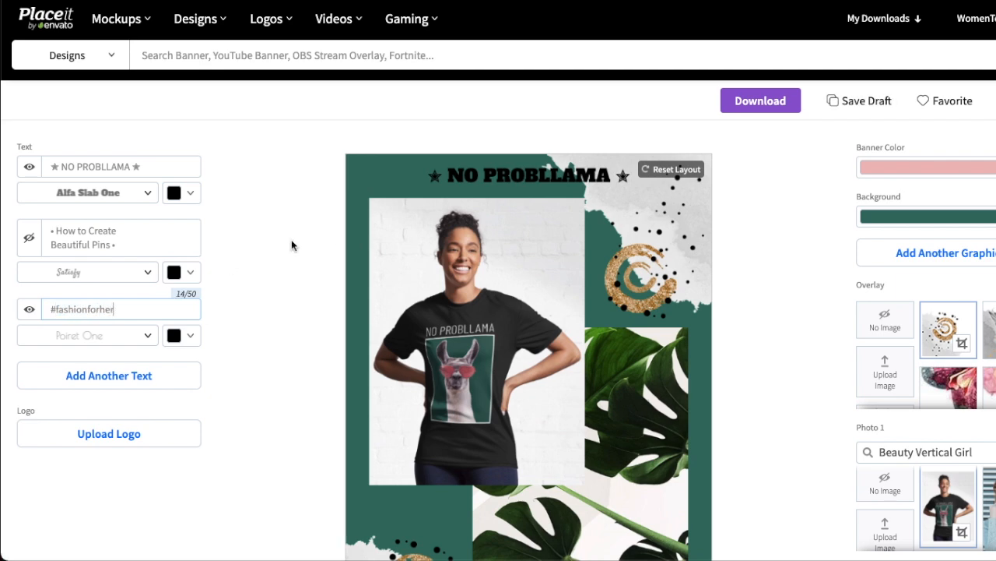
scroll(291, 239, down, 2)
scroll(428, 232, down, 2)
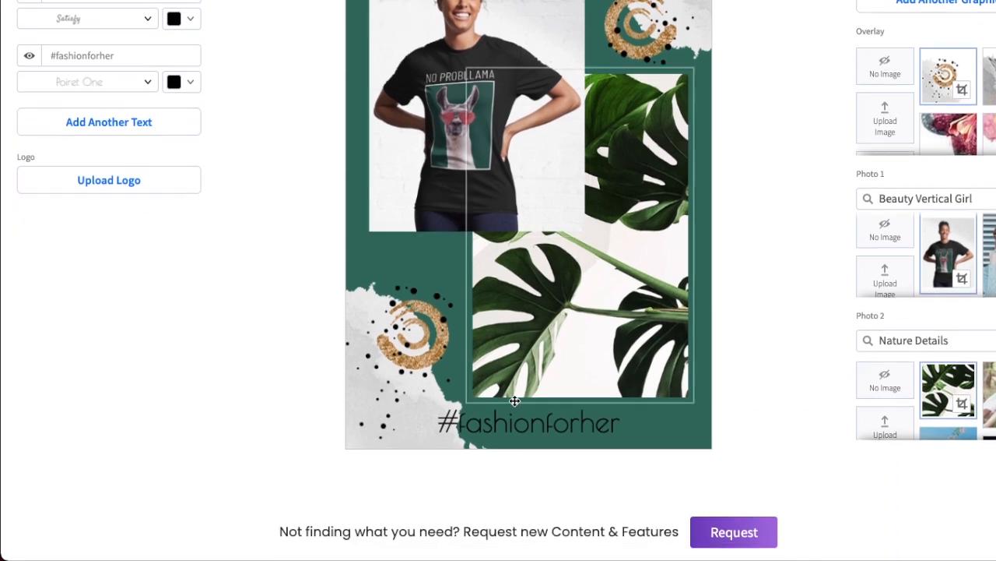
scroll(592, 284, up, 4)
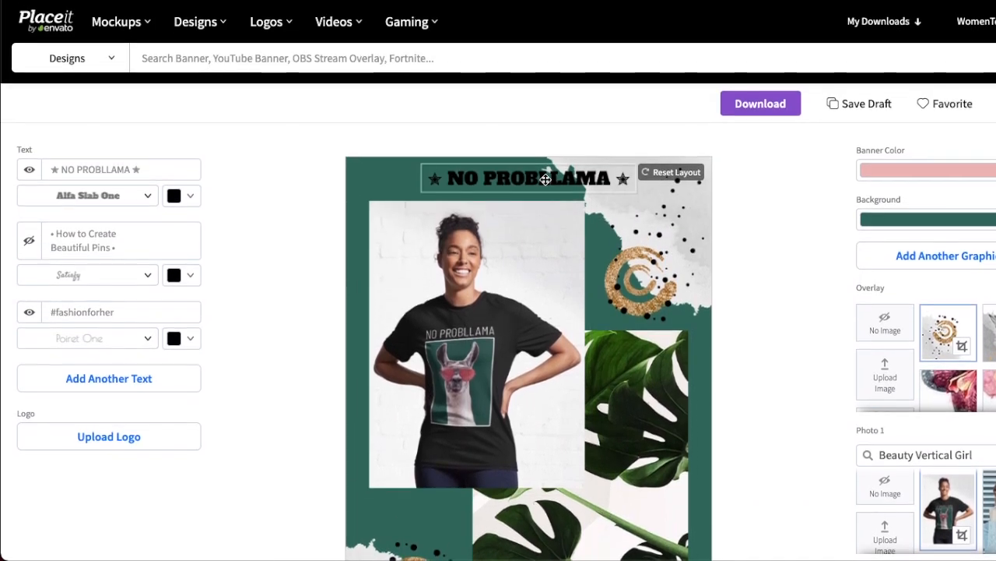
scroll(695, 202, down, 3)
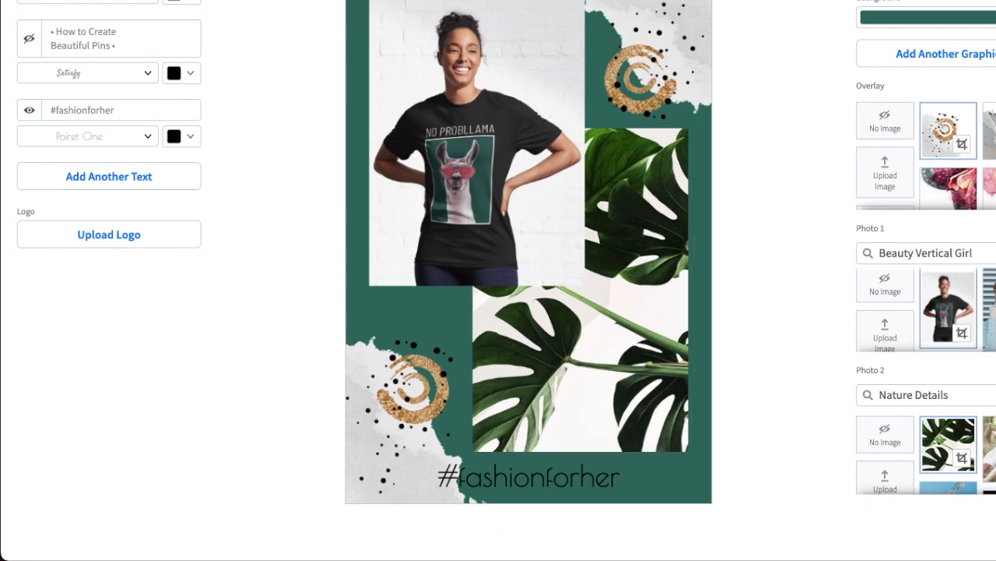
- Browse the Nature Details images for Photo 2, and search its stock images for "llama" instead
scroll(966, 439, down, 5)
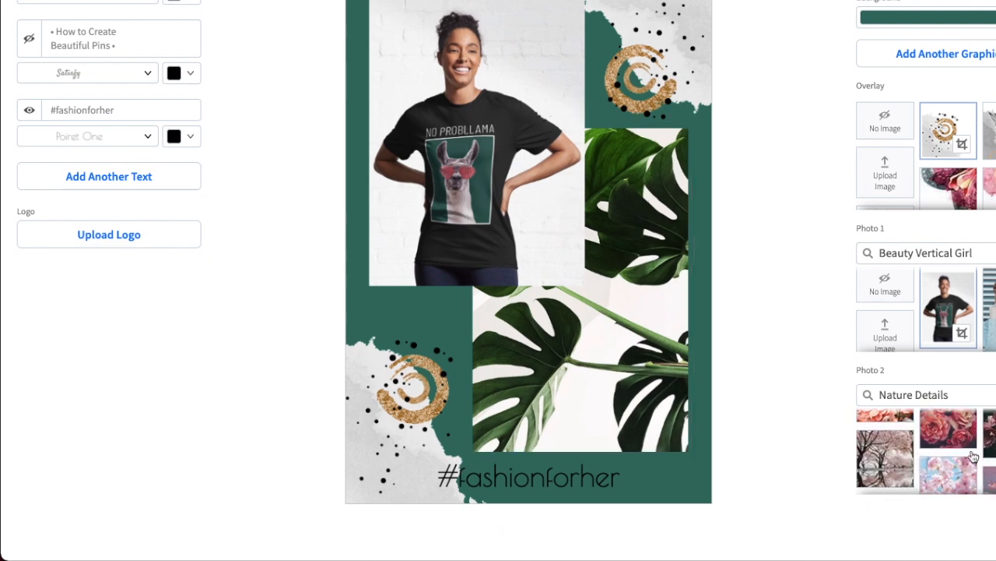
scroll(973, 457, down, 5)
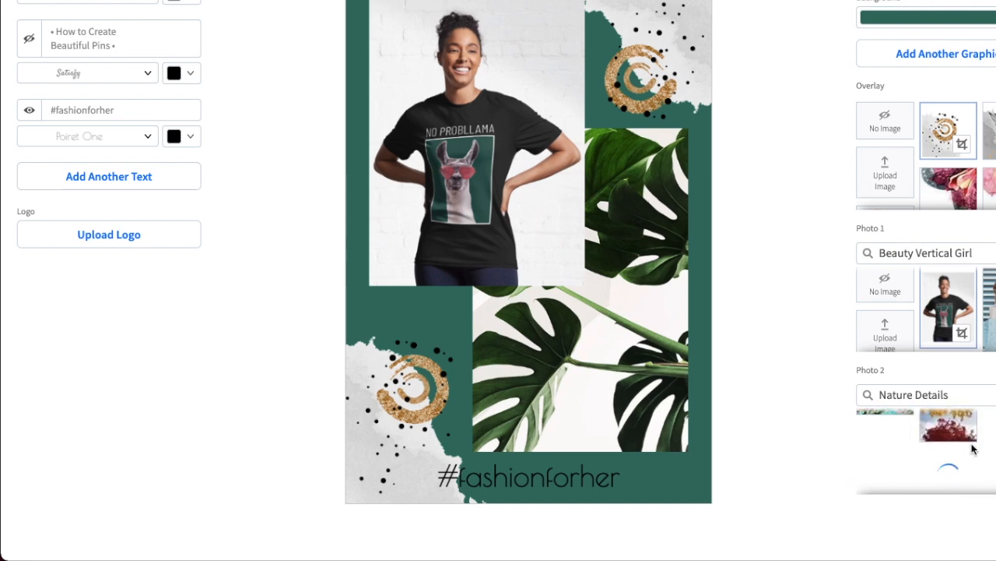
scroll(936, 454, up, 2)
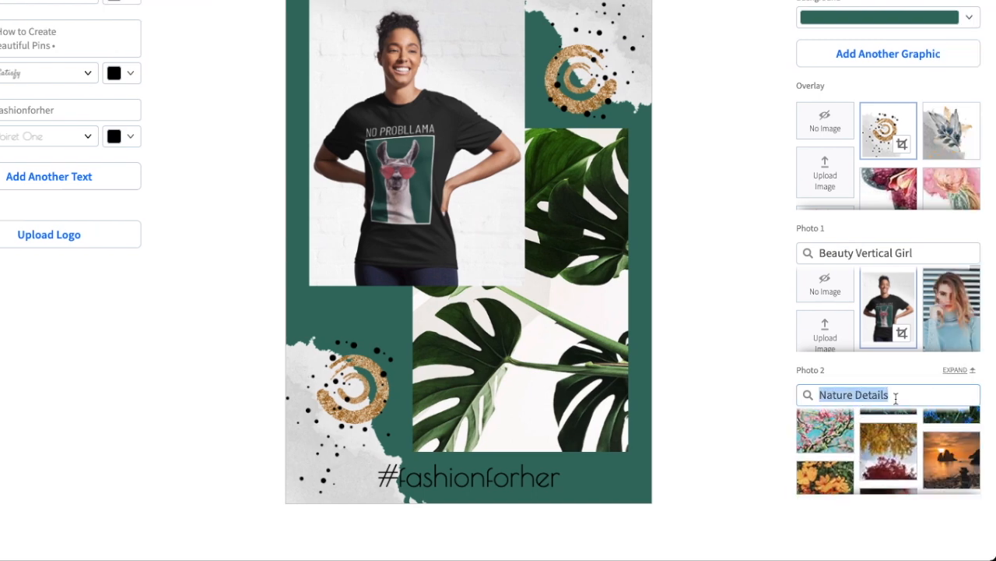
key(Return)
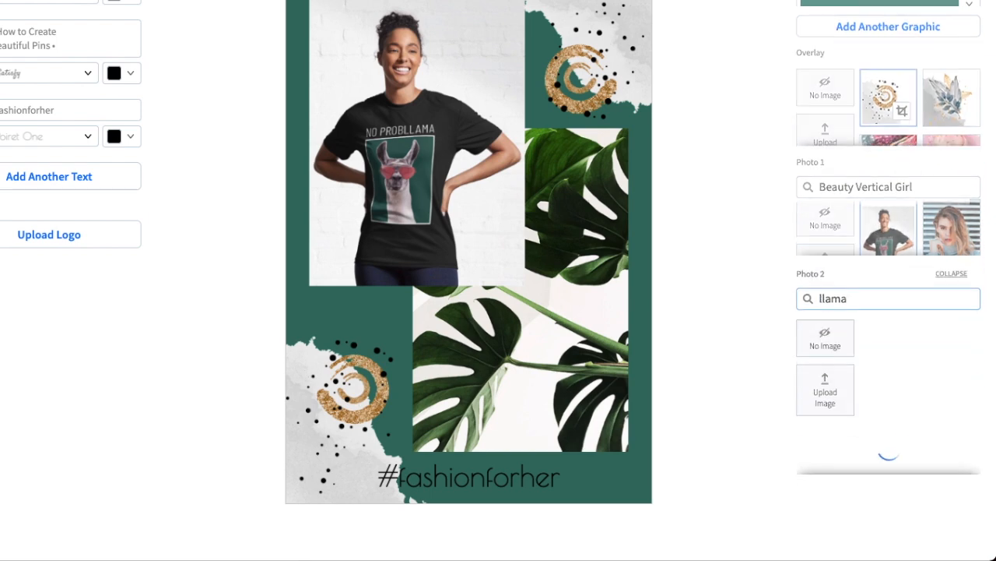
scroll(914, 131, up, 3)
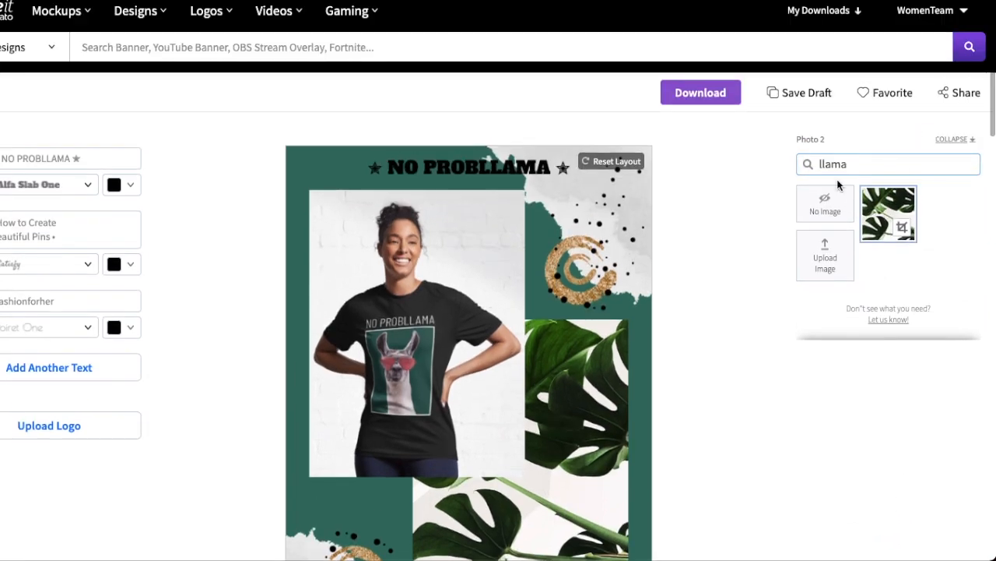
- Switch to the Redbubble product page for No Probllama and download the taller portrait image of the Art Board Print
scroll(608, 195, down, 2)
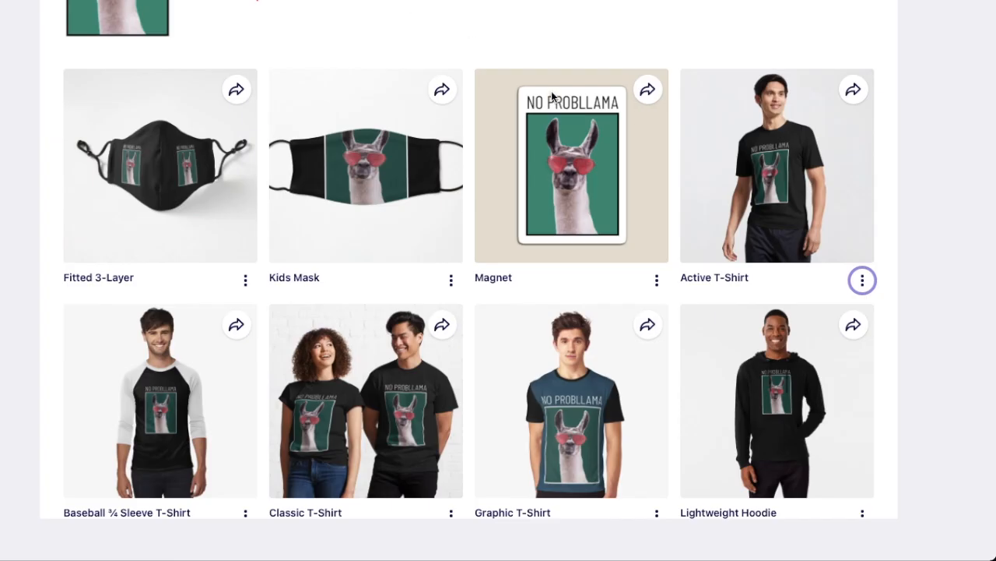
scroll(572, 155, down, 3)
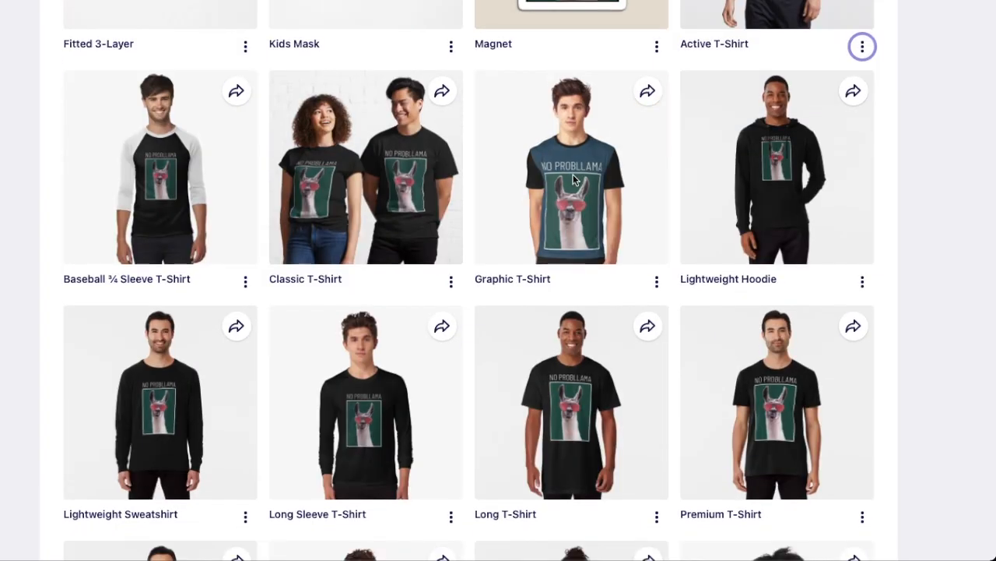
scroll(594, 225, down, 5)
scroll(593, 230, down, 12)
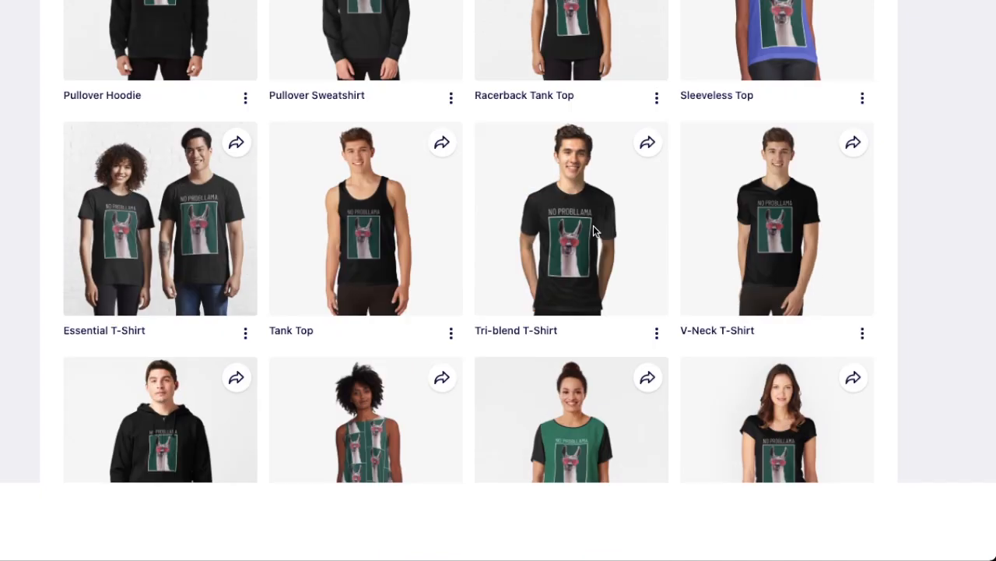
scroll(593, 228, down, 3)
scroll(593, 227, up, 1)
scroll(594, 227, down, 4)
scroll(593, 231, down, 6)
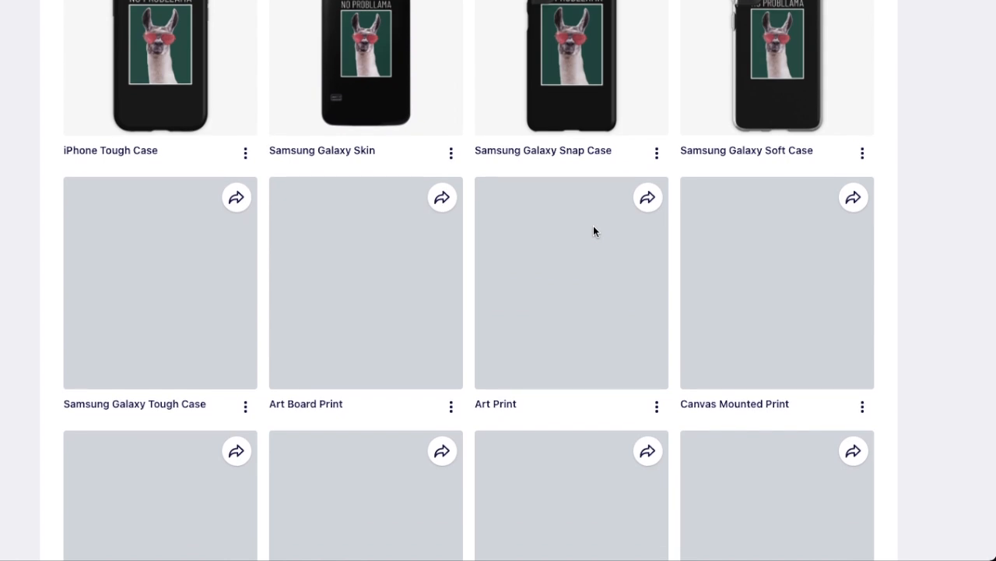
scroll(385, 232, down, 2)
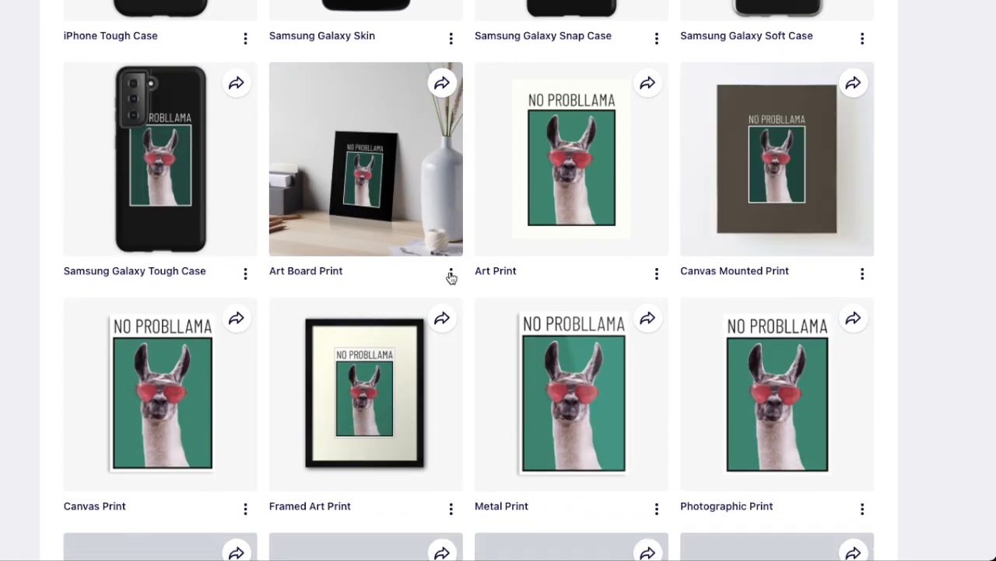
click(451, 274)
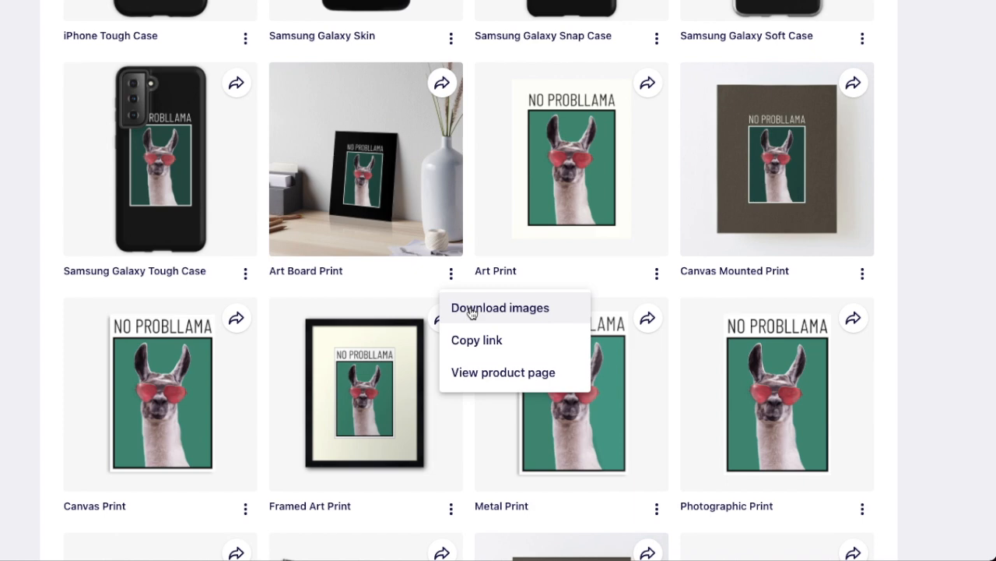
click(471, 310)
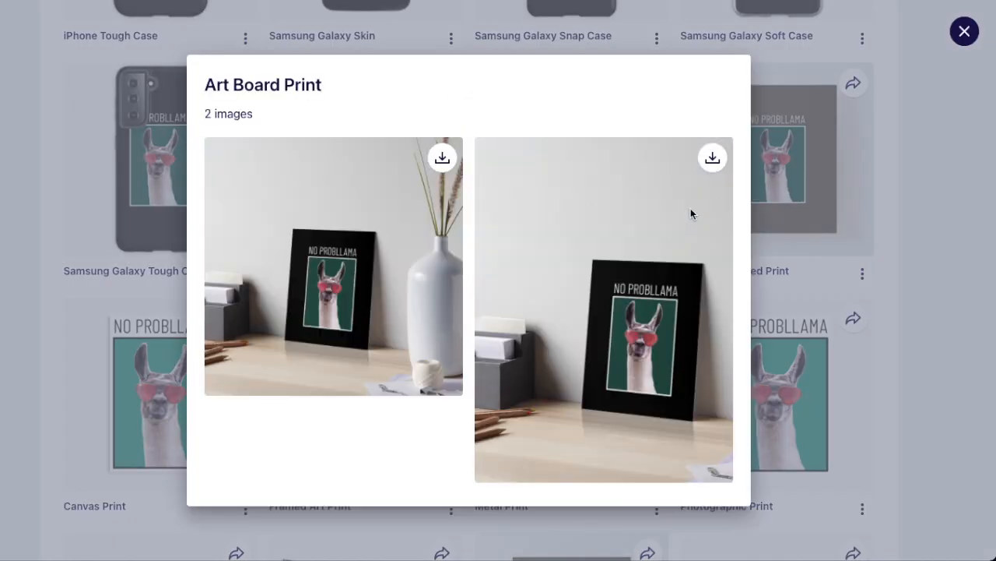
click(711, 159)
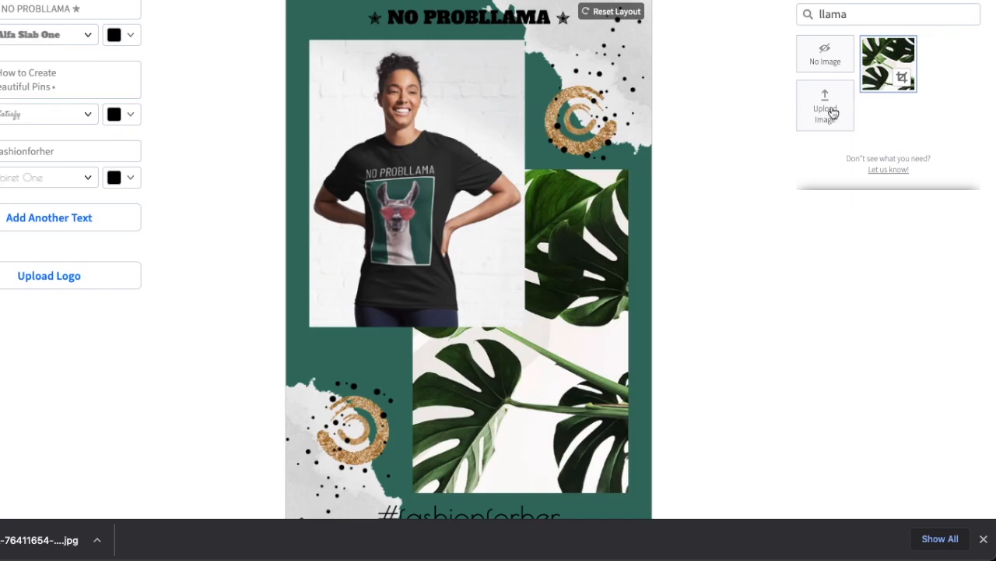
- Back in Placeit, replace Photo 2 with the downloaded art board print image from the Downloads folder, accepting the default crop
click(828, 110)
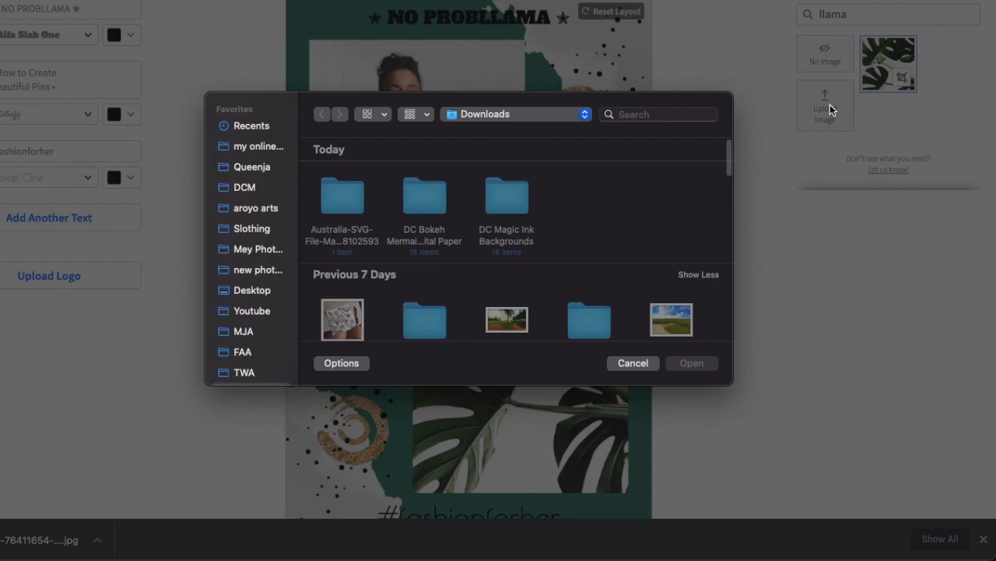
scroll(536, 269, down, 10)
click(686, 285)
double_click(686, 285)
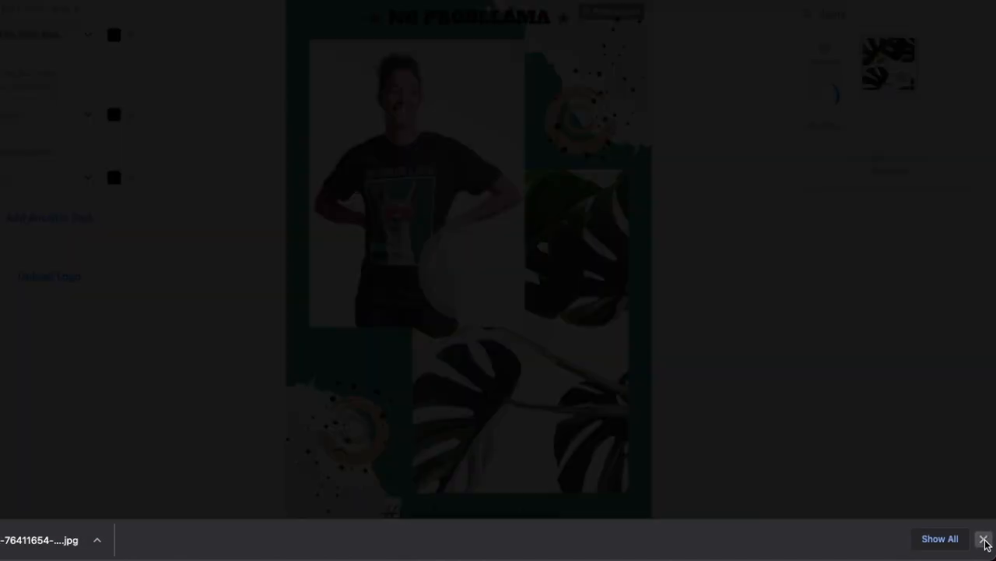
click(435, 456)
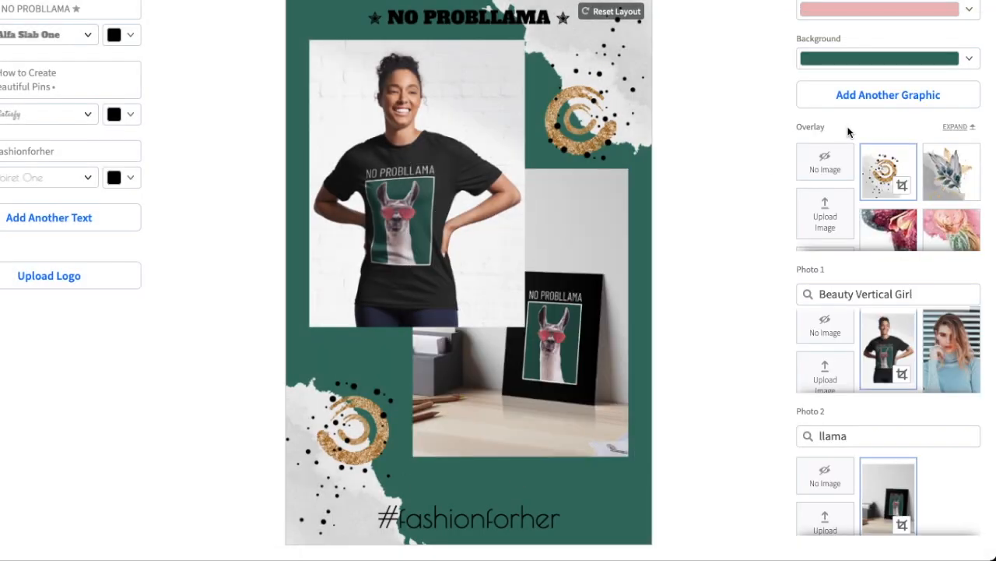
- Try a tighter crop of Photo 2, with the art board print enlarged and shifted to fill the frame
click(902, 526)
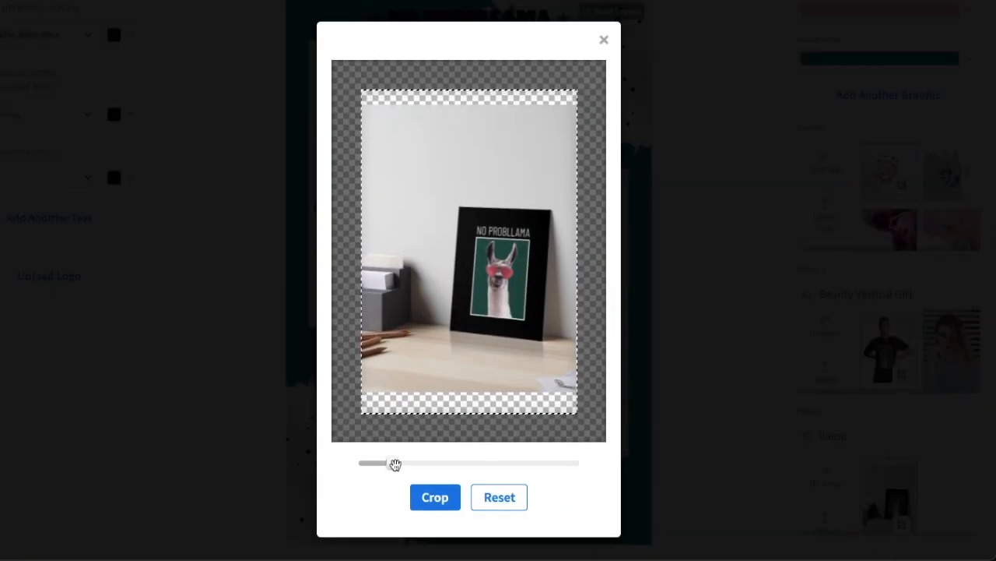
drag(395, 464, 402, 464)
drag(495, 323, 531, 327)
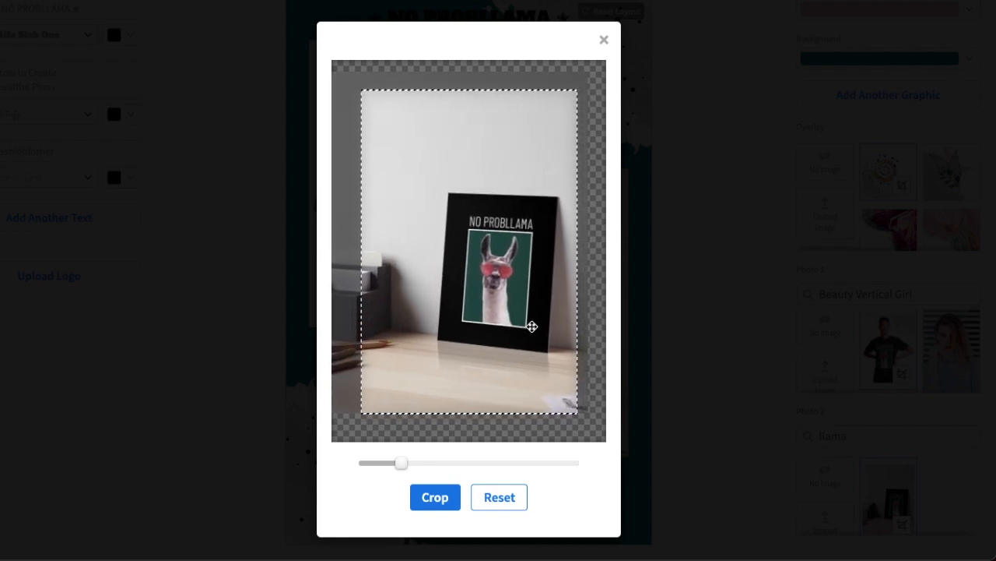
click(435, 495)
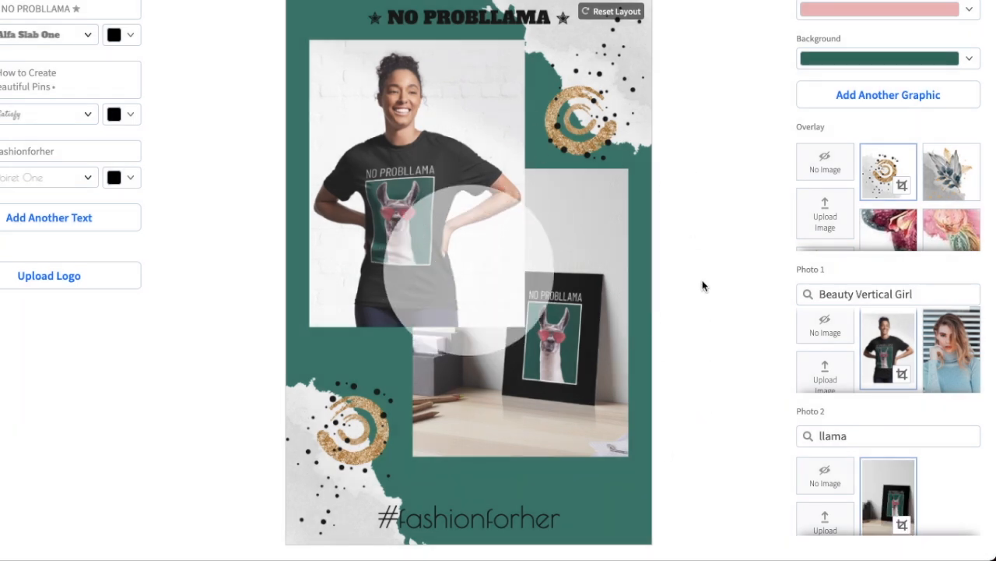
mouse_move(562, 311)
mouse_down()
mouse_move(580, 328)
mouse_move(565, 309)
mouse_up()
click(755, 294)
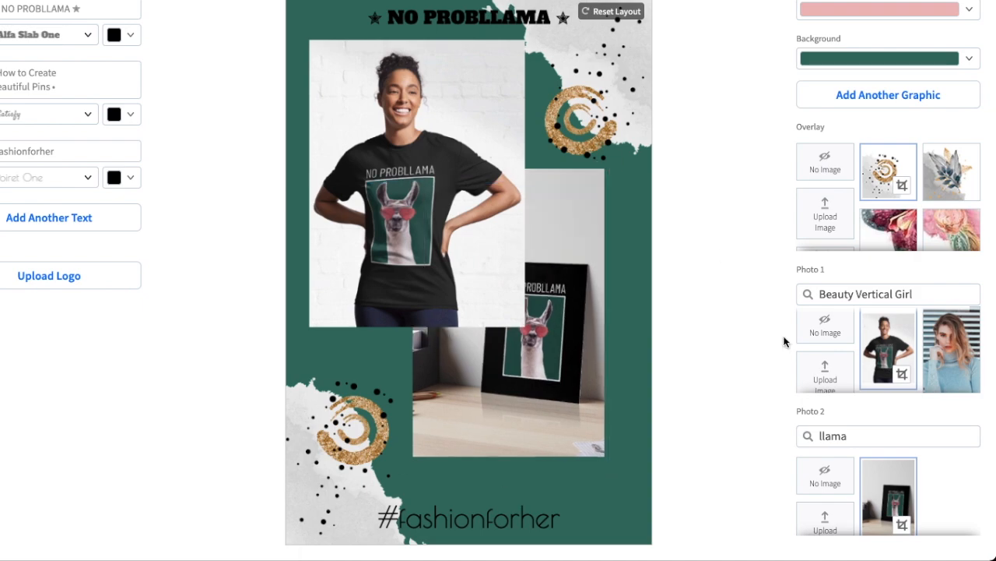
- Recrop Photo 2 at a slightly smaller zoom, placing the desk scene low in the frame with the whole art board visible
click(902, 528)
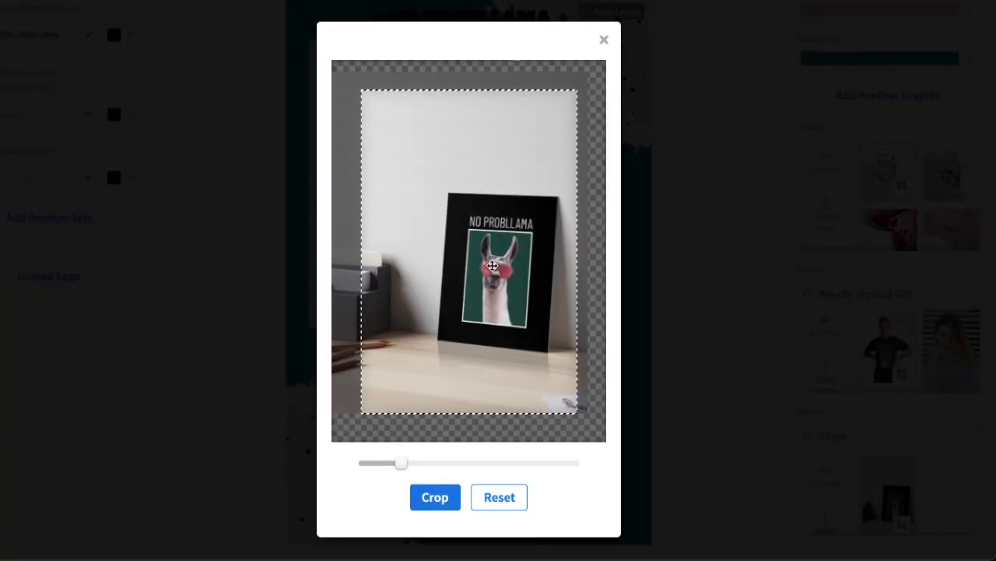
drag(402, 464, 387, 464)
drag(453, 297, 479, 317)
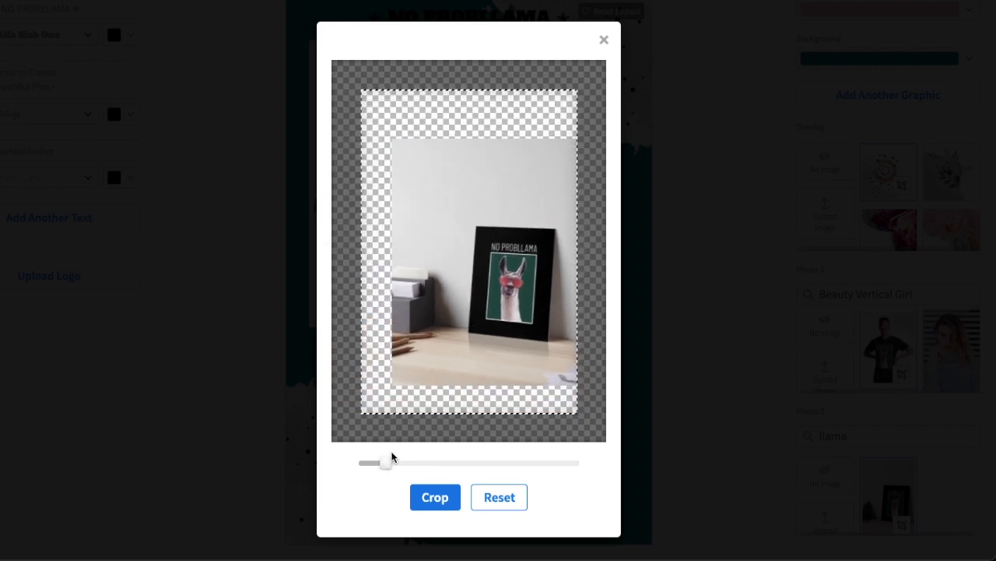
drag(387, 464, 398, 463)
drag(507, 328, 488, 330)
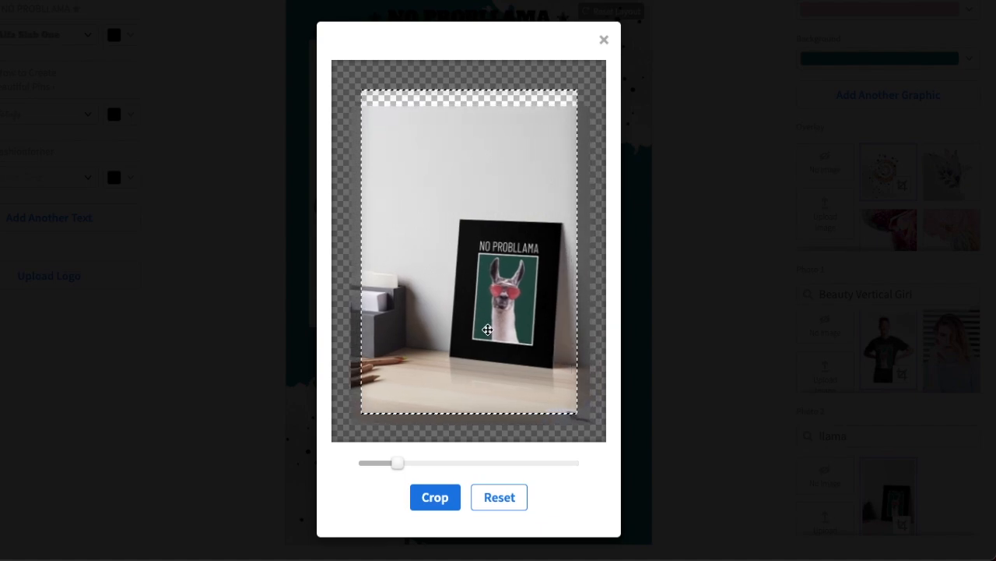
click(434, 501)
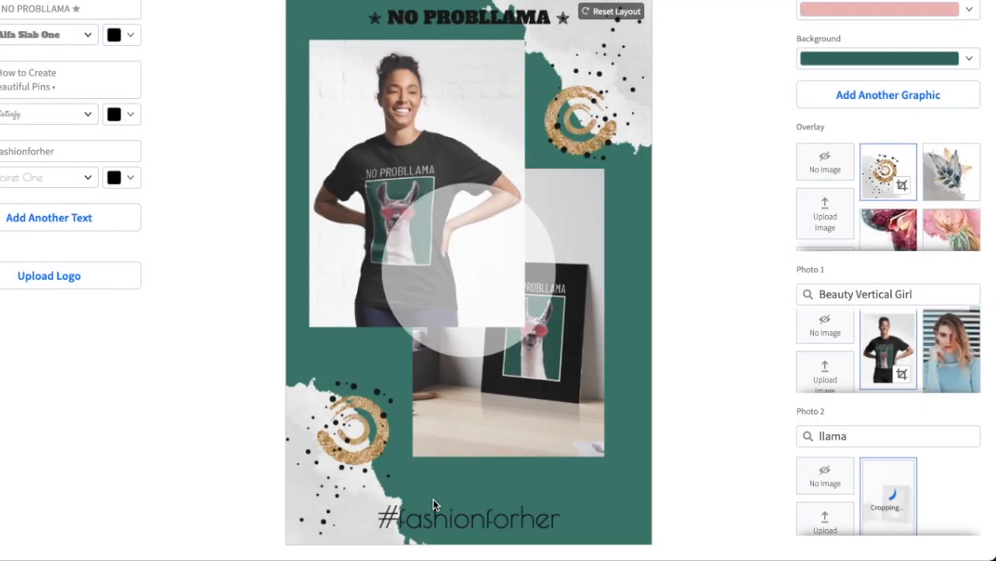
- Move Photo 2 down and to the right on the pin so the full NO PROBLLAMA print clears the T-shirt photo
click(586, 287)
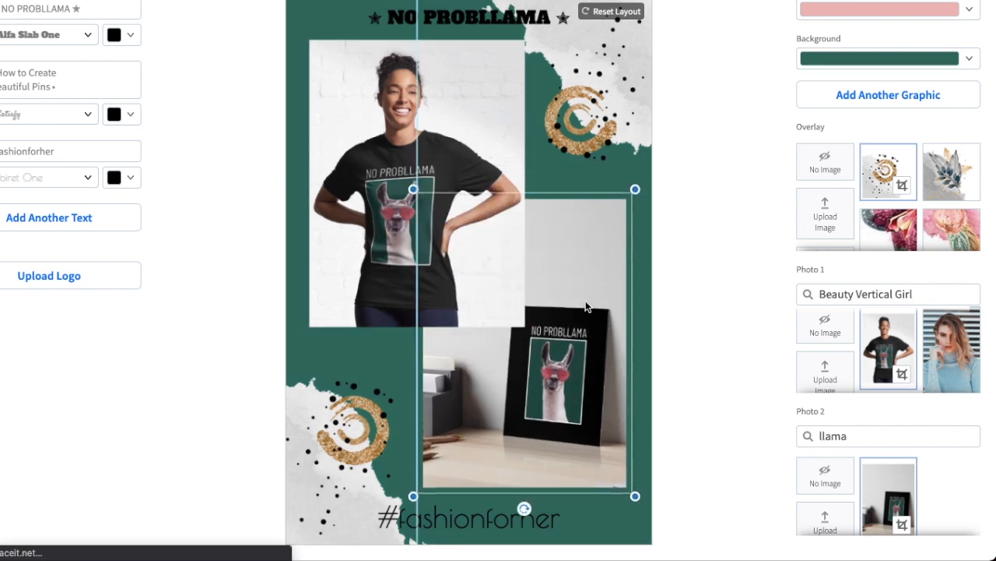
drag(557, 241, 570, 259)
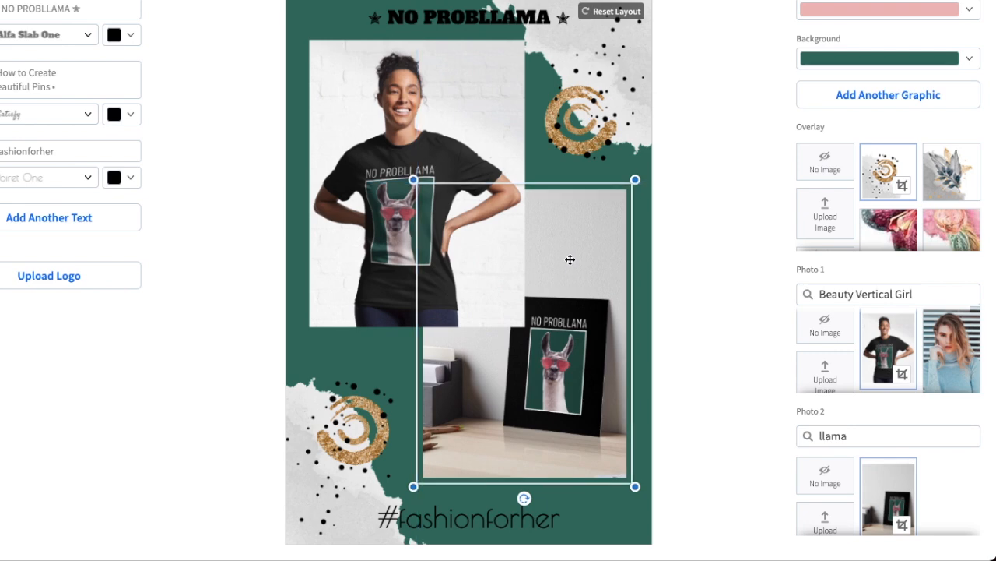
click(710, 193)
scroll(593, 197, up, 1)
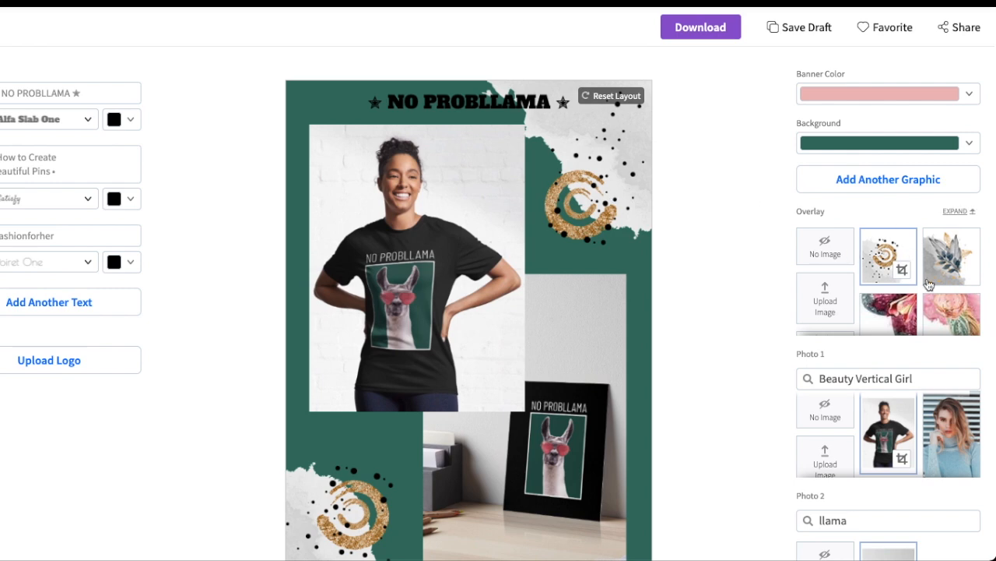
- Check the finished pin layout from top to bottom, and open Placeit's Arts and Crafts logo templates
scroll(612, 200, down, 3)
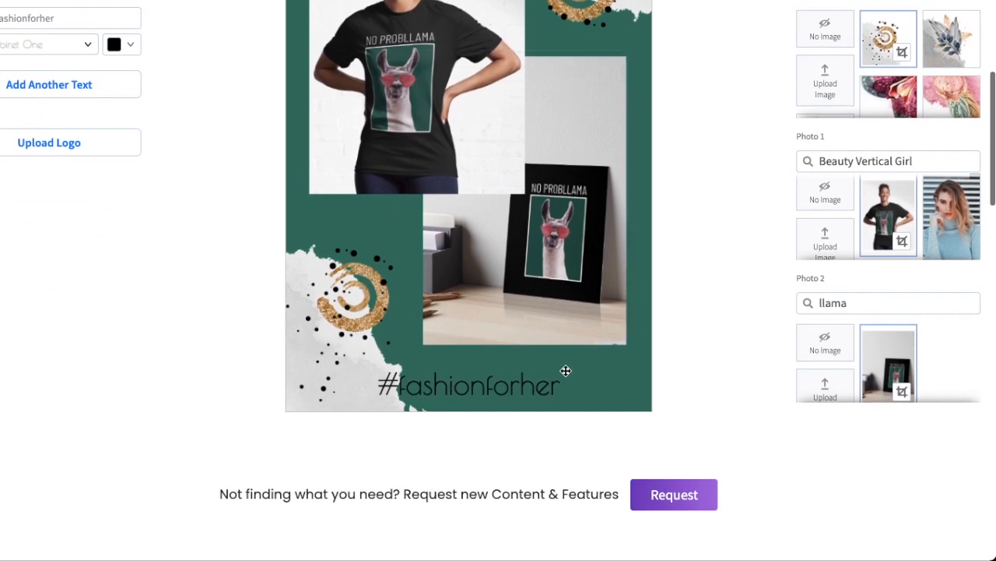
scroll(666, 389, up, 3)
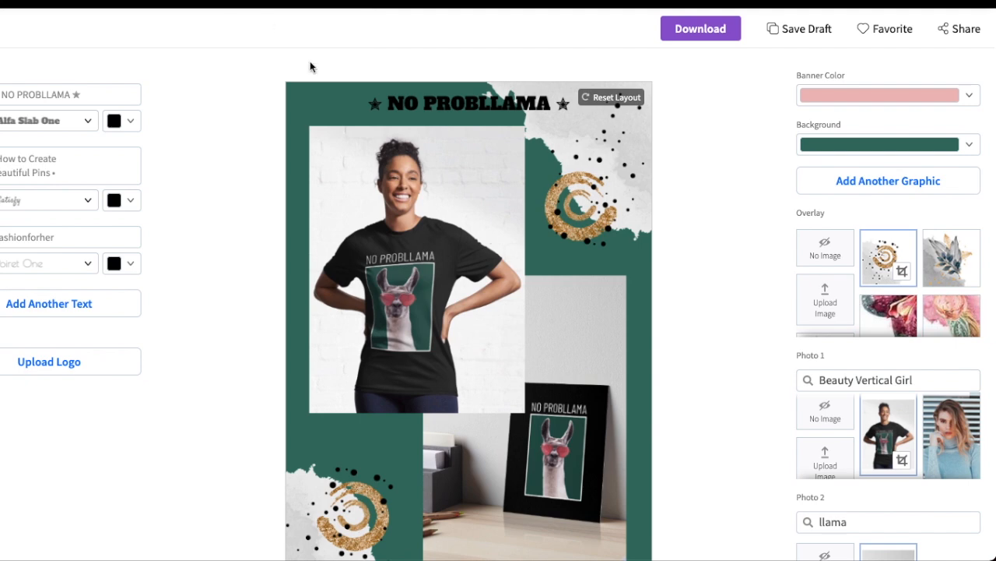
scroll(216, 106, up, 1)
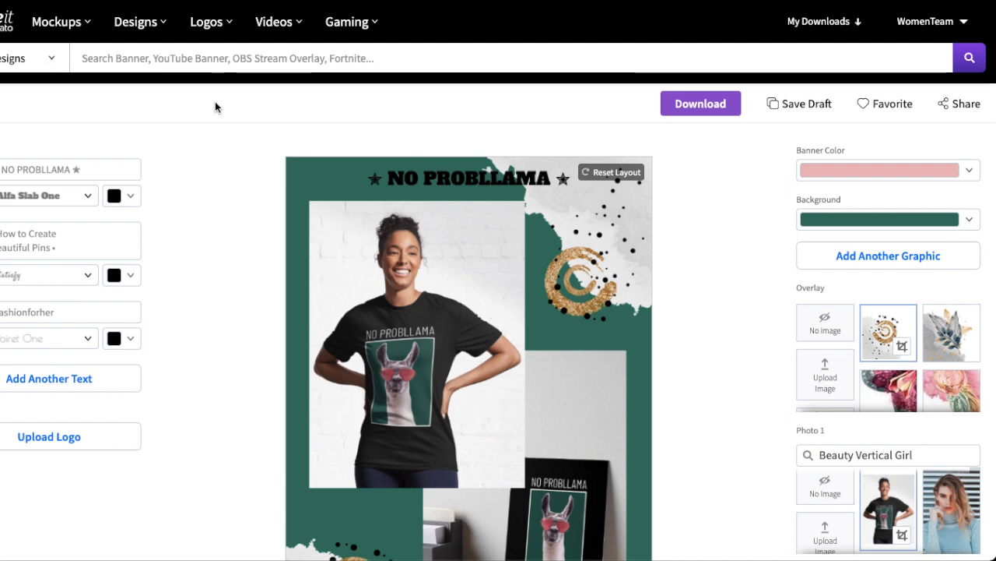
mouse_move(215, 24)
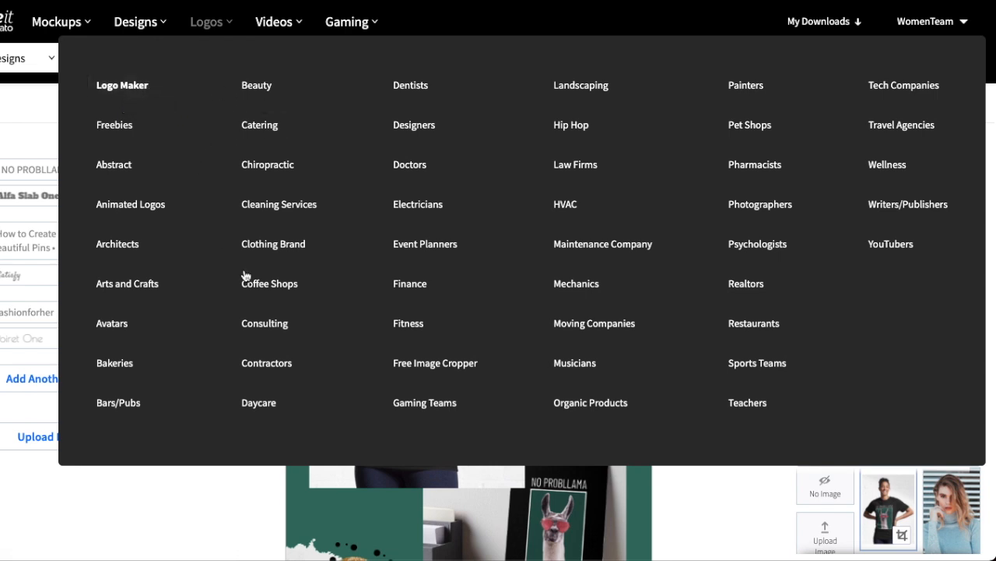
click(135, 283)
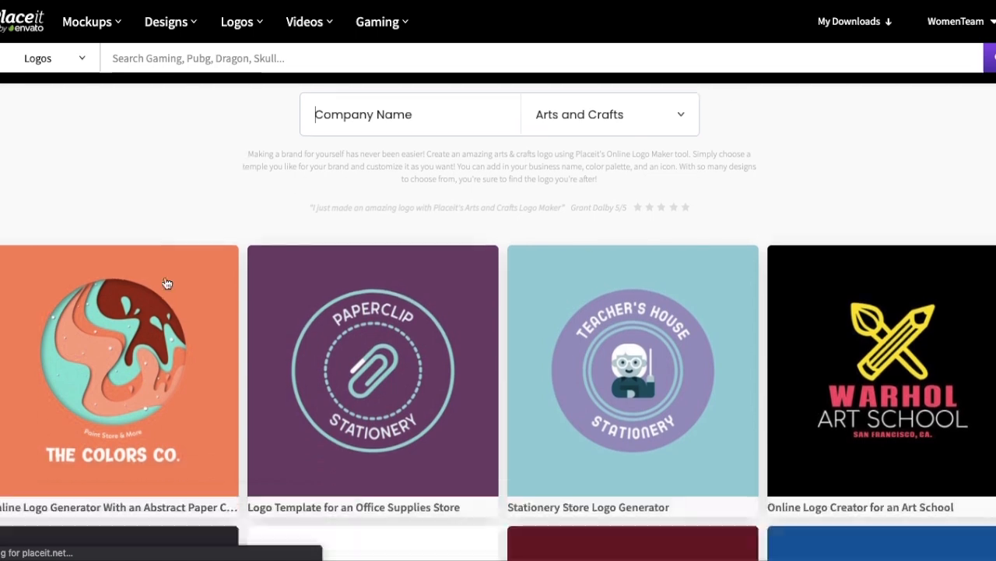
- Browse the Arts and Crafts logo templates and open the Craft Studio one with the paper cut textured letter C
scroll(165, 283, down, 5)
scroll(165, 284, down, 5)
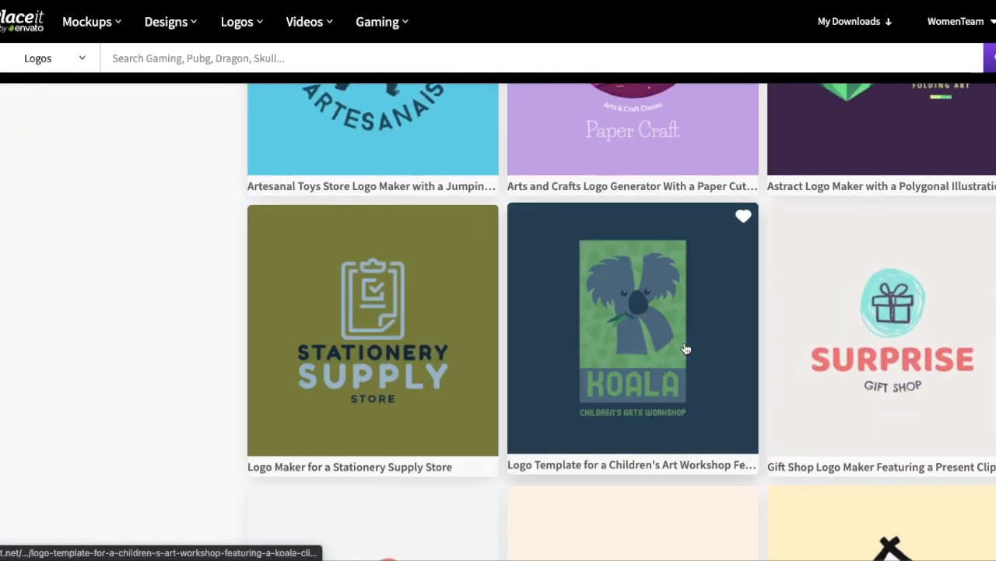
scroll(677, 353, down, 4)
scroll(685, 348, down, 4)
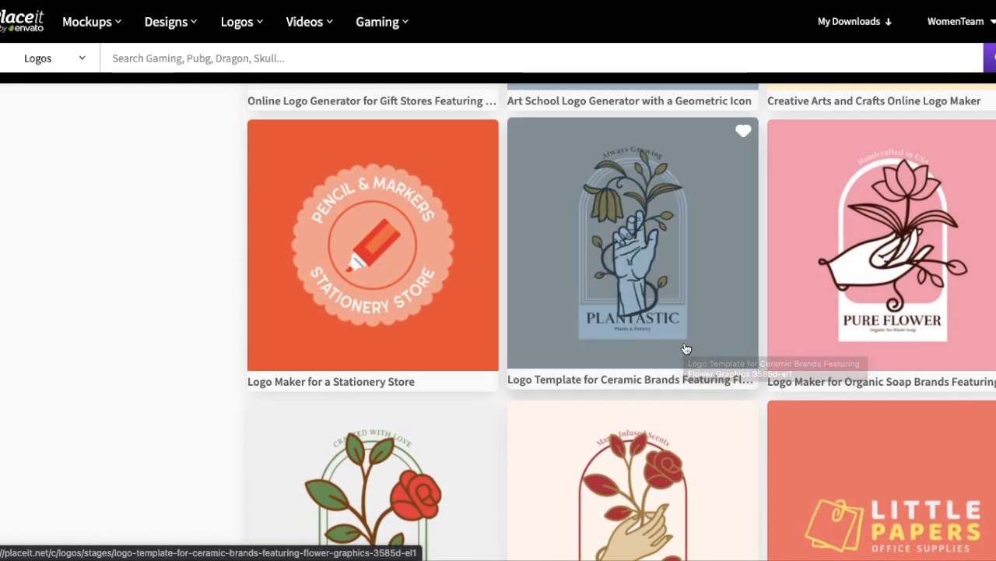
scroll(686, 348, down, 4)
scroll(685, 347, down, 5)
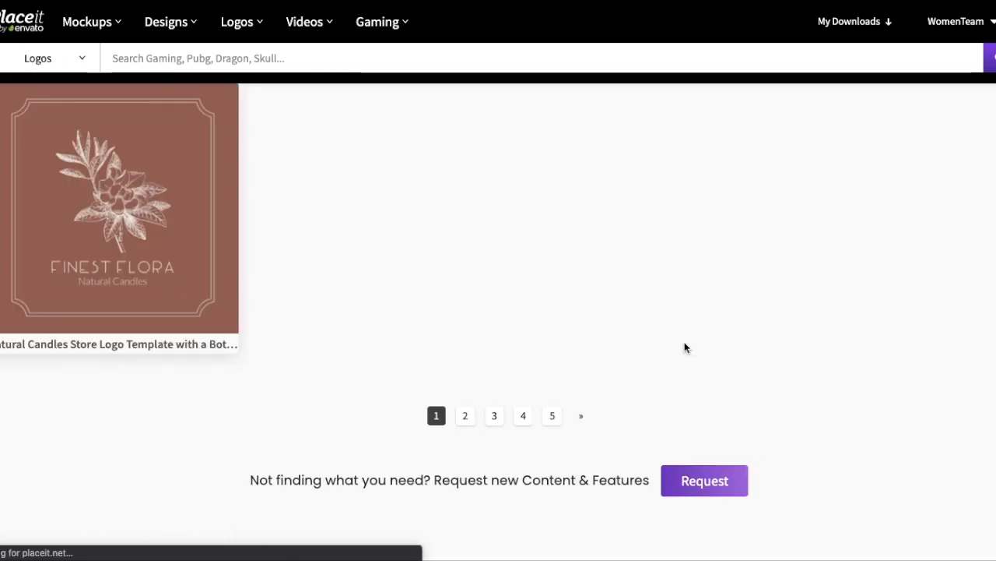
scroll(685, 347, up, 10)
scroll(685, 347, up, 6)
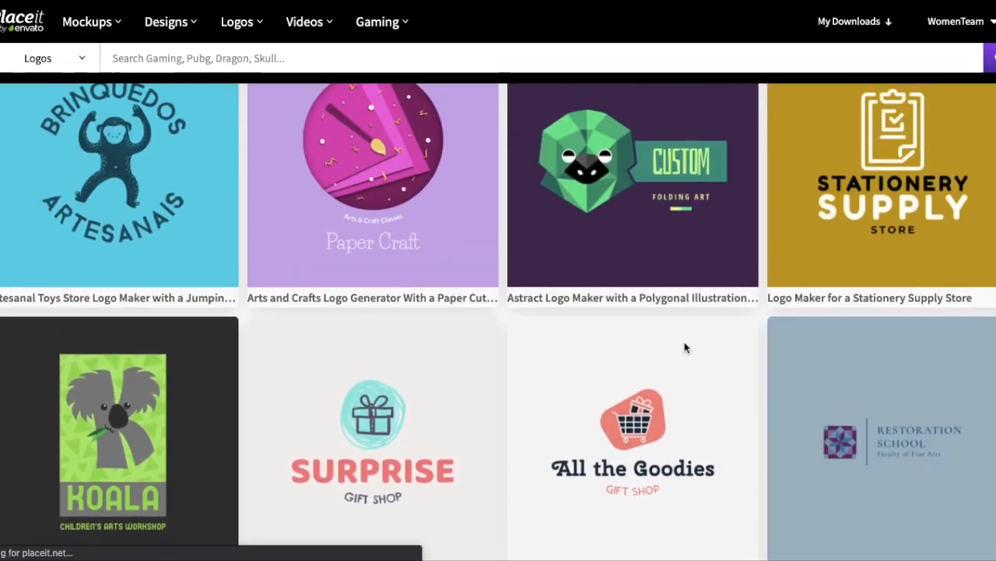
scroll(472, 329, down, 3)
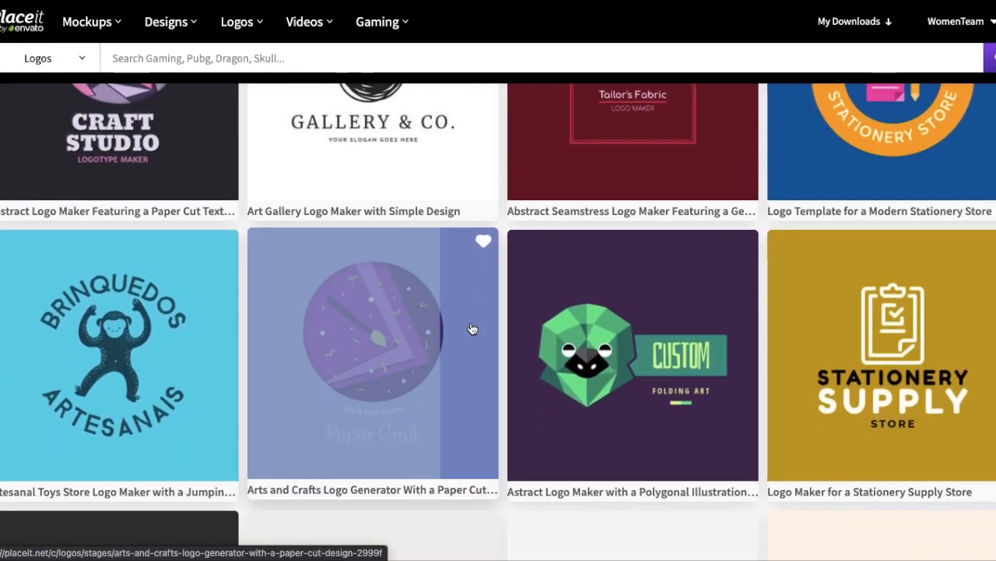
scroll(473, 329, up, 6)
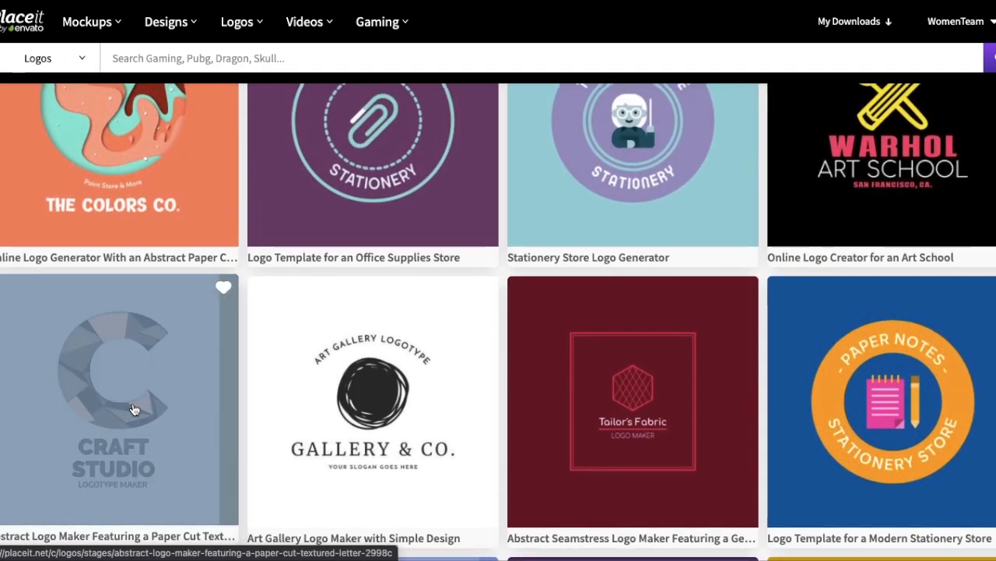
click(133, 409)
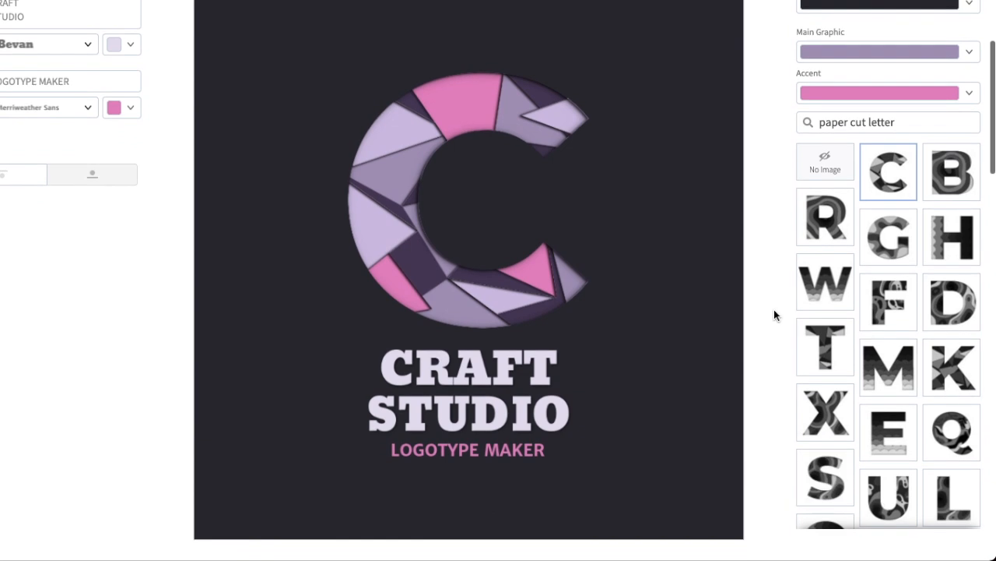
- Set the logo's background color to white
scroll(774, 309, up, 1)
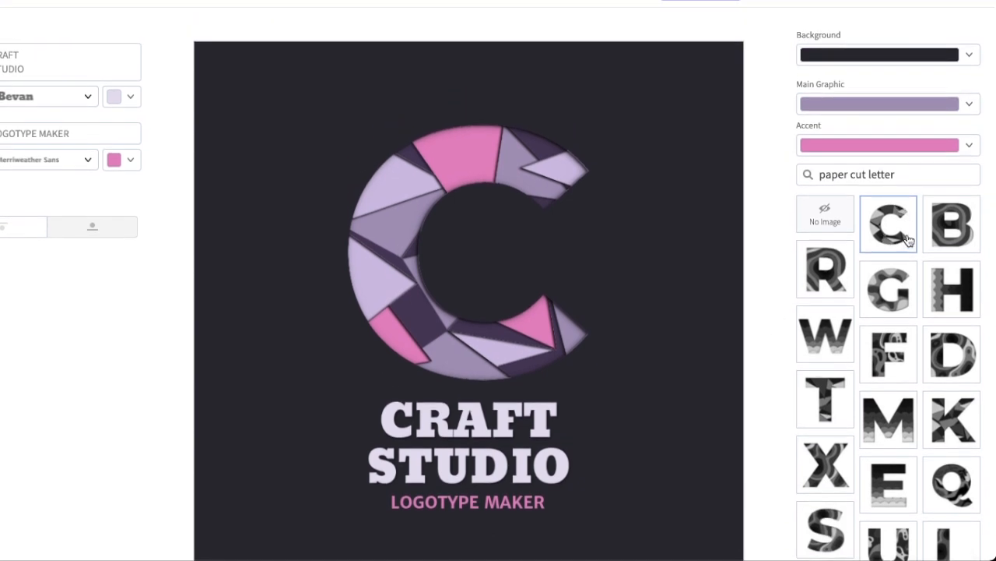
click(839, 56)
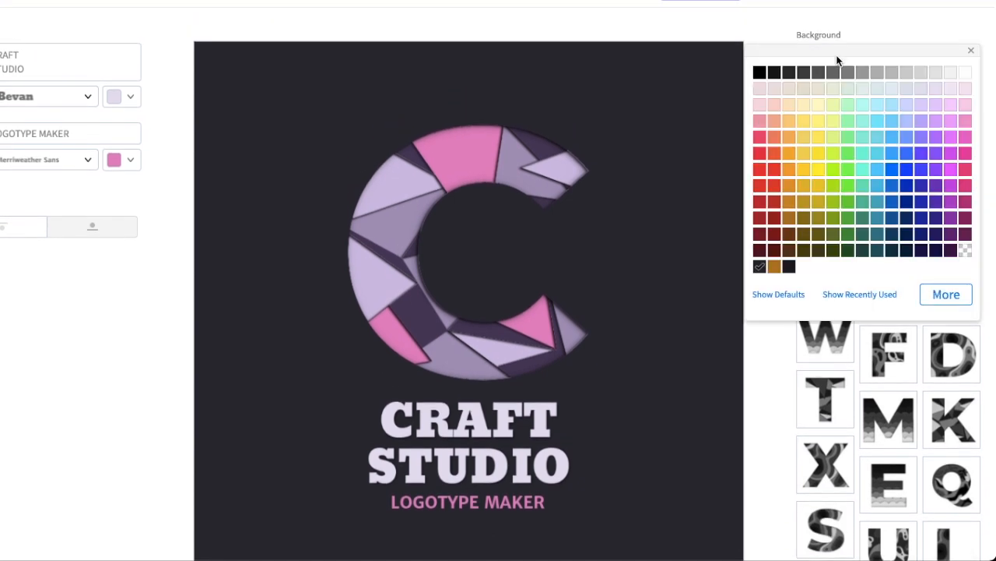
click(967, 75)
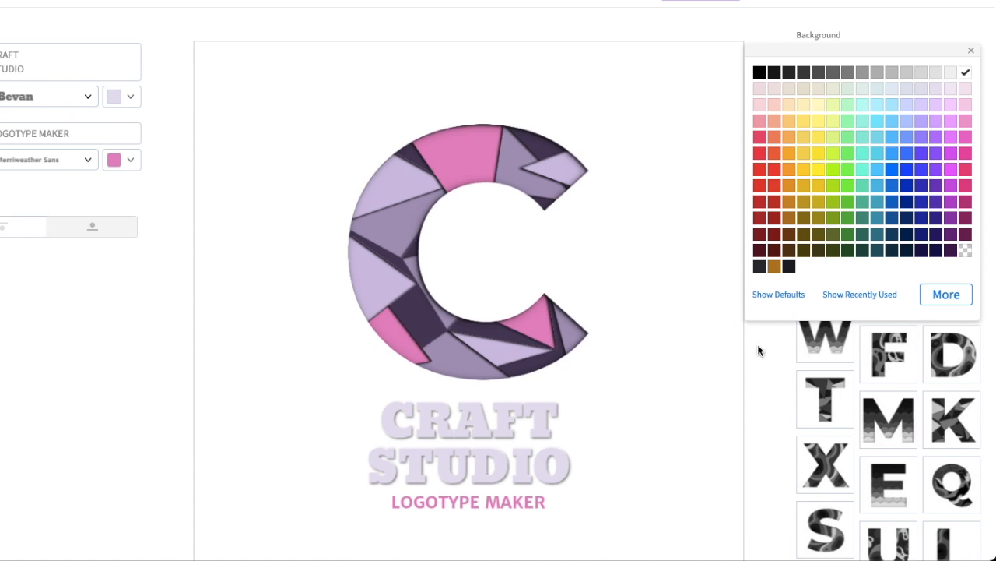
click(755, 343)
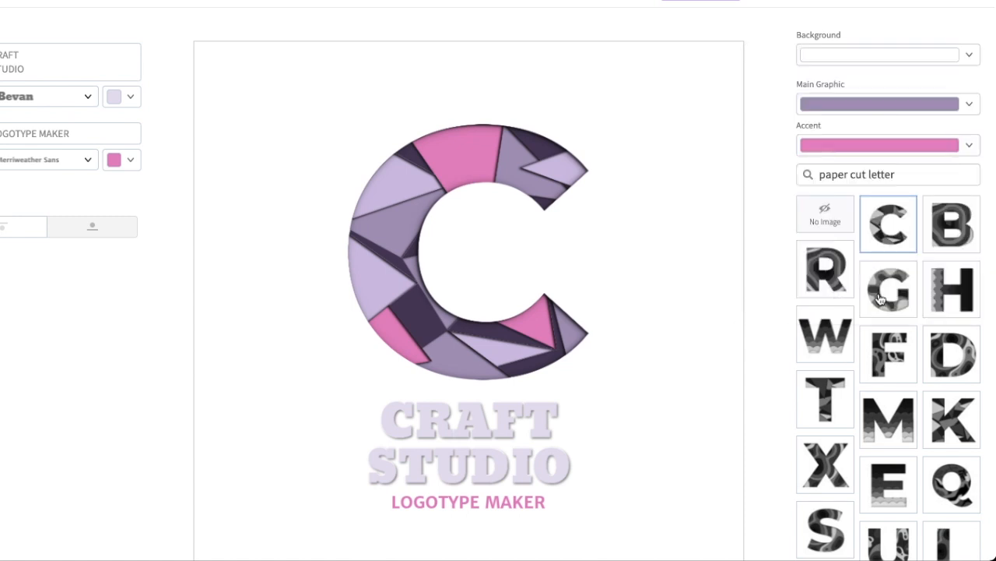
- Look through the paper cut letters, try the Z, and settle on the scalloped M as the logo's main graphic
scroll(880, 298, down, 2)
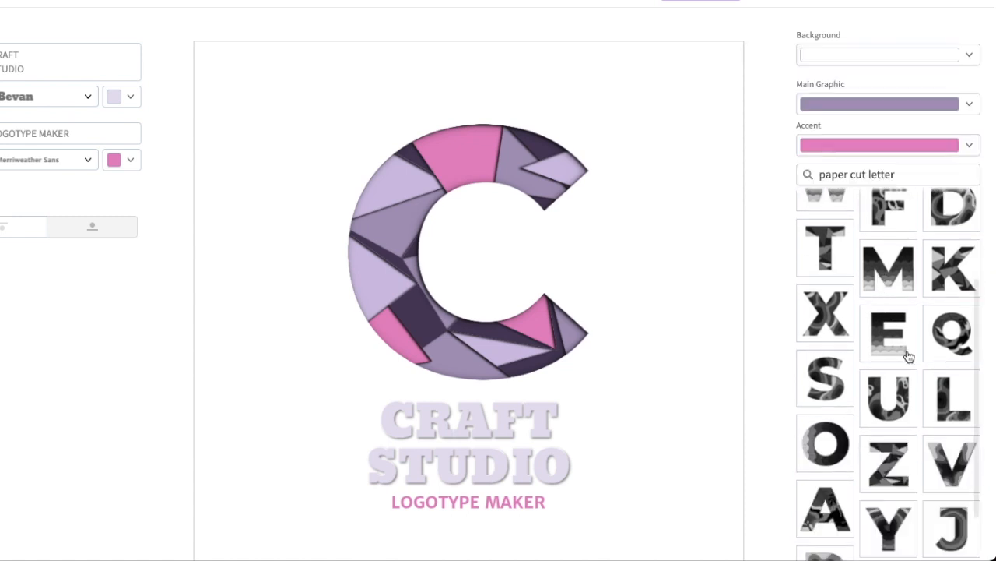
scroll(908, 356, down, 2)
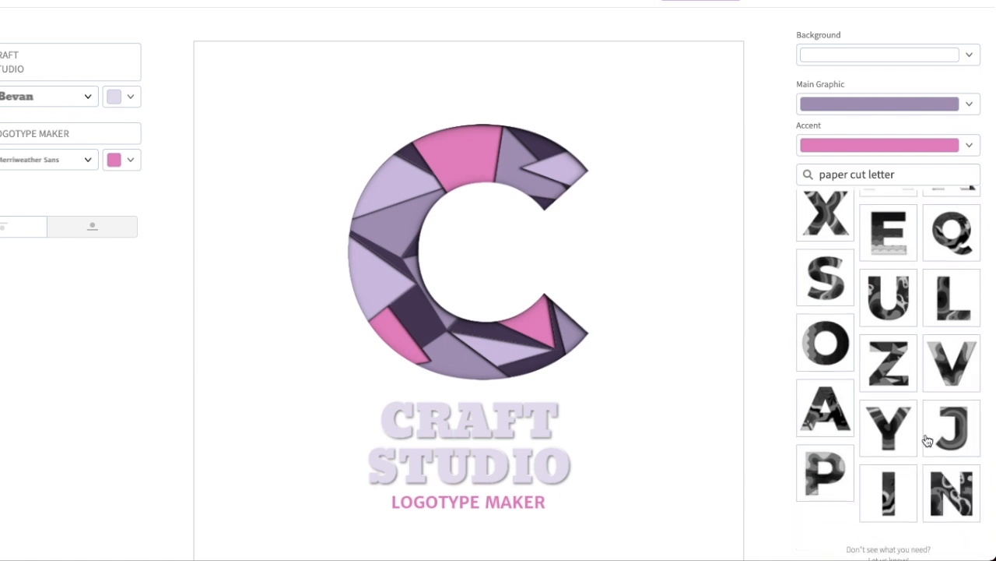
scroll(884, 471, up, 5)
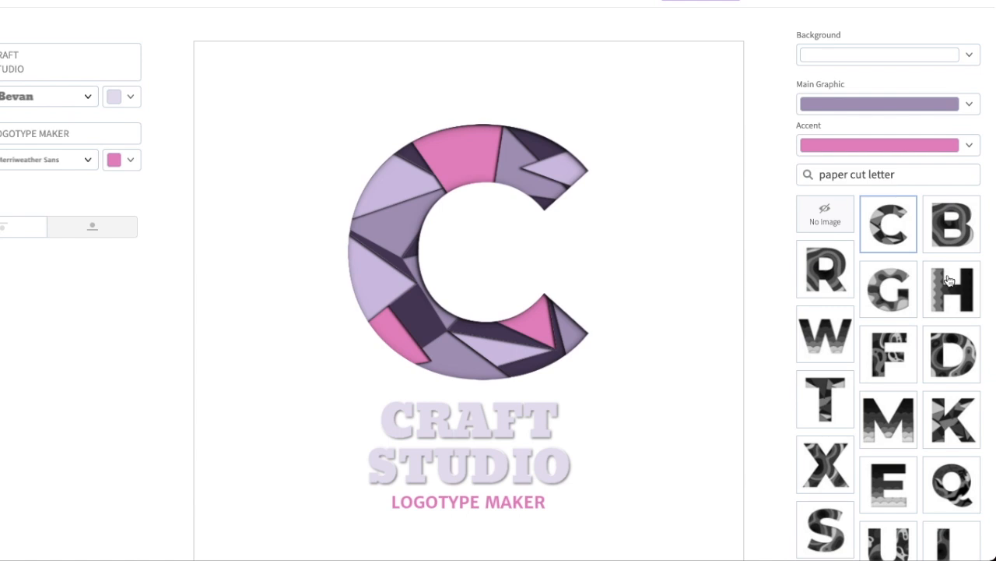
scroll(949, 280, down, 5)
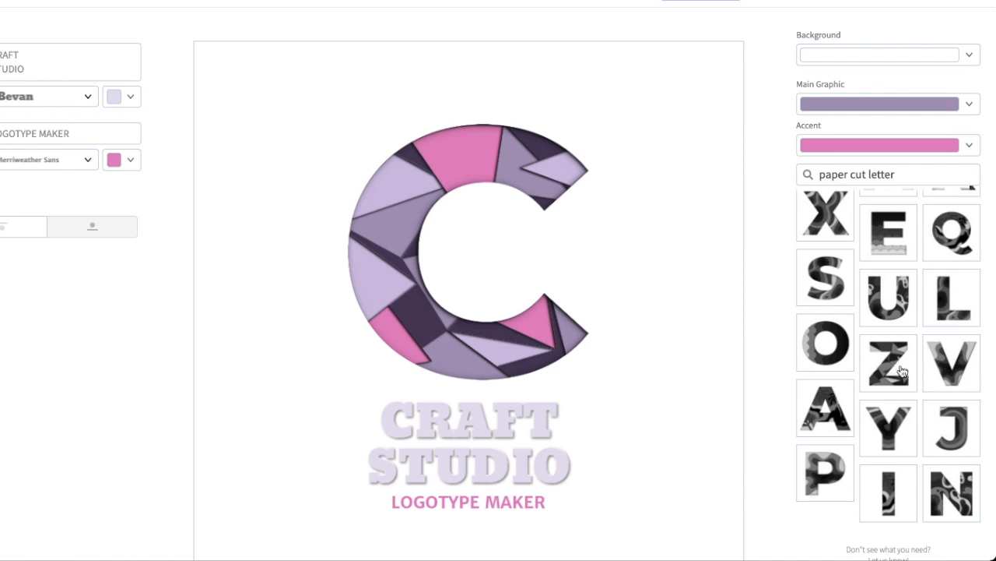
click(901, 372)
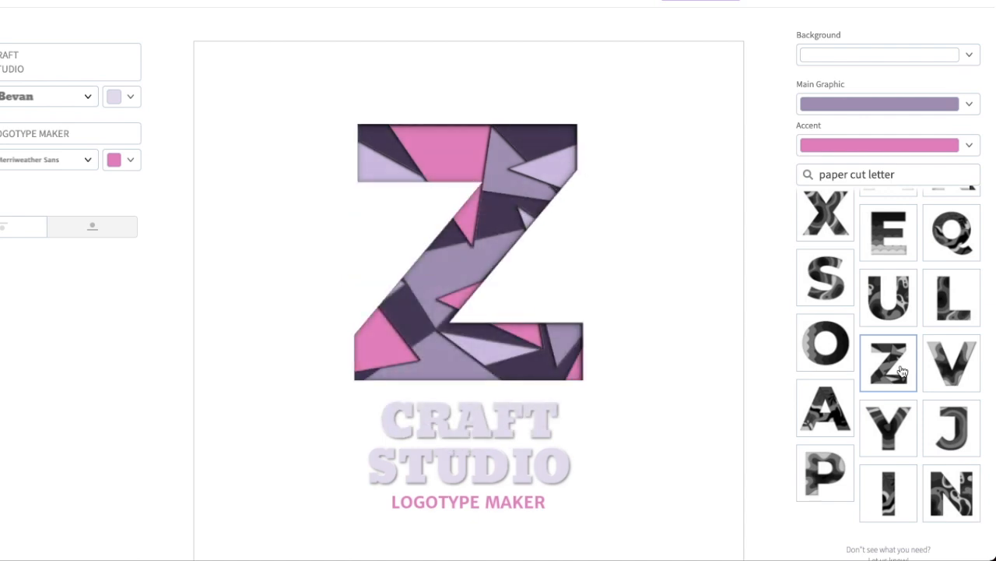
scroll(902, 372, up, 2)
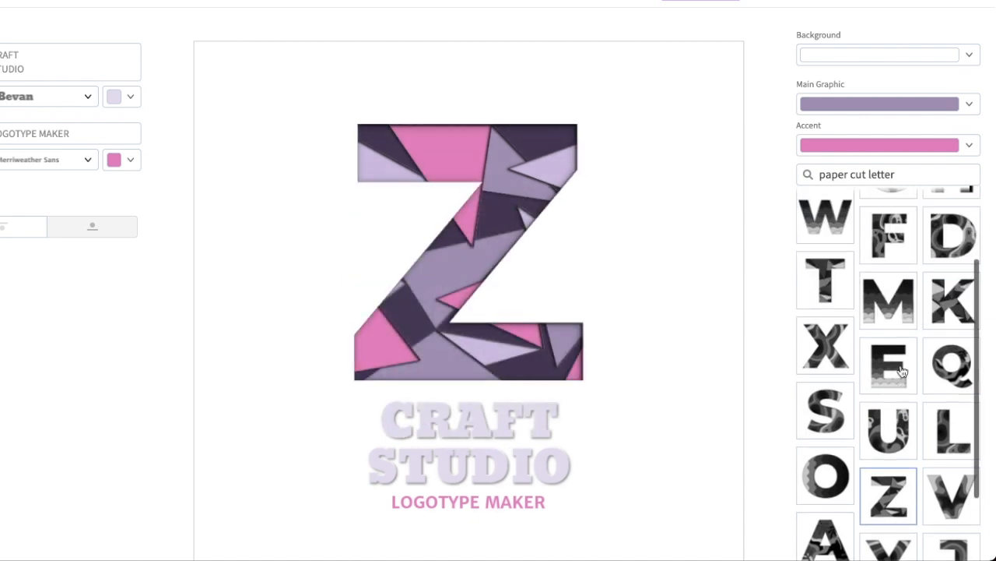
click(894, 309)
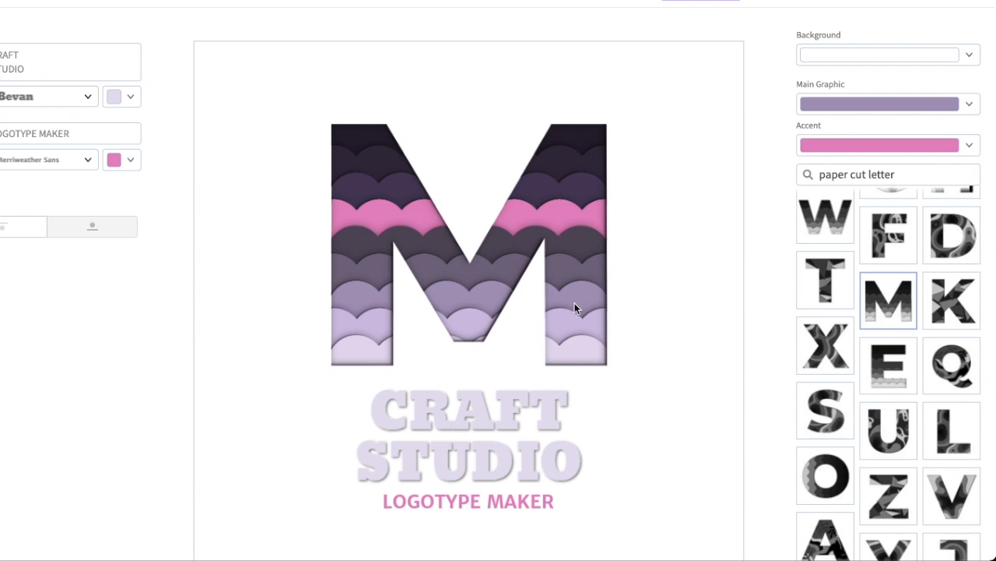
- Color the M graphic light blue with a pale yellow accent
click(871, 113)
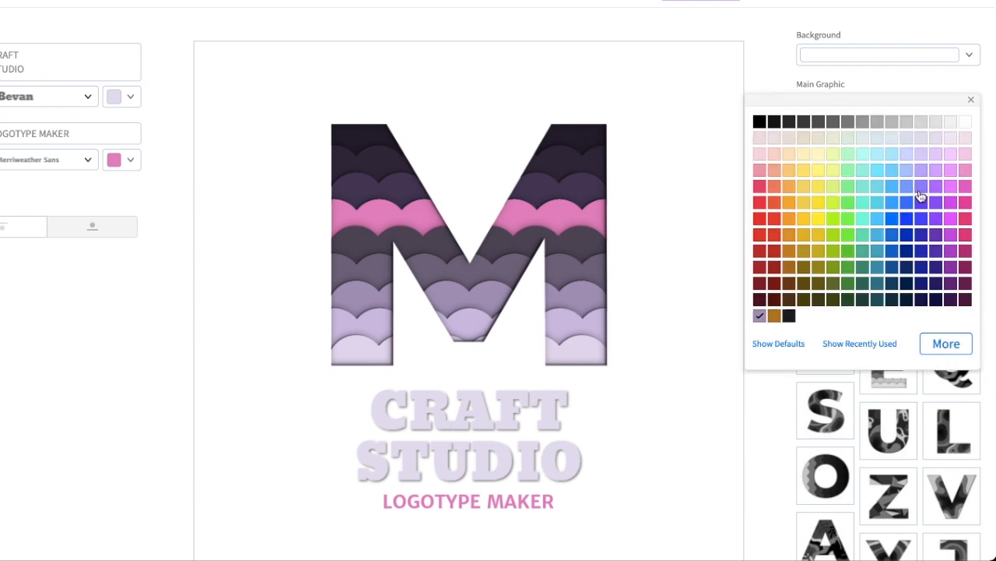
click(878, 187)
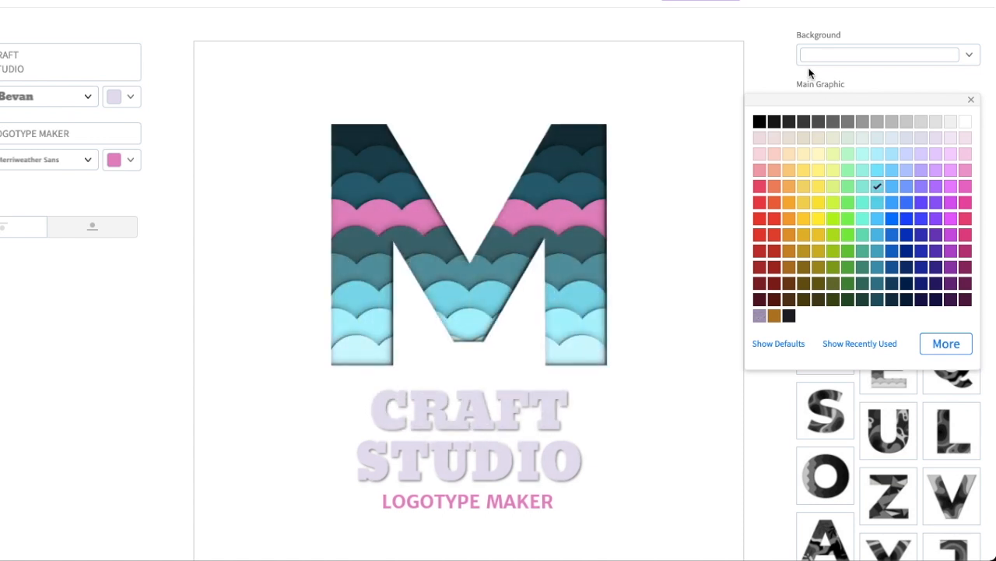
click(765, 69)
click(867, 153)
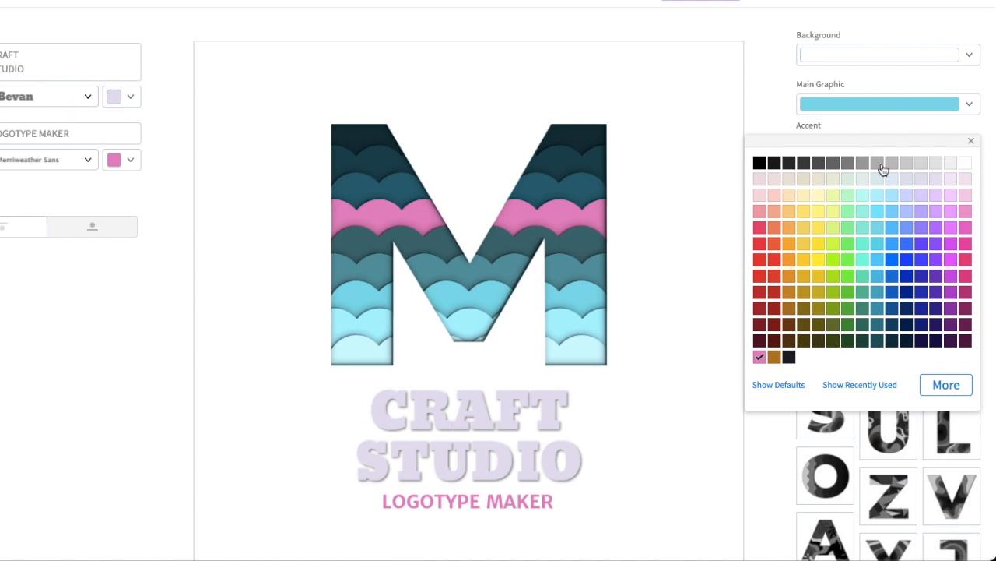
click(834, 217)
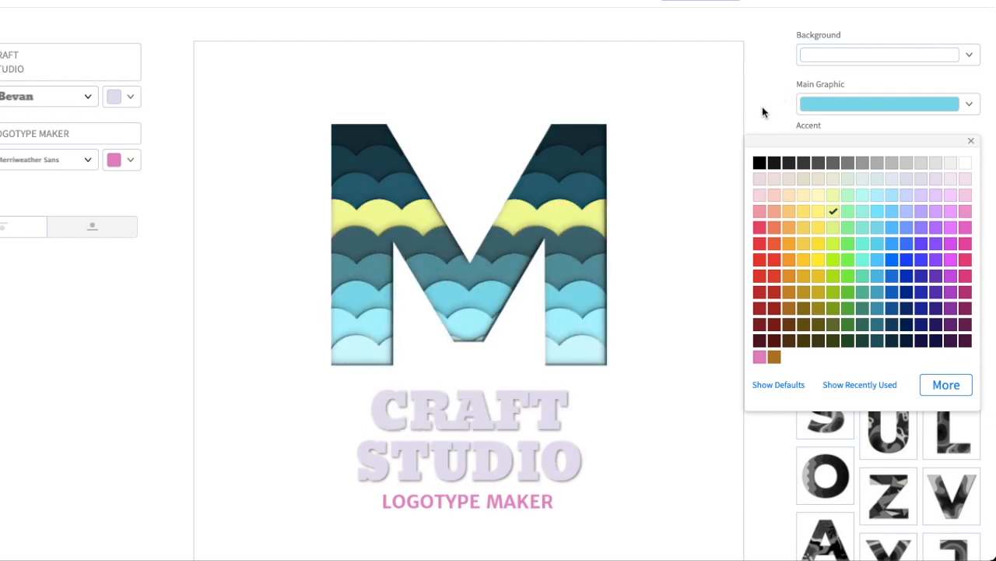
click(762, 106)
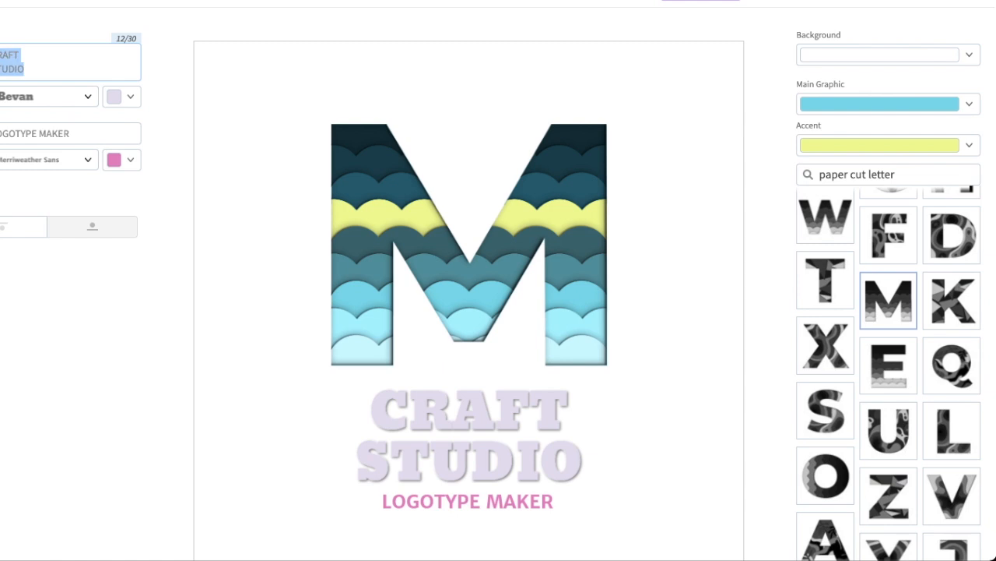
- Replace the CRAFT STUDIO text with MEY MERMAIDS on two lines and color it dark teal after trying lighter blues
text(MERMAIDS)
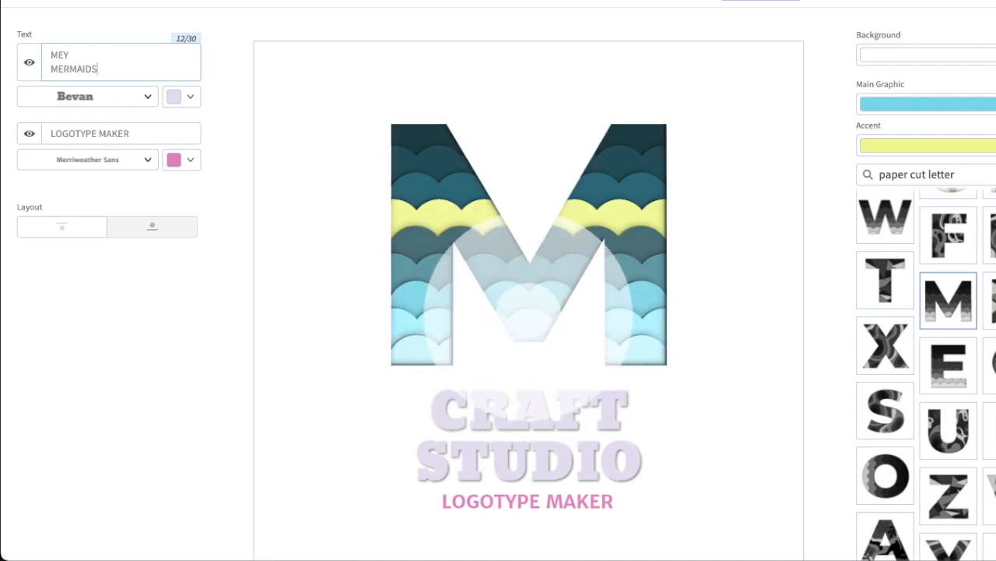
click(177, 100)
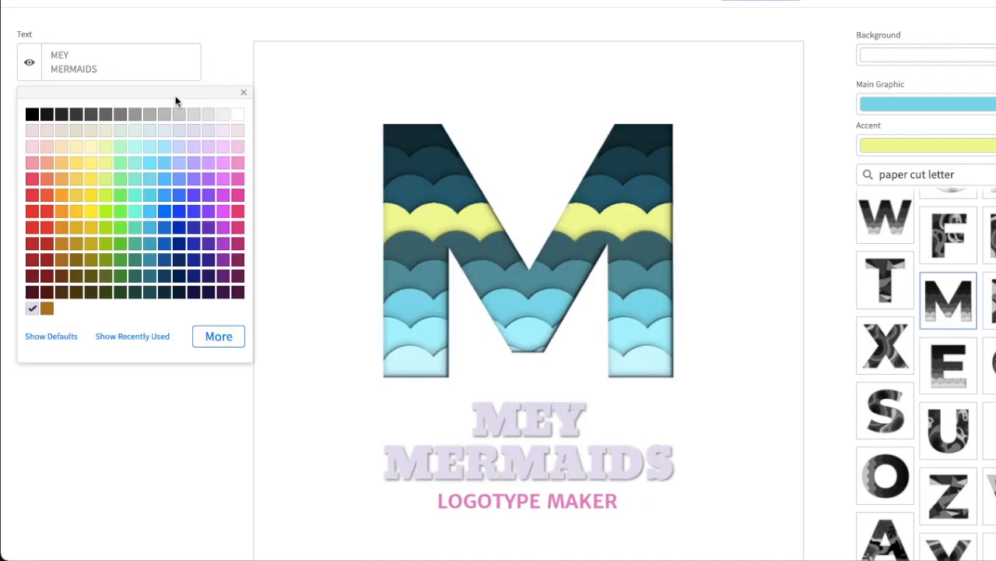
click(177, 182)
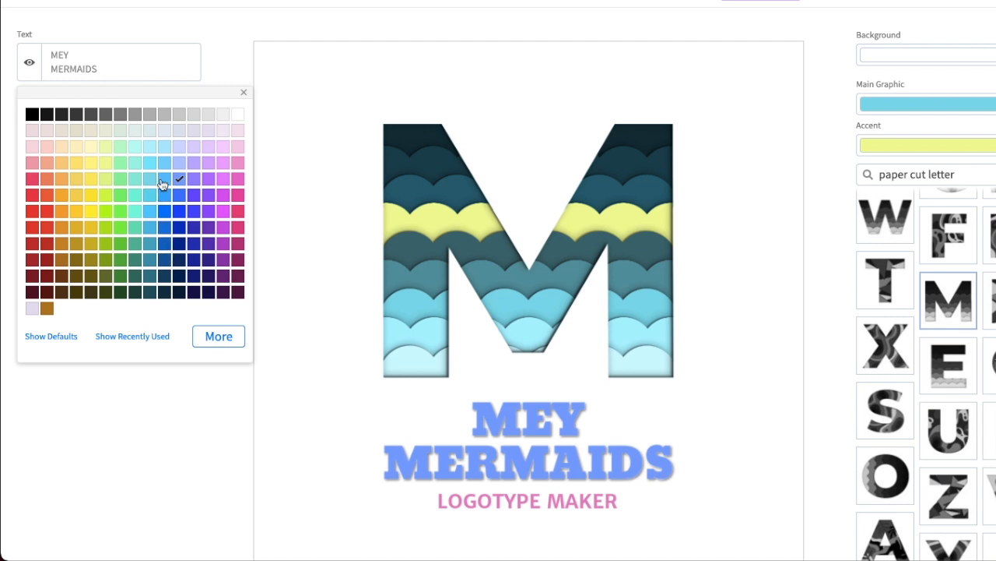
click(148, 227)
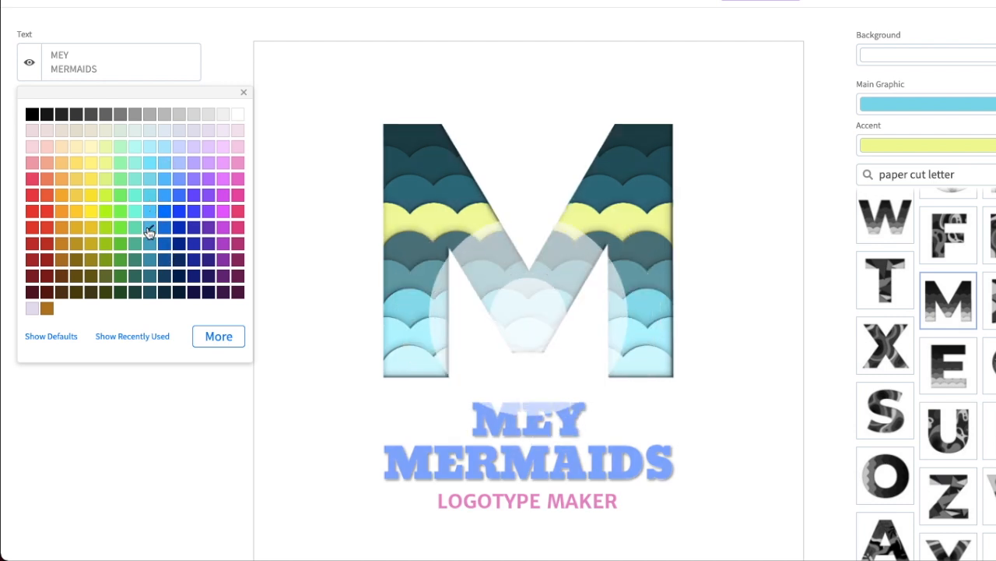
click(150, 294)
click(195, 449)
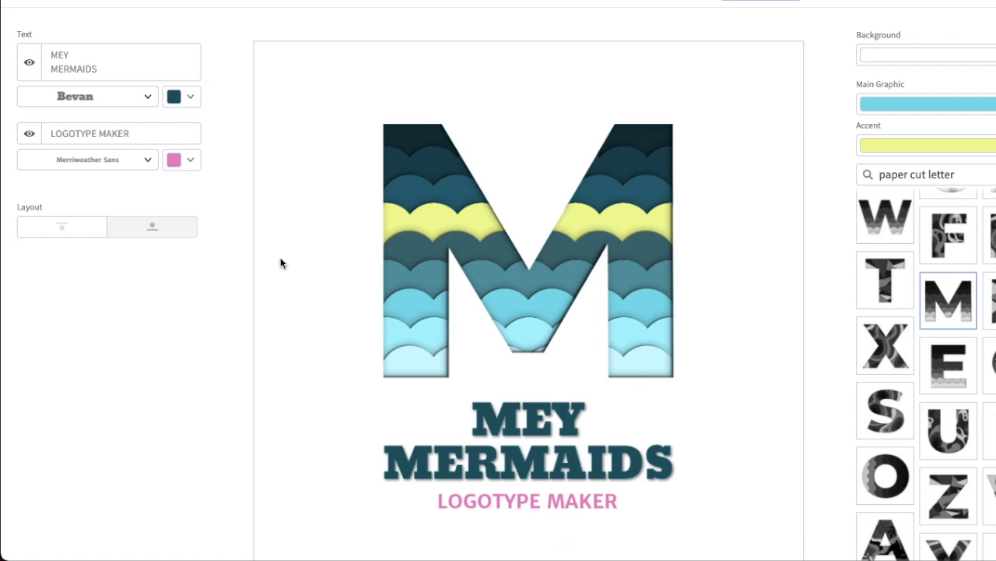
- Hide the LOGOTYPE MAKER tagline and look over the whole logo
click(29, 134)
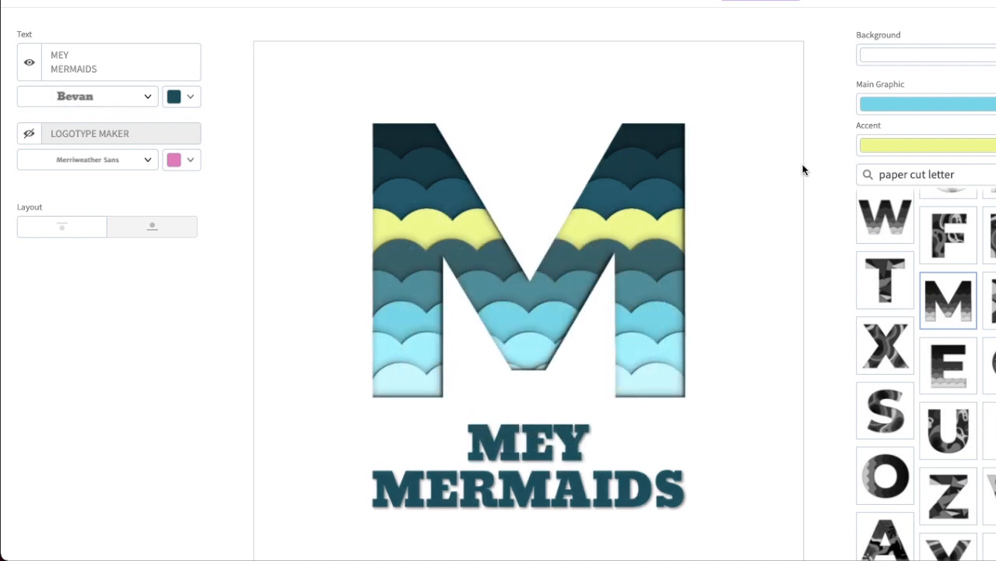
scroll(803, 166, down, 3)
scroll(835, 280, up, 5)
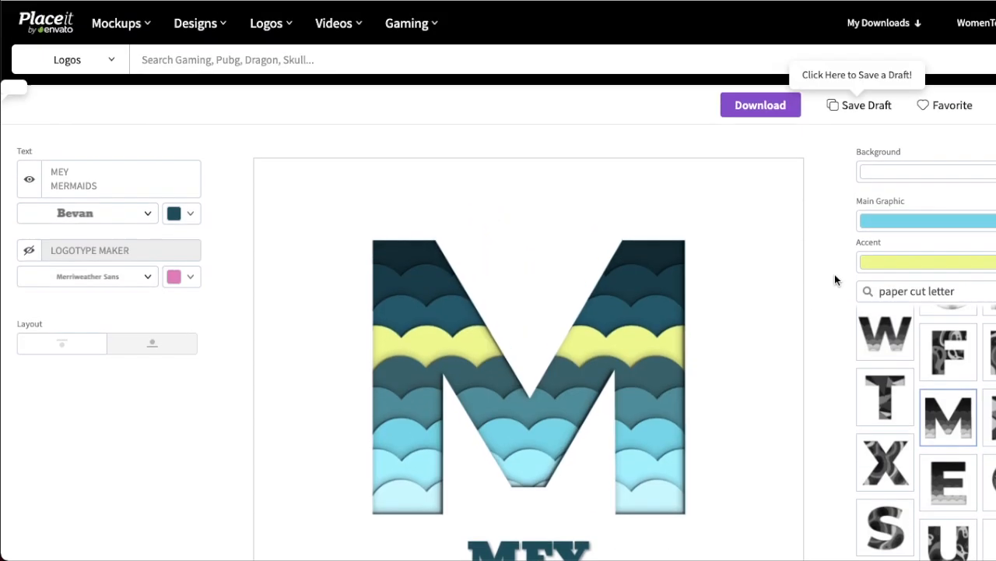
- Replace the MEY MERMAIDS logo text with IS FOR MERMAID on two lines
scroll(834, 281, down, 3)
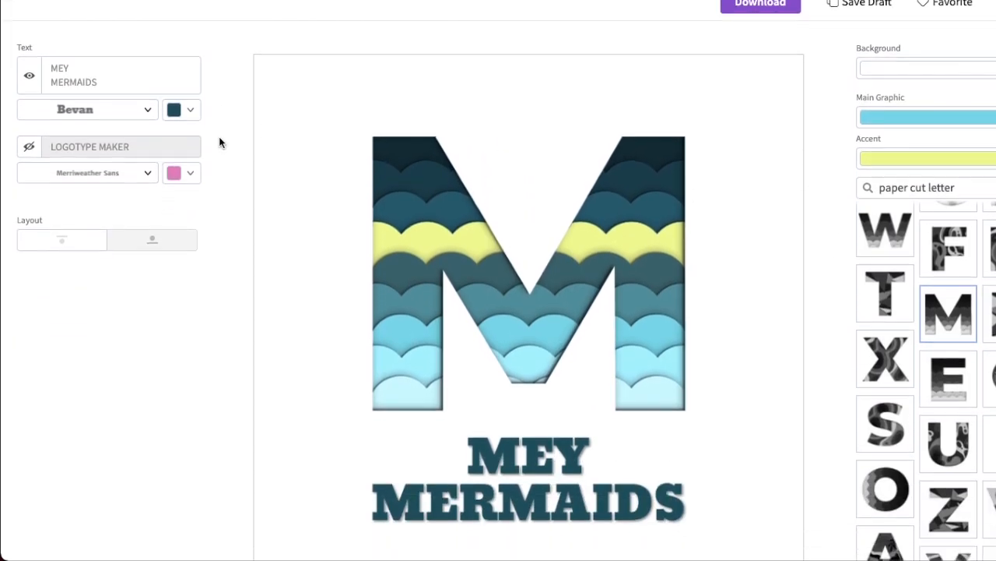
click(70, 52)
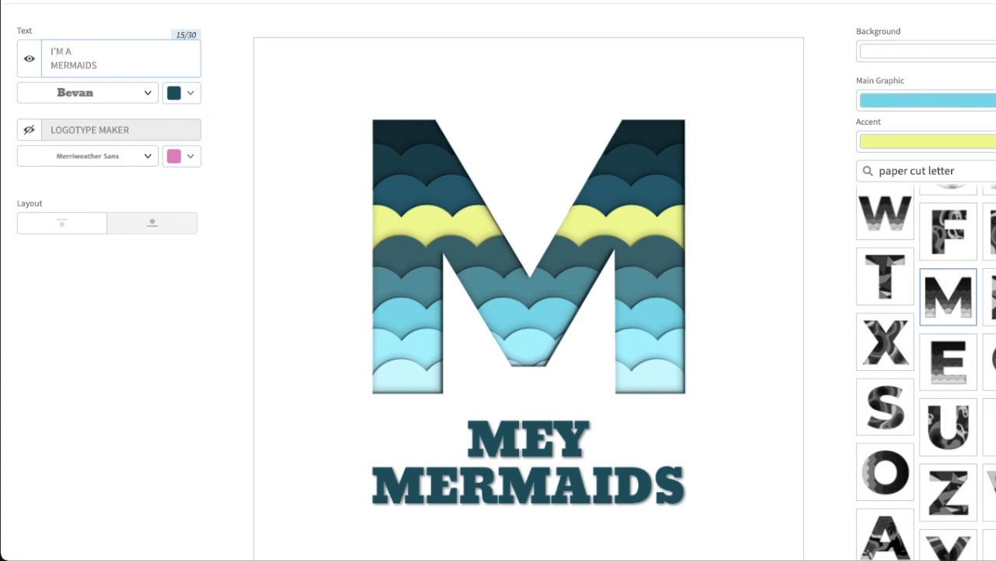
key(BackSpace)
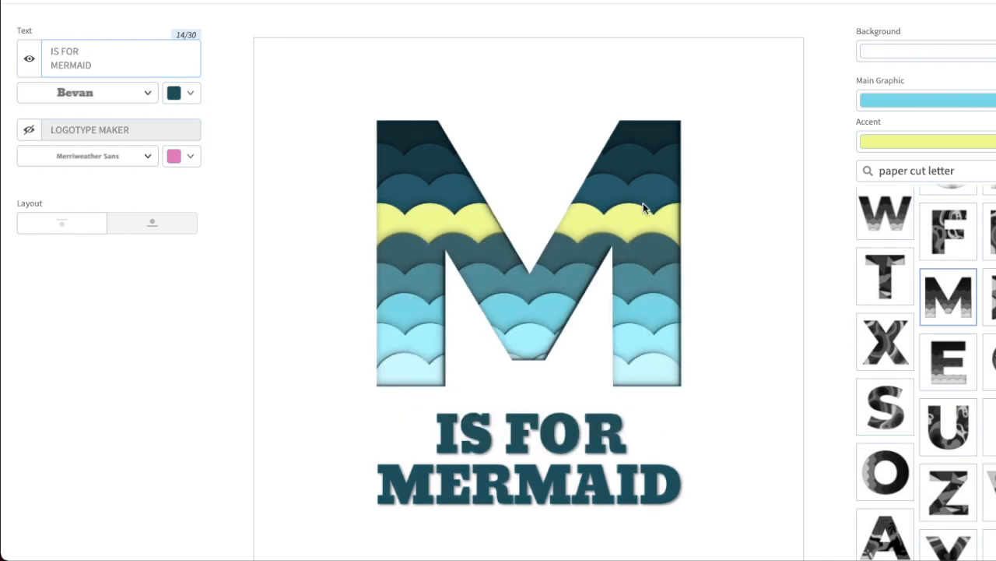
- Look over the whole M IS FOR MERMAID logo and browse the full list of paper cut letters
scroll(756, 156, down, 3)
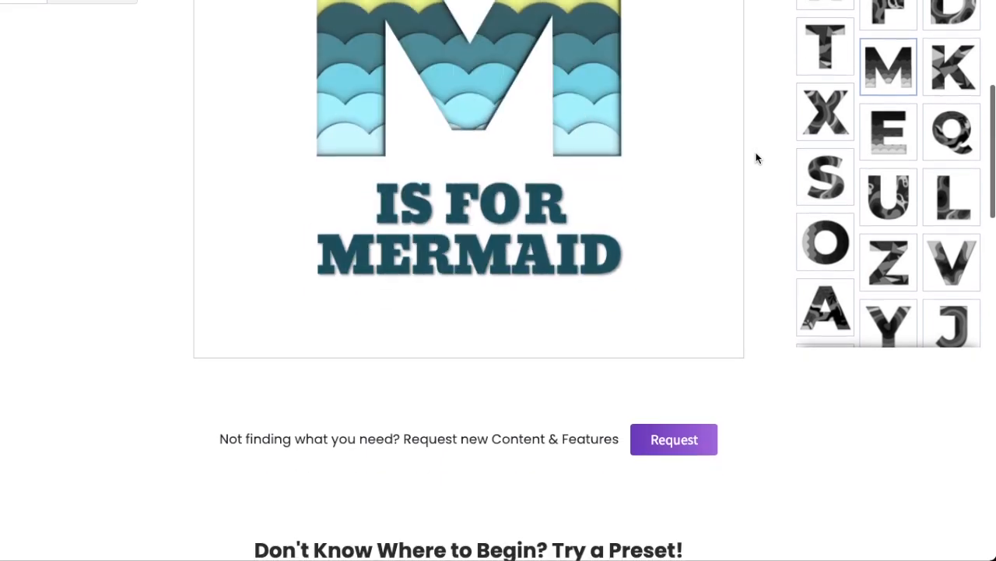
scroll(756, 158, up, 3)
scroll(755, 158, up, 1)
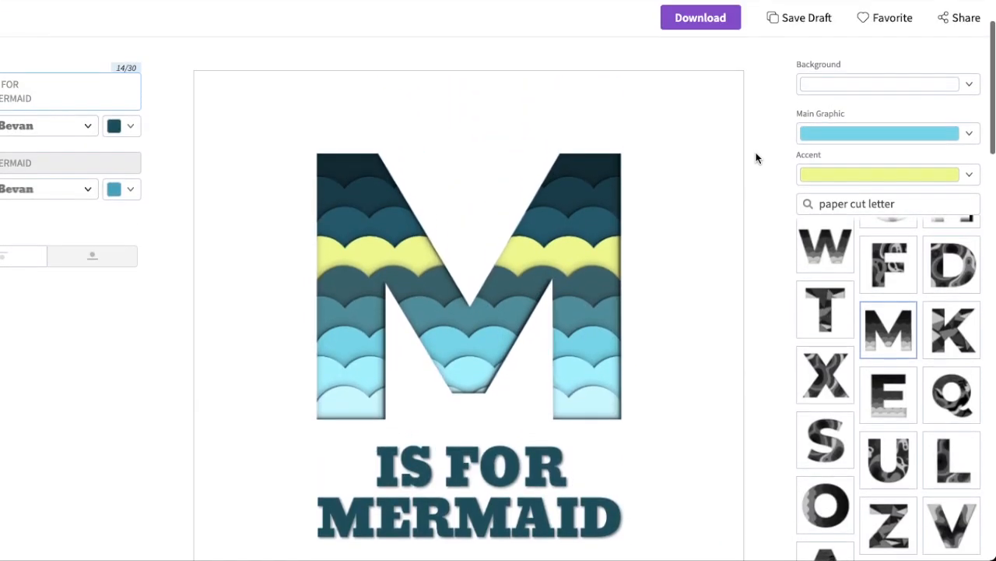
scroll(756, 158, up, 1)
scroll(734, 149, down, 2)
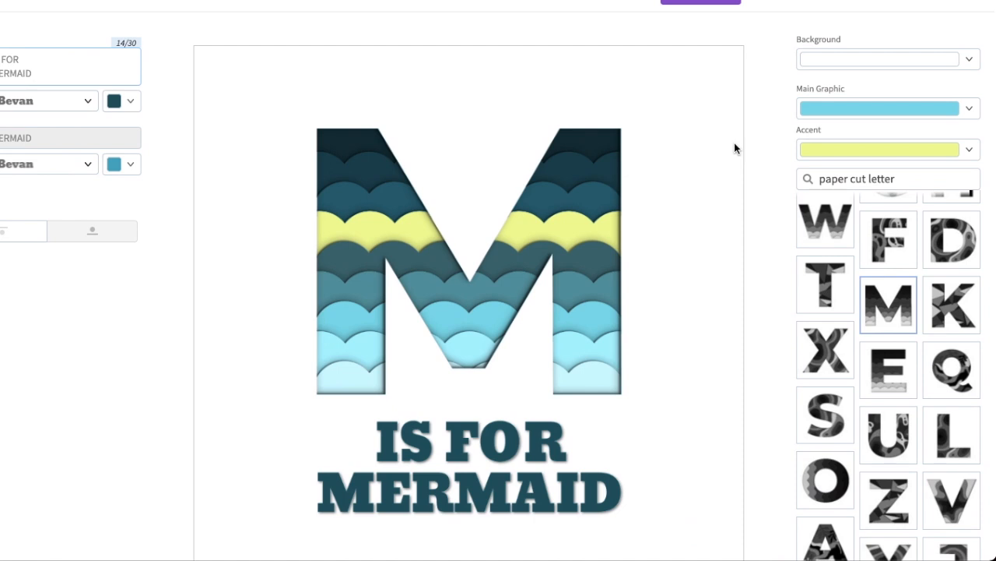
scroll(734, 149, down, 1)
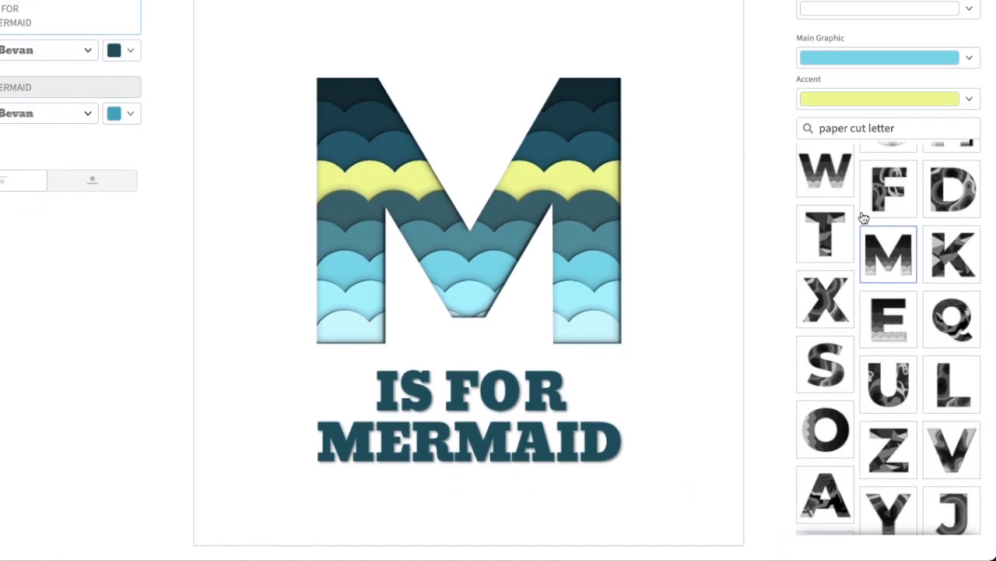
scroll(895, 306, down, 1)
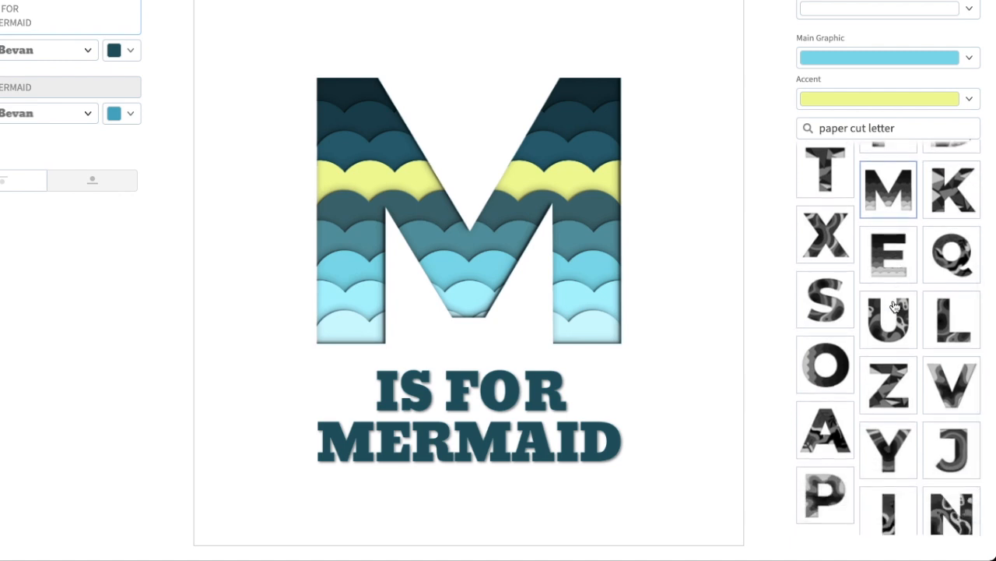
scroll(895, 307, down, 1)
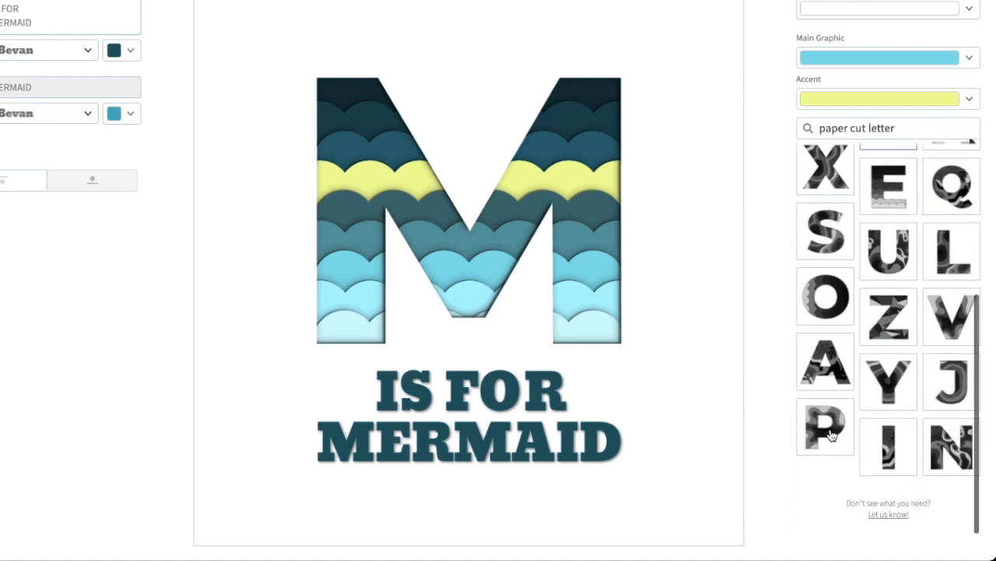
scroll(905, 415, up, 3)
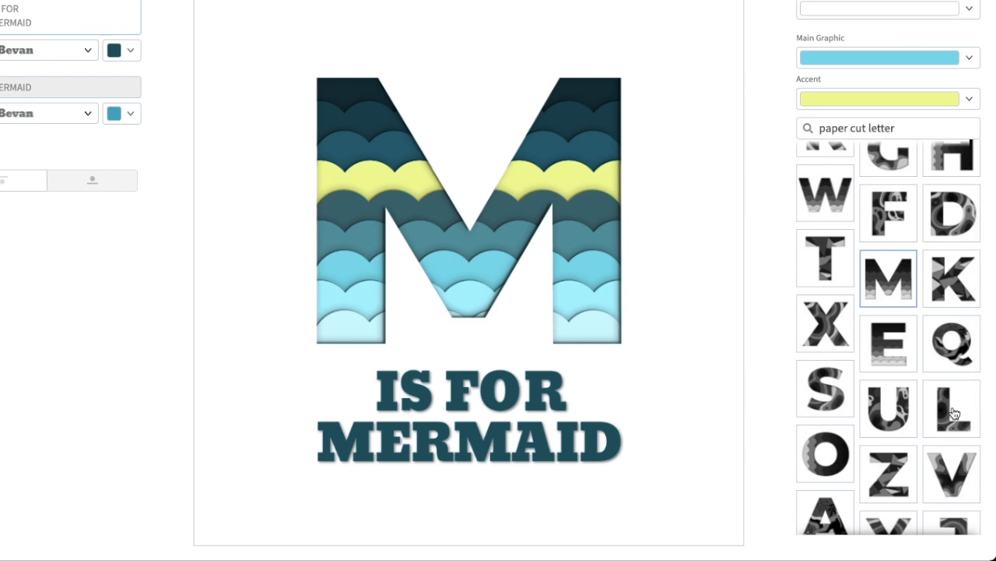
scroll(955, 413, up, 2)
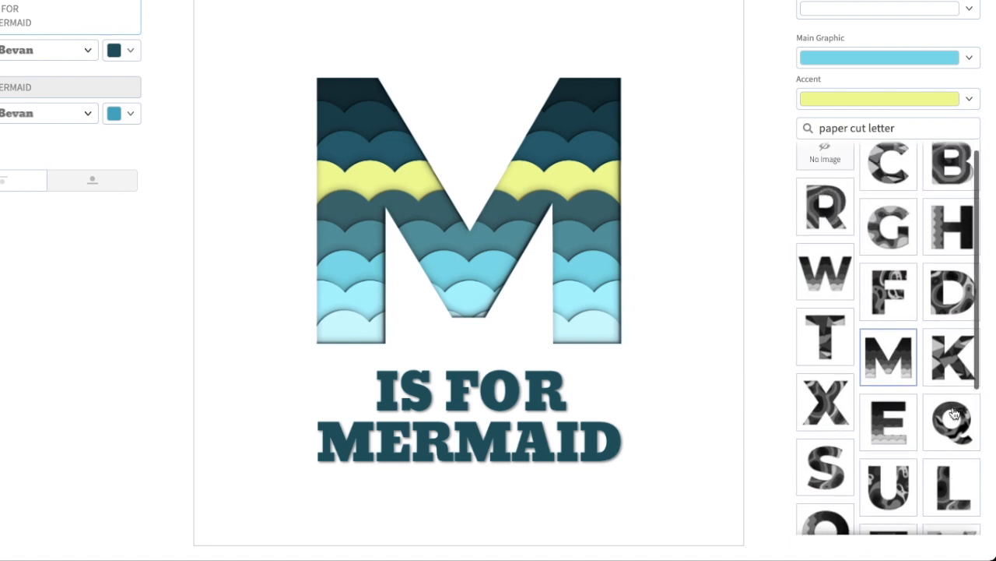
scroll(948, 421, up, 1)
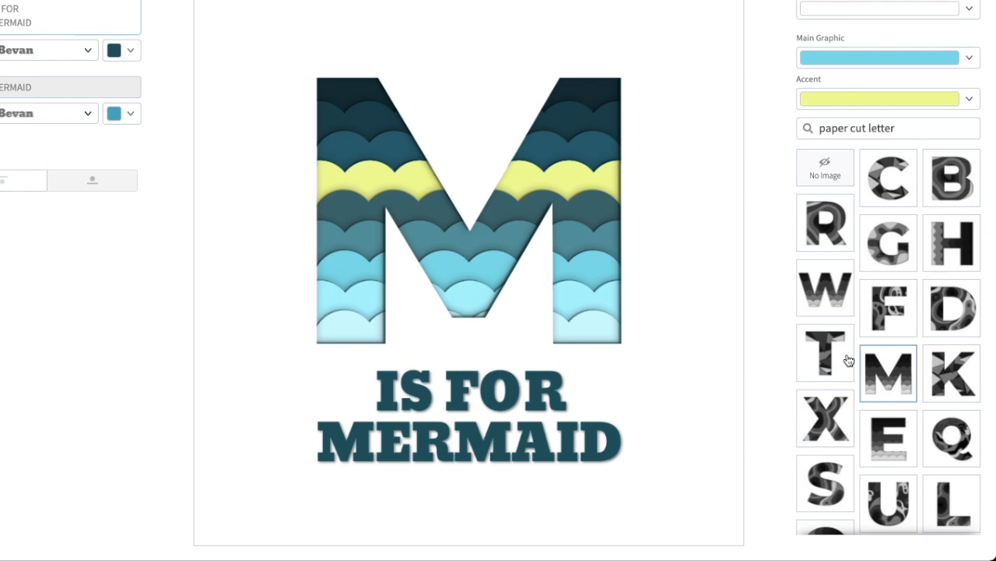
scroll(753, 127, up, 2)
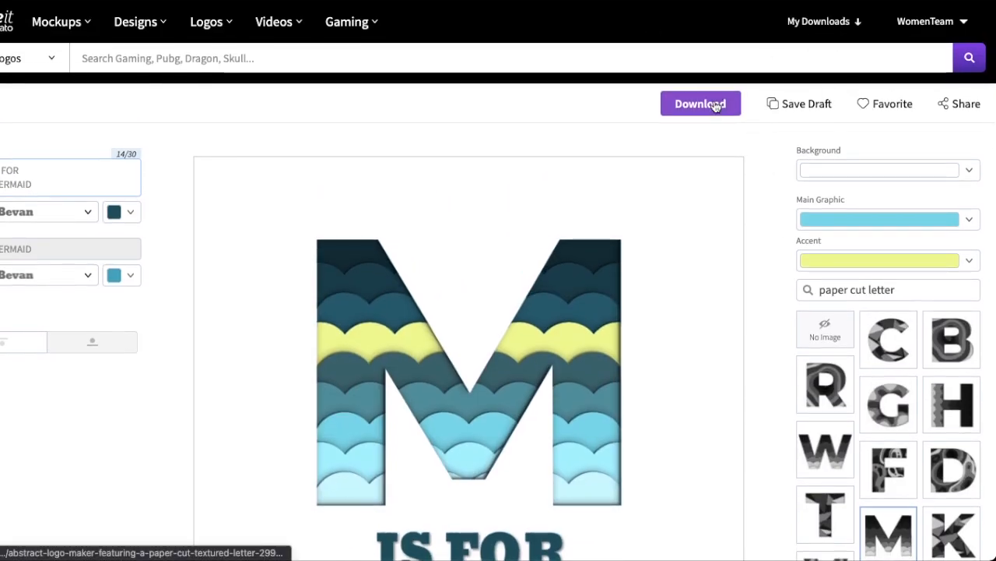
- Request a download of the white-background logo and set the logo's background to transparent
click(692, 113)
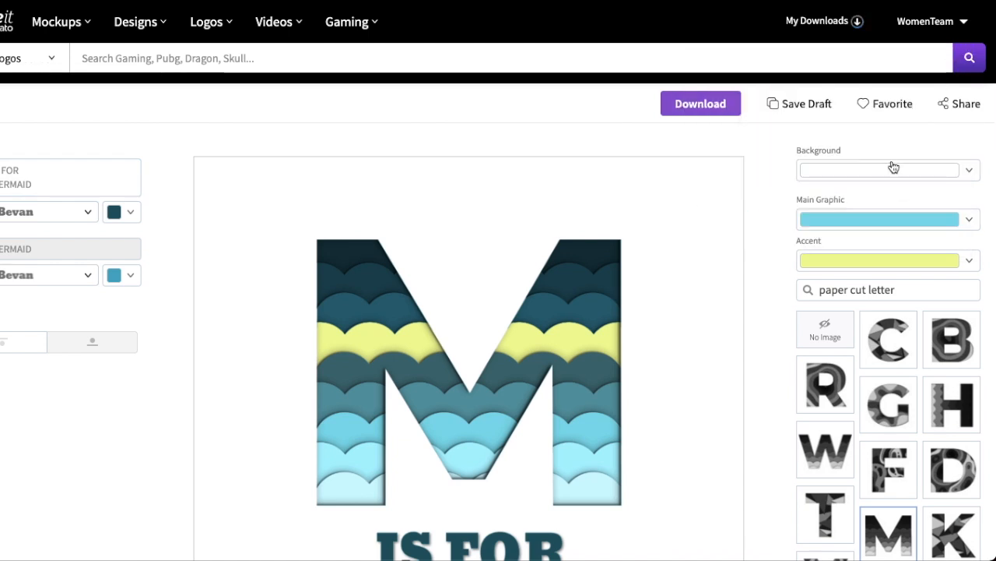
click(893, 167)
click(965, 369)
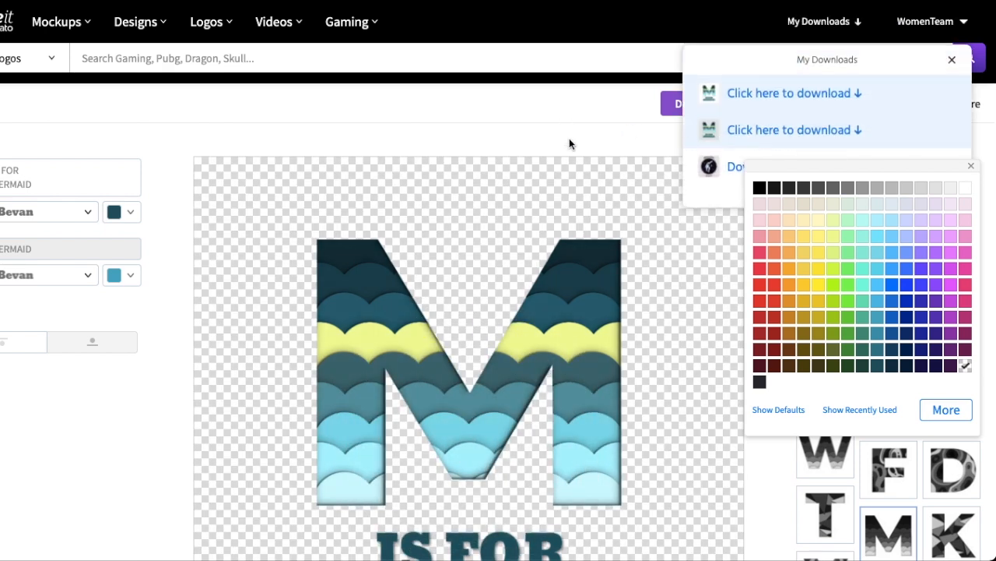
click(569, 140)
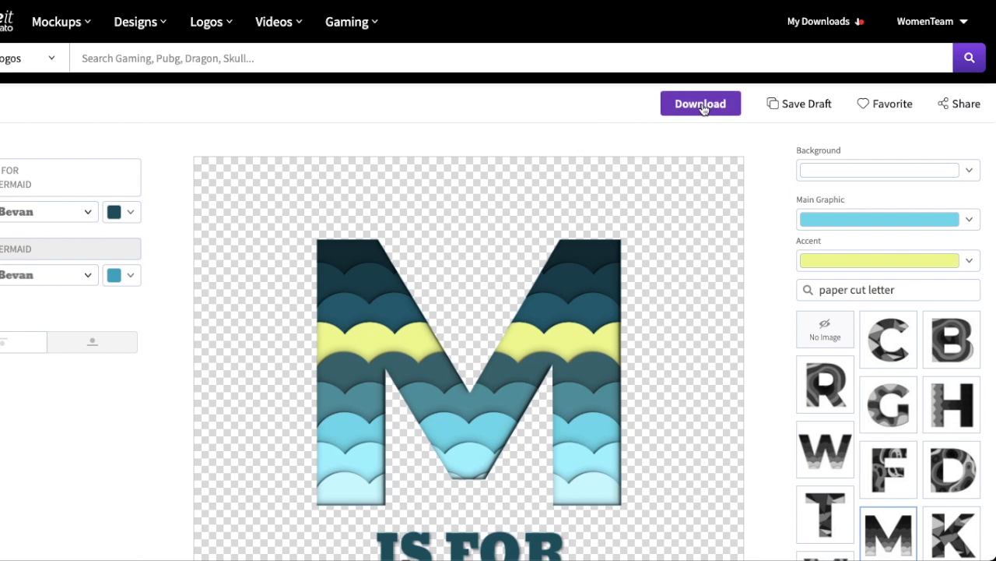
- Request the transparent logo as well and save both the white and the transparent PNG files
click(701, 105)
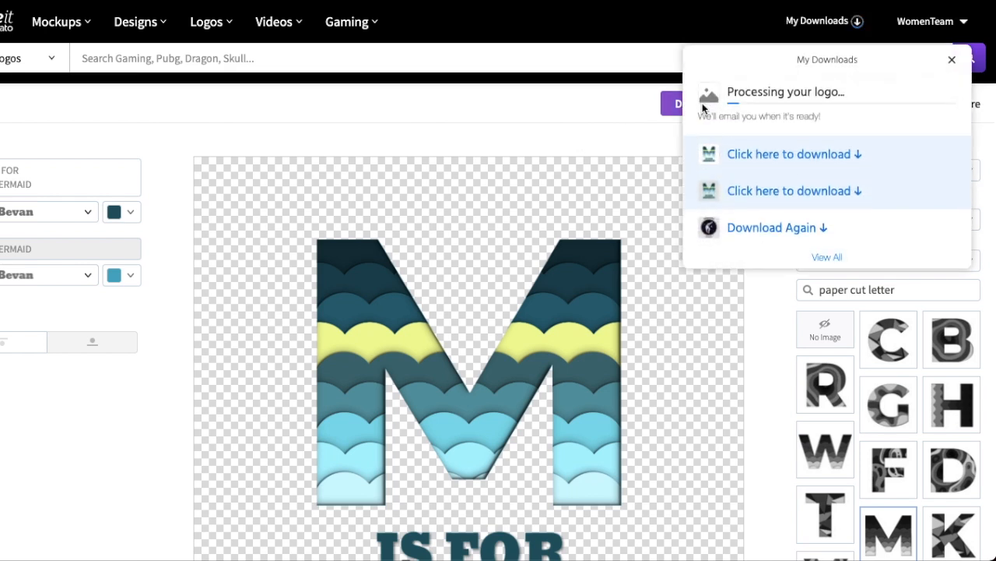
click(757, 155)
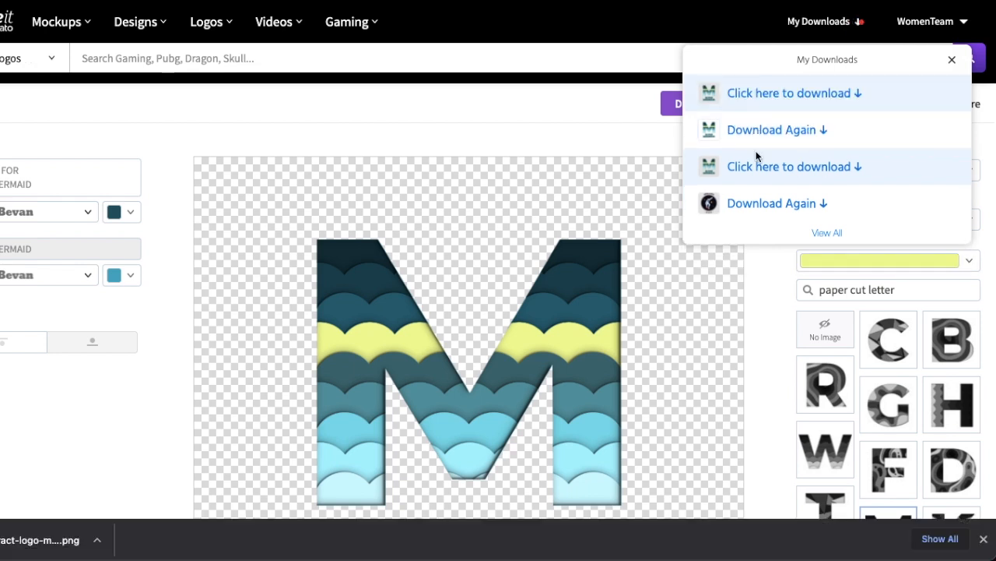
click(764, 95)
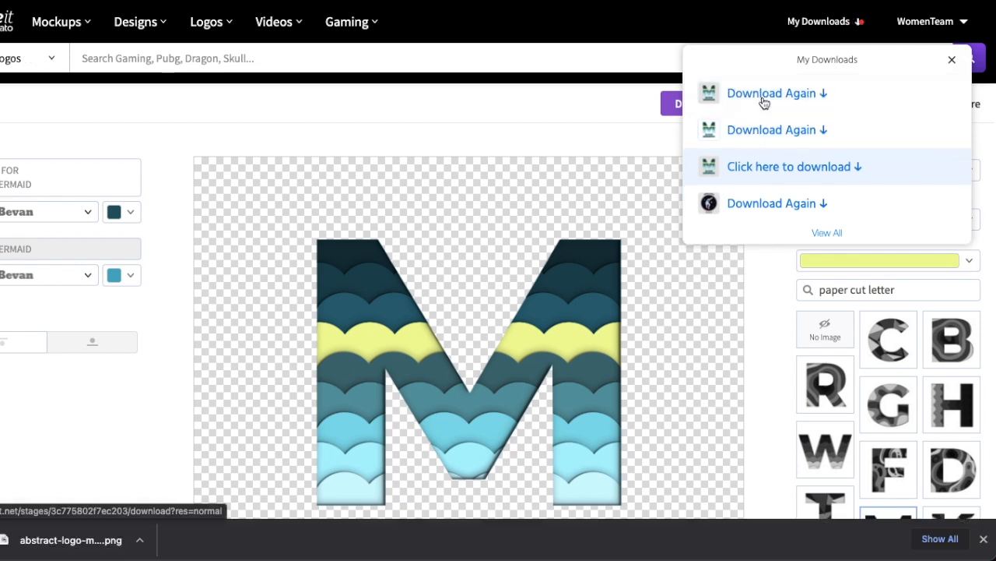
- Open the downloaded logo file, check its image dimensions and close it again
mouse_move(221, 552)
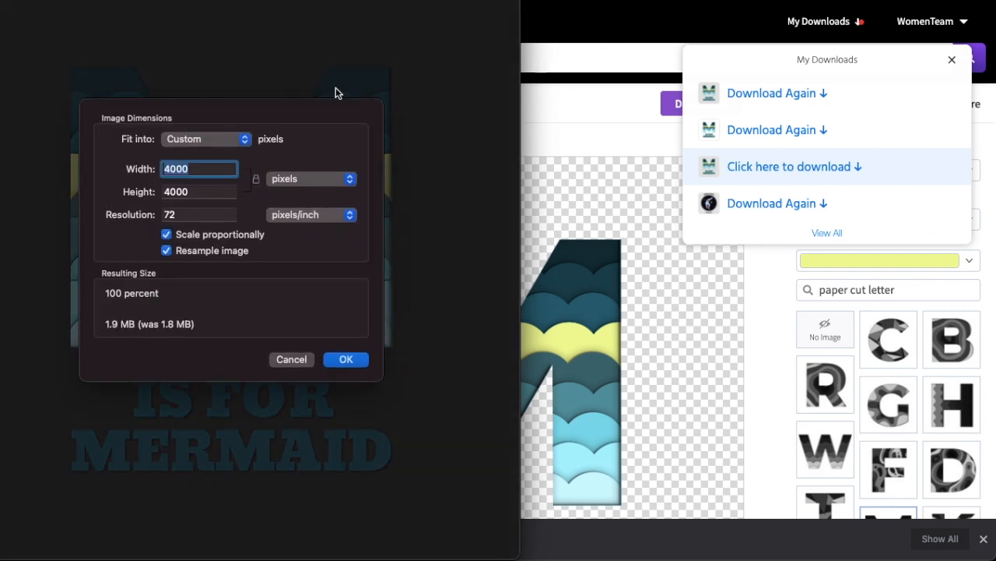
key(Return)
key(super+w)
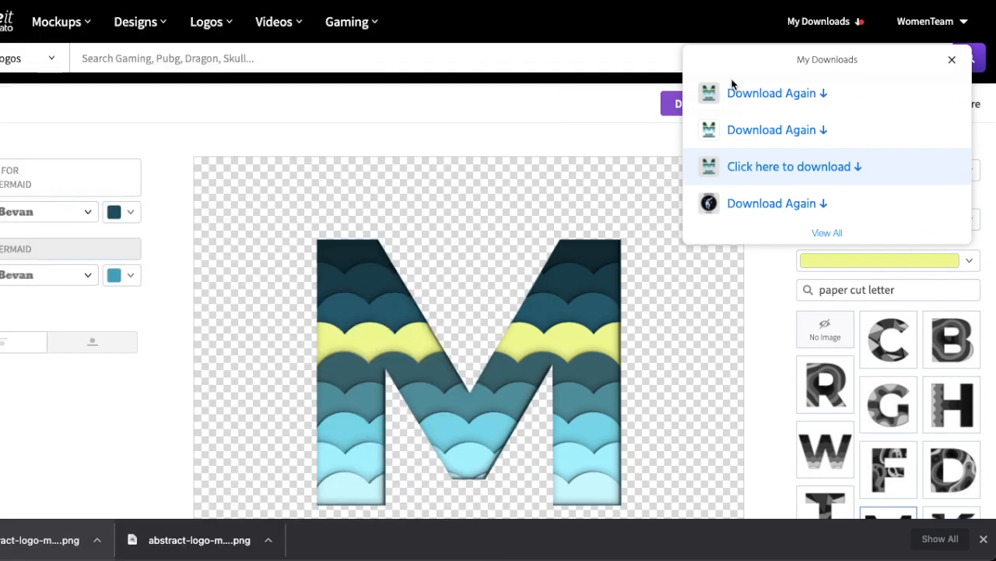
scroll(779, 371, down, 2)
scroll(774, 373, down, 2)
scroll(774, 373, down, 1)
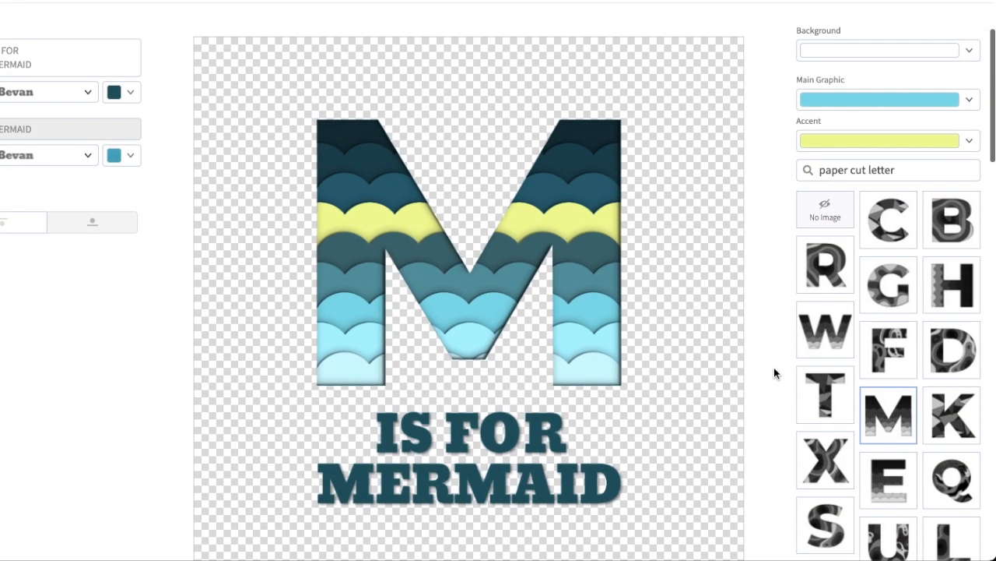
scroll(774, 373, up, 3)
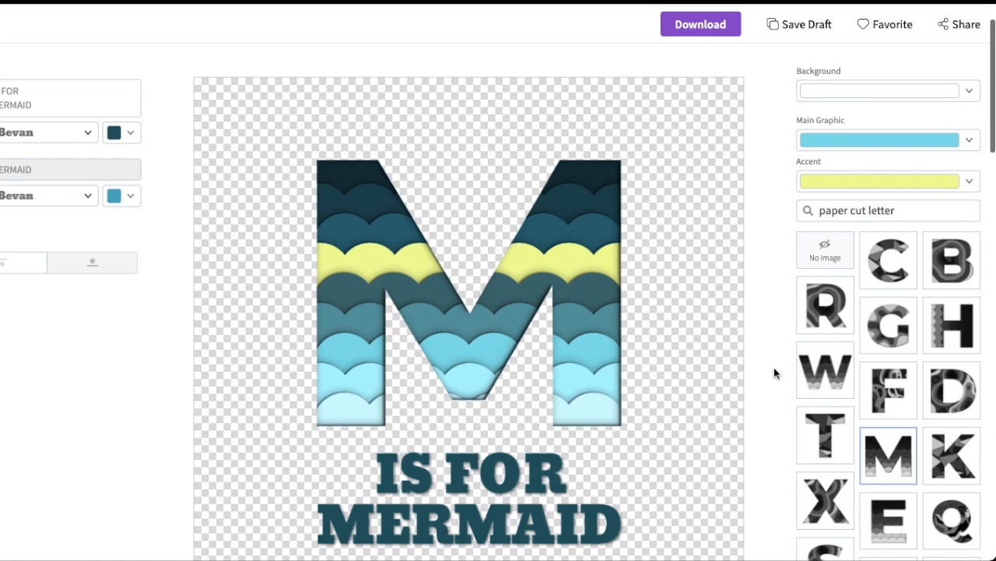
- Go to the Instagram Stories video templates and open the story video creator for a POD mug store
mouse_move(273, 29)
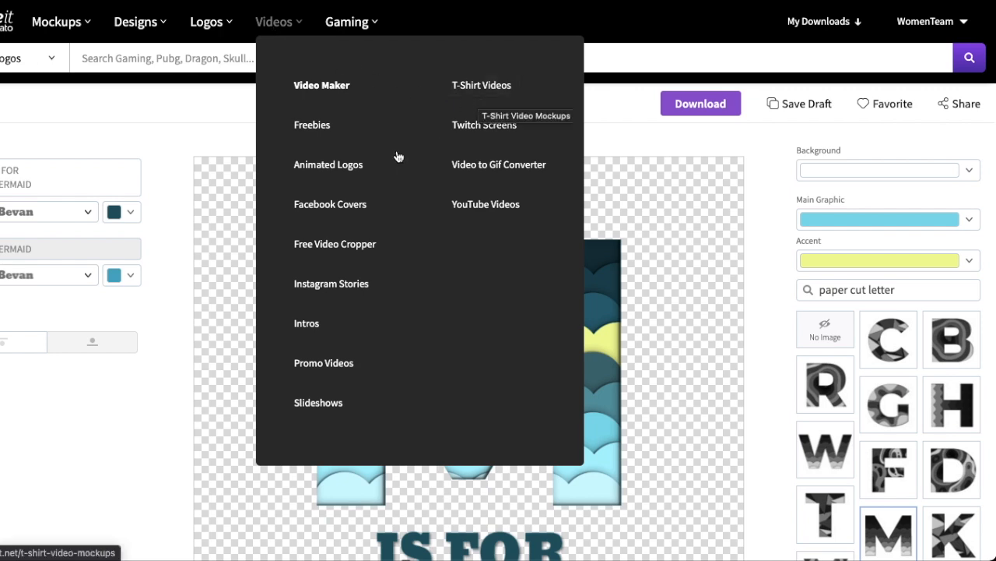
click(347, 285)
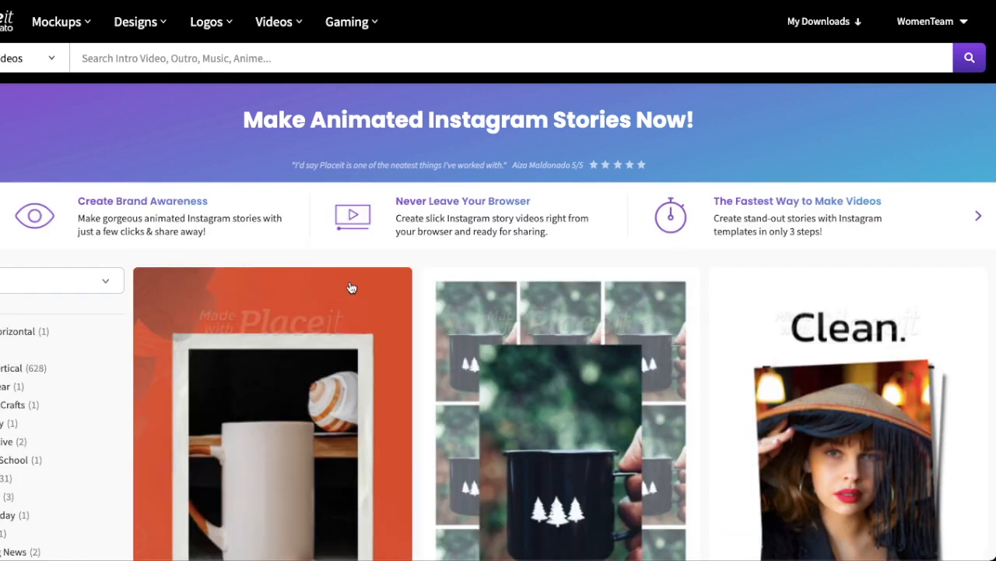
scroll(709, 270, down, 3)
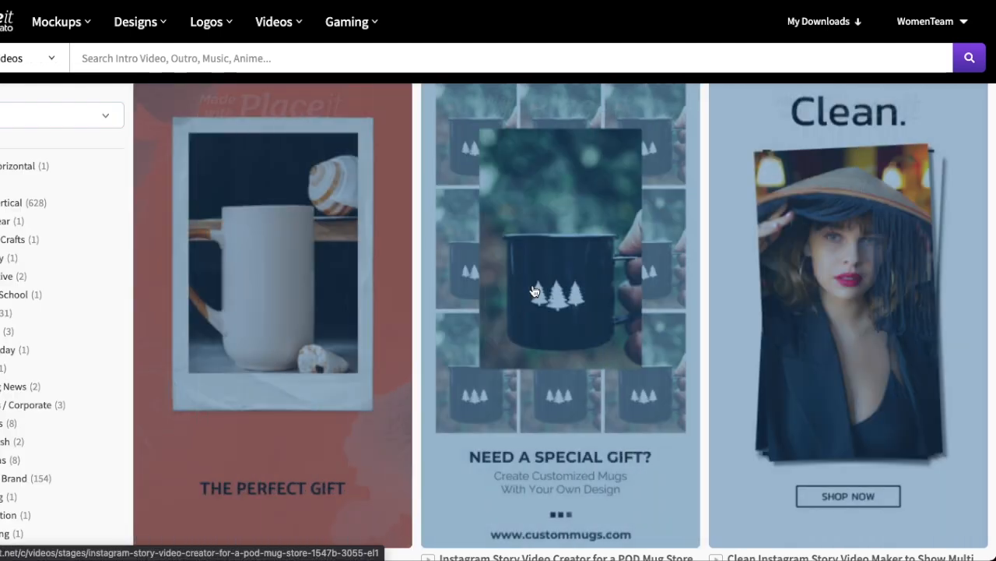
click(534, 291)
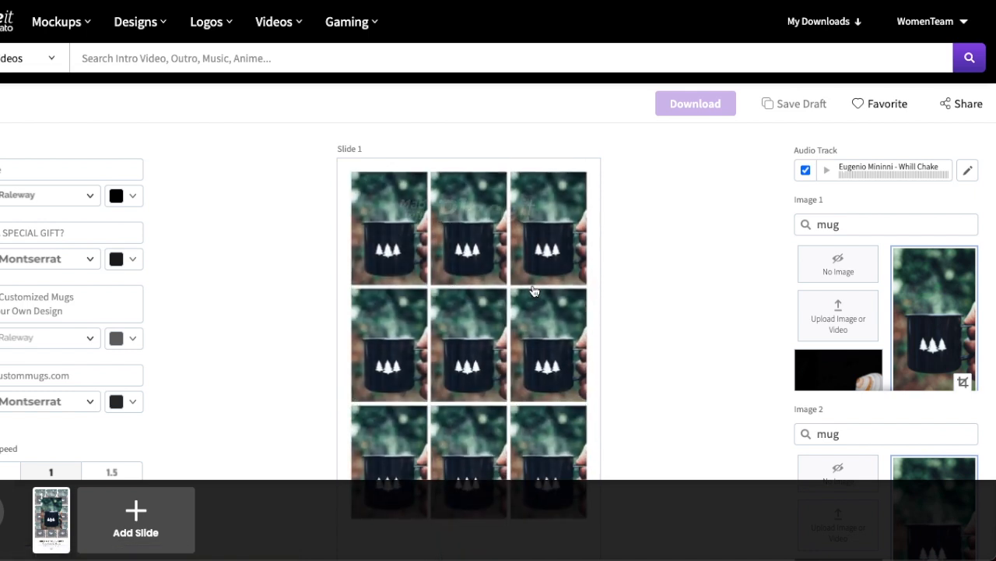
- Upload the No Probllama T-shirt photo as Image 1, enlarging it slightly in the frame before cropping
scroll(670, 268, down, 1)
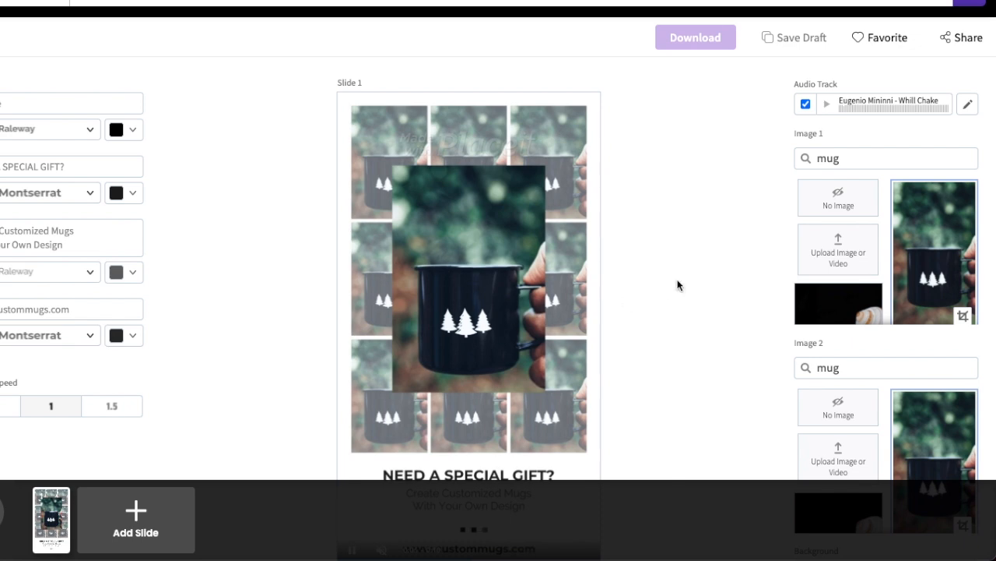
click(836, 255)
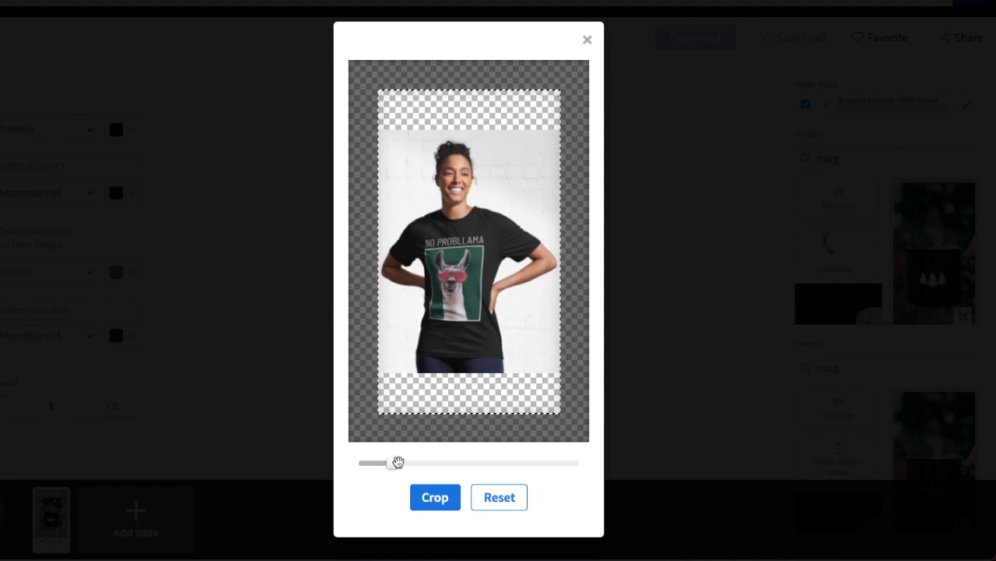
drag(395, 465, 408, 465)
click(438, 502)
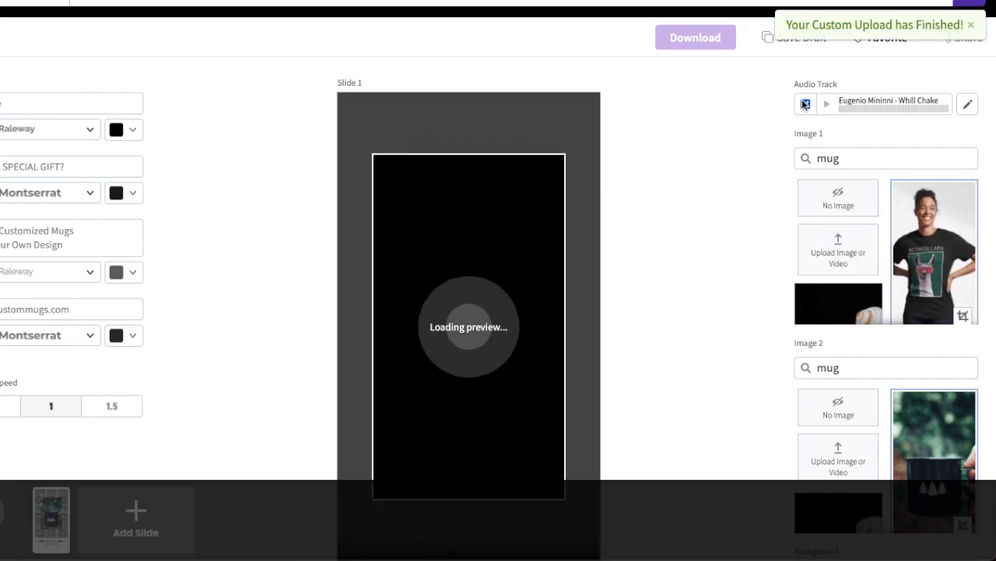
- Look through the audio library, close it without picking a track, and view the story preview
click(969, 106)
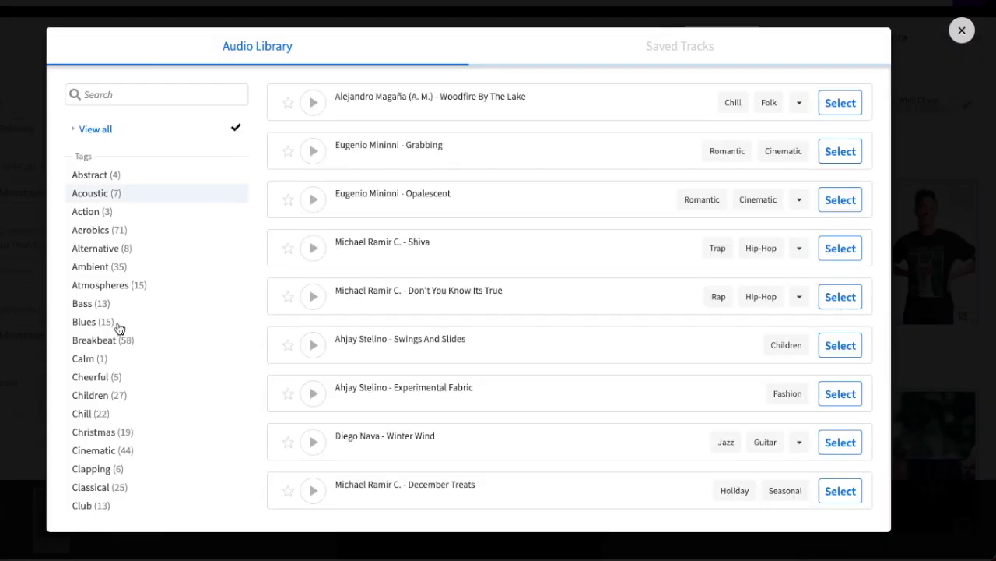
click(963, 33)
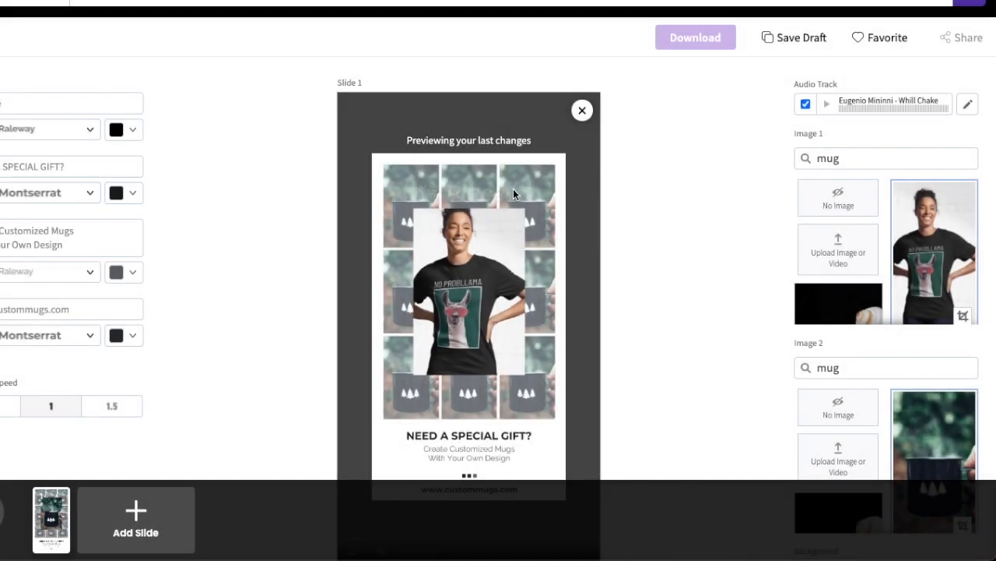
scroll(513, 189, down, 1)
scroll(594, 256, up, 1)
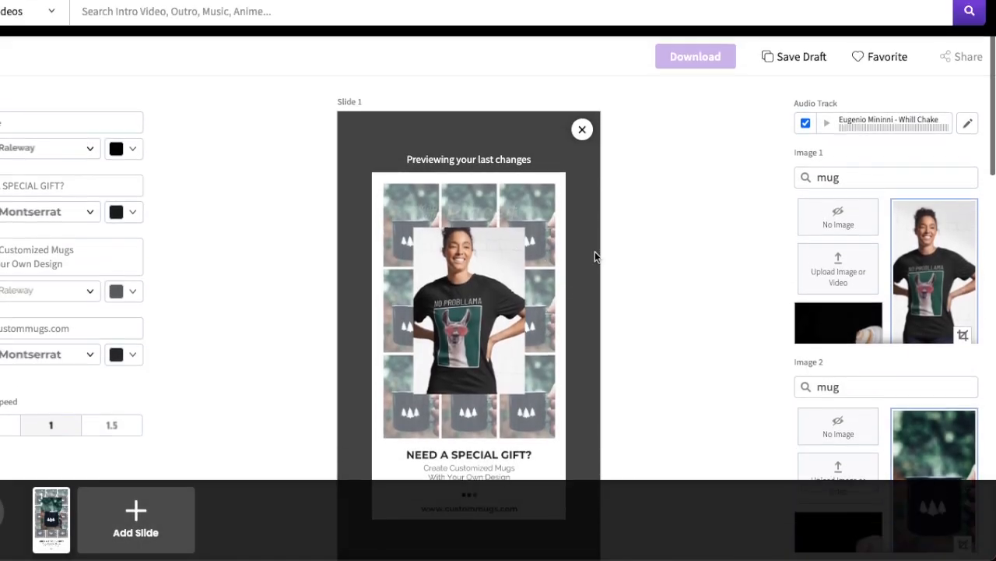
- Upload the No Probllama T-shirt photo as Image 2, enlarging it and shifting it slightly right in the frame before cropping
scroll(684, 201, down, 3)
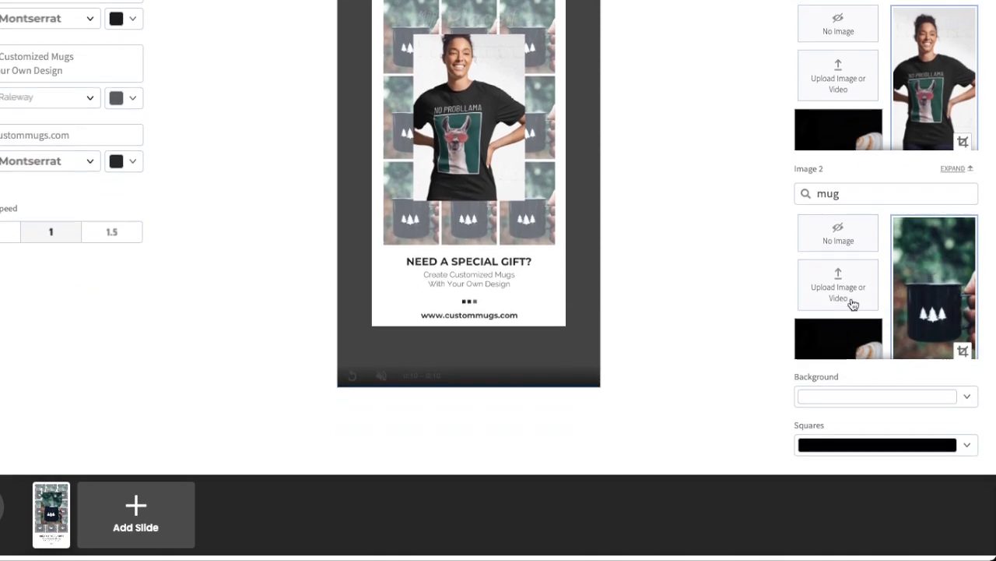
click(847, 291)
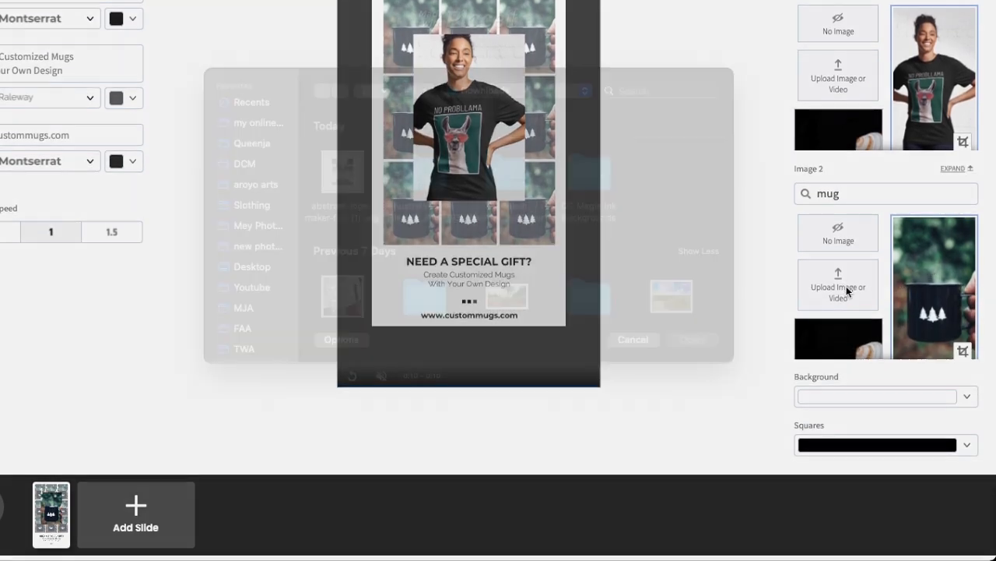
scroll(479, 199, down, 10)
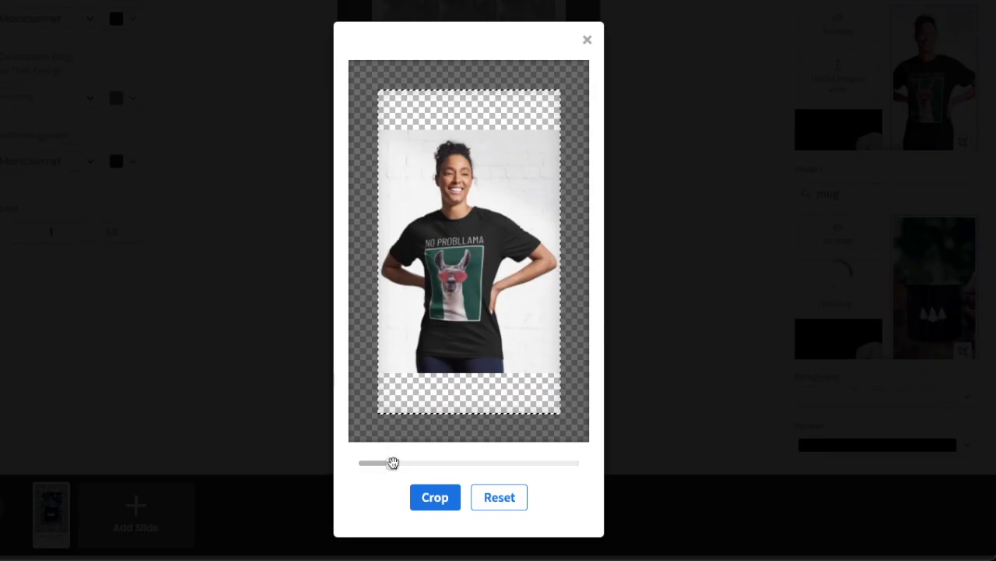
drag(393, 463, 410, 463)
drag(497, 254, 513, 251)
click(435, 498)
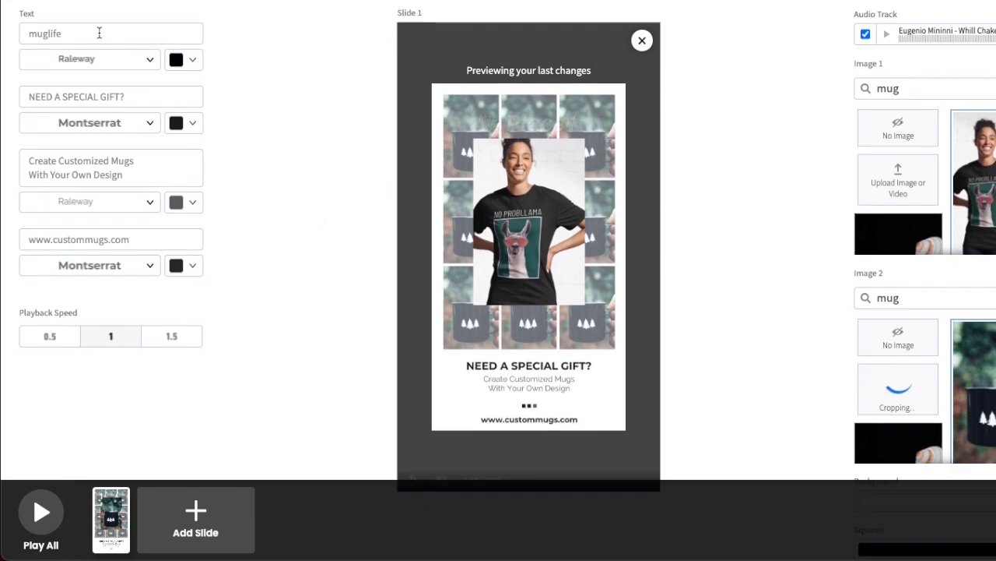
- Replace the "muglife" hashtag text with "NO PROBLLAMA"
click(45, 33)
double_click(69, 34)
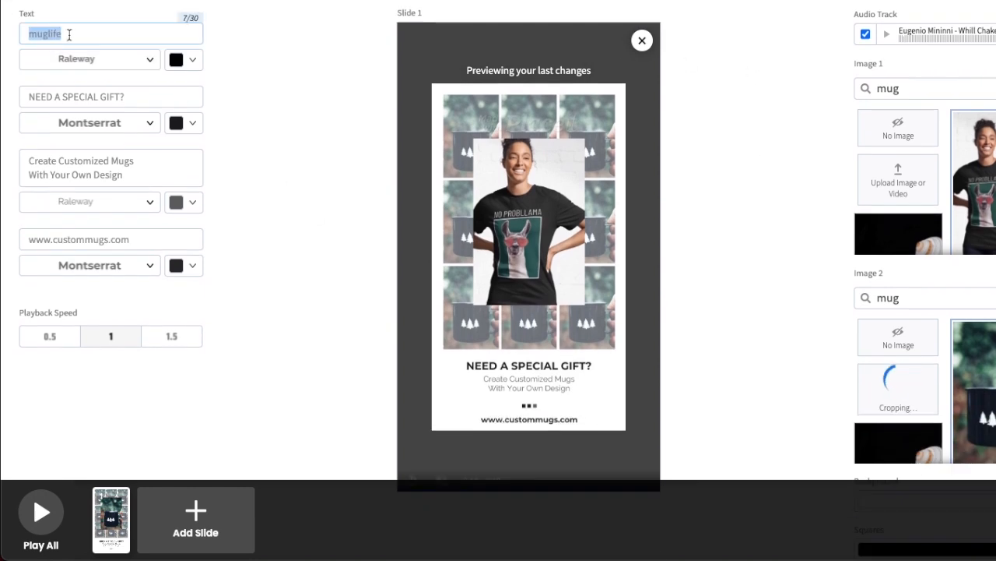
text(NO )
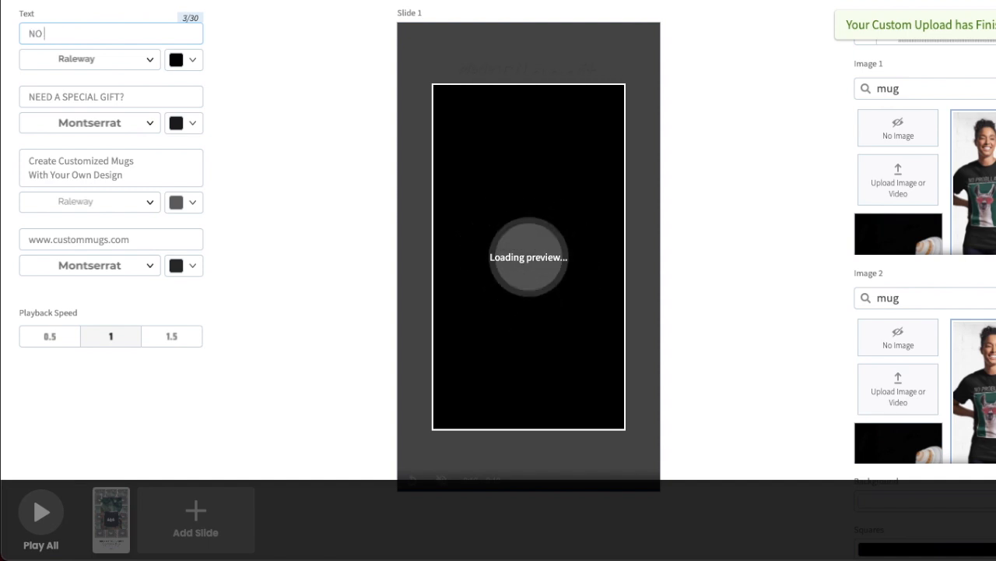
text(PROBLLAMA)
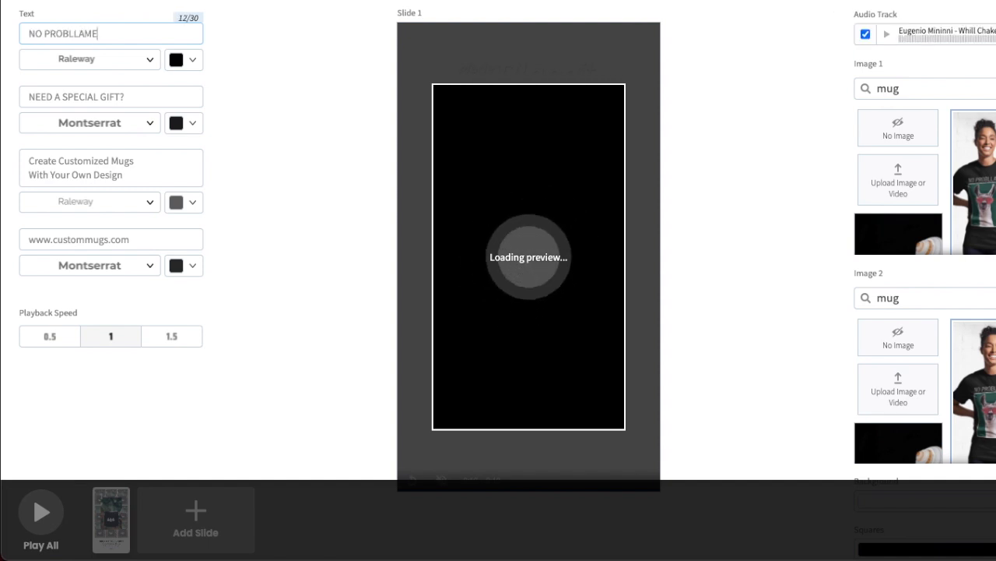
- Replace the "NEED A SPECIAL GIFT?" headline with "Cute Llama Pun Design"
triple_click(74, 98)
key(BackSpace)
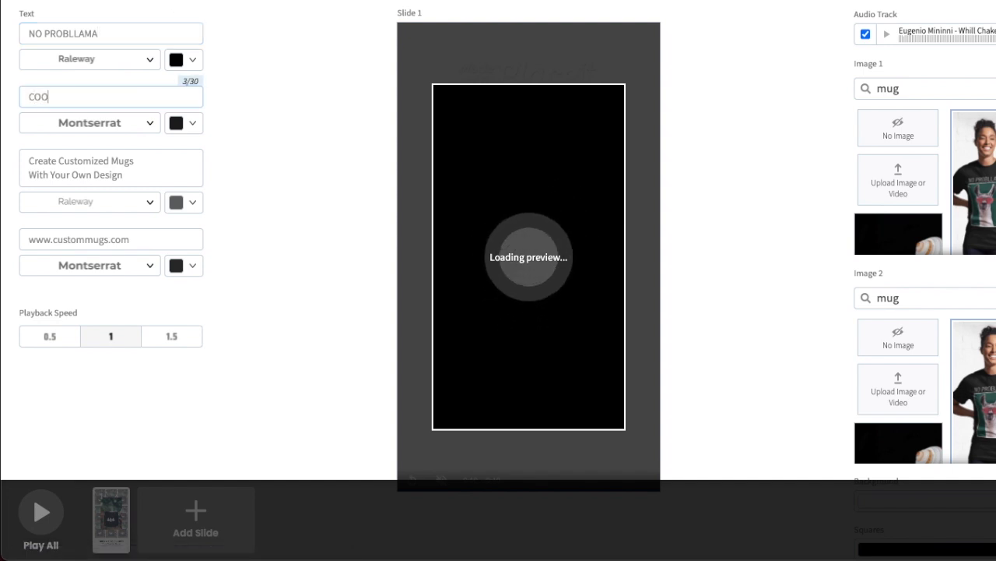
text(Cute )
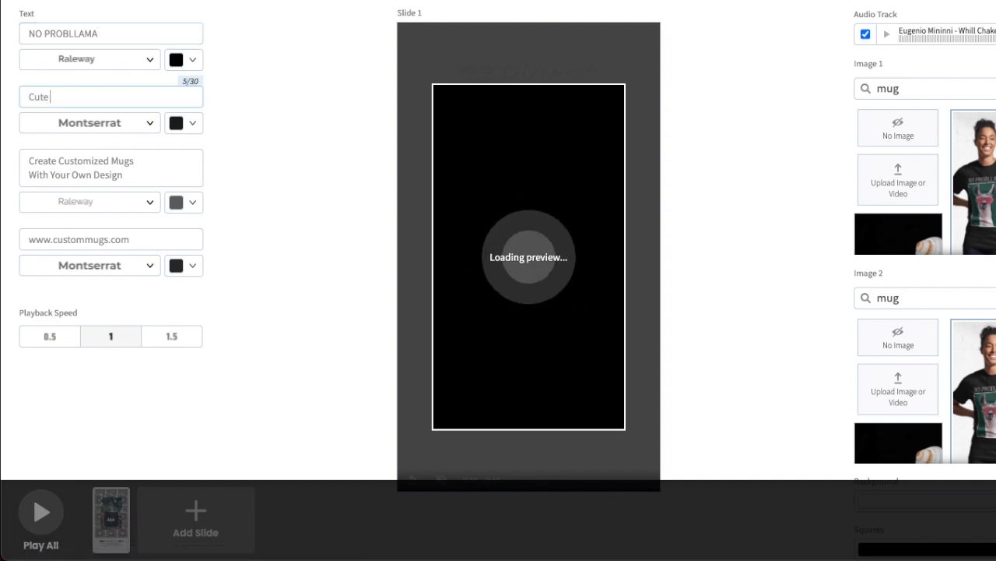
text(Llama pun Design)
click(83, 97)
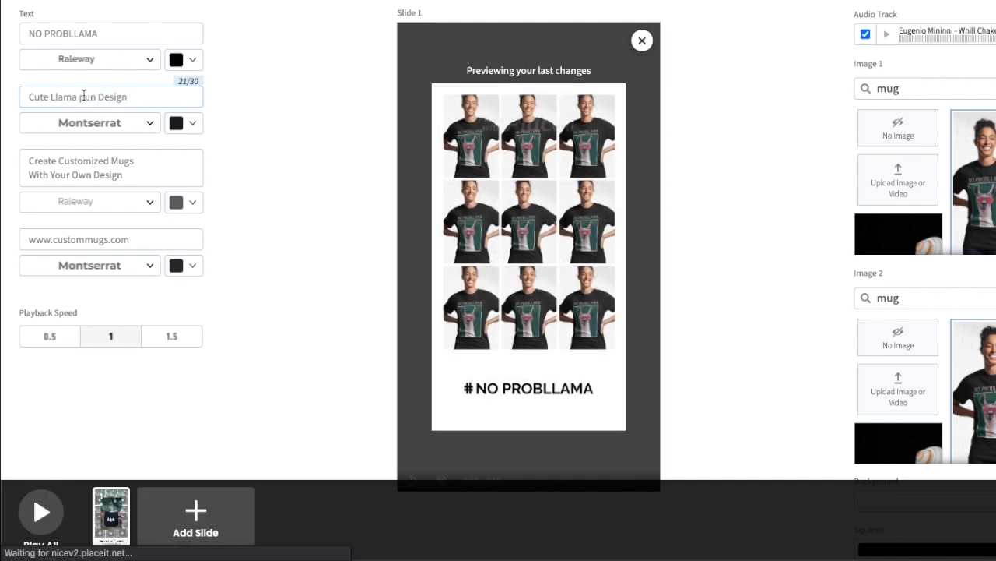
key(BackSpace)
text(P)
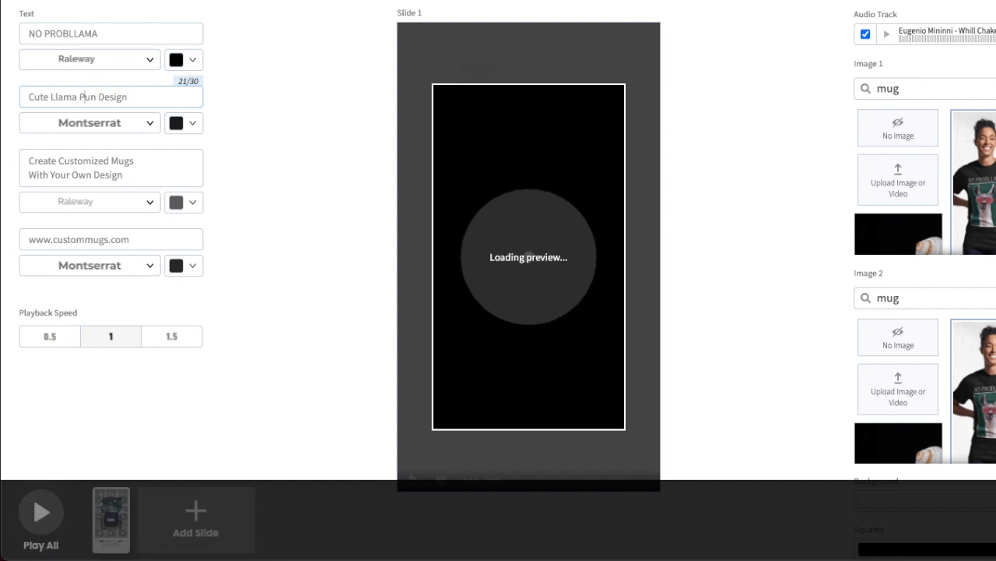
click(141, 173)
drag(141, 174, 21, 164)
text(C)
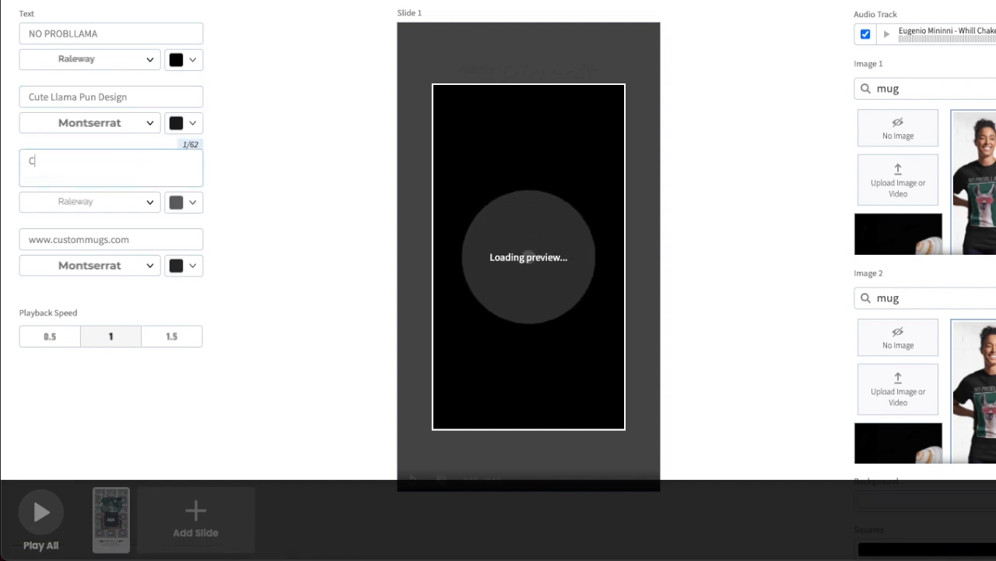
text(heck out more on my website)
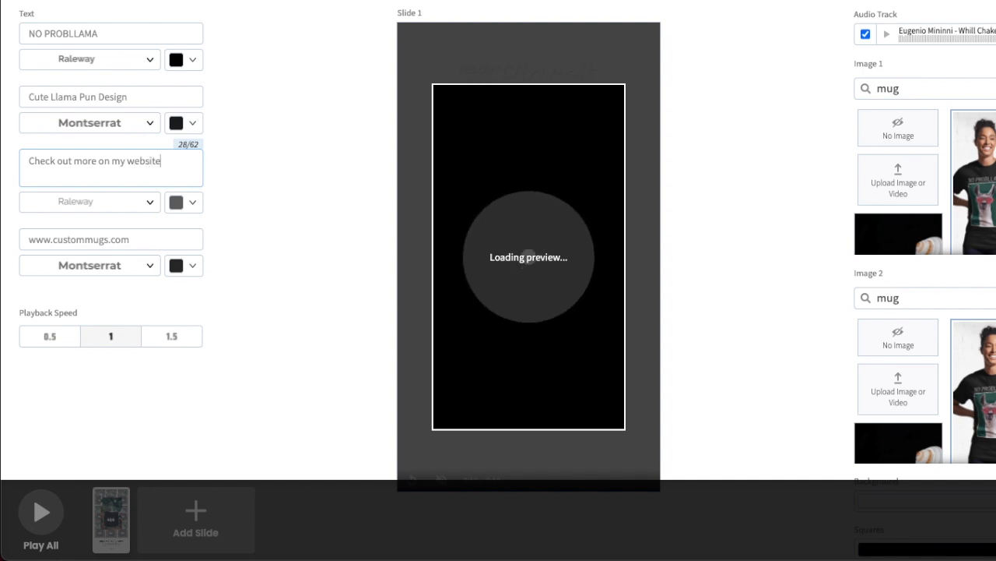
double_click(69, 241)
text(llamaclothing)
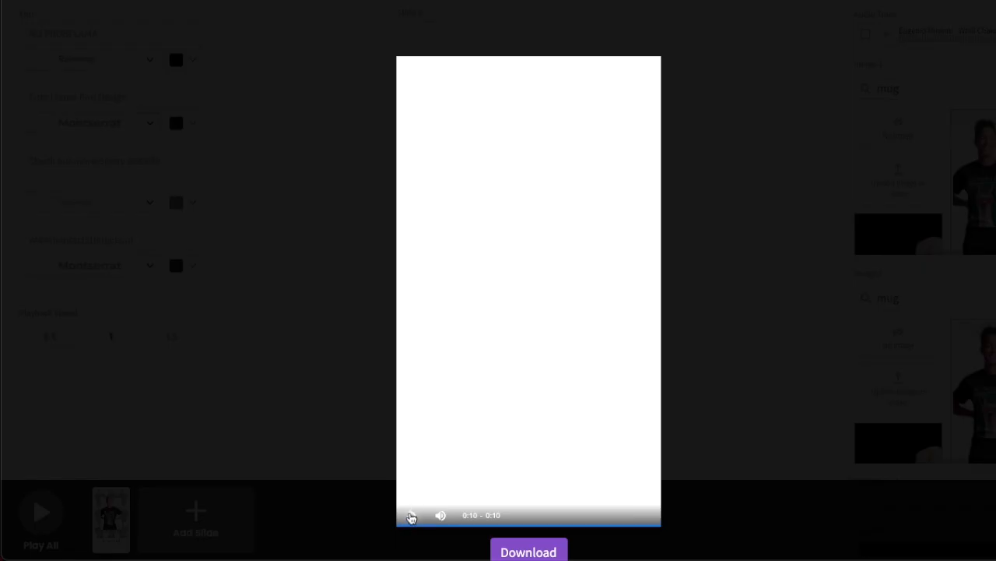
- Replay the story video in the enlarged preview and close the preview
click(412, 515)
click(709, 298)
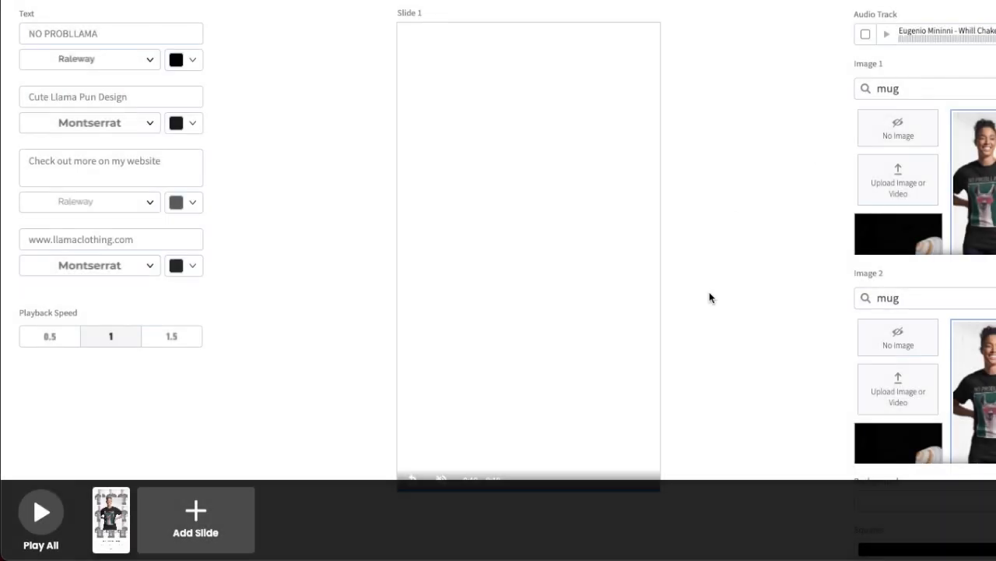
- Open the Freebies page from the design categories
scroll(710, 297, up, 2)
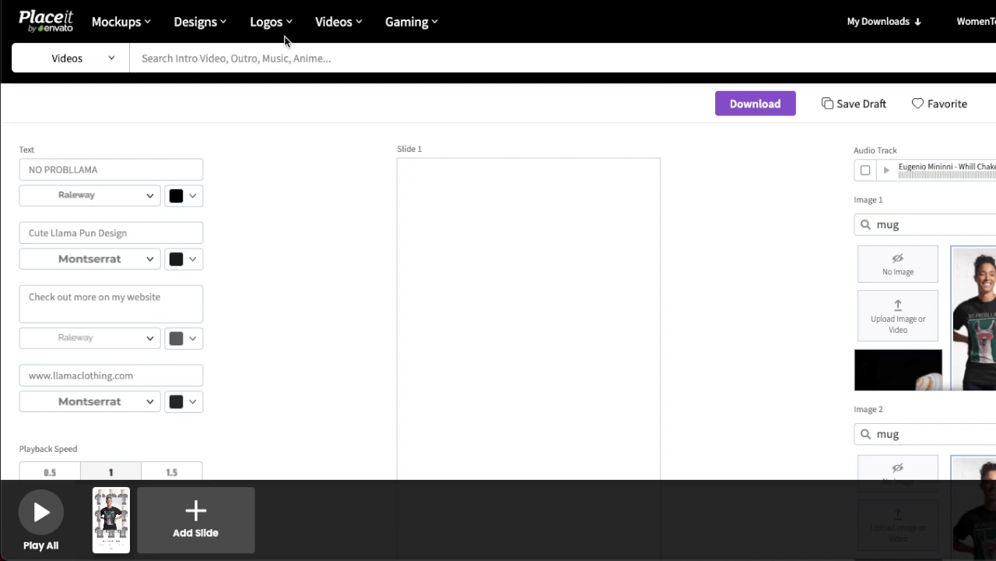
mouse_move(181, 37)
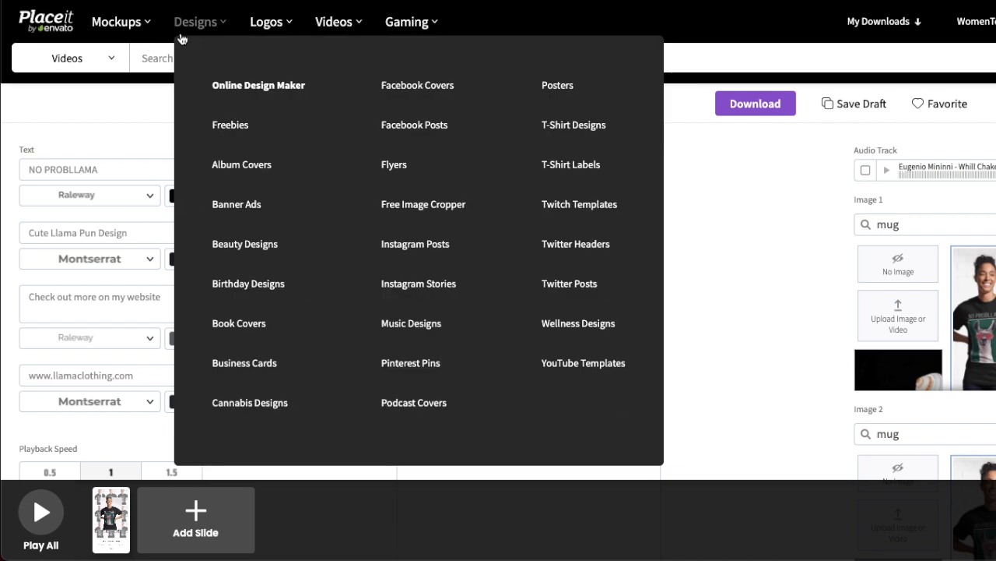
click(225, 130)
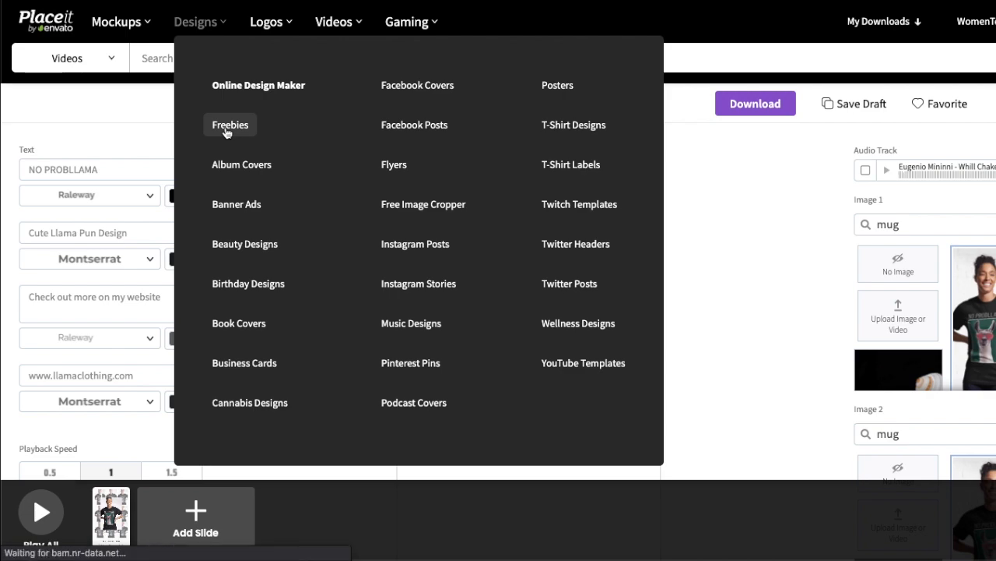
- Browse the free templates to examine which T-shirt, phone case, social media and Zoom background designs are offered
scroll(565, 179, right, 2)
scroll(566, 179, down, 10)
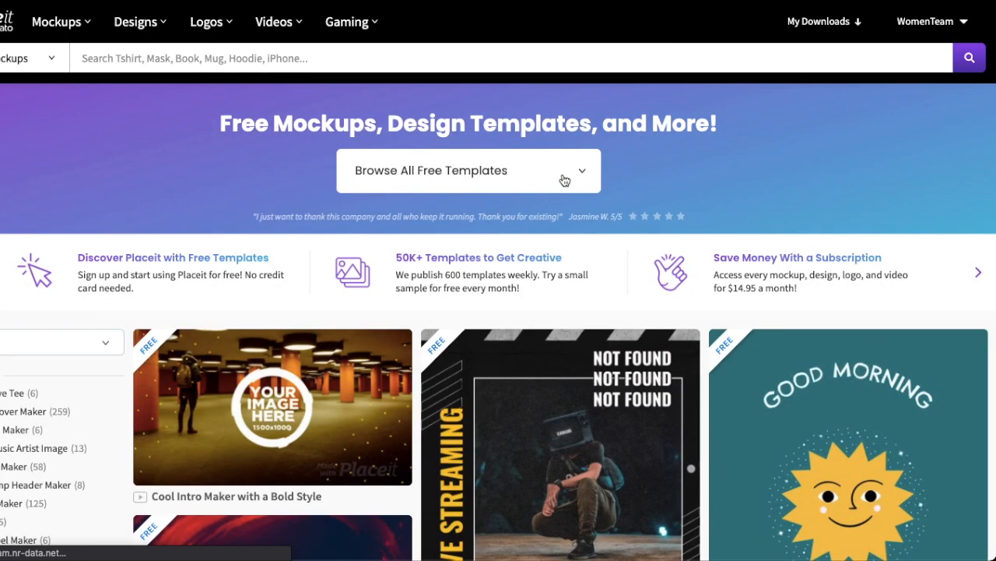
scroll(565, 181, down, 6)
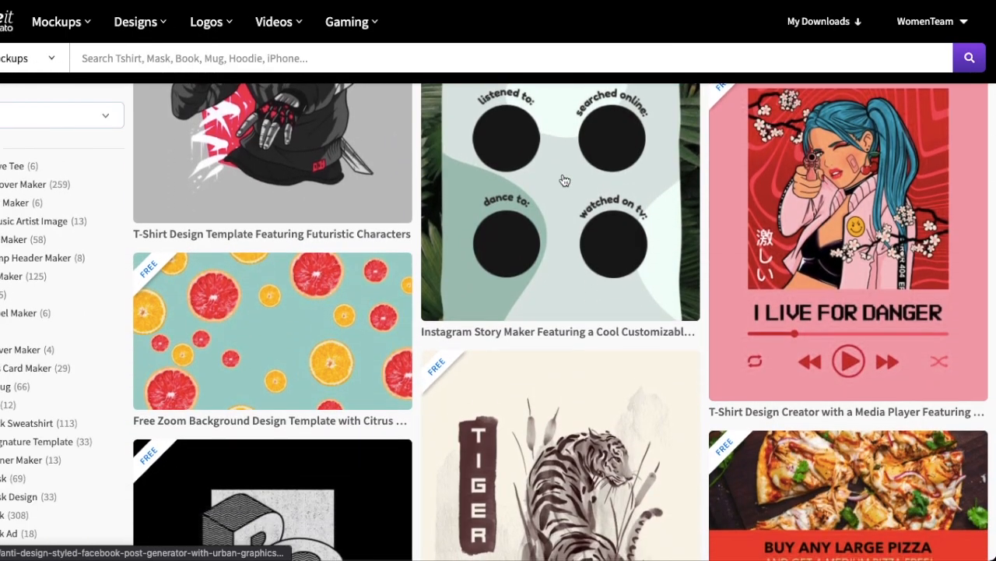
scroll(784, 328, down, 3)
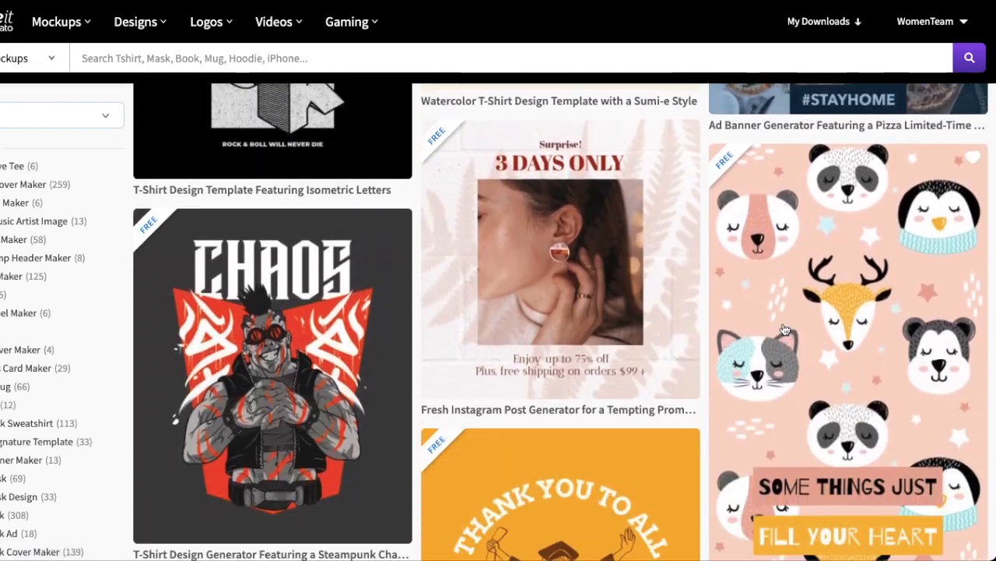
scroll(821, 238, down, 1)
scroll(821, 238, down, 2)
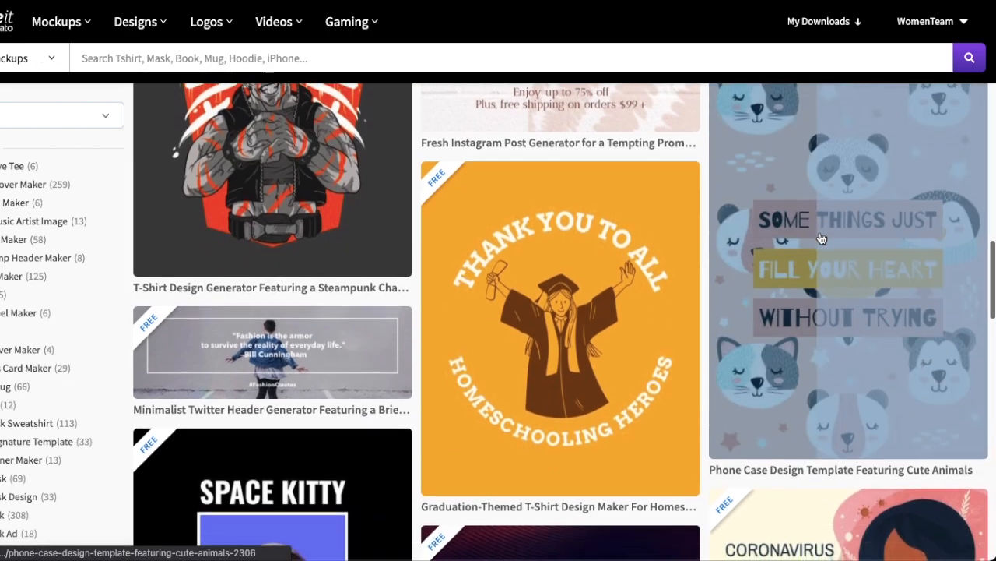
scroll(821, 239, down, 6)
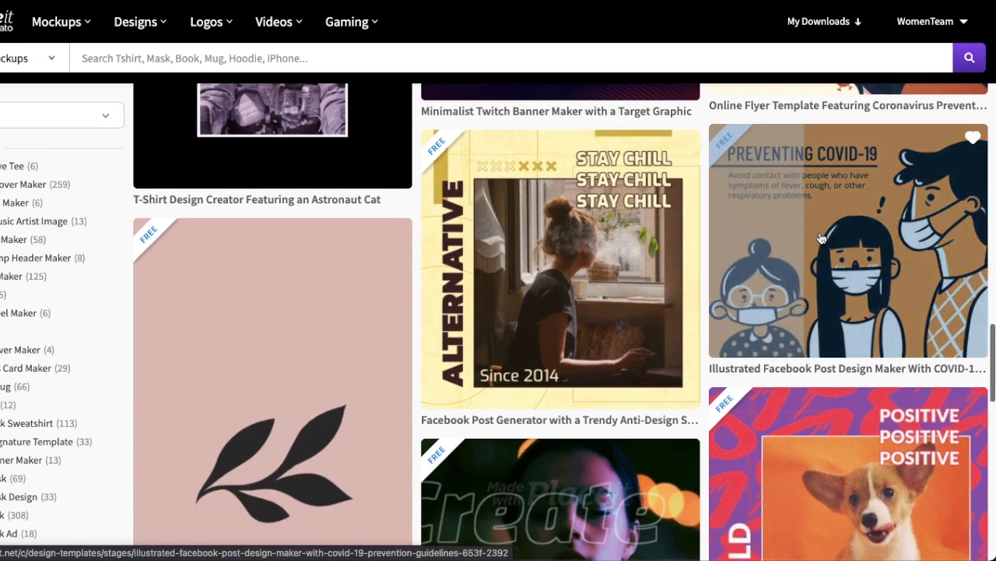
scroll(821, 238, down, 5)
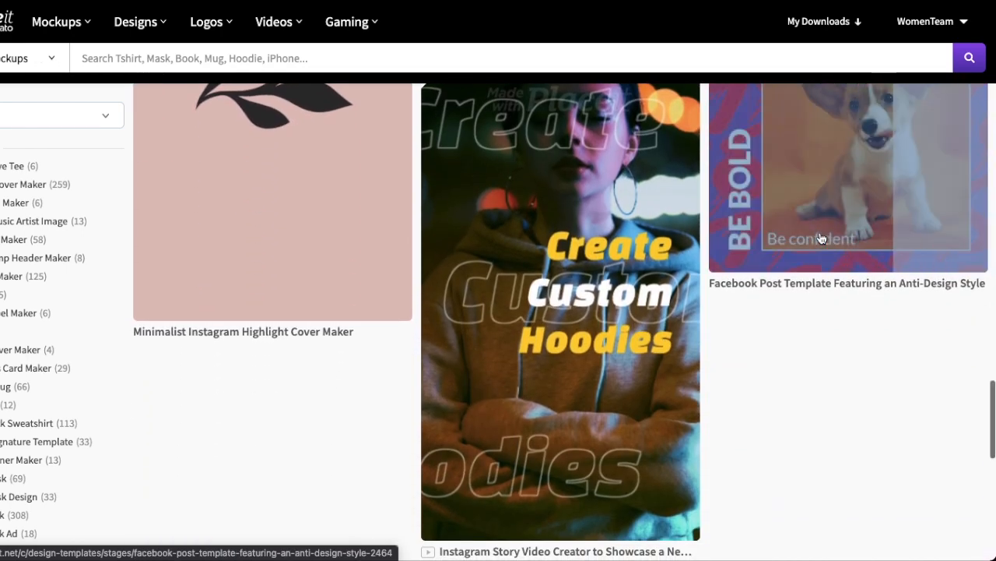
scroll(821, 238, up, 3)
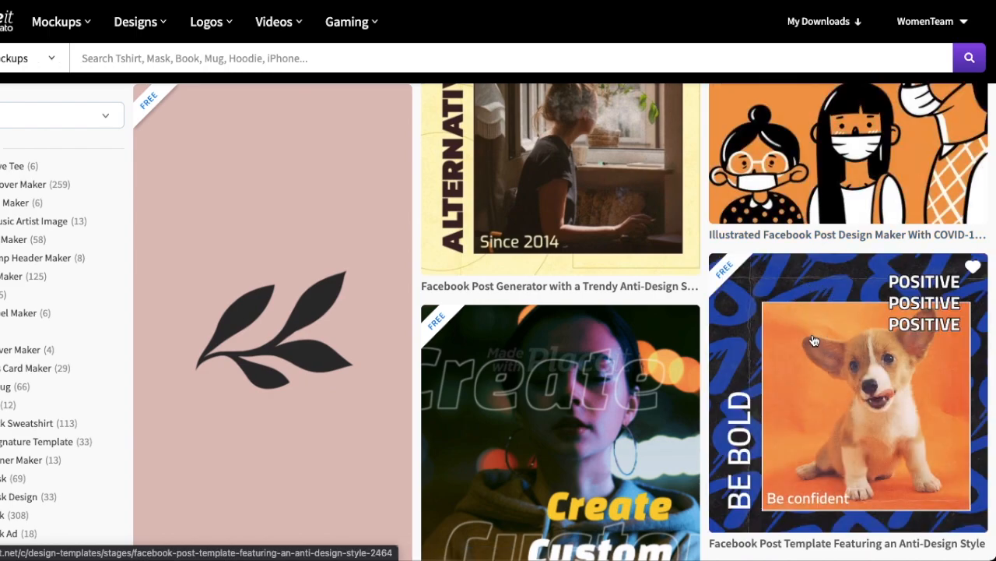
scroll(810, 340, down, 5)
scroll(803, 340, up, 10)
scroll(421, 382, up, 2)
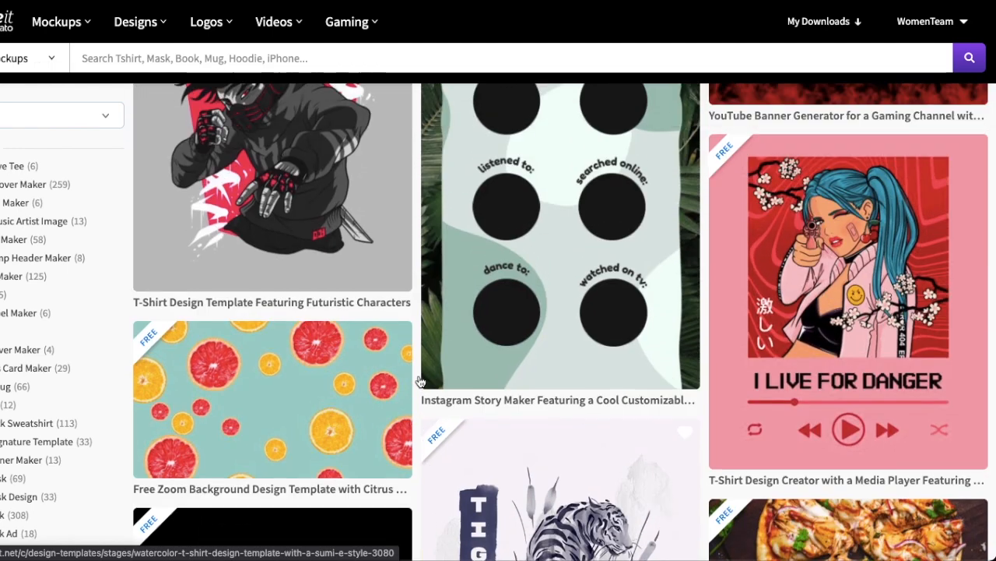
scroll(420, 382, up, 1)
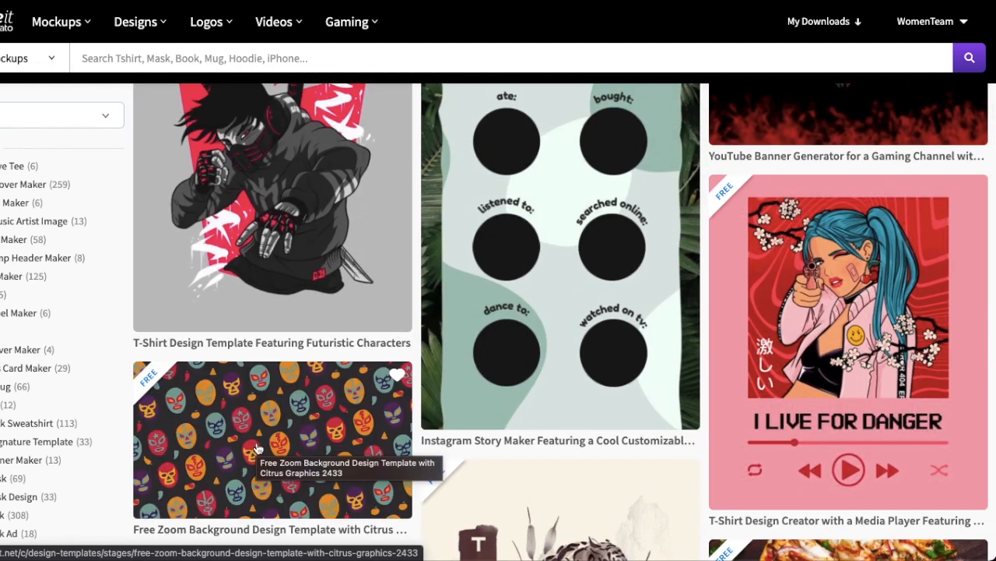